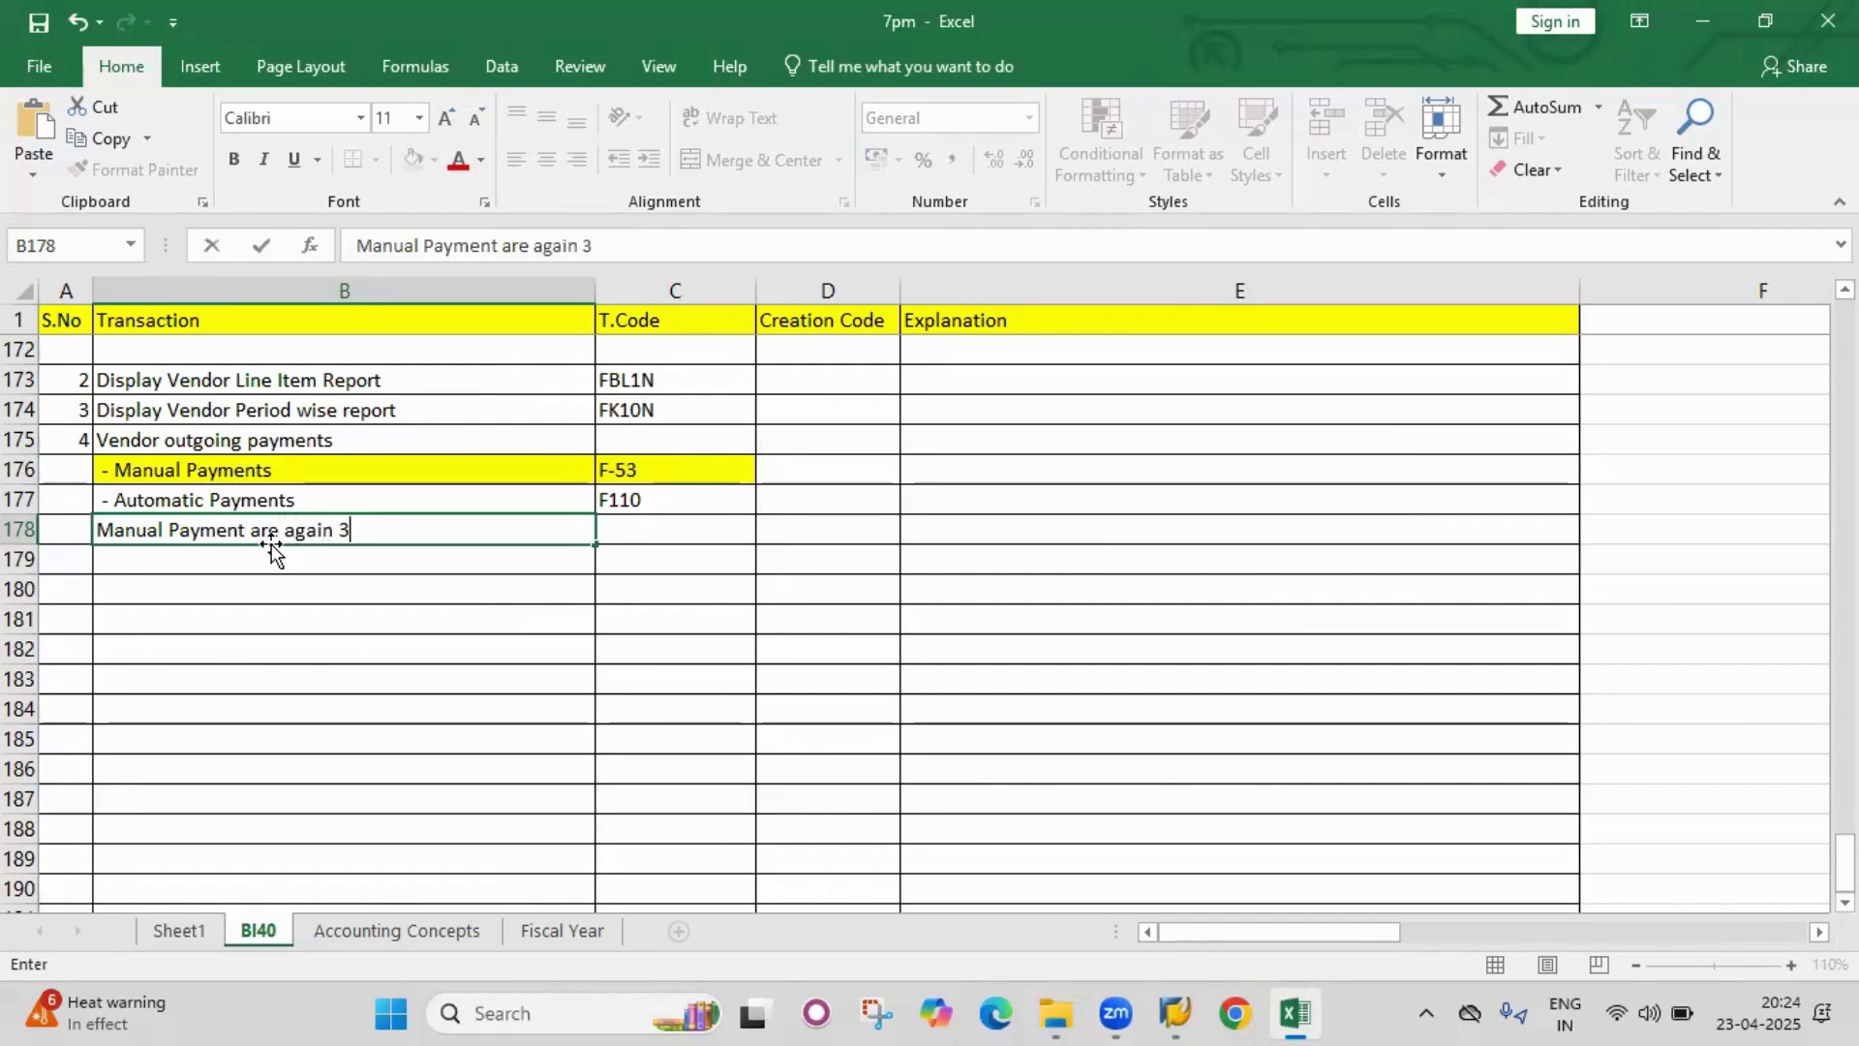
- Enter the three-types note, then list Full Payment, Partial Payment and Residule Payment in B179:B181
{"action": "key", "text": "Return"}
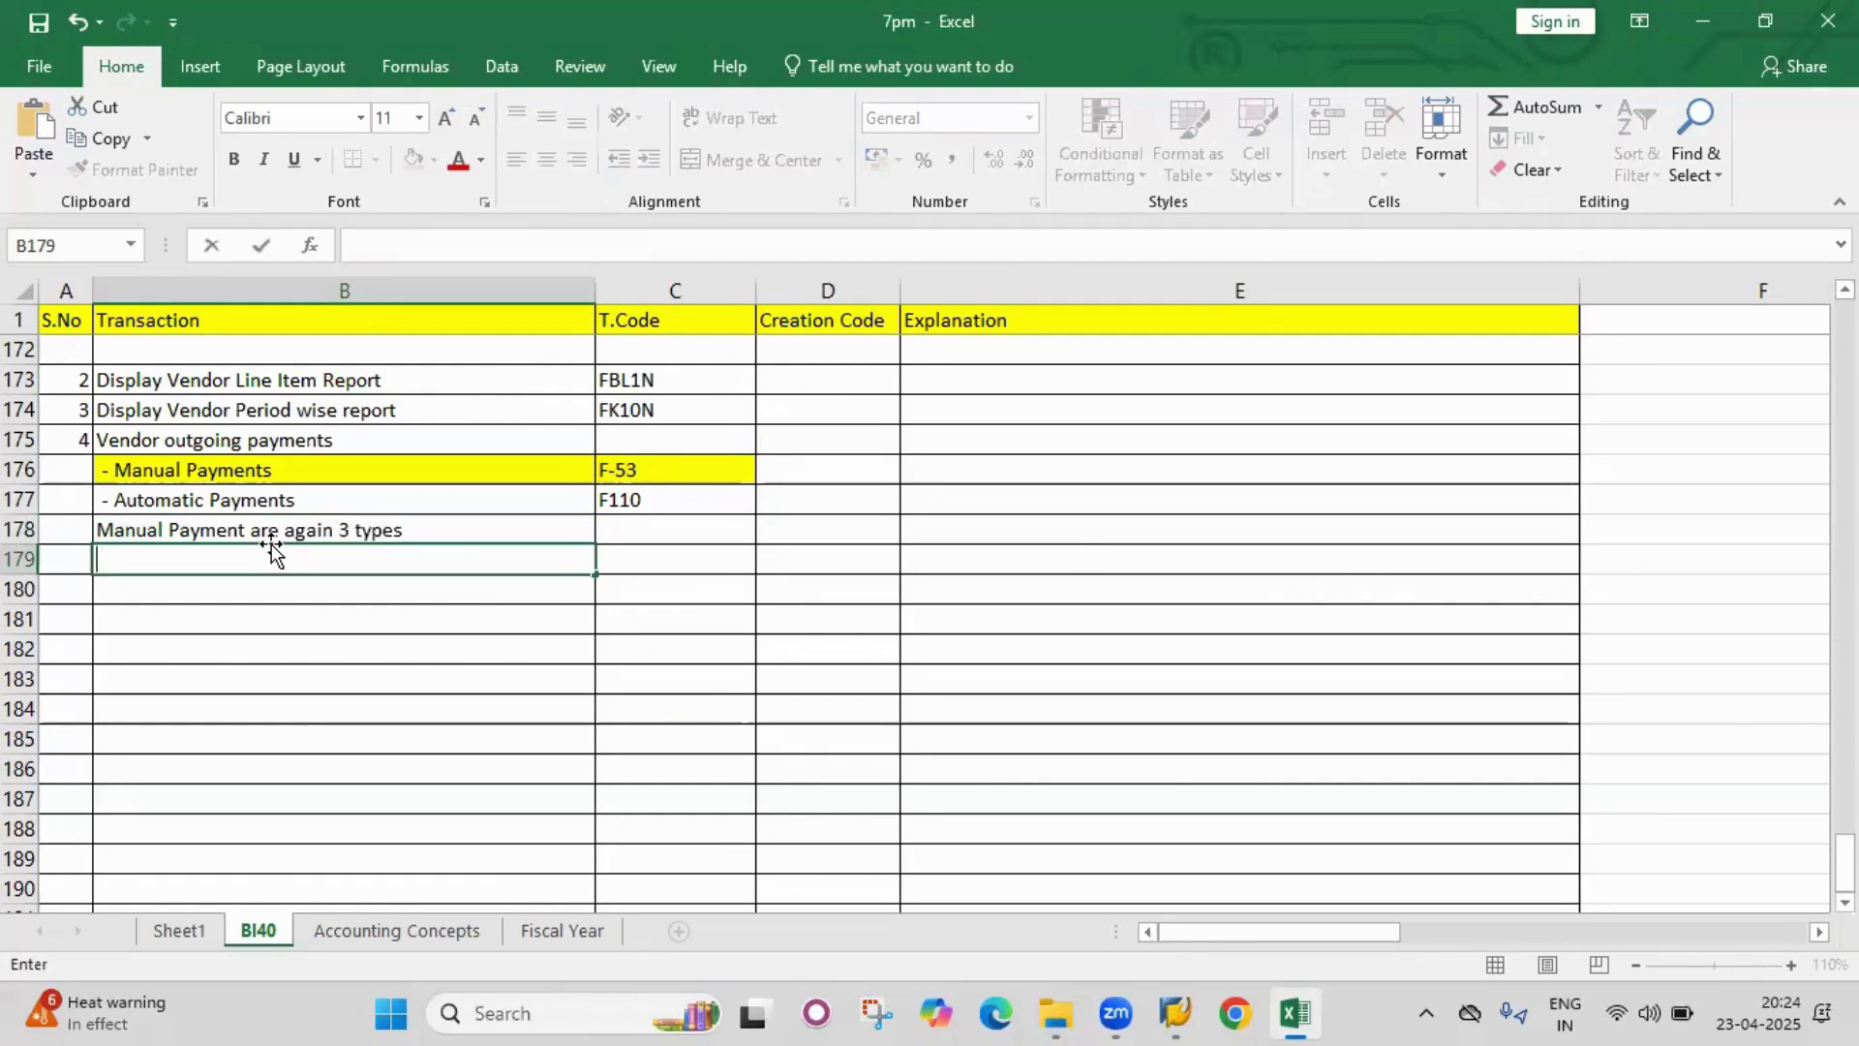
{"action": "type", "text": "ull Payment"}
{"action": "key", "text": "Return"}
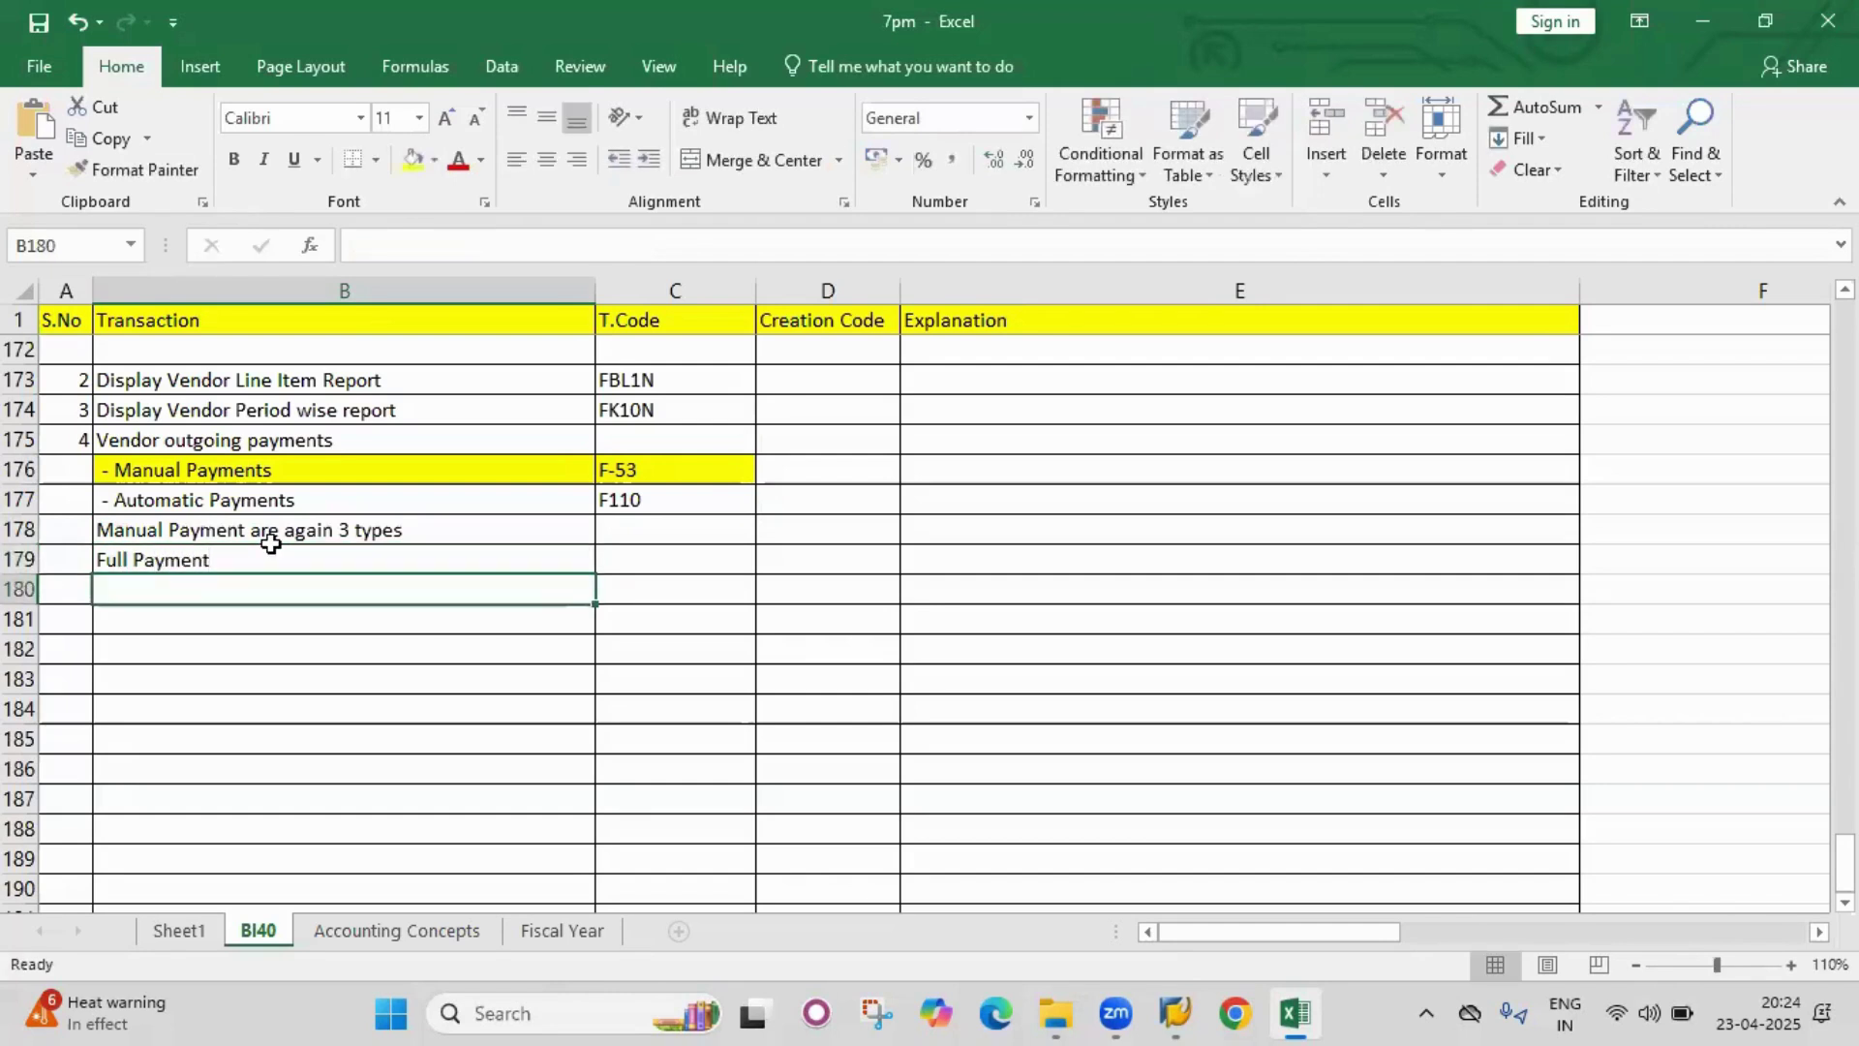
{"action": "type", "text": "Partial Payment"}
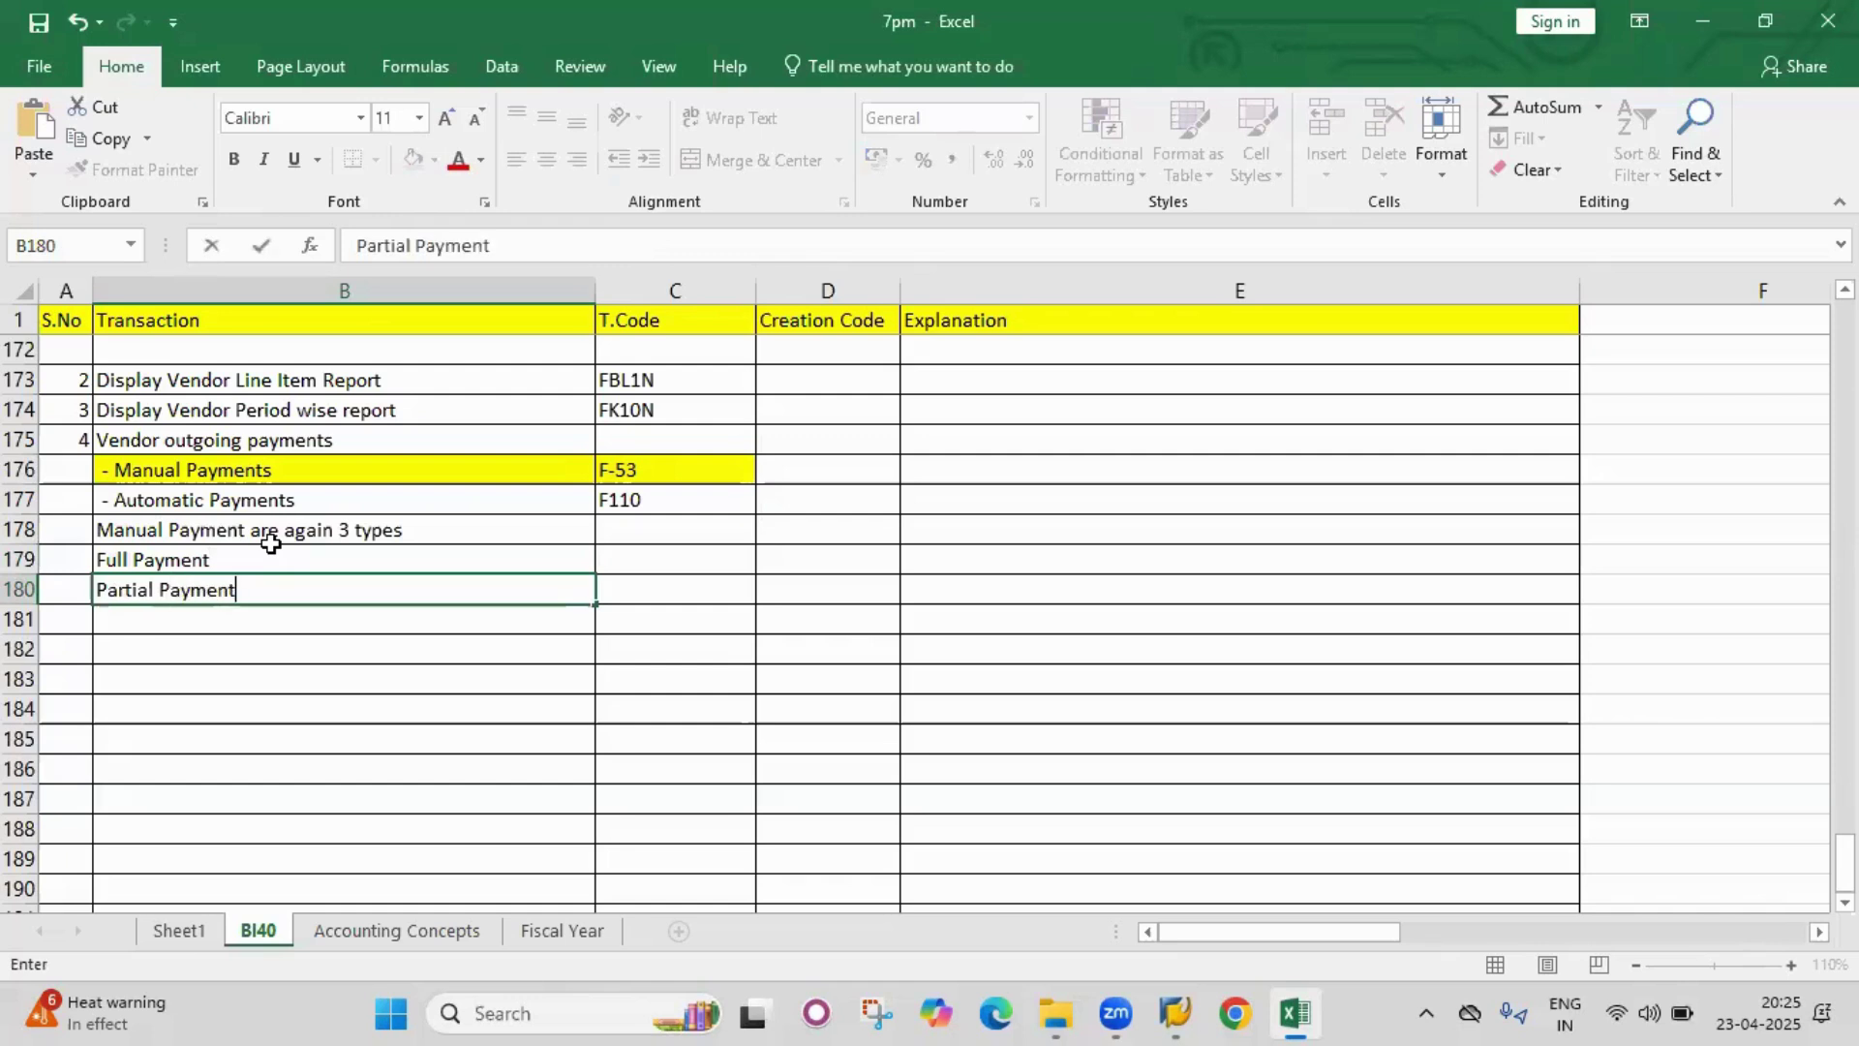
{"action": "key", "text": "Return"}
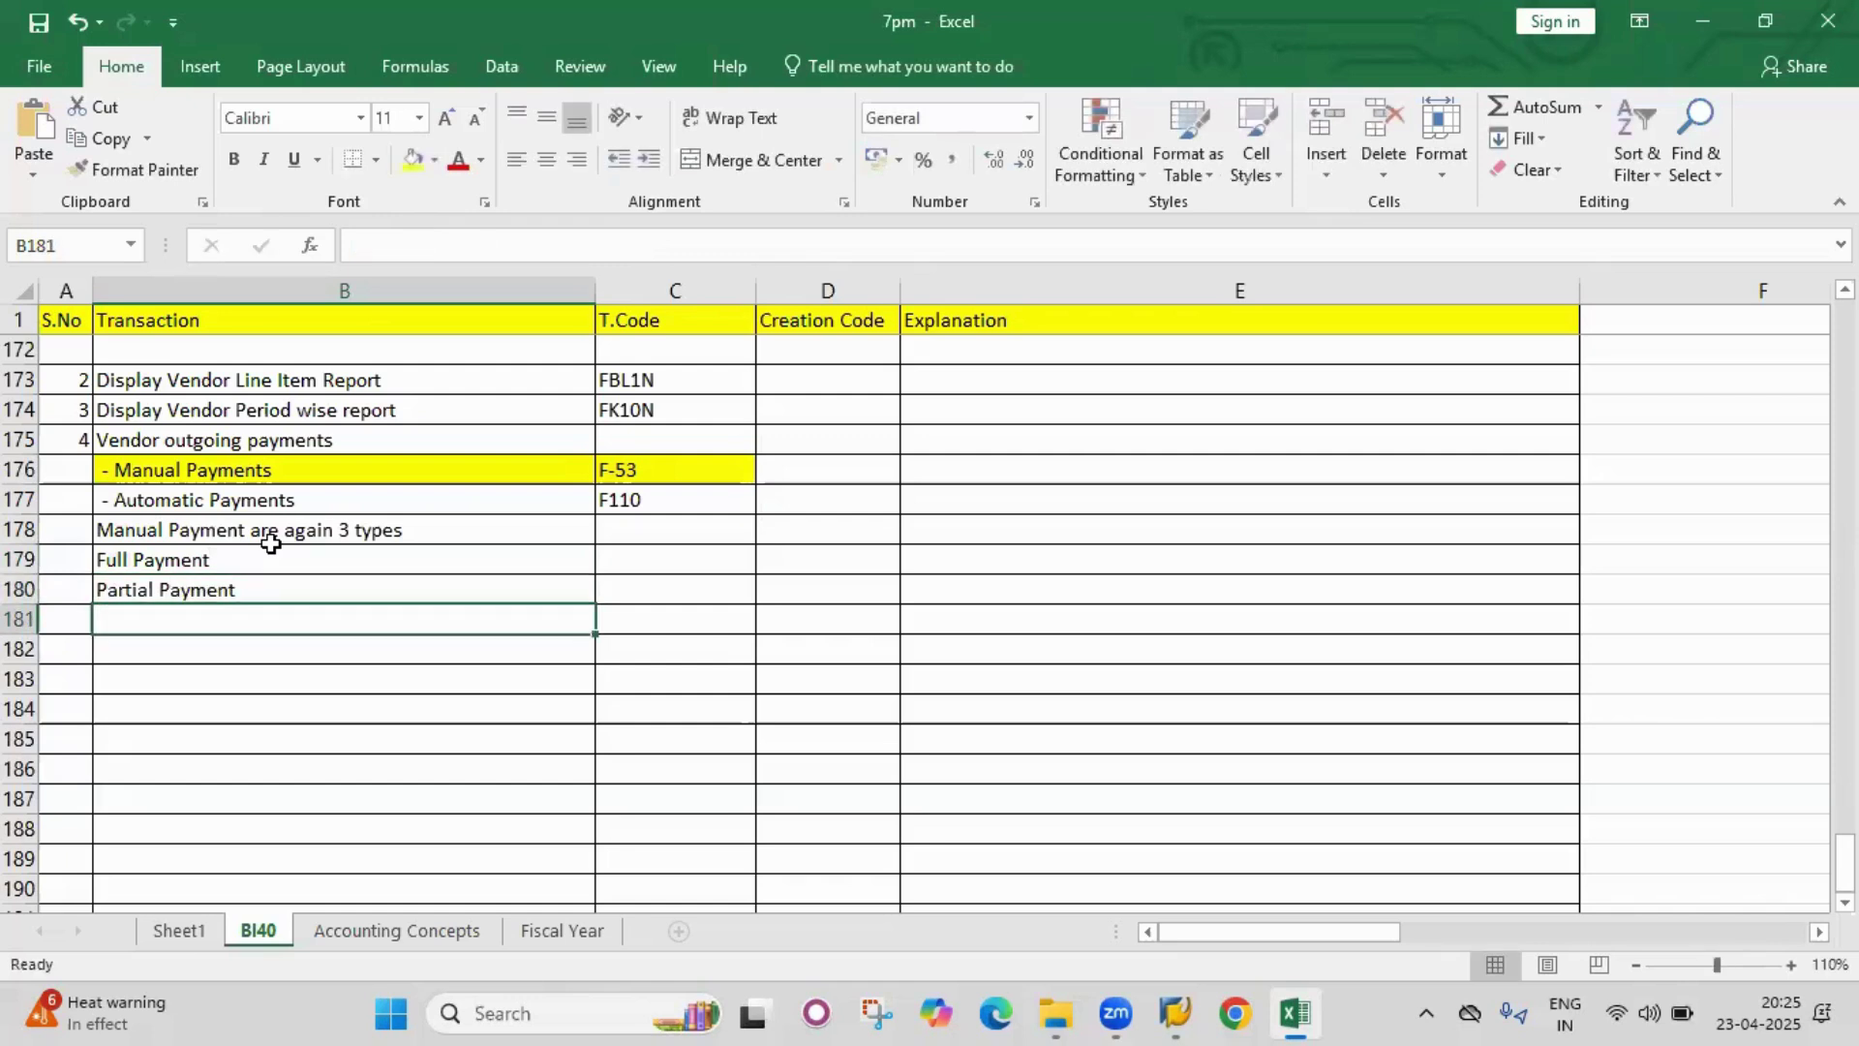
{"action": "type", "text": "Residule "}
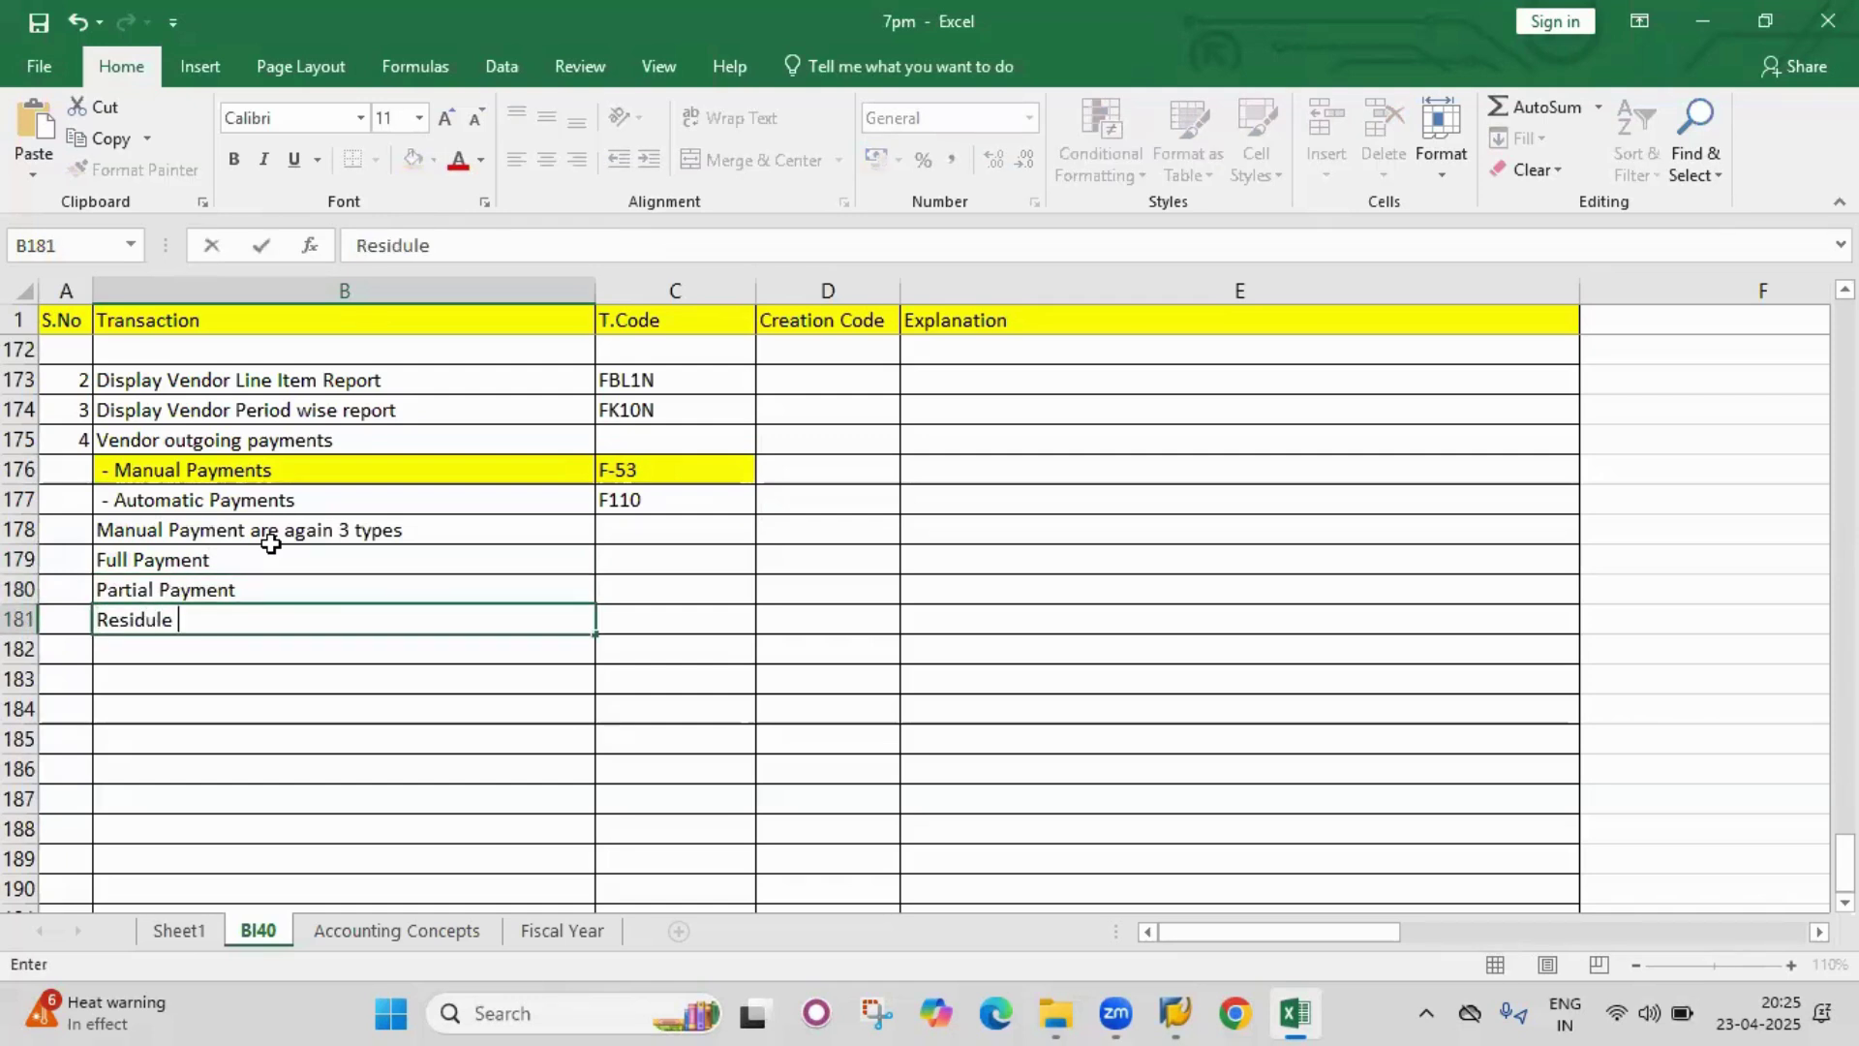
{"action": "type", "text": "Payment"}
{"action": "key", "text": "BackSpace"}
{"action": "key", "text": "BackSpace"}
{"action": "key", "text": "BackSpace"}
{"action": "key", "text": "BackSpace"}
{"action": "key", "text": "BackSpace"}
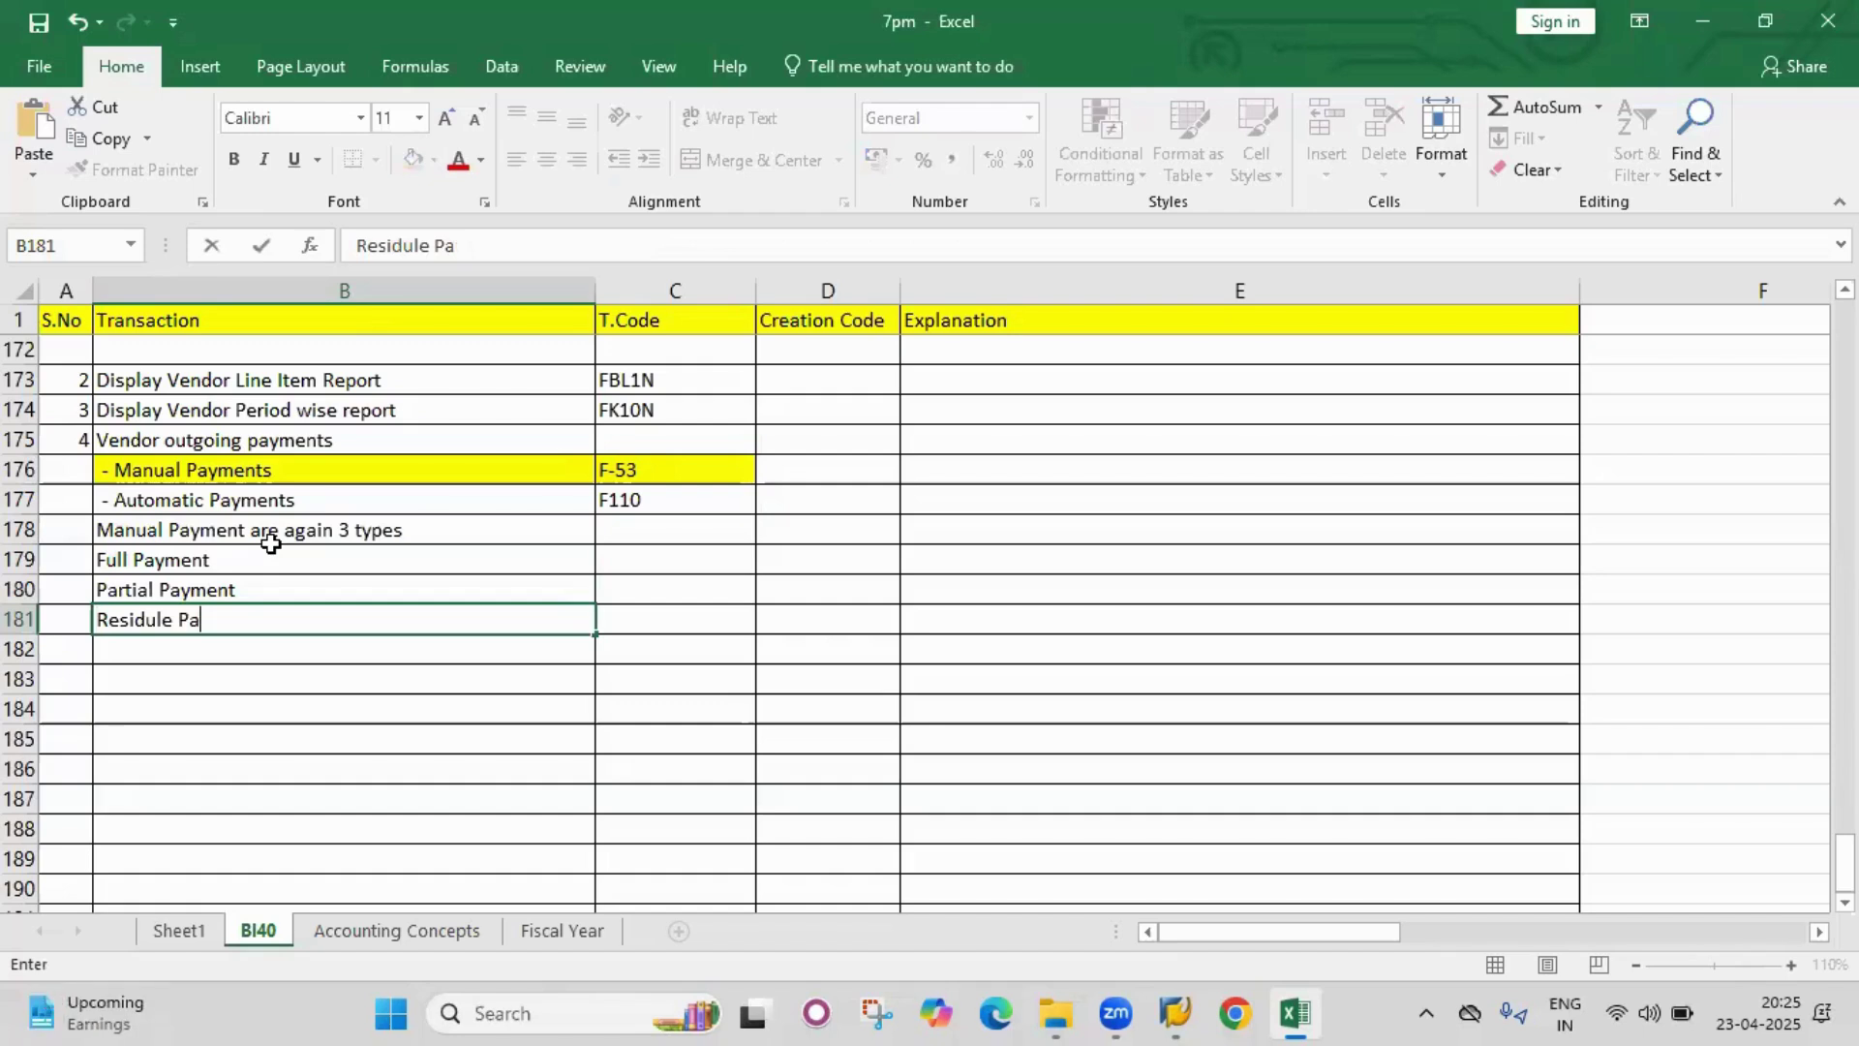
{"action": "type", "text": "yment"}
{"action": "key", "text": "Return"}
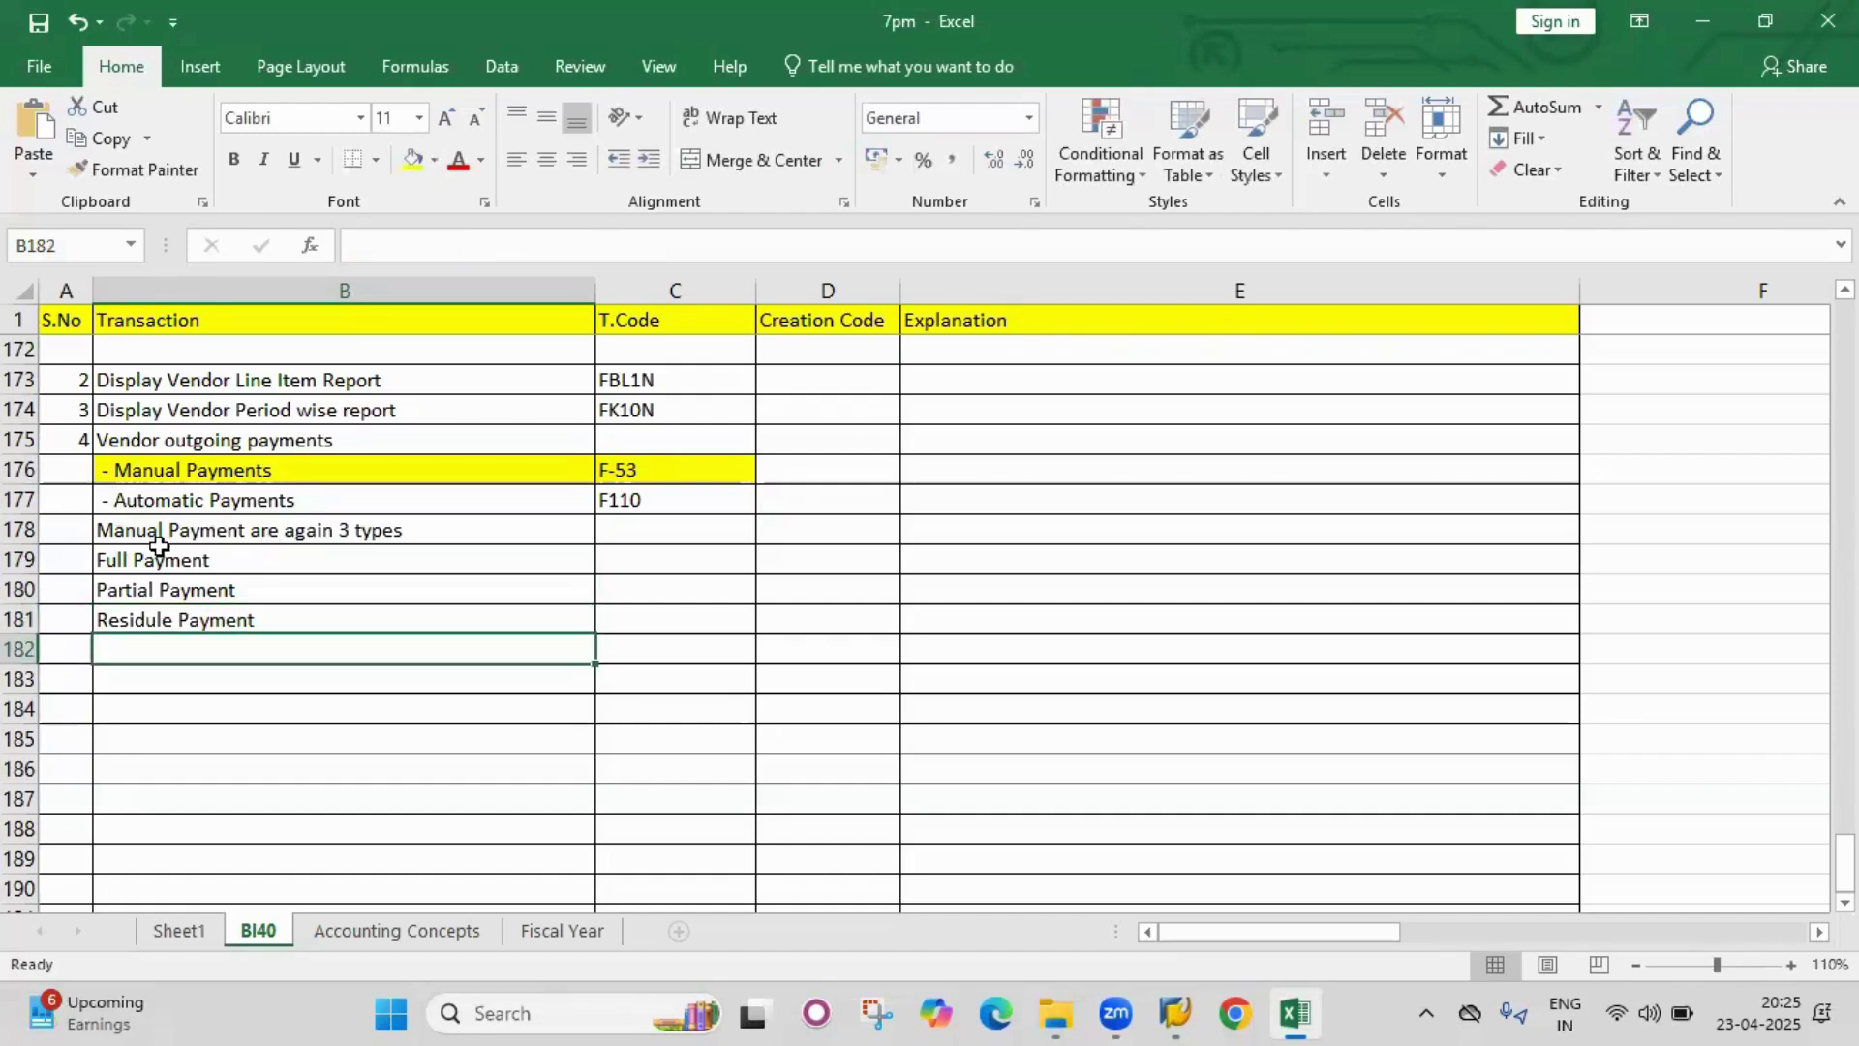
{"action": "left_click_drag", "start_coordinate": [160, 559], "coordinate": [183, 612]}
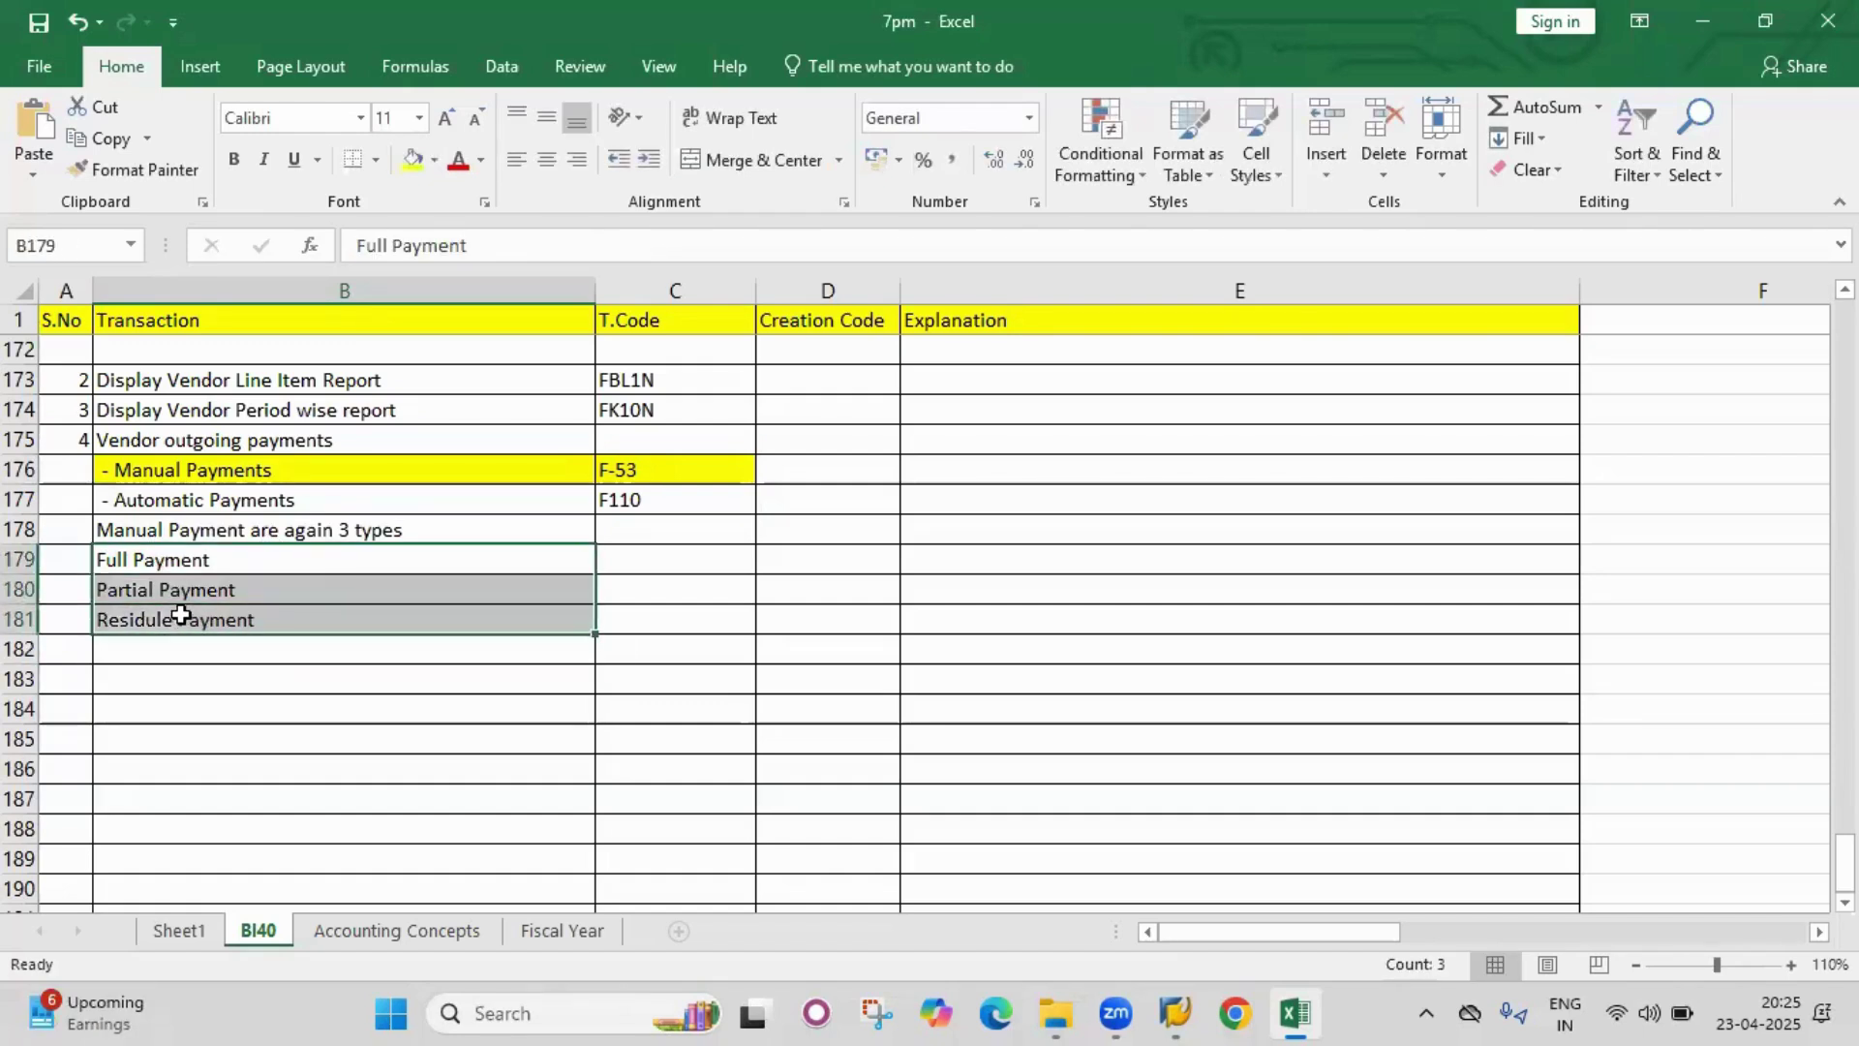
- Enter F-53 as the Full Payment T.Code in C179, correcting a mistyped F-51
{"action": "left_click", "coordinate": [628, 470]}
{"action": "left_click", "coordinate": [640, 558]}
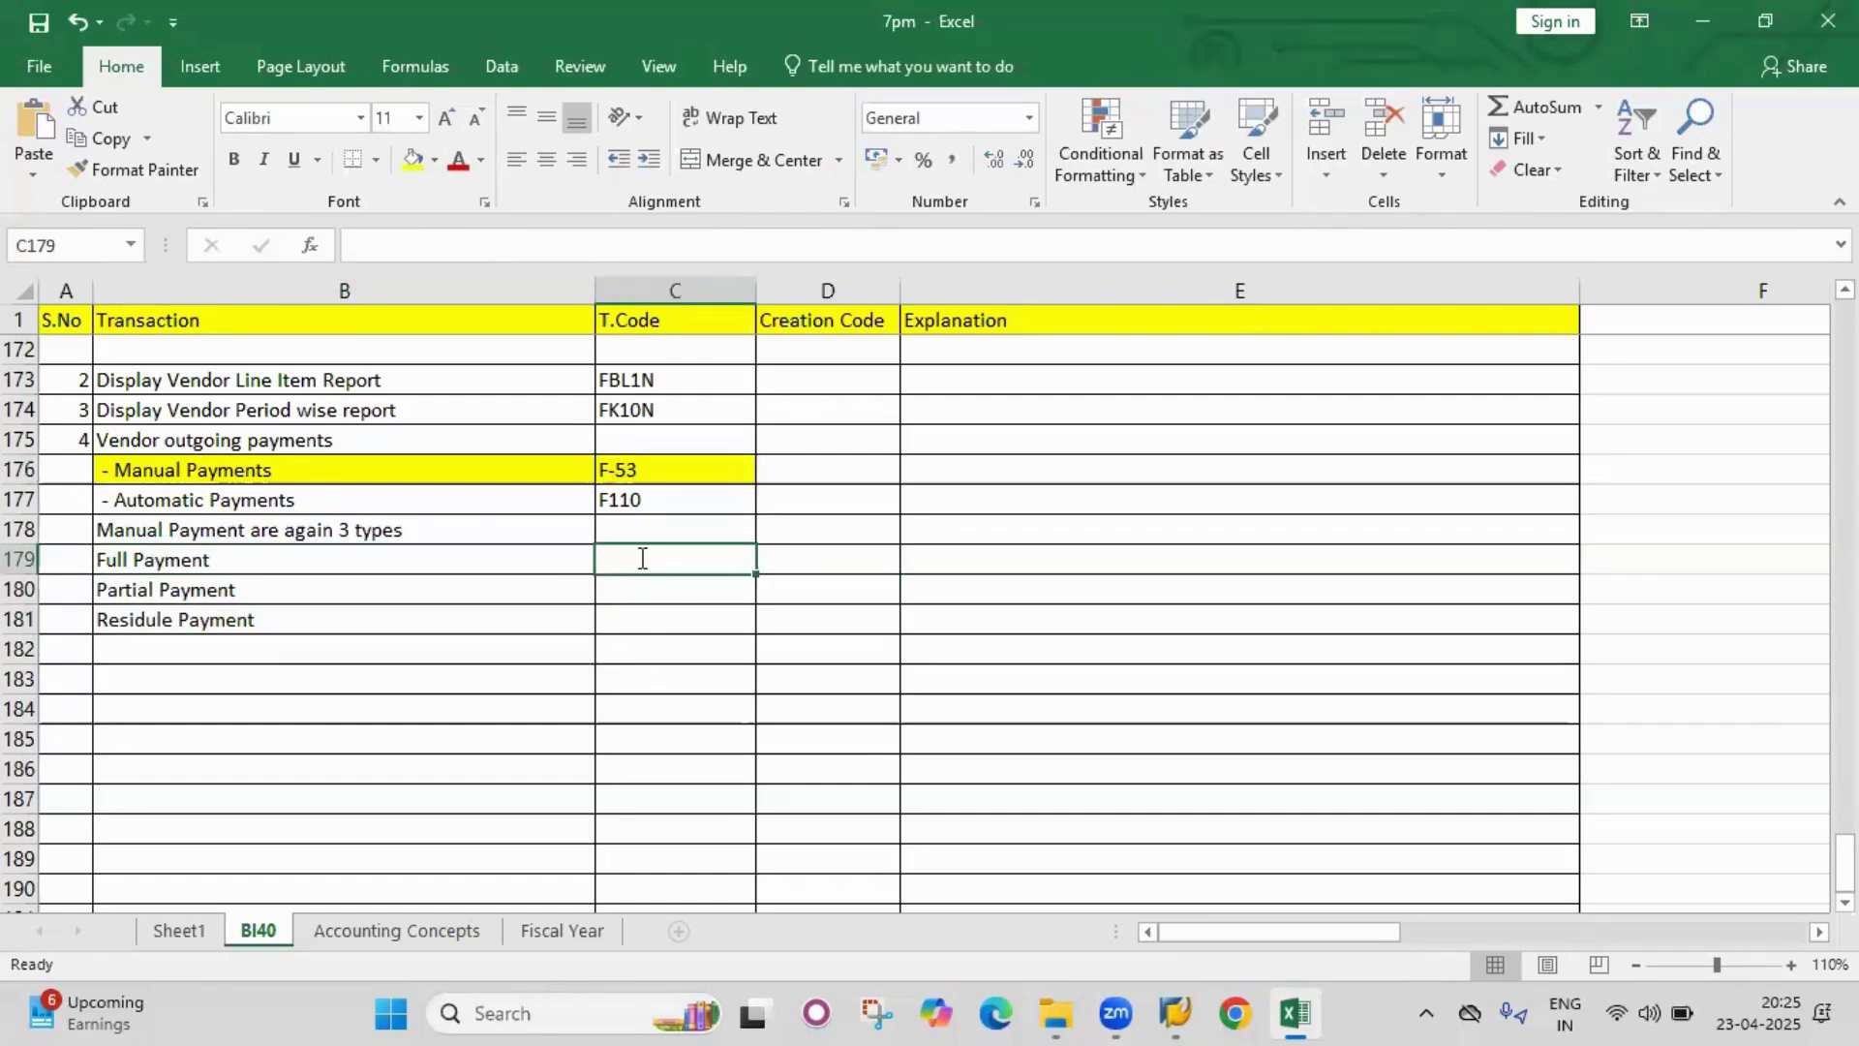
{"action": "type", "text": "F-51"}
{"action": "key", "text": "Return"}
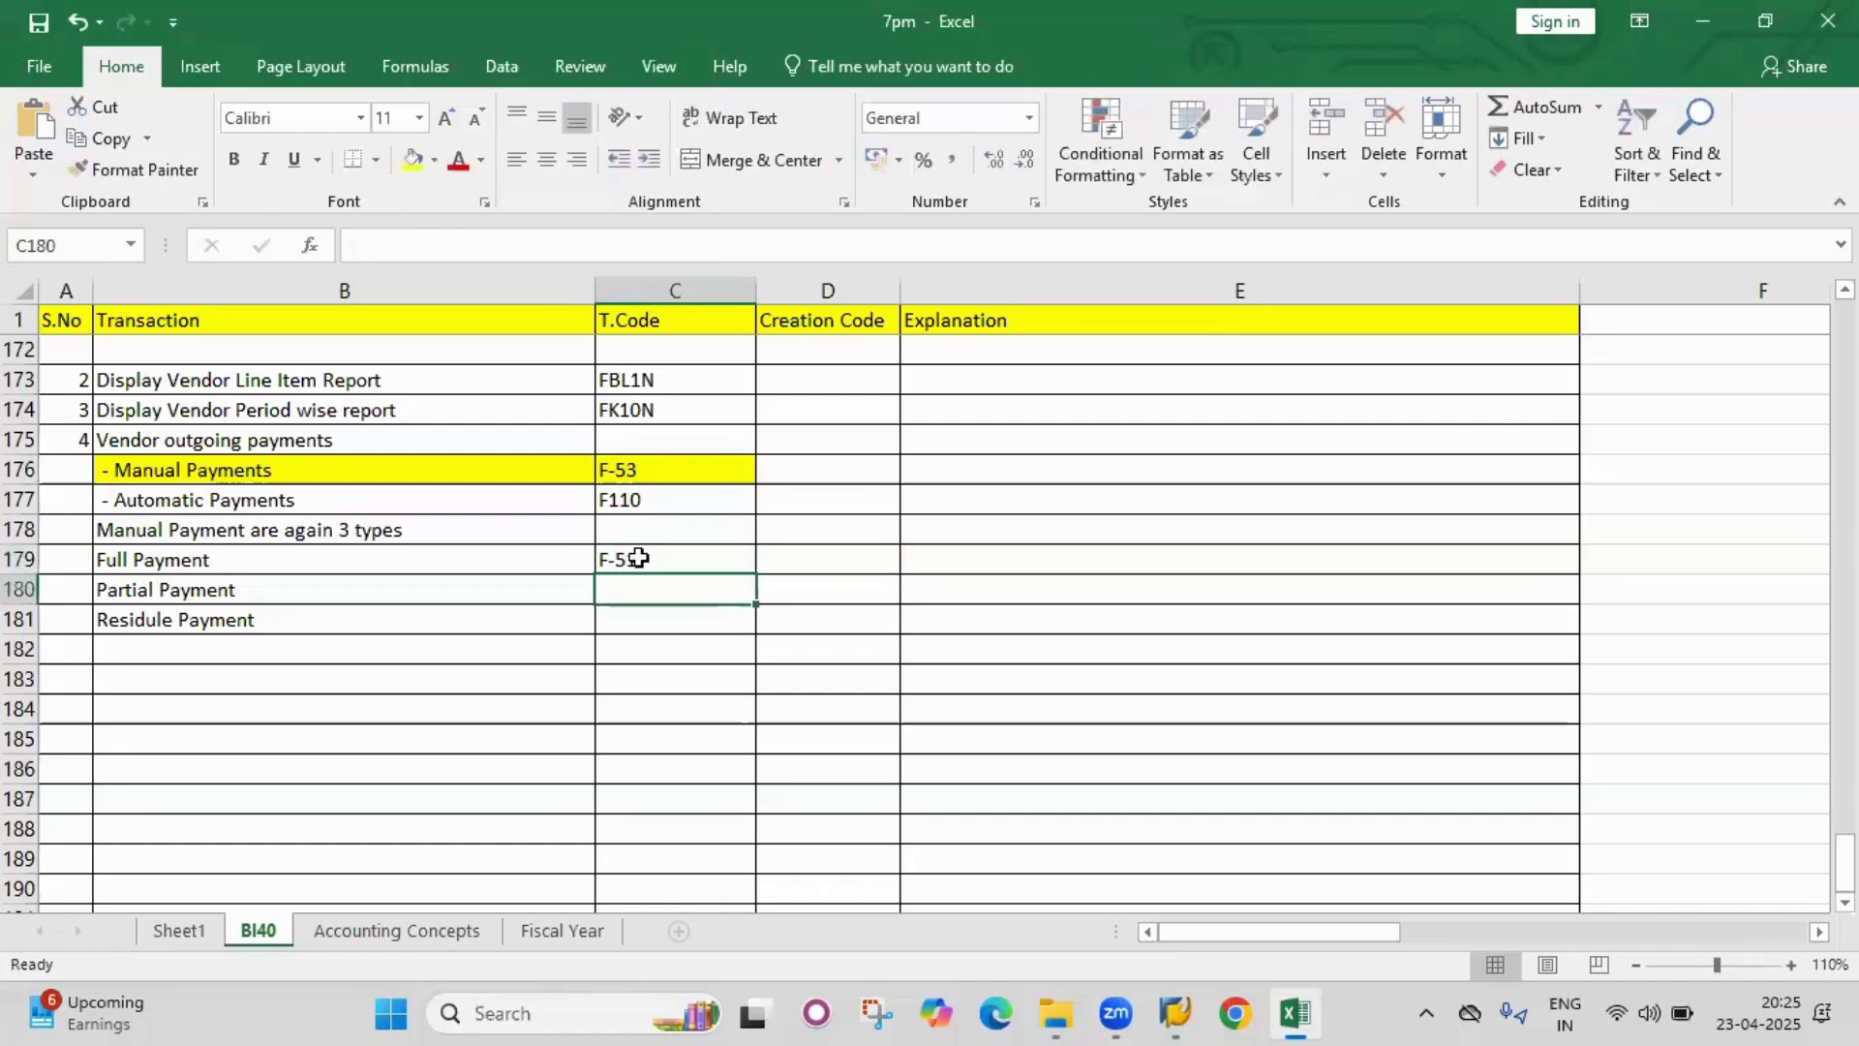
{"action": "left_click", "coordinate": [638, 558]}
{"action": "key", "text": "BackSpace"}
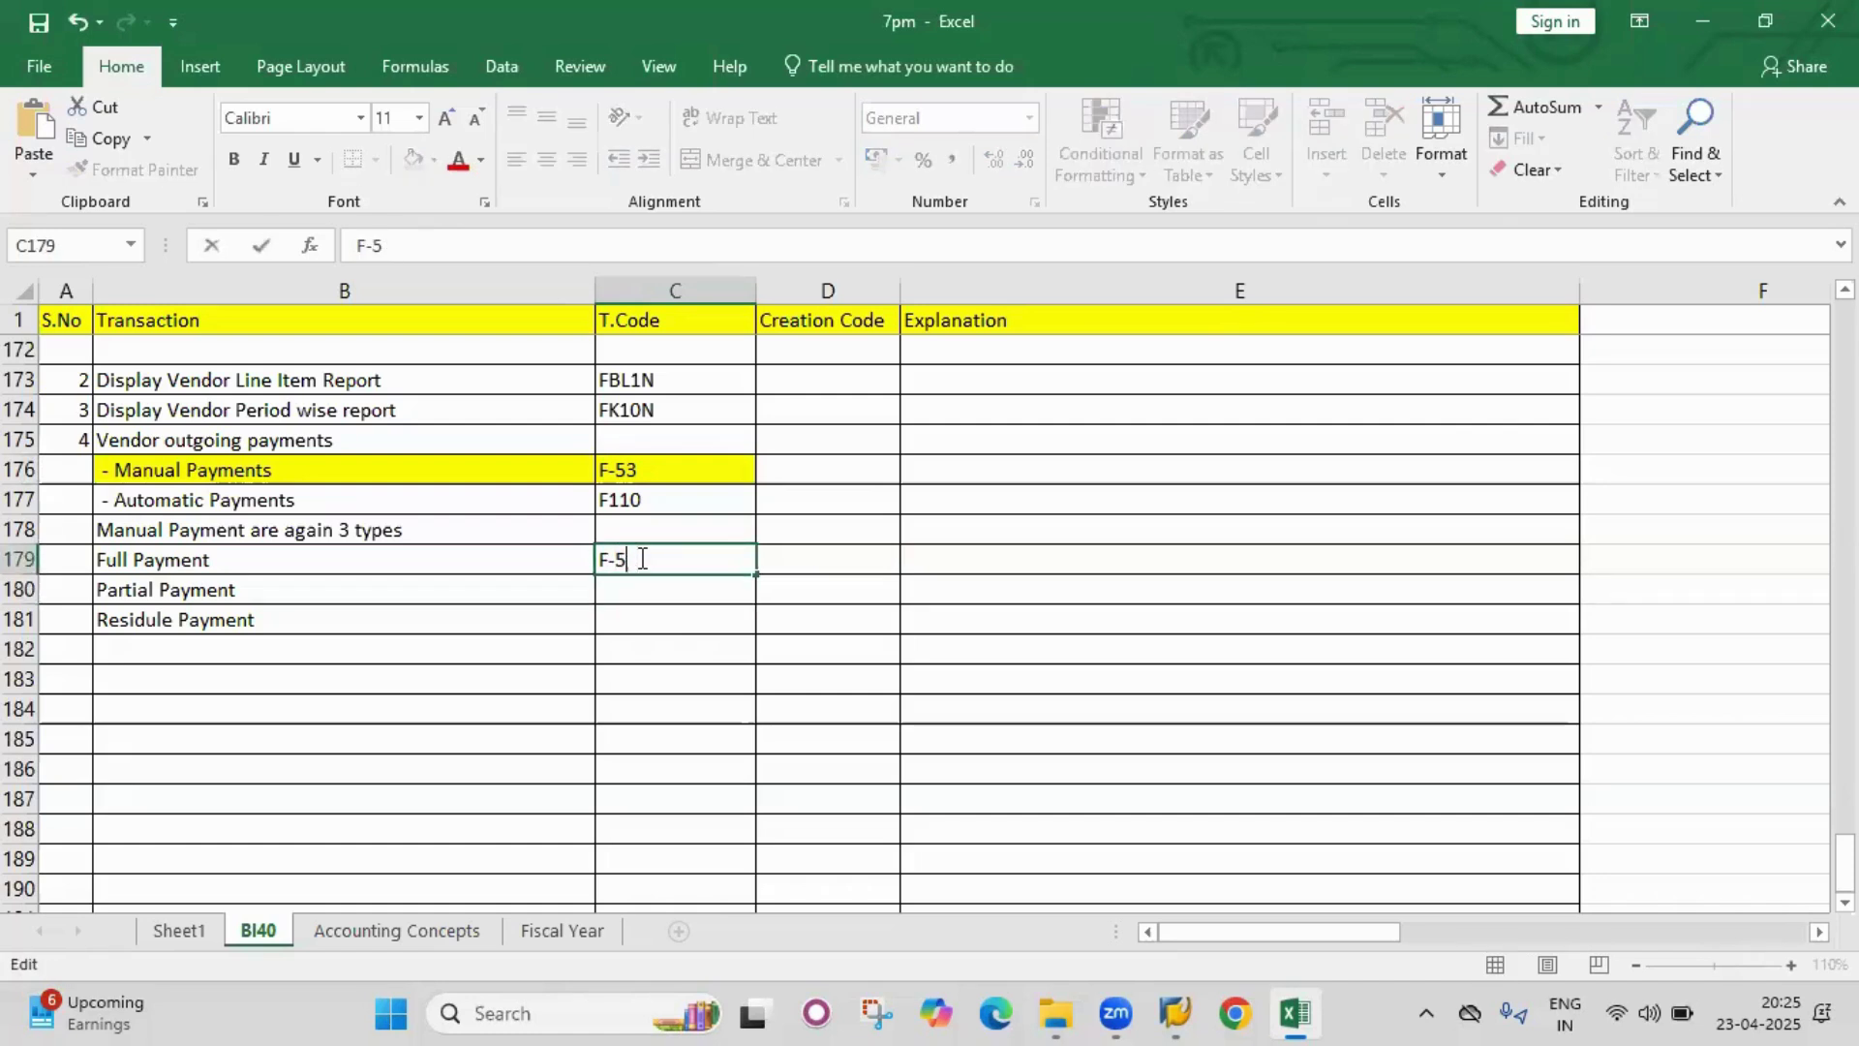
{"action": "key", "text": "Return"}
- Copy F-53 into C180:C181 for Partial and Residule Payment
{"action": "left_click", "coordinate": [630, 559]}
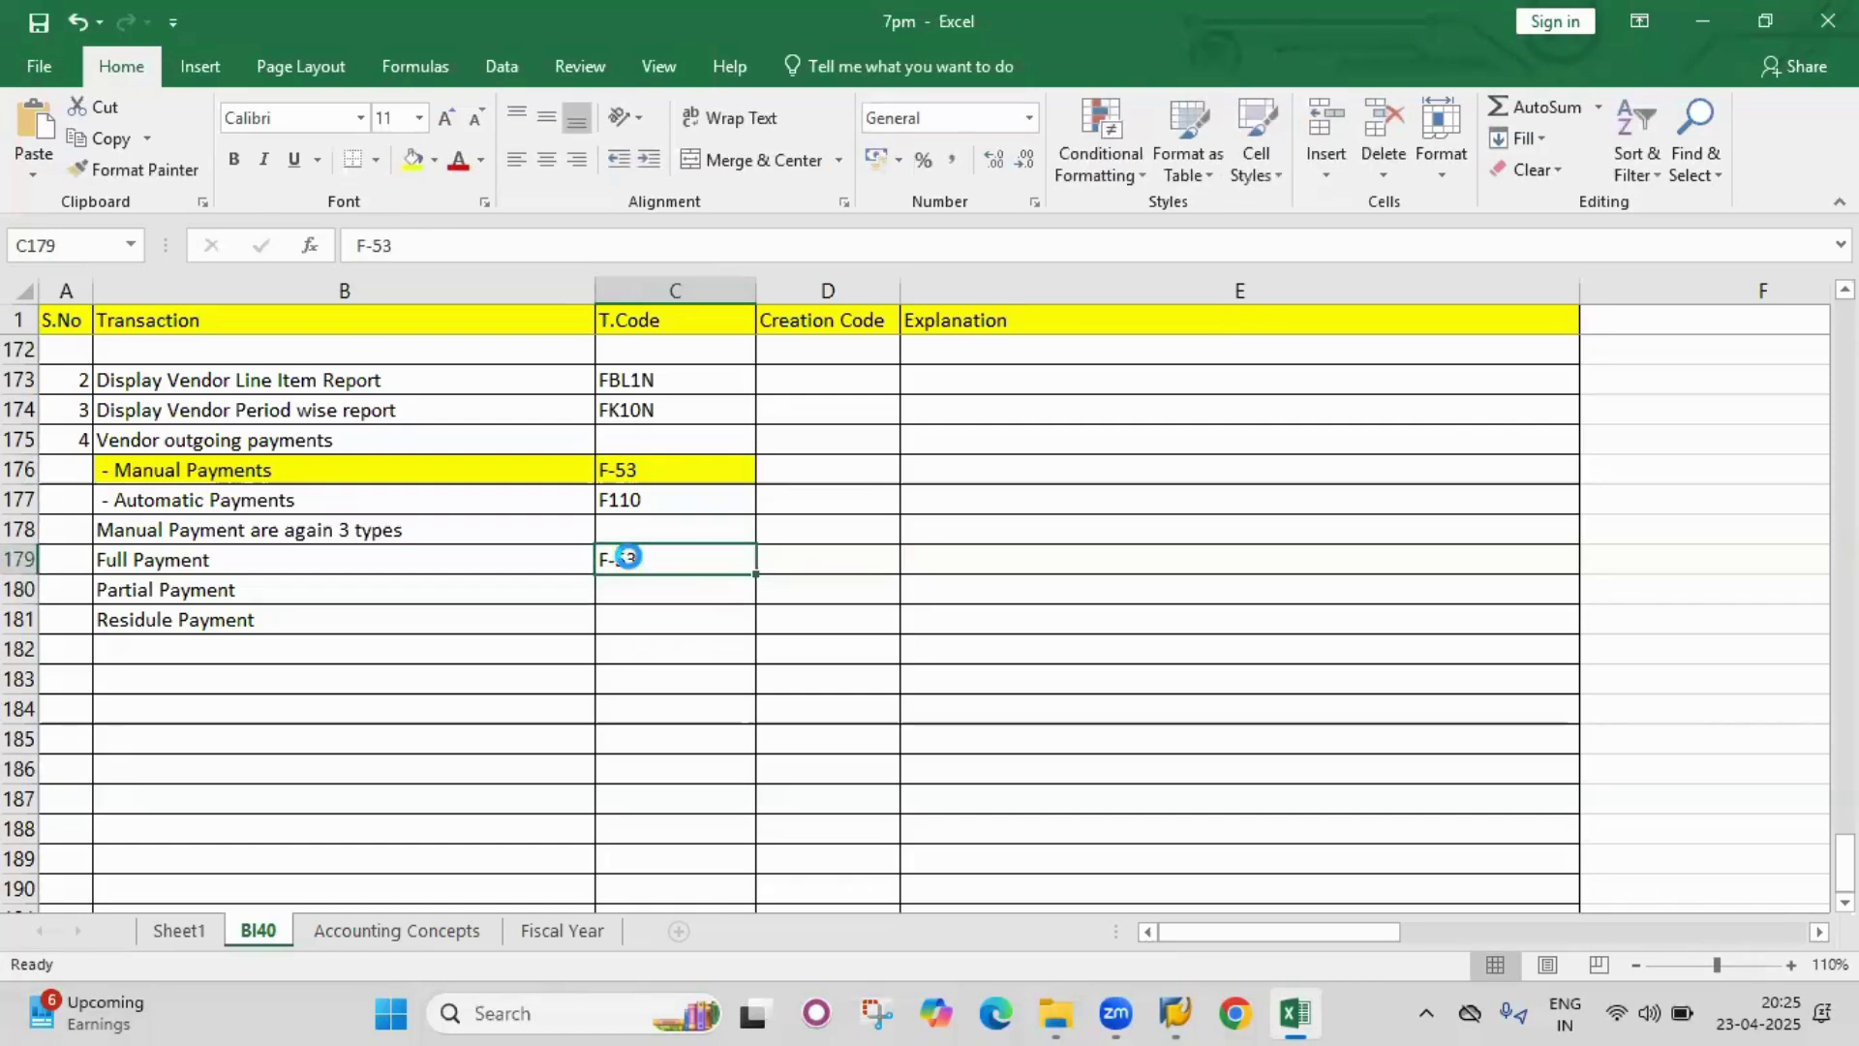
{"action": "key", "text": "ctrl+c"}
{"action": "left_click_drag", "start_coordinate": [623, 592], "coordinate": [616, 618]}
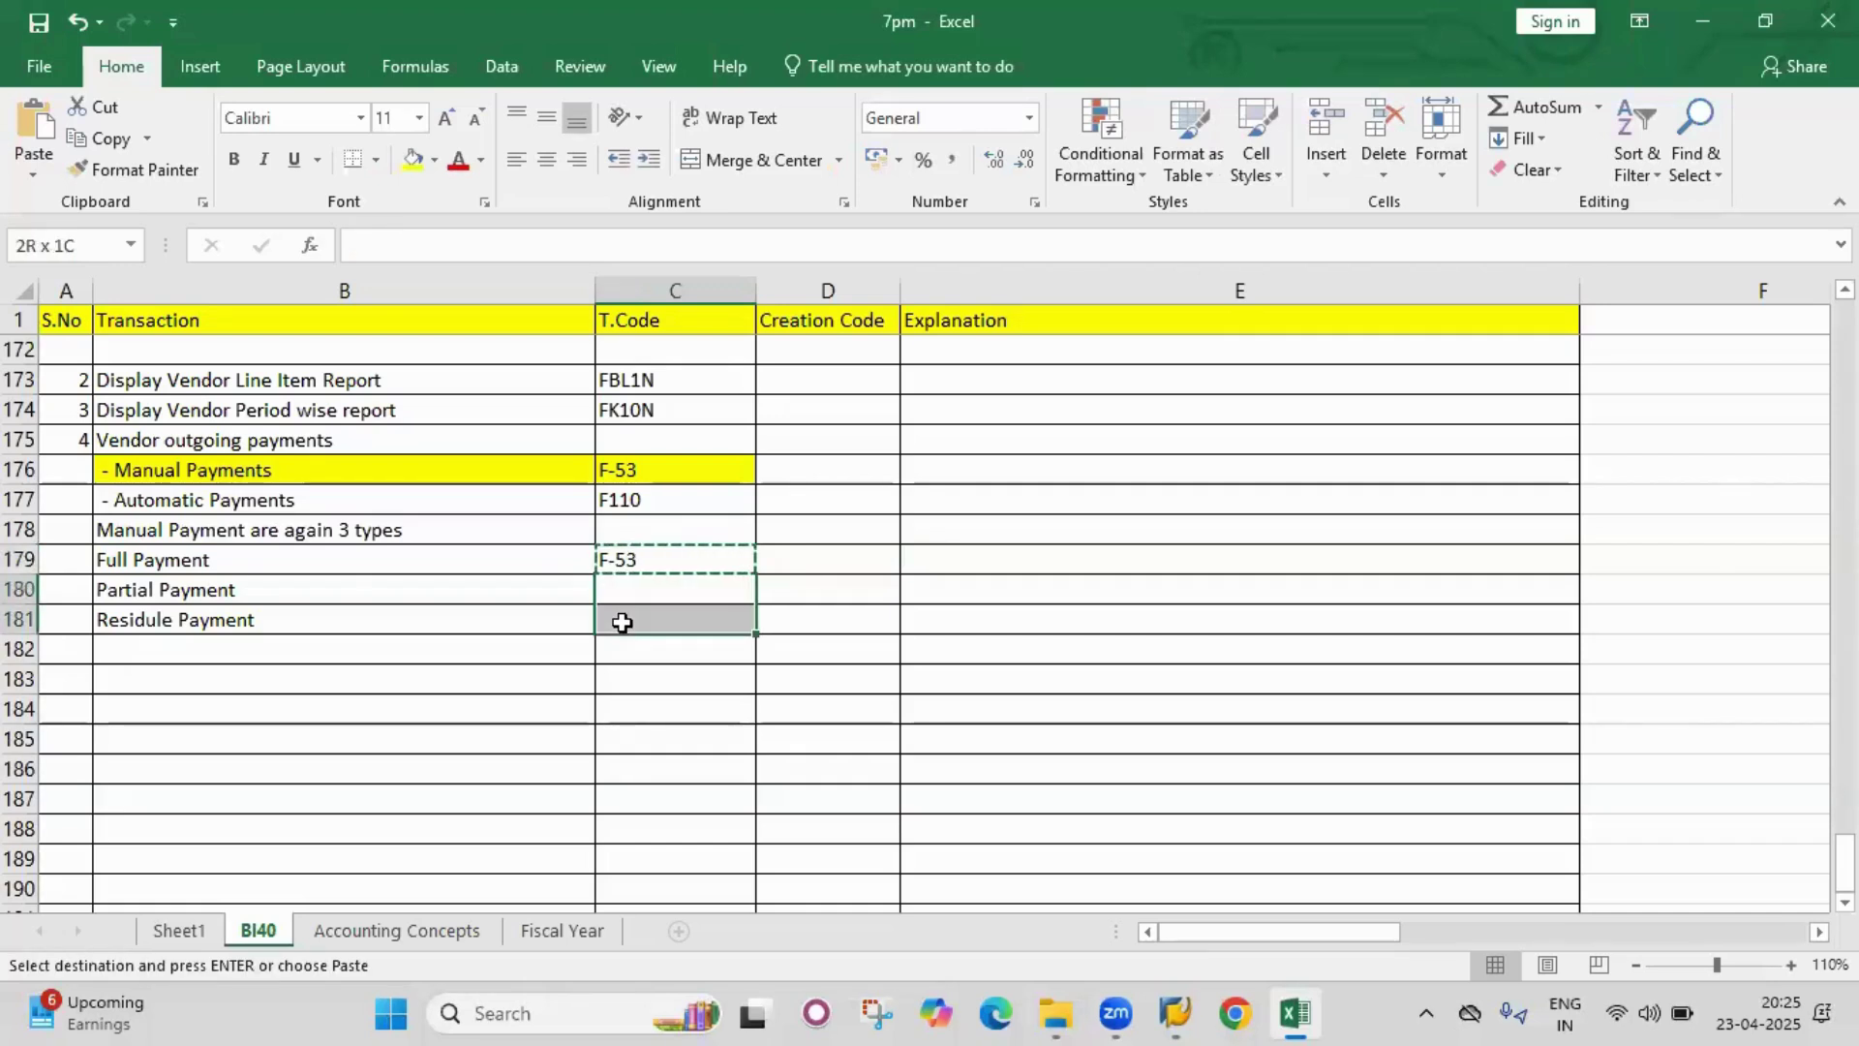
{"action": "key", "text": "ctrl+v"}
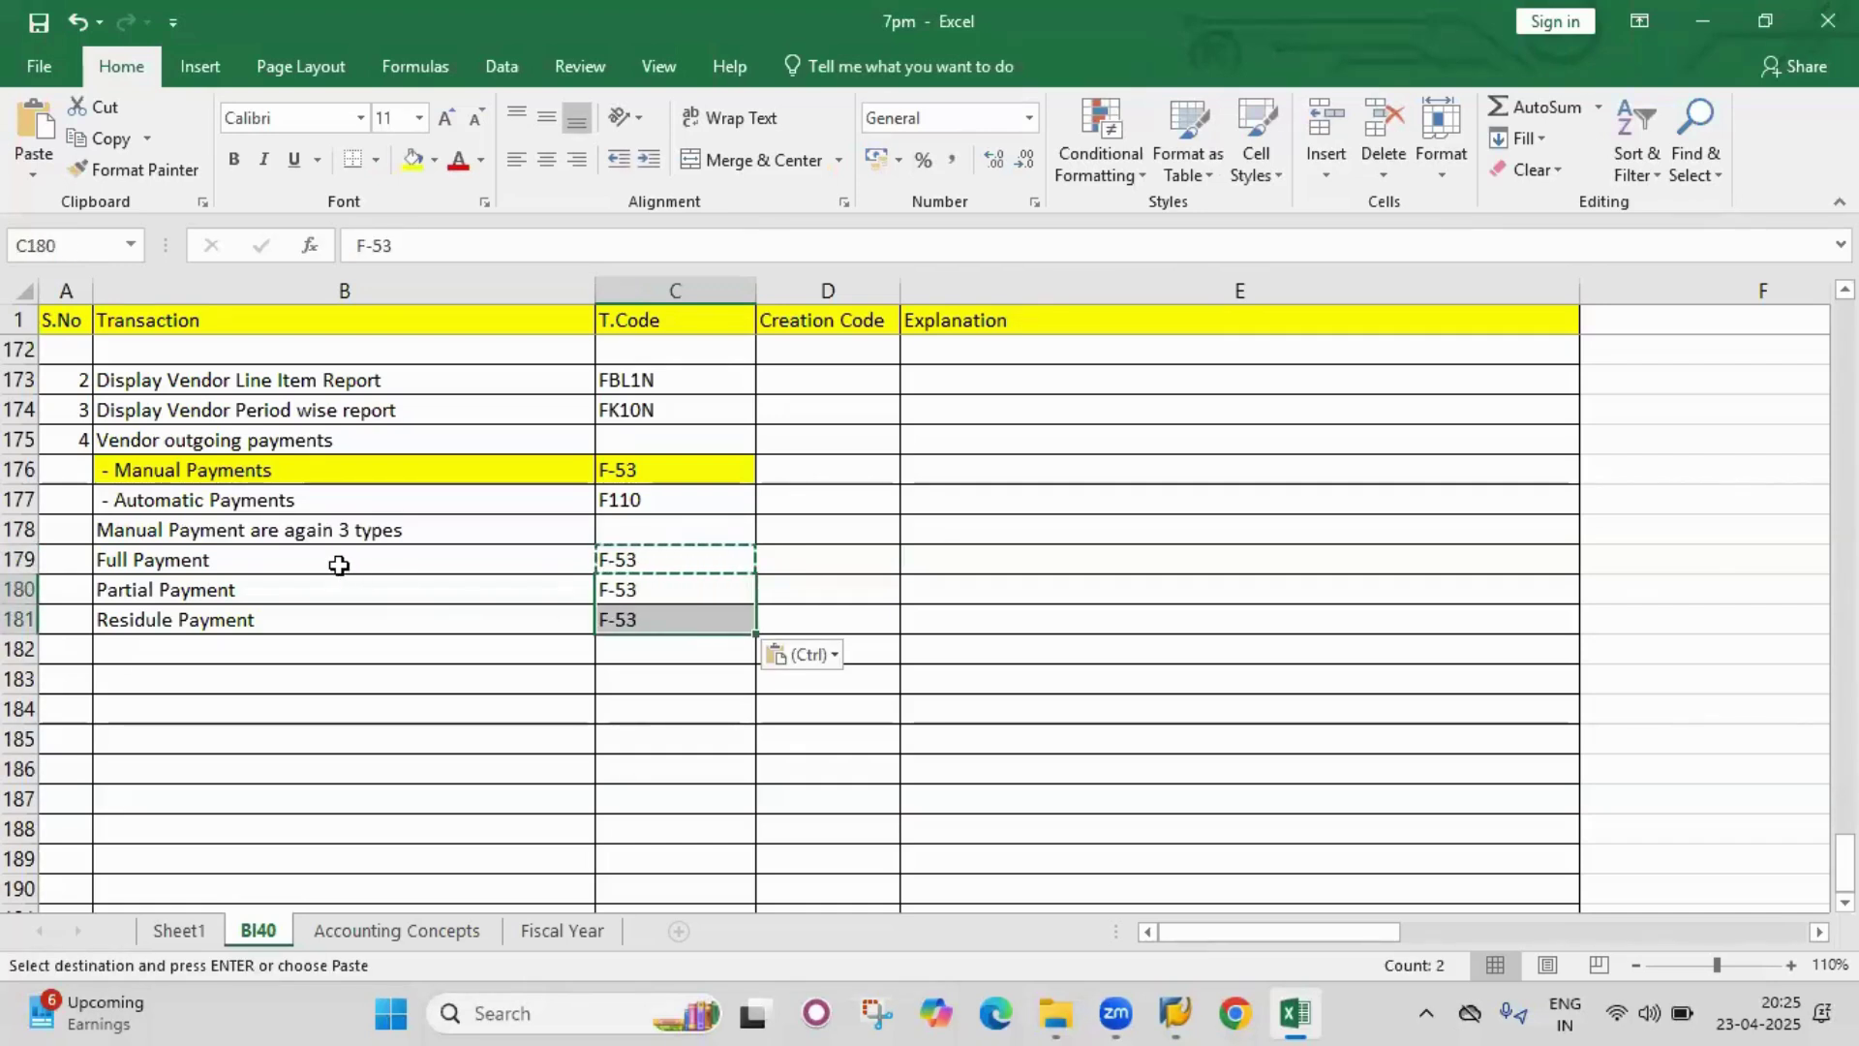
{"action": "left_click", "coordinate": [339, 566]}
{"action": "key", "text": "Right"}
{"action": "key", "text": "Right"}
{"action": "key", "text": "Right"}
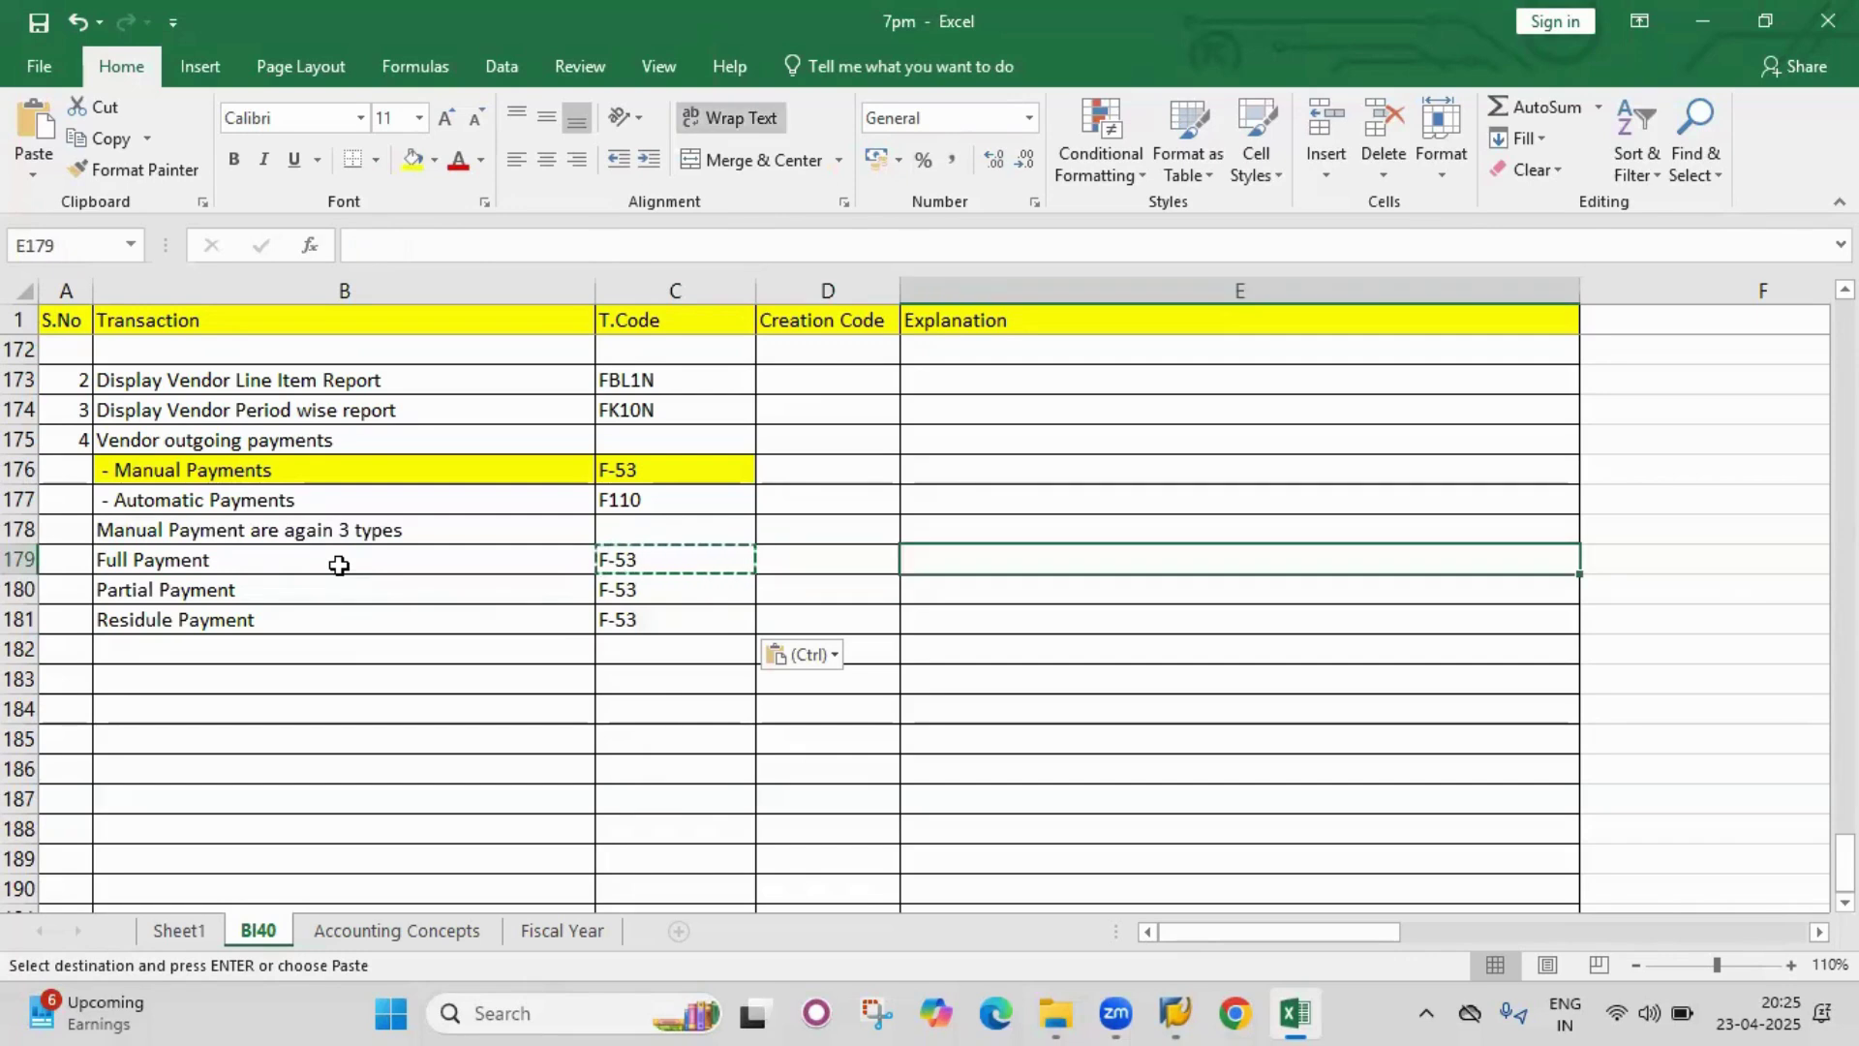
- Explain Full Payment in E179 as 'Invoice=100000 Payment=100000'
{"action": "type", "text": "Invoice=1"}
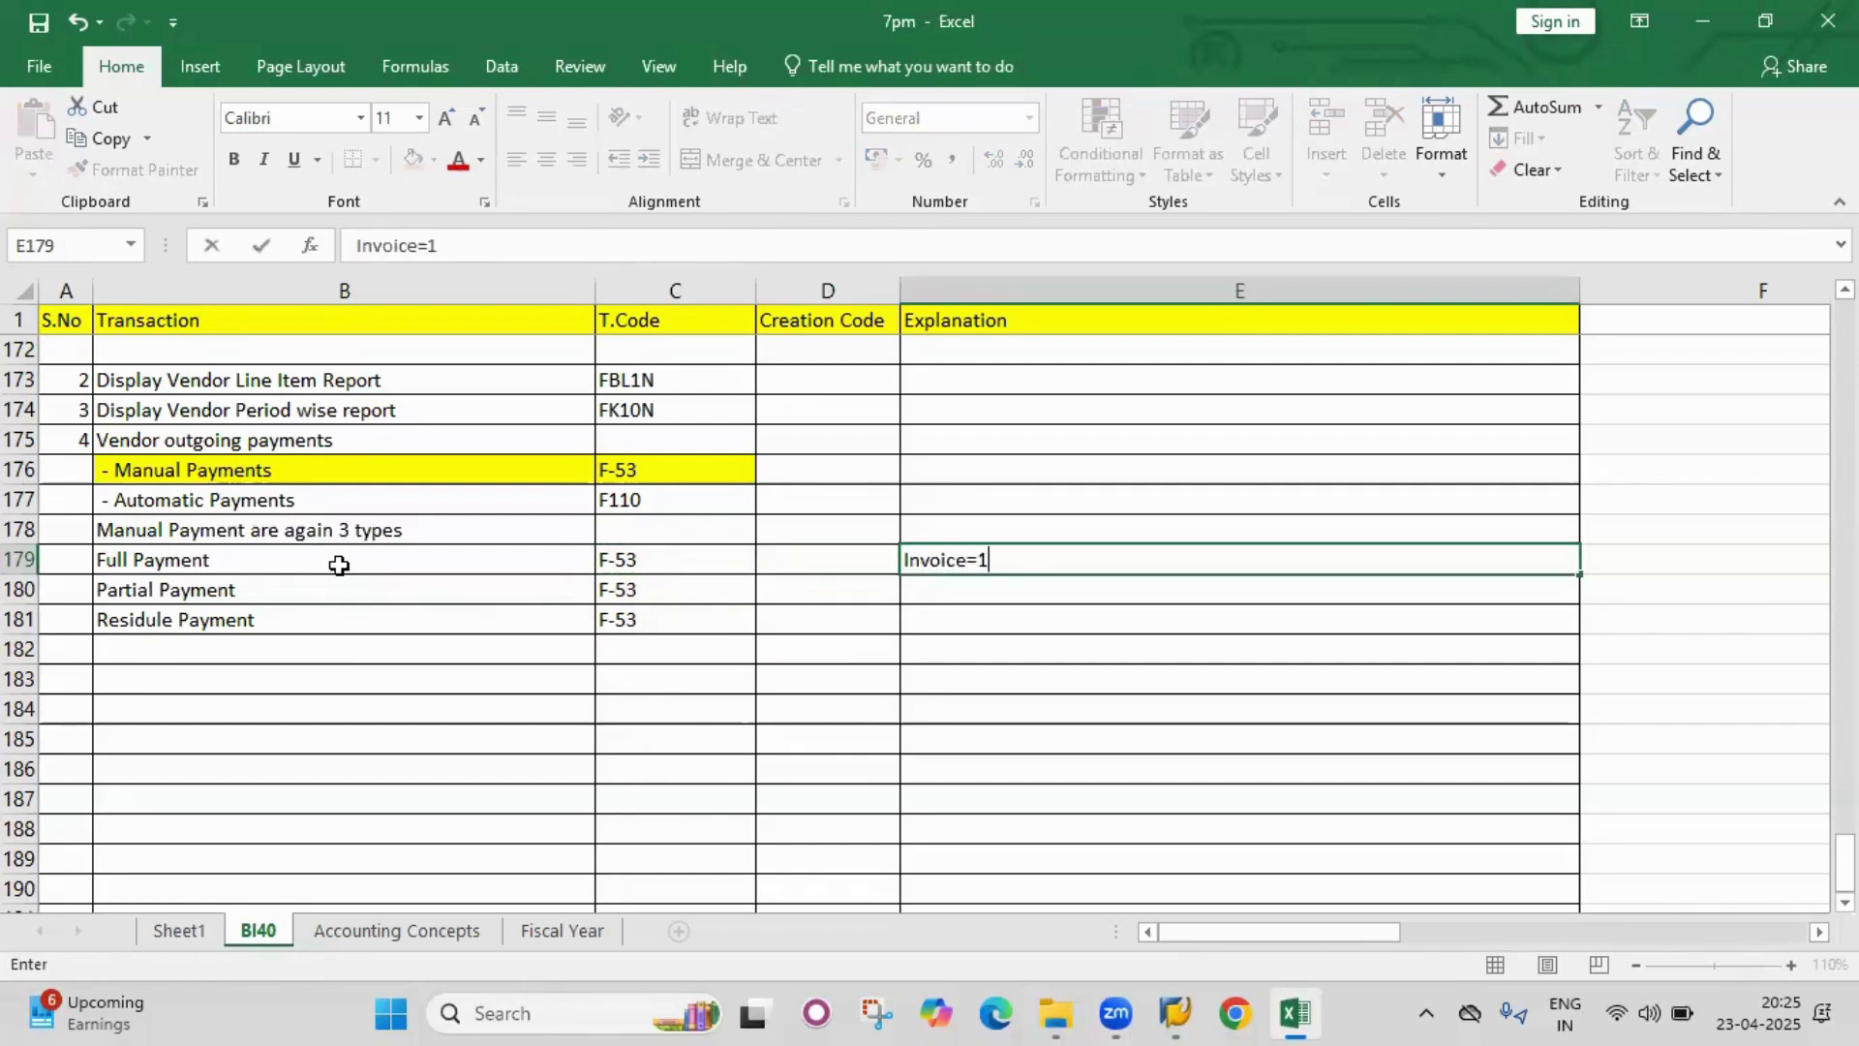
{"action": "type", "text": "00000 Payment"}
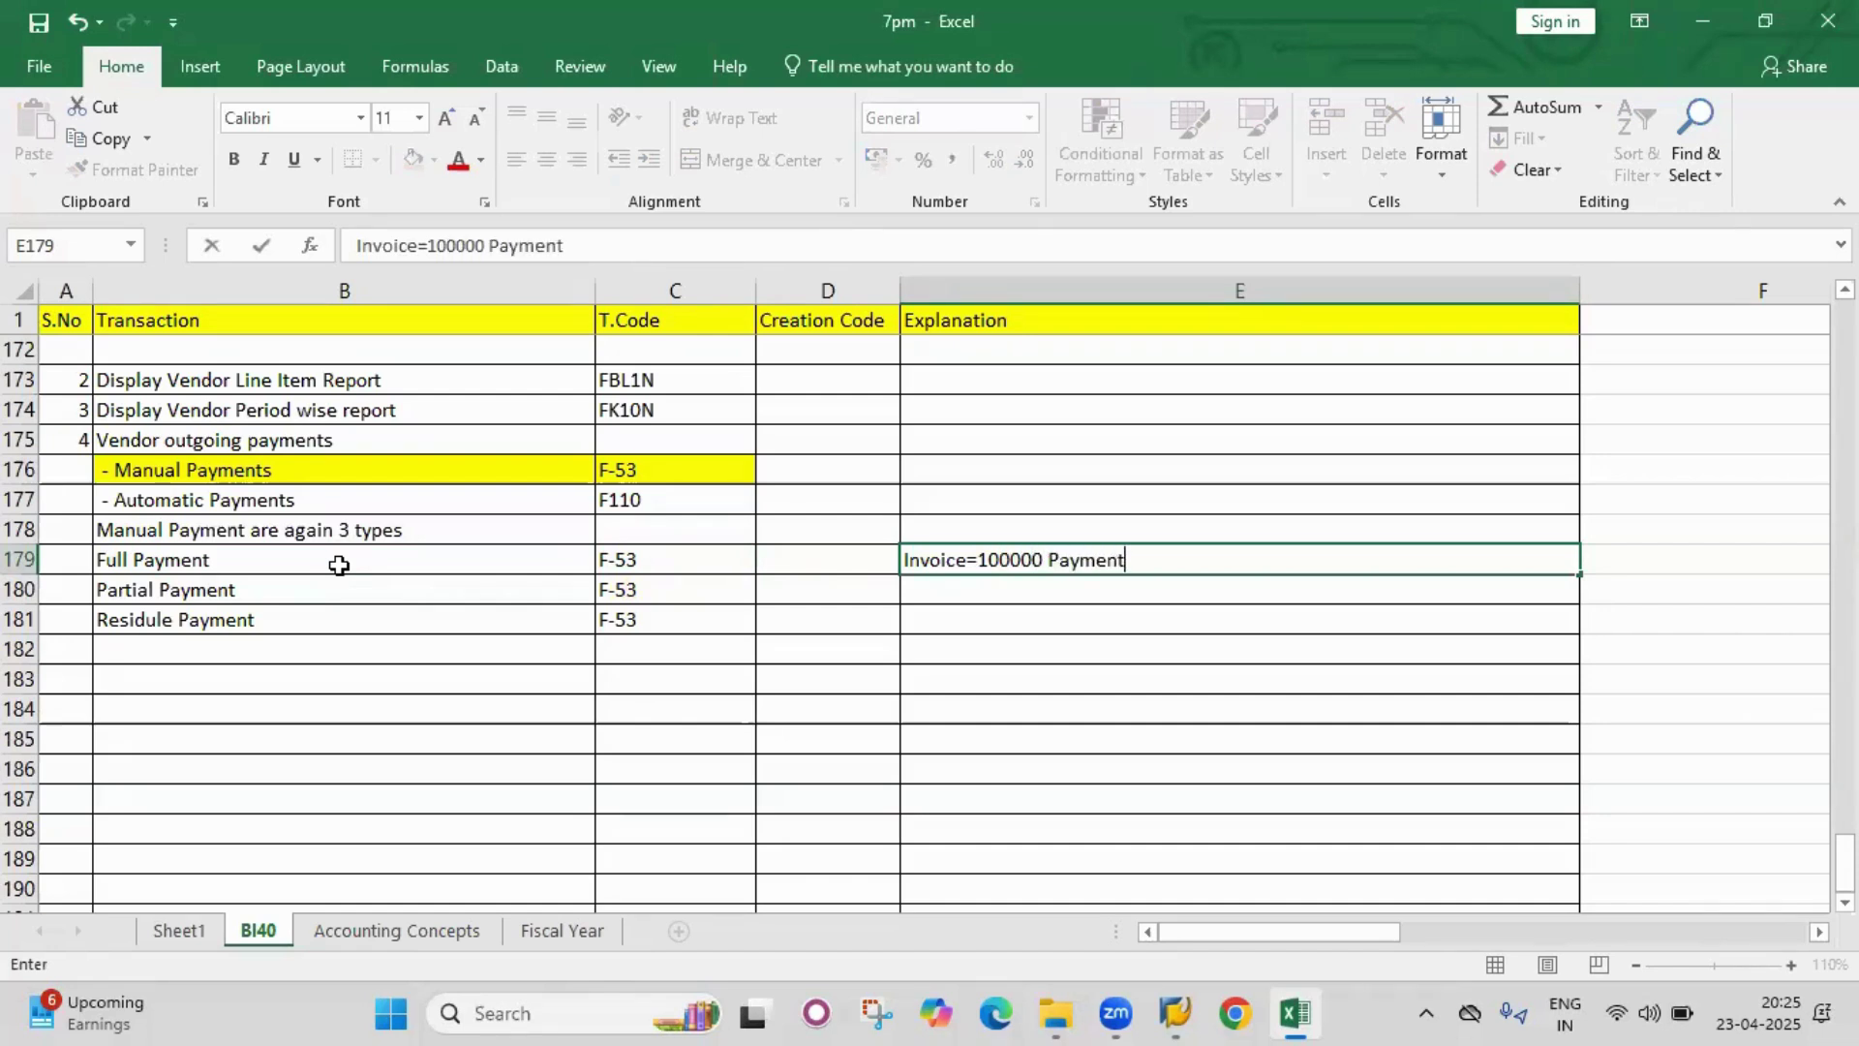
{"action": "type", "text": "=100000"}
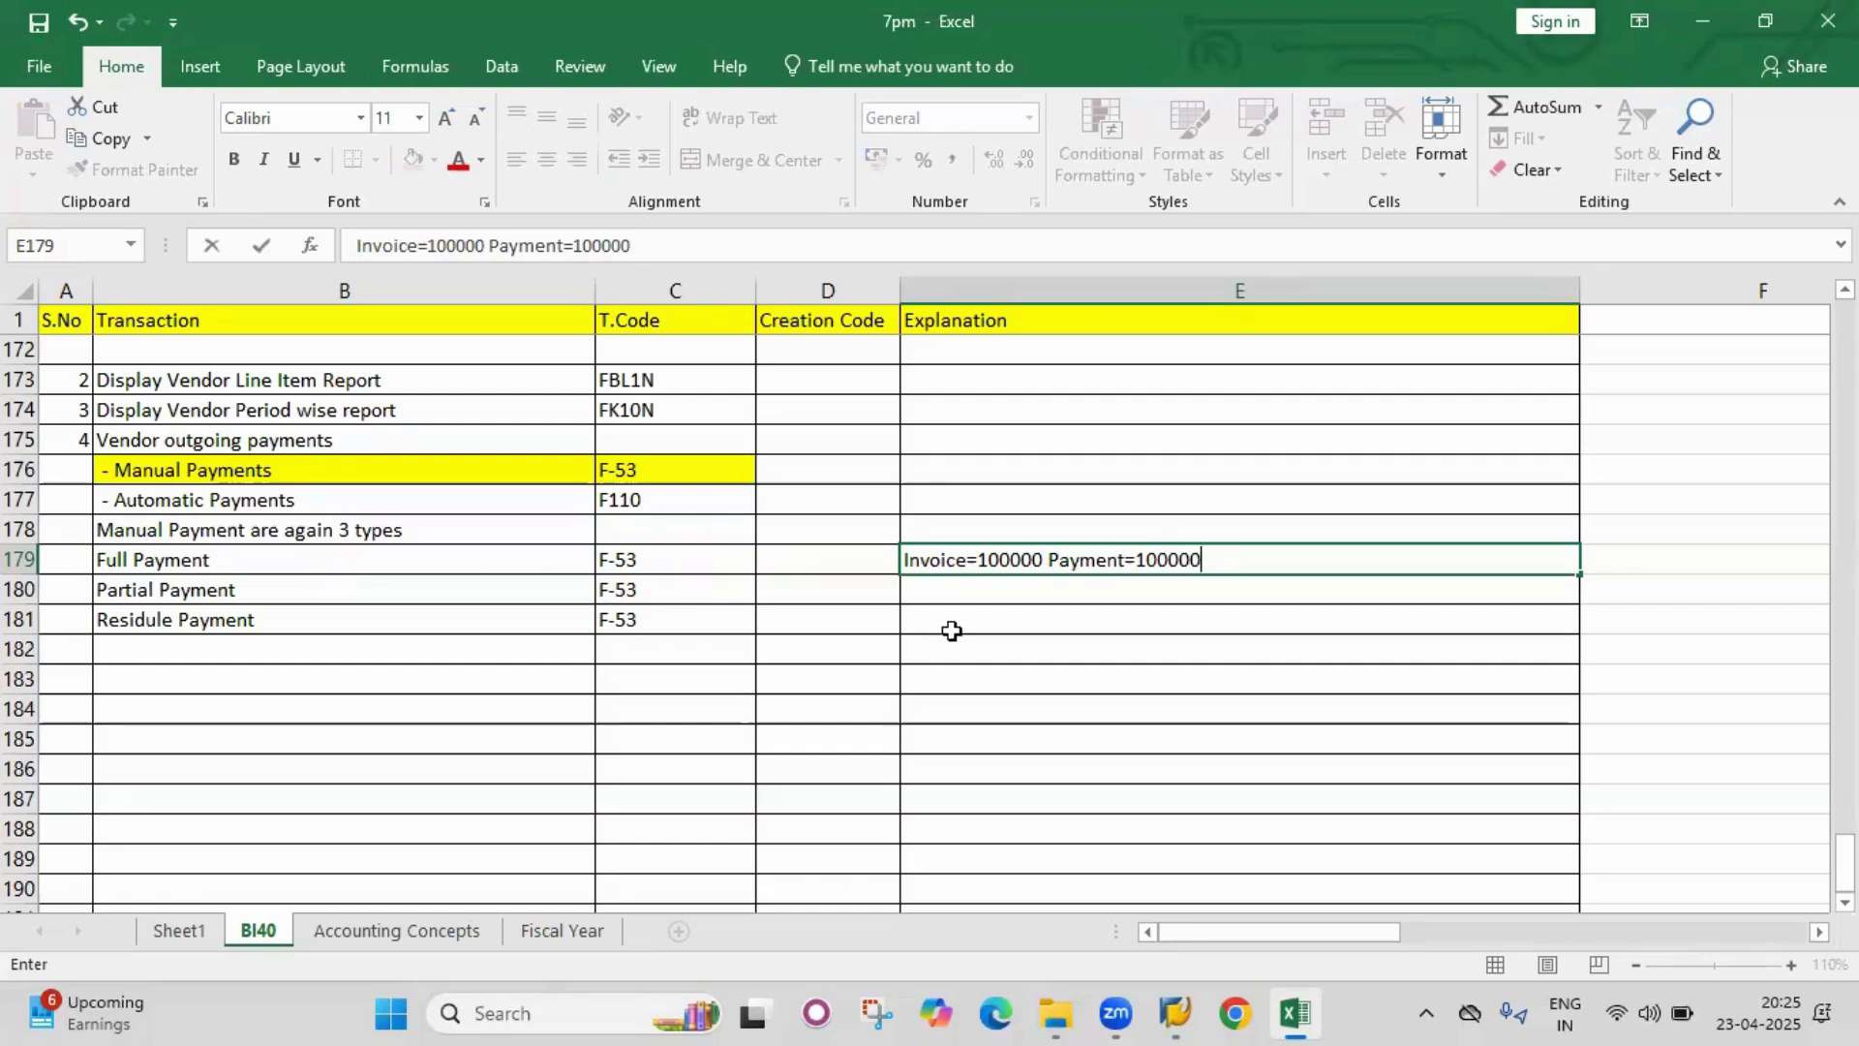
{"action": "left_click_drag", "start_coordinate": [1201, 560], "coordinate": [894, 562]}
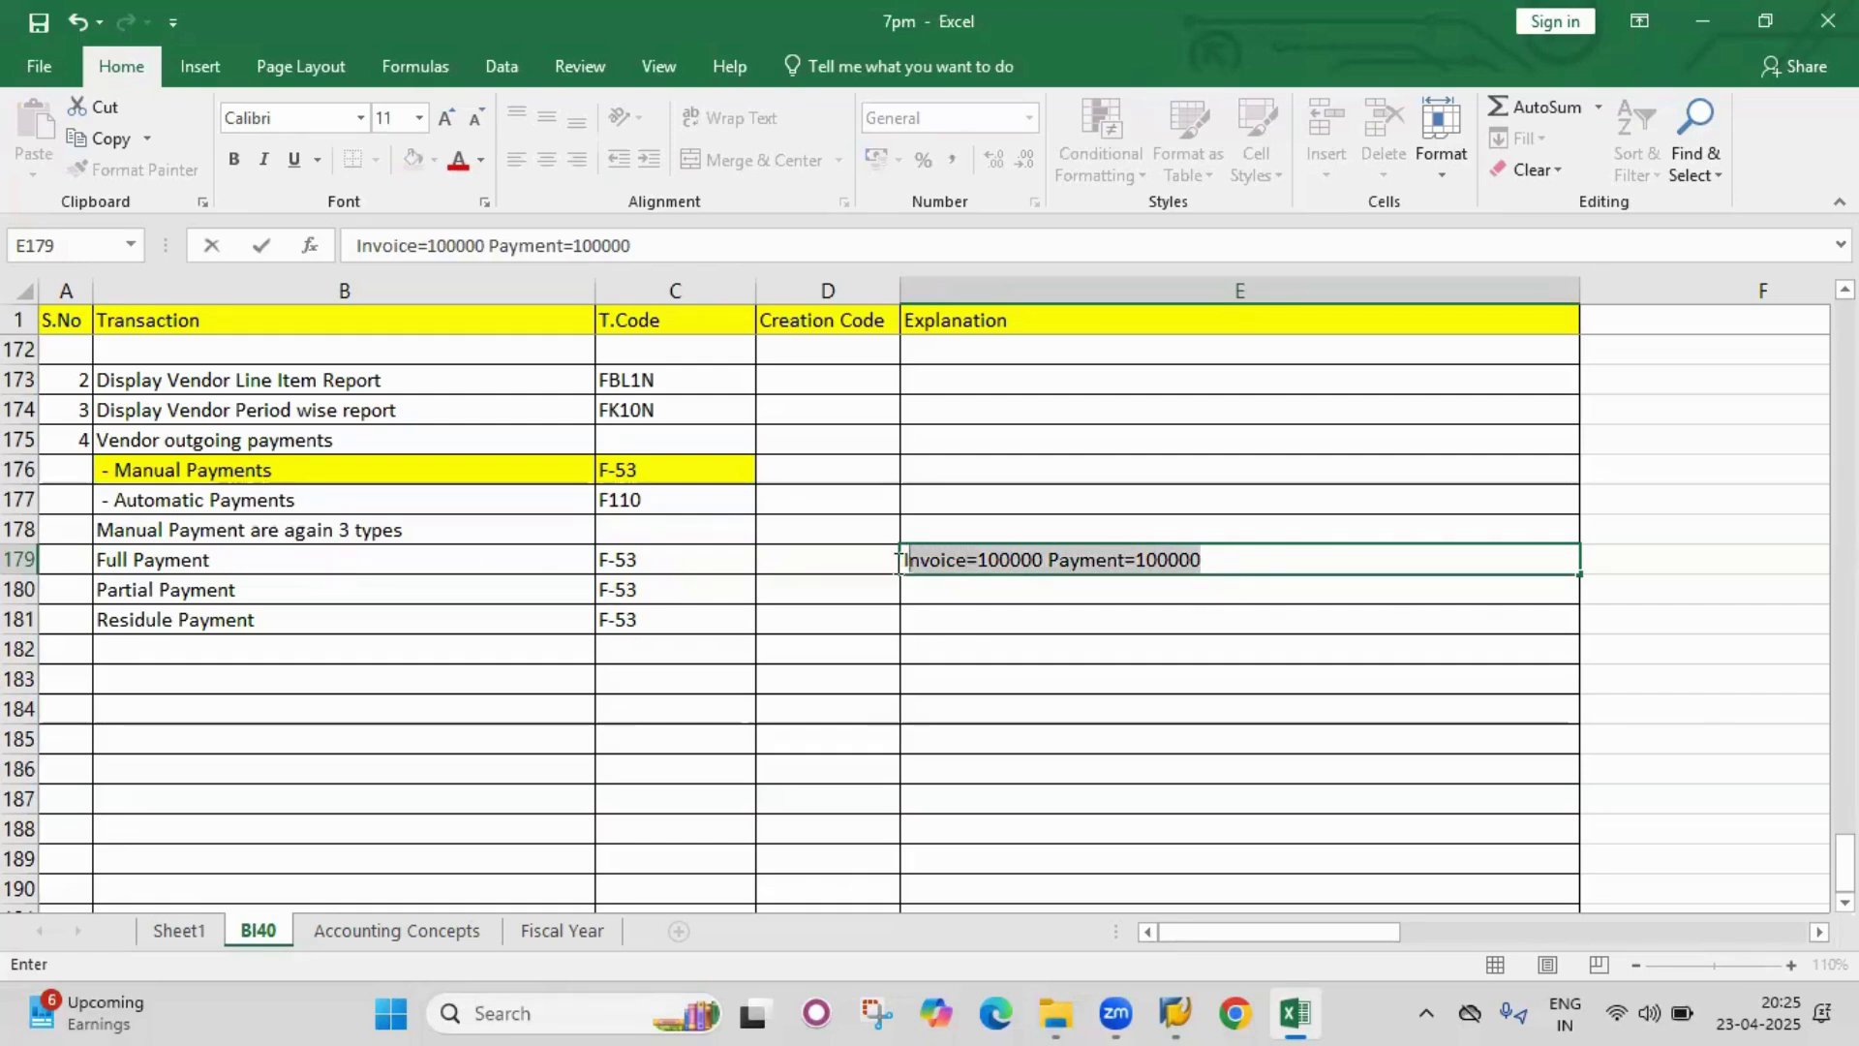
{"action": "left_click", "coordinate": [439, 590]}
- Explain Partial Payment in E180 as 'Invoice=100000 Payment=80000 Balance=20000'
{"action": "key", "text": "Right"}
{"action": "key", "text": "Right"}
{"action": "key", "text": "Right"}
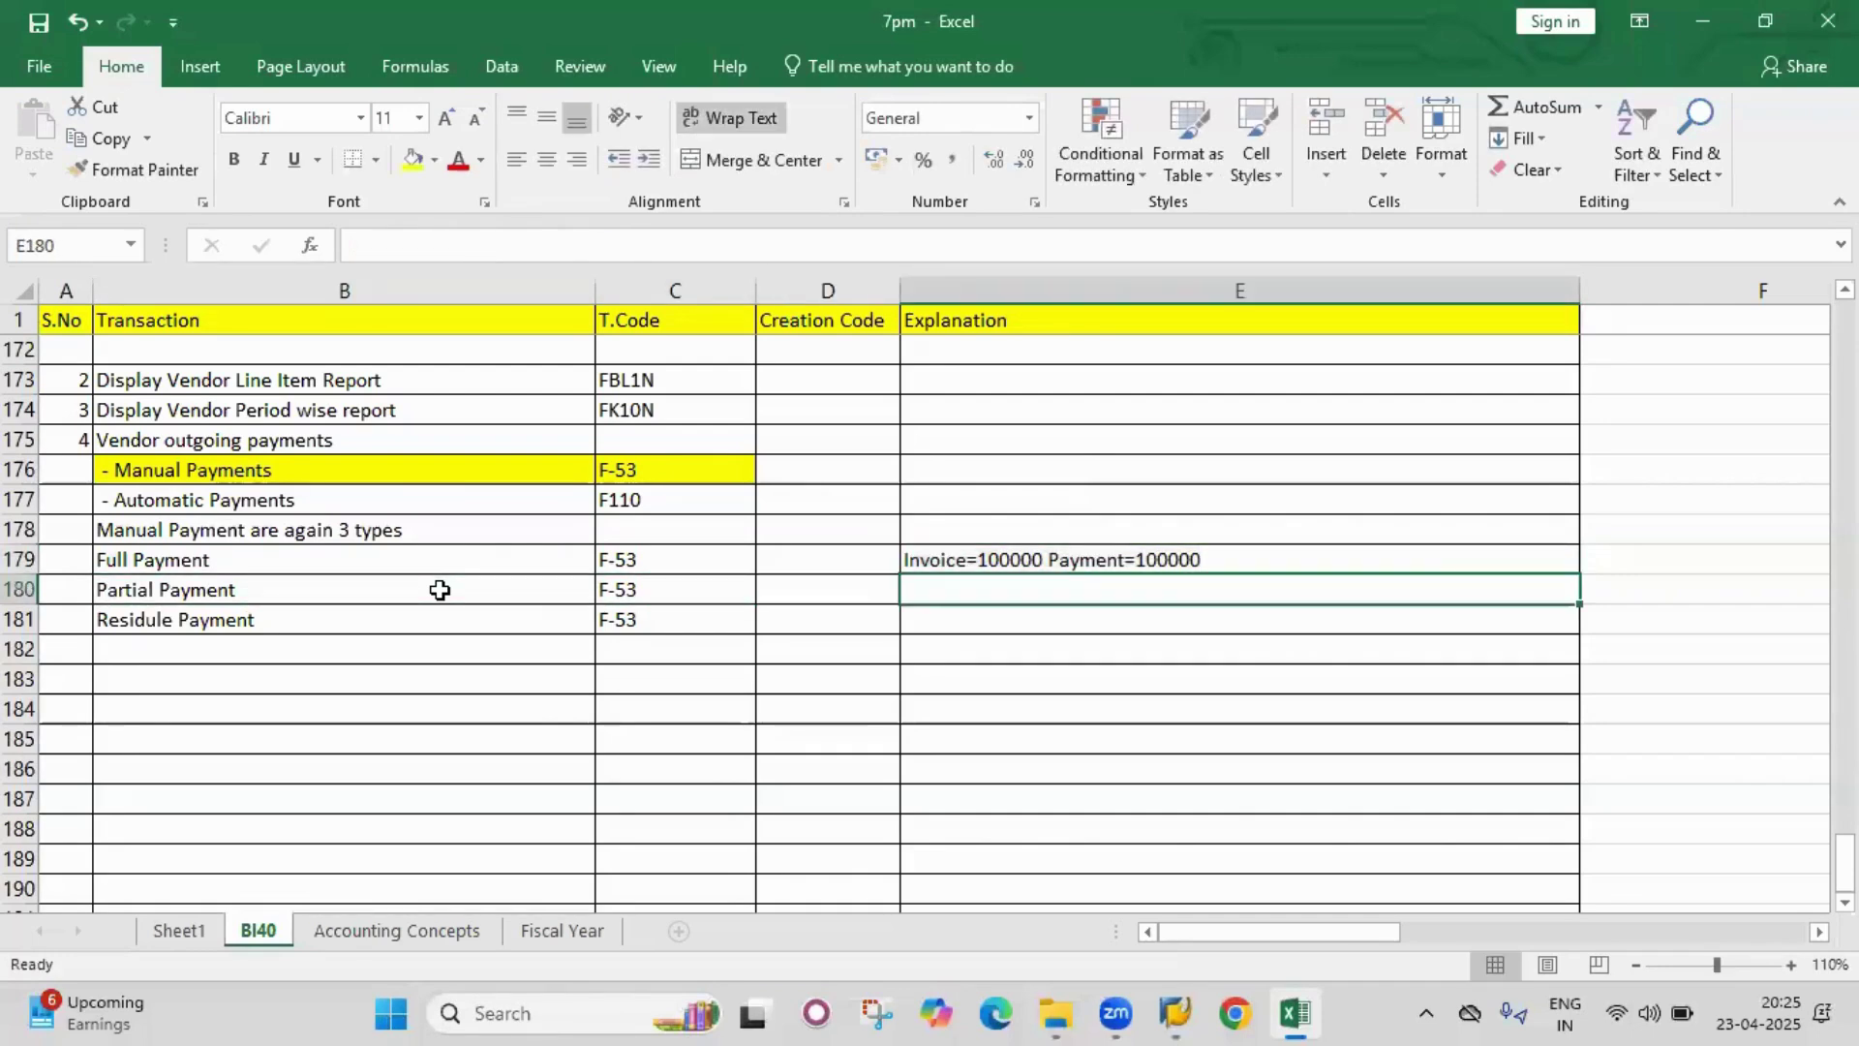
{"action": "type", "text": "Invoice=1"}
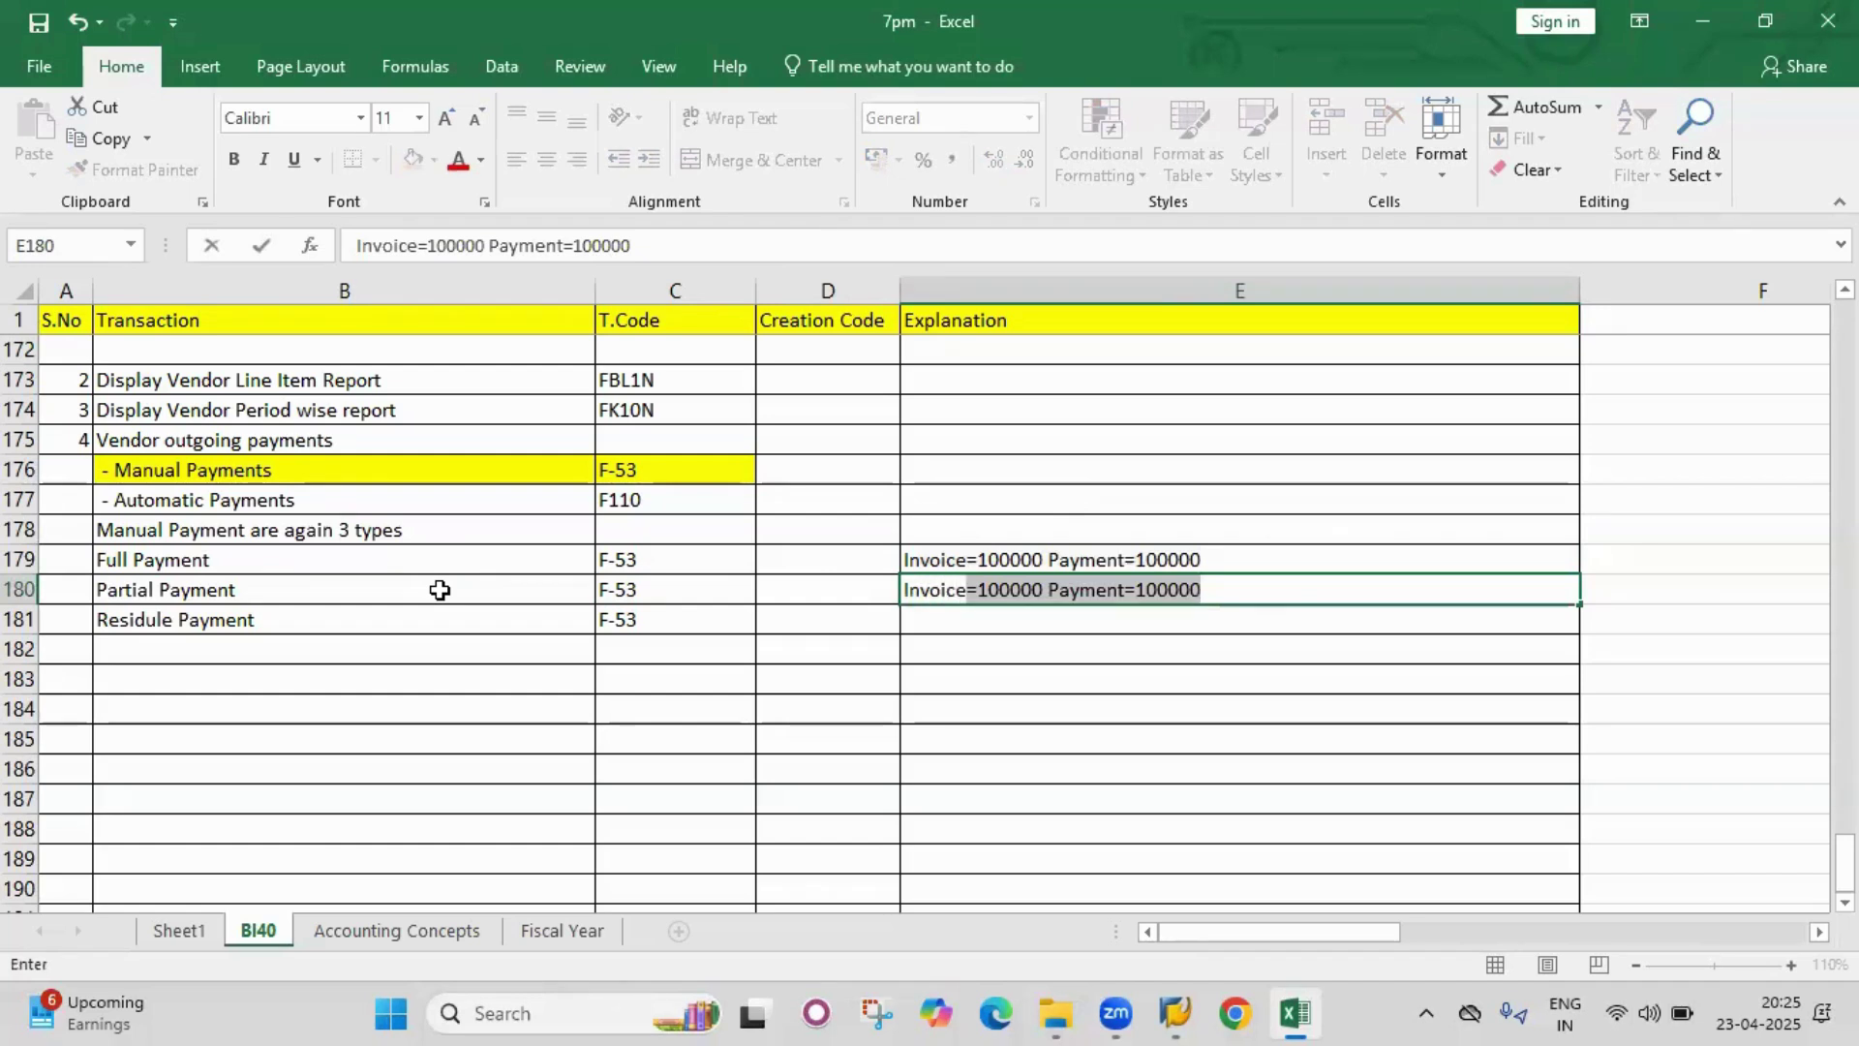
{"action": "type", "text": "00000"}
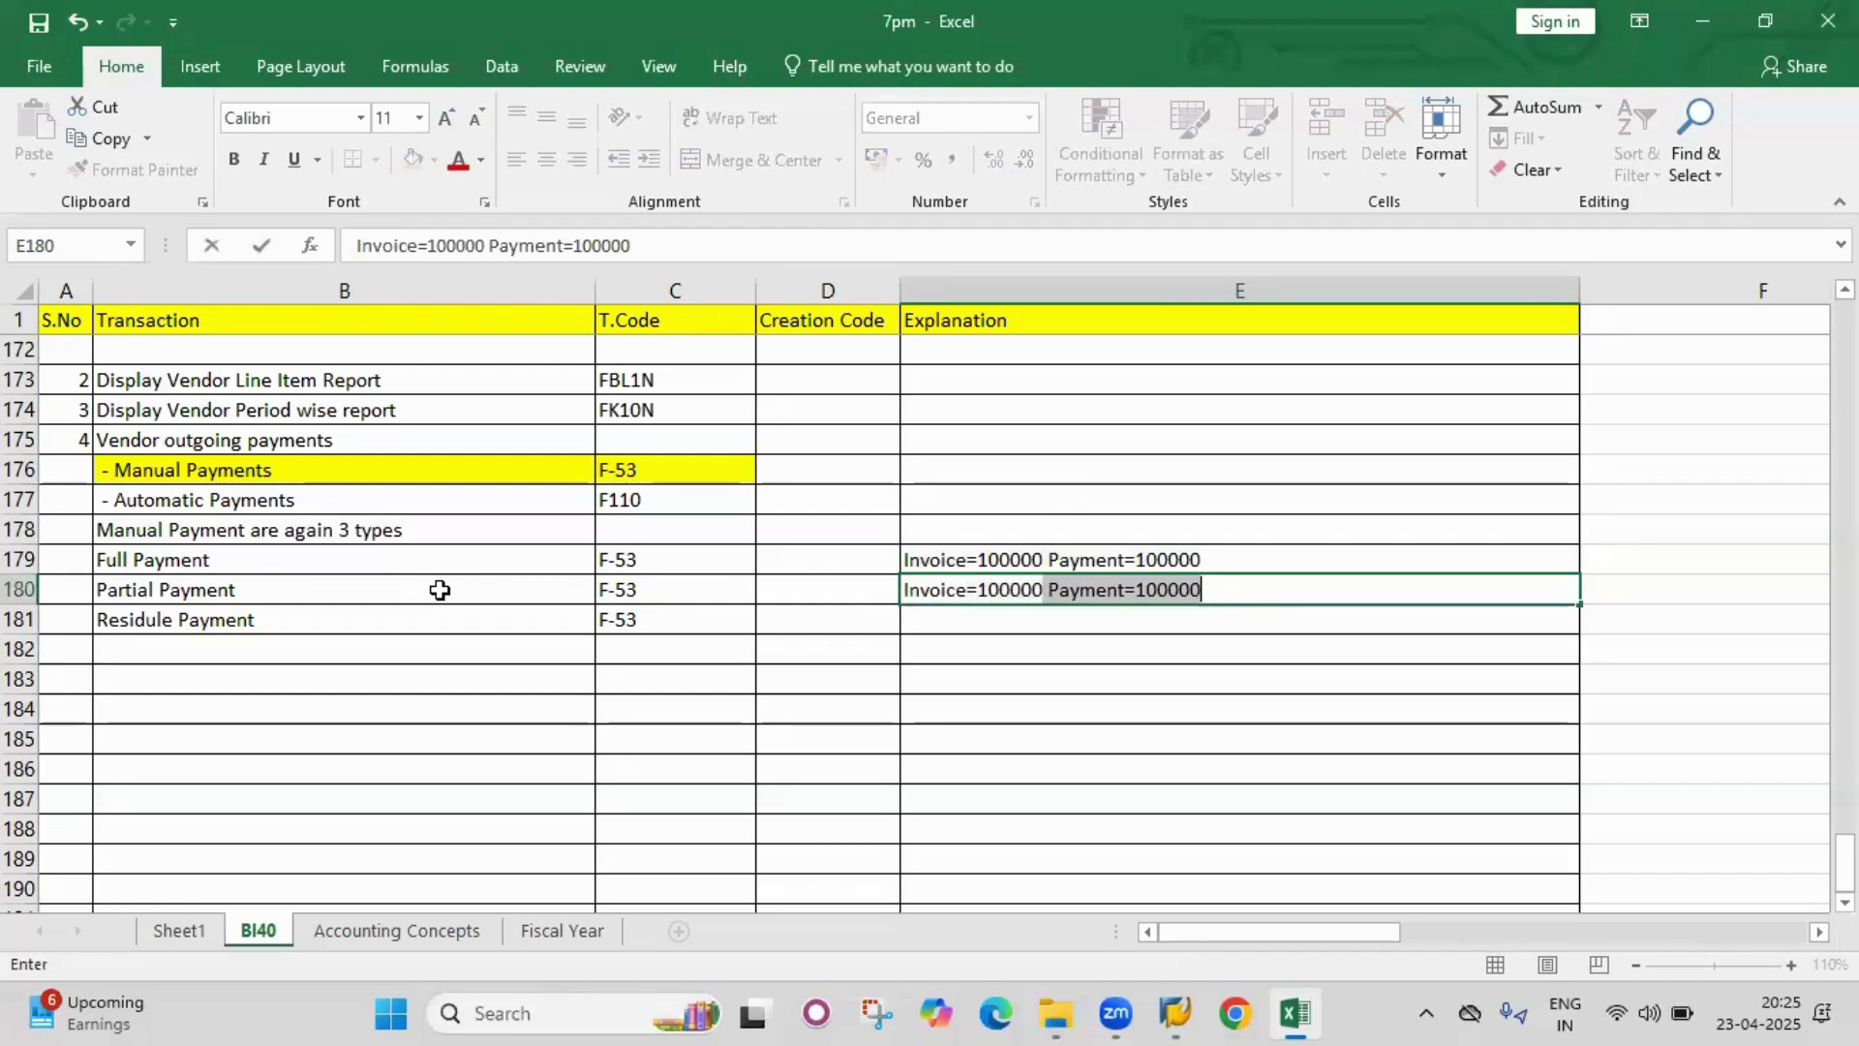
{"action": "left_click", "coordinate": [1219, 588]}
{"action": "key", "text": "BackSpace"}
{"action": "key", "text": "BackSpace"}
{"action": "key", "text": "BackSpace"}
{"action": "key", "text": "BackSpace"}
{"action": "key", "text": "BackSpace"}
{"action": "key", "text": "BackSpace"}
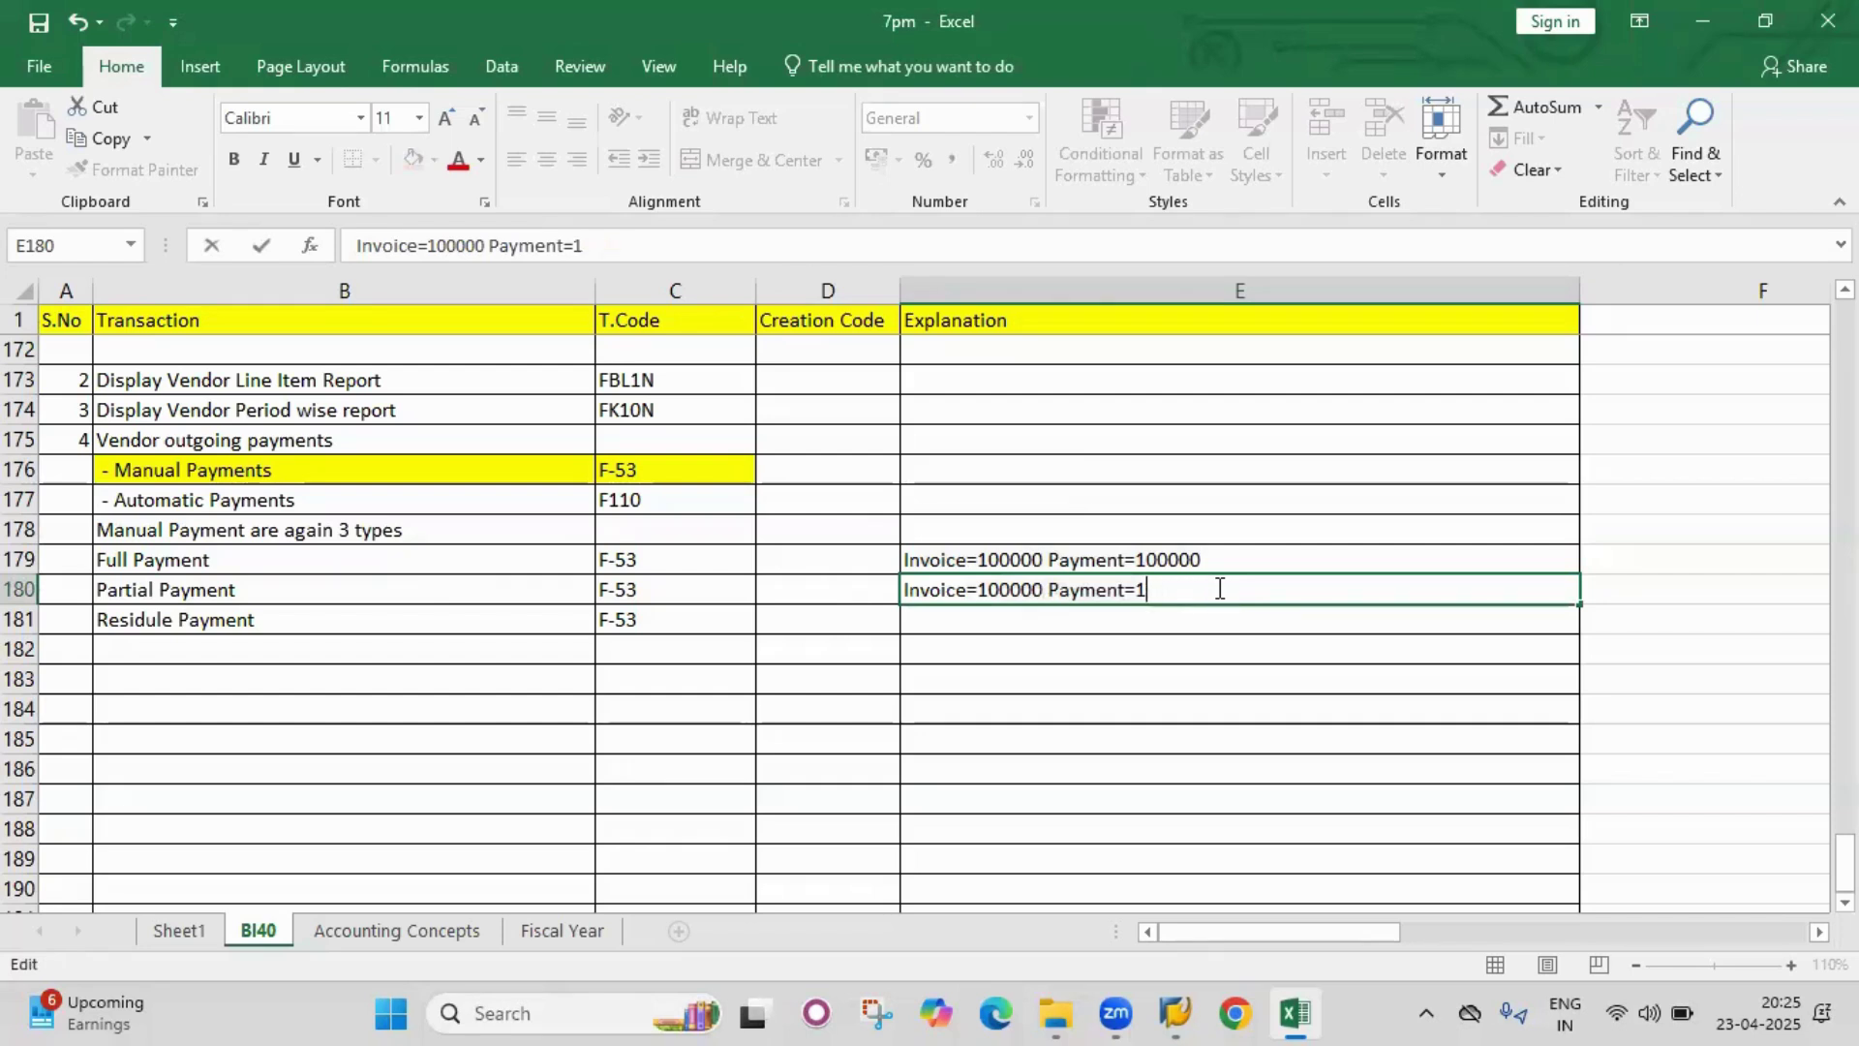
{"action": "type", "text": "80000"}
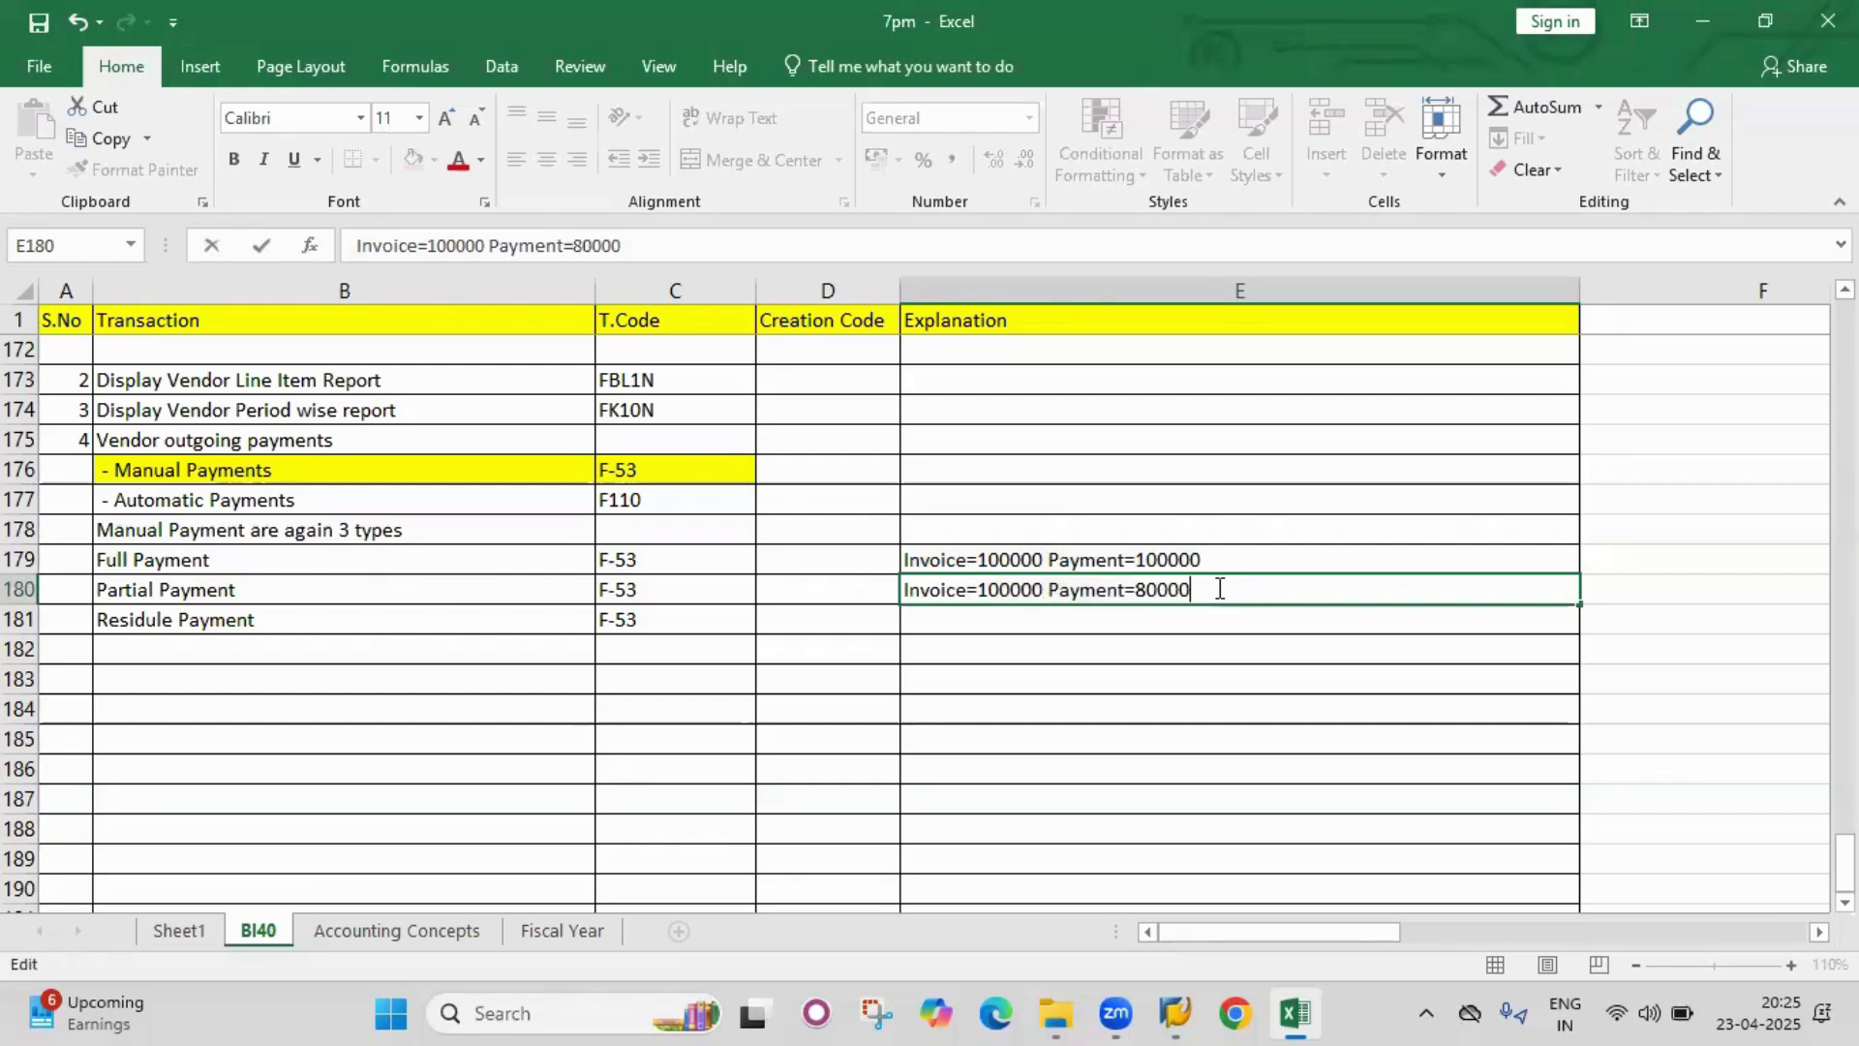
{"action": "type", "text": " Balance"}
{"action": "type", "text": "=2"}
{"action": "type", "text": "0000"}
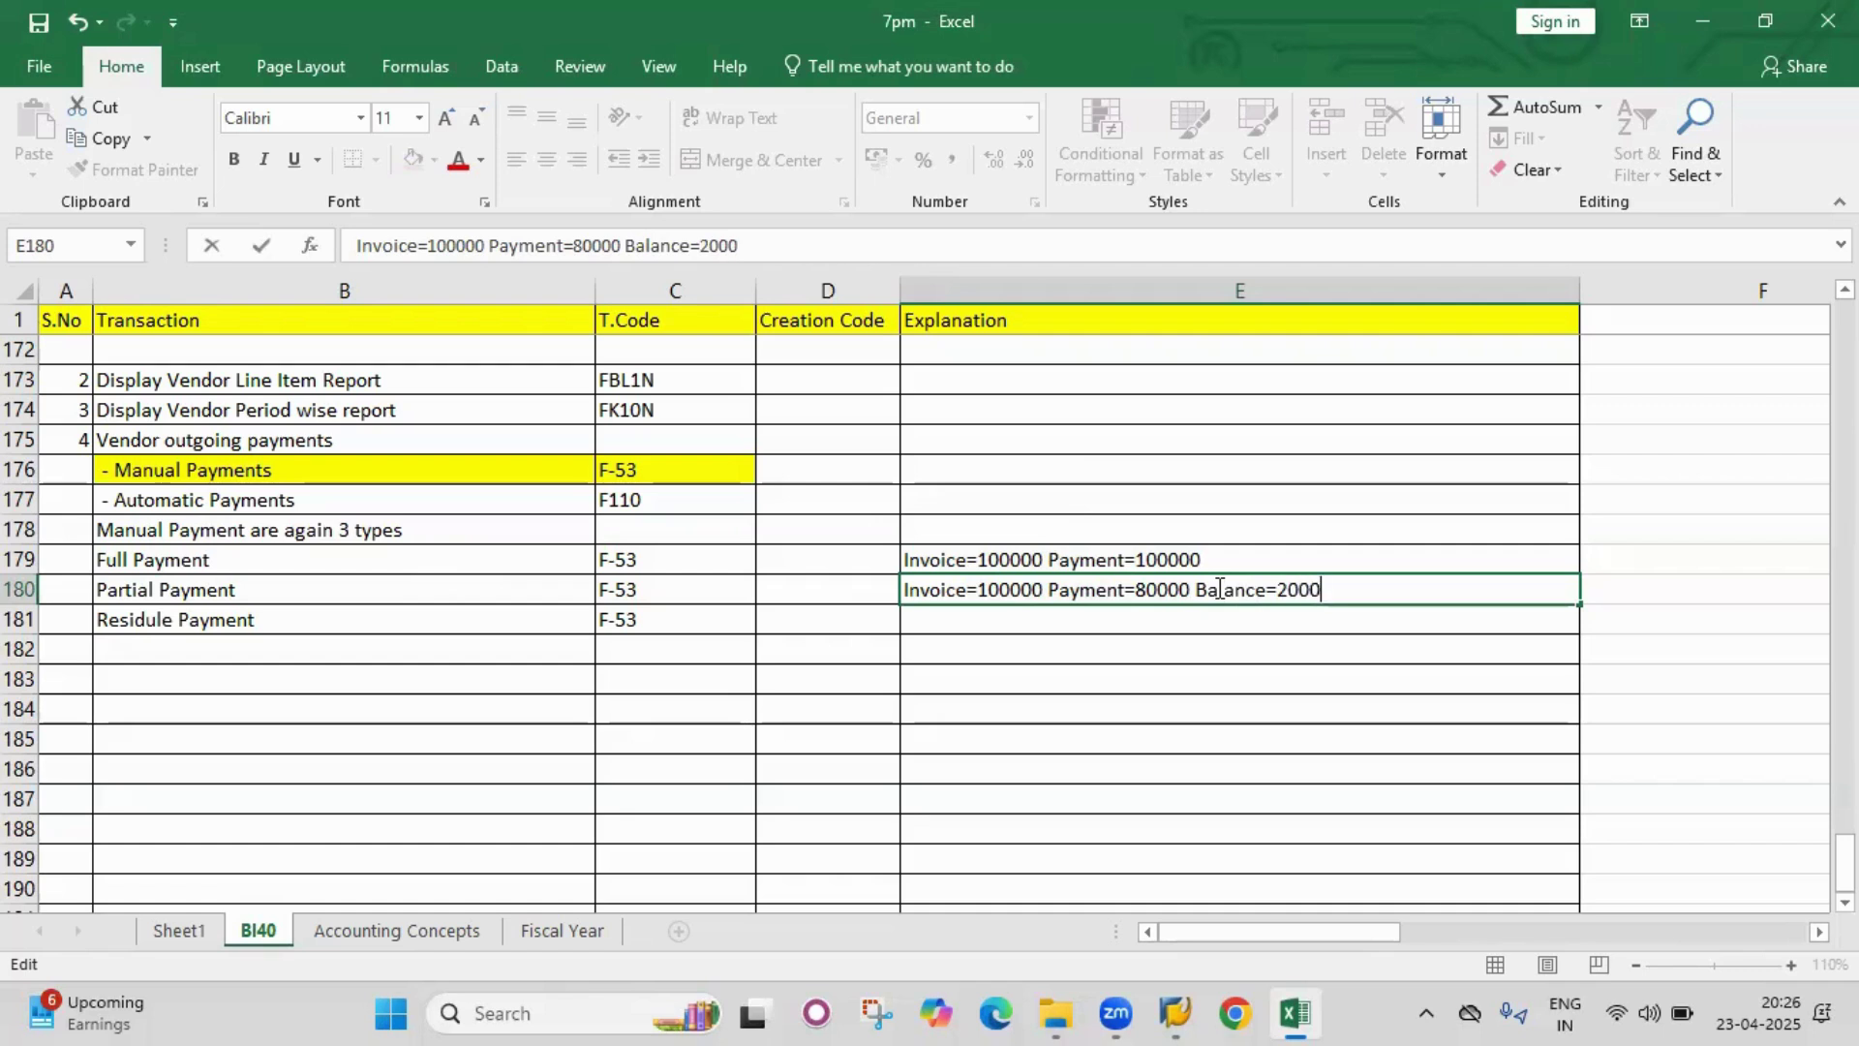
{"action": "key", "text": "Return"}
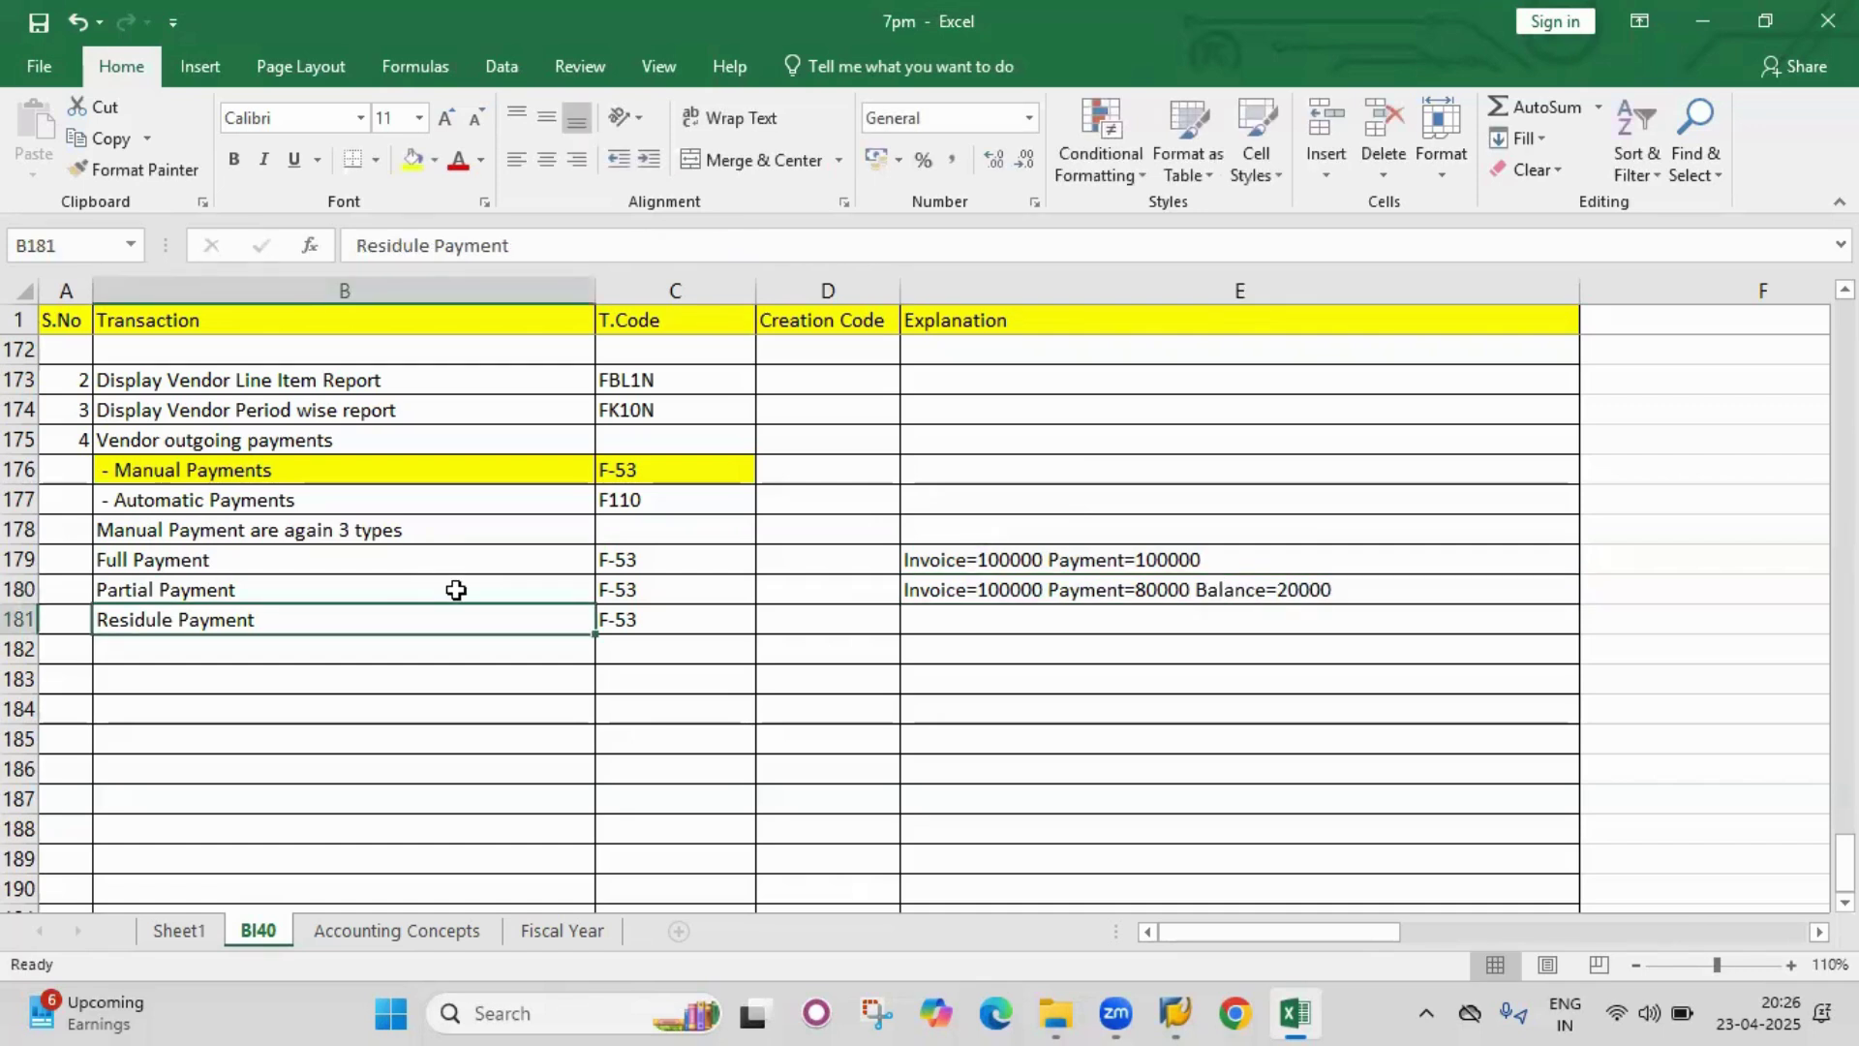
{"action": "left_click_drag", "start_coordinate": [456, 589], "coordinate": [1158, 579]}
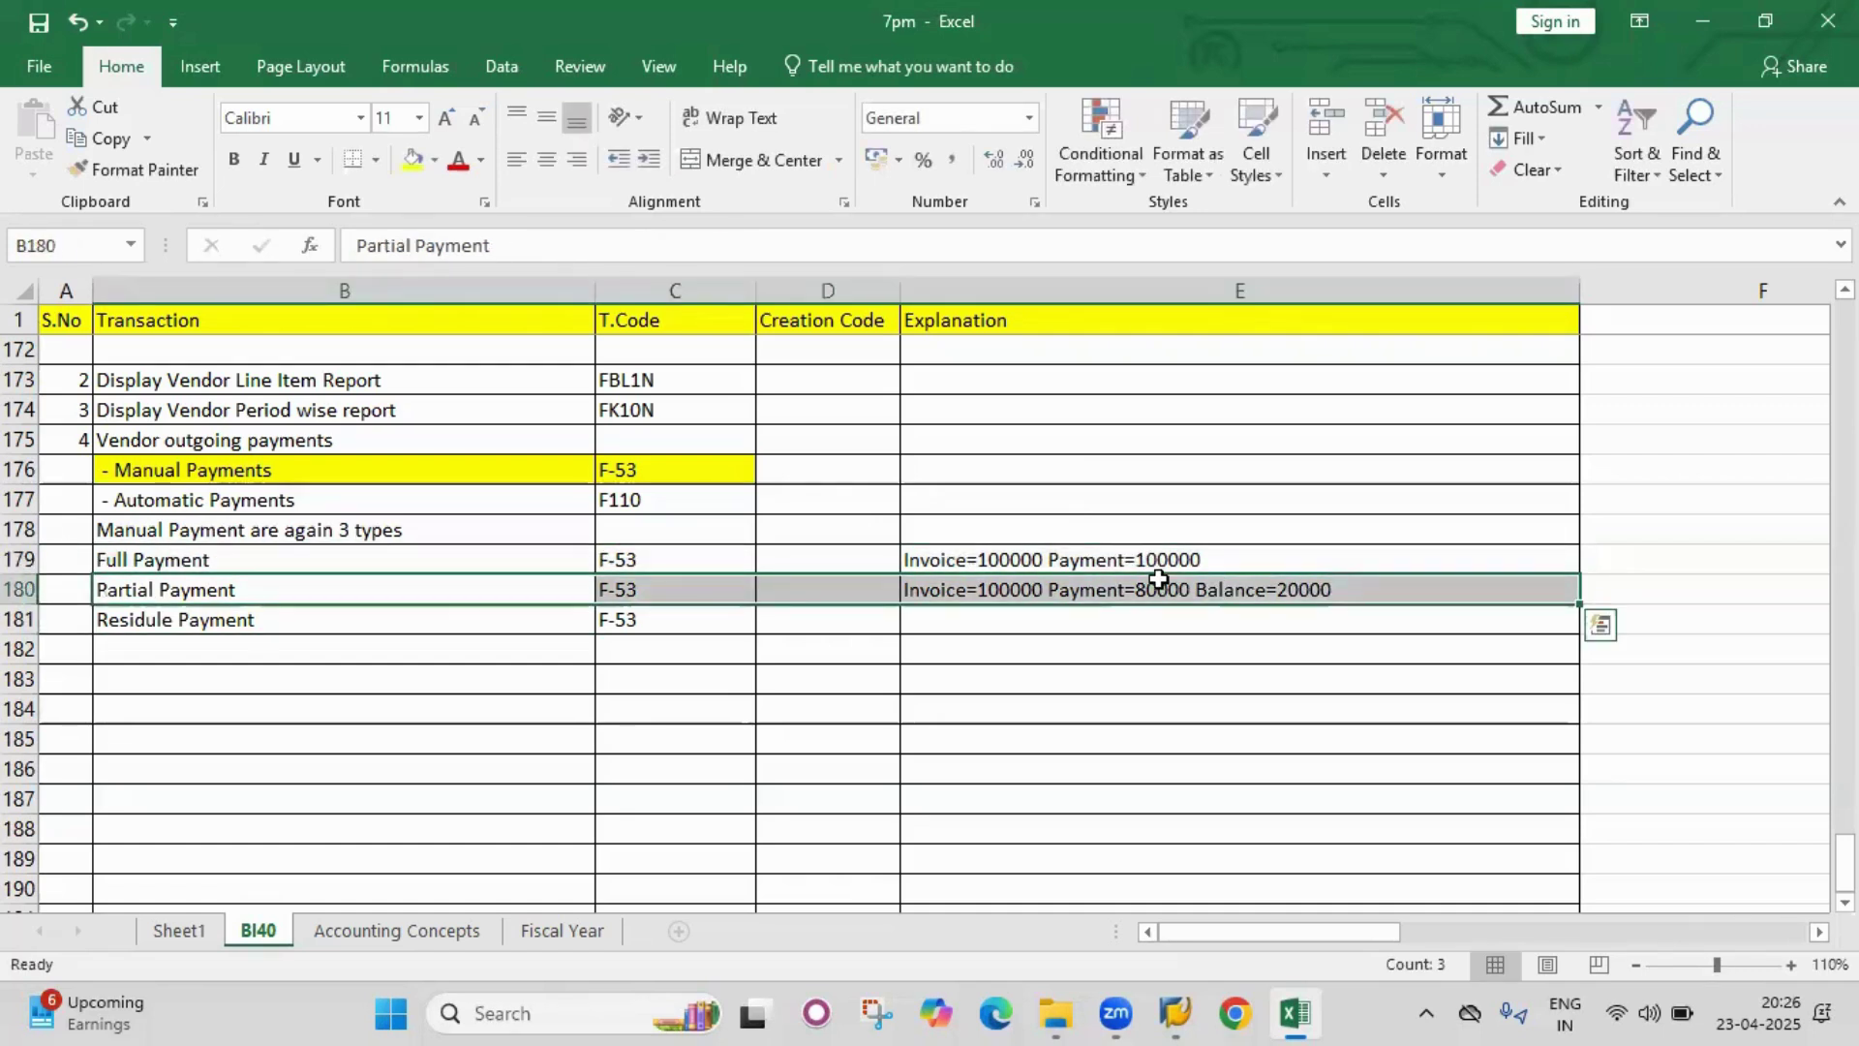
{"action": "left_click", "coordinate": [396, 622]}
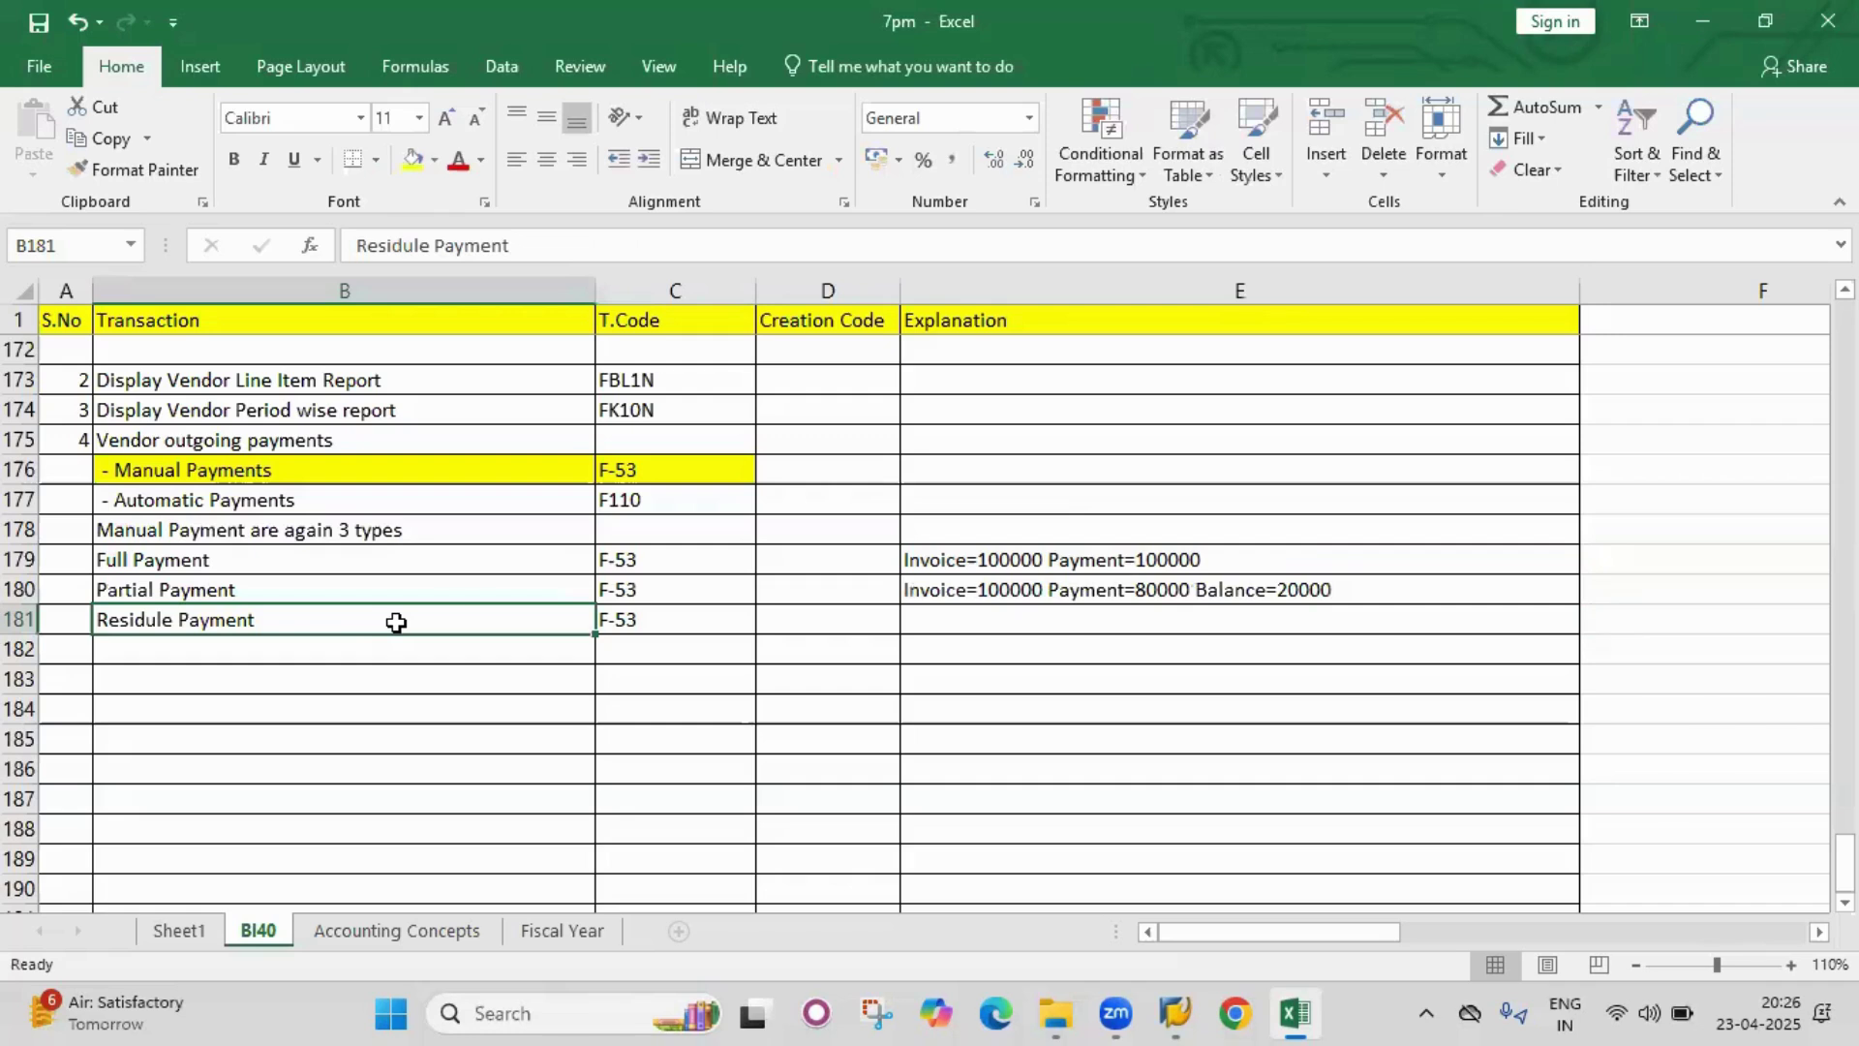
- Write 'Invoice=100000 Payment=80000 Balance 20000 new document by clearing invoice' into E181
{"action": "key", "text": "Right"}
{"action": "key", "text": "Right"}
{"action": "key", "text": "Right"}
{"action": "type", "text": "I"}
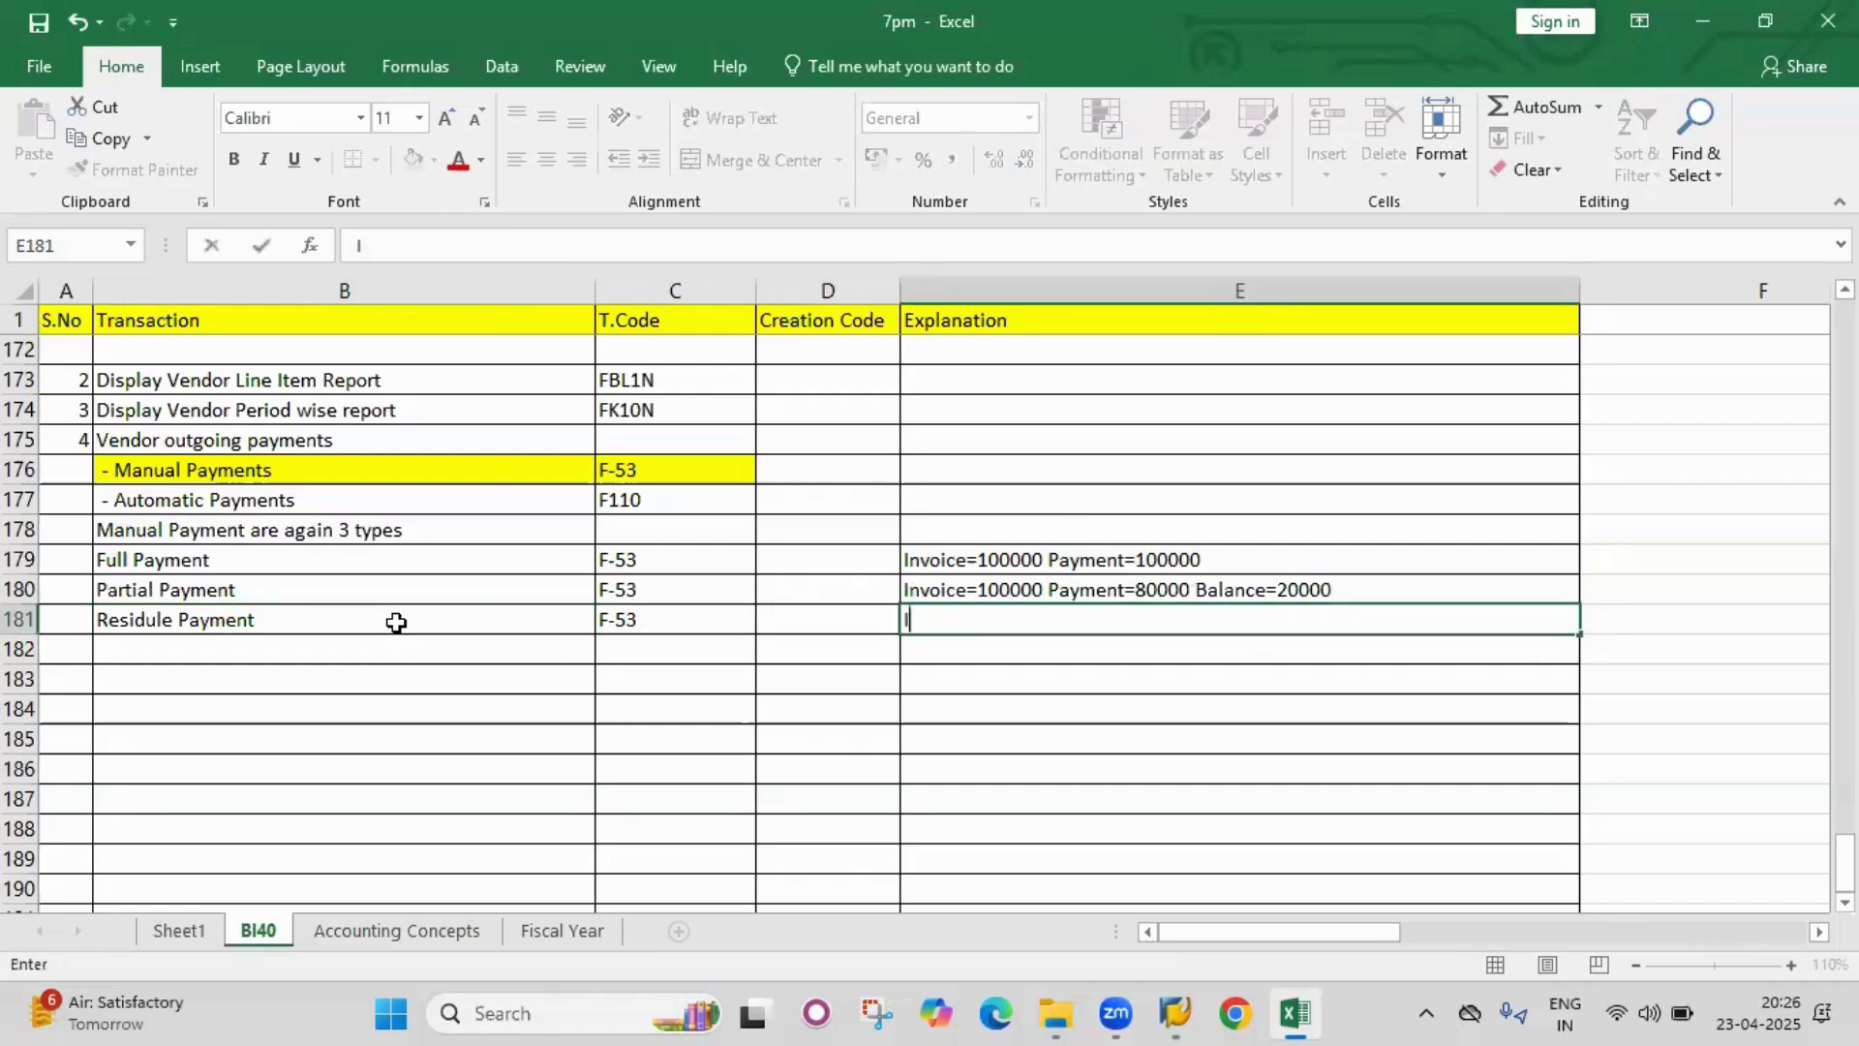
{"action": "type", "text": "nvoice=100000"}
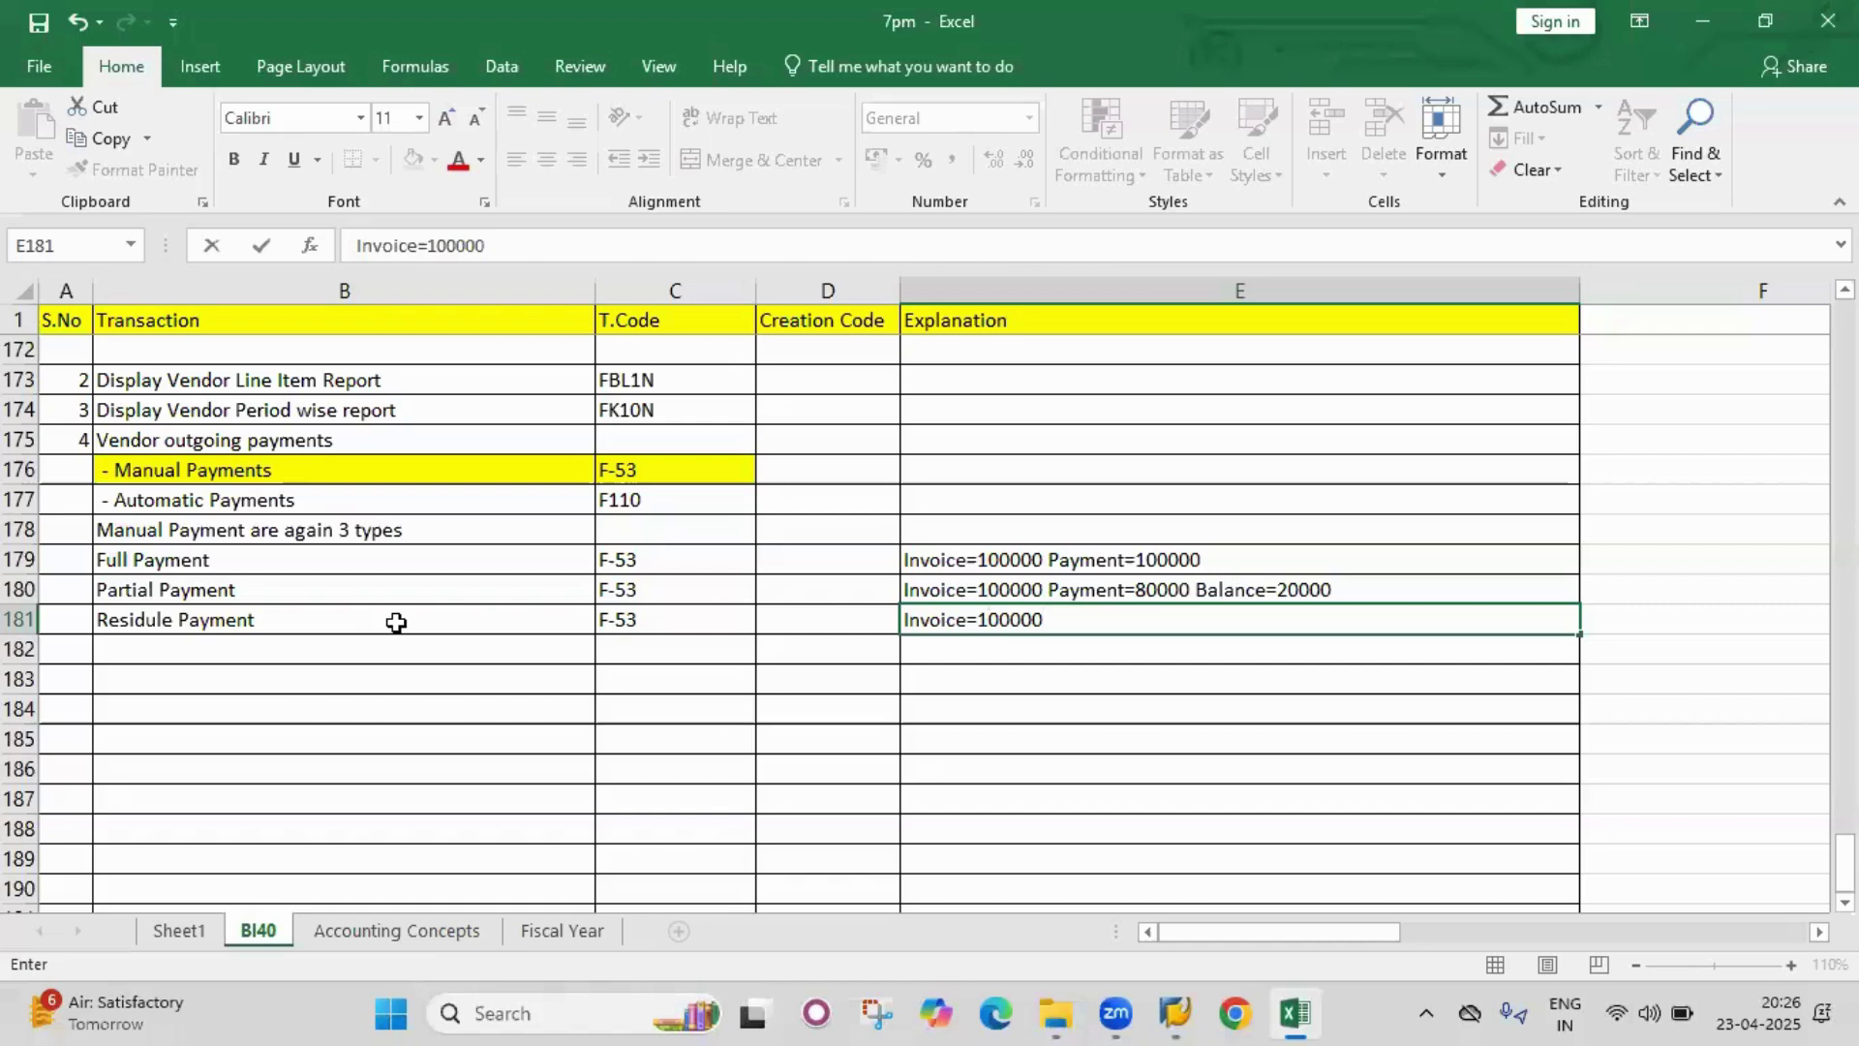
{"action": "type", "text": " Payment=800"}
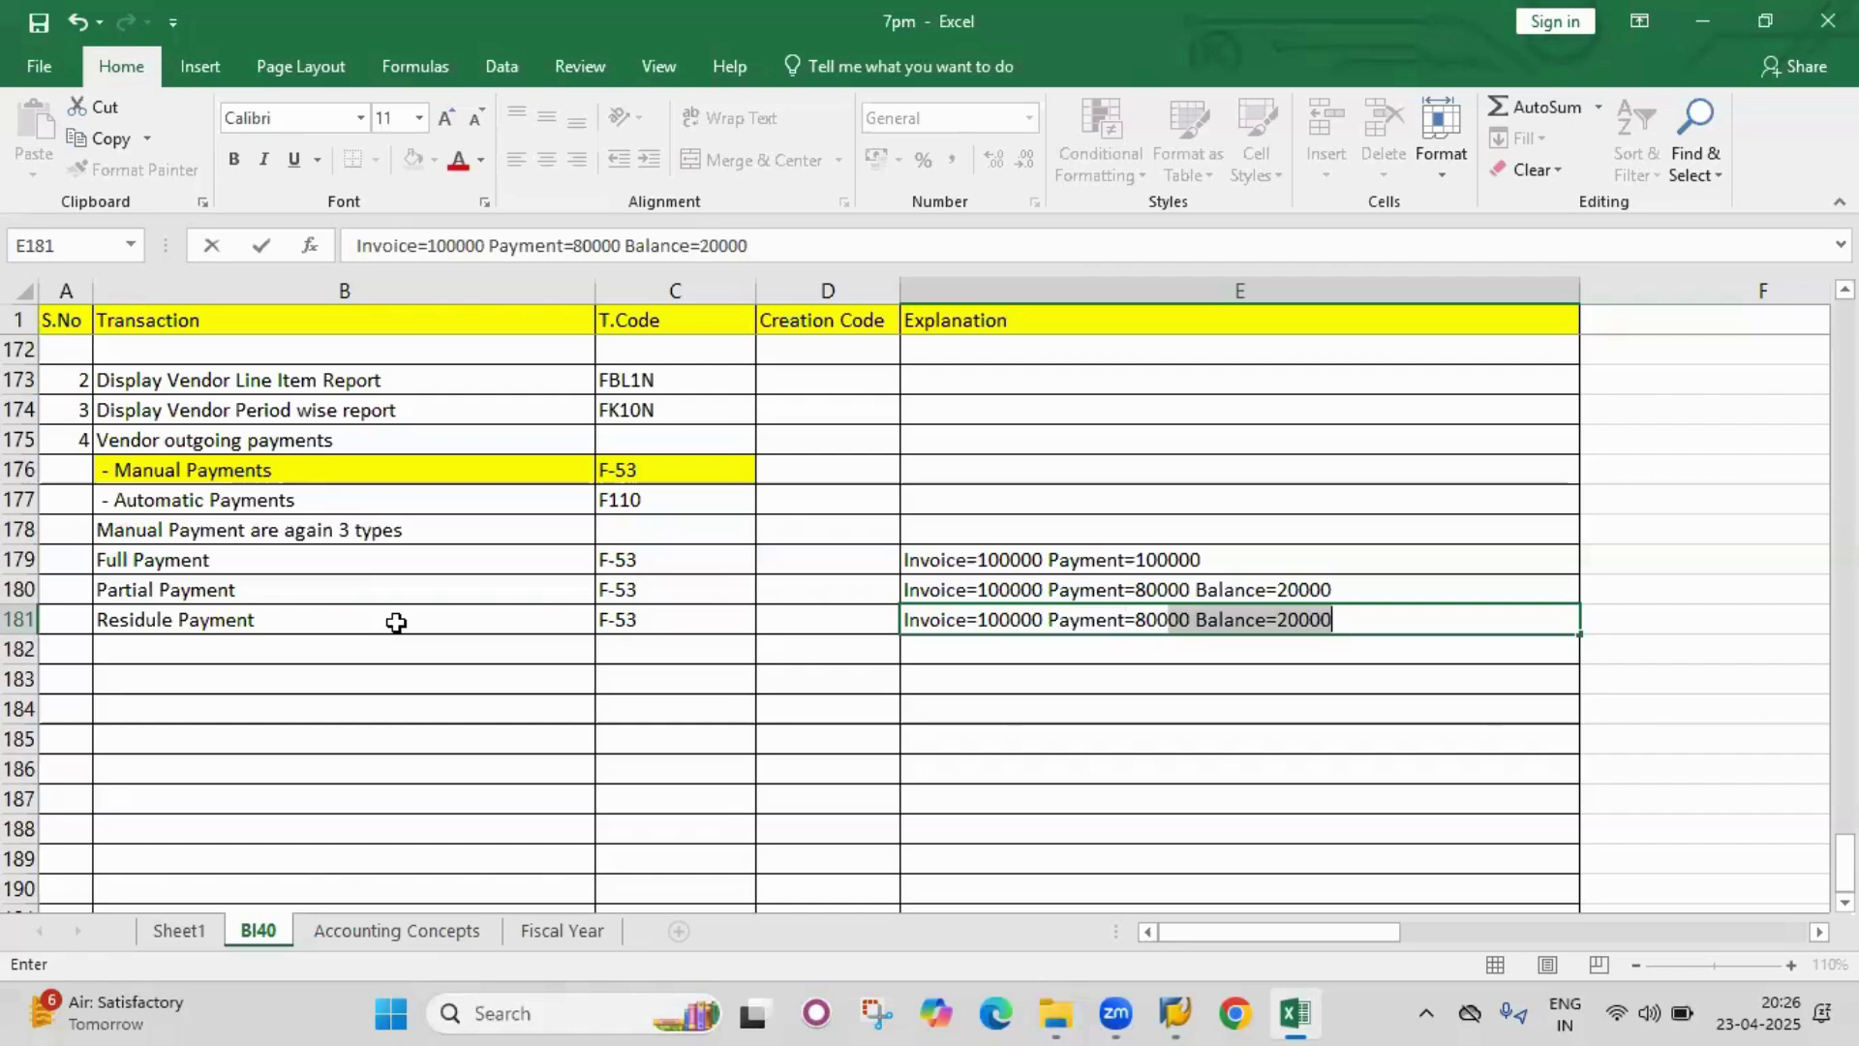
{"action": "type", "text": "00 Balance ne"}
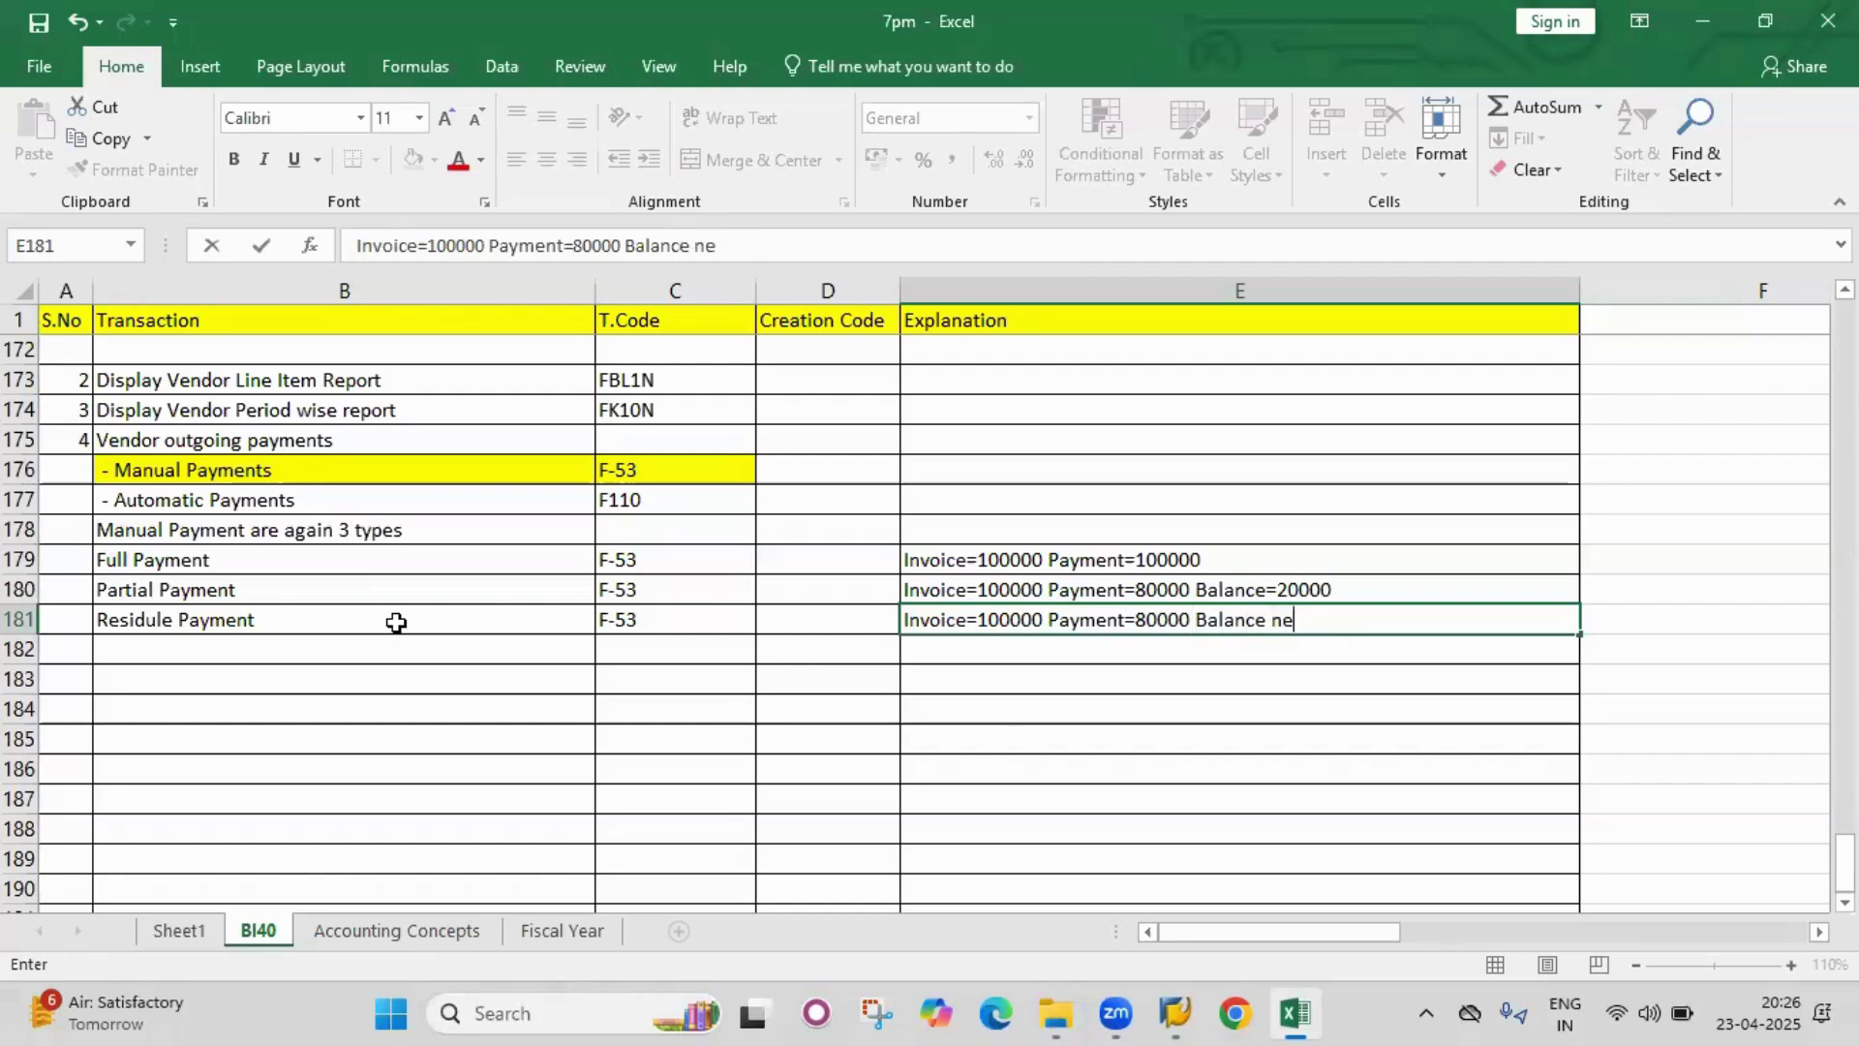
{"action": "type", "text": "w document"}
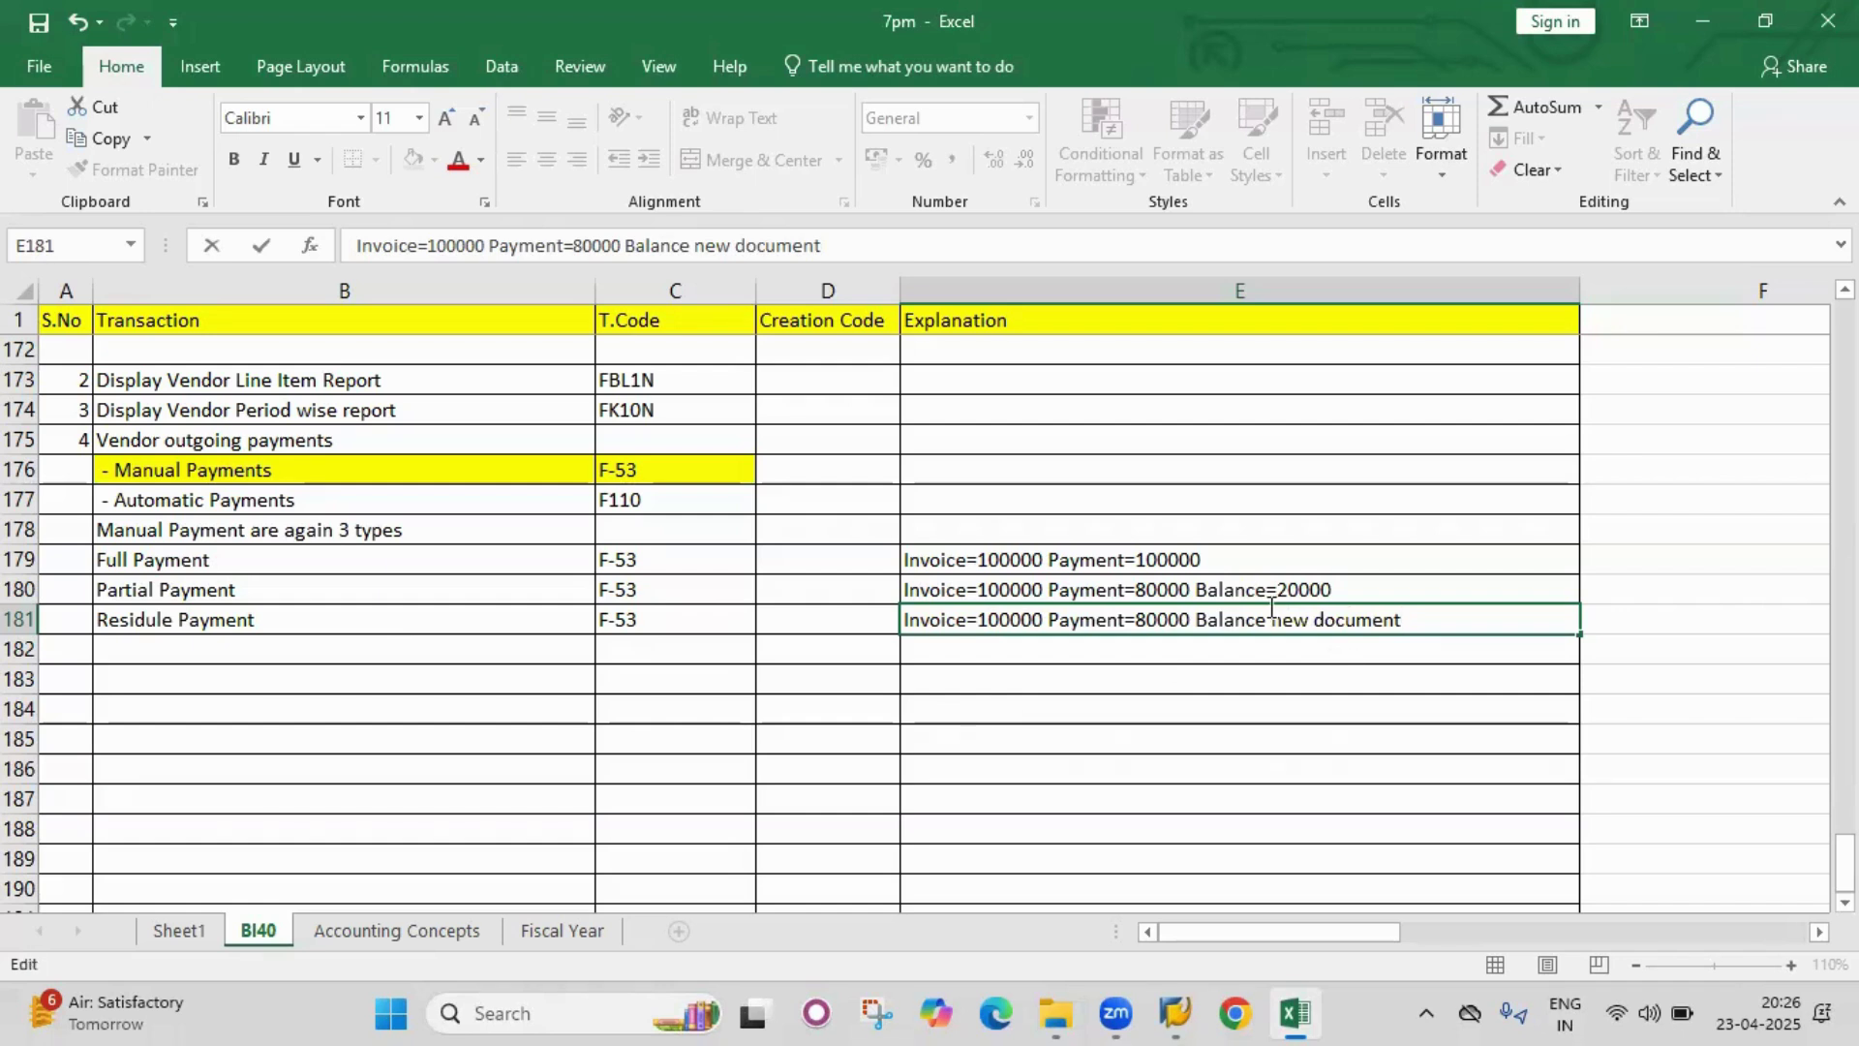
{"action": "type", "text": "20000 "}
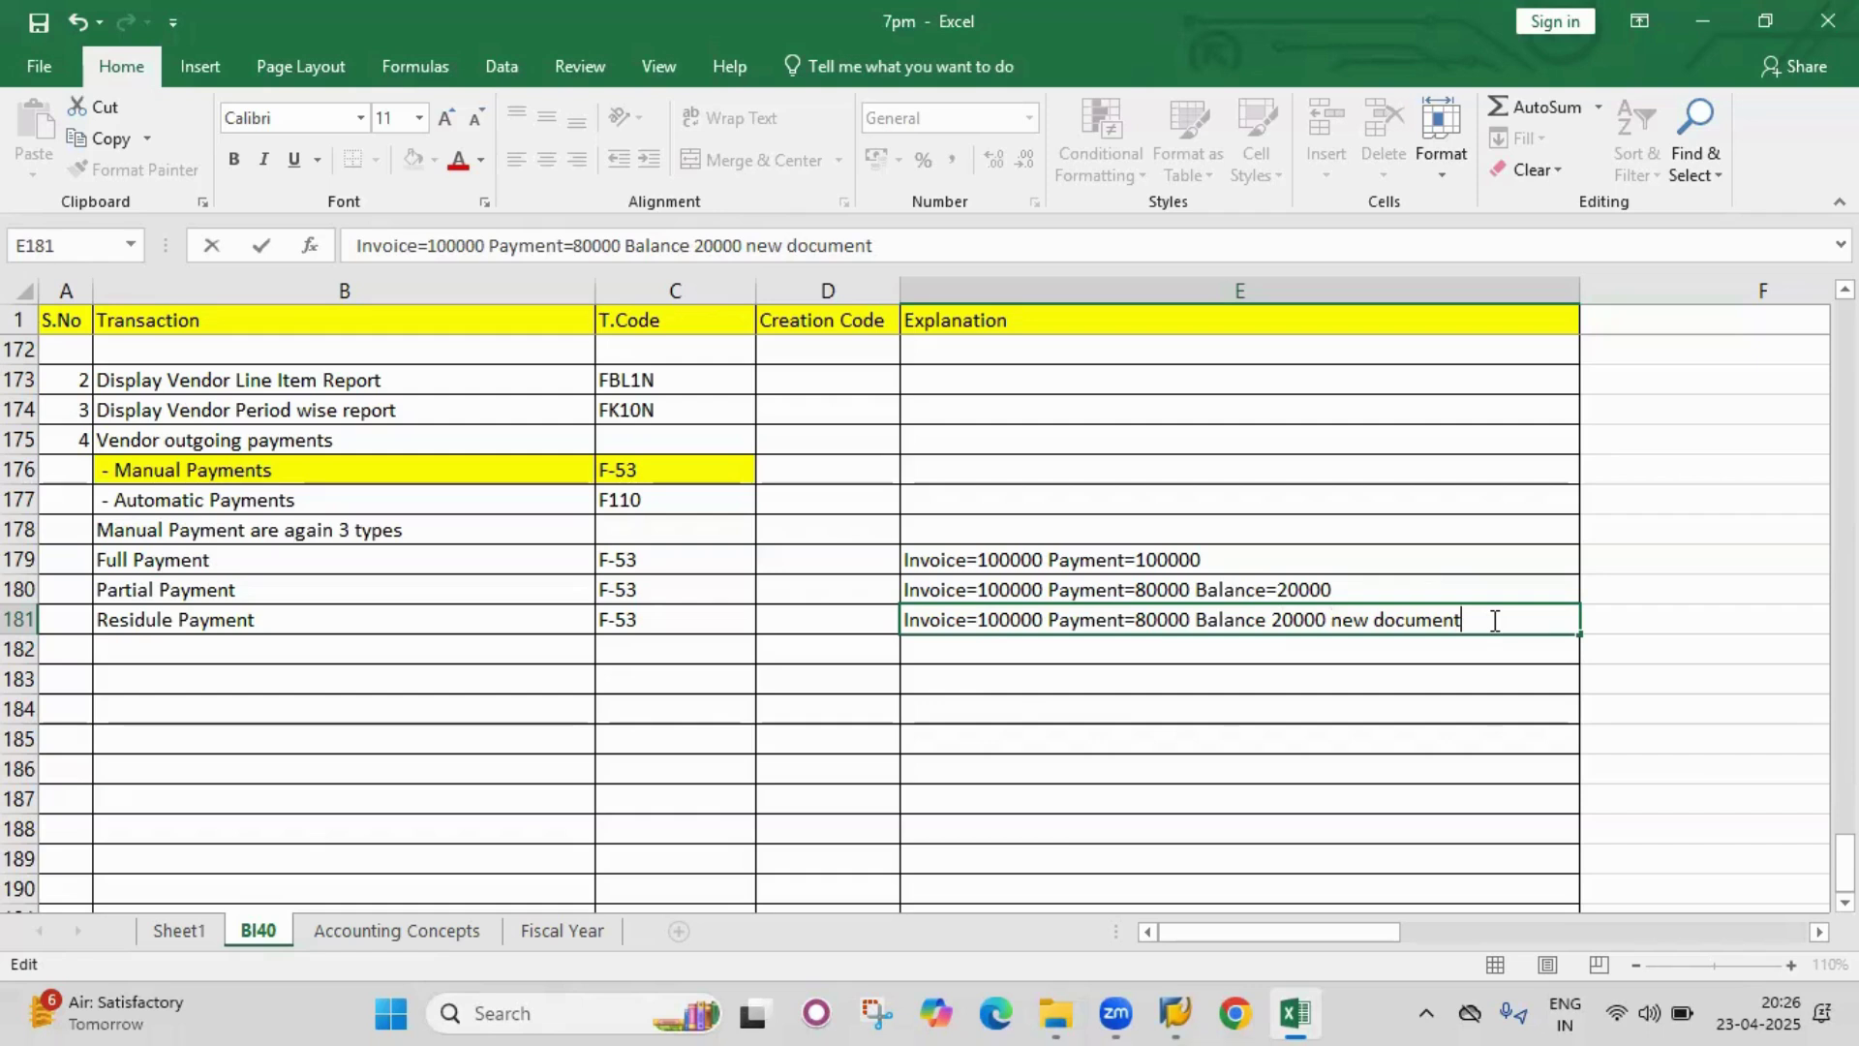
{"action": "type", "text": " by clearing "}
{"action": "type", "text": "invoice"}
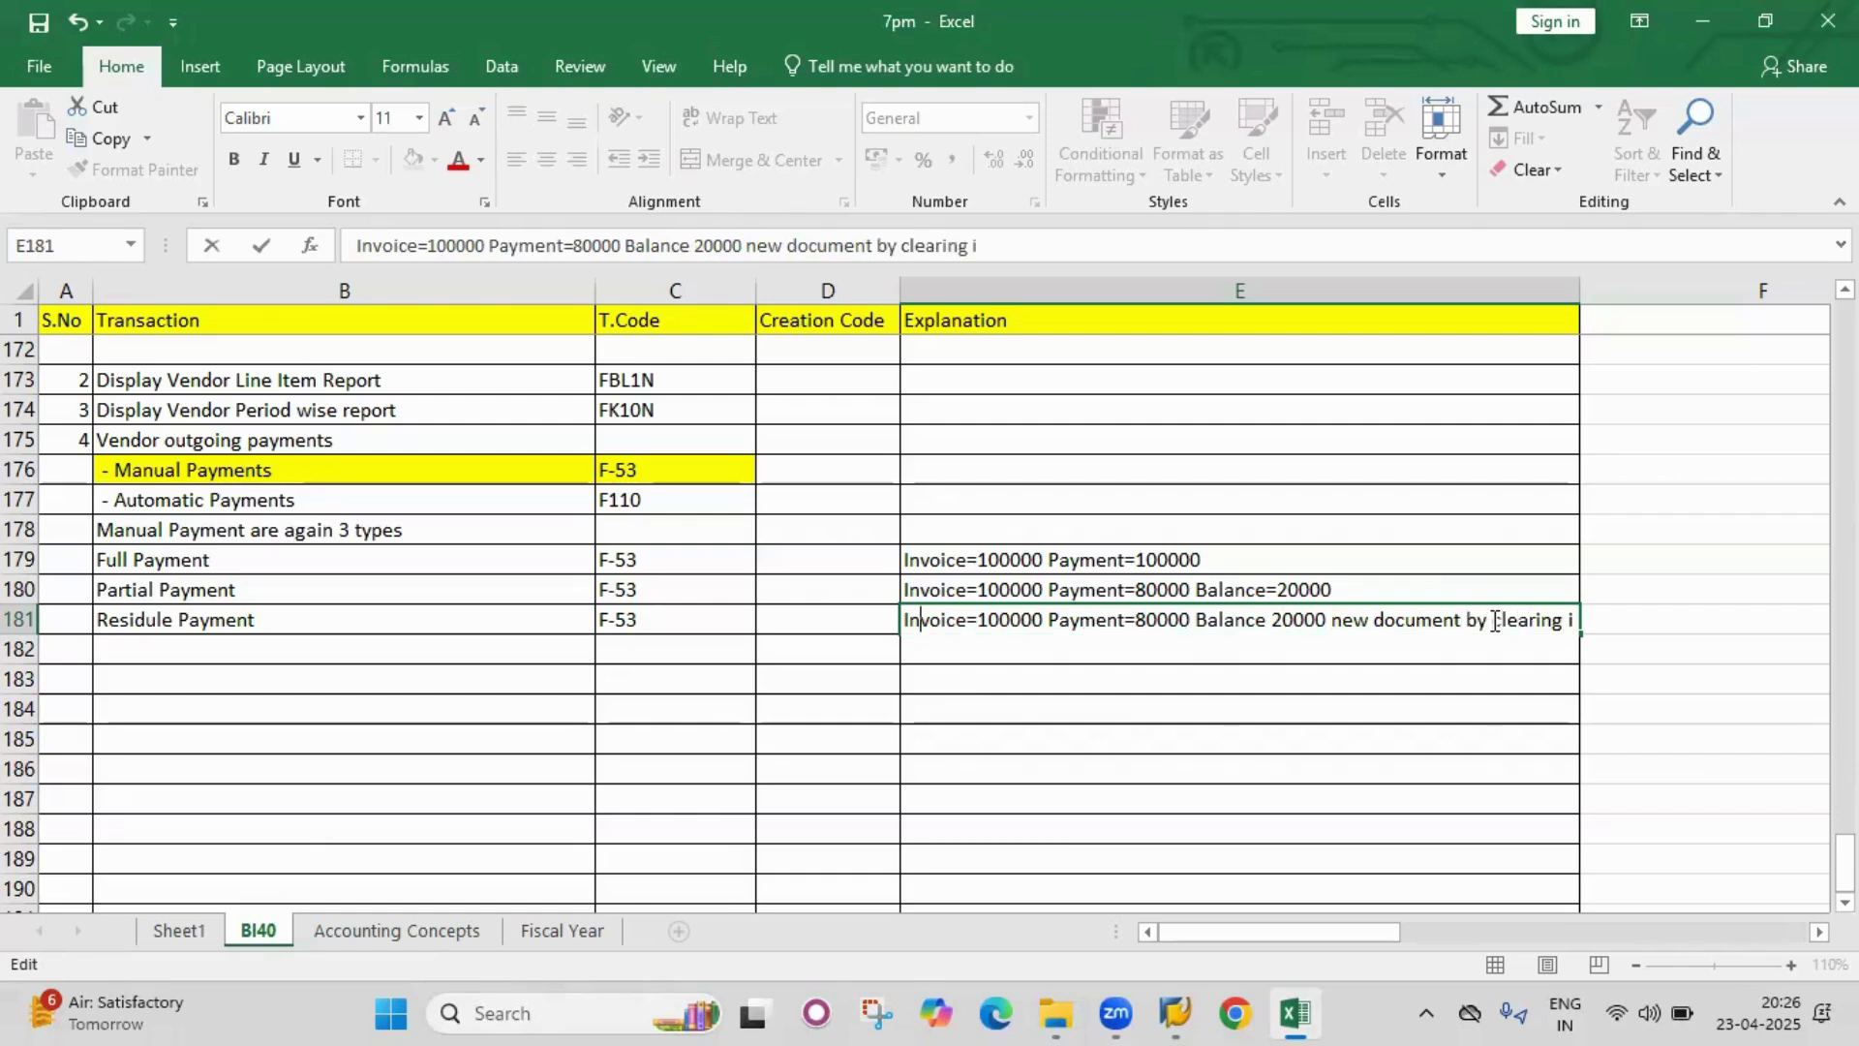
{"action": "key", "text": "Return"}
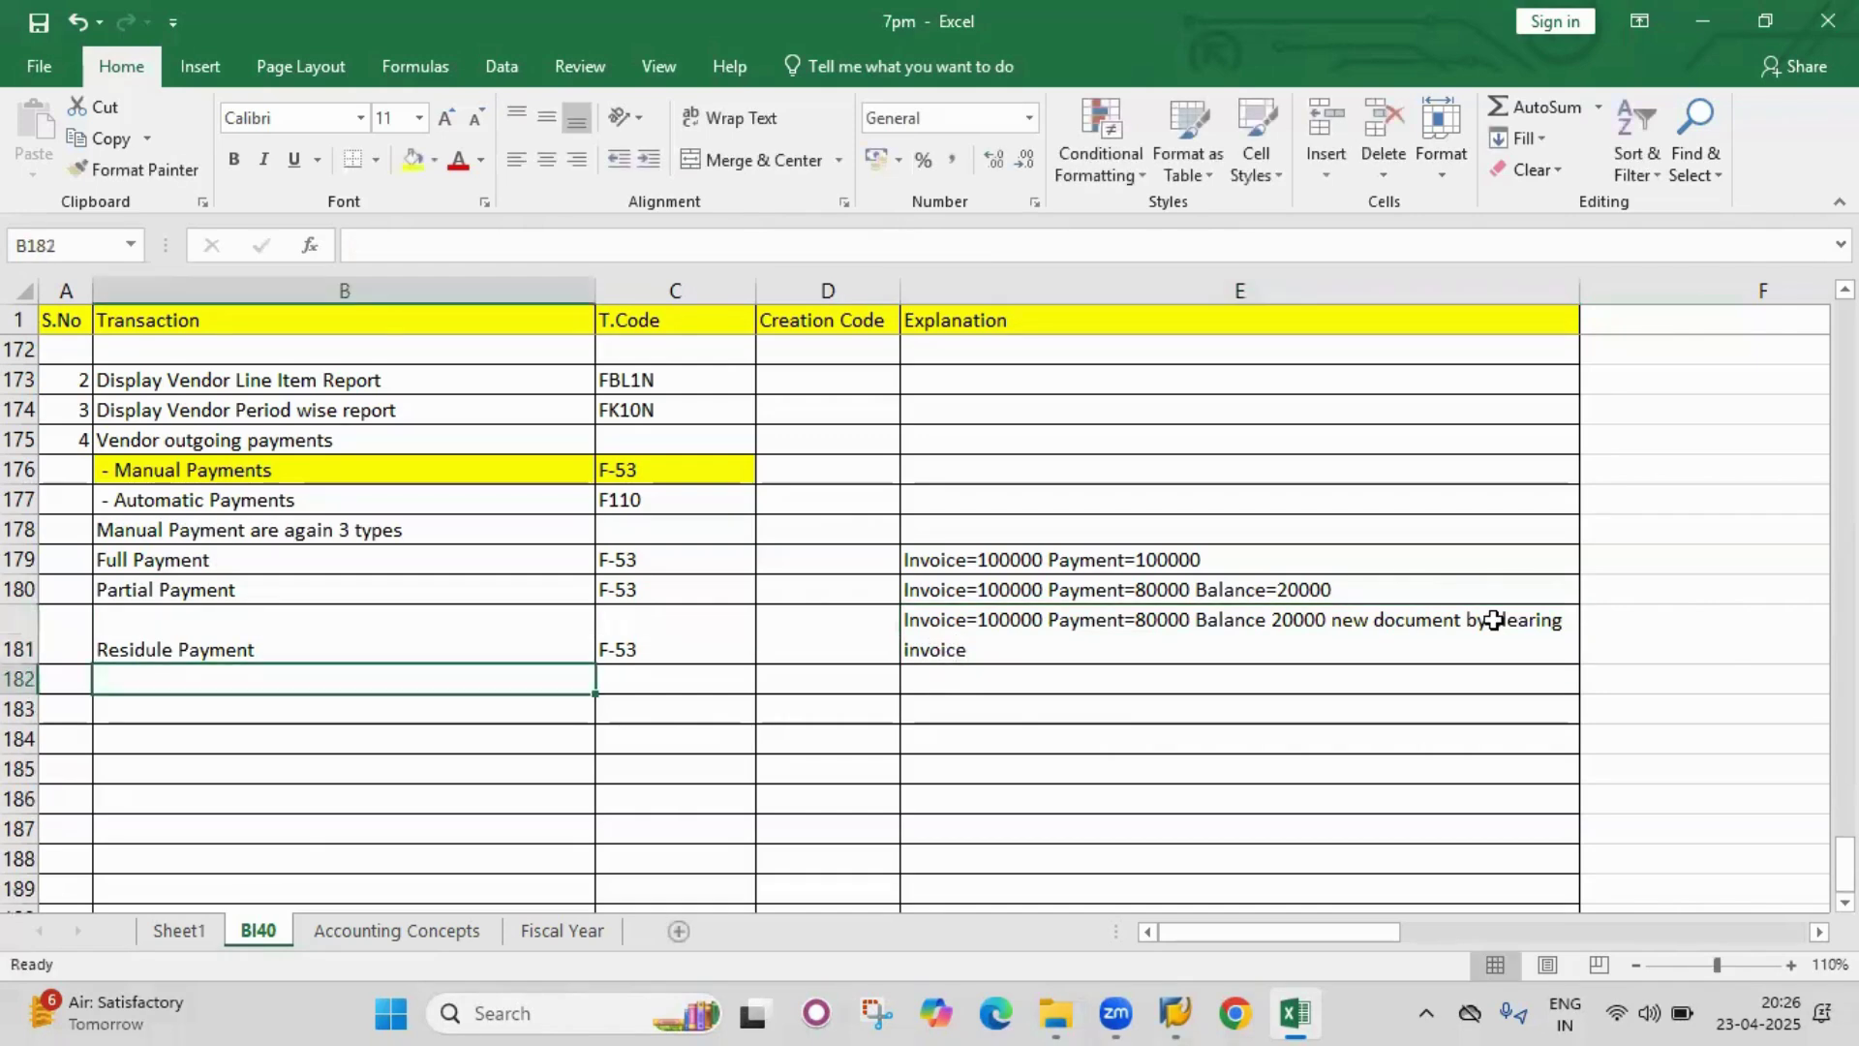
{"action": "left_click", "coordinate": [1140, 559]}
{"action": "double_click", "coordinate": [1140, 560]}
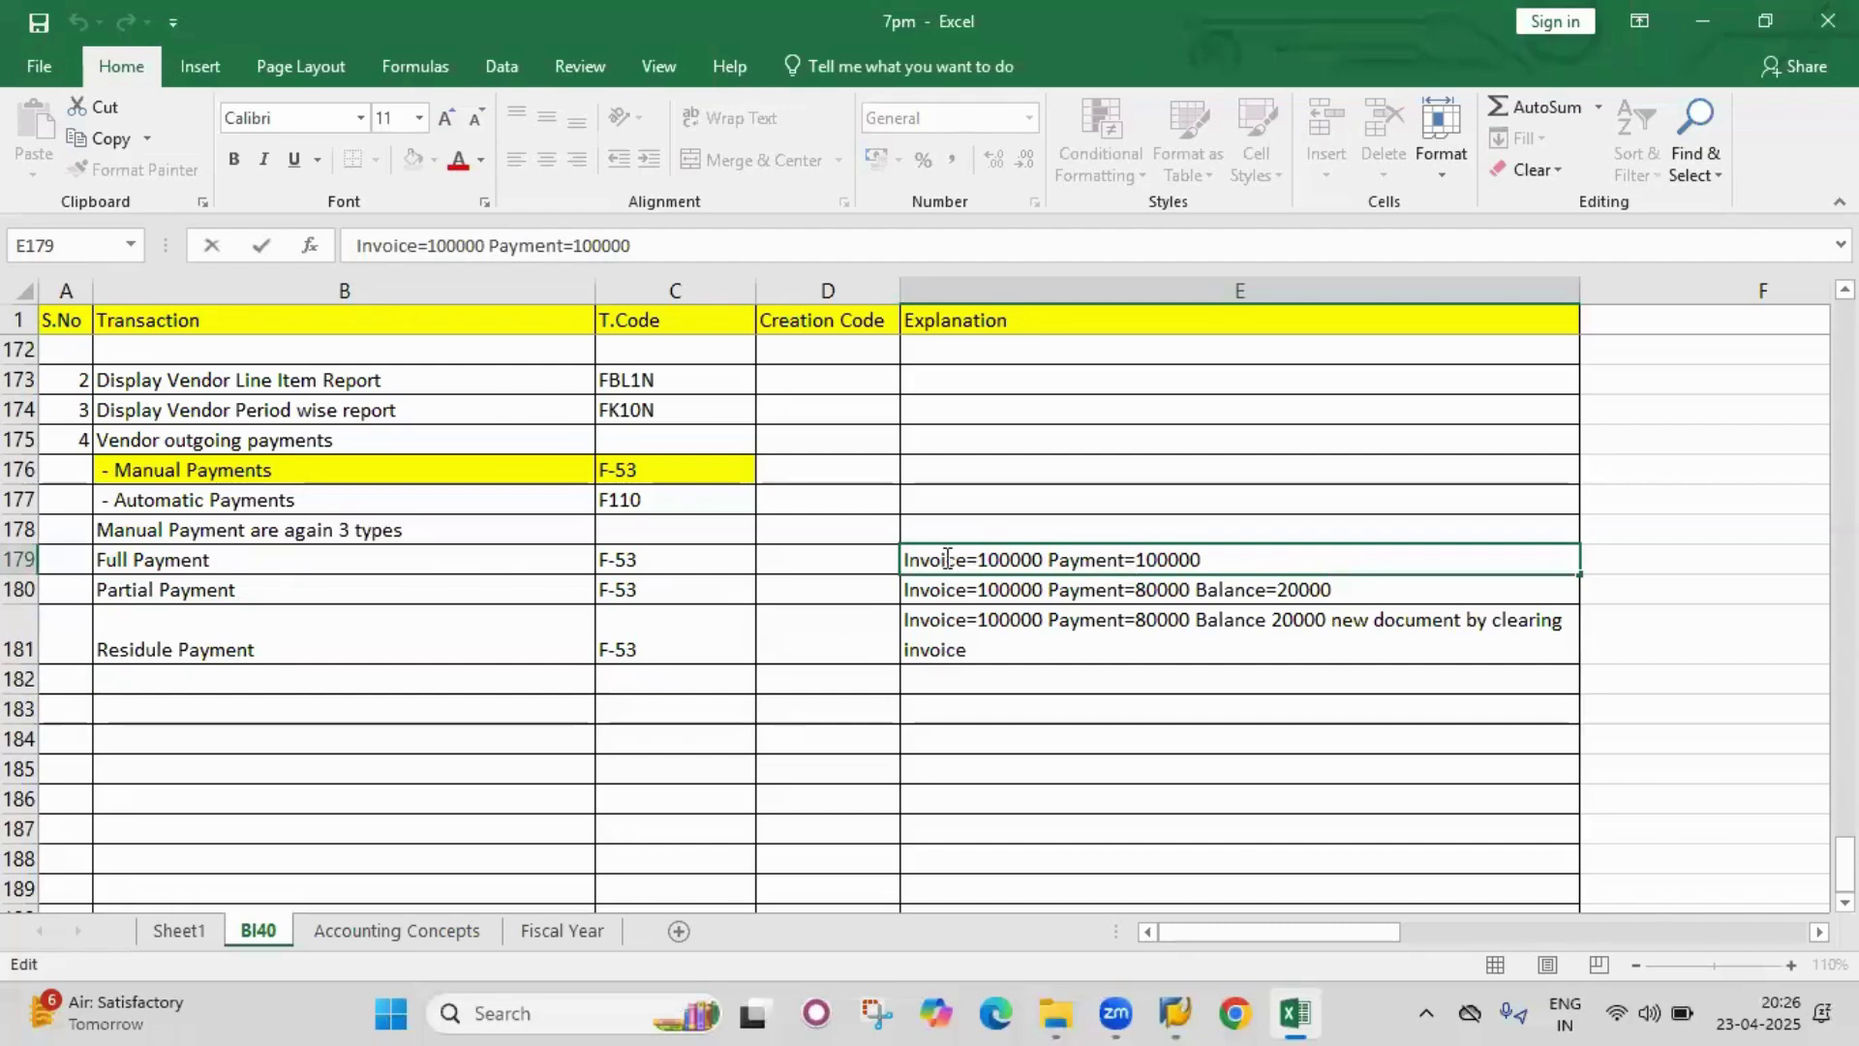
- Colour the Full Payment explanation in E179 green
{"action": "left_click_drag", "start_coordinate": [906, 560], "coordinate": [1202, 560]}
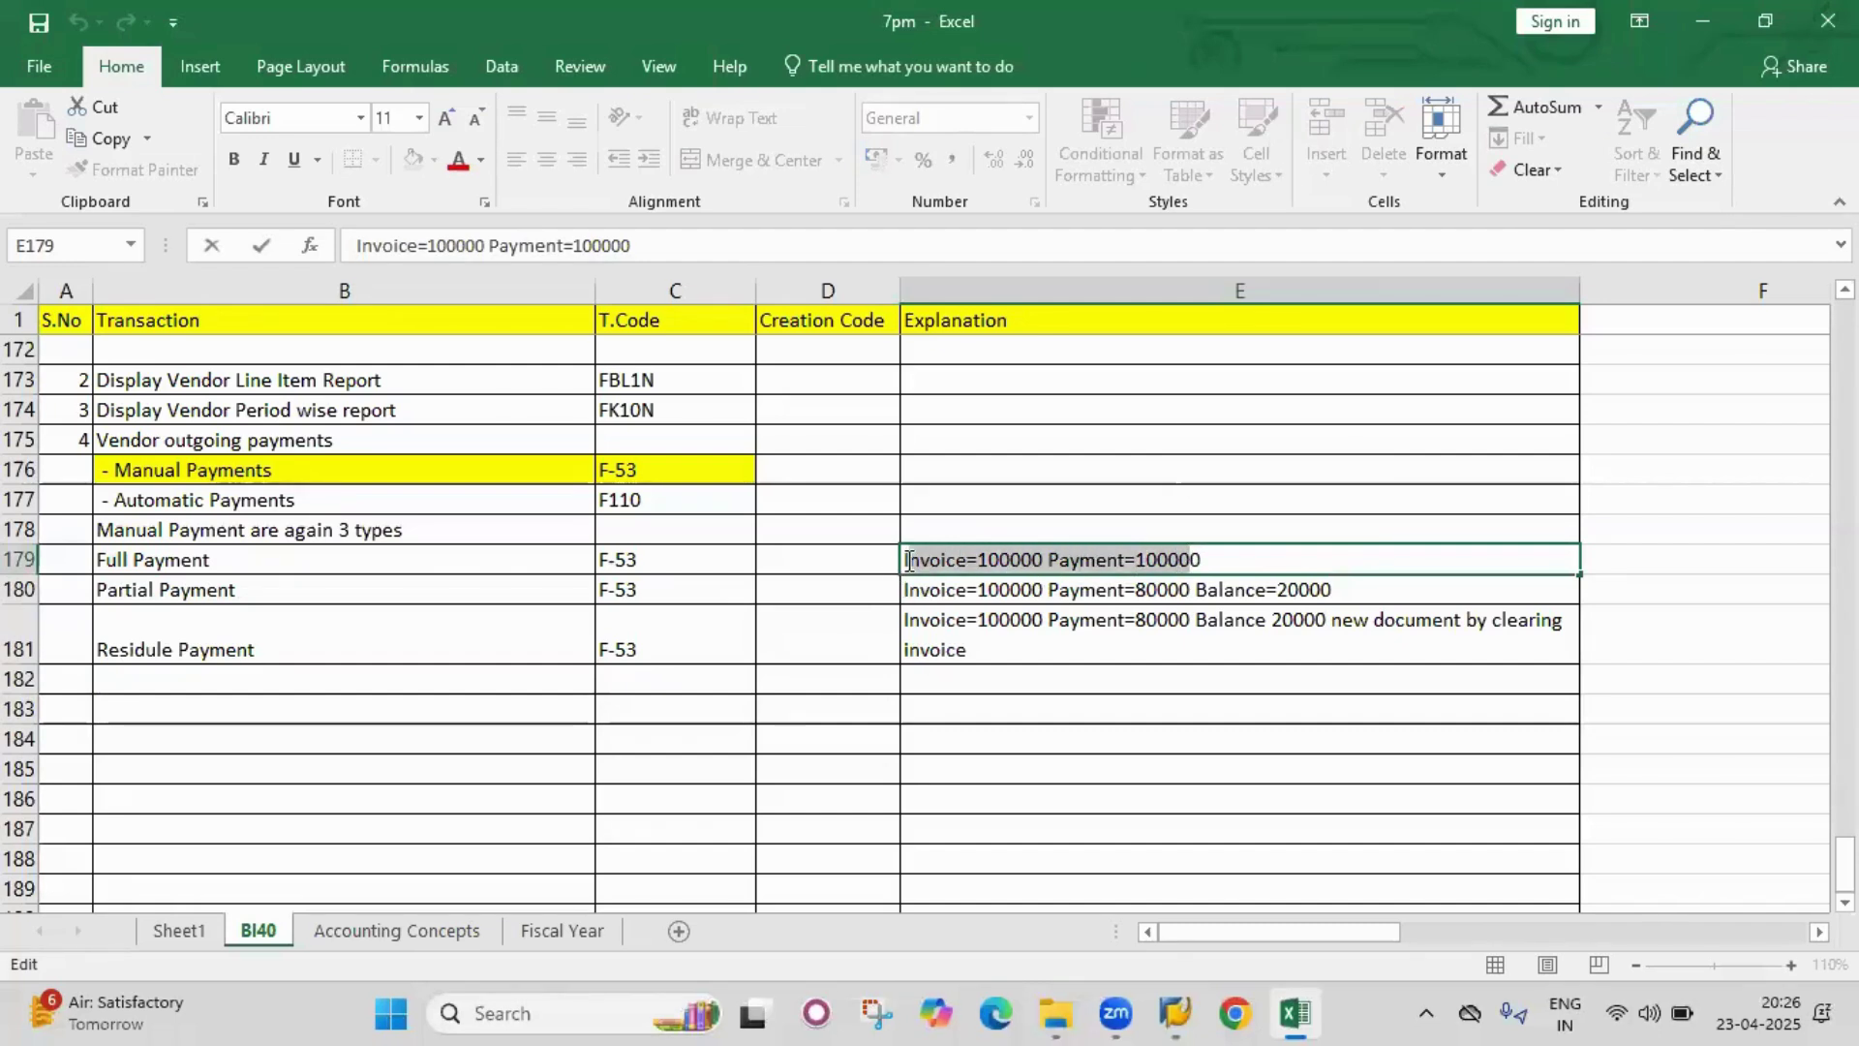
{"action": "left_click", "coordinate": [908, 562]}
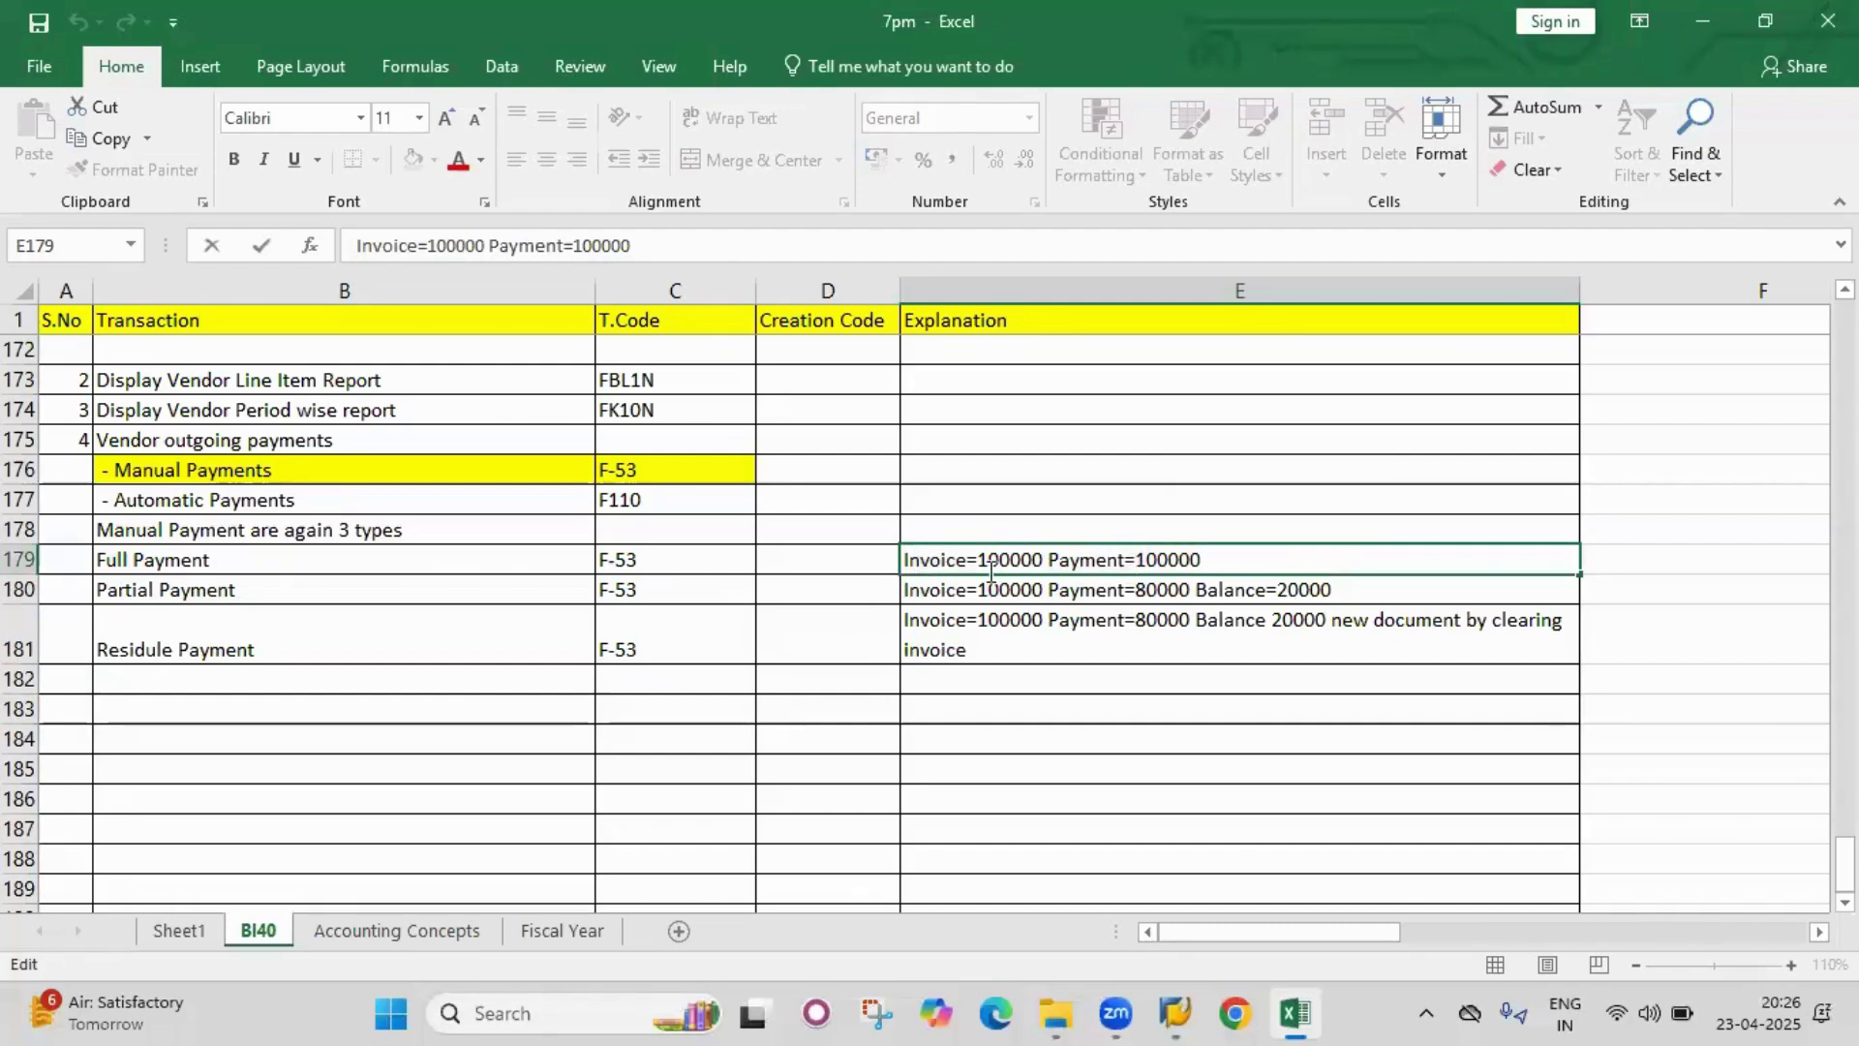
{"action": "left_click_drag", "start_coordinate": [906, 561], "coordinate": [1202, 562]}
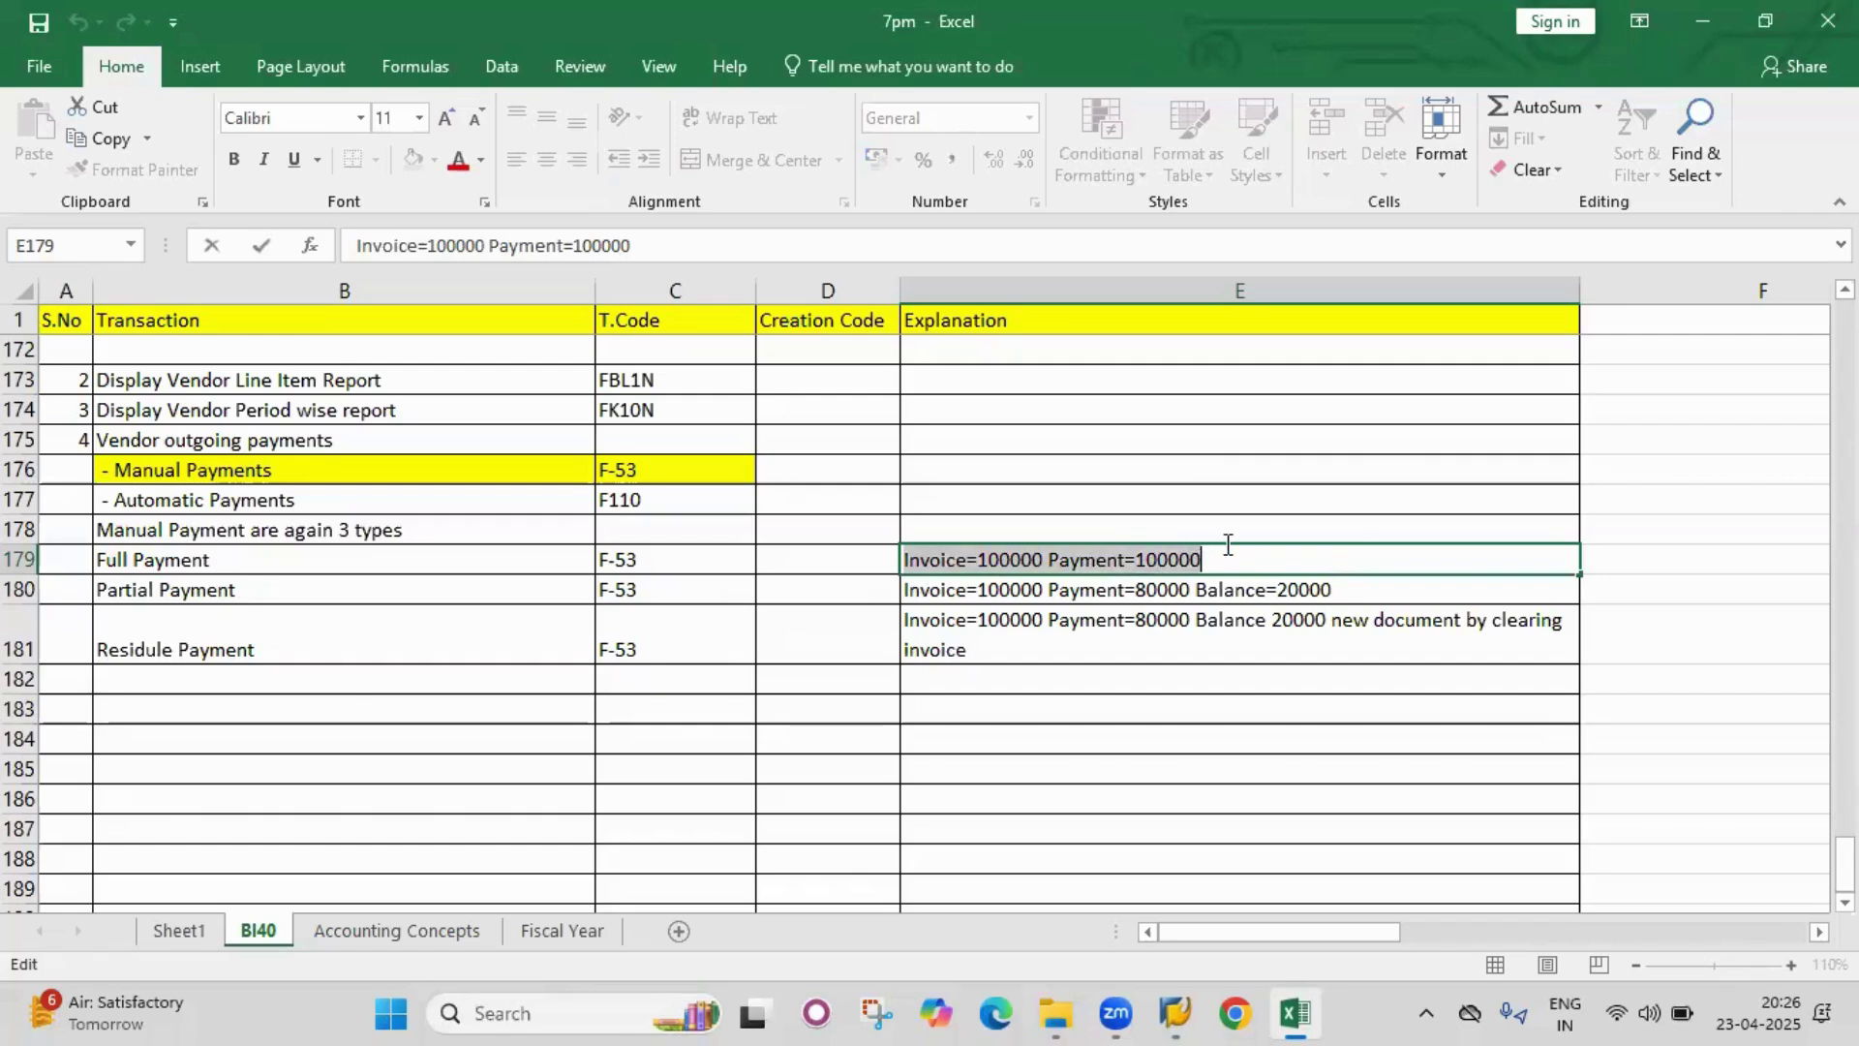
{"action": "left_click", "coordinate": [481, 161]}
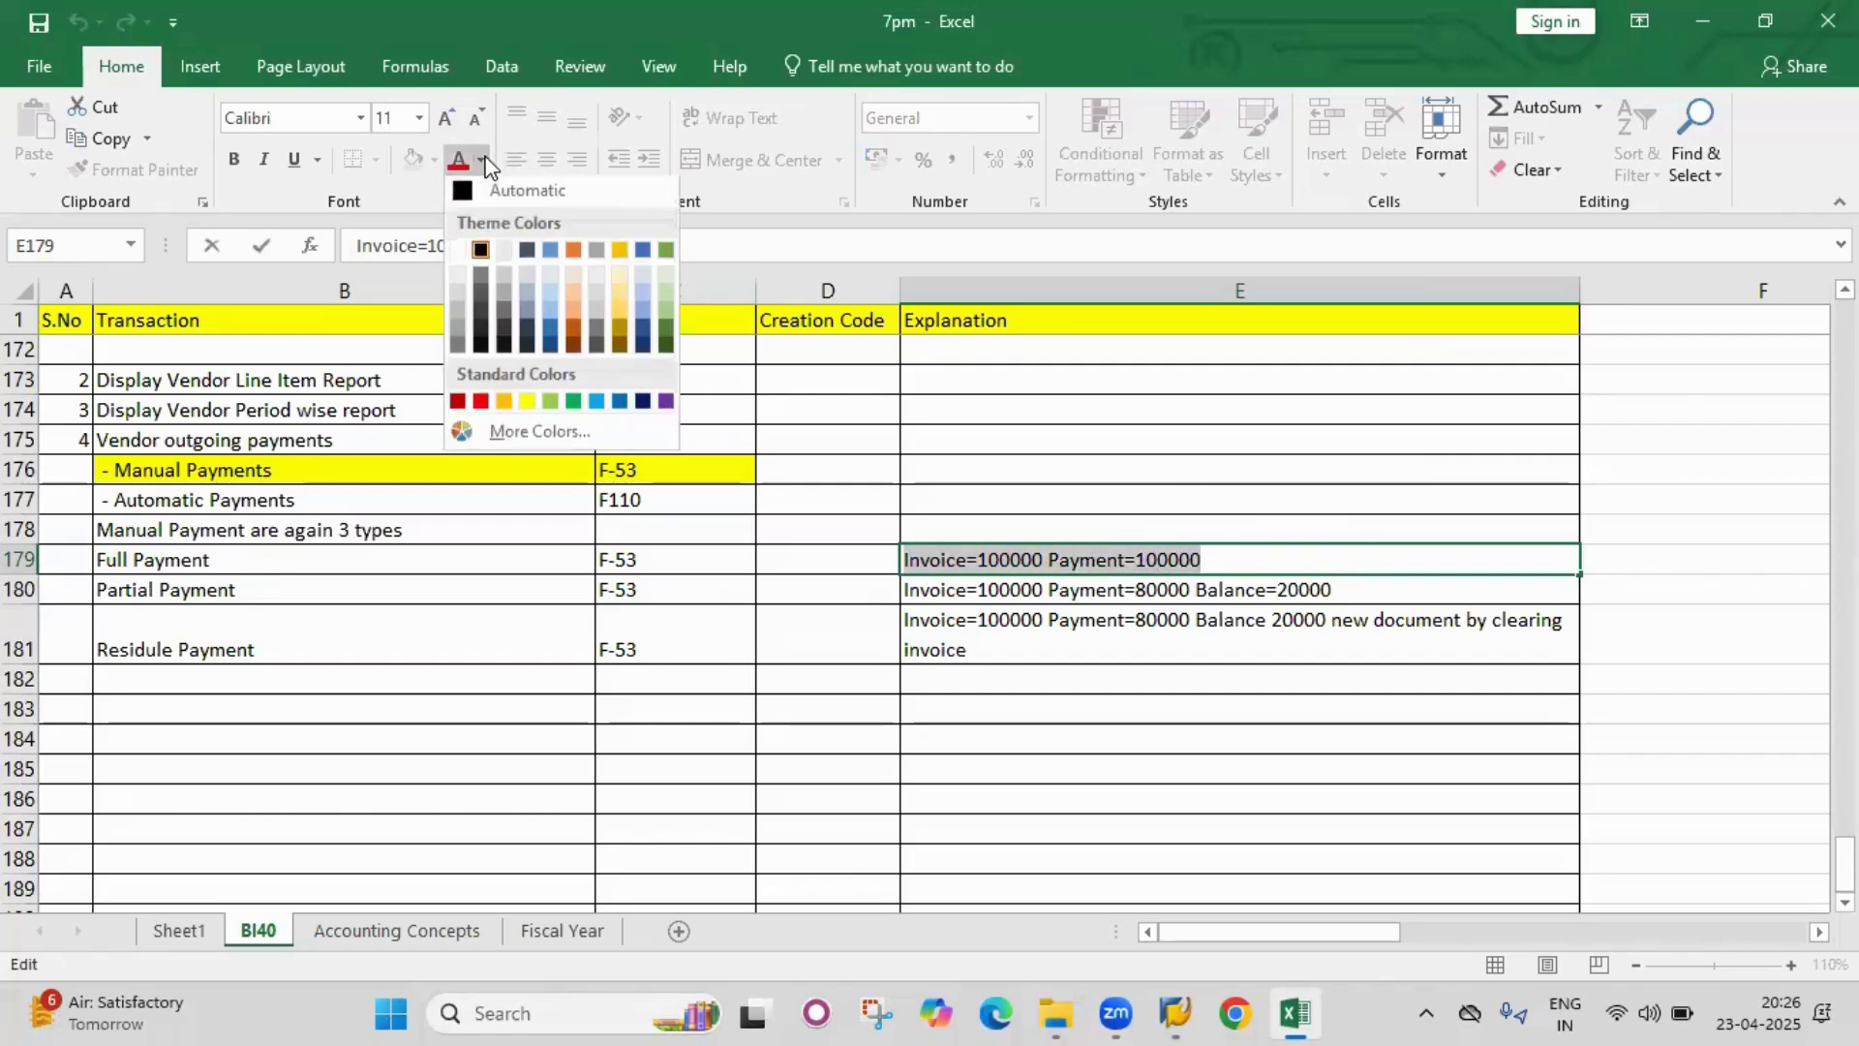
{"action": "left_click", "coordinate": [664, 321]}
{"action": "left_click", "coordinate": [946, 607]}
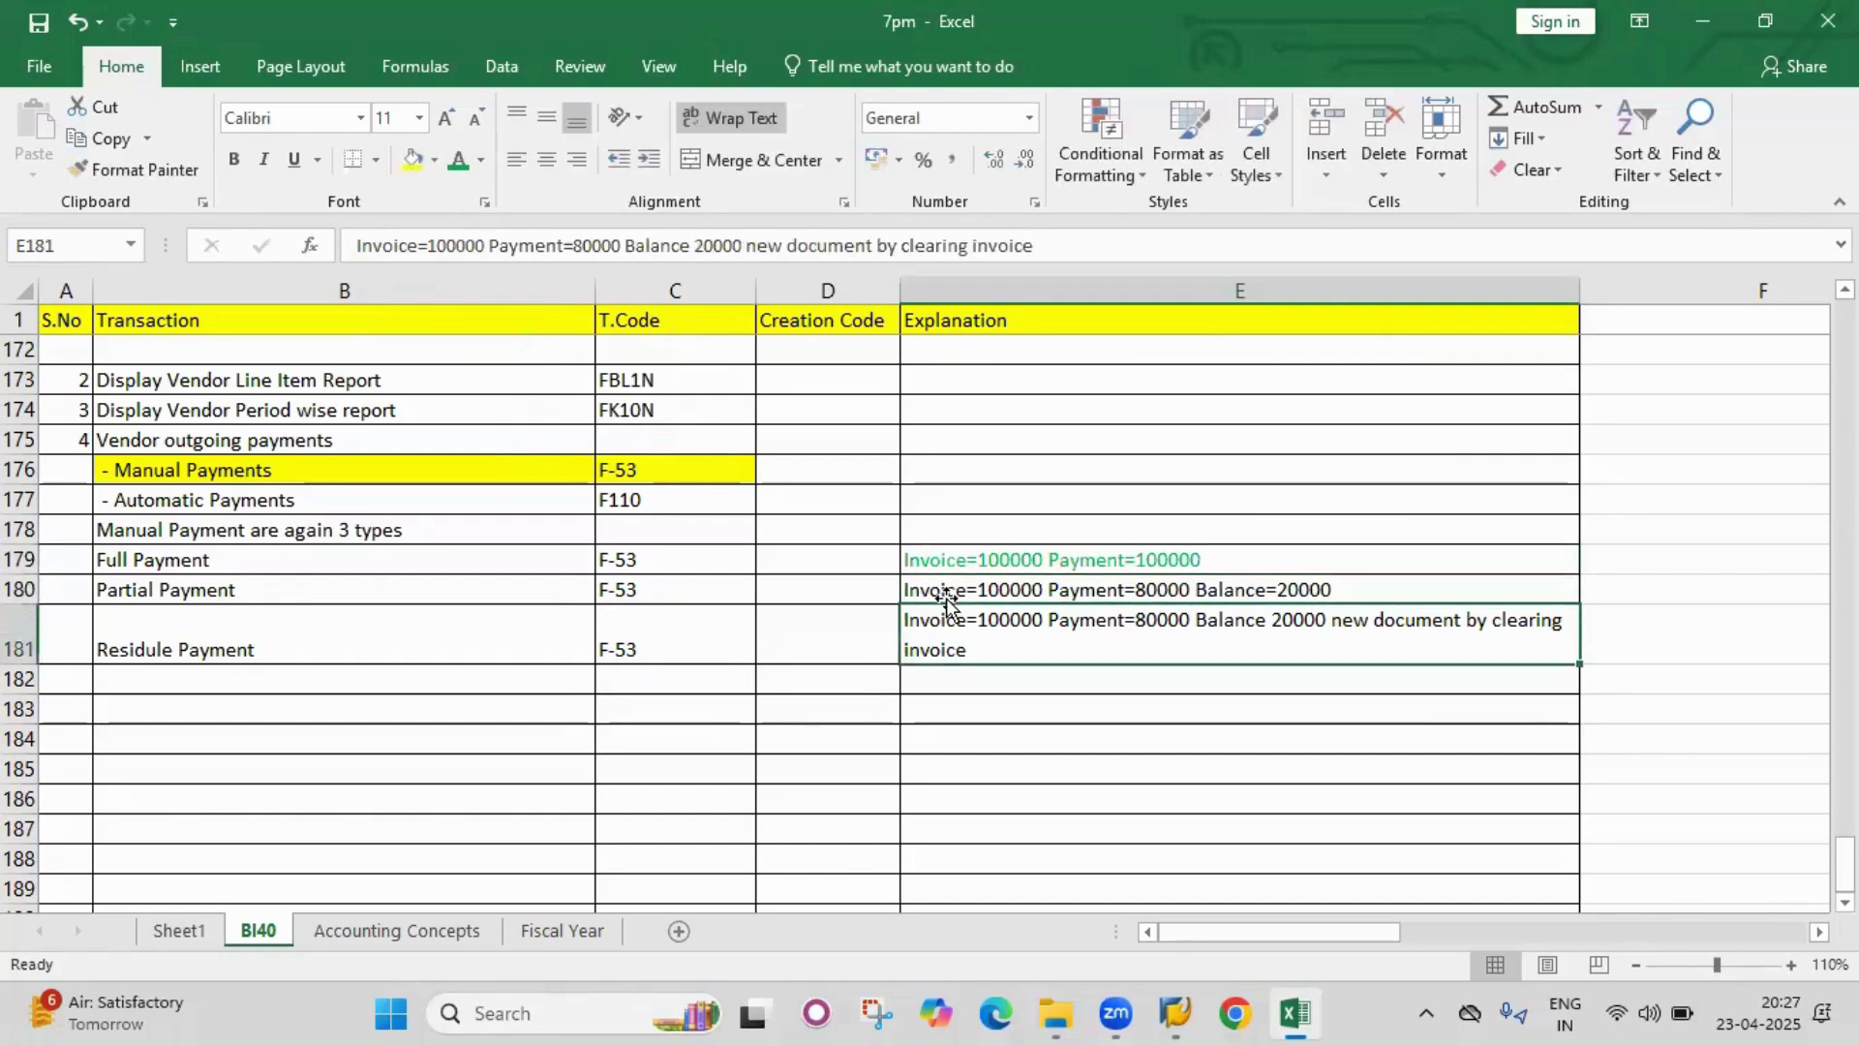
- Colour the Partial Payment explanation in E180 red
{"action": "double_click", "coordinate": [940, 590]}
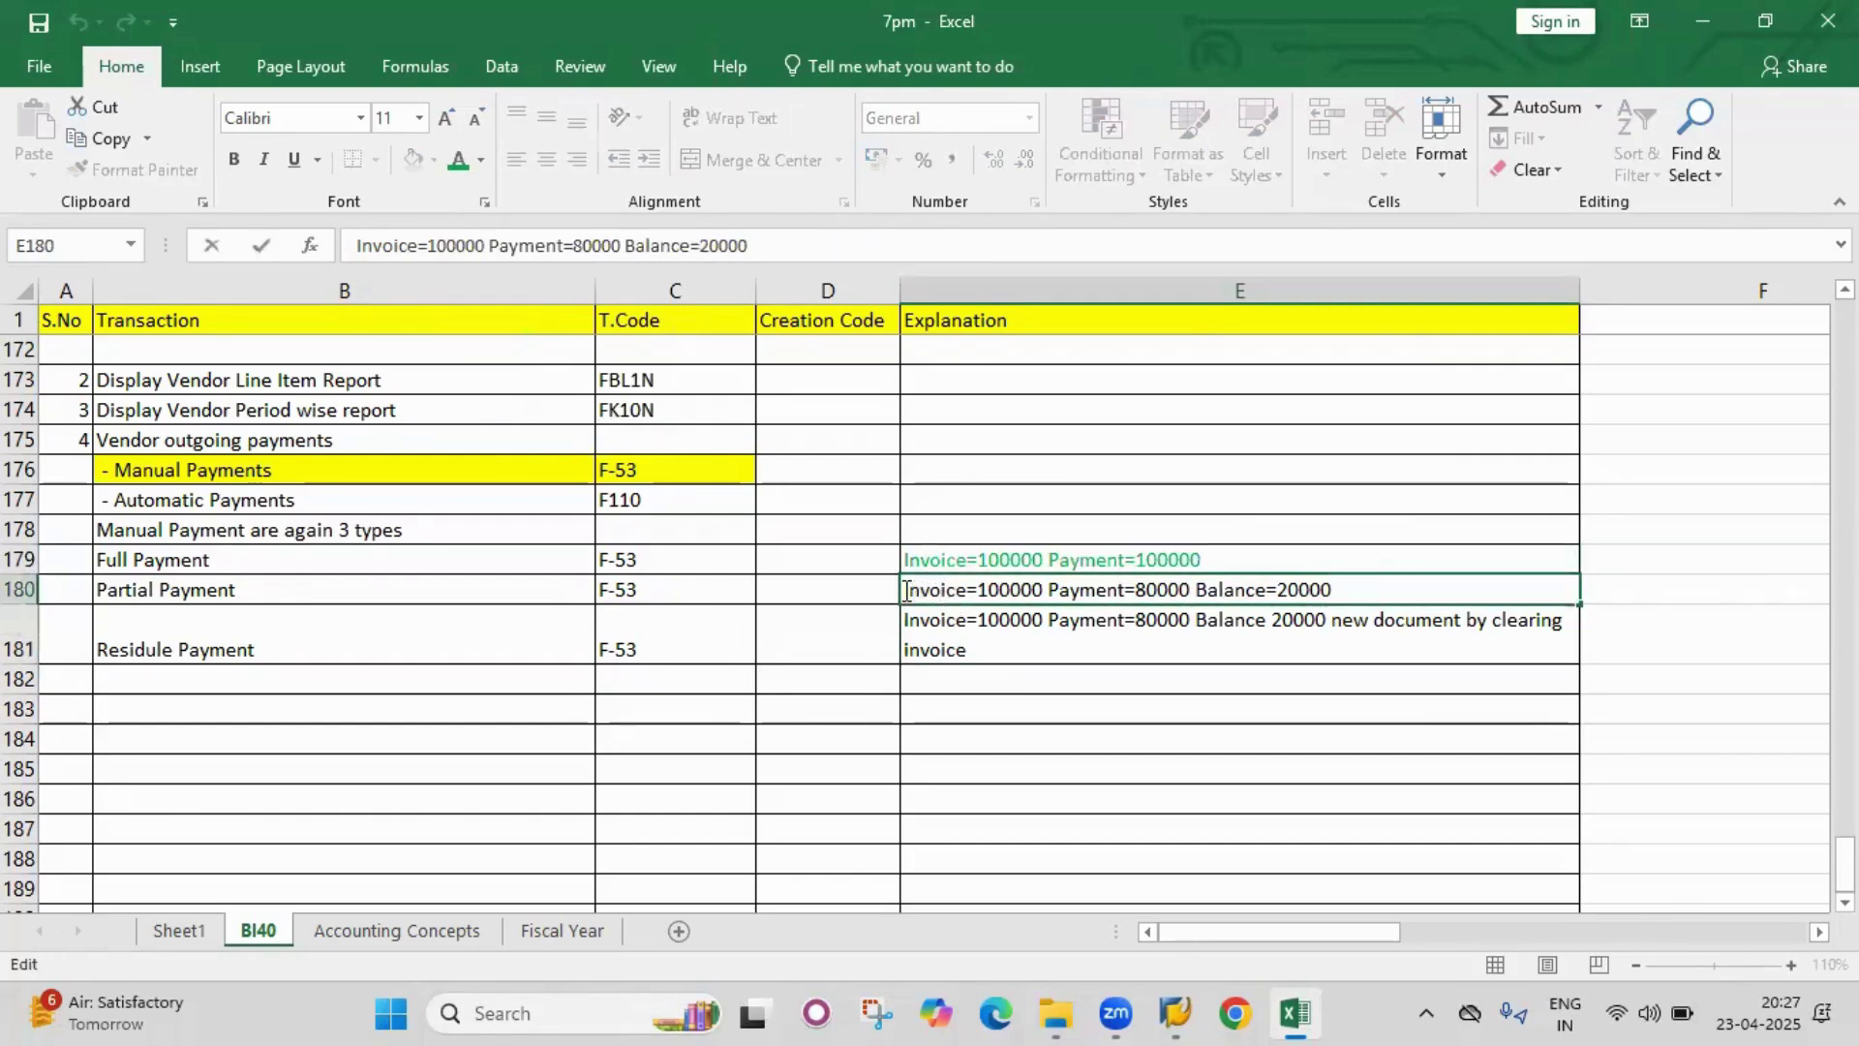
{"action": "left_click_drag", "start_coordinate": [906, 590], "coordinate": [1529, 594]}
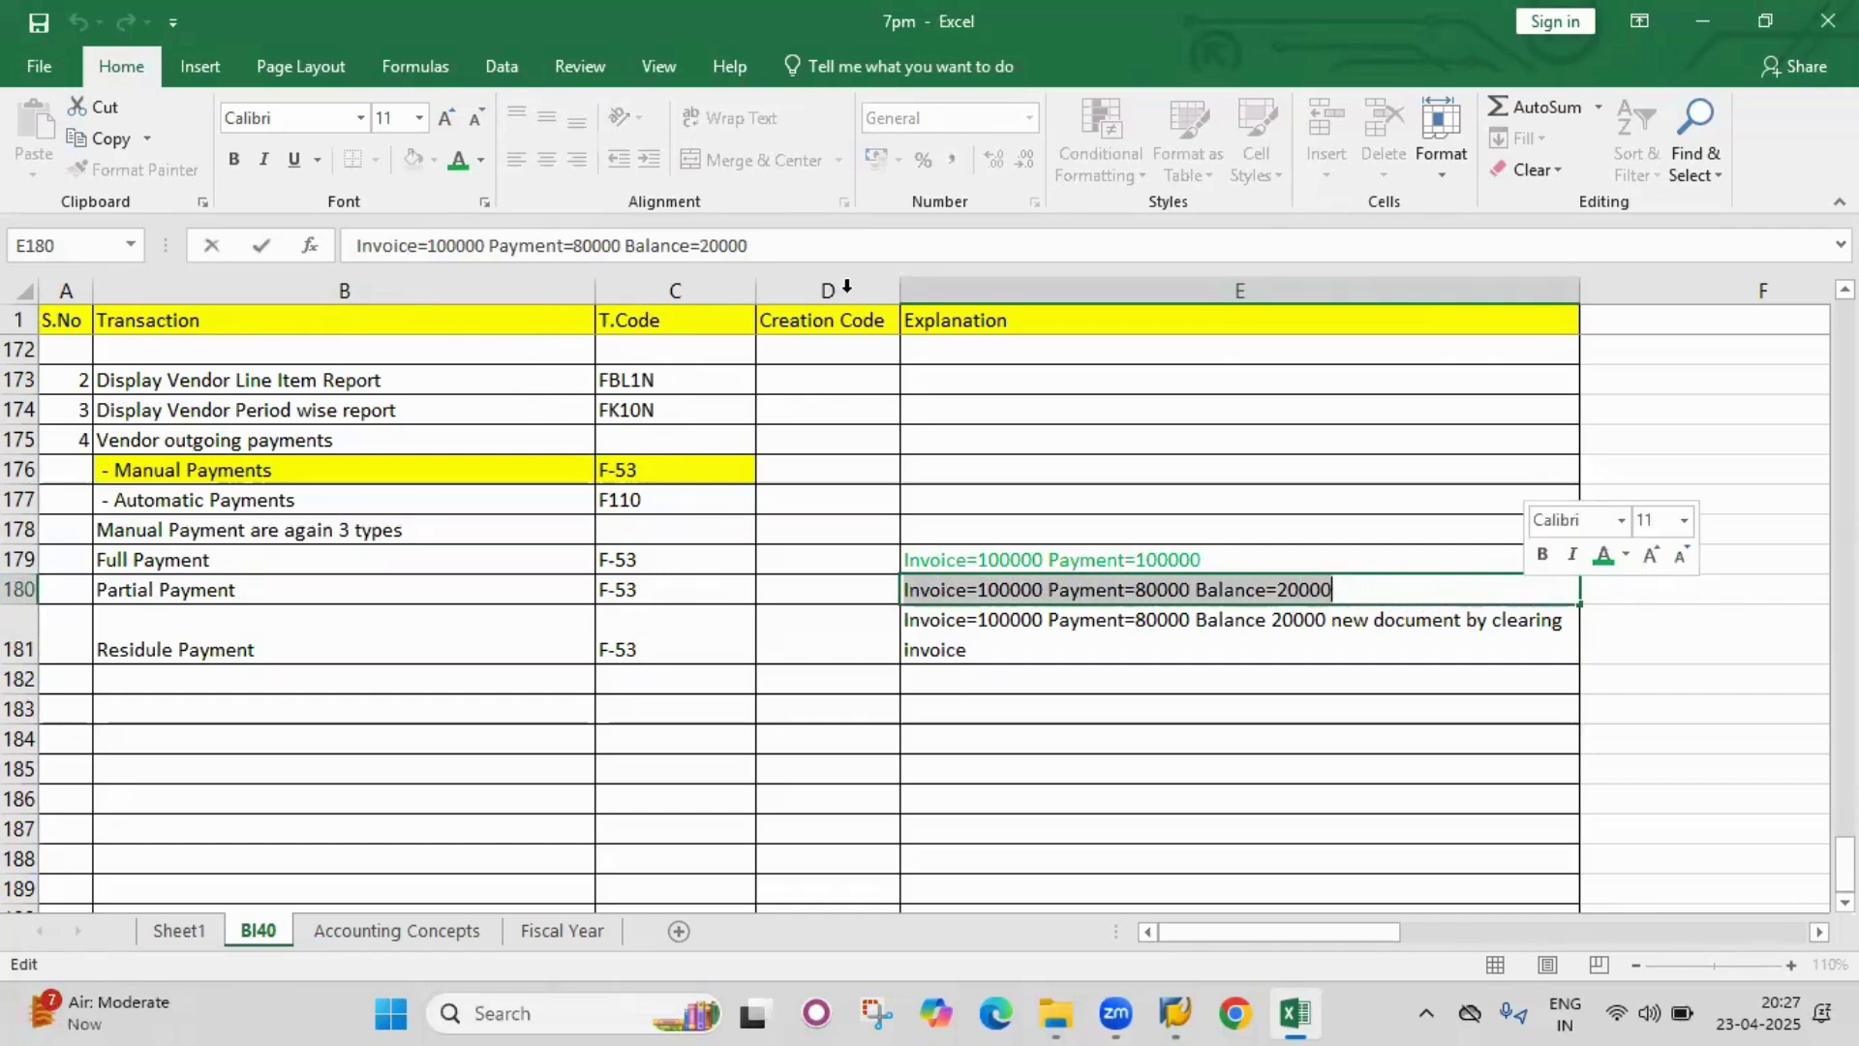
{"action": "left_click", "coordinate": [481, 161]}
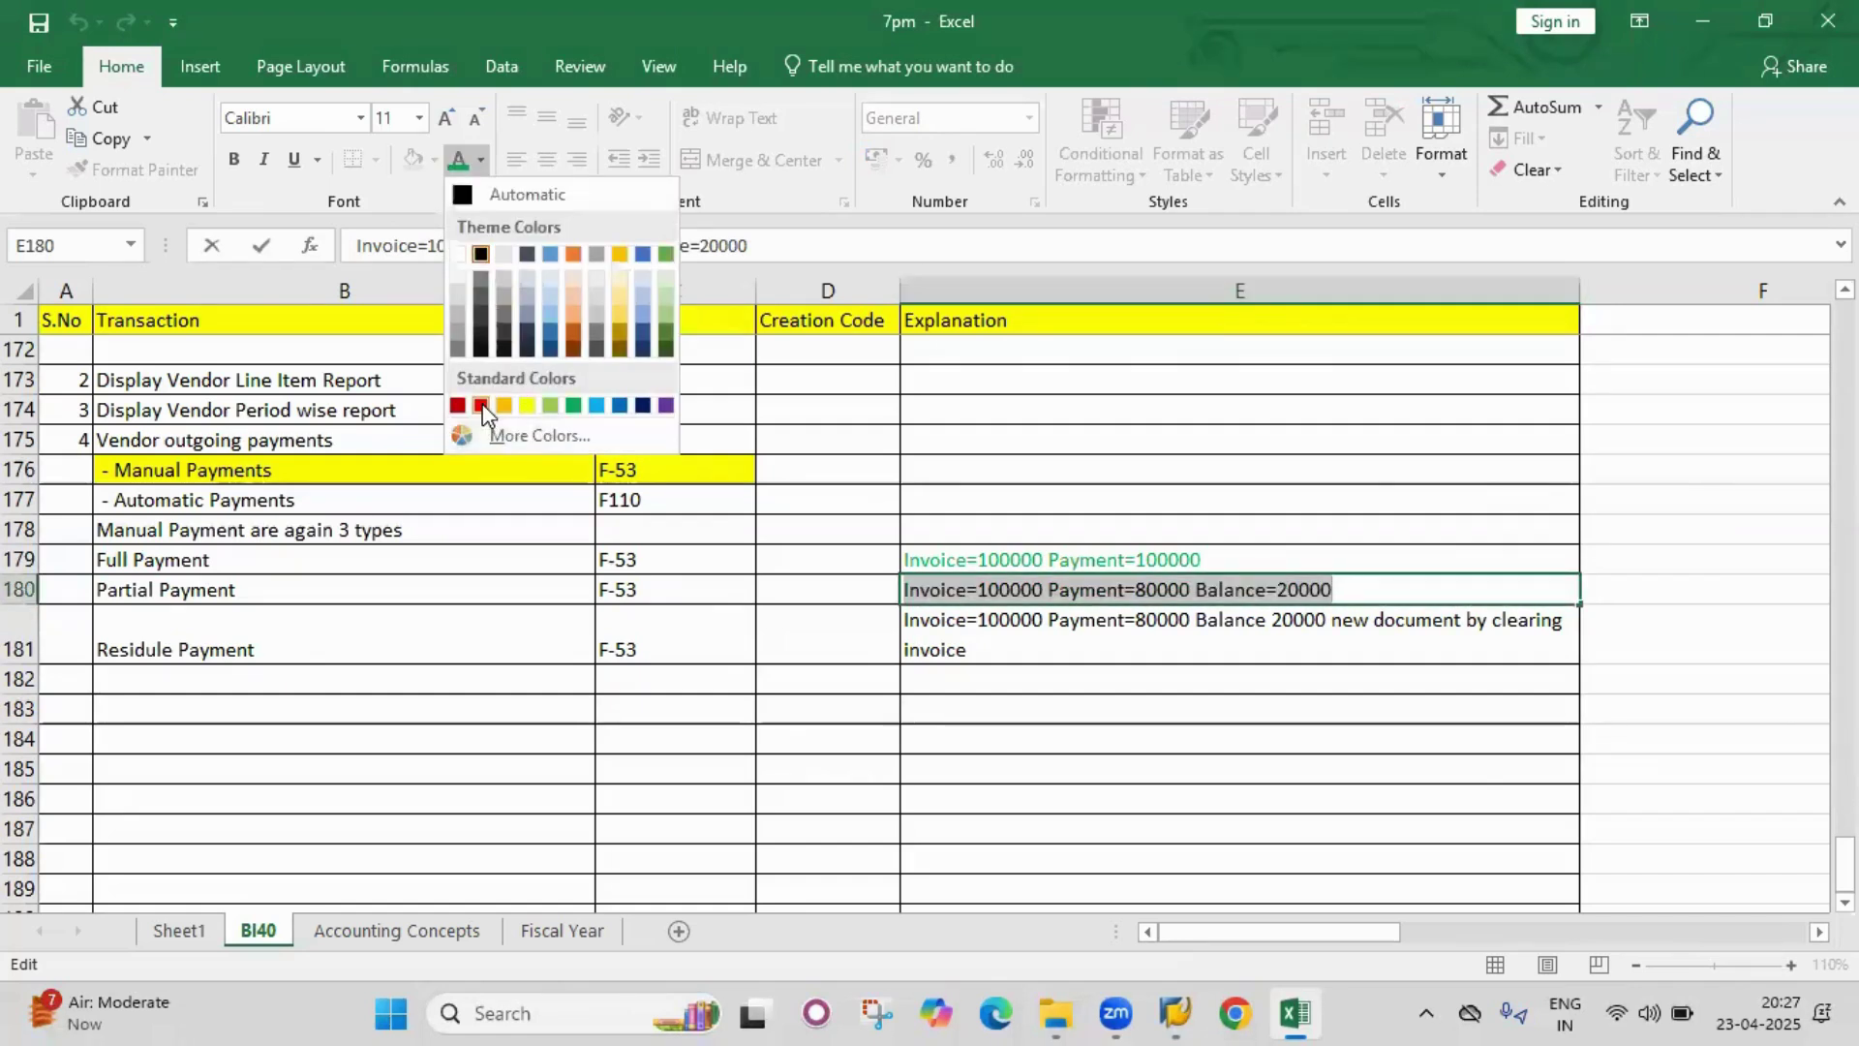
{"action": "left_click", "coordinate": [480, 404]}
{"action": "left_click", "coordinate": [1044, 724]}
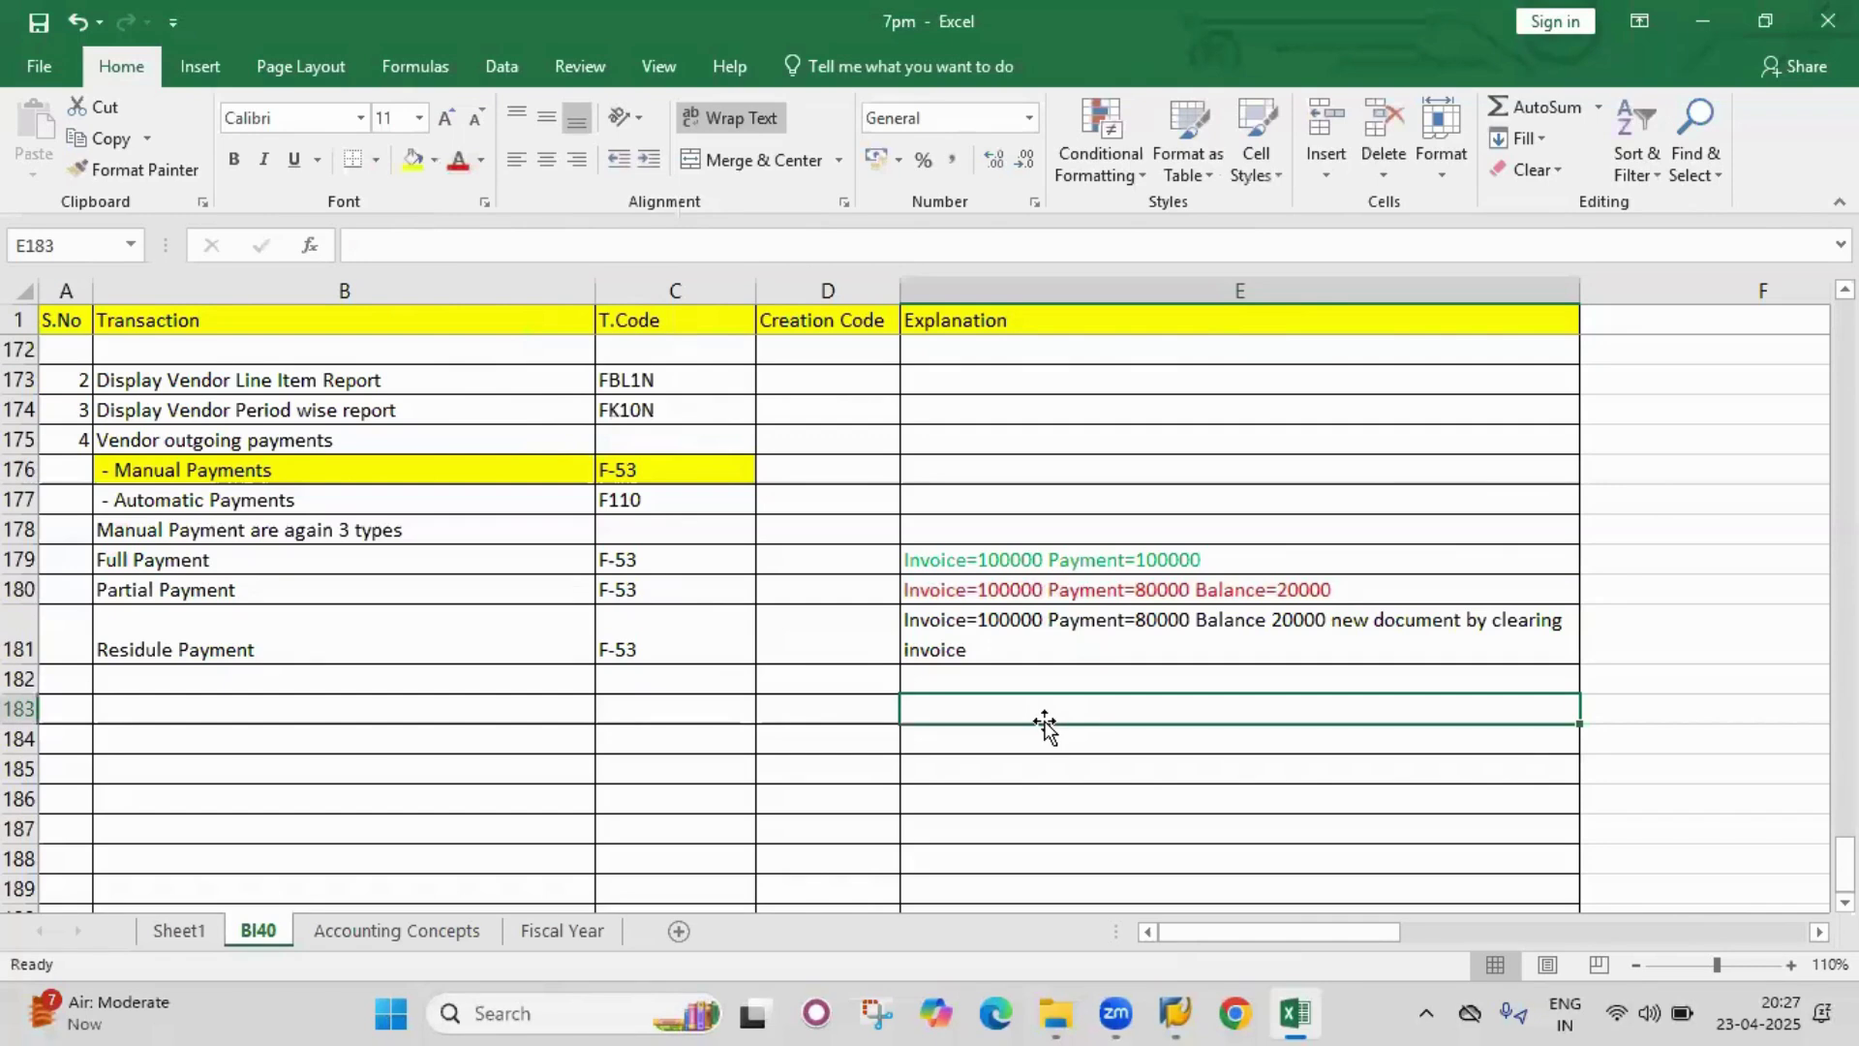
- In E181, colour 'Invoice=100000 Payment=80000' green and 'Balance 20000' red
{"action": "left_click", "coordinate": [976, 649]}
{"action": "double_click", "coordinate": [975, 650]}
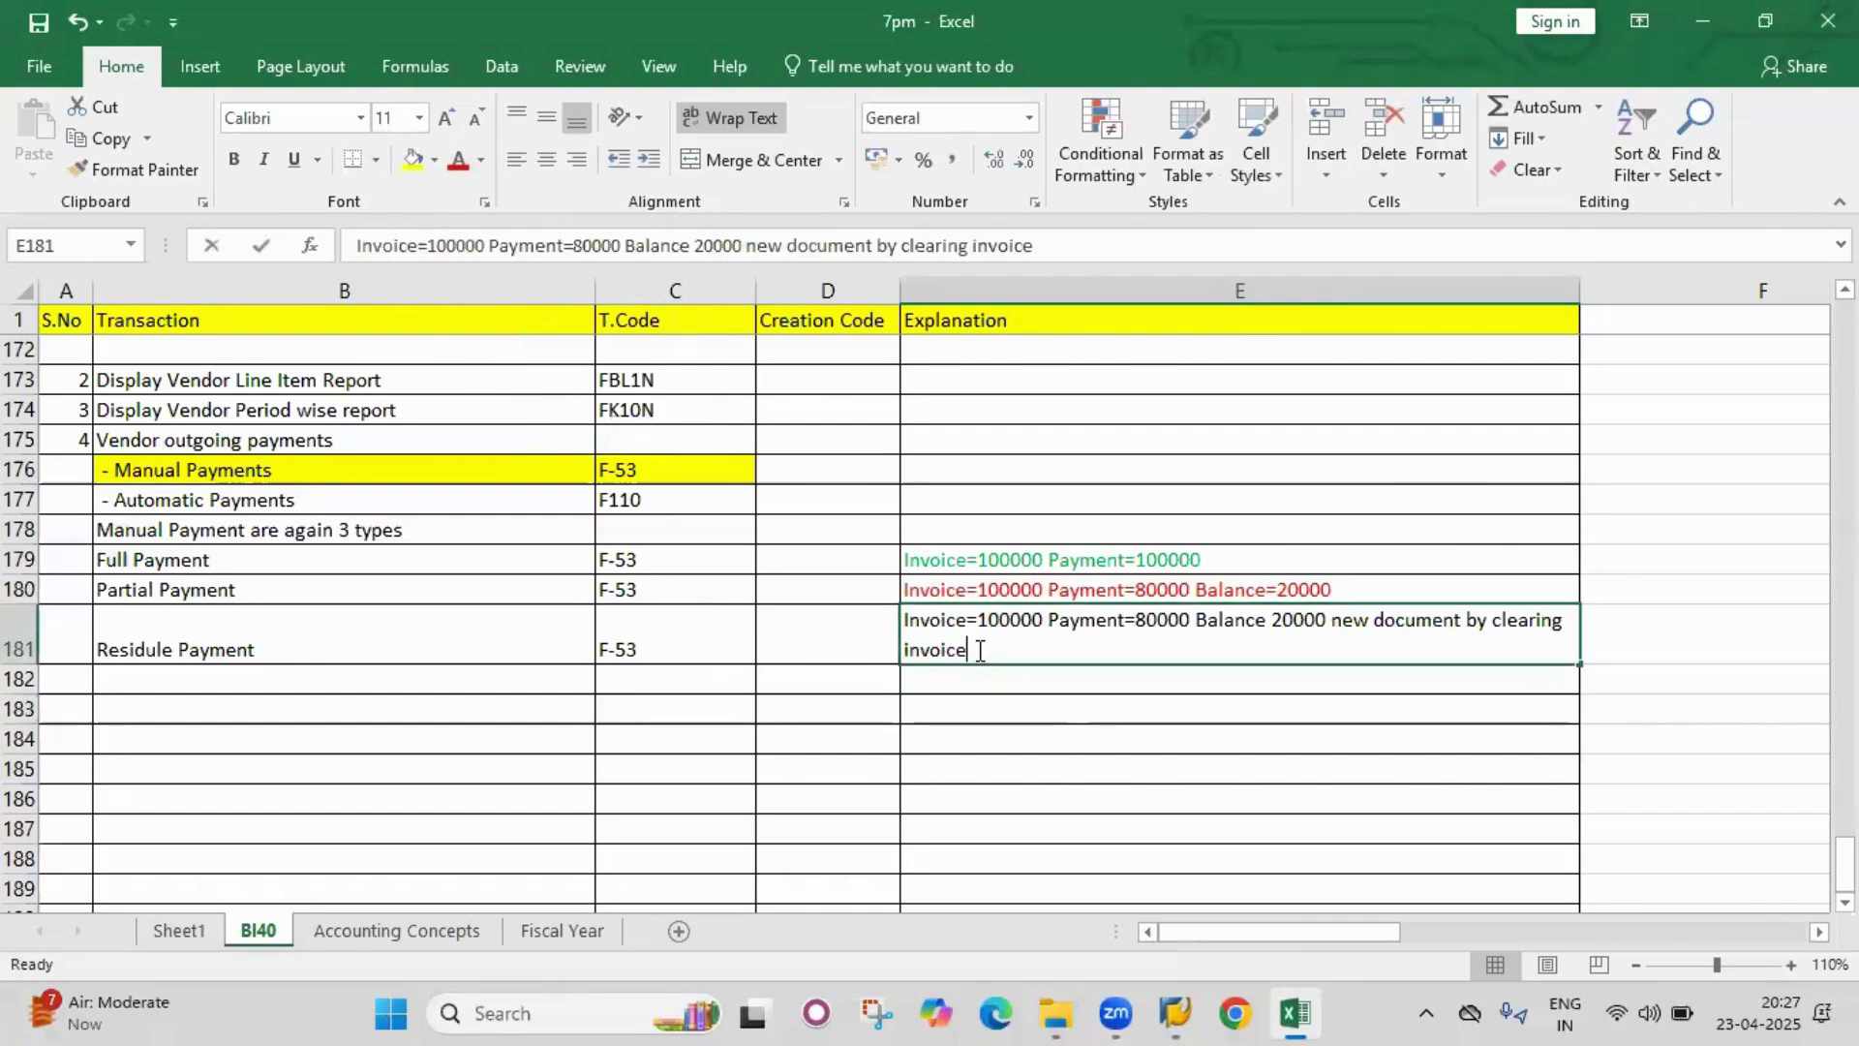
{"action": "left_click_drag", "start_coordinate": [908, 620], "coordinate": [1197, 620]}
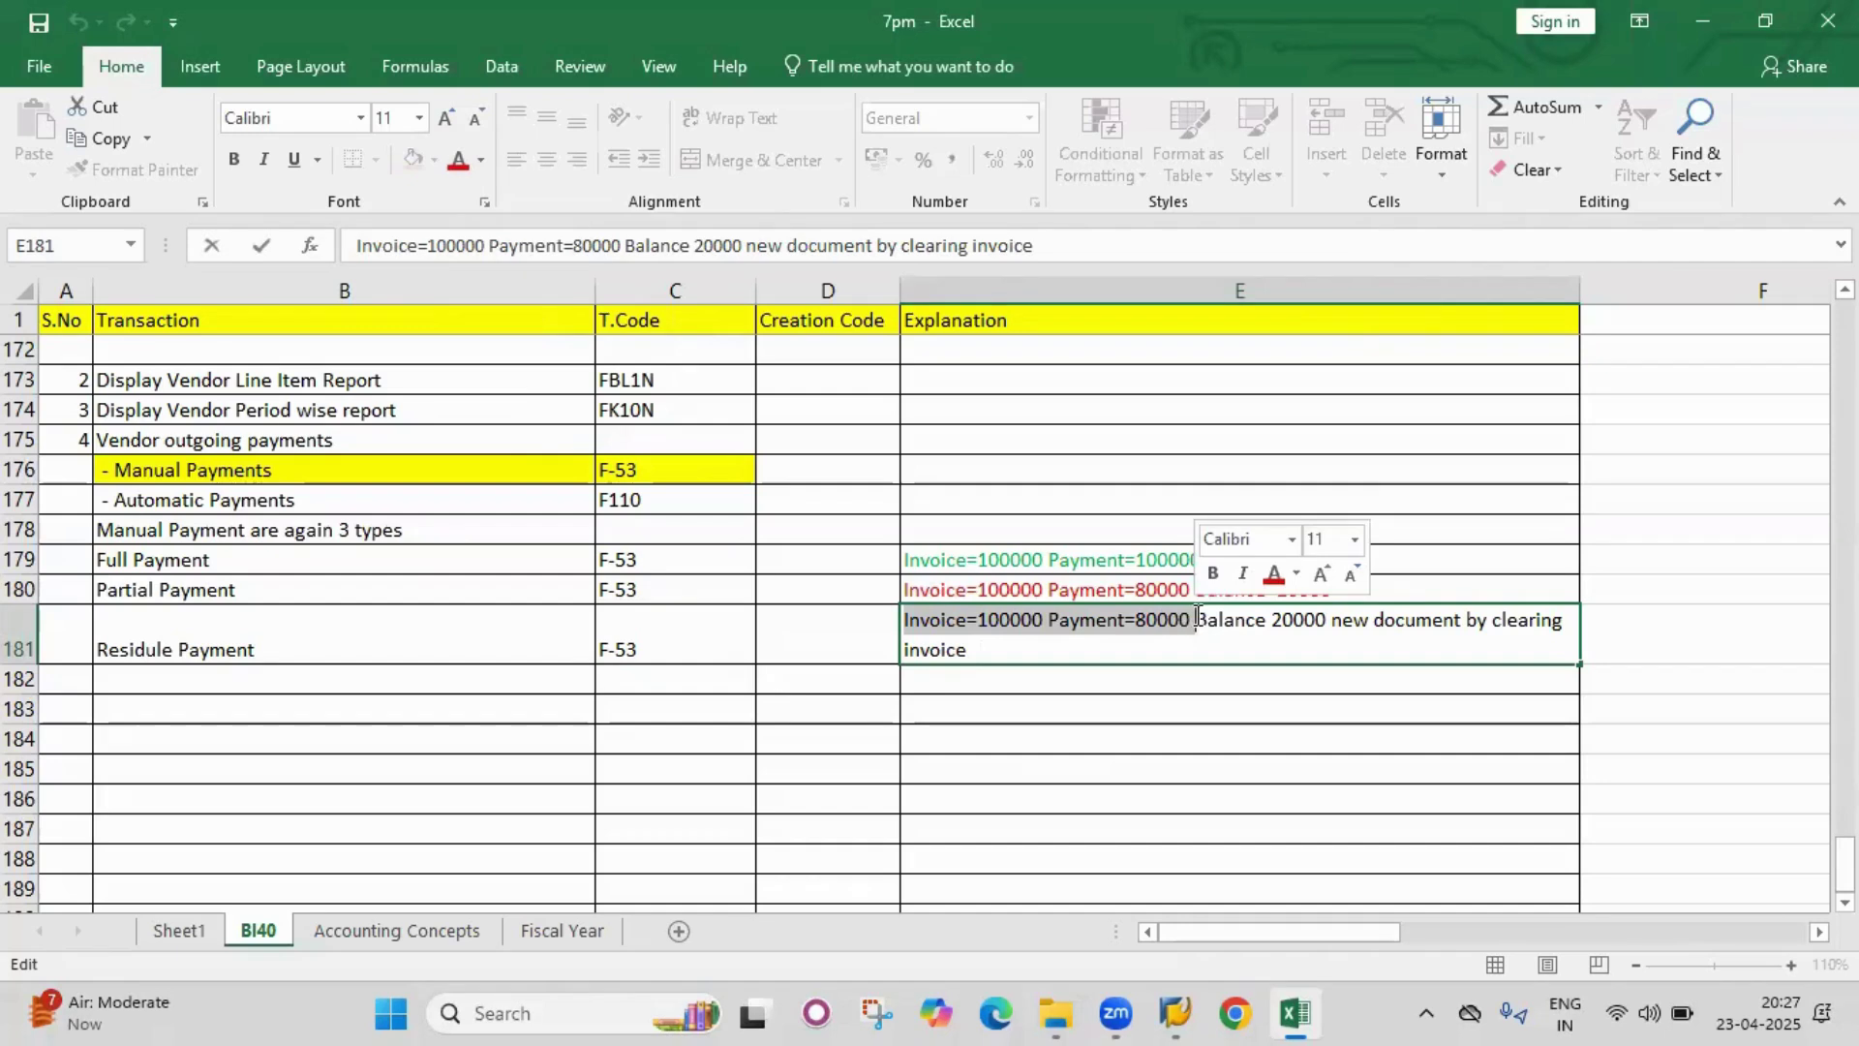
{"action": "left_click", "coordinate": [483, 160]}
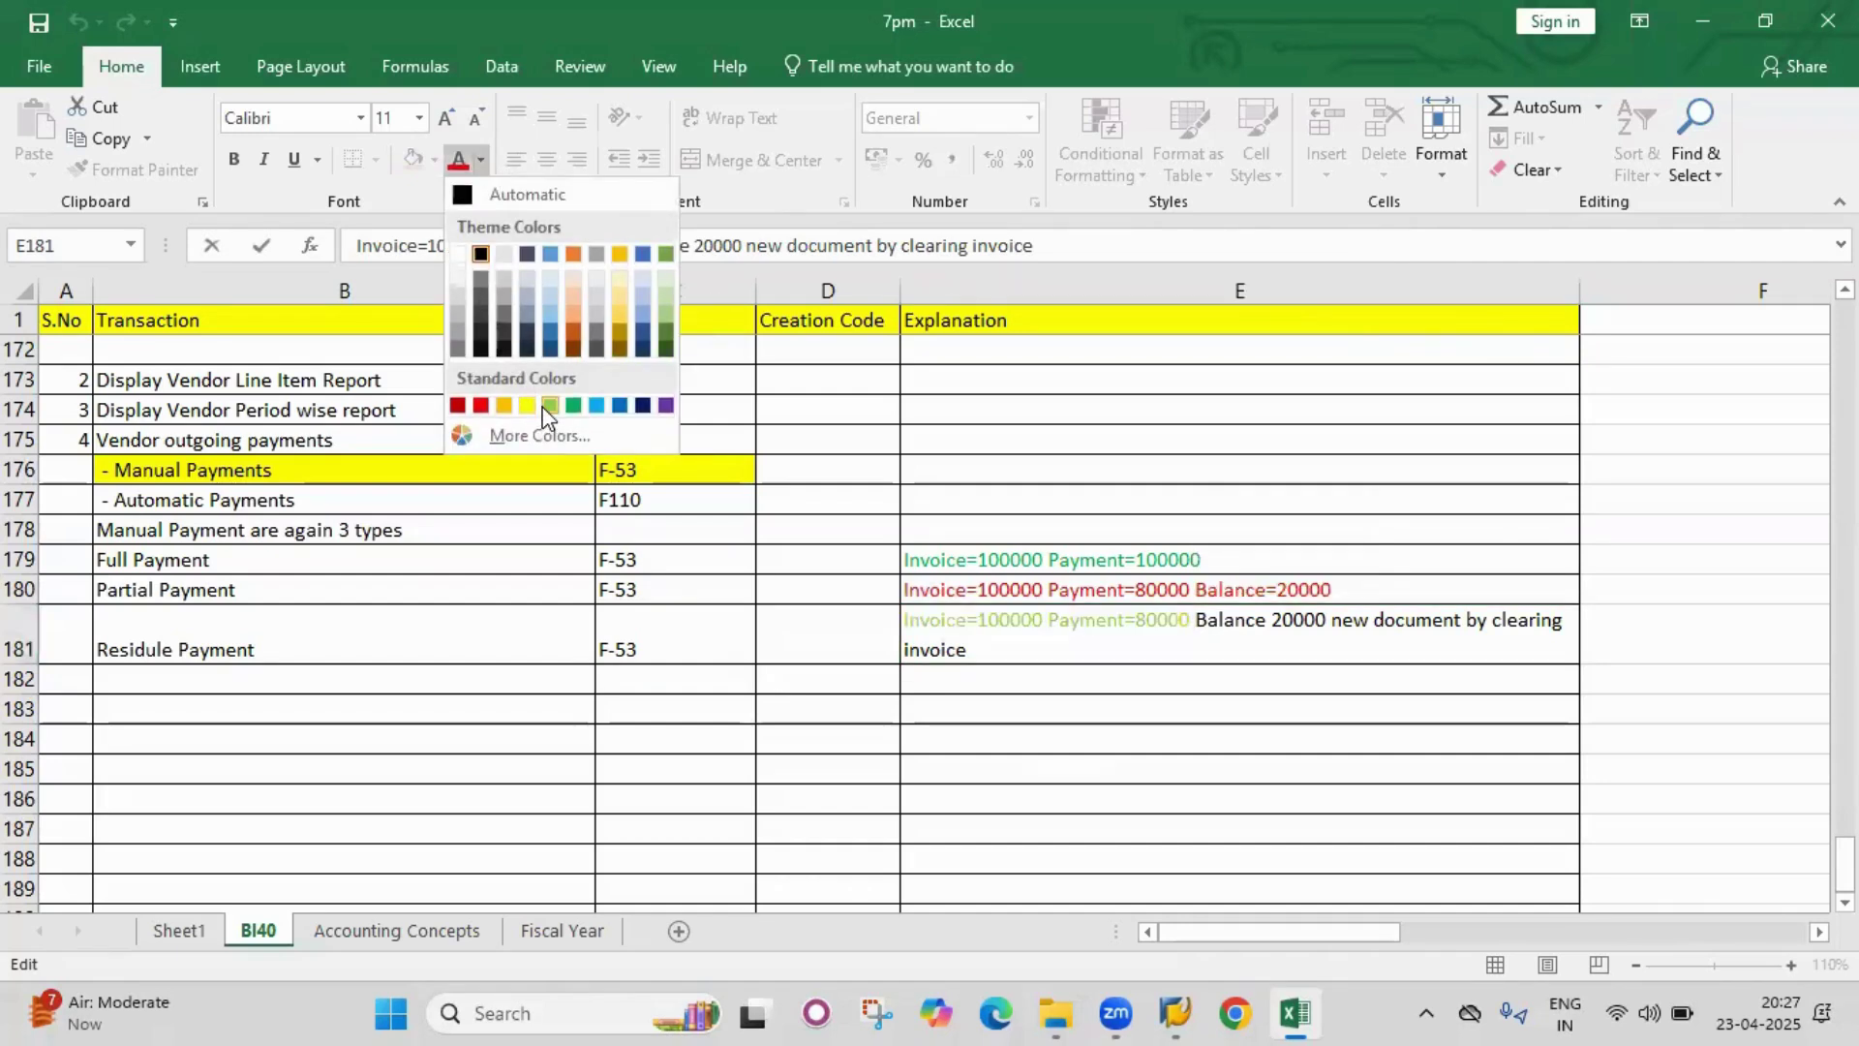
{"action": "left_click", "coordinate": [574, 405]}
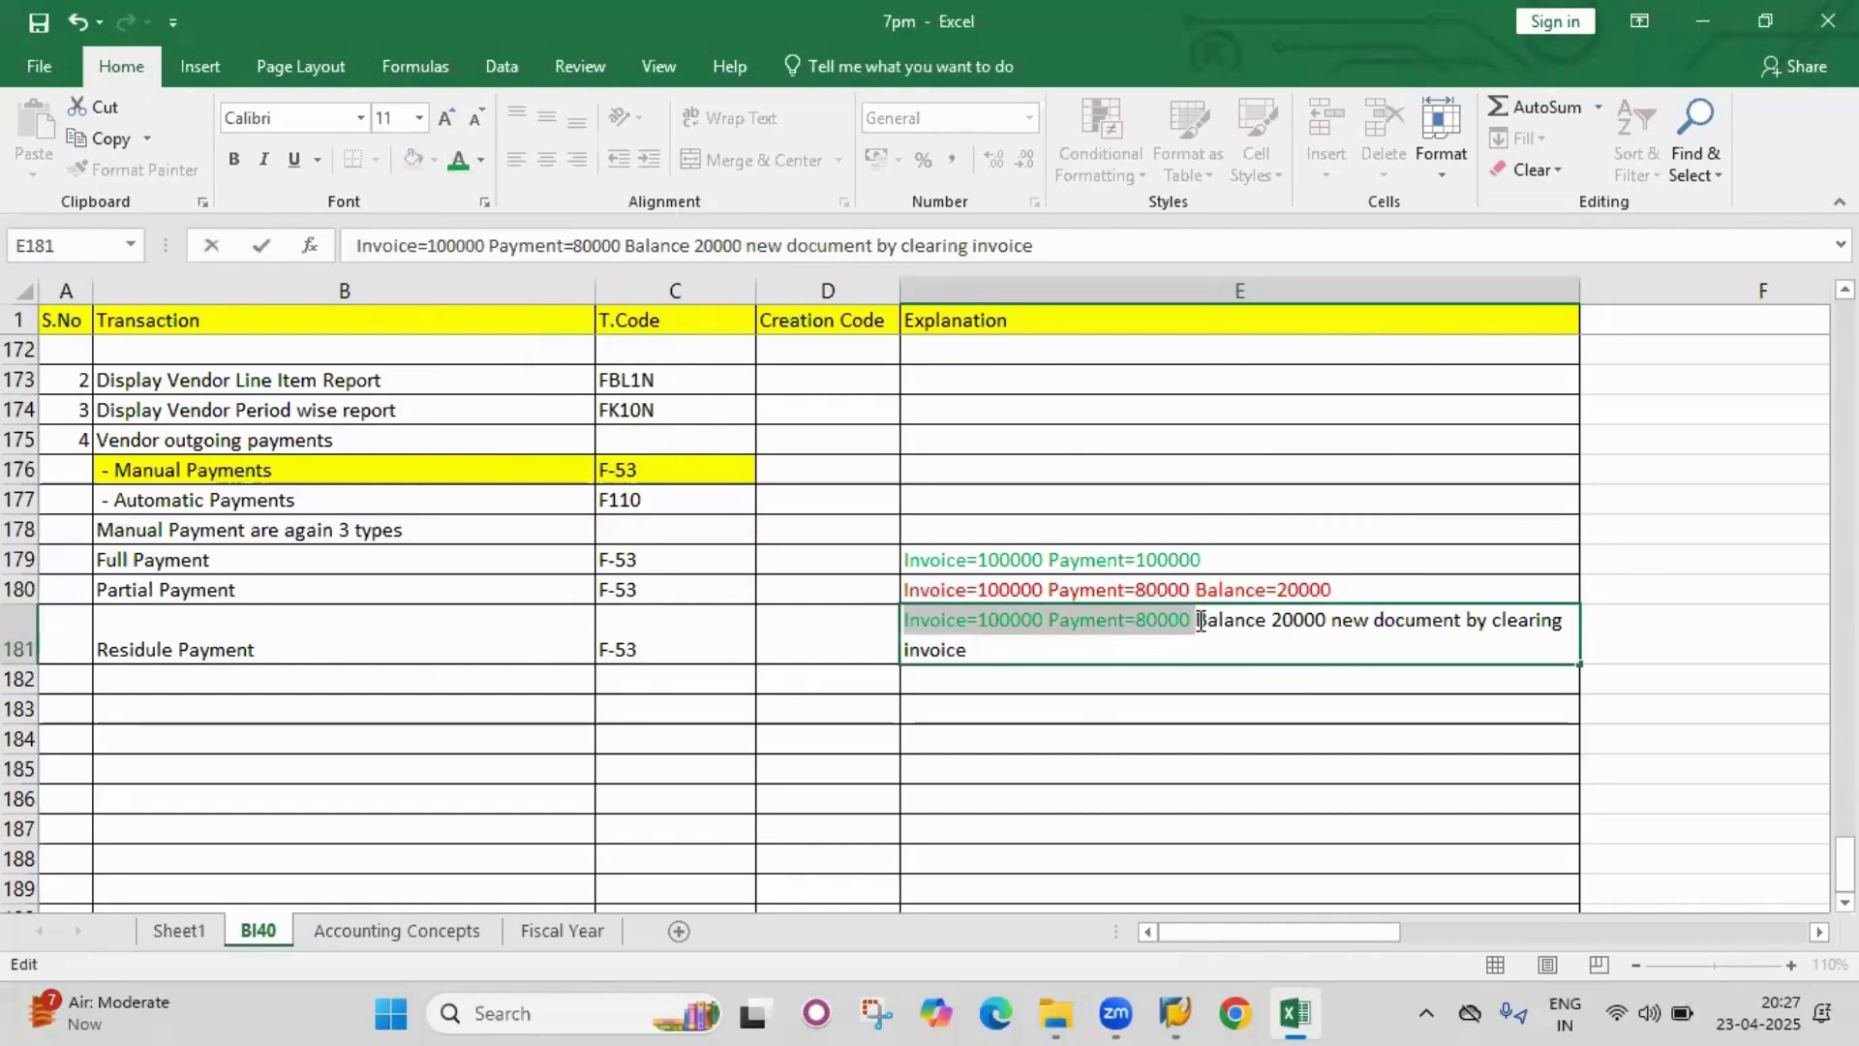
{"action": "left_click_drag", "start_coordinate": [1199, 621], "coordinate": [1327, 619]}
{"action": "left_click", "coordinate": [482, 160]}
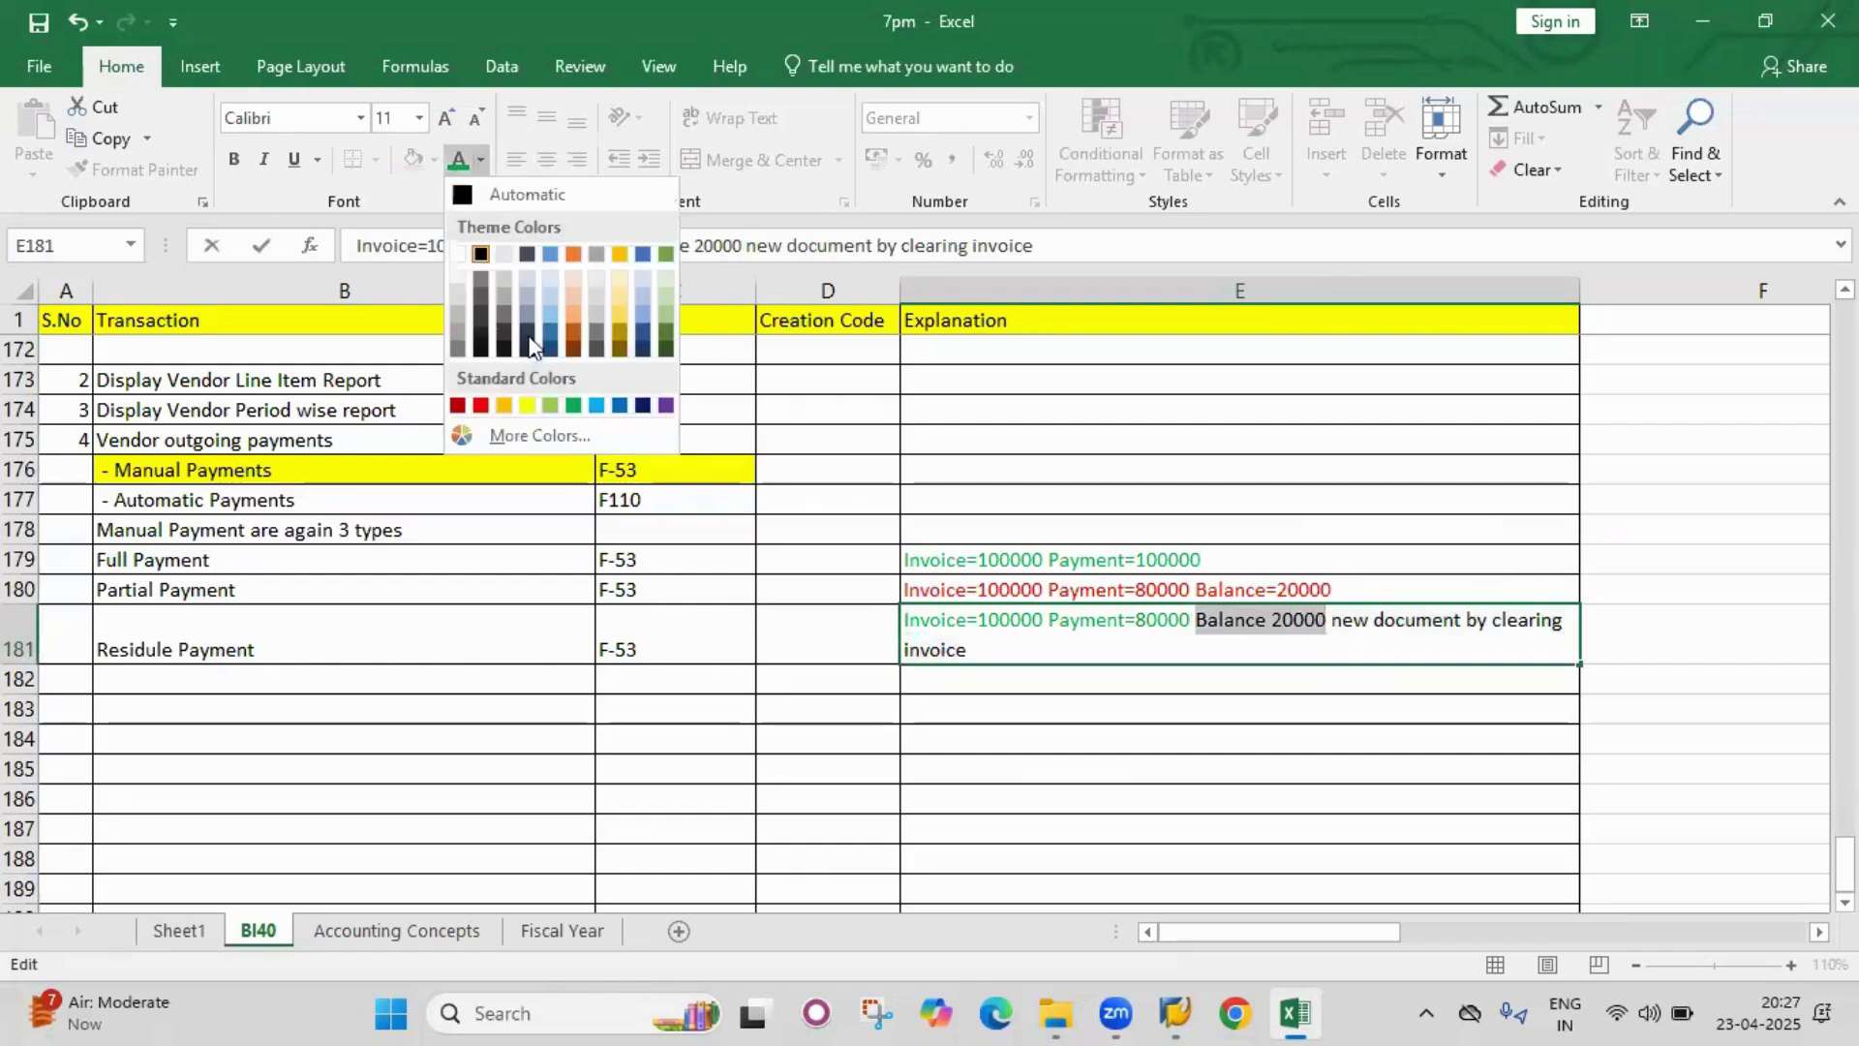
{"action": "left_click", "coordinate": [487, 405]}
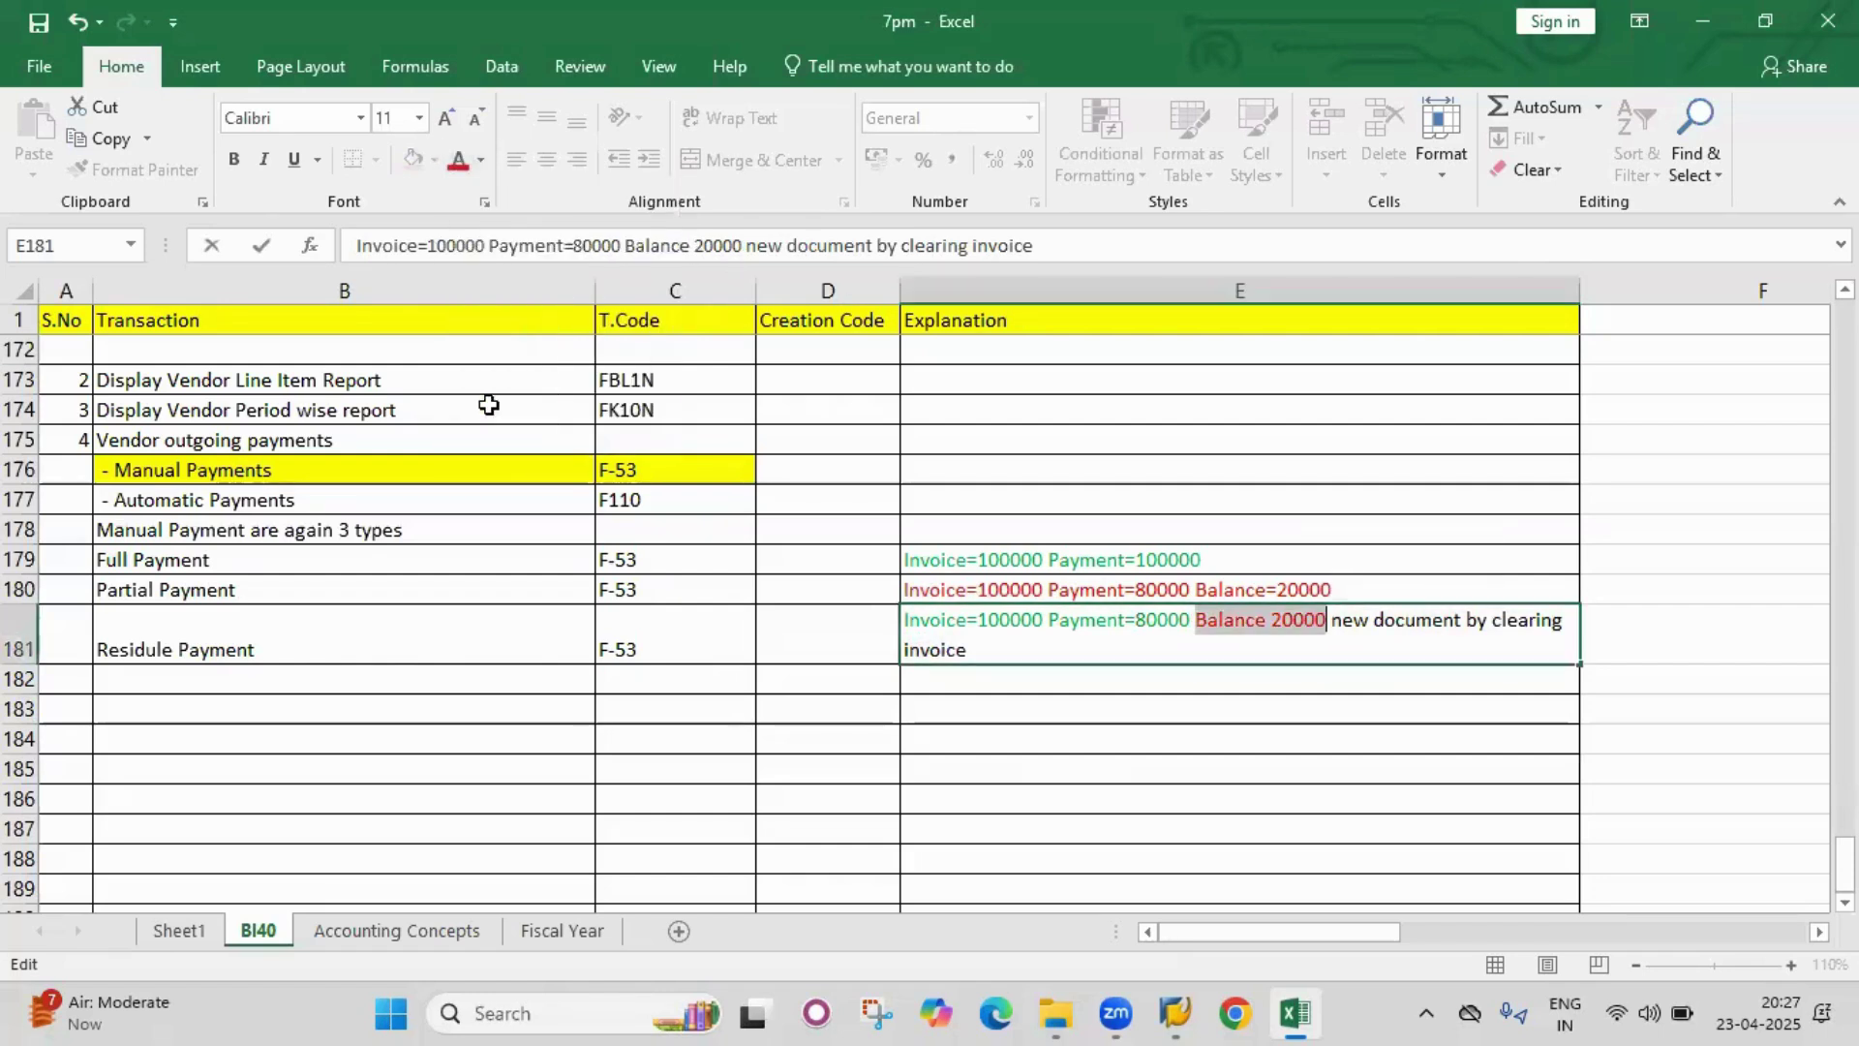
{"action": "left_click", "coordinate": [1151, 826]}
- Reopen the E180 and E181 explanations to check their colouring, leaving them unchanged
{"action": "left_click", "coordinate": [934, 590]}
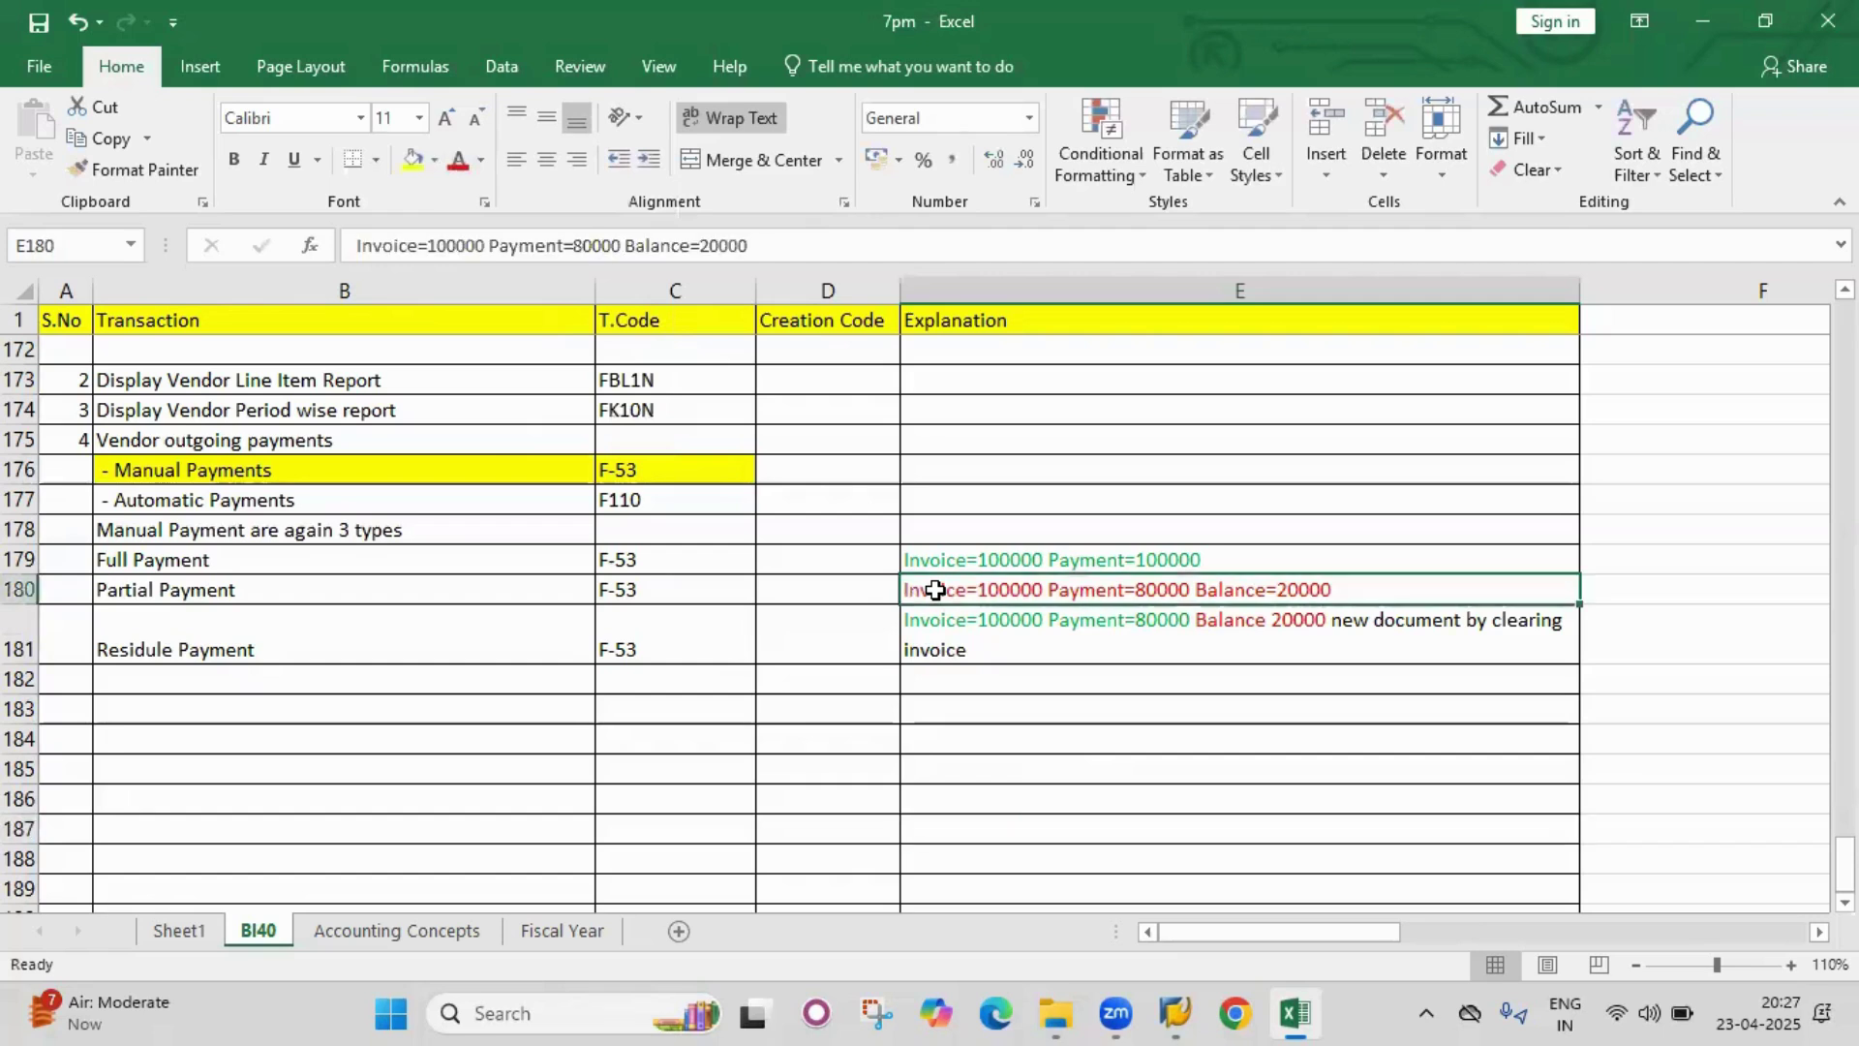
{"action": "double_click", "coordinate": [909, 589]}
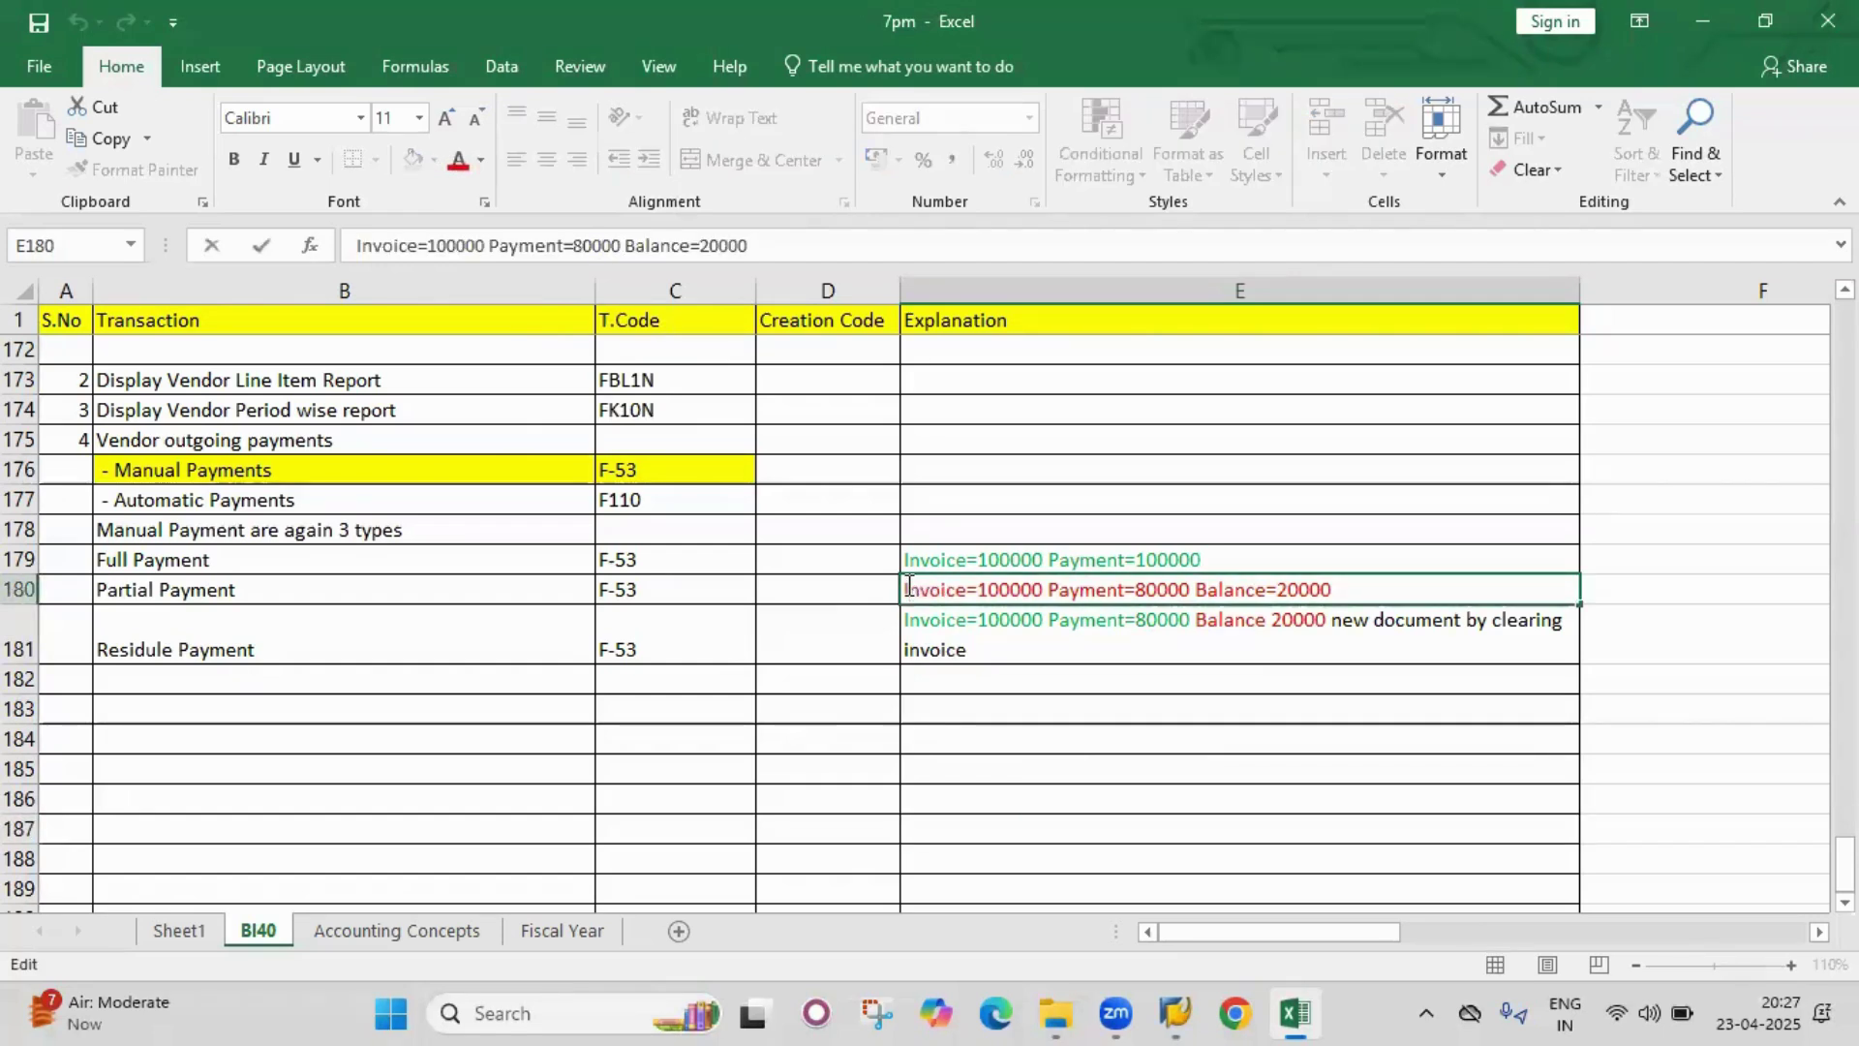
{"action": "left_click_drag", "start_coordinate": [909, 587], "coordinate": [1360, 601]}
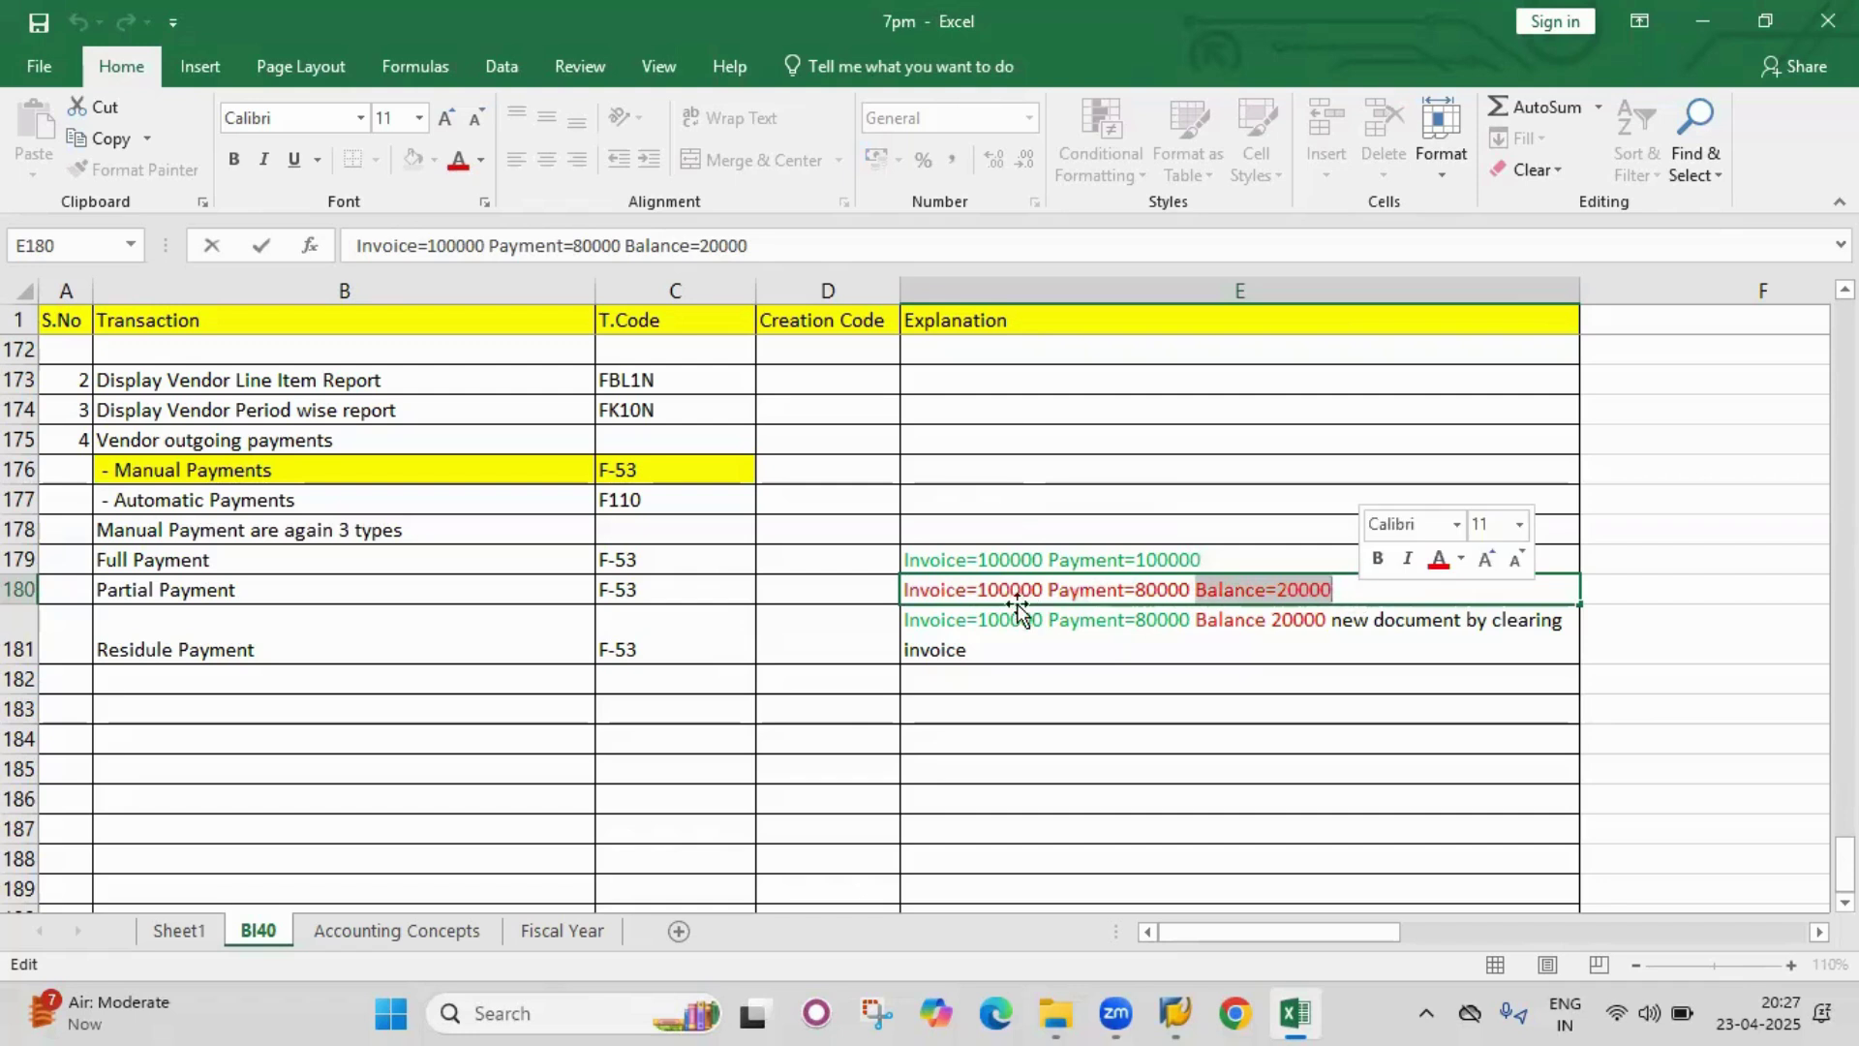
{"action": "left_click", "coordinate": [930, 616]}
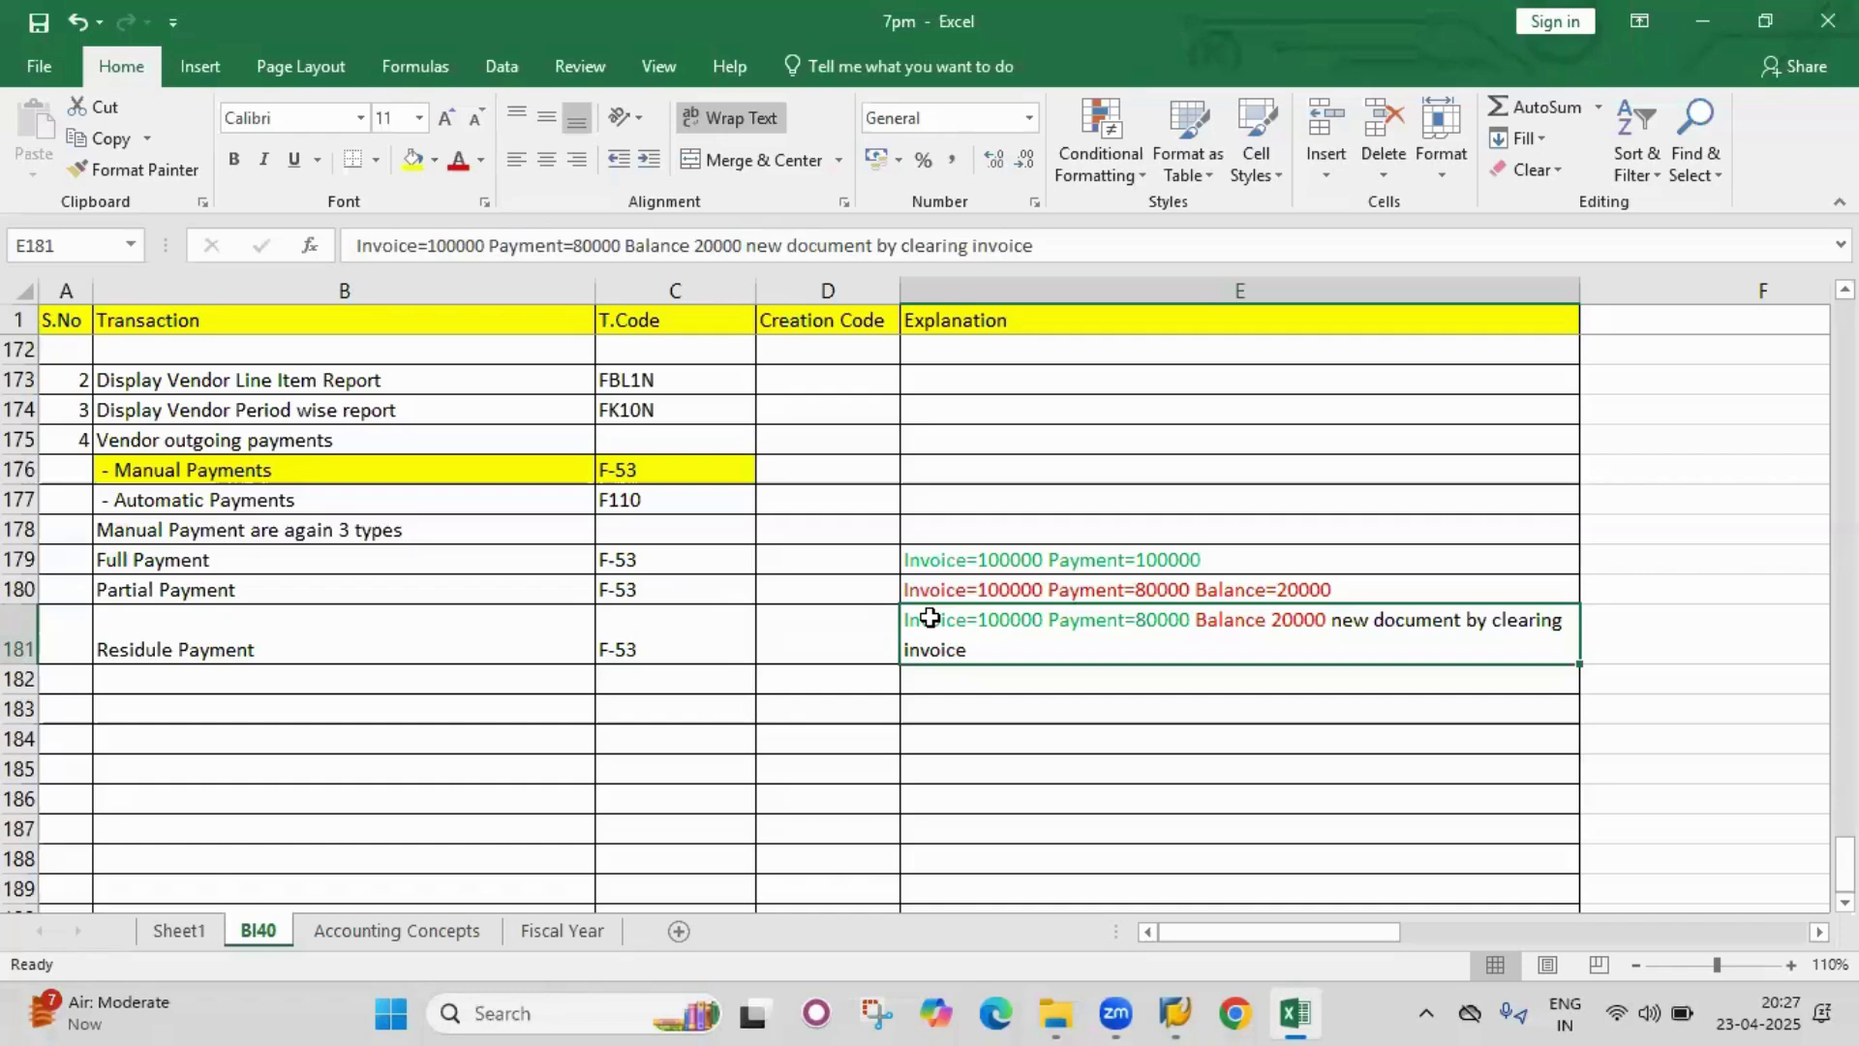
{"action": "double_click", "coordinate": [1213, 624]}
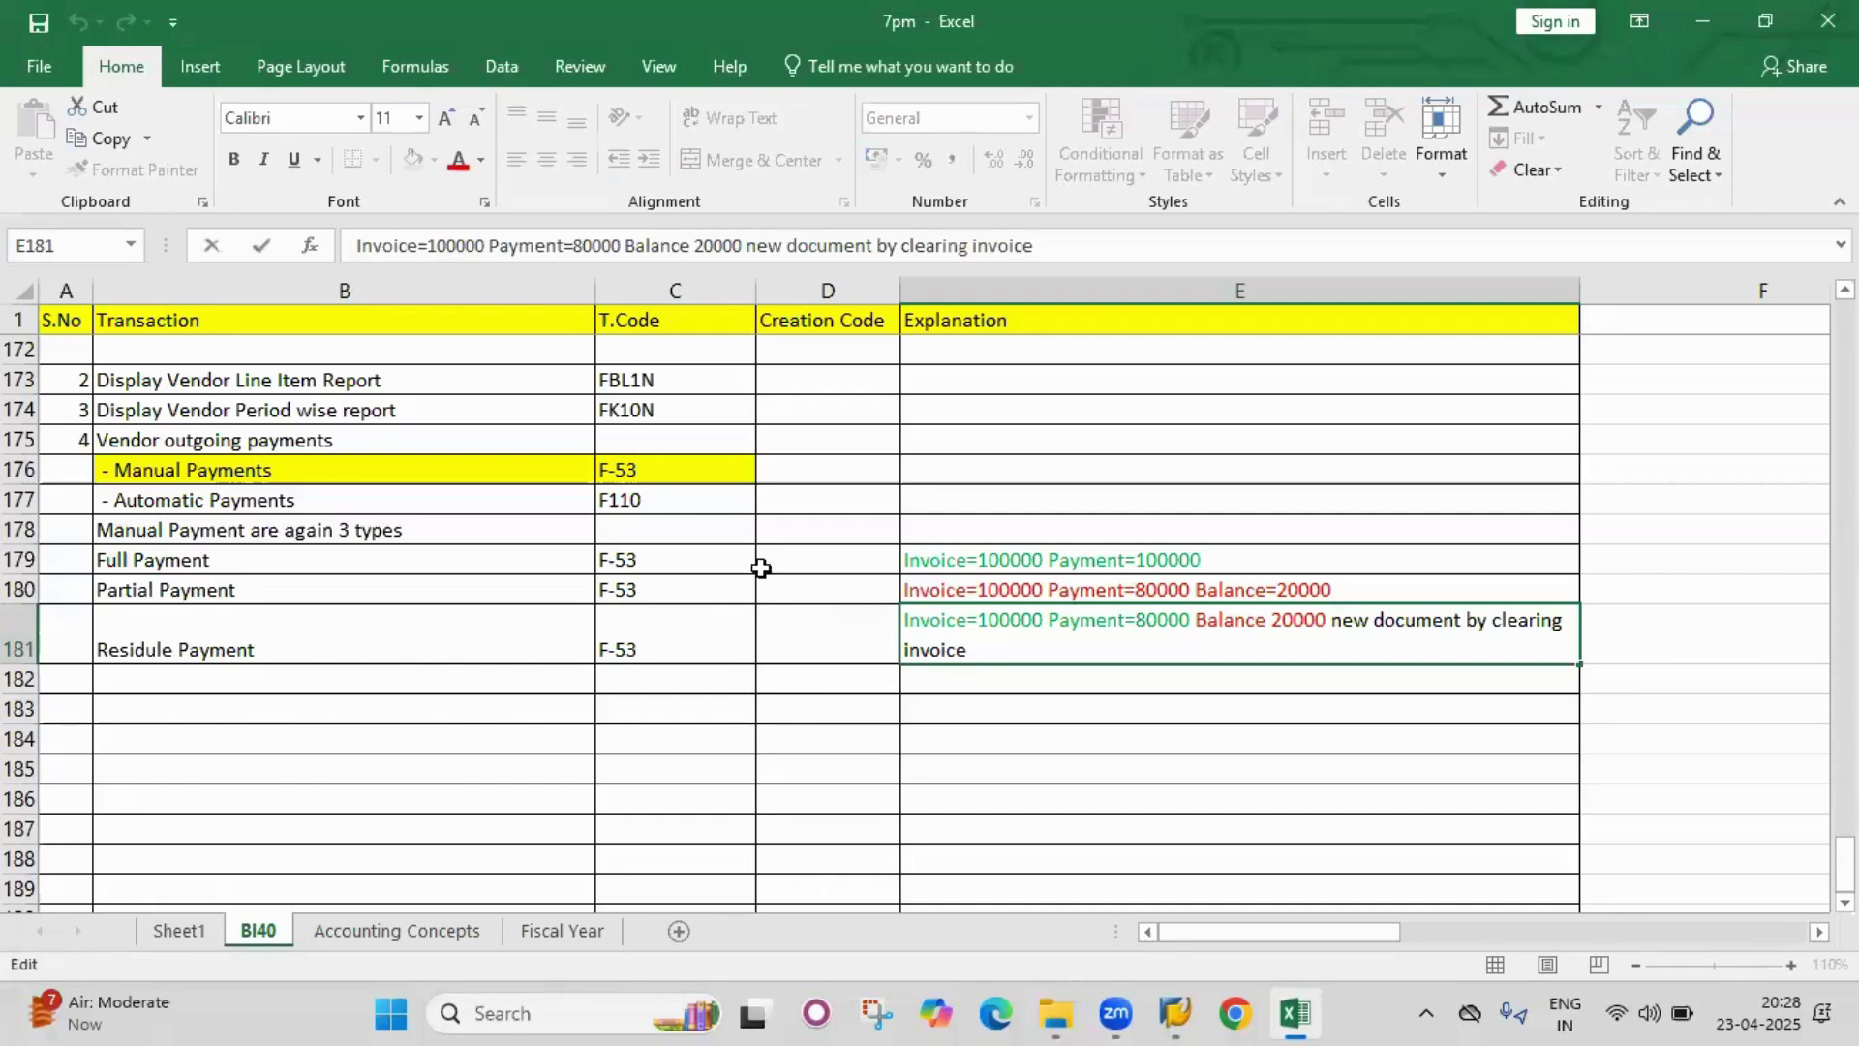
{"action": "left_click", "coordinate": [586, 593]}
{"action": "left_click_drag", "start_coordinate": [931, 608], "coordinate": [1055, 613]}
- Briefly bring SAP Easy Access forward, start a transaction code, then return to Excel
{"action": "left_click", "coordinate": [816, 643]}
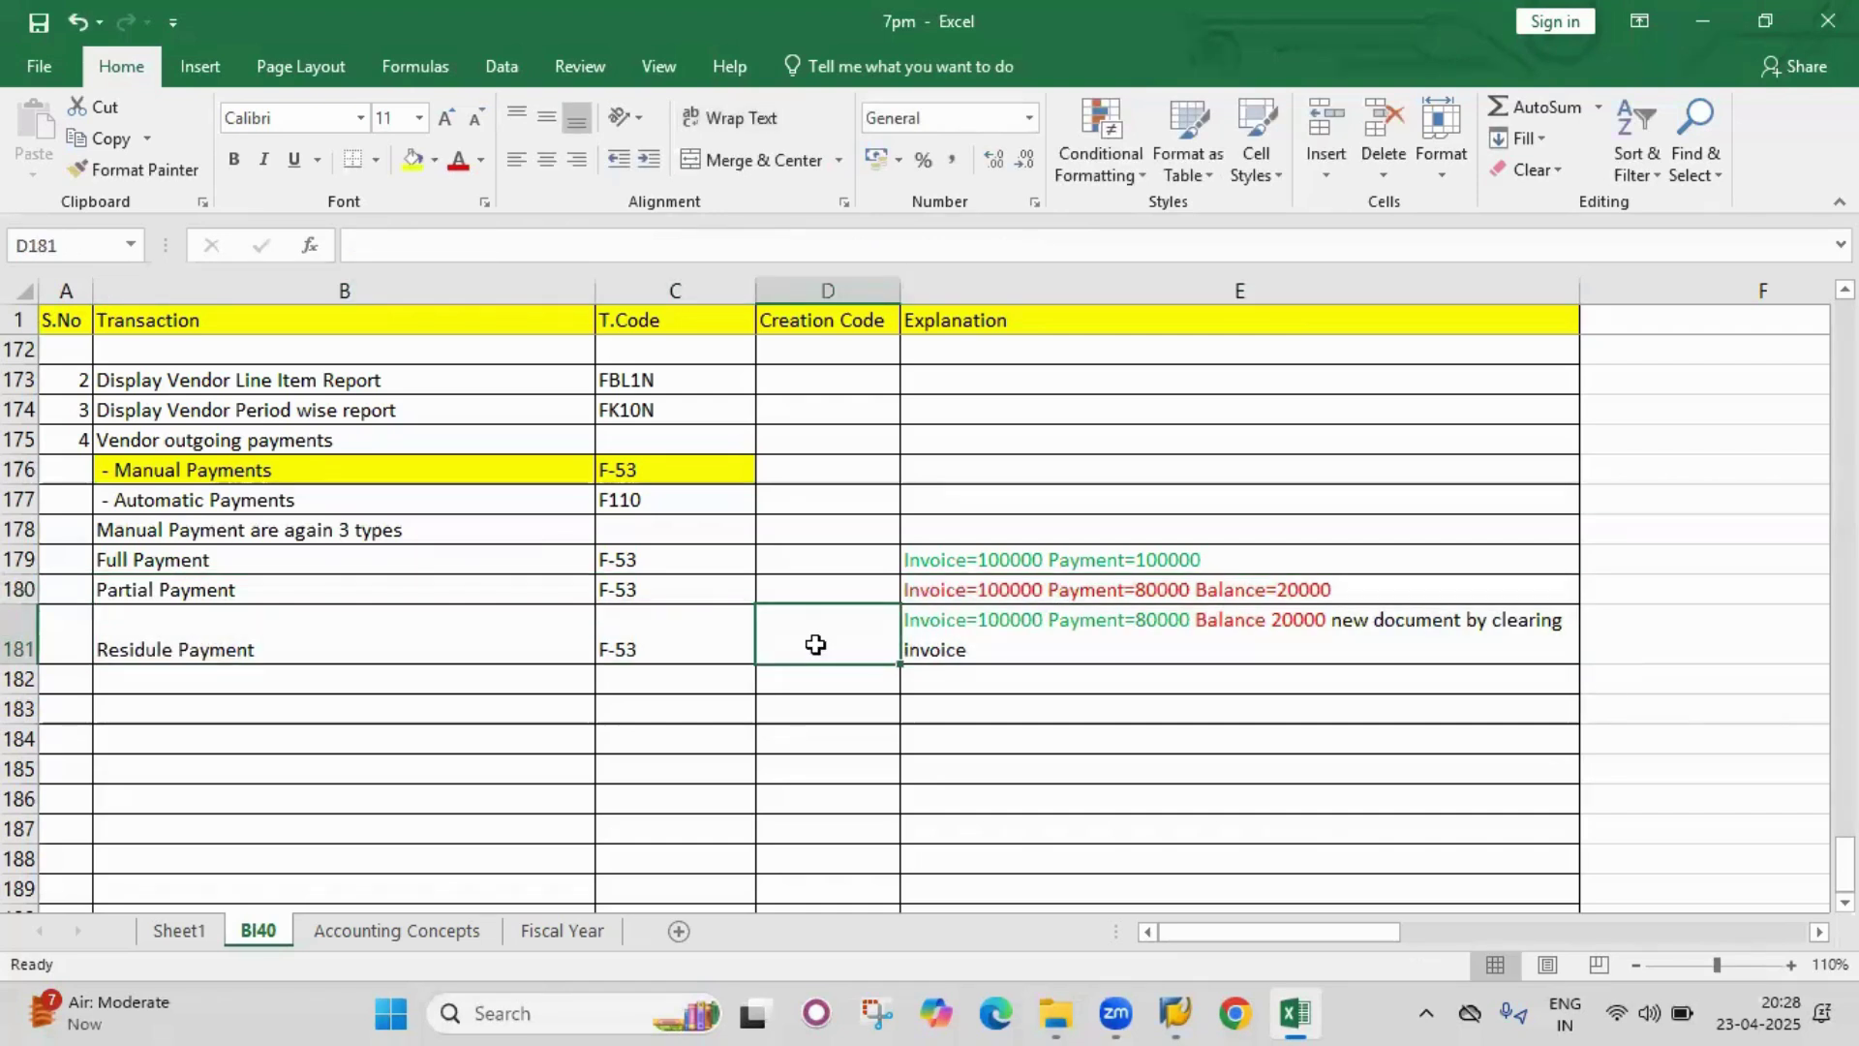
{"action": "mouse_move", "coordinate": [1189, 996]}
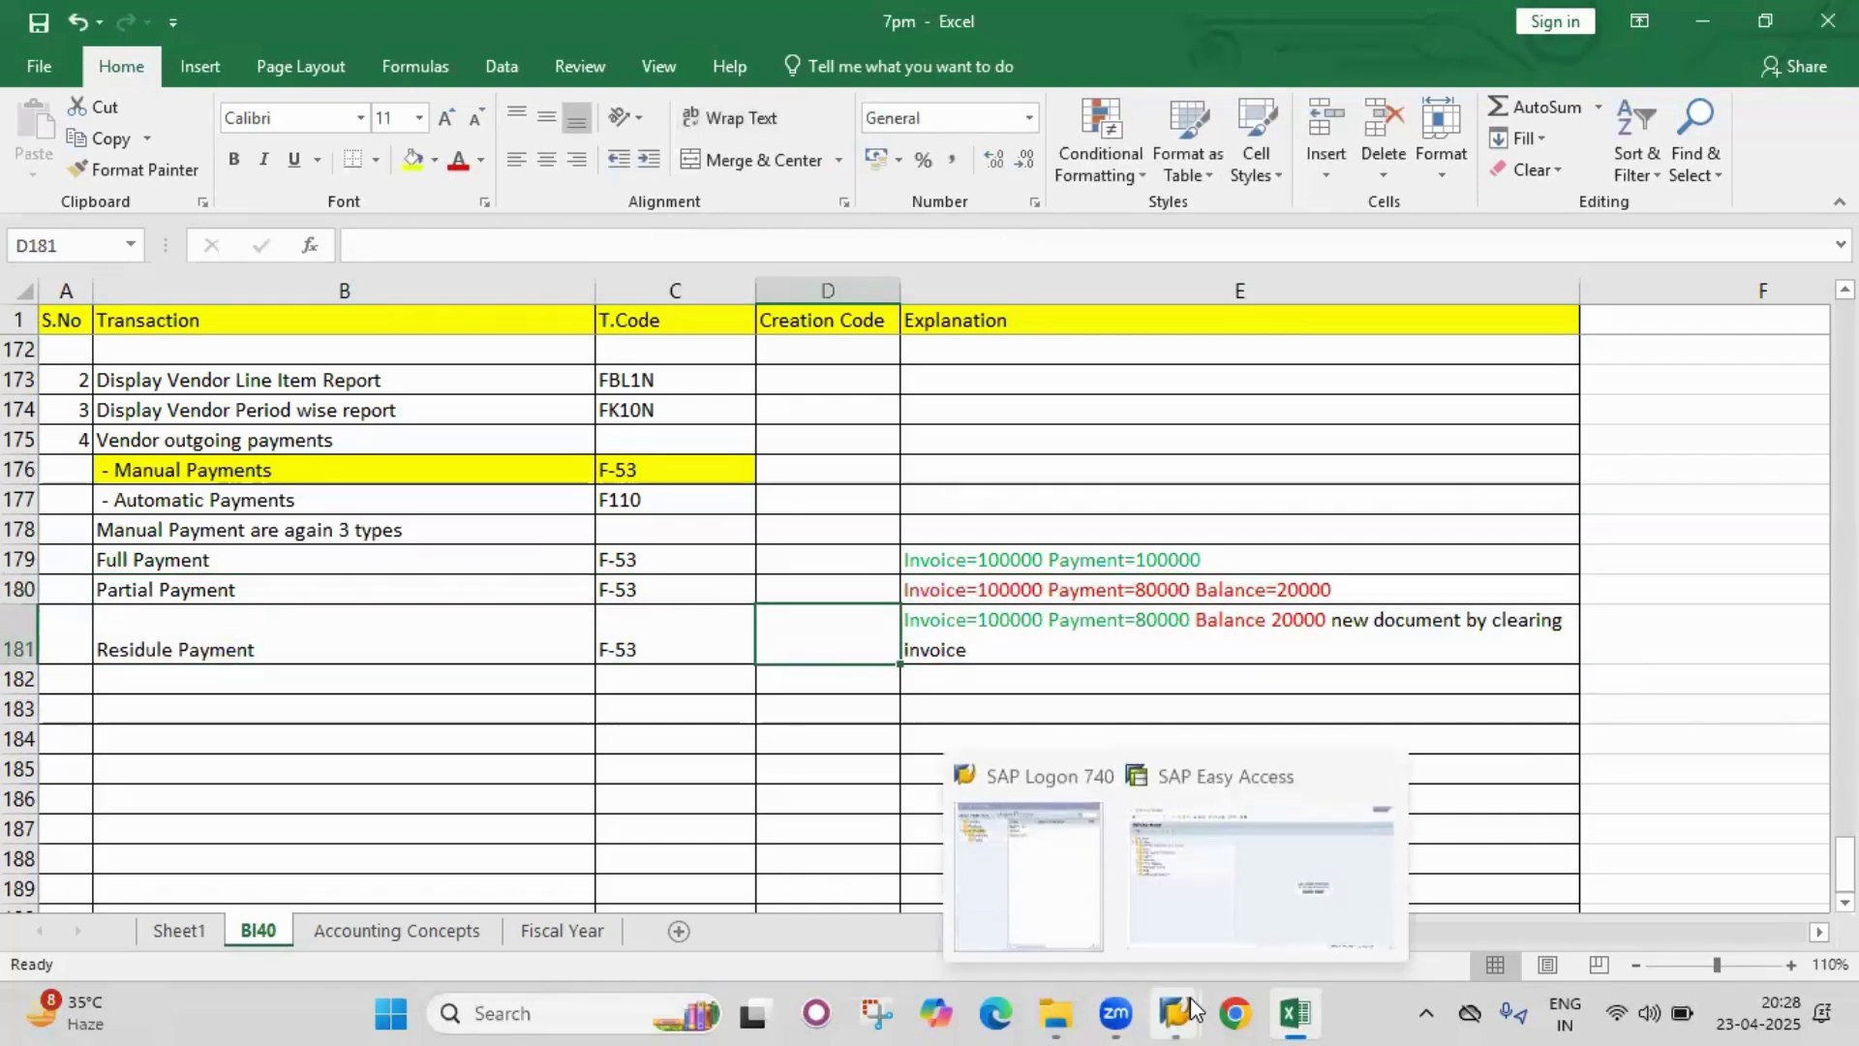
{"action": "left_click", "coordinate": [1204, 914]}
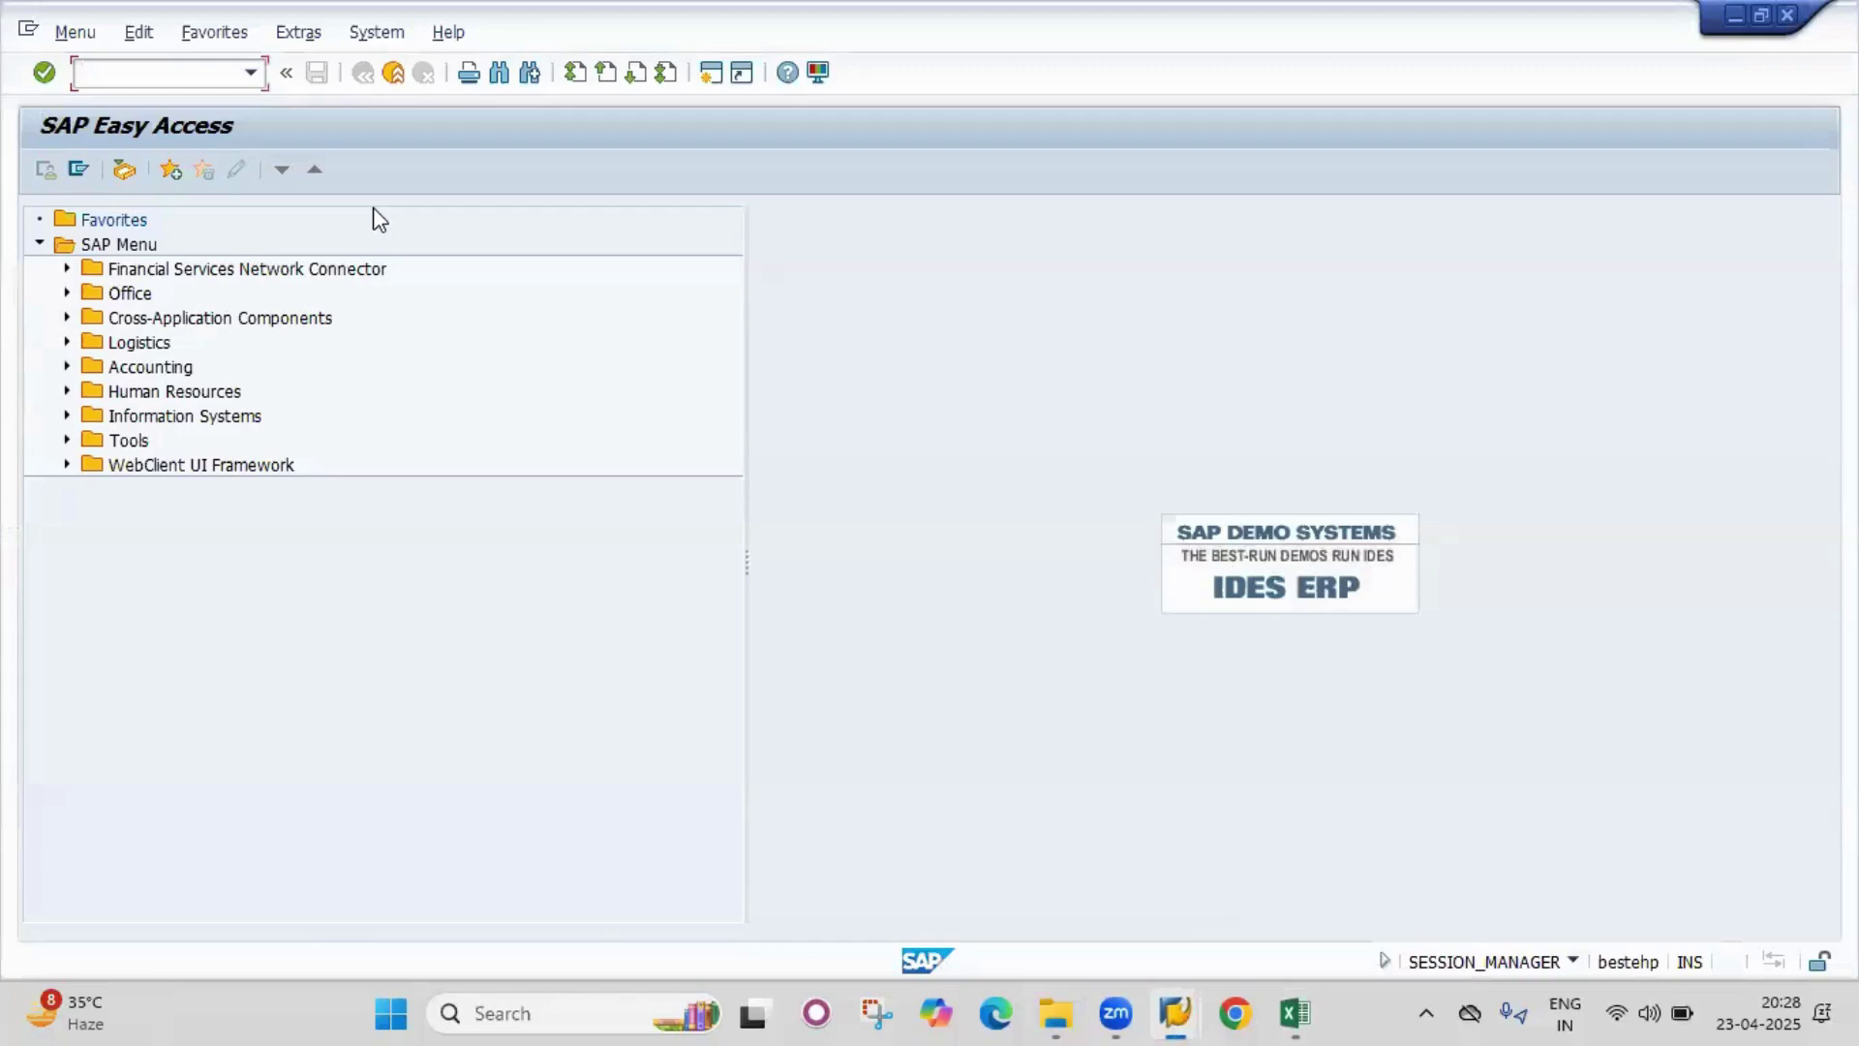
{"action": "type", "text": "f"}
{"action": "key", "text": "alt+Tab"}
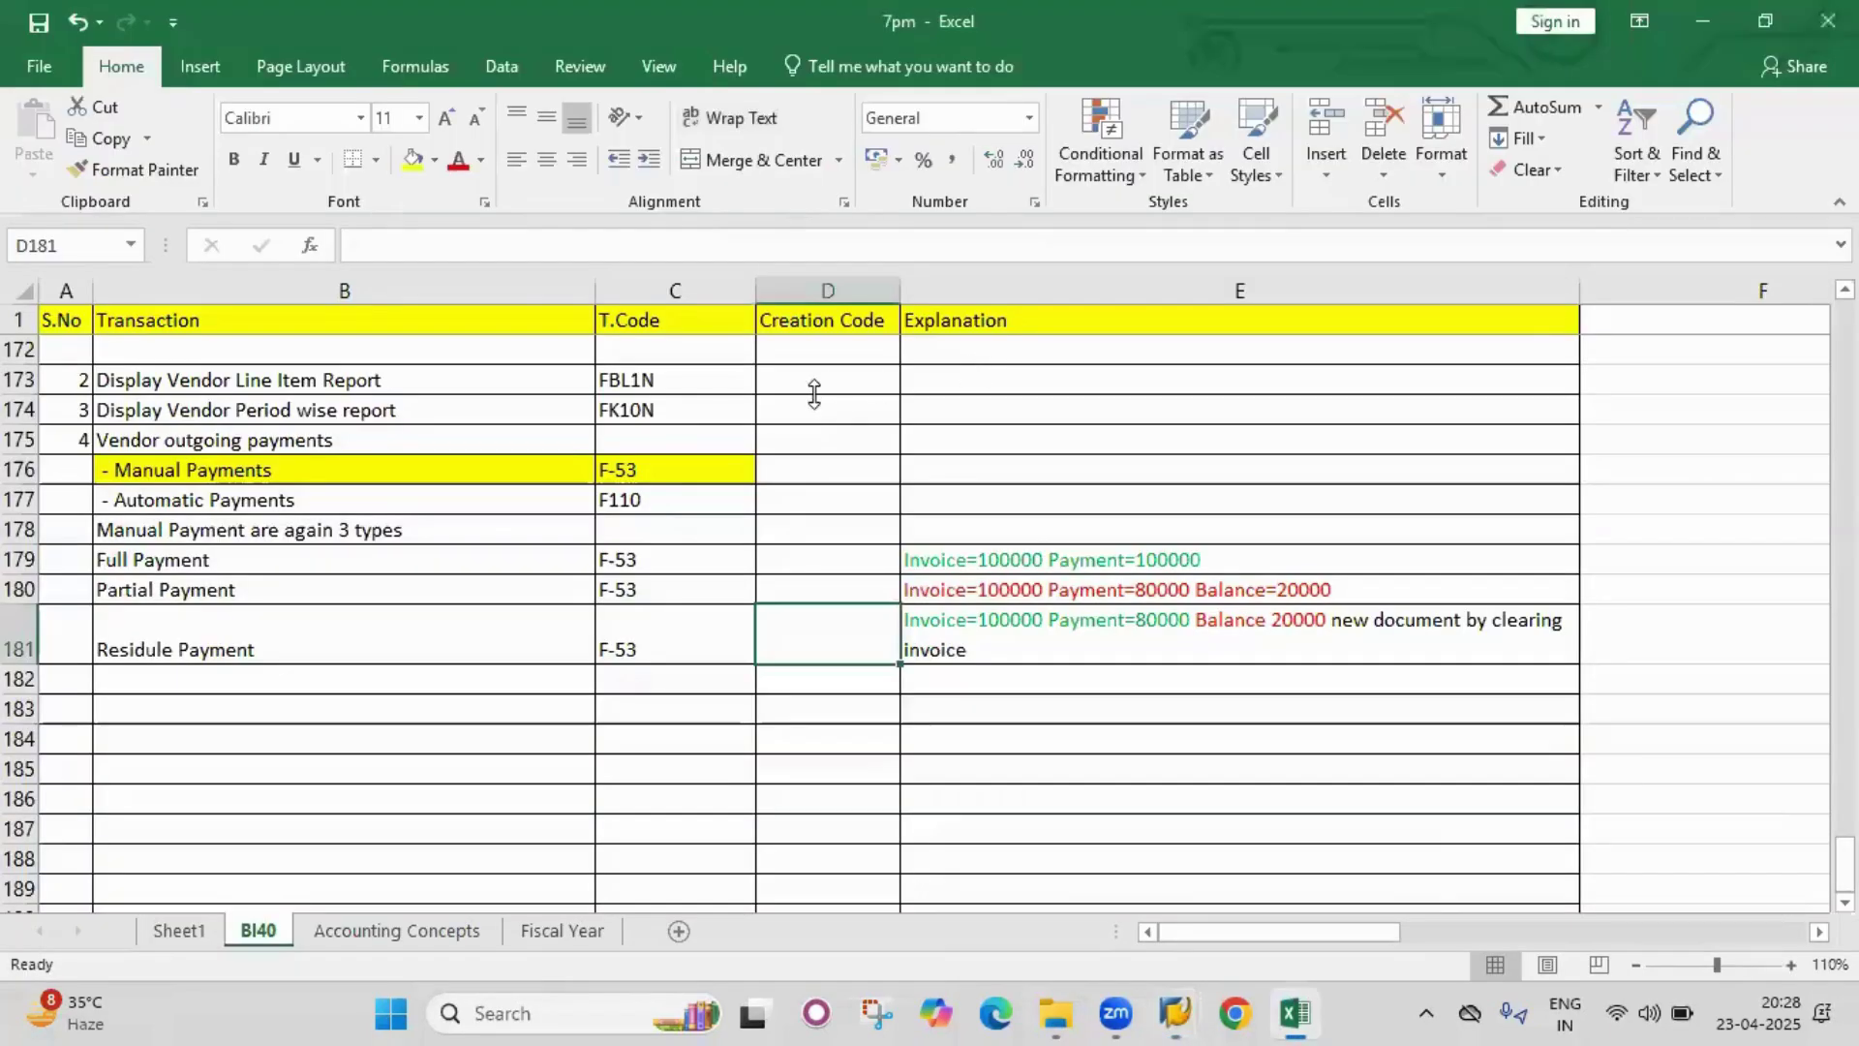
- Go over the code and explanation of the Full, Partial and Residue rows, then switch to SAP
{"action": "left_click_drag", "start_coordinate": [678, 560], "coordinate": [979, 553]}
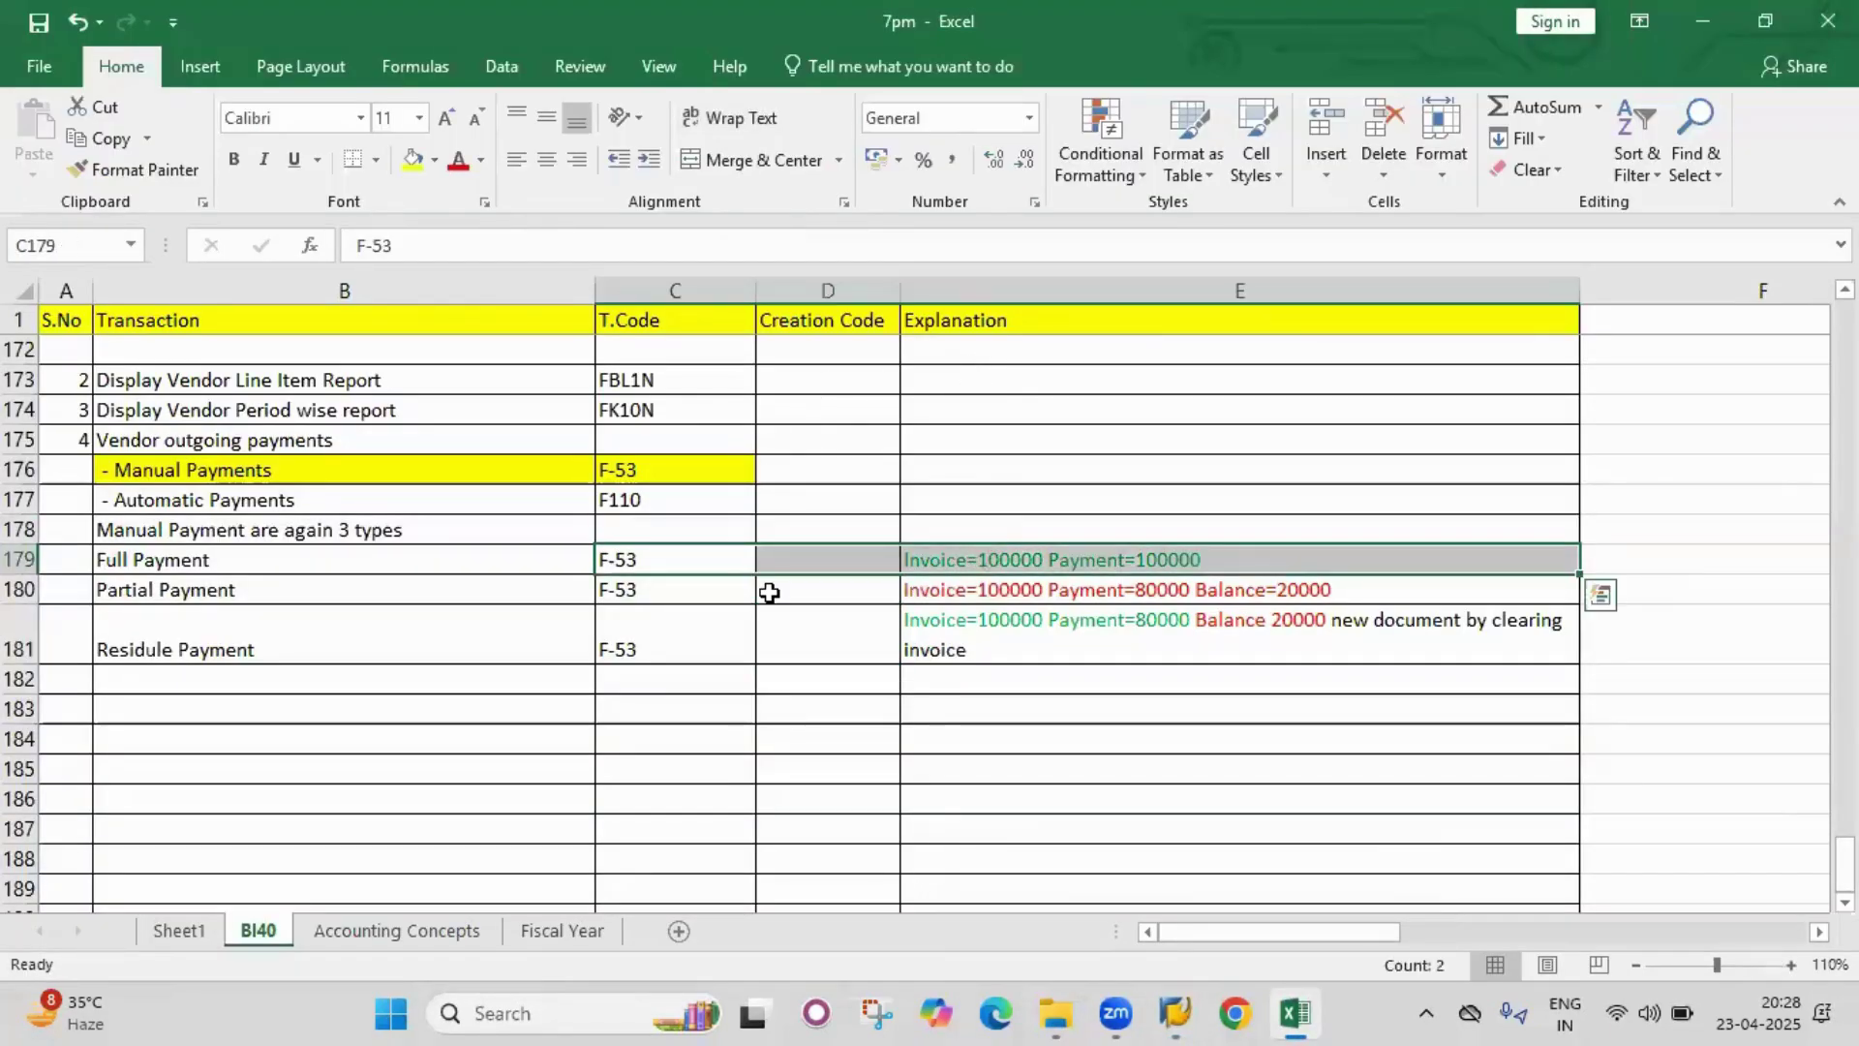
{"action": "left_click_drag", "start_coordinate": [697, 588], "coordinate": [956, 588]}
{"action": "left_click_drag", "start_coordinate": [713, 635], "coordinate": [968, 634]}
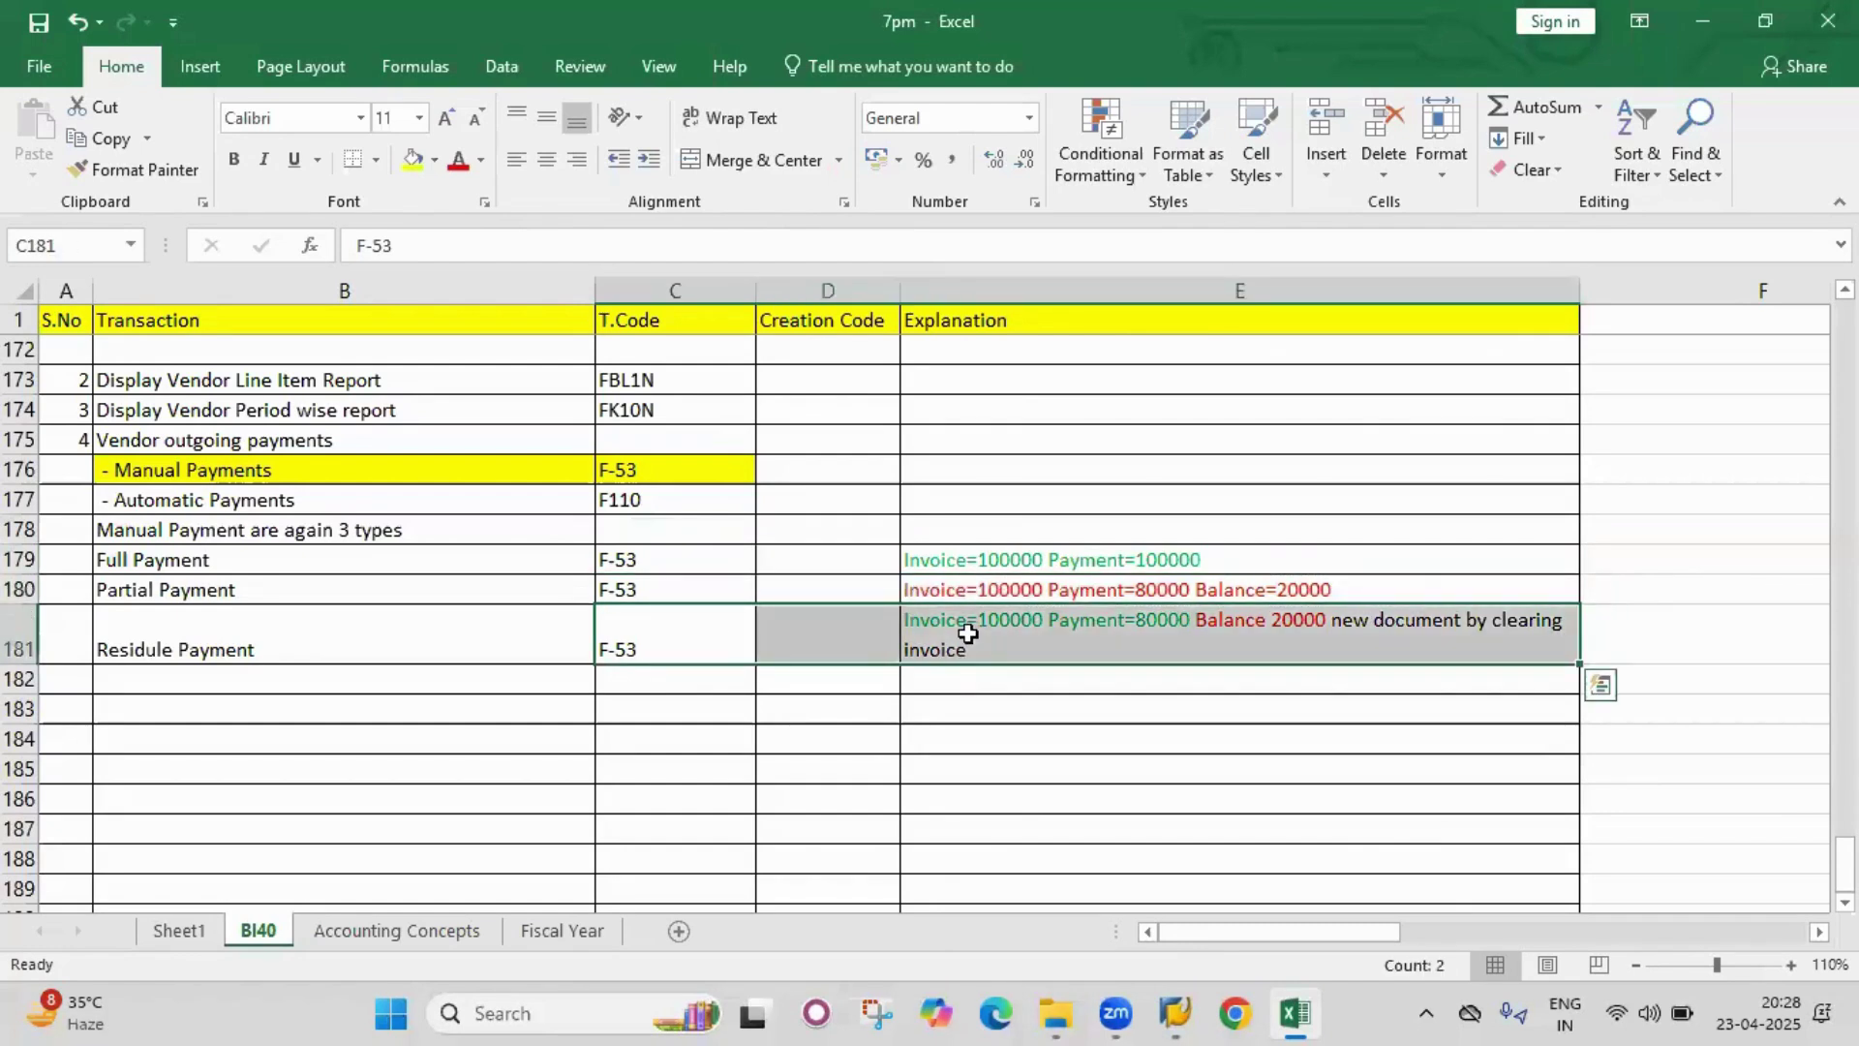
{"action": "key", "text": "alt+Tab"}
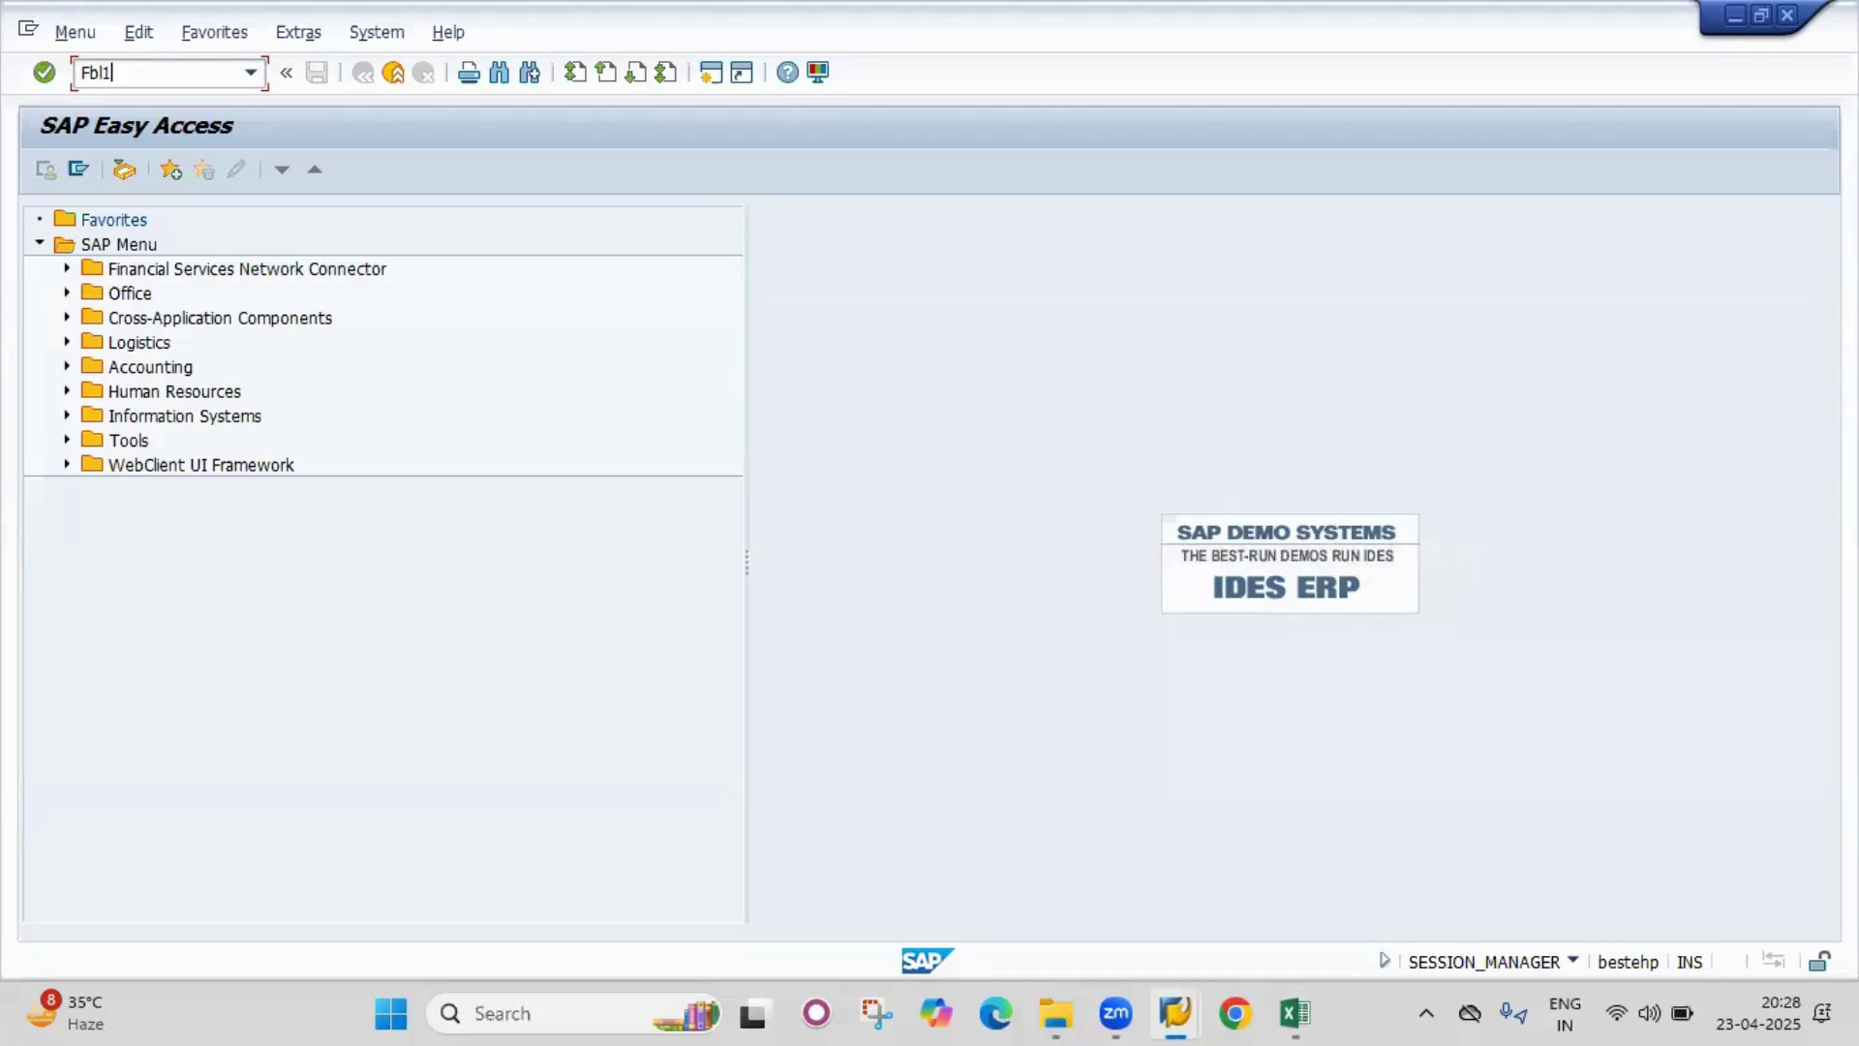
{"action": "key", "text": "Return"}
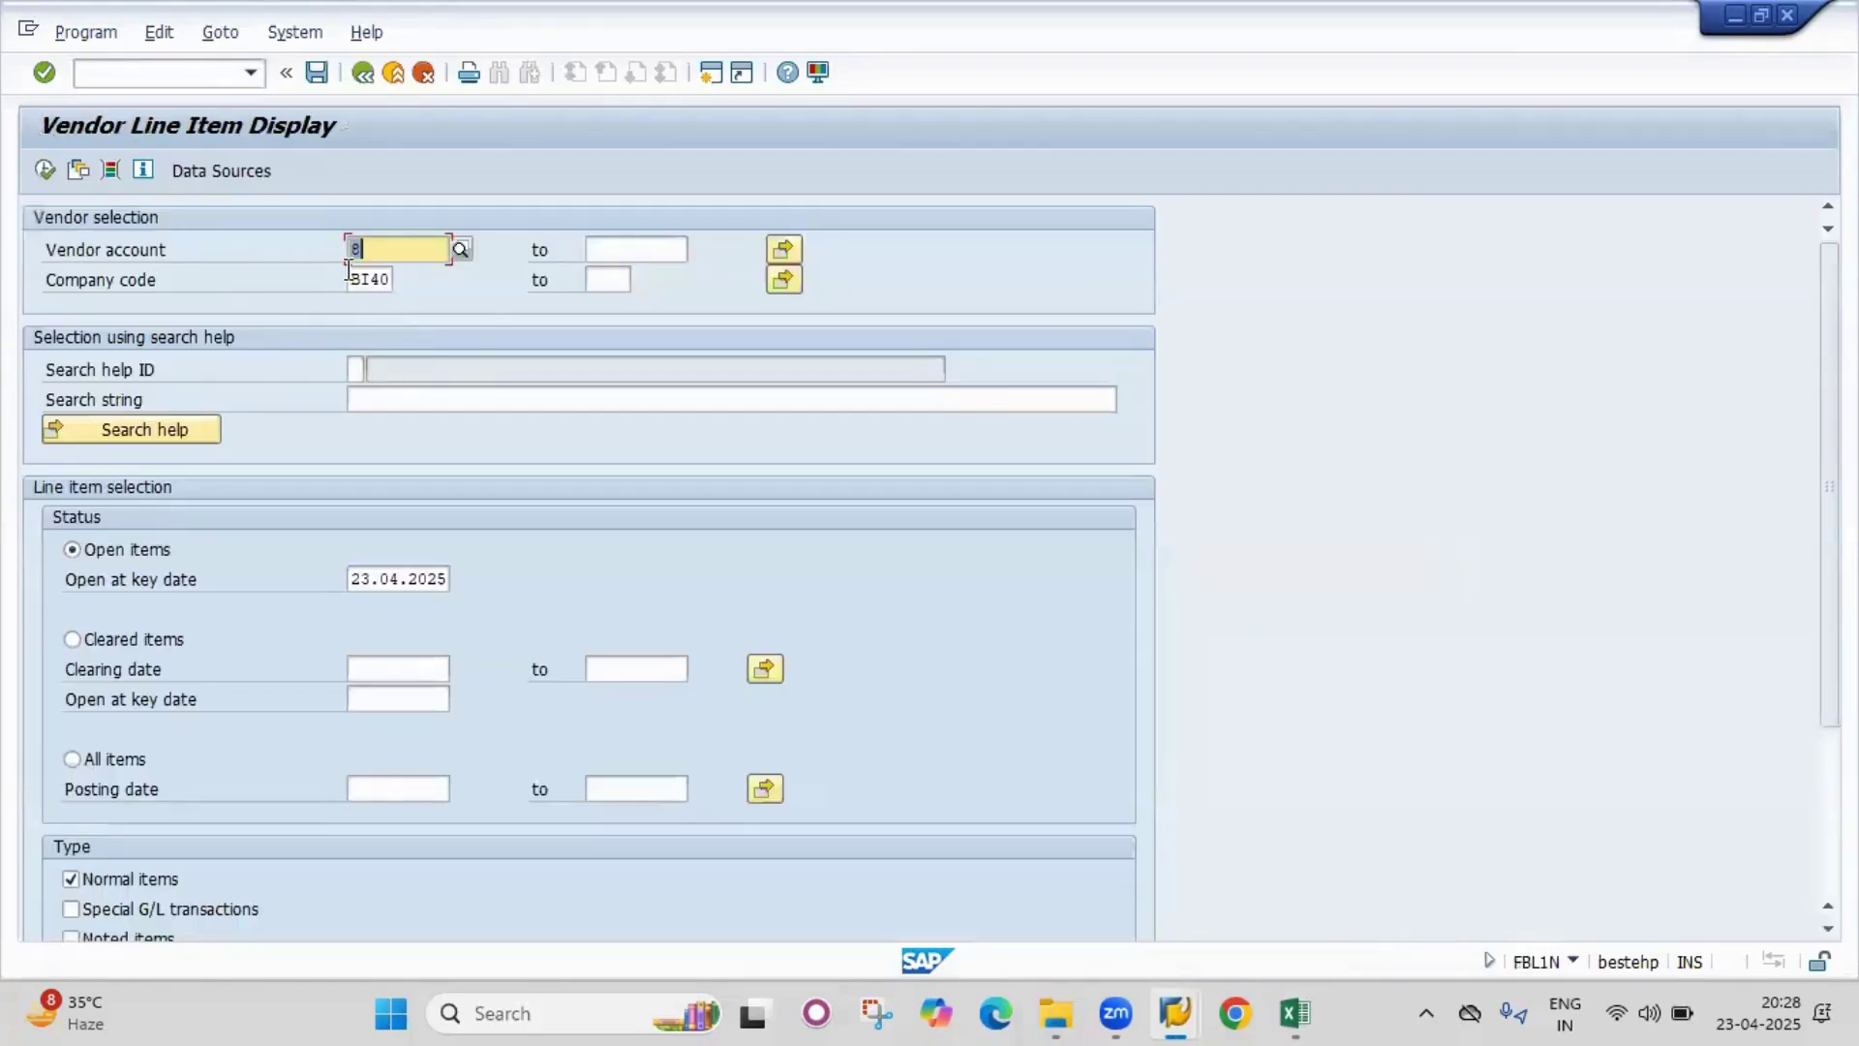
{"action": "key", "text": "BackSpace"}
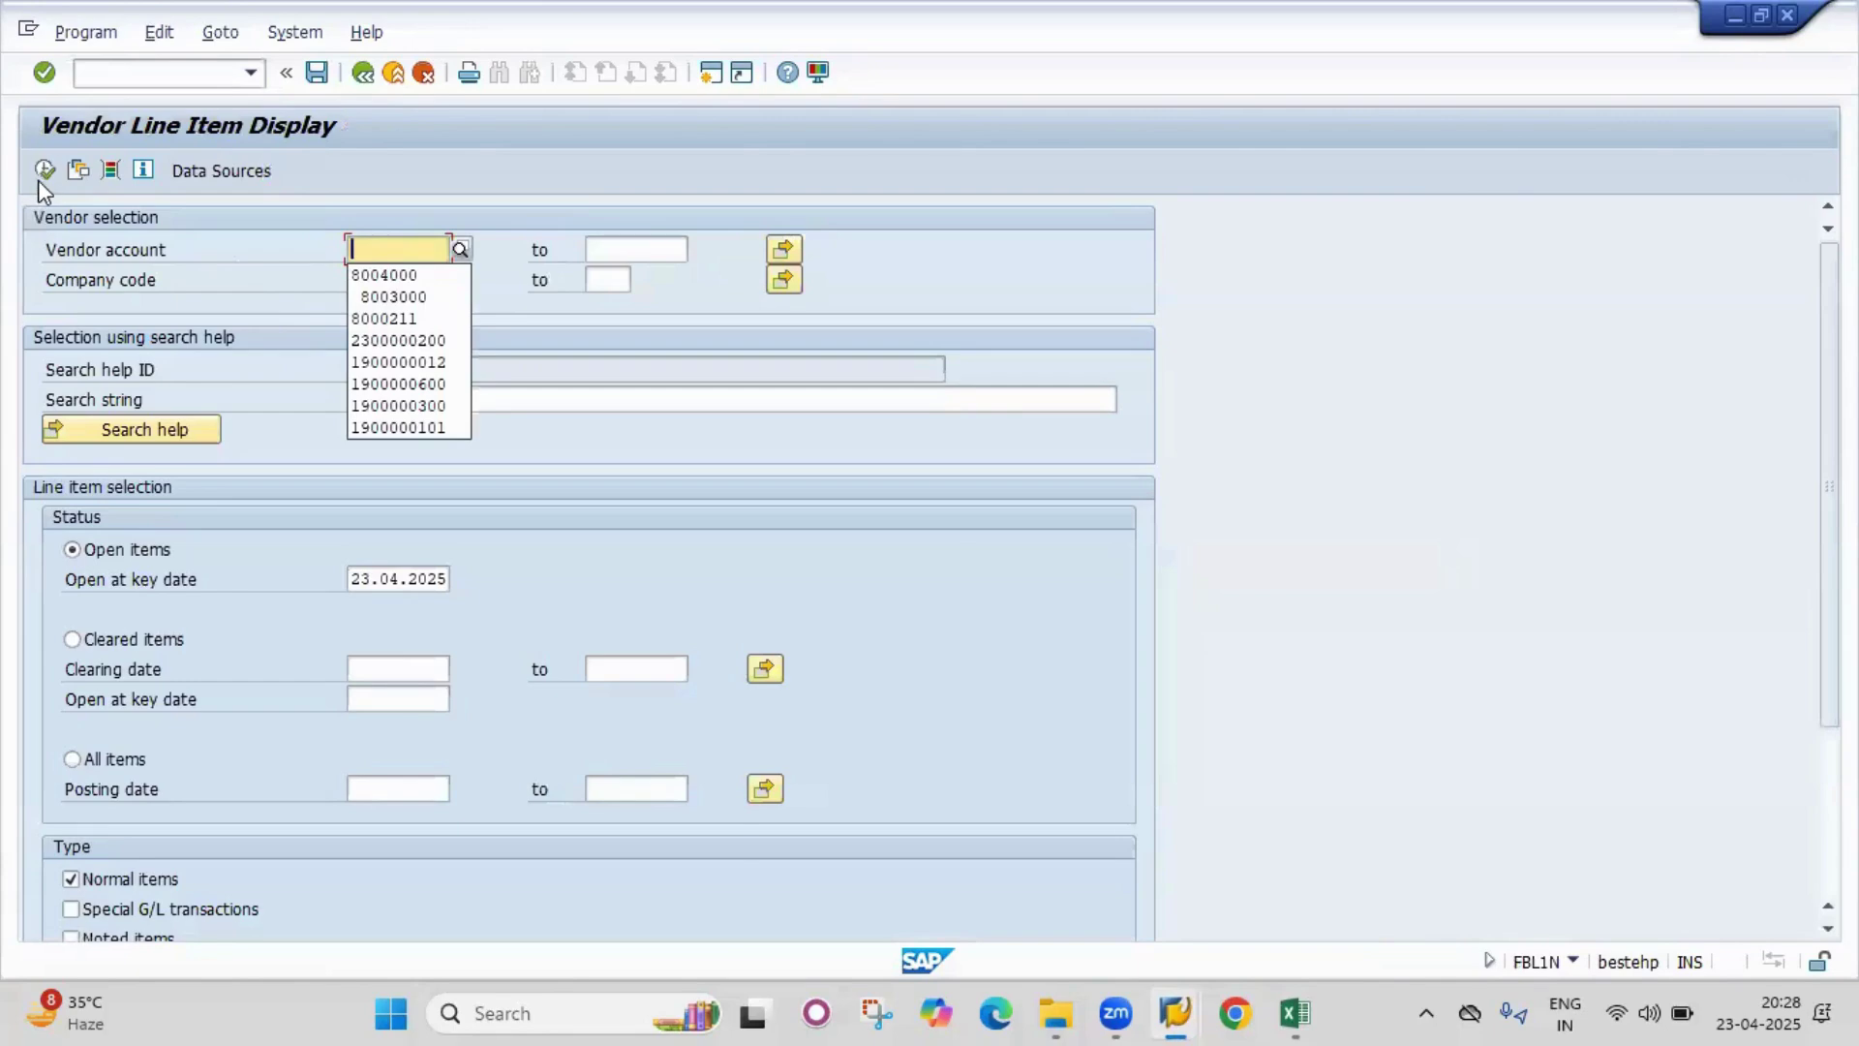
{"action": "left_click", "coordinate": [45, 171]}
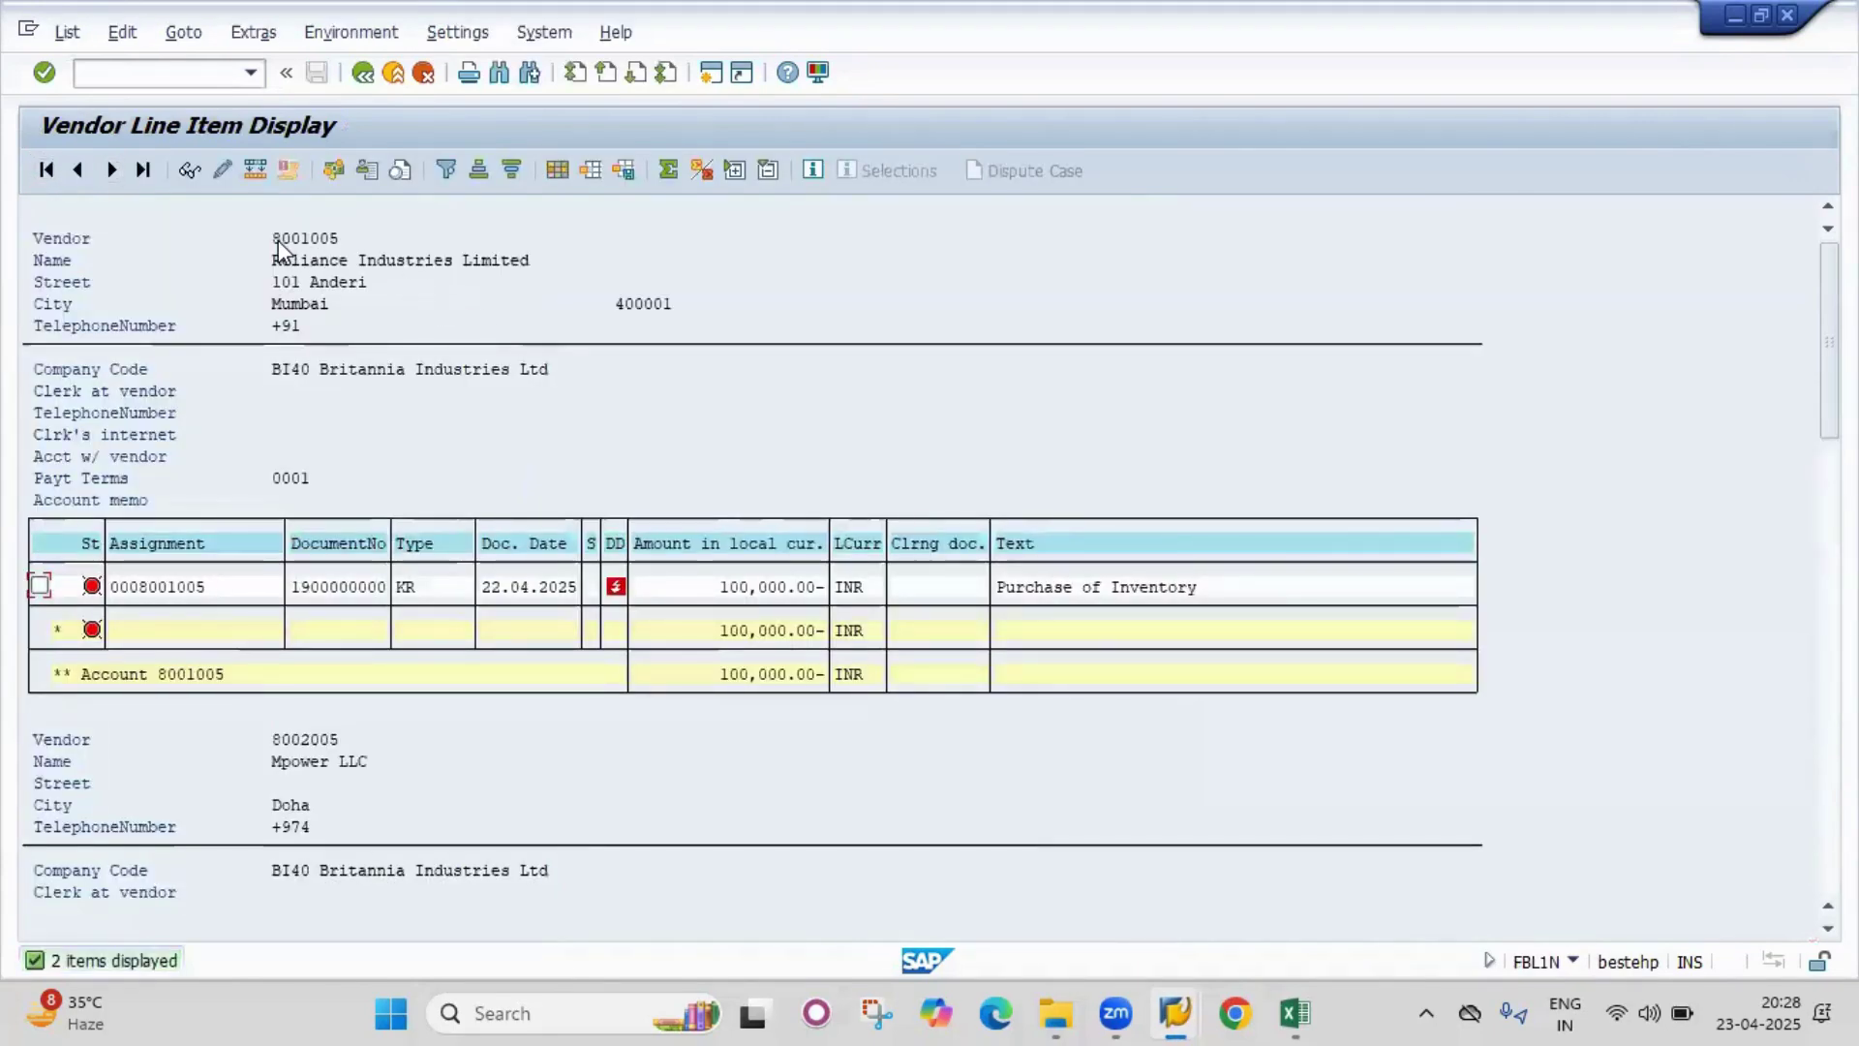
{"action": "left_click", "coordinate": [278, 242]}
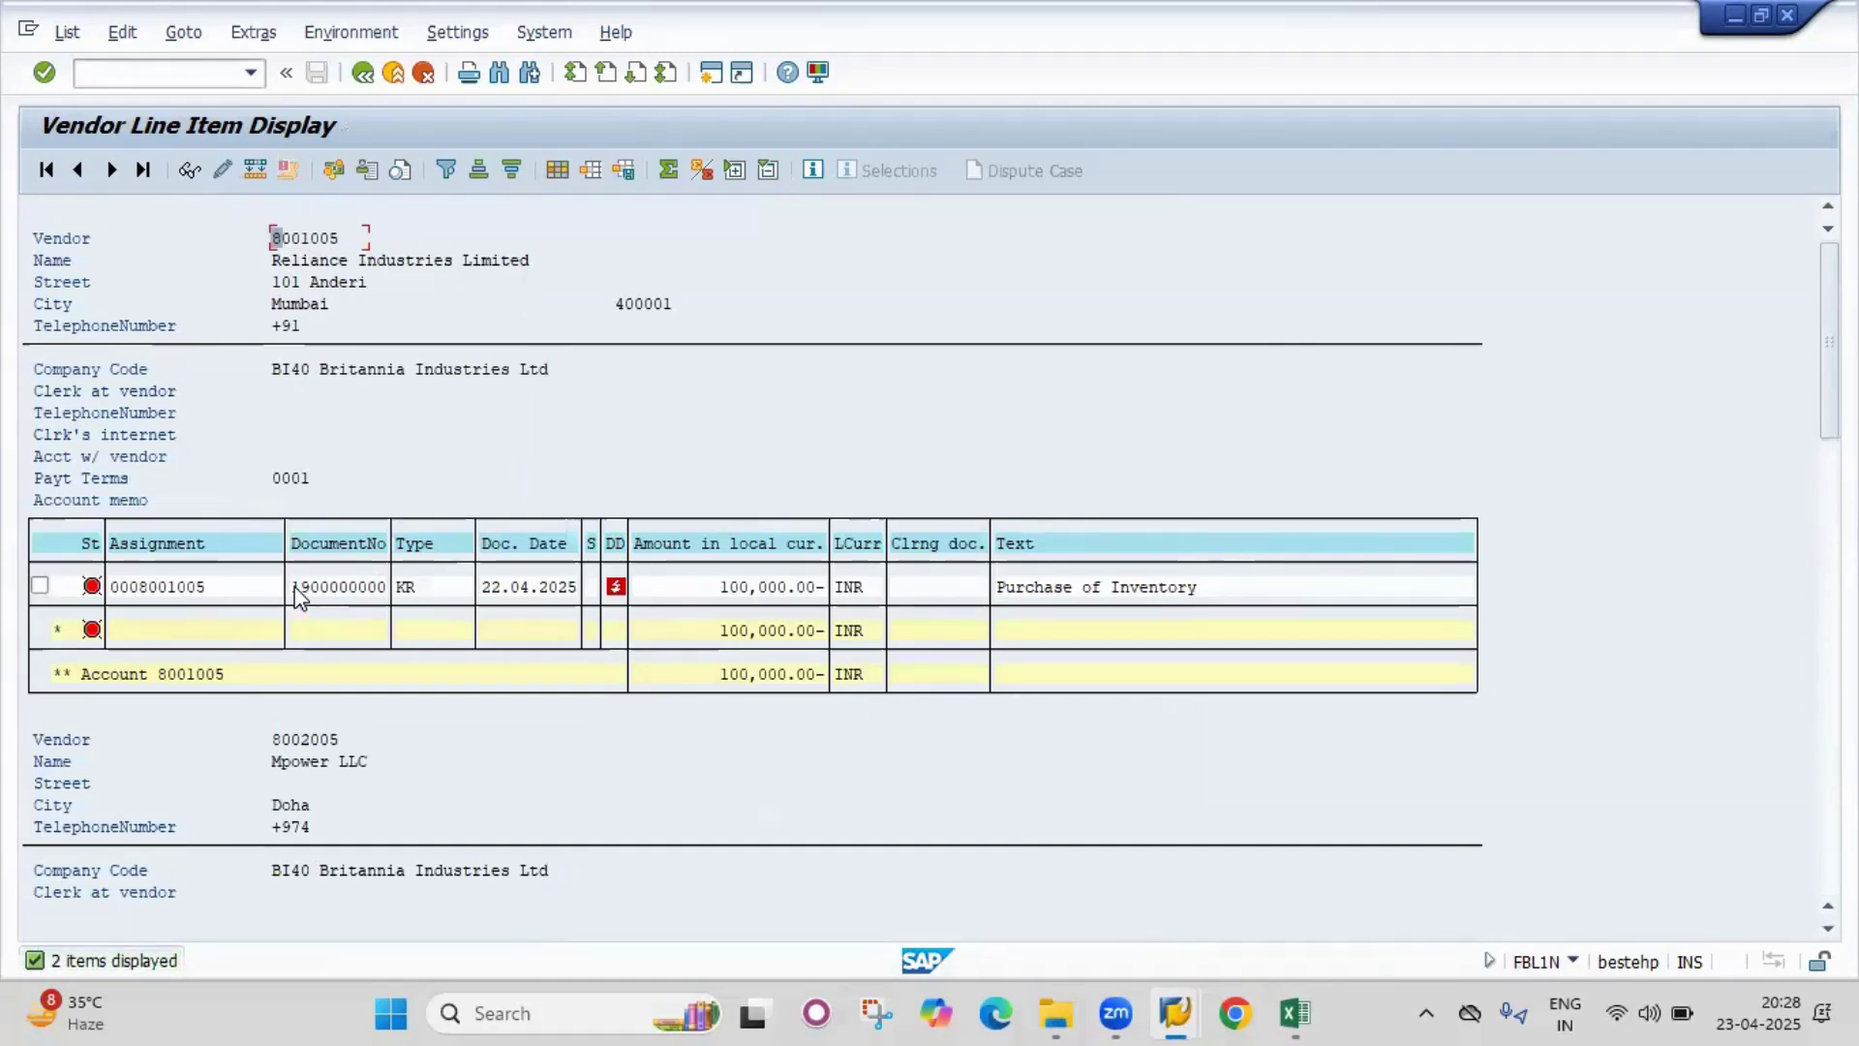
{"action": "left_click_drag", "start_coordinate": [292, 587], "coordinate": [871, 613]}
{"action": "key", "text": "ctrl+c"}
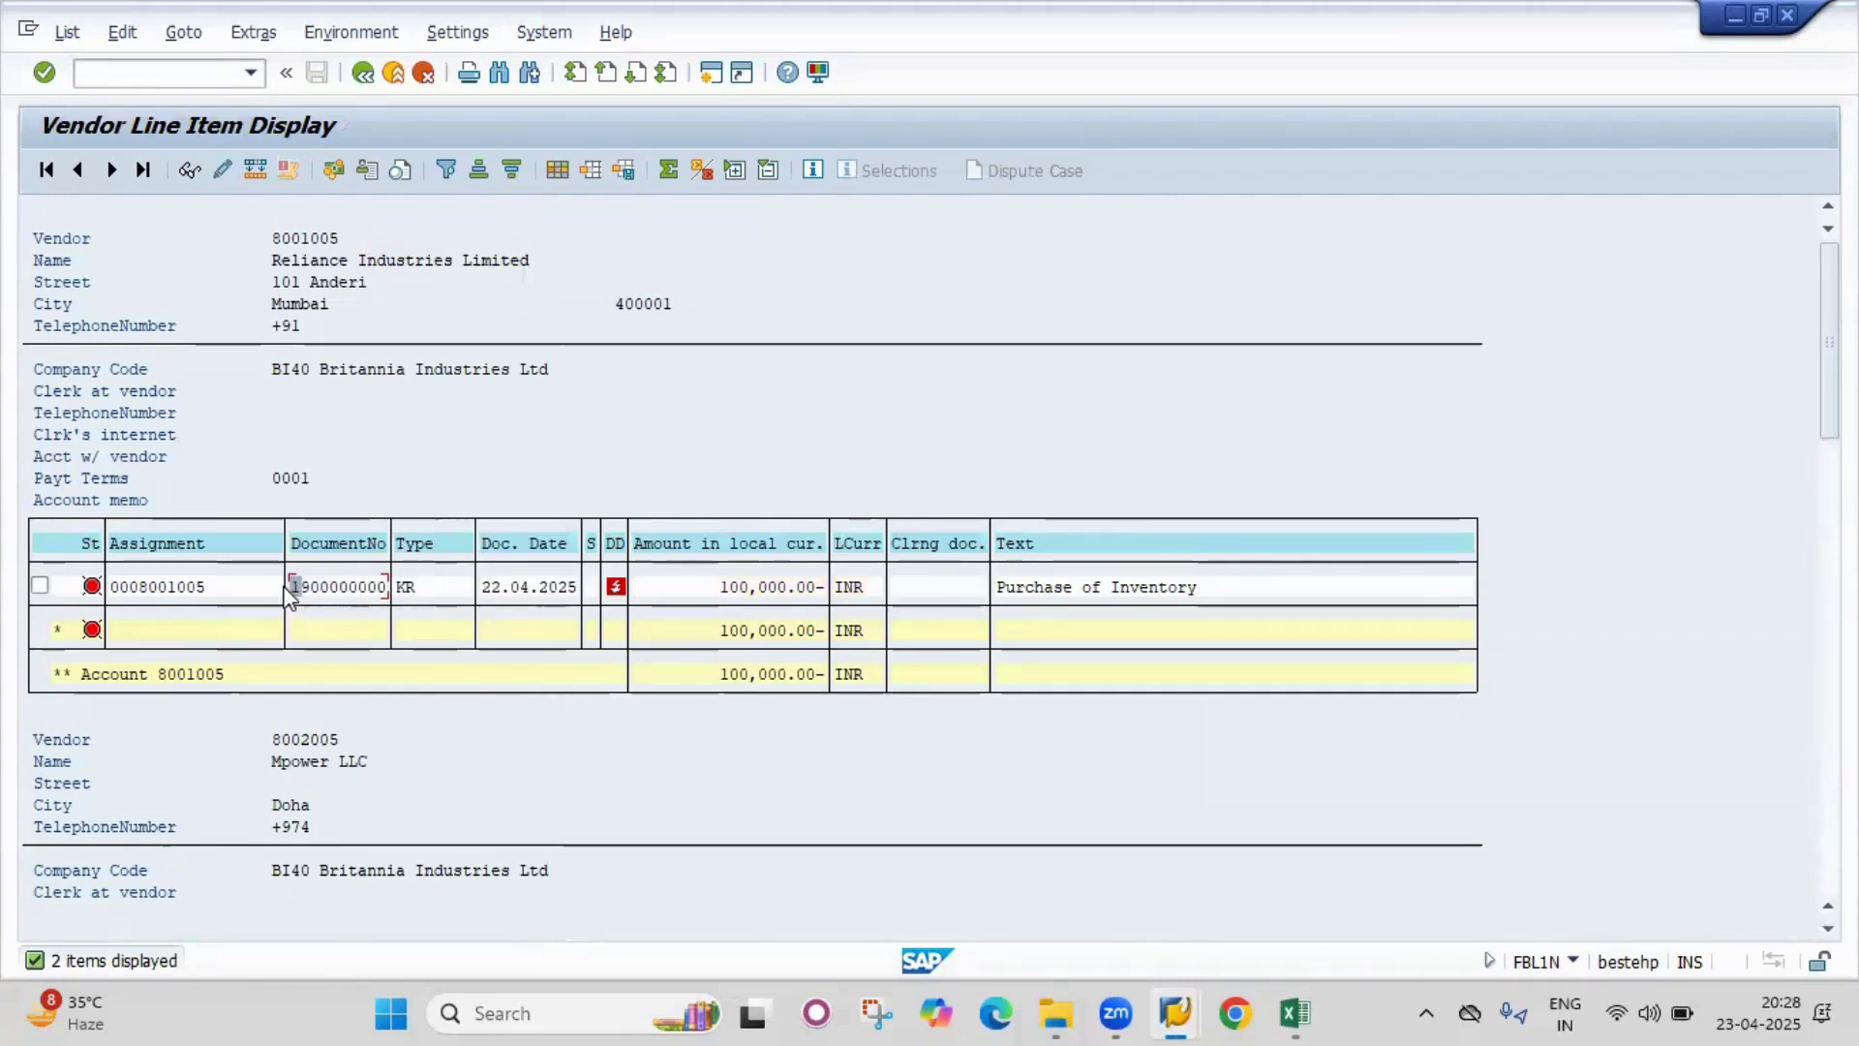
{"action": "left_click_drag", "start_coordinate": [287, 595], "coordinate": [397, 592]}
{"action": "key", "text": "ctrl+c"}
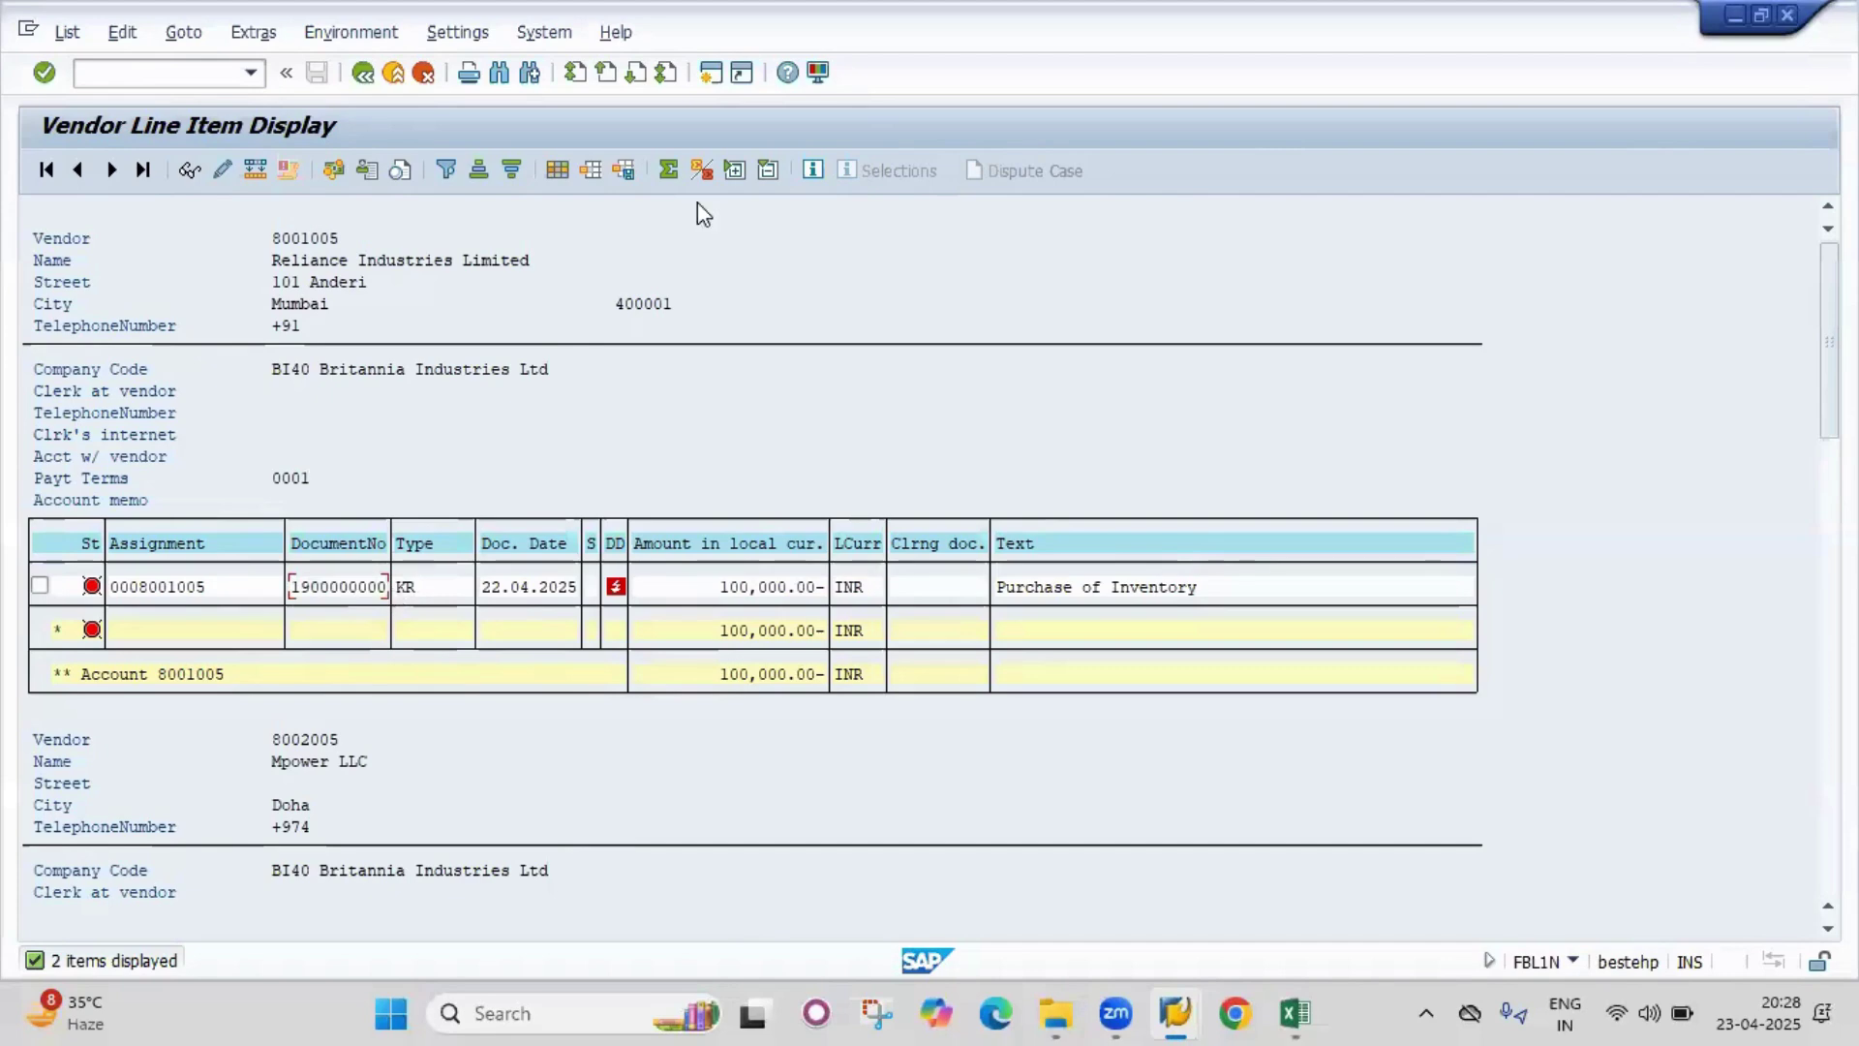
{"action": "key", "text": "F3"}
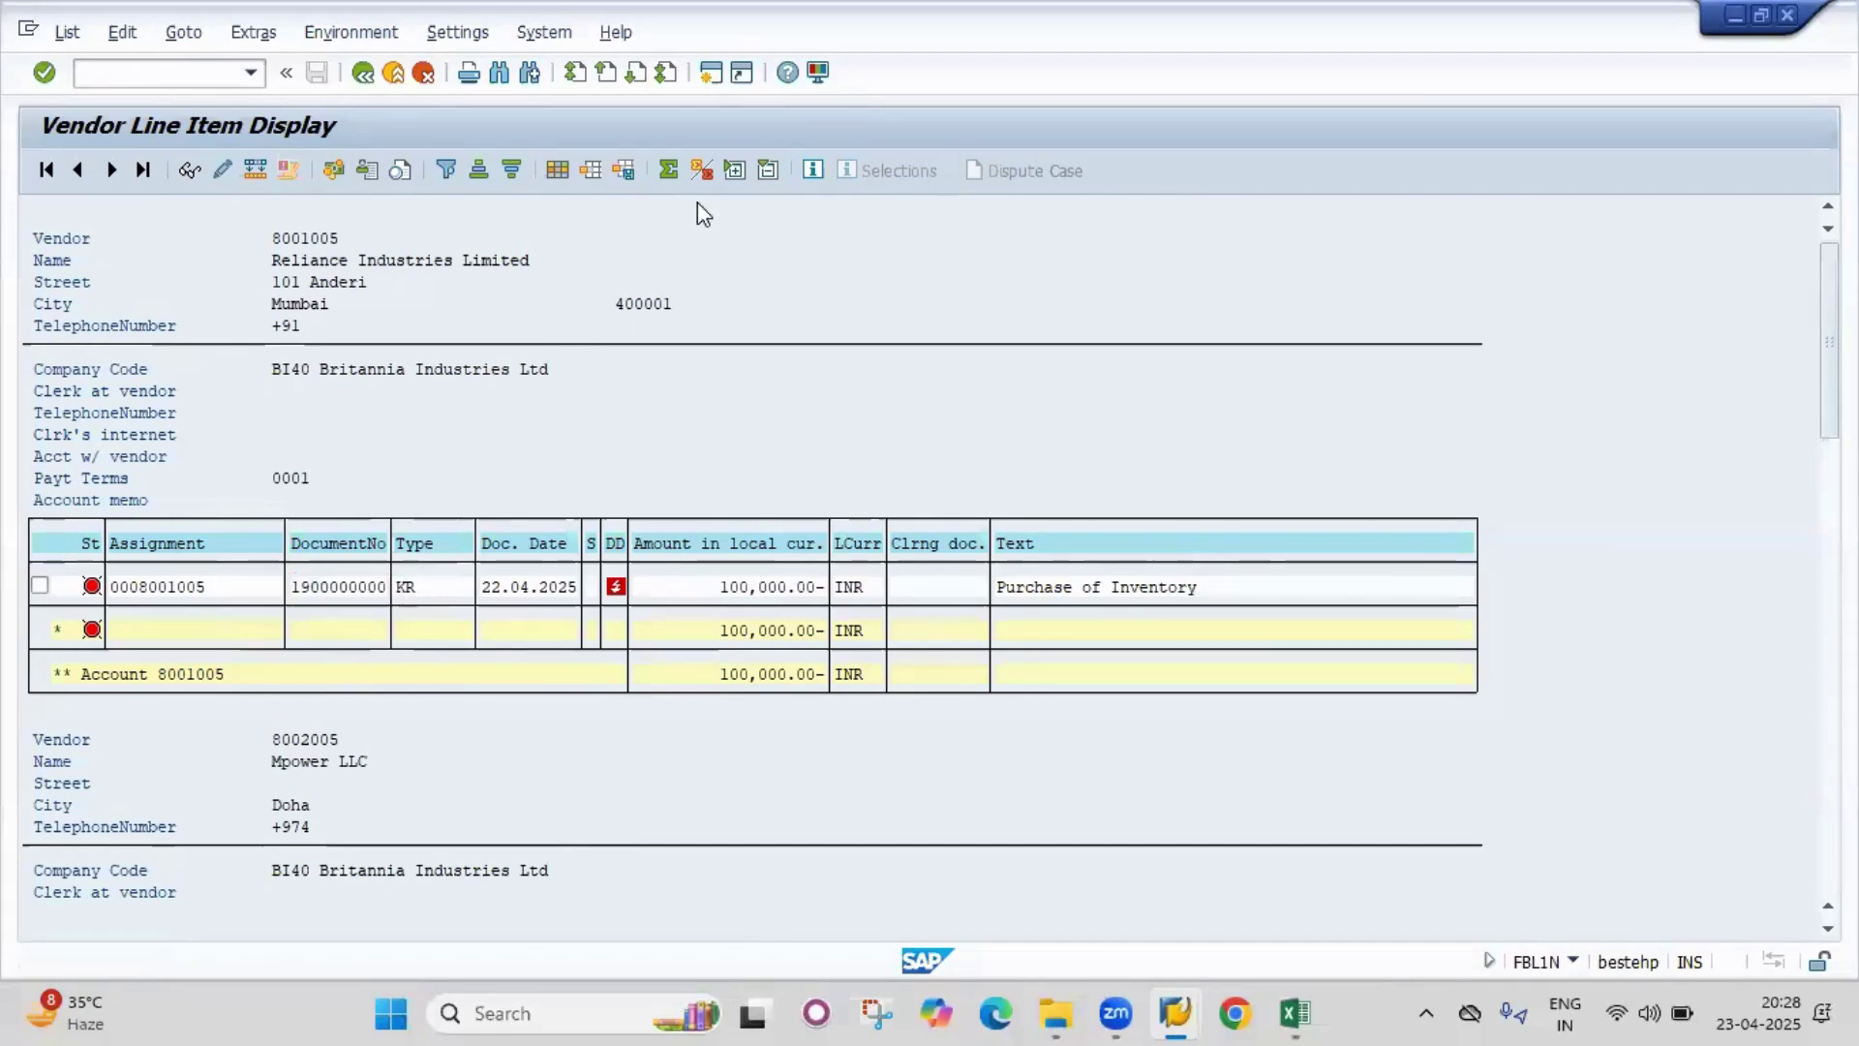
{"action": "type", "text": "fbr1"}
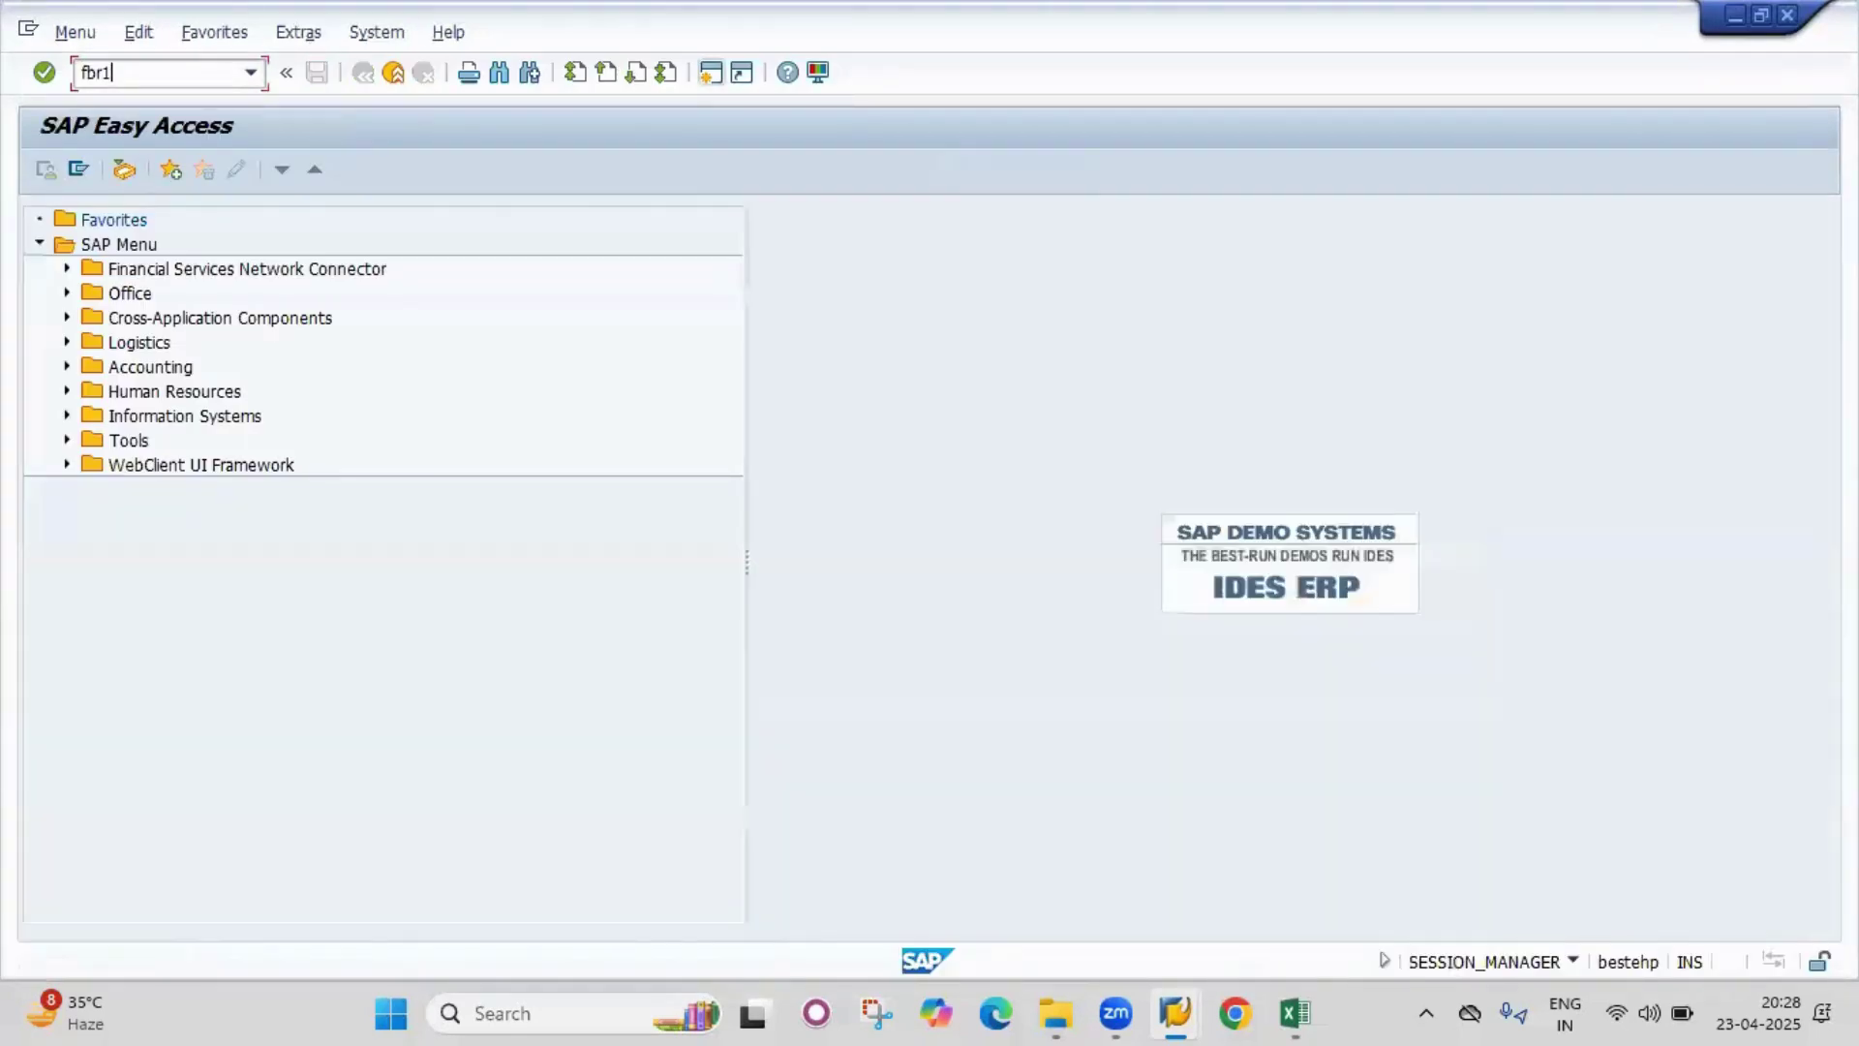
{"action": "key", "text": "Return"}
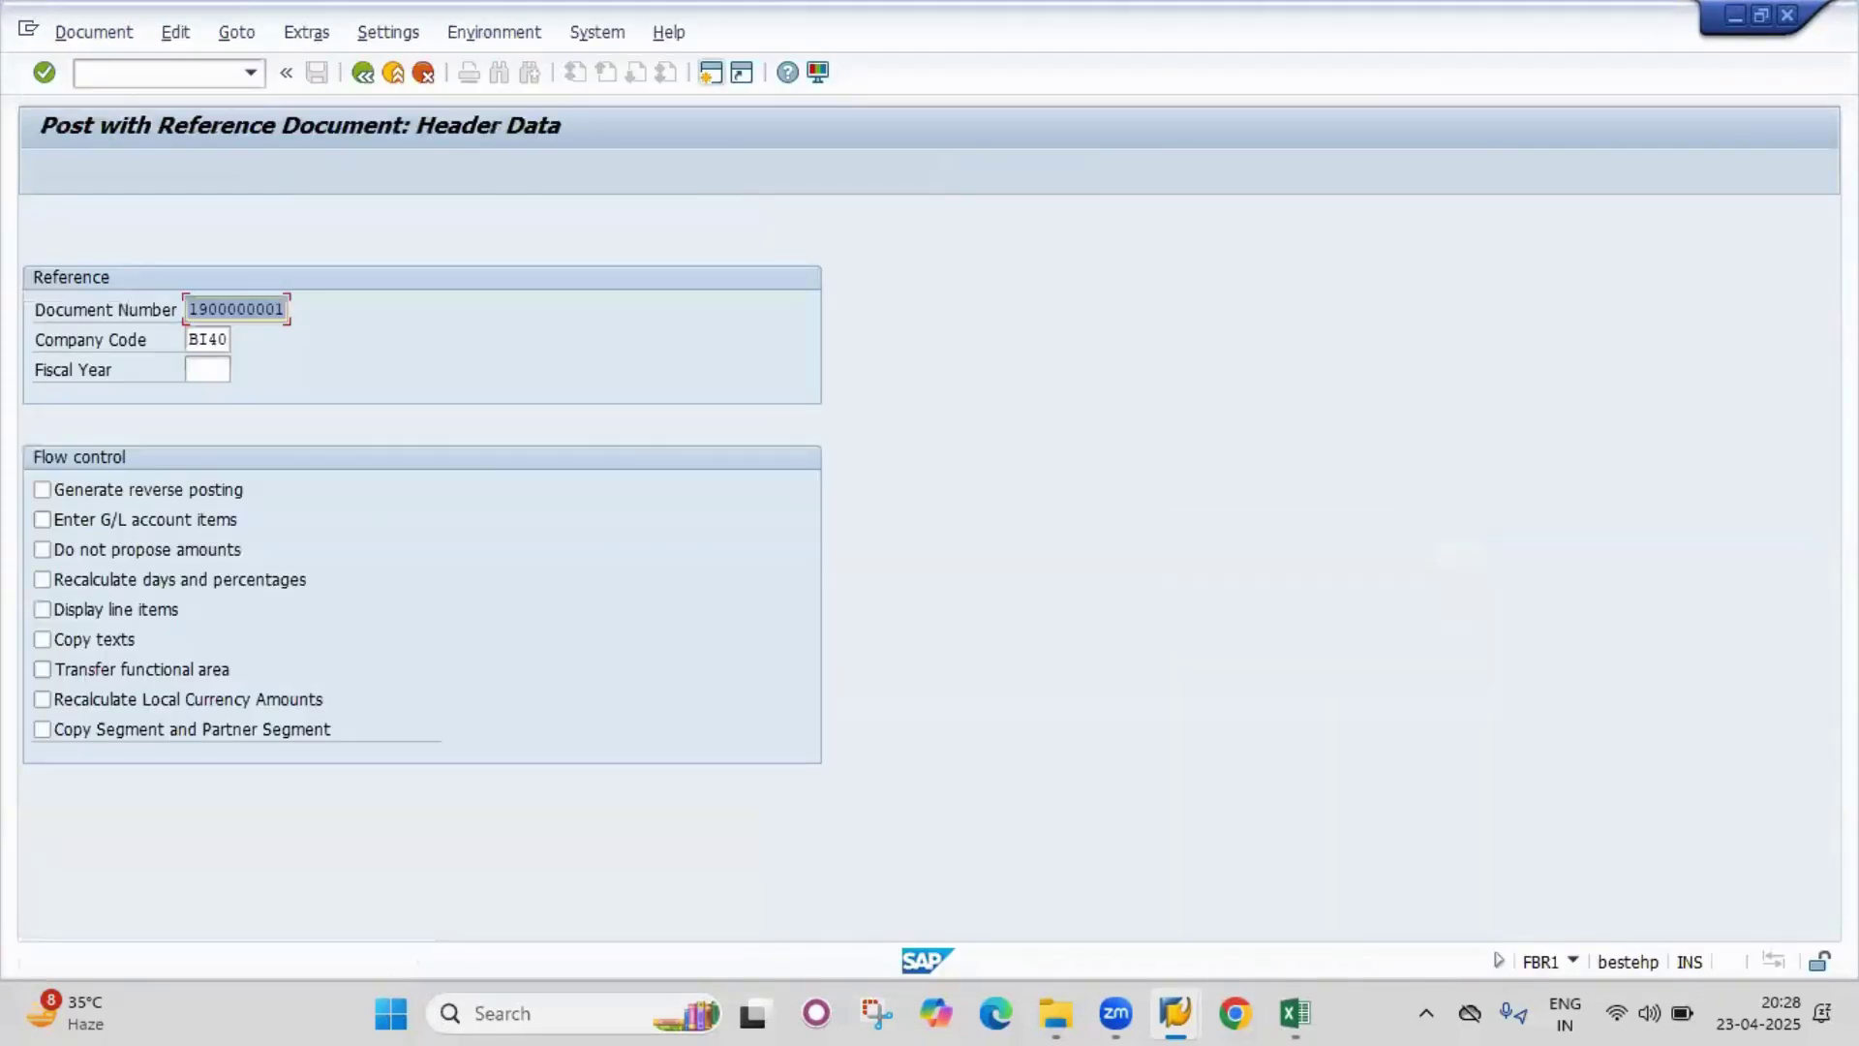
{"action": "key", "text": "alt+Tab"}
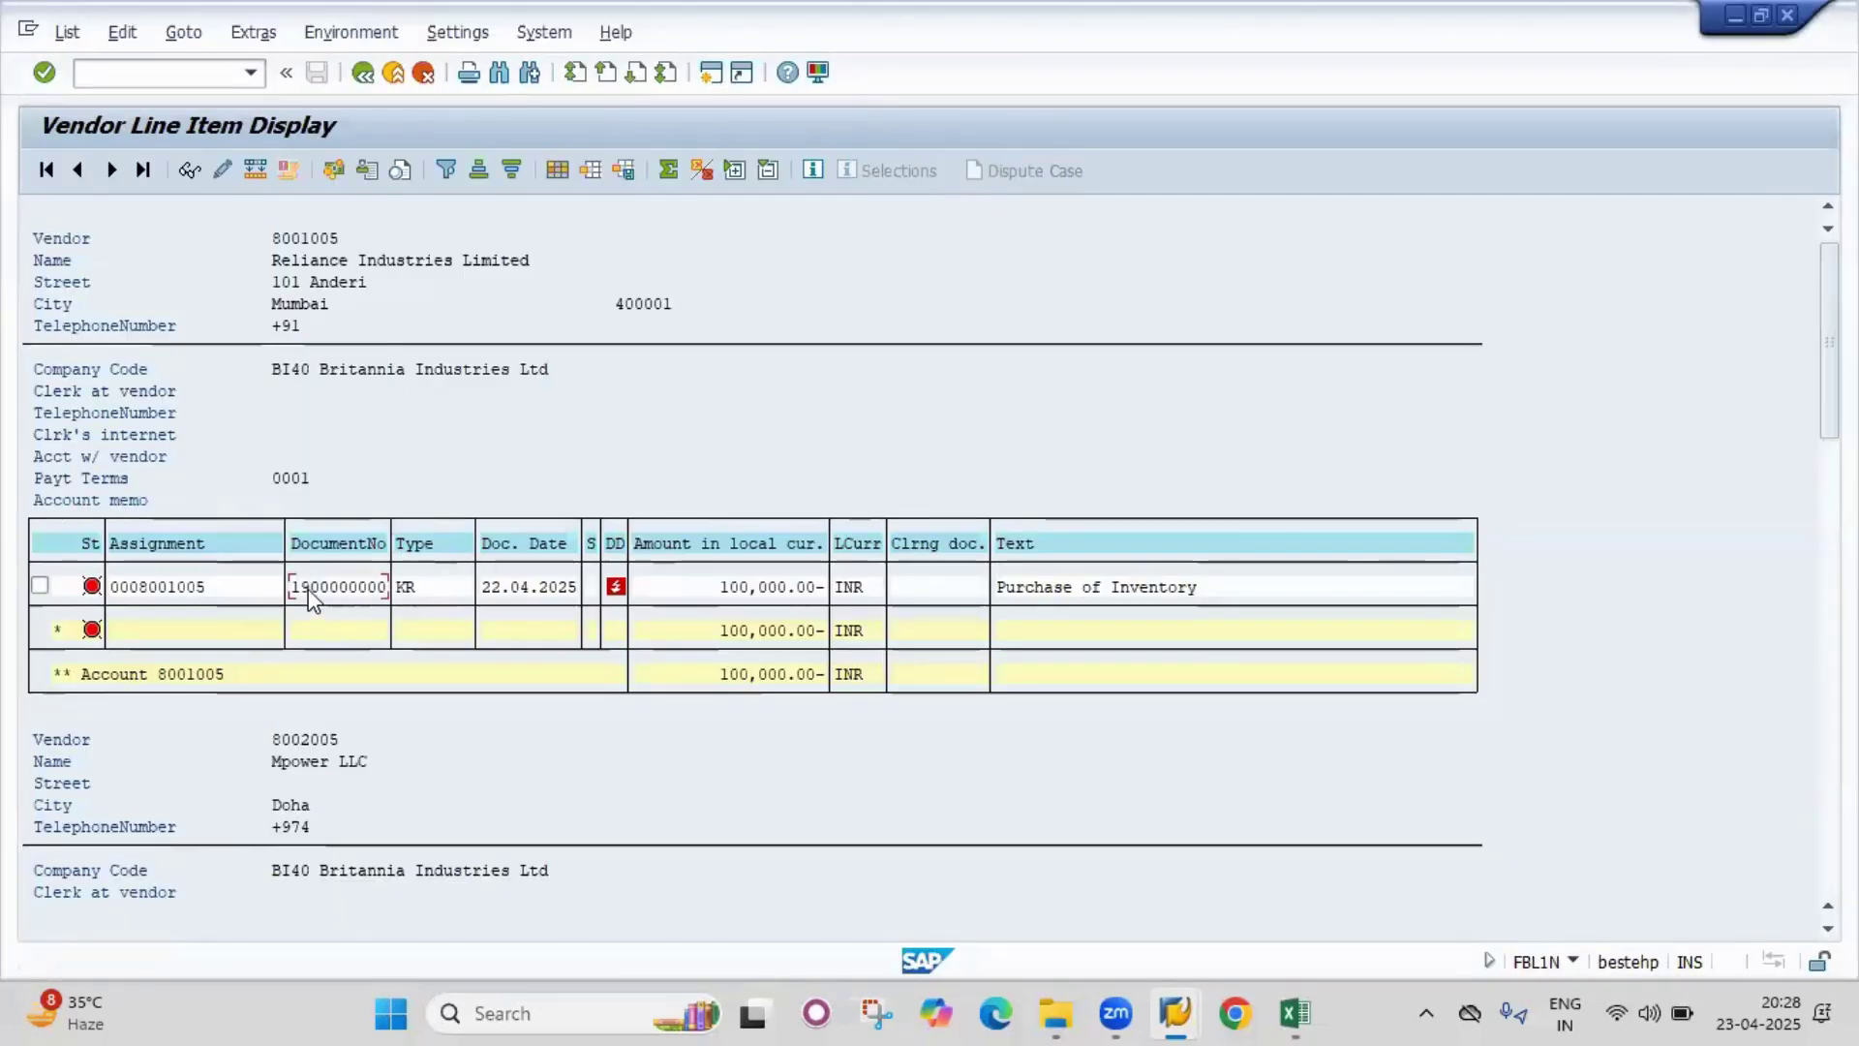
{"action": "key", "text": "alt+Tab"}
{"action": "left_click", "coordinate": [277, 310]}
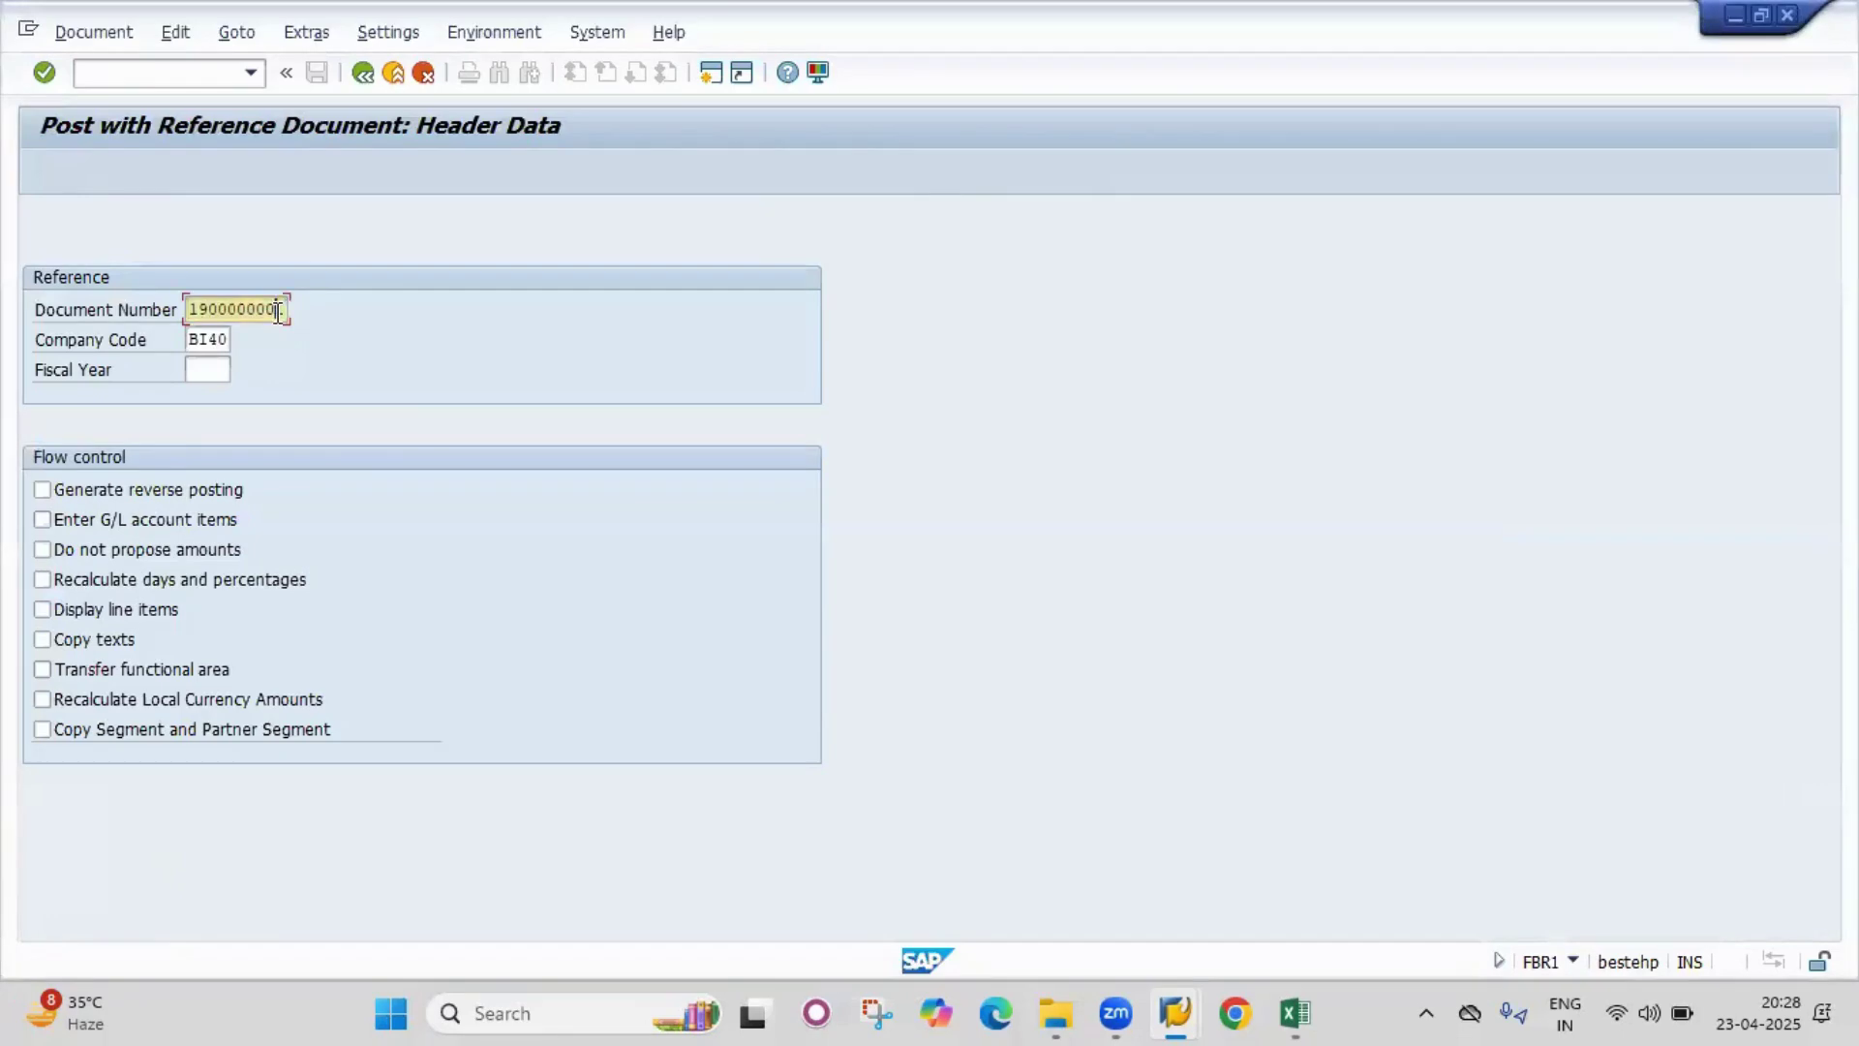
{"action": "key", "text": "Tab"}
{"action": "key", "text": "Tab"}
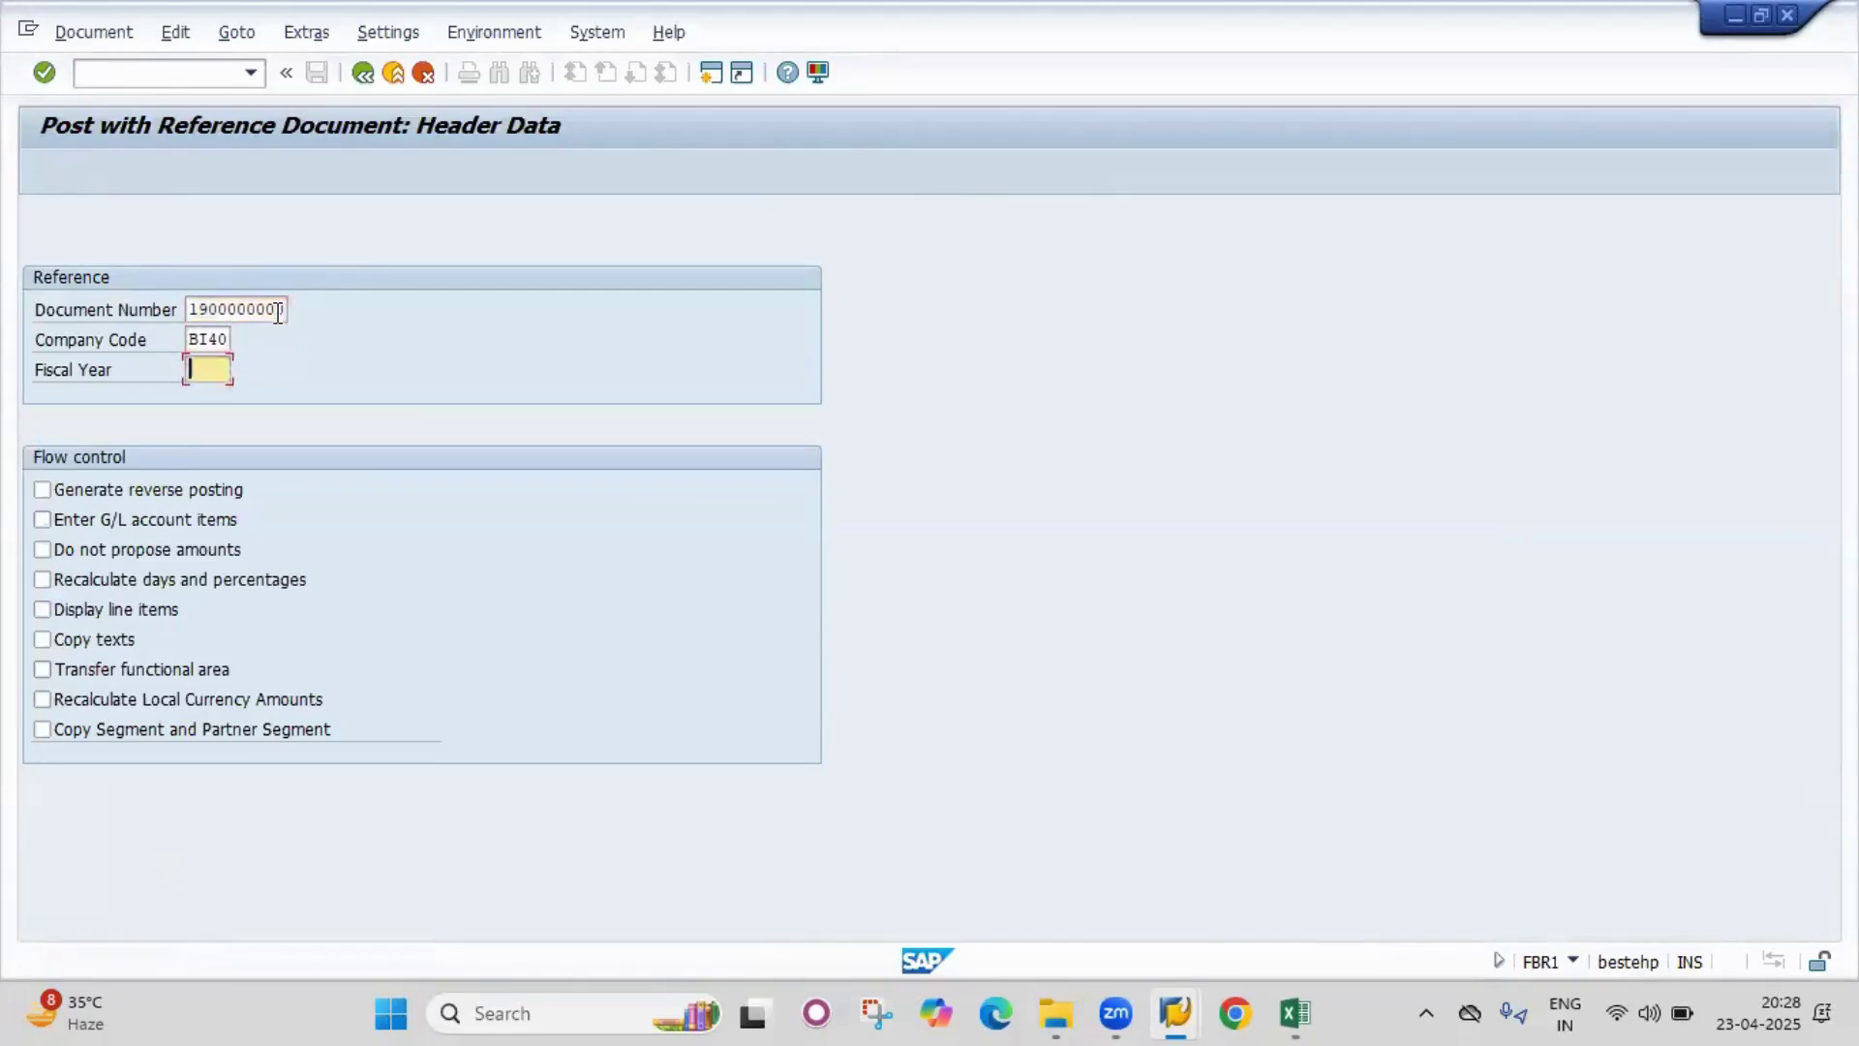
{"action": "type", "text": "2025"}
{"action": "key", "text": "Return"}
- Post a copy of the invoice with reference PARTIAL TESTING
{"action": "left_click", "coordinate": [236, 320]}
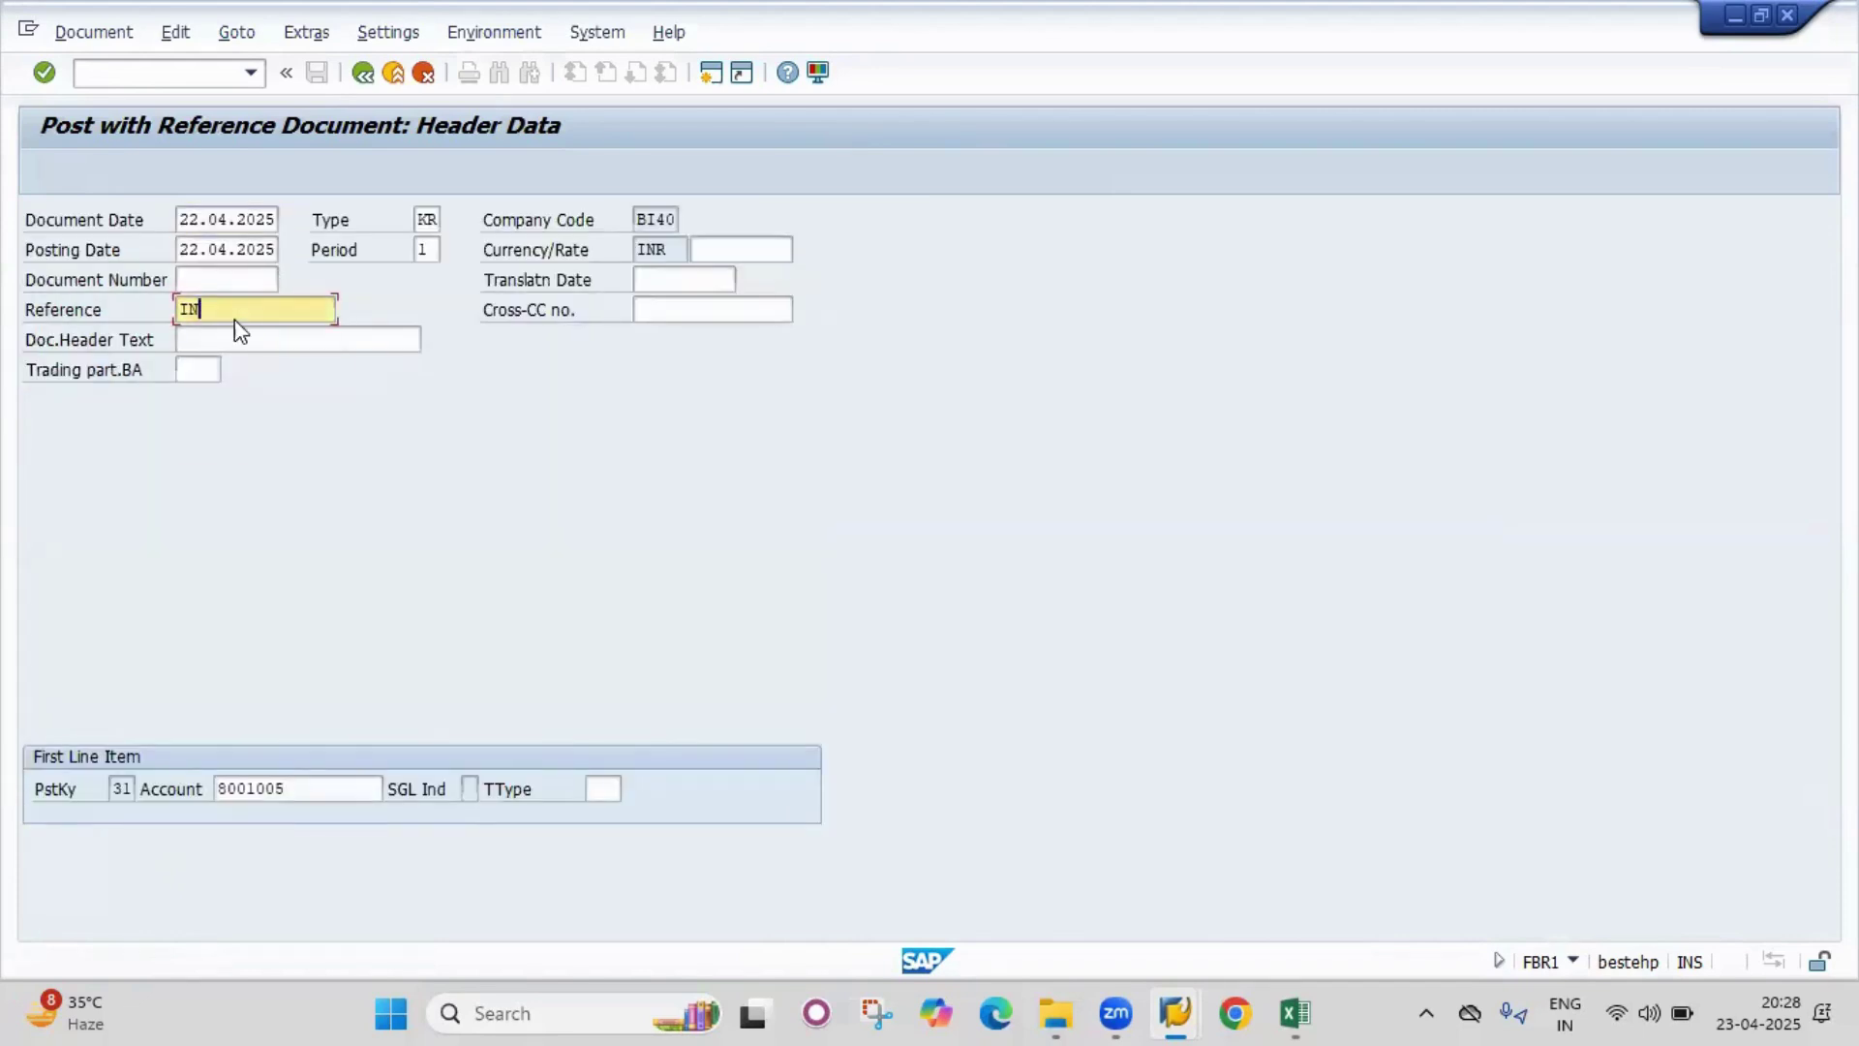
{"action": "key", "text": "BackSpace"}
{"action": "key", "text": "BackSpace"}
{"action": "type", "text": "Part"}
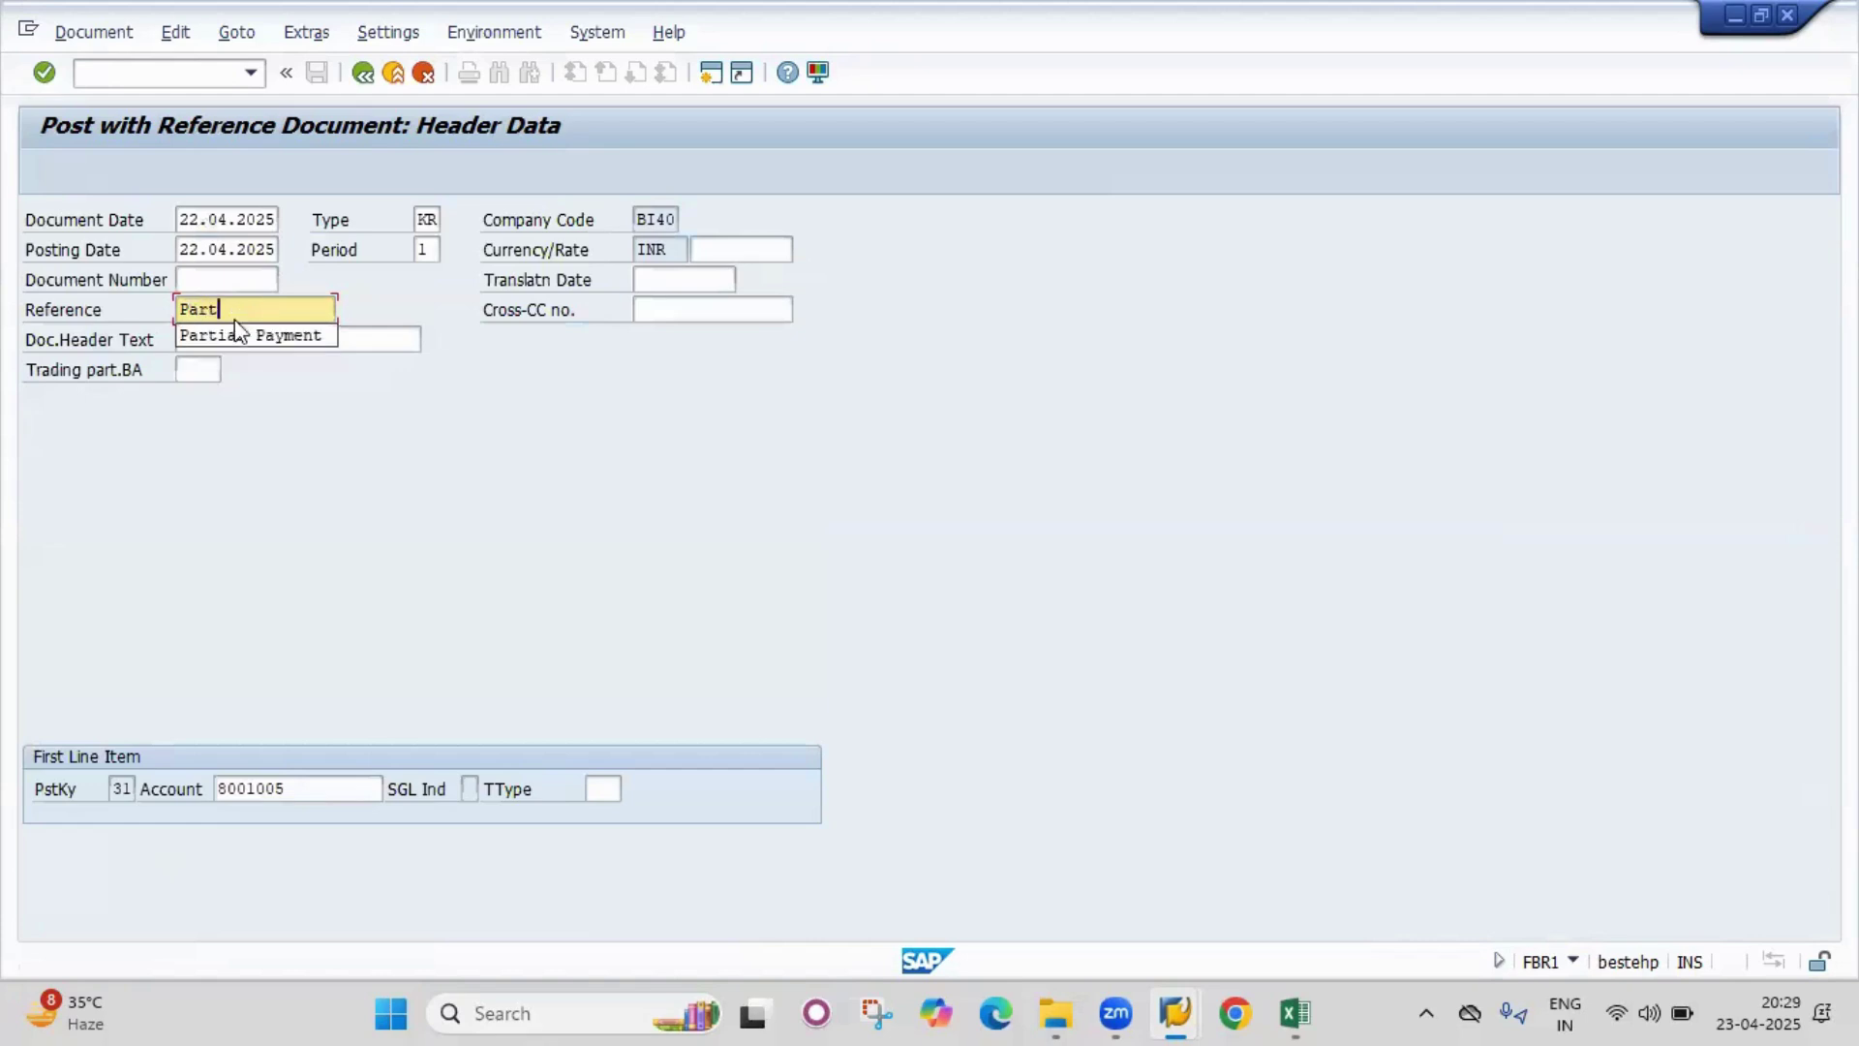
{"action": "type", "text": "ial Testing"}
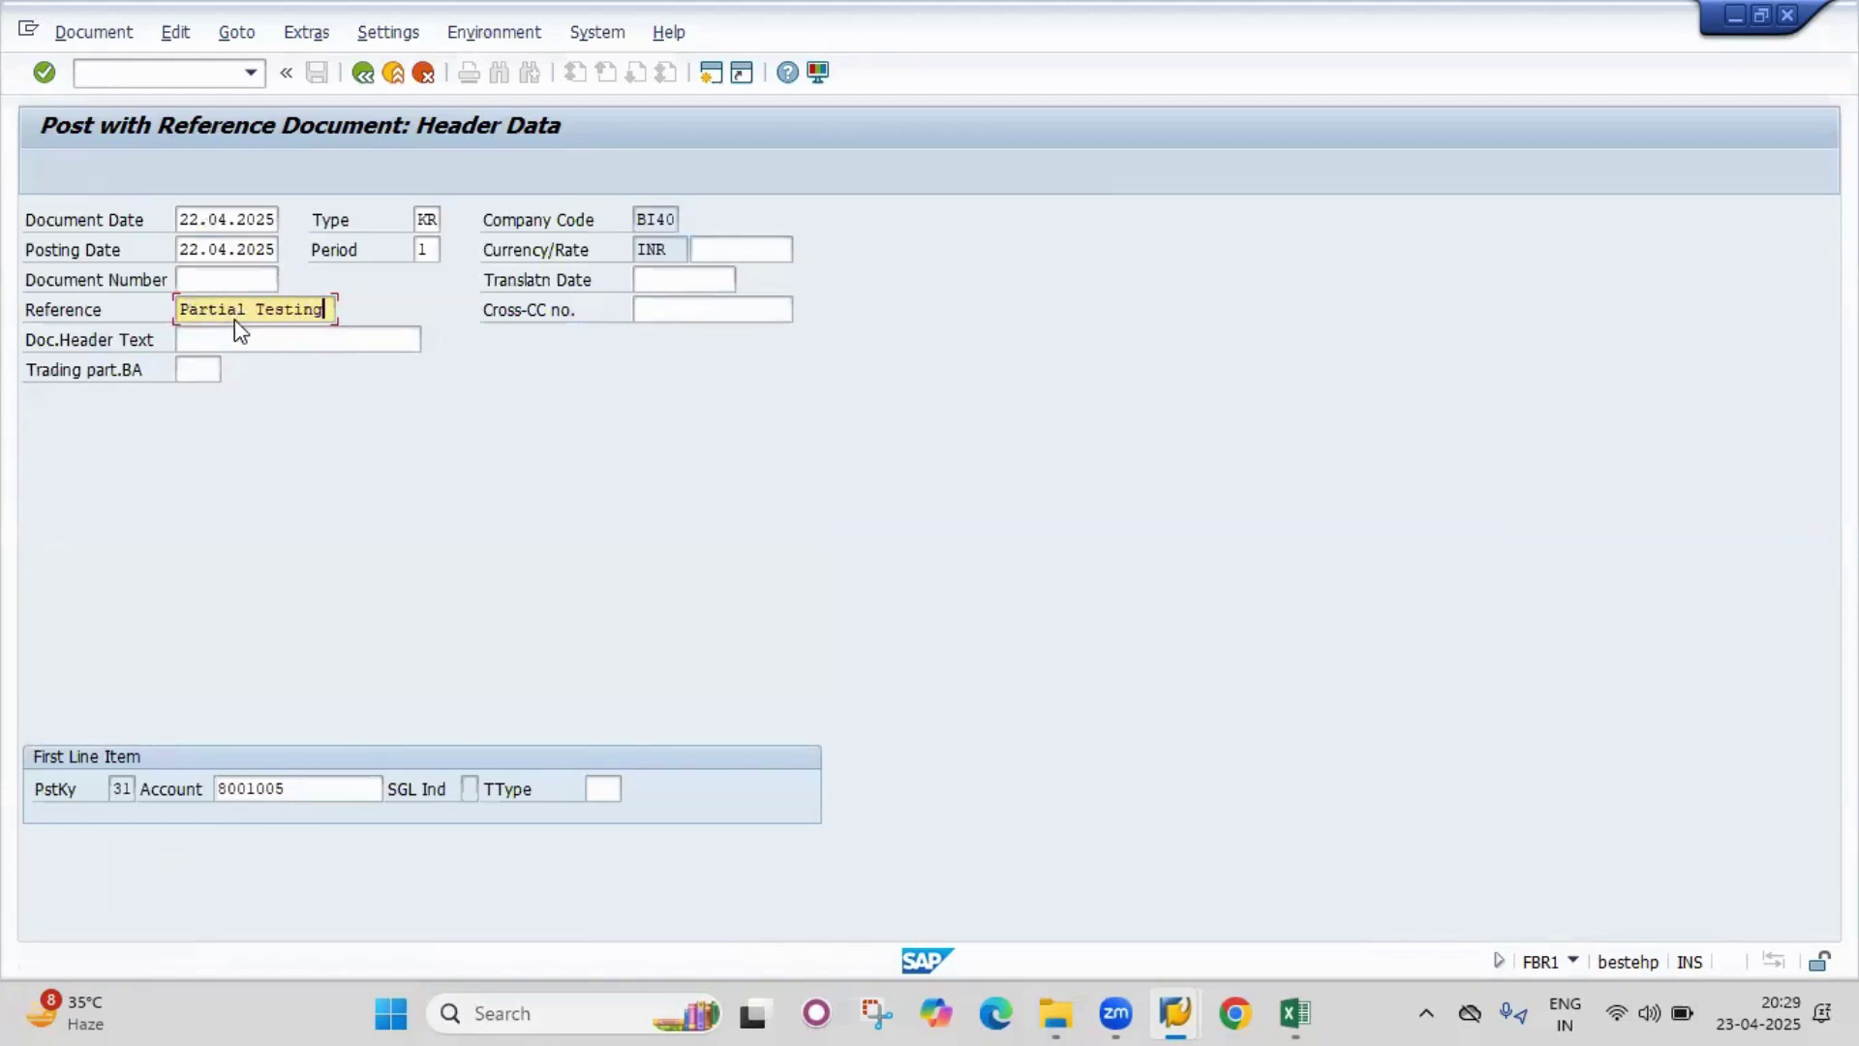
{"action": "key", "text": "Return"}
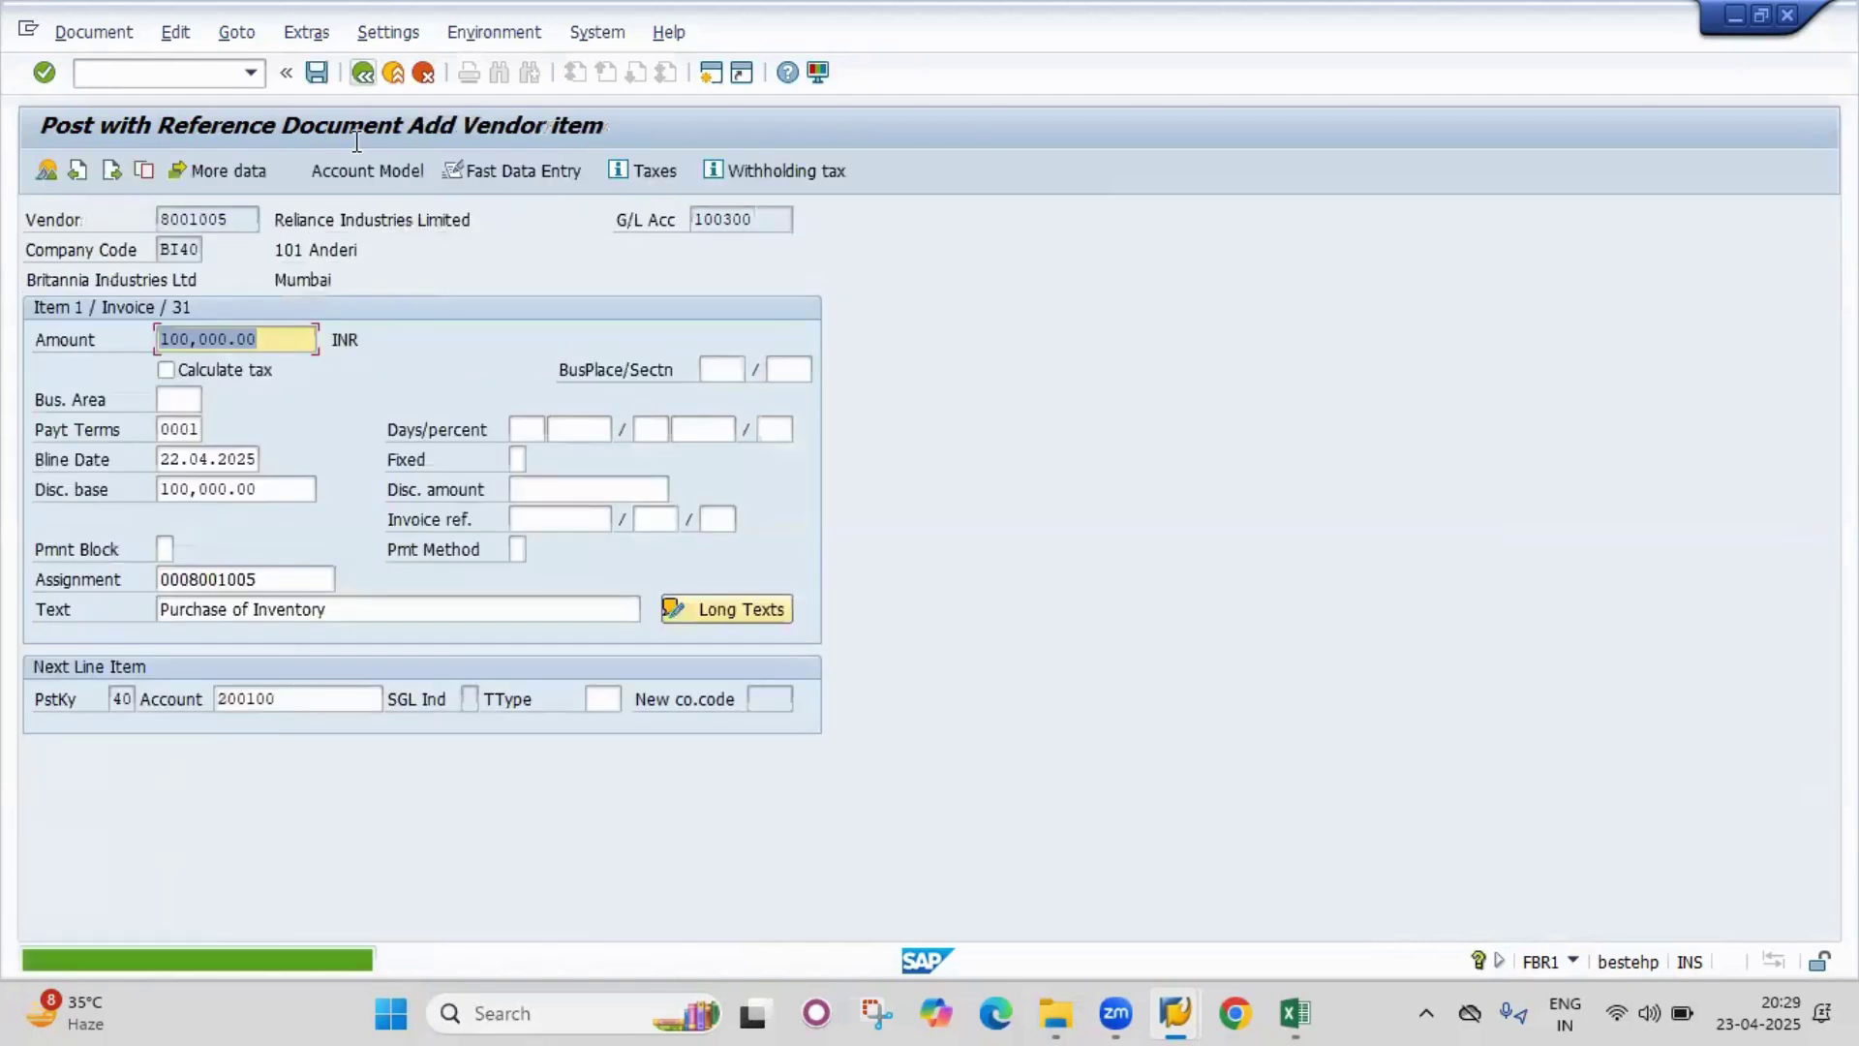
{"action": "key", "text": "Return"}
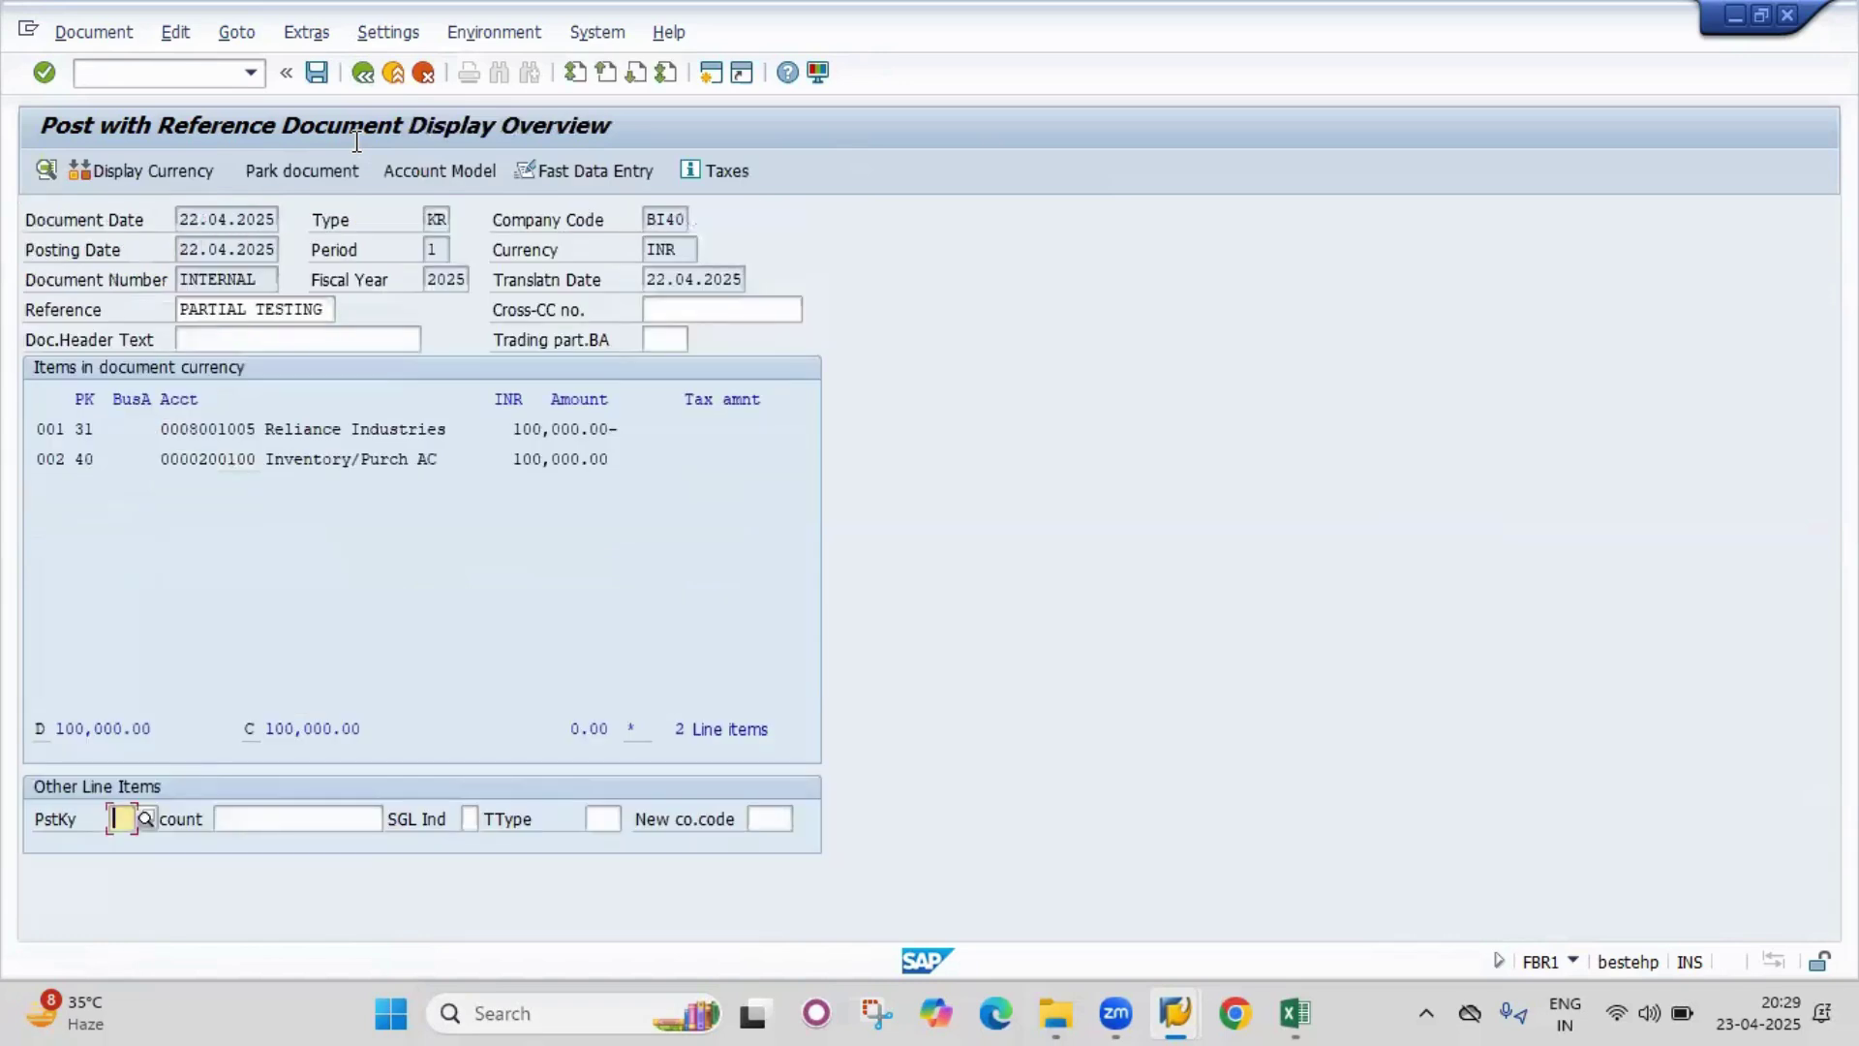
{"action": "key", "text": "ctrl+s"}
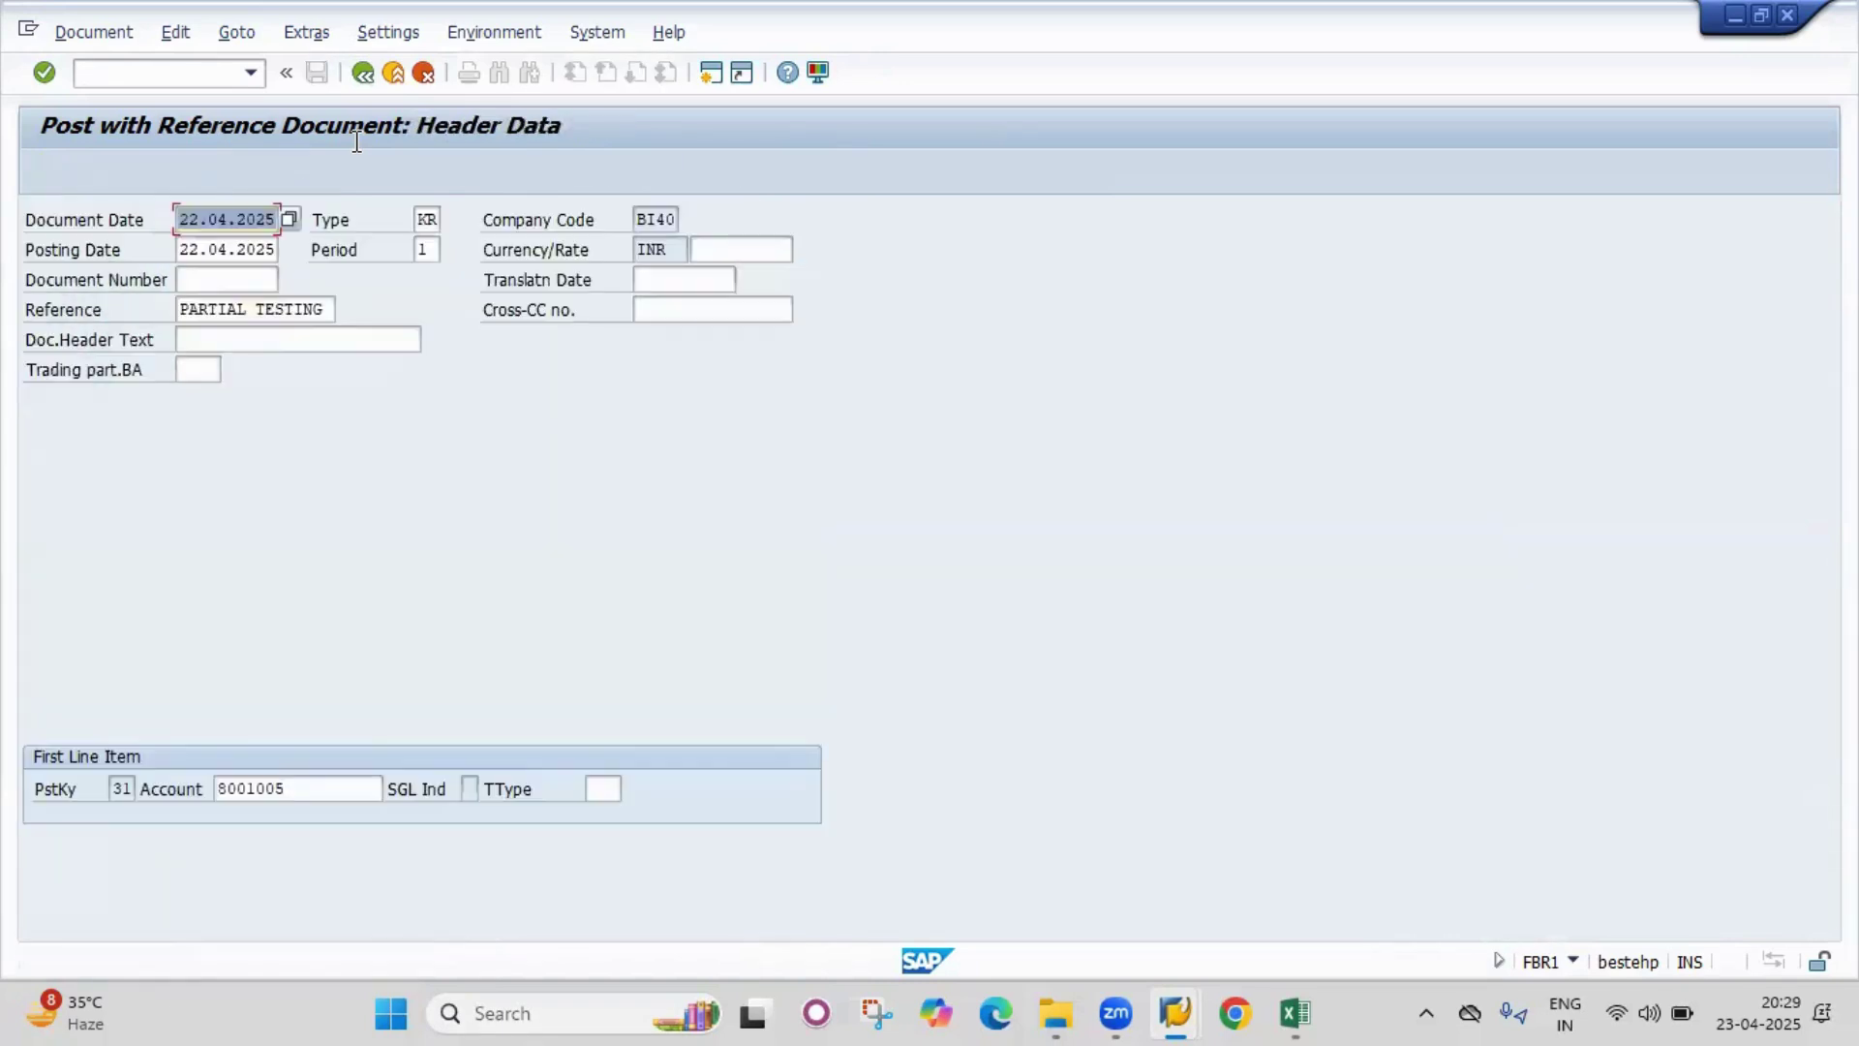
- Post a second copy with reference RESIDULE TESTING and return to the vendor line items
{"action": "left_click", "coordinate": [251, 308]}
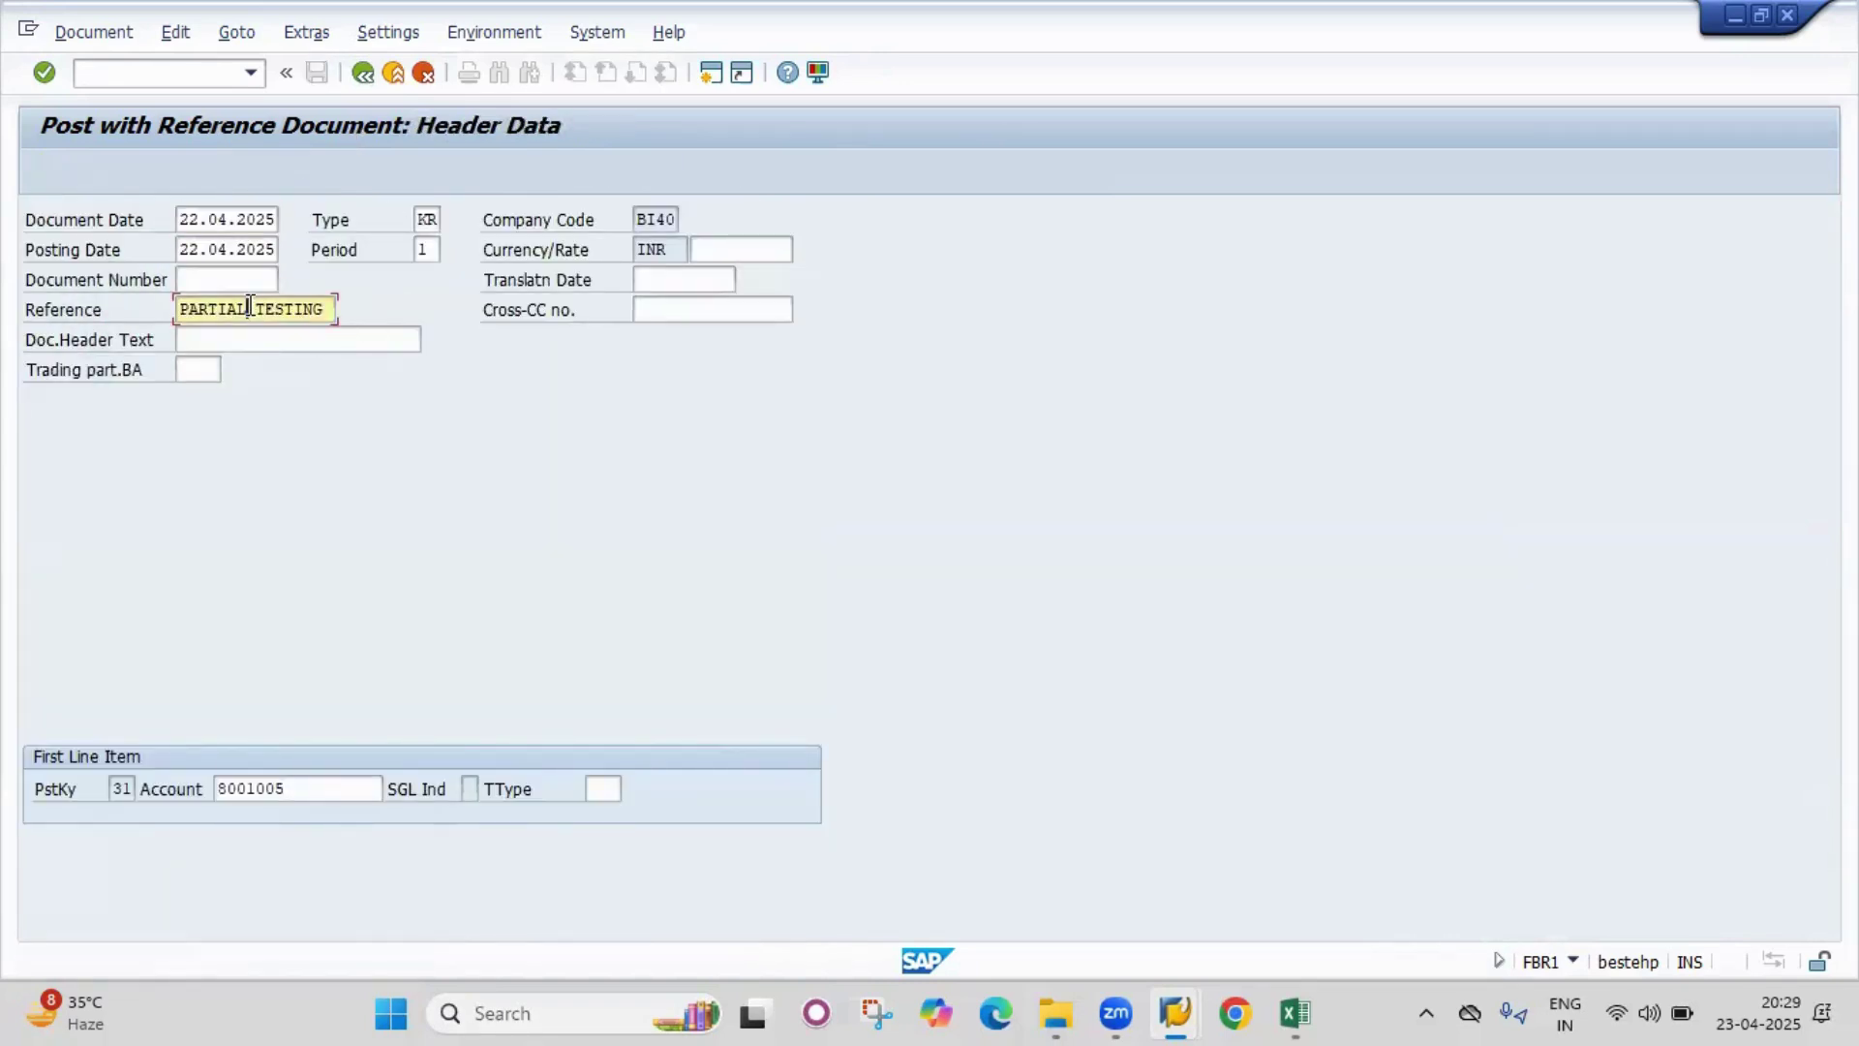
{"action": "key", "text": "BackSpace"}
{"action": "key", "text": "BackSpace"}
{"action": "key", "text": "BackSpace"}
{"action": "key", "text": "BackSpace"}
{"action": "key", "text": "BackSpace"}
{"action": "key", "text": "BackSpace"}
{"action": "key", "text": "BackSpace"}
{"action": "type", "text": "Res"}
{"action": "key", "text": "BackSpace"}
{"action": "type", "text": "i"}
{"action": "key", "text": "BackSpace"}
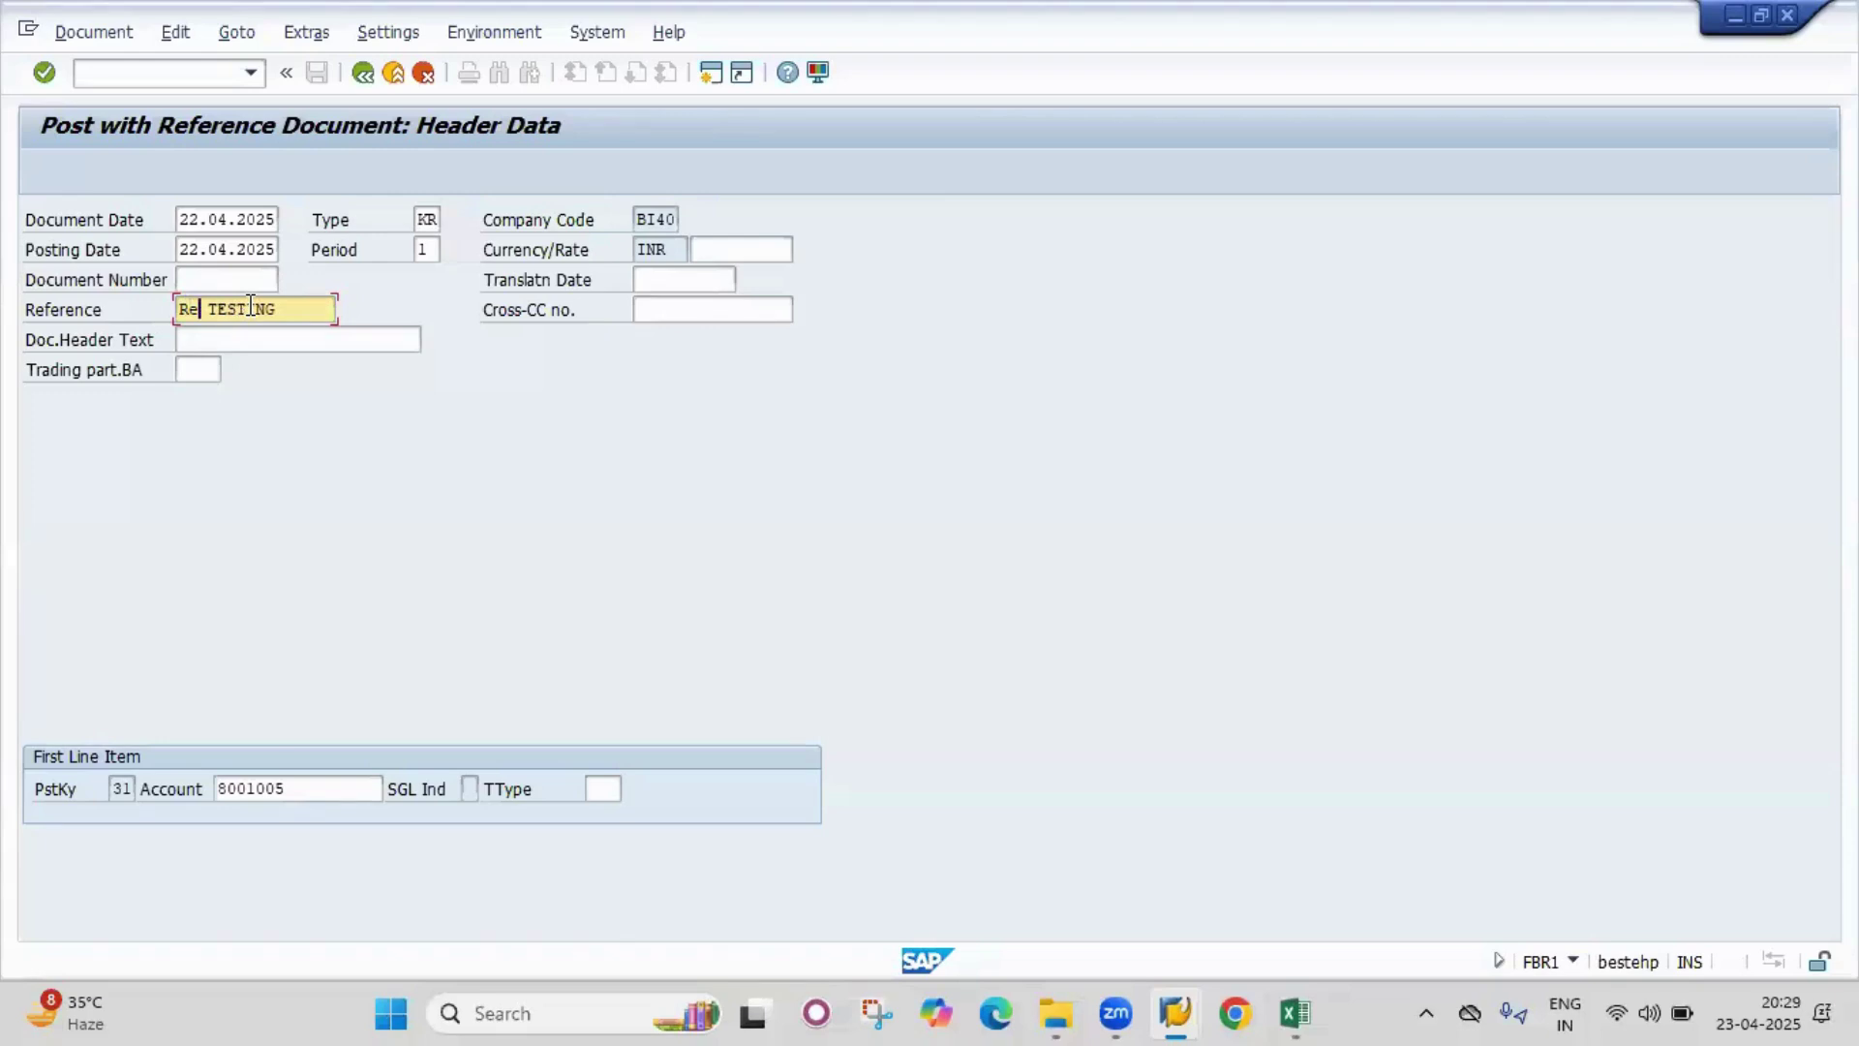
{"action": "type", "text": "sidul"}
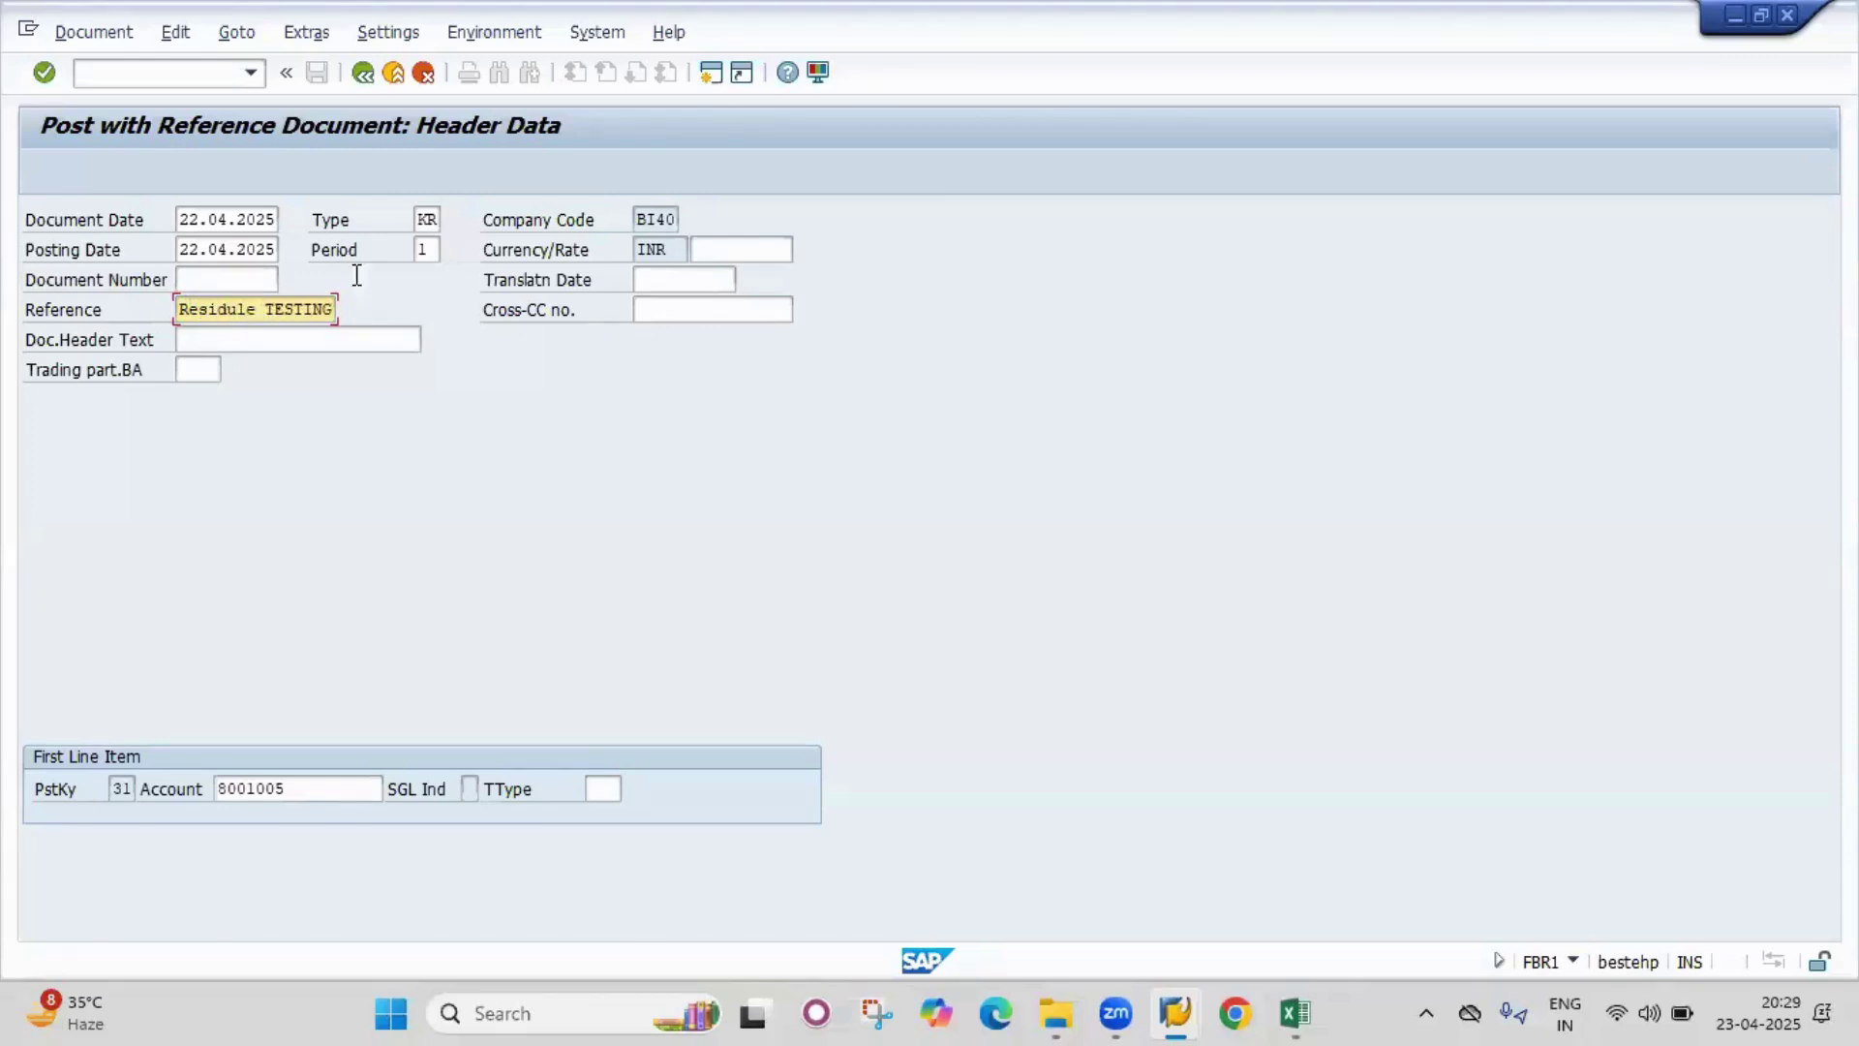
{"action": "key", "text": "BackSpace"}
{"action": "key", "text": "BackSpace"}
{"action": "key", "text": "BackSpace"}
{"action": "key", "text": "BackSpace"}
{"action": "key", "text": "BackSpace"}
{"action": "key", "text": "BackSpace"}
{"action": "key", "text": "BackSpace"}
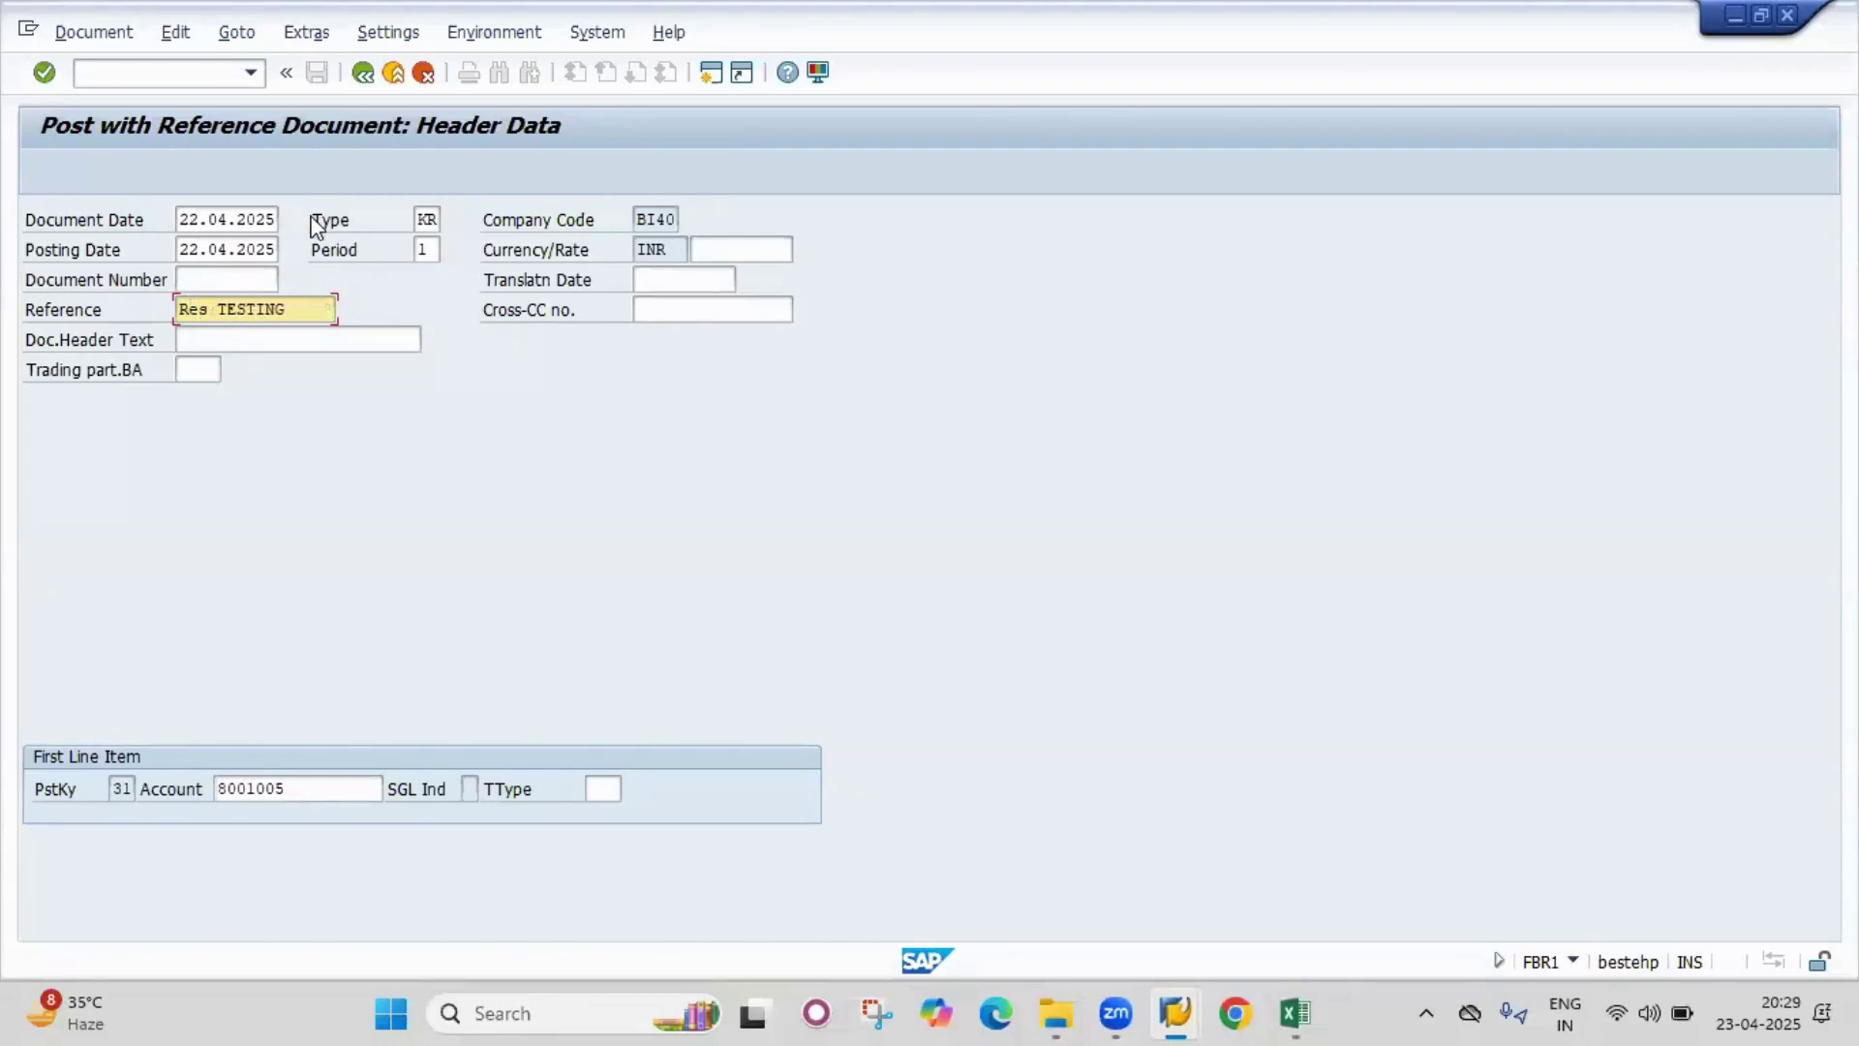
{"action": "type", "text": "ESIDULE"}
{"action": "key", "text": "Return"}
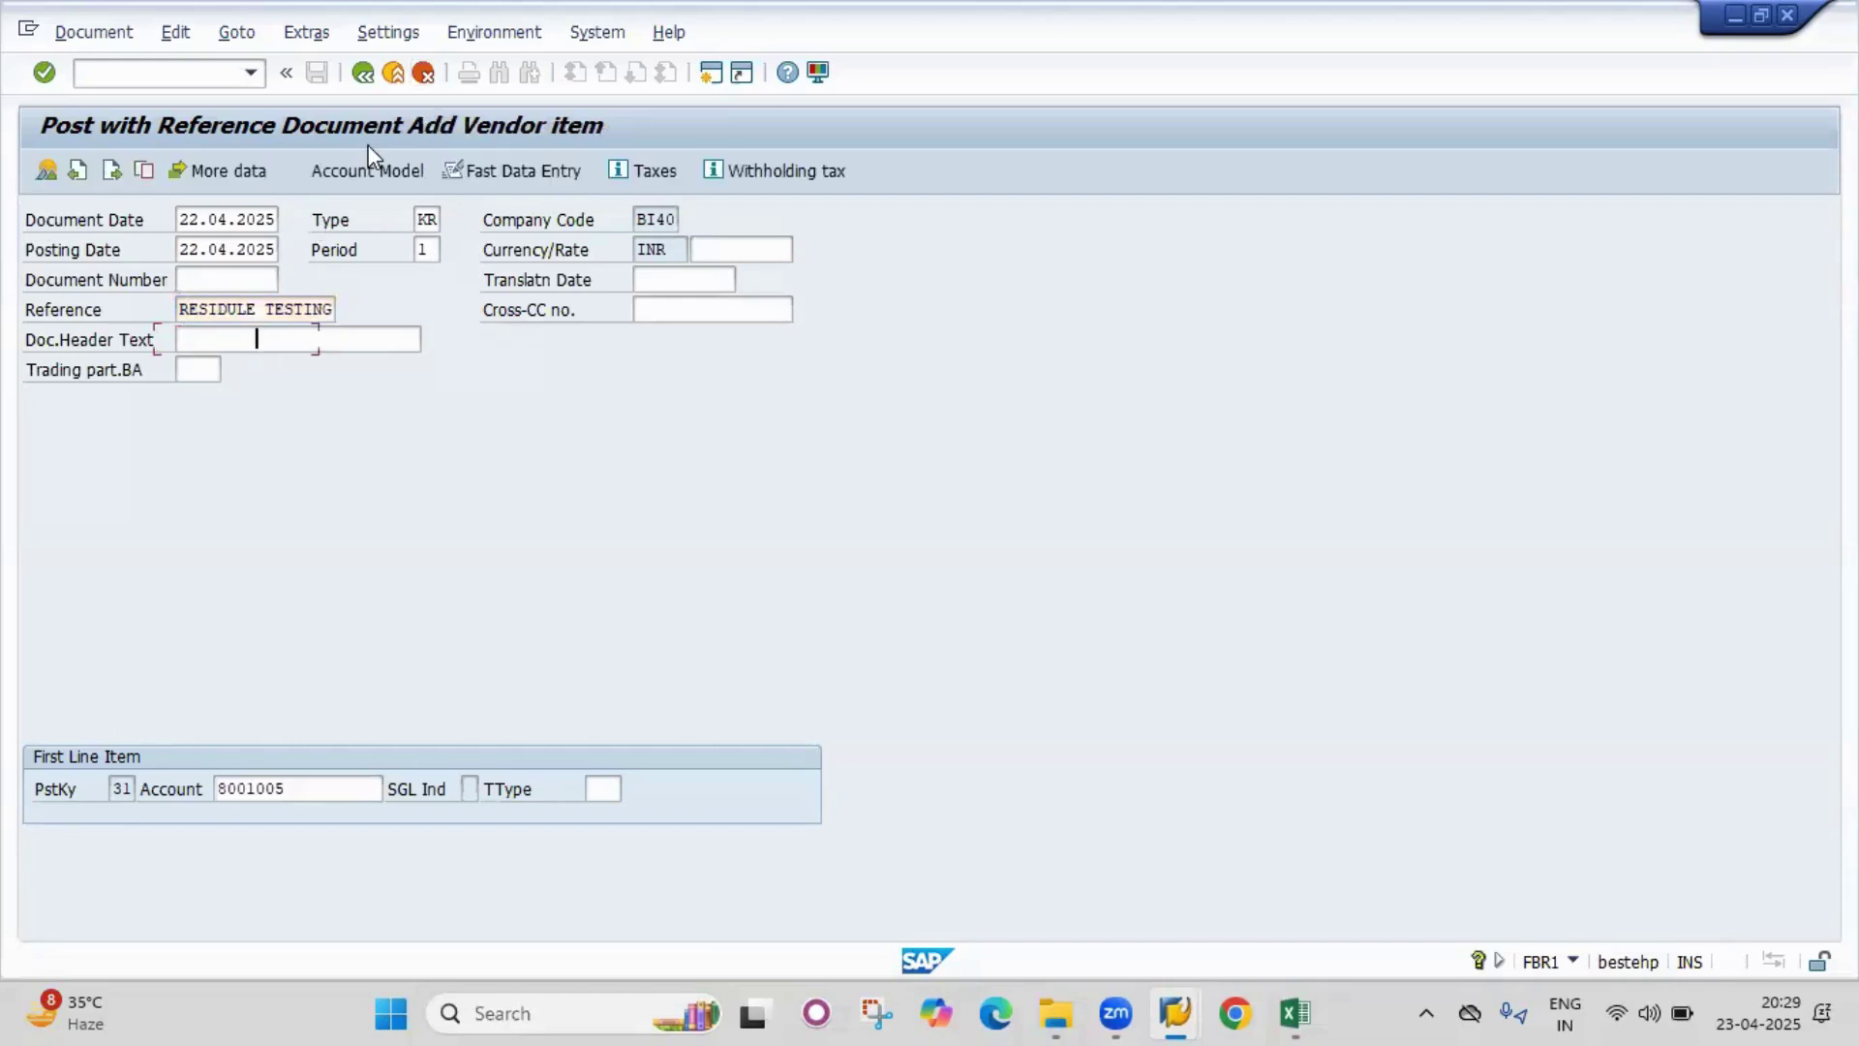
{"action": "key", "text": "Return"}
{"action": "key", "text": "ctrl+s"}
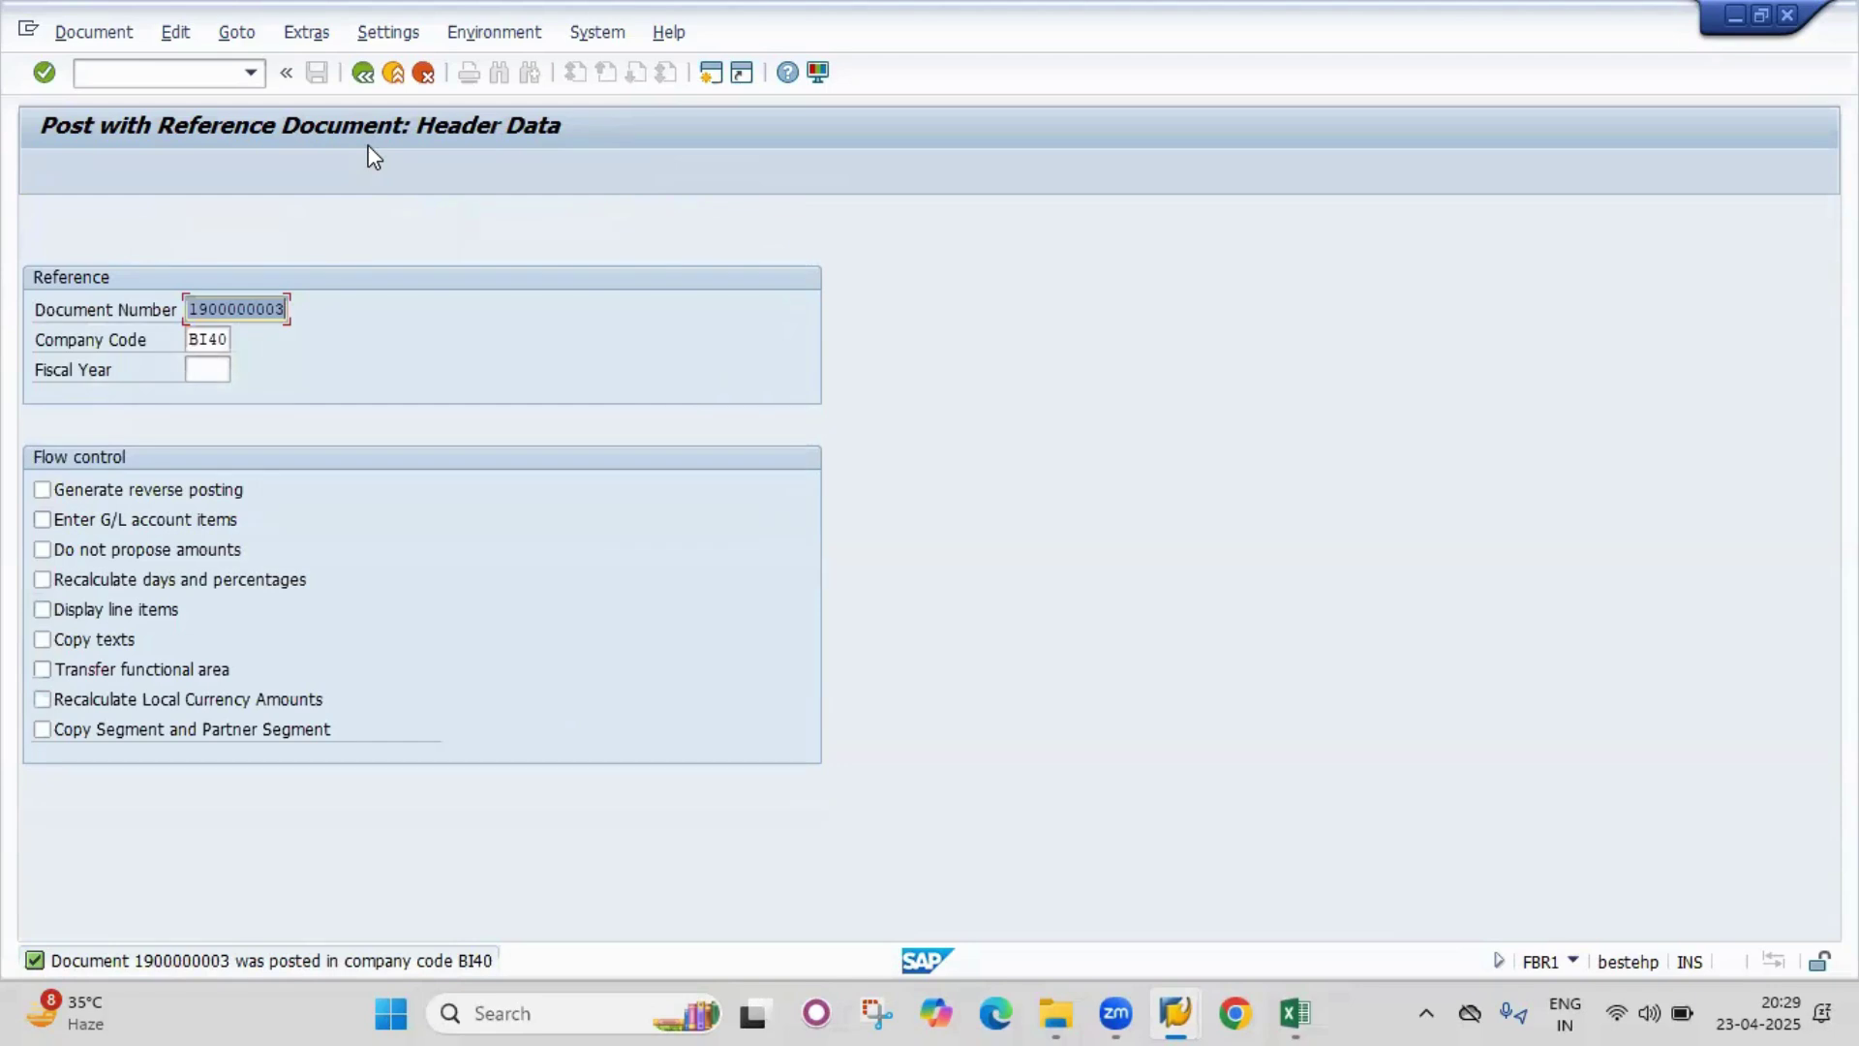
{"action": "key", "text": "alt+Tab"}
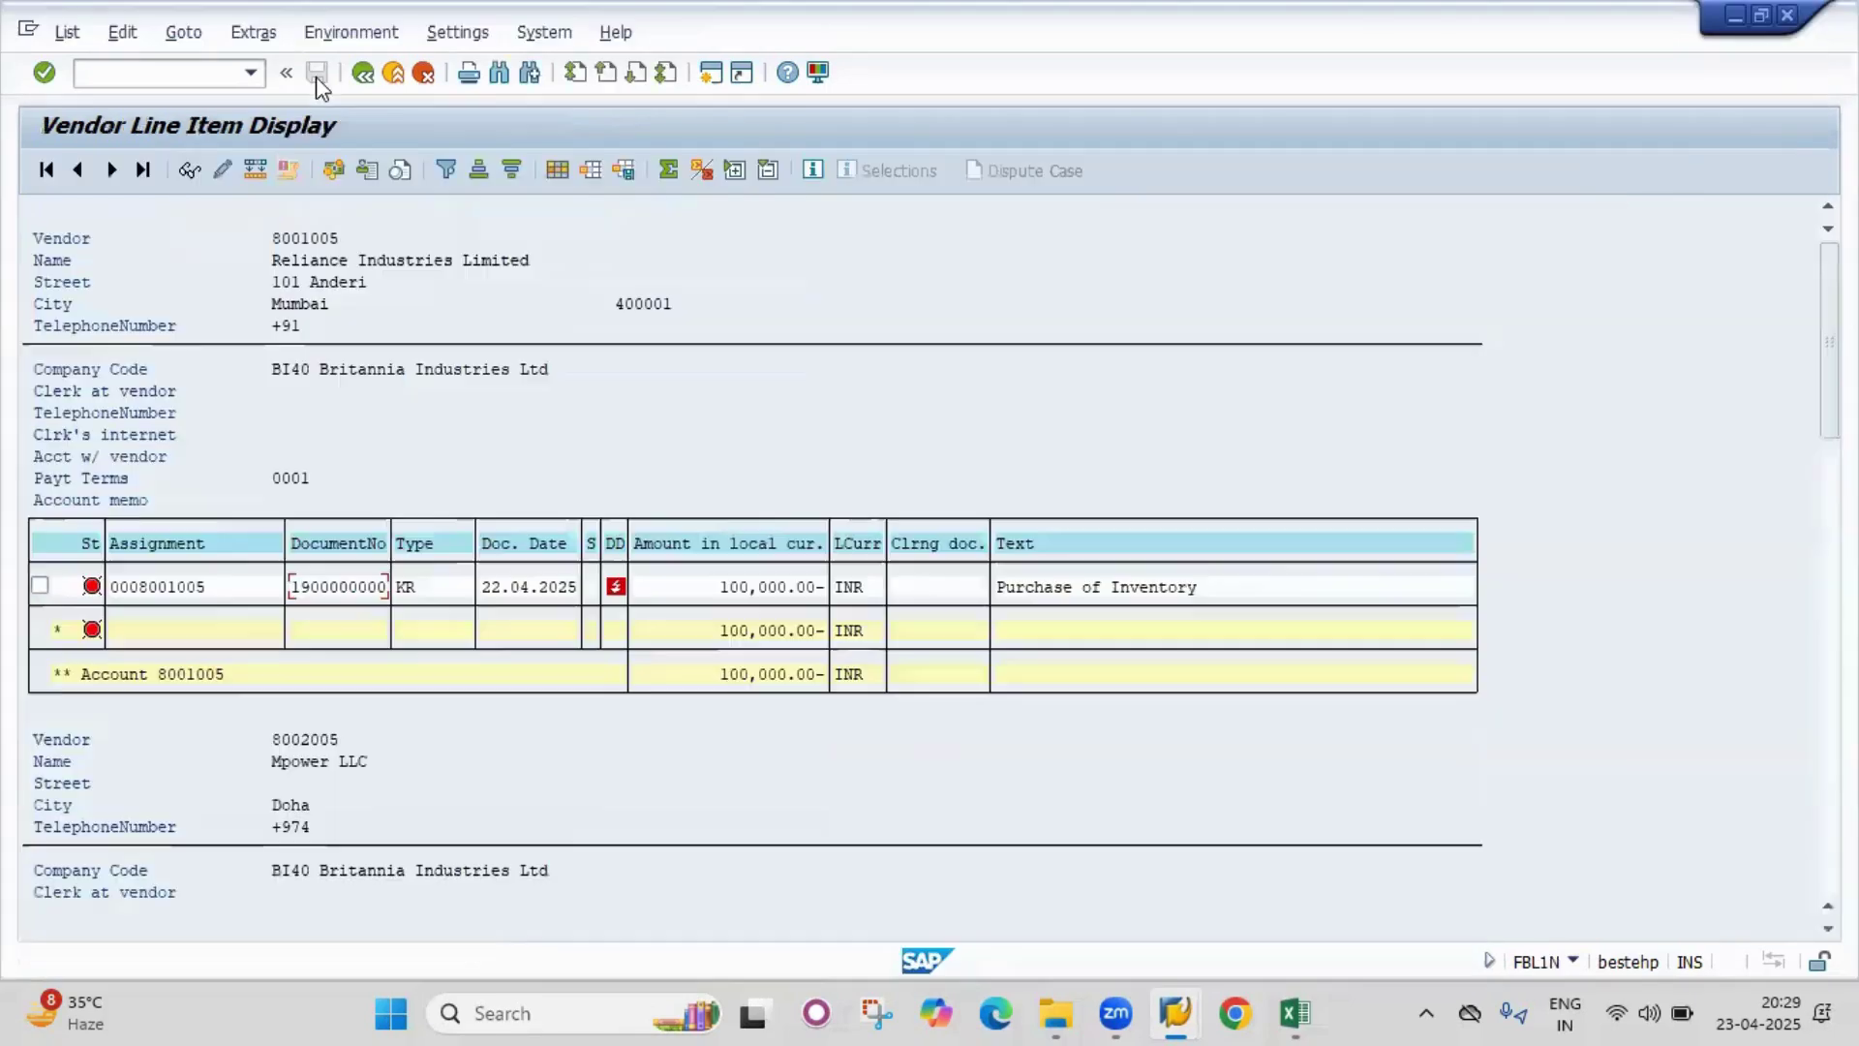
- Refresh the vendor line-item list and select the three document numbers
{"action": "left_click", "coordinate": [68, 35]}
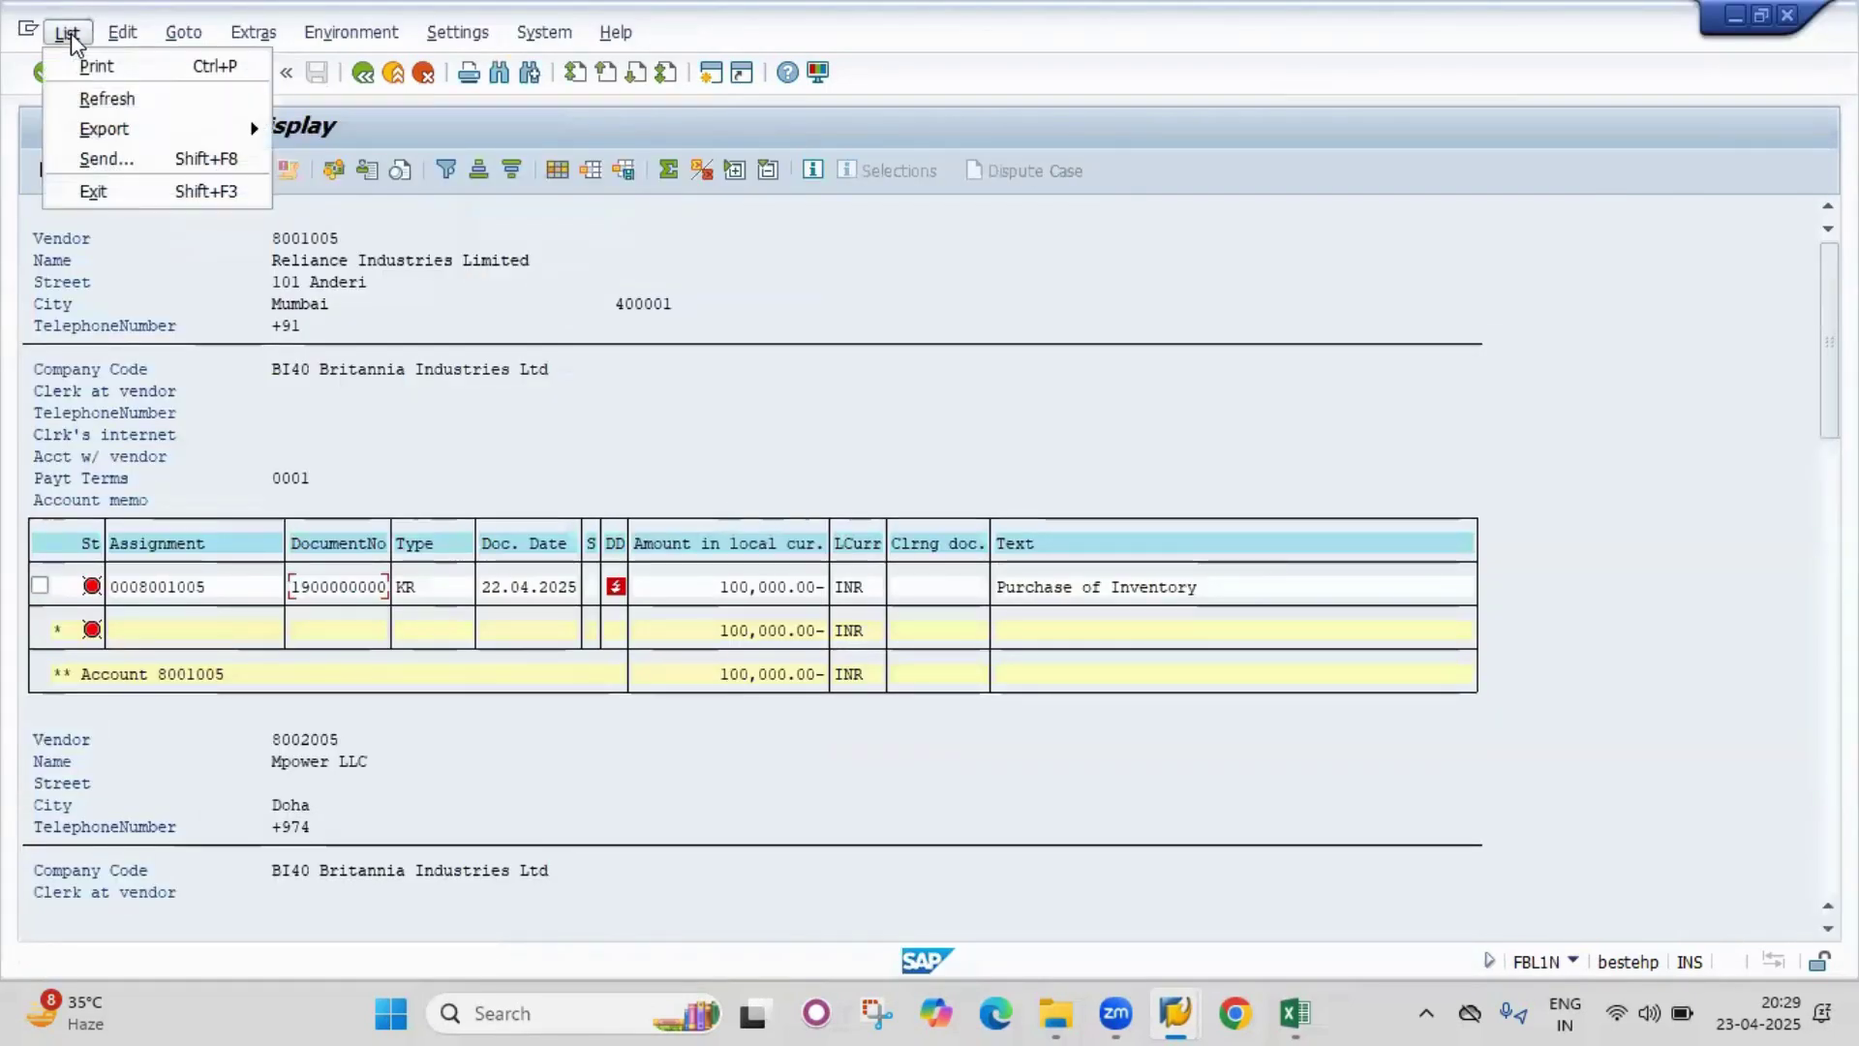
{"action": "left_click", "coordinate": [93, 100]}
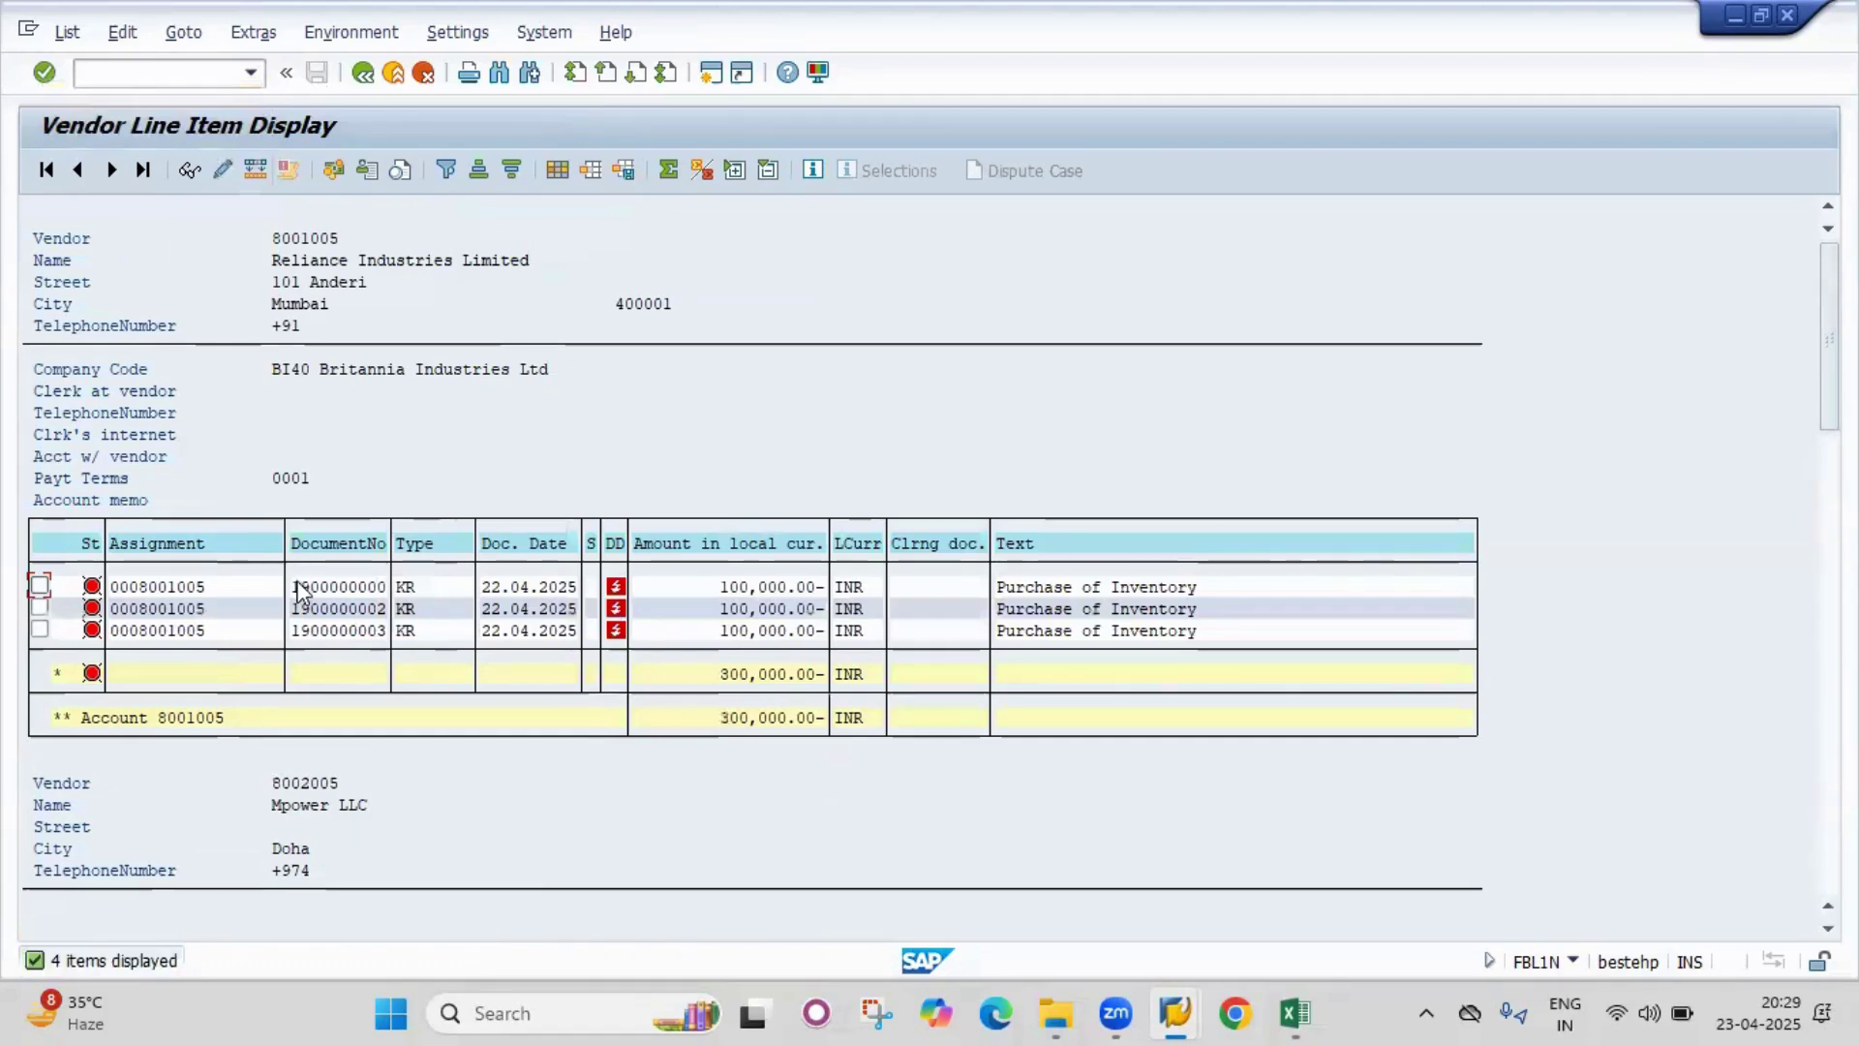
{"action": "left_click_drag", "start_coordinate": [291, 586], "coordinate": [1036, 584]}
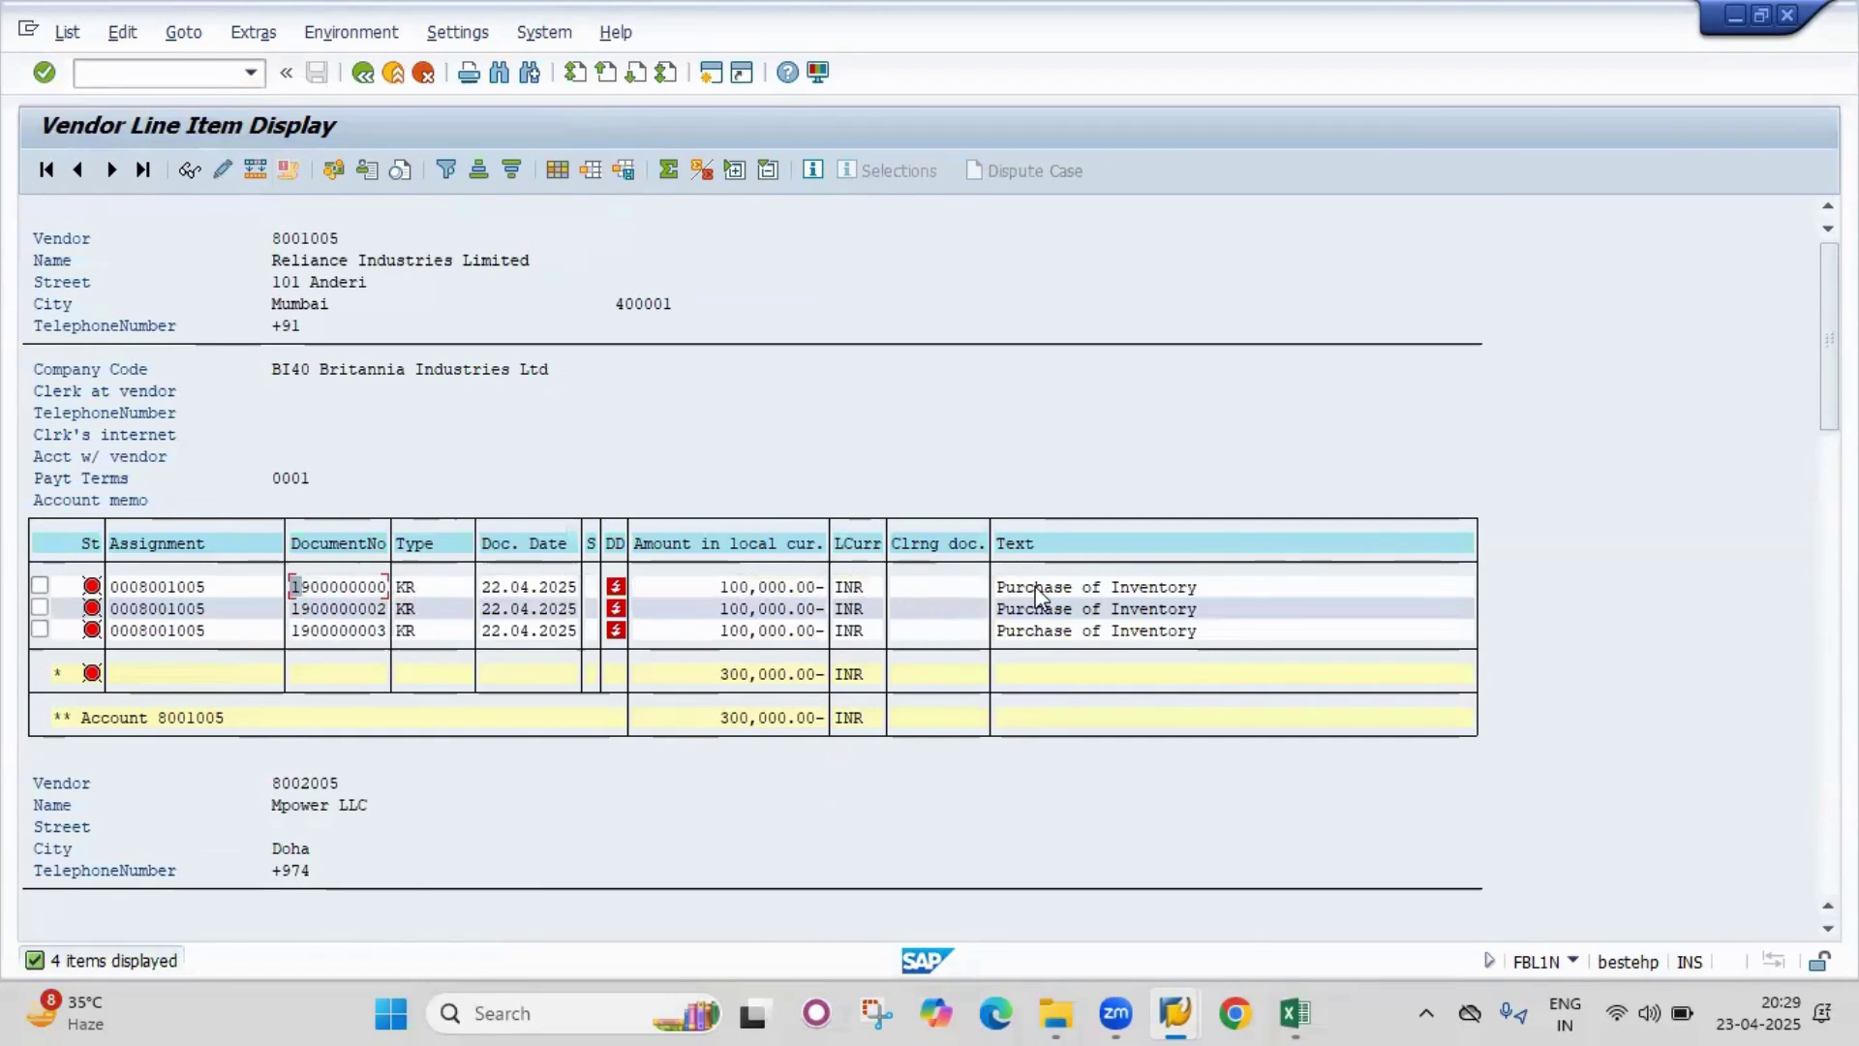
{"action": "left_click_drag", "start_coordinate": [293, 610], "coordinate": [600, 612]}
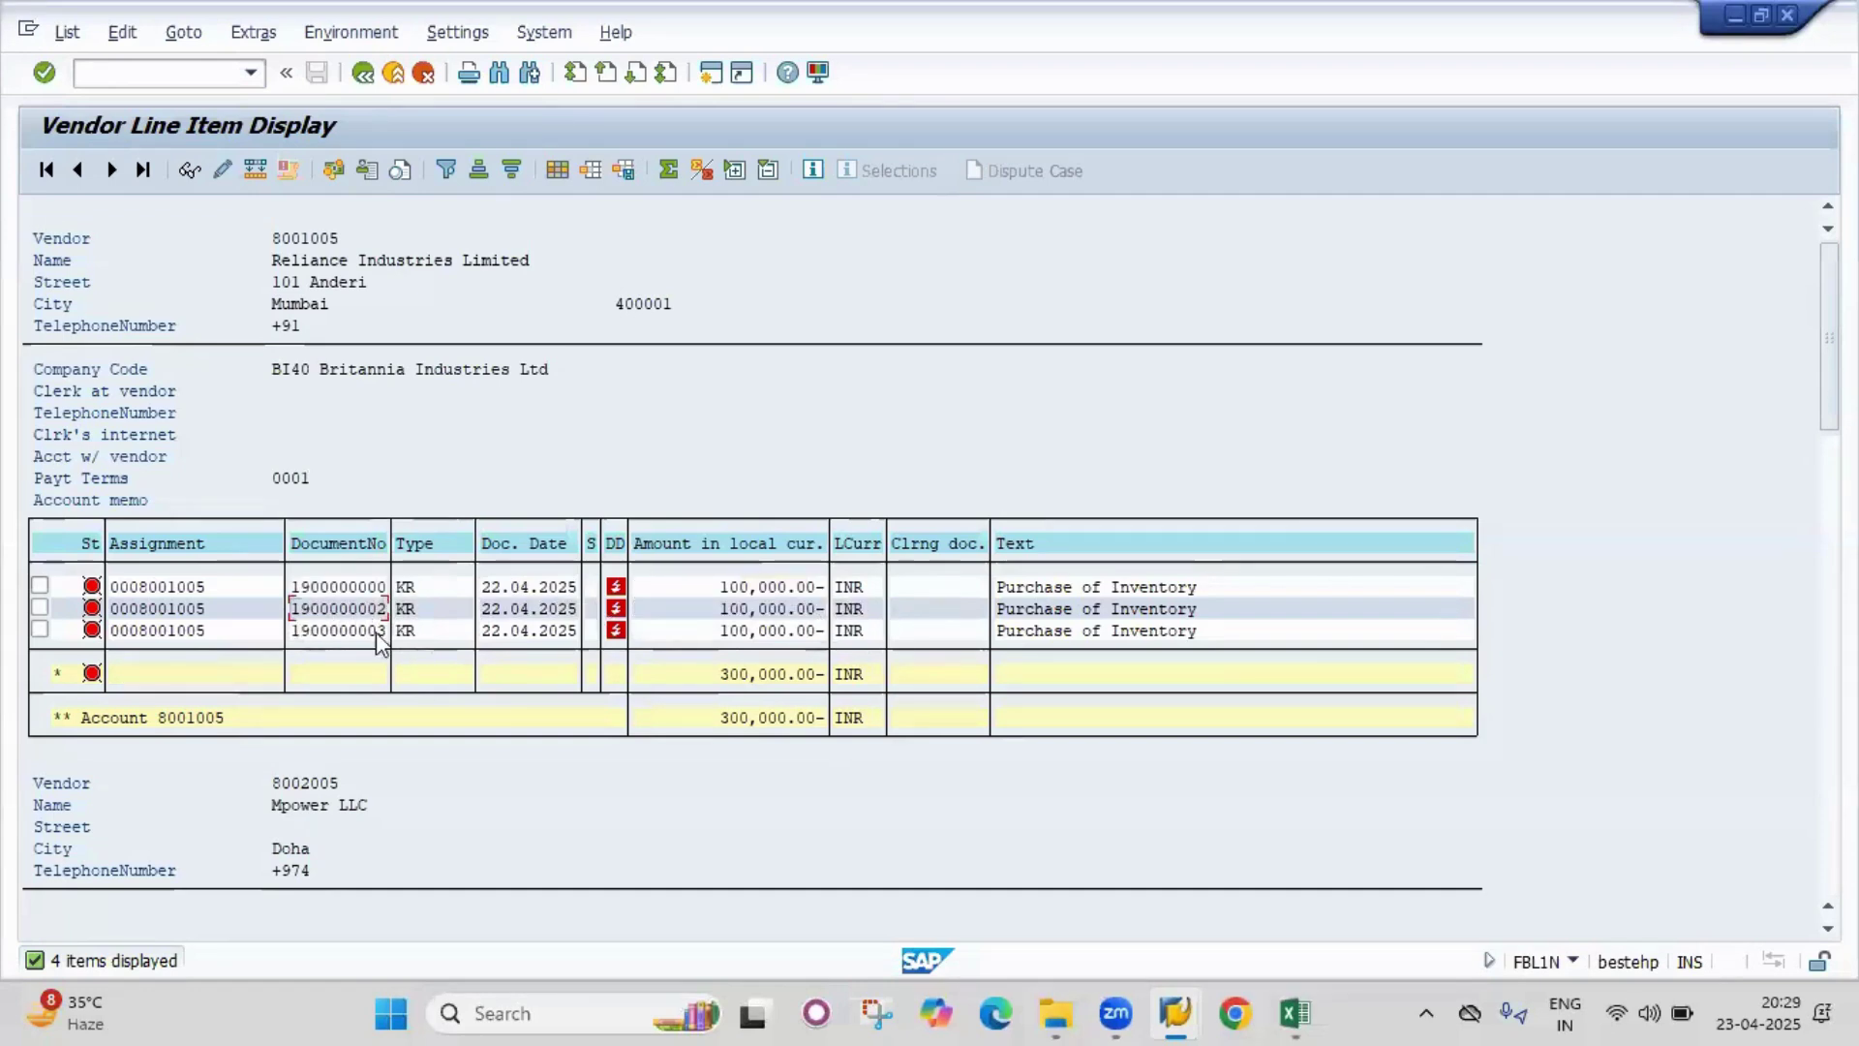
{"action": "left_click_drag", "start_coordinate": [378, 641], "coordinate": [865, 666]}
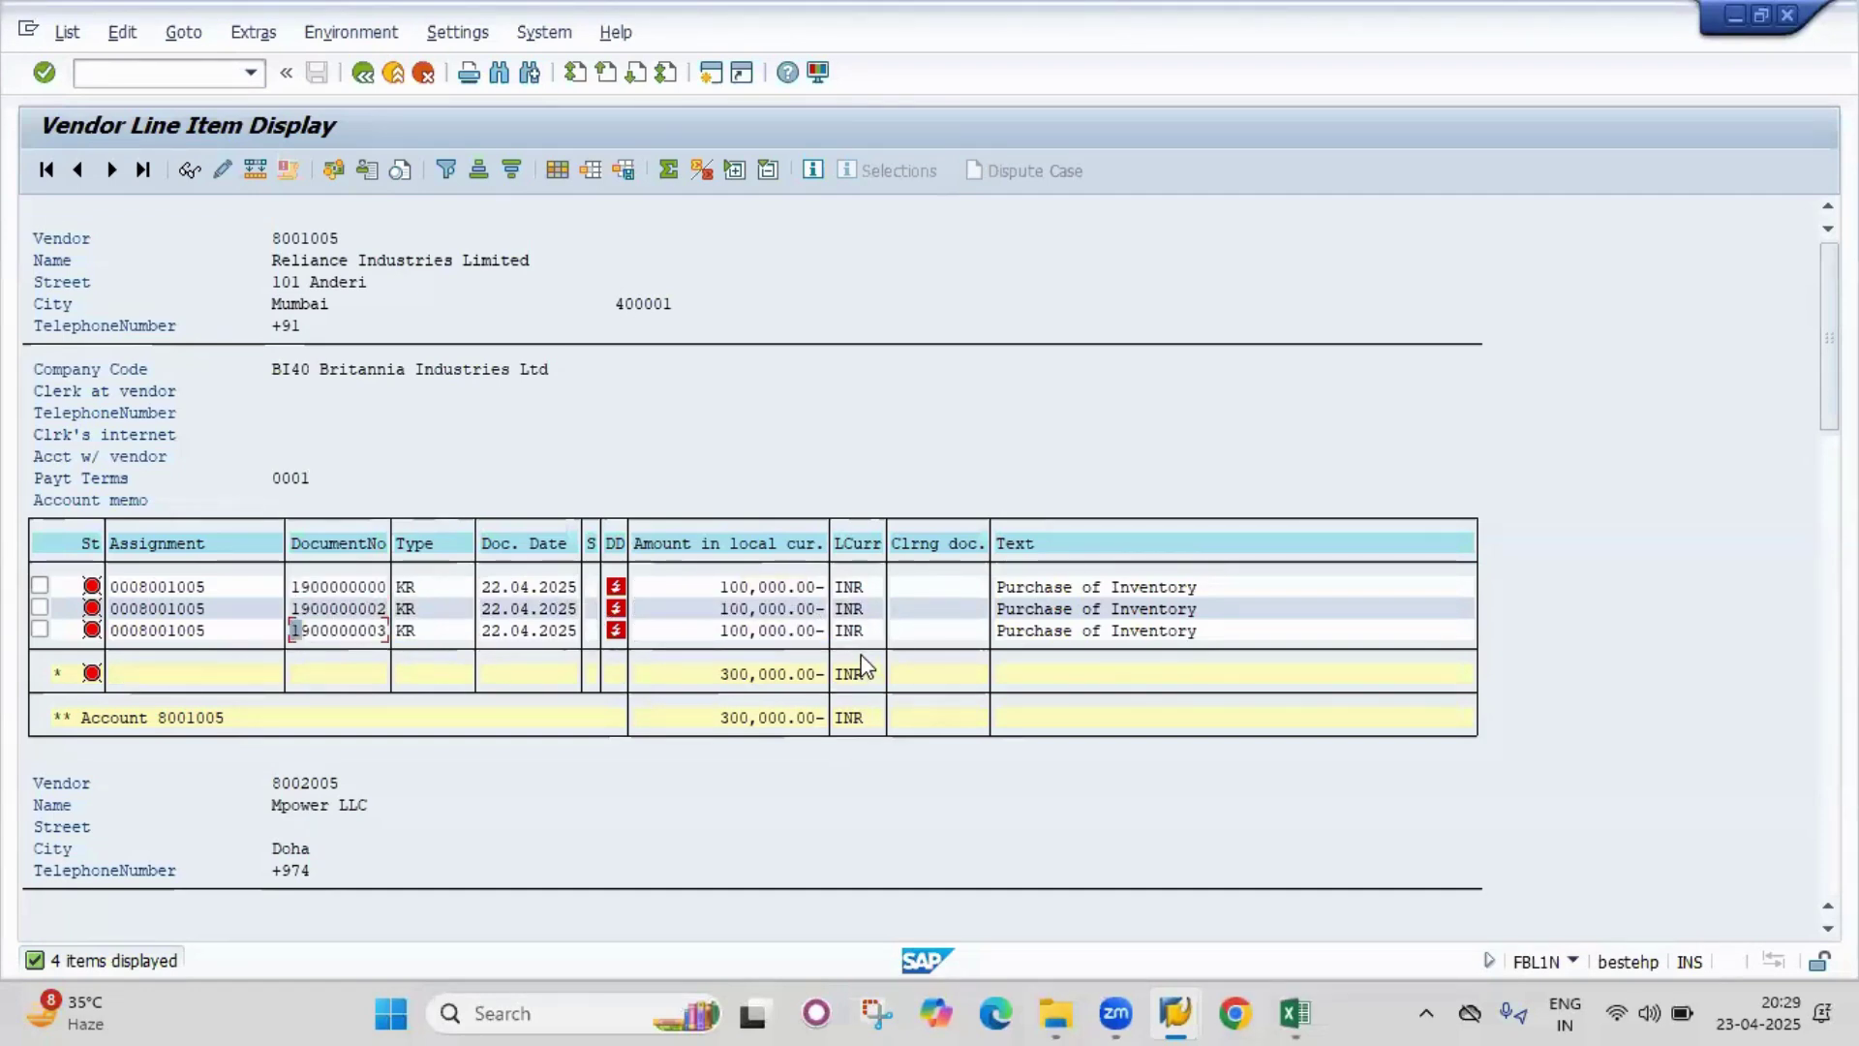
{"action": "left_click_drag", "start_coordinate": [296, 586], "coordinate": [399, 644]}
{"action": "key", "text": "ctrl+c"}
{"action": "key", "text": "alt+Tab"}
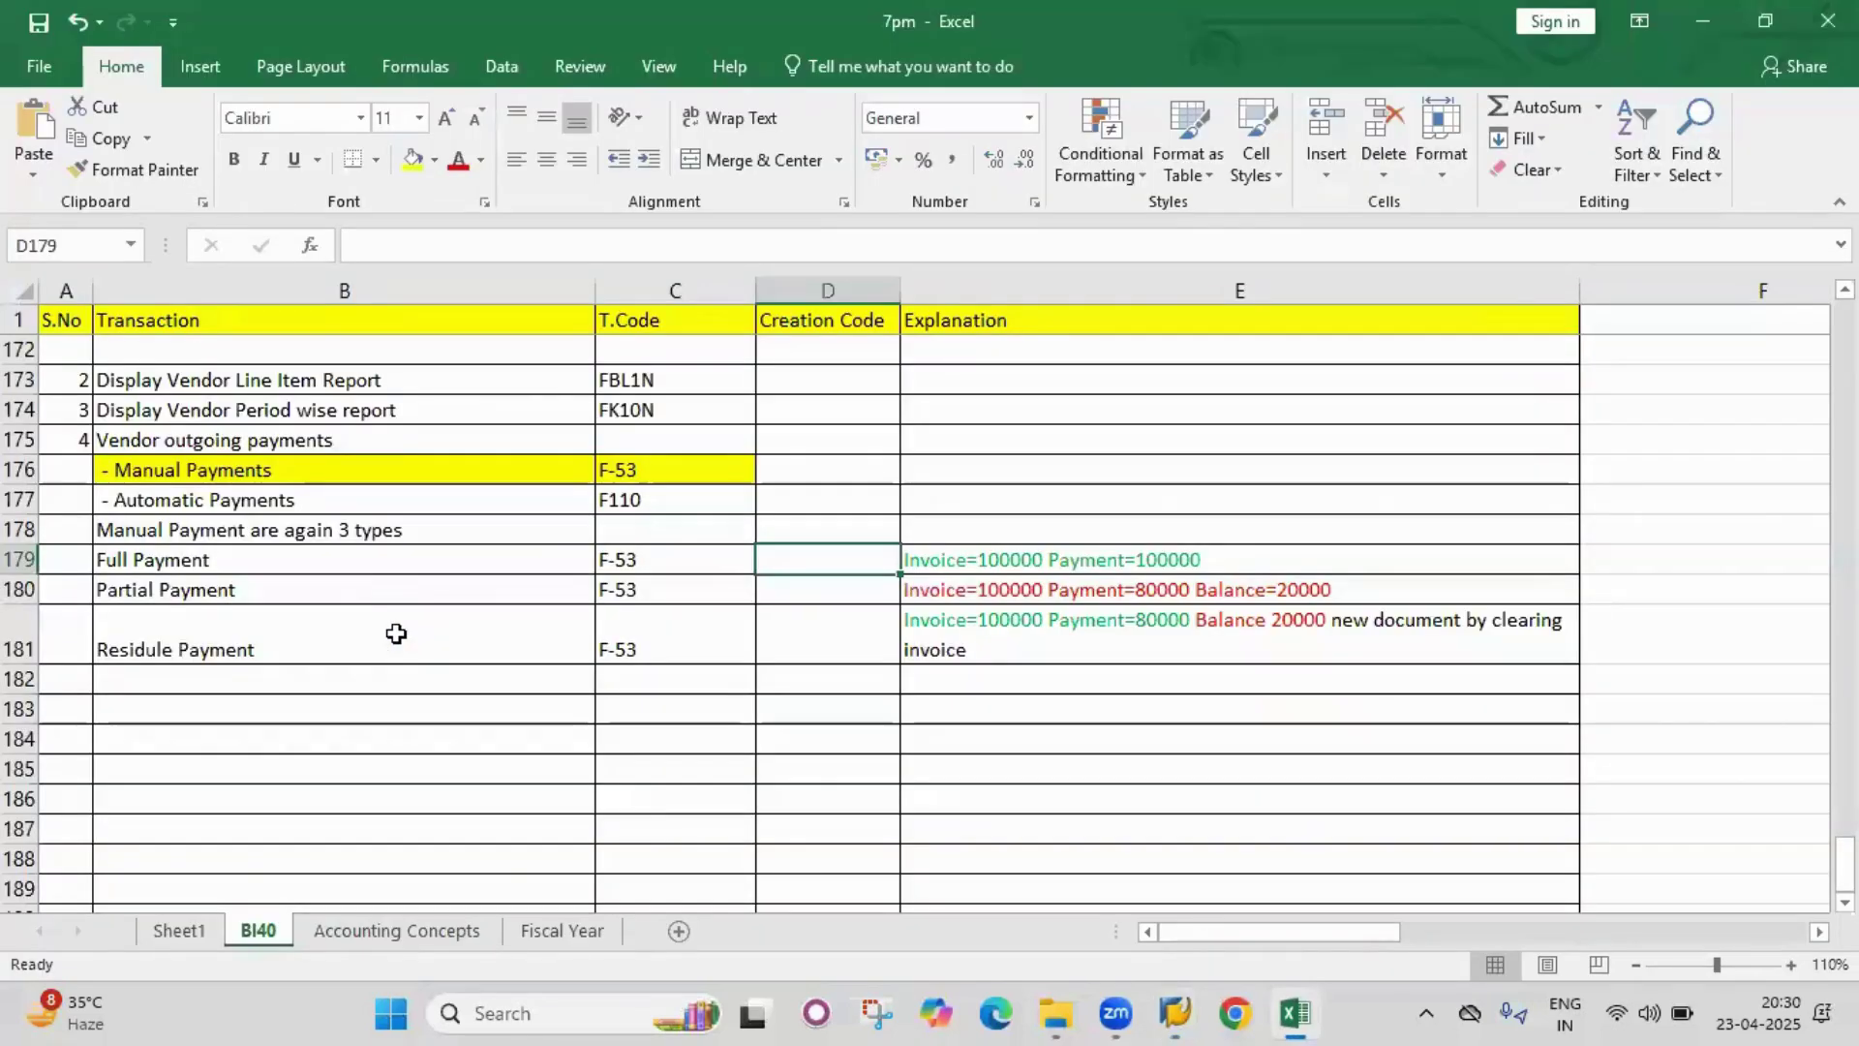
{"action": "key", "text": "ctrl+v"}
{"action": "left_click", "coordinate": [814, 773]}
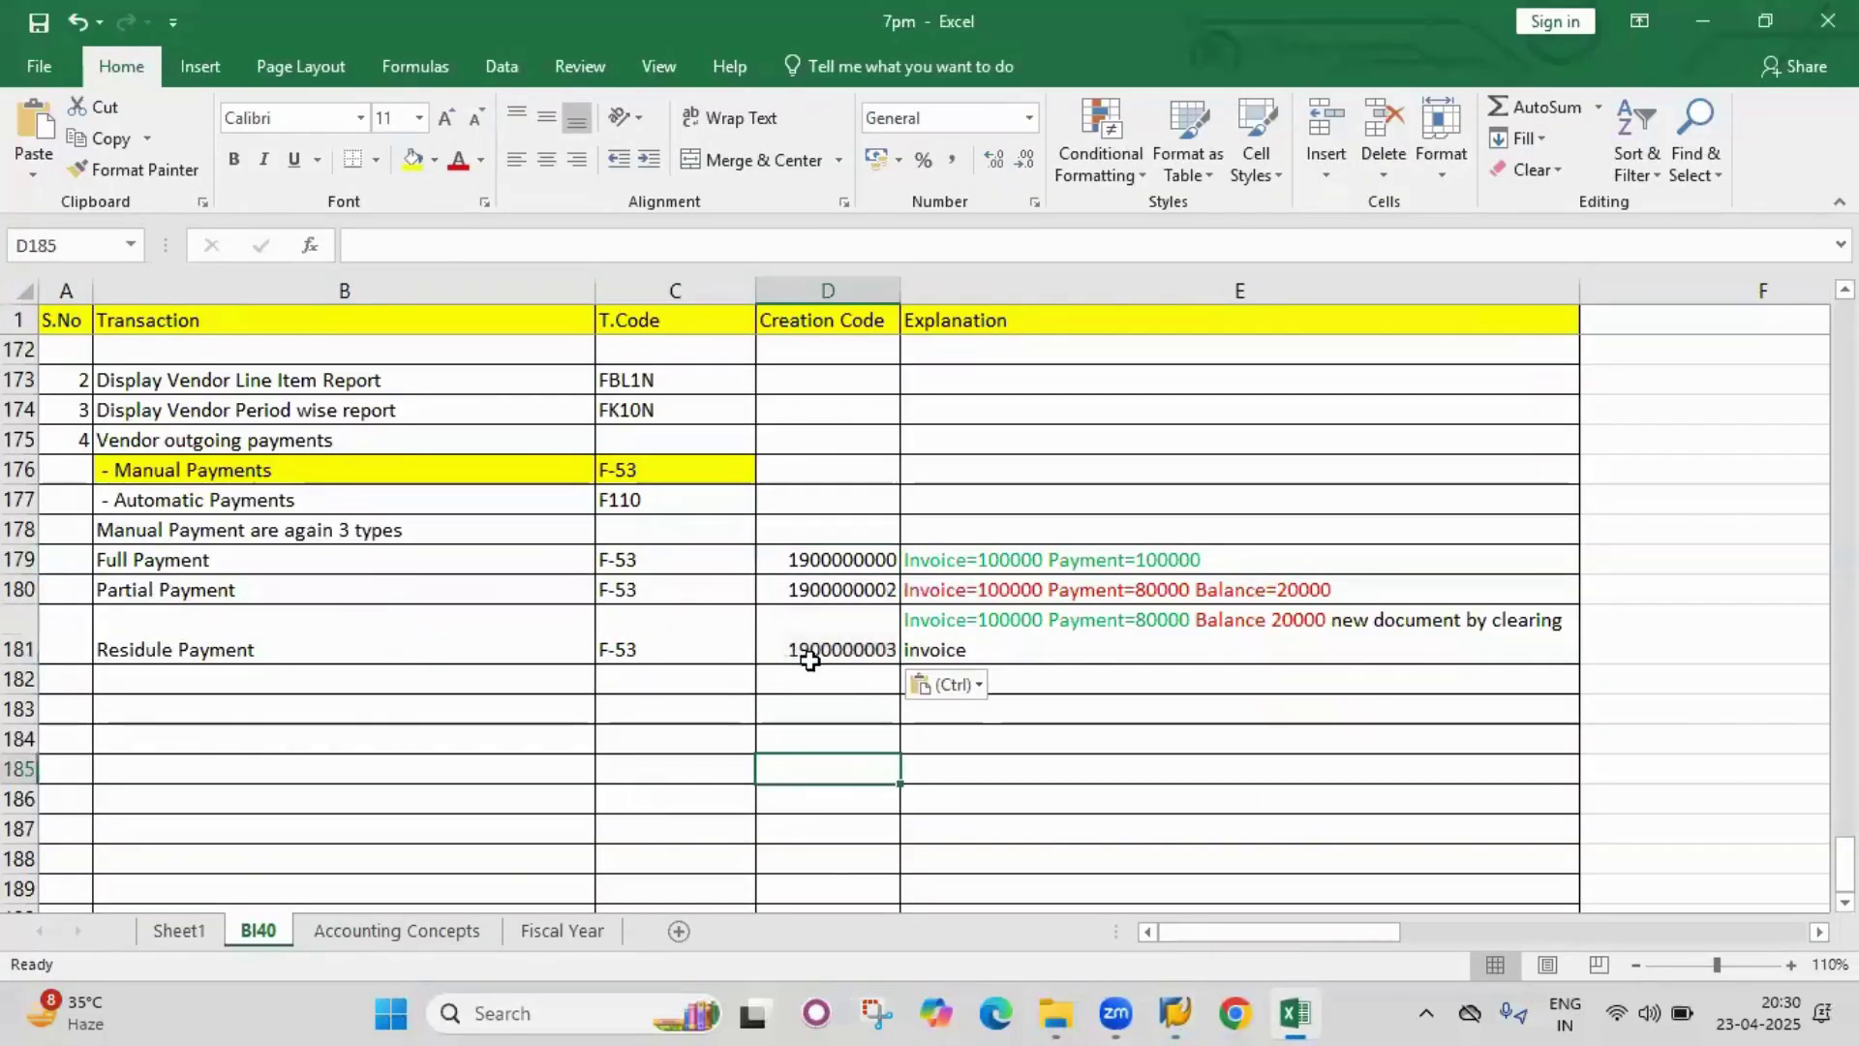
{"action": "left_click_drag", "start_coordinate": [796, 553], "coordinate": [826, 644]}
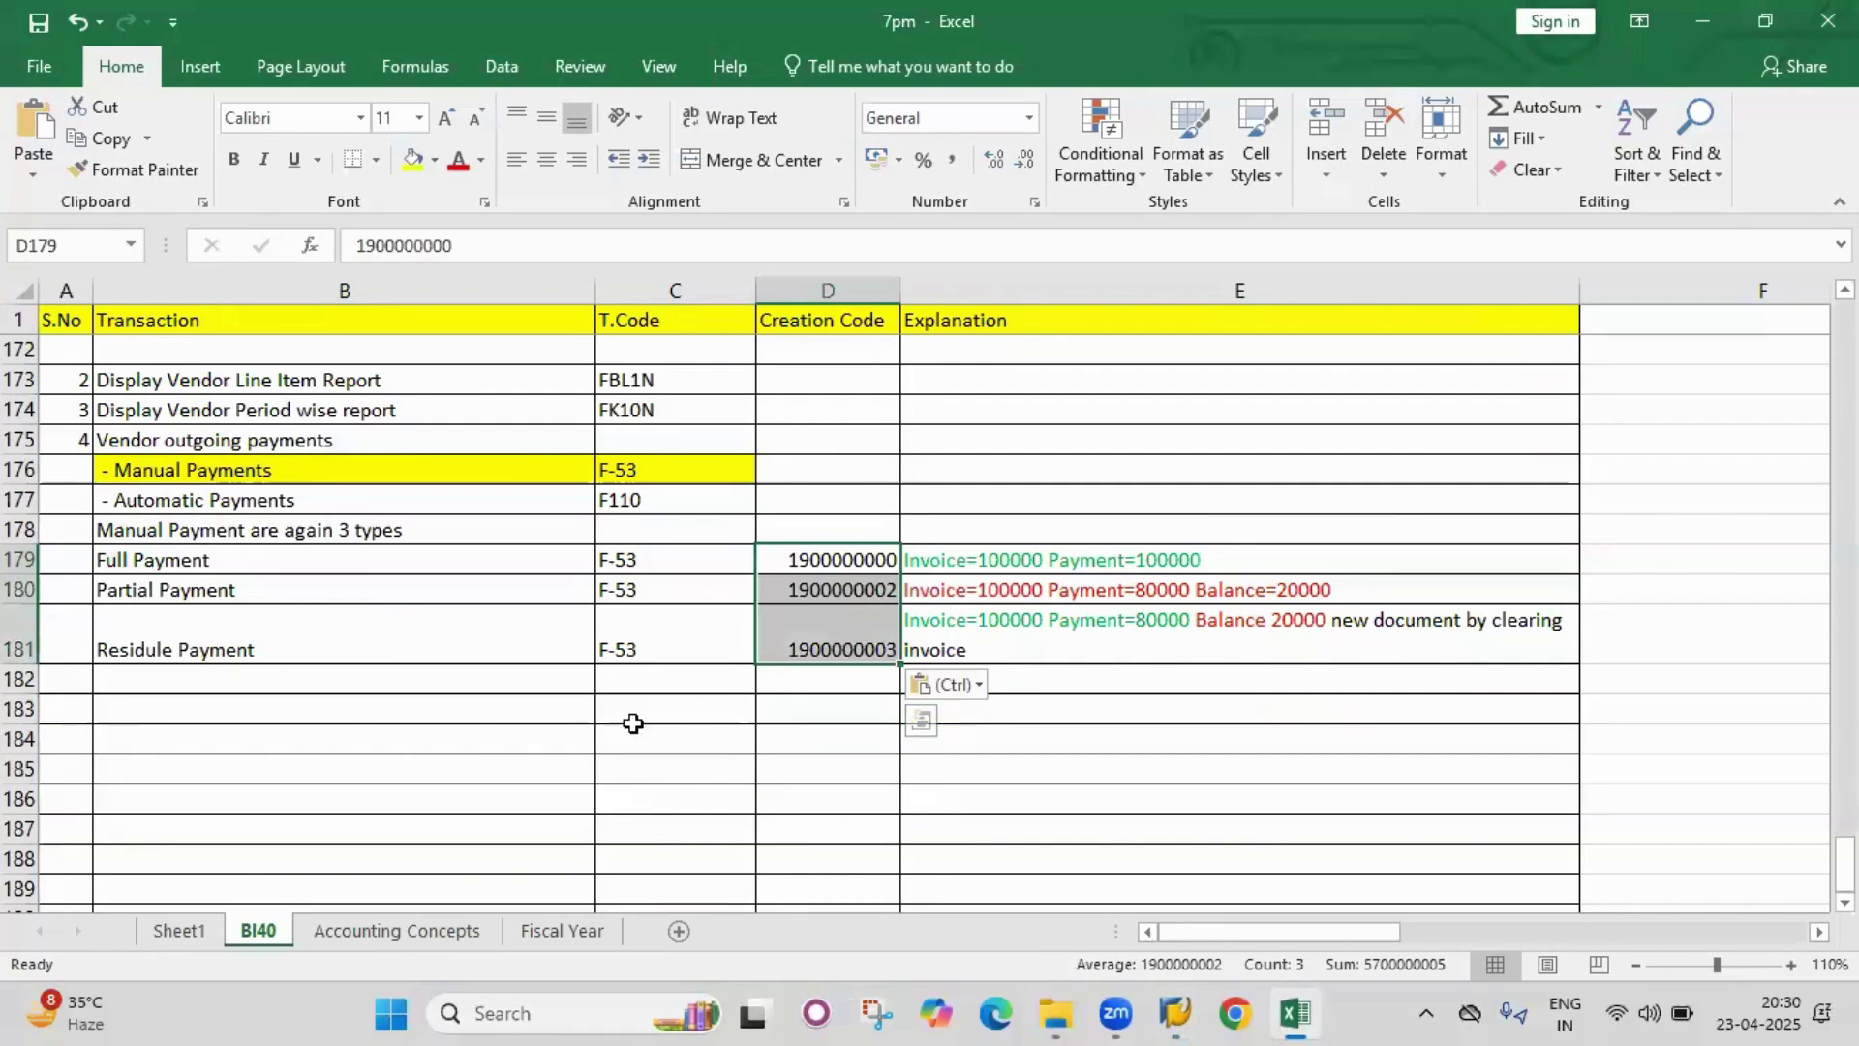
{"action": "left_click", "coordinate": [626, 726]}
{"action": "left_click", "coordinate": [510, 560]}
- Start F-53 from SAP Easy Access and enter document date 23.04.2025
{"action": "key", "text": "alt+Tab"}
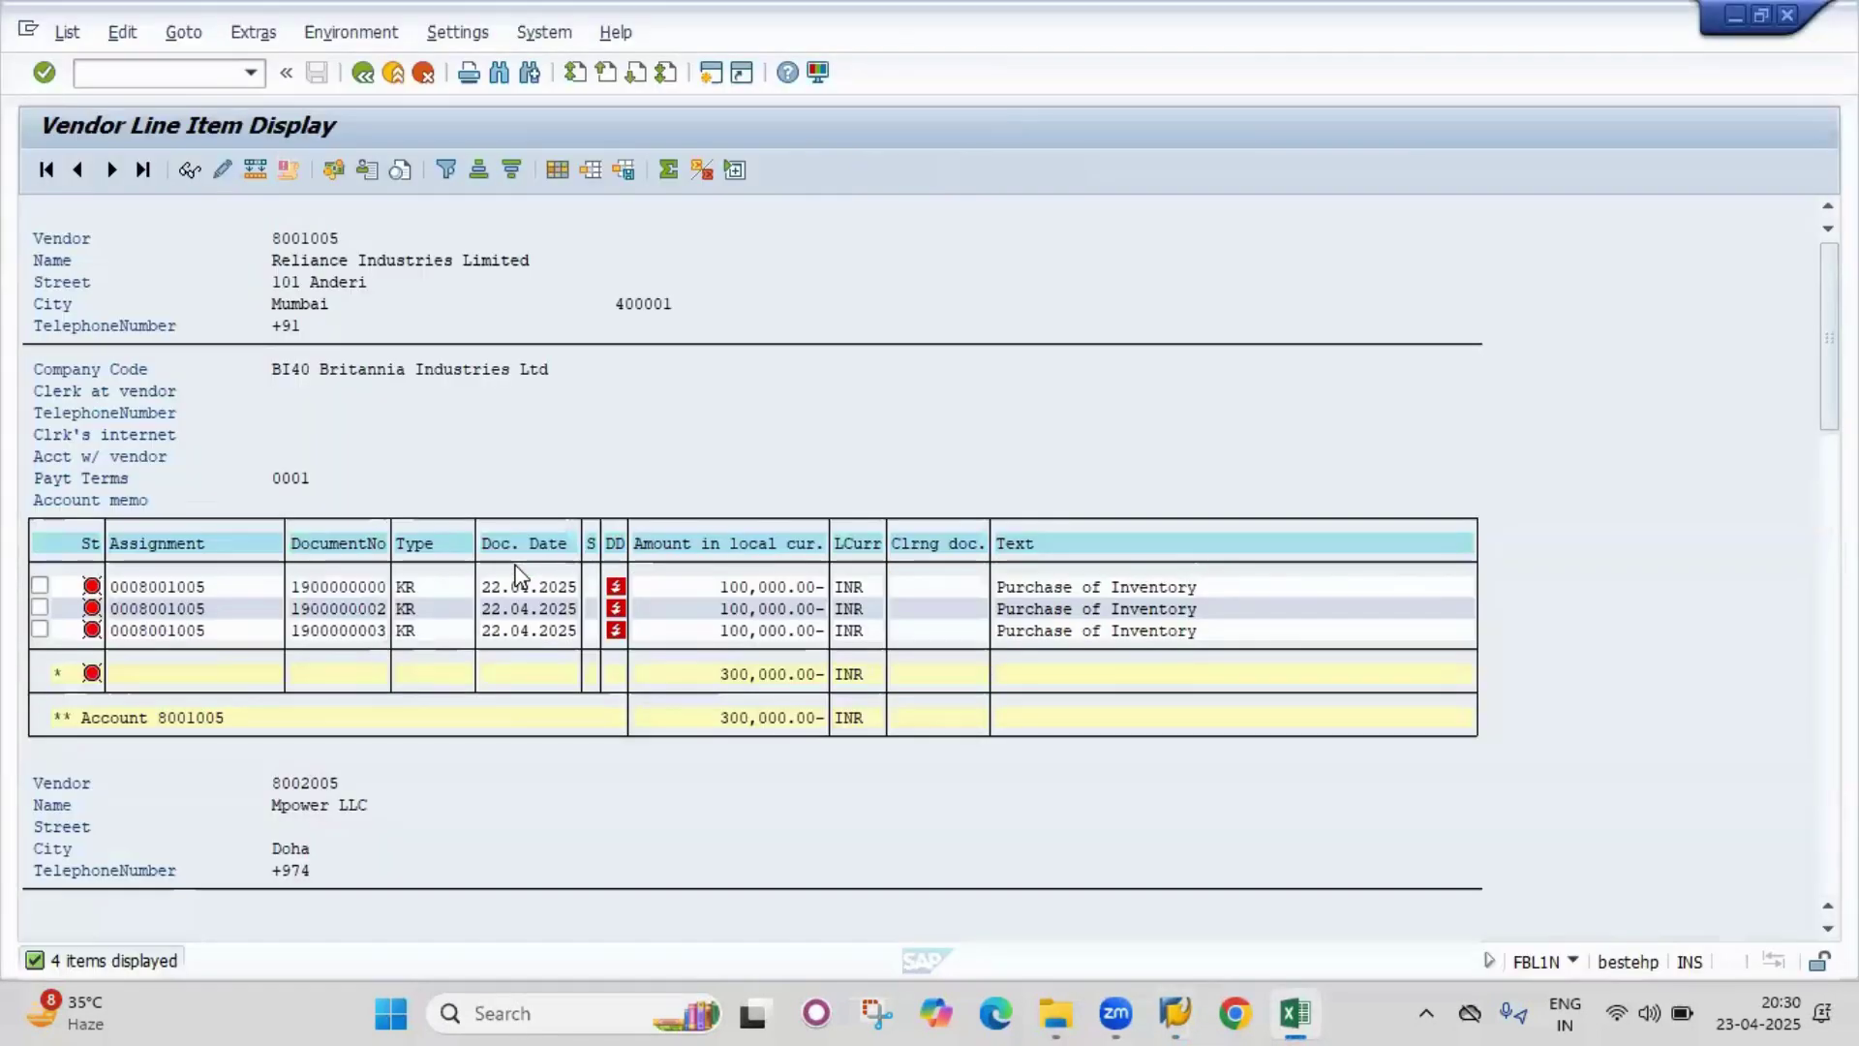
{"action": "left_click", "coordinate": [179, 72]}
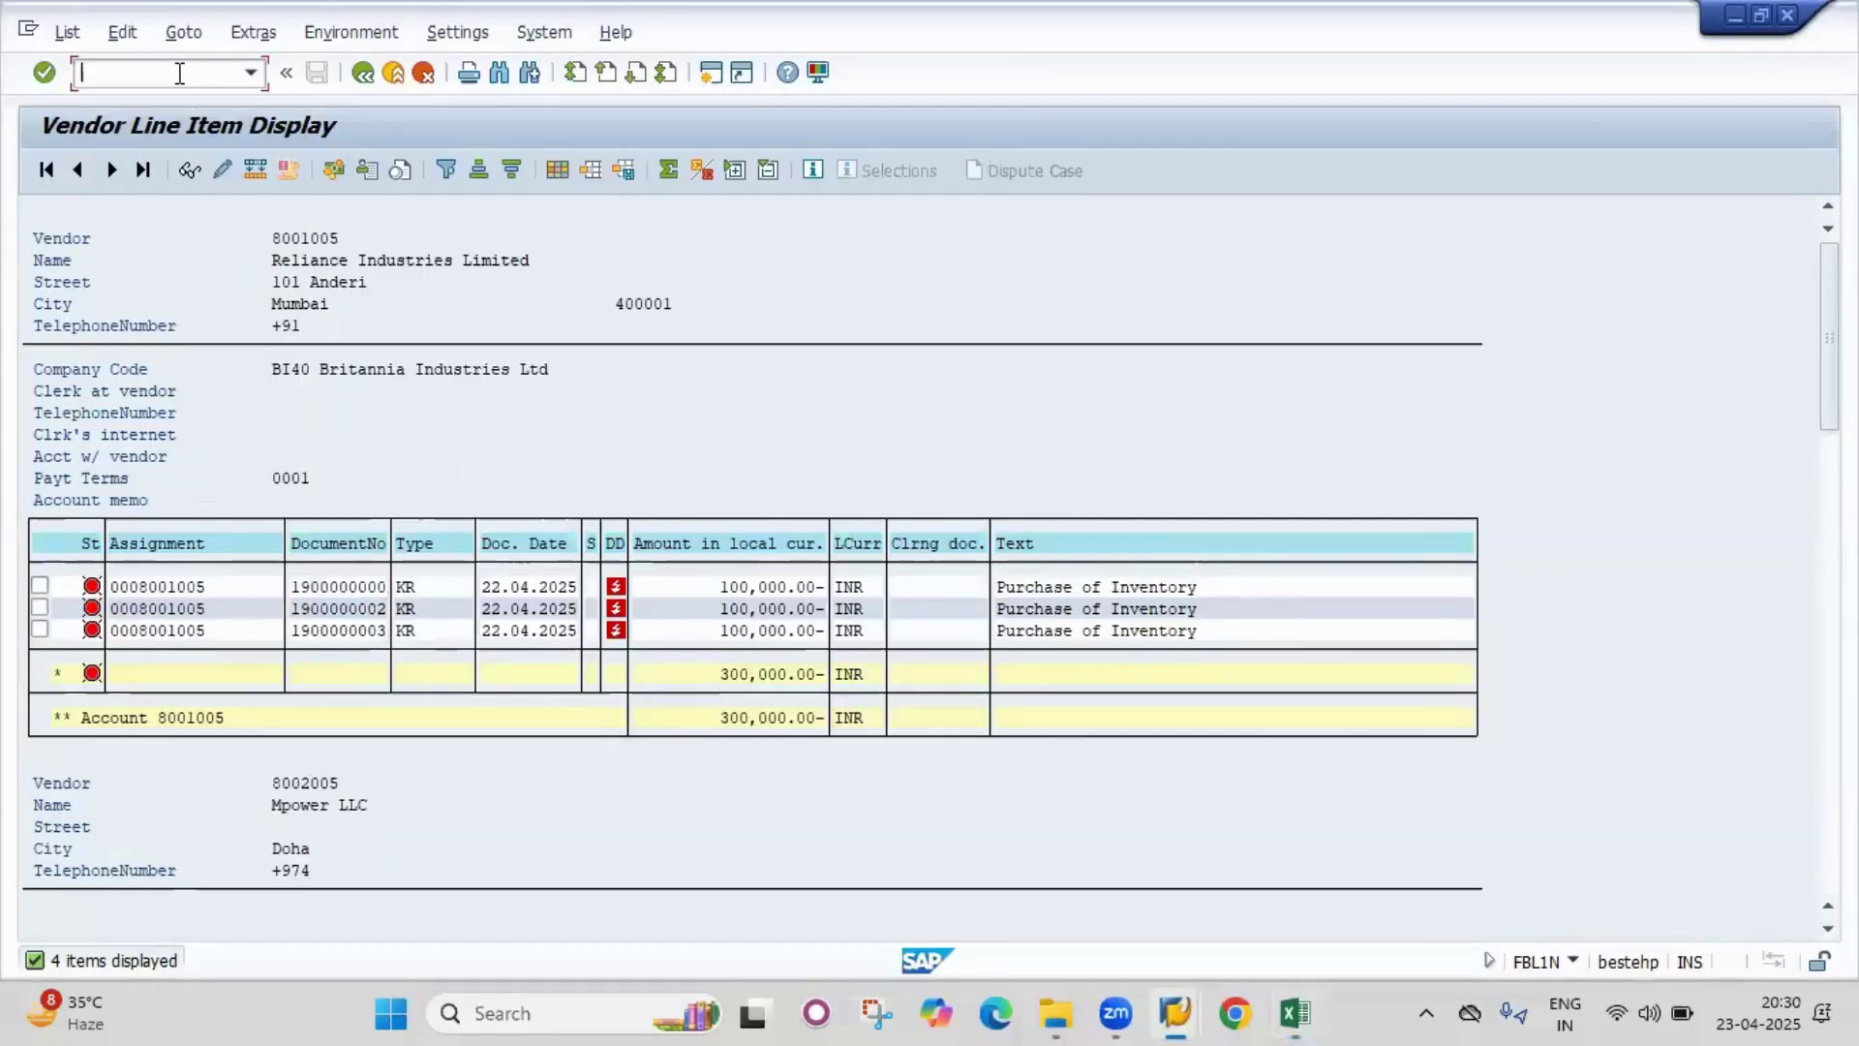
{"action": "key", "text": "Return"}
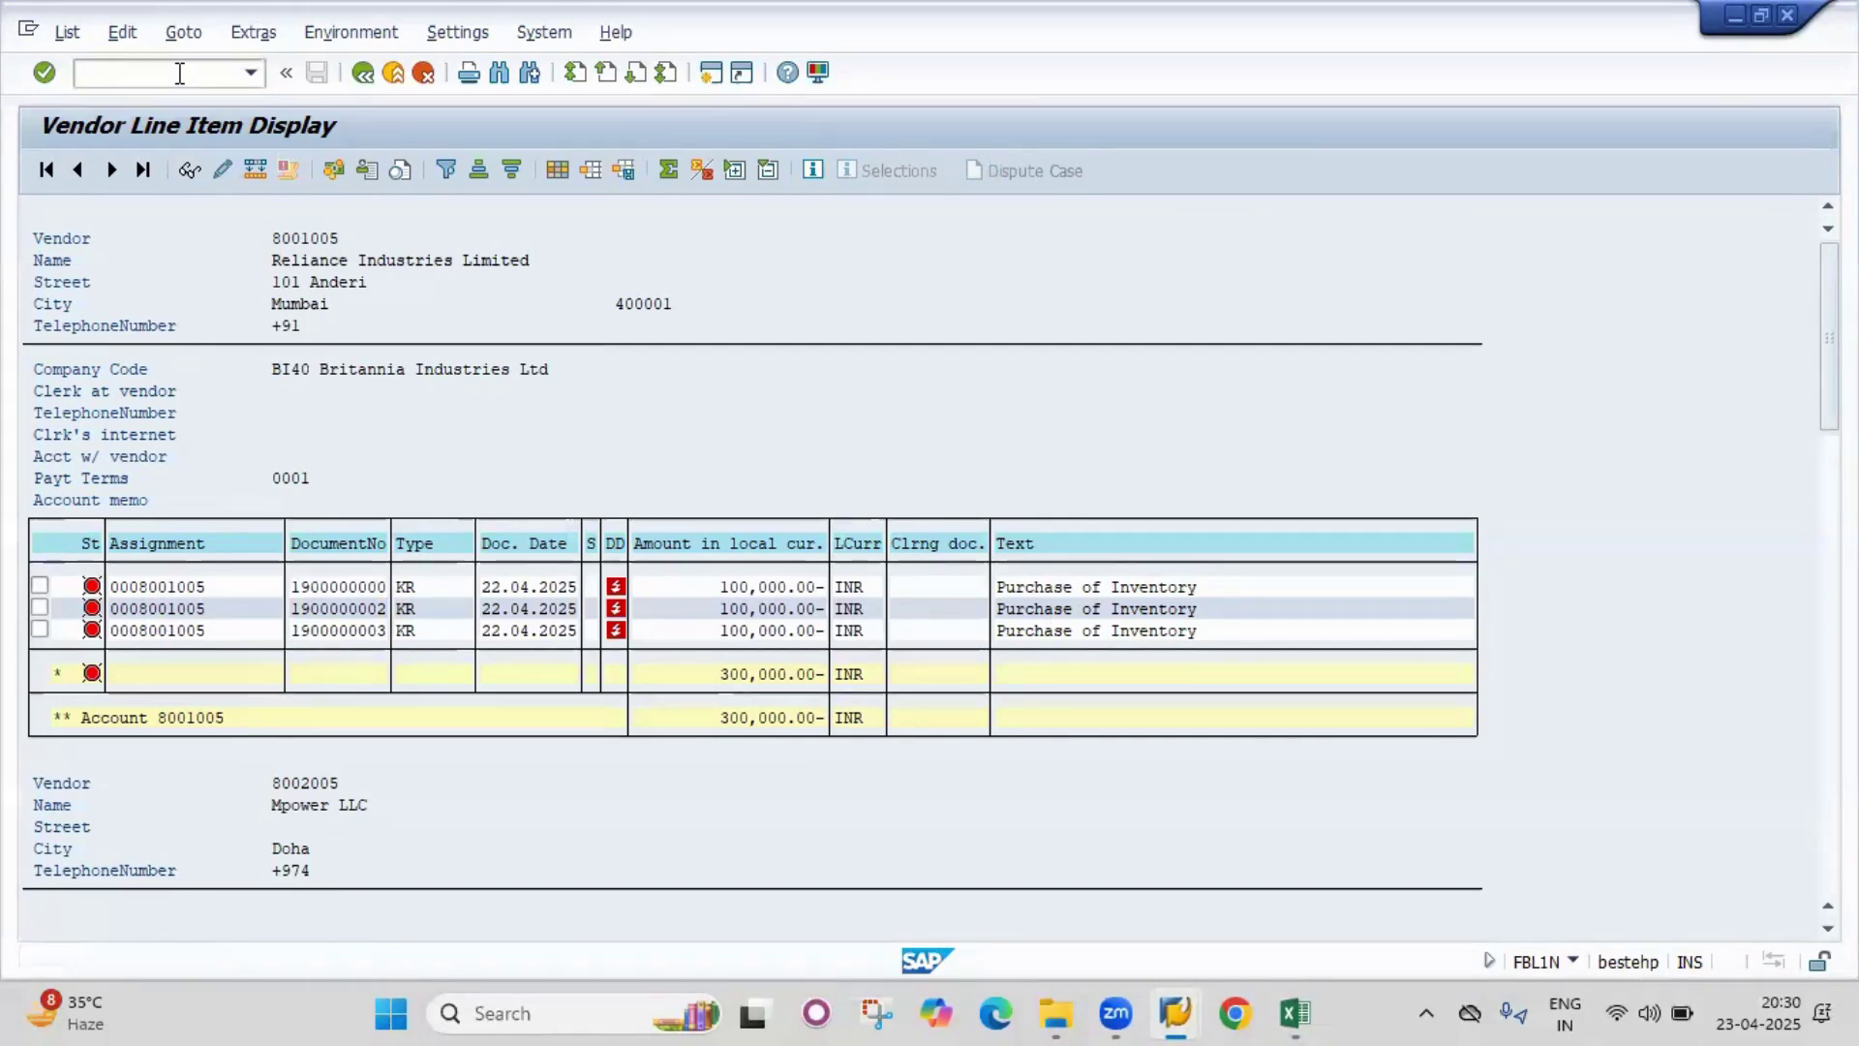
{"action": "type", "text": "F"}
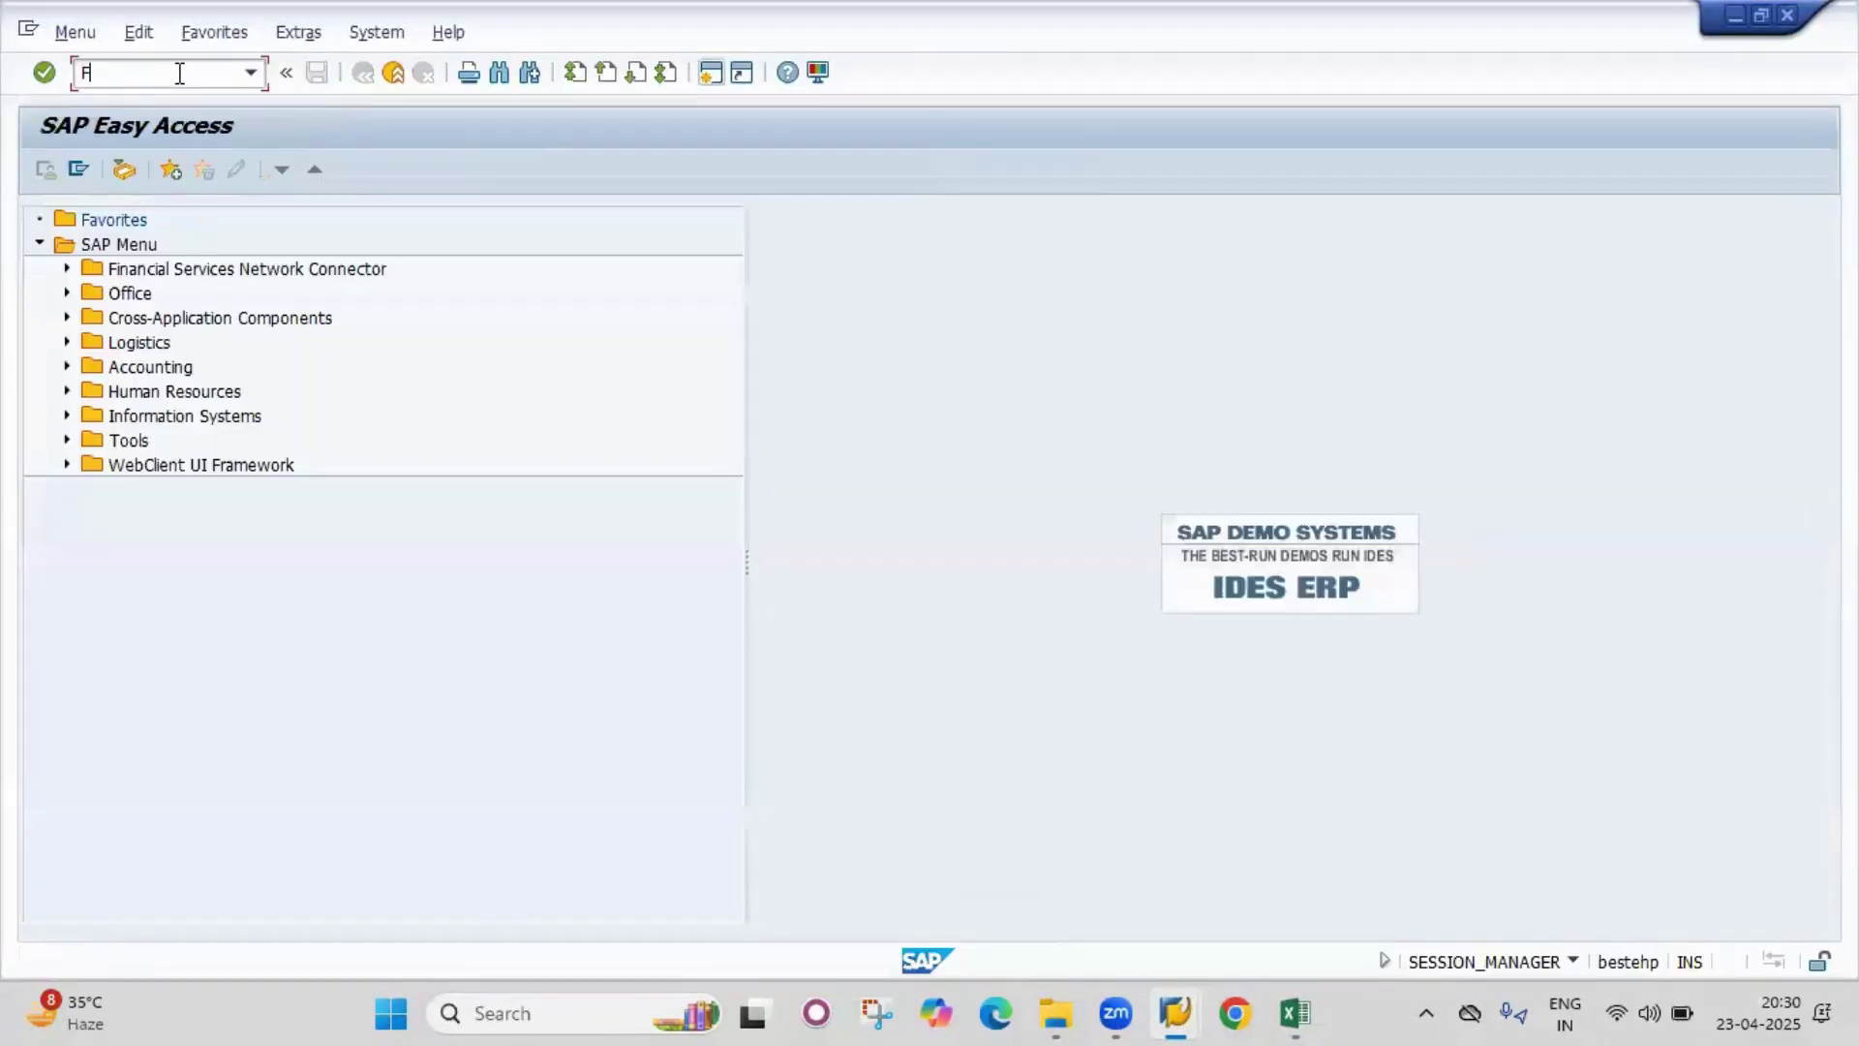
{"action": "type", "text": "-53"}
{"action": "key", "text": "Return"}
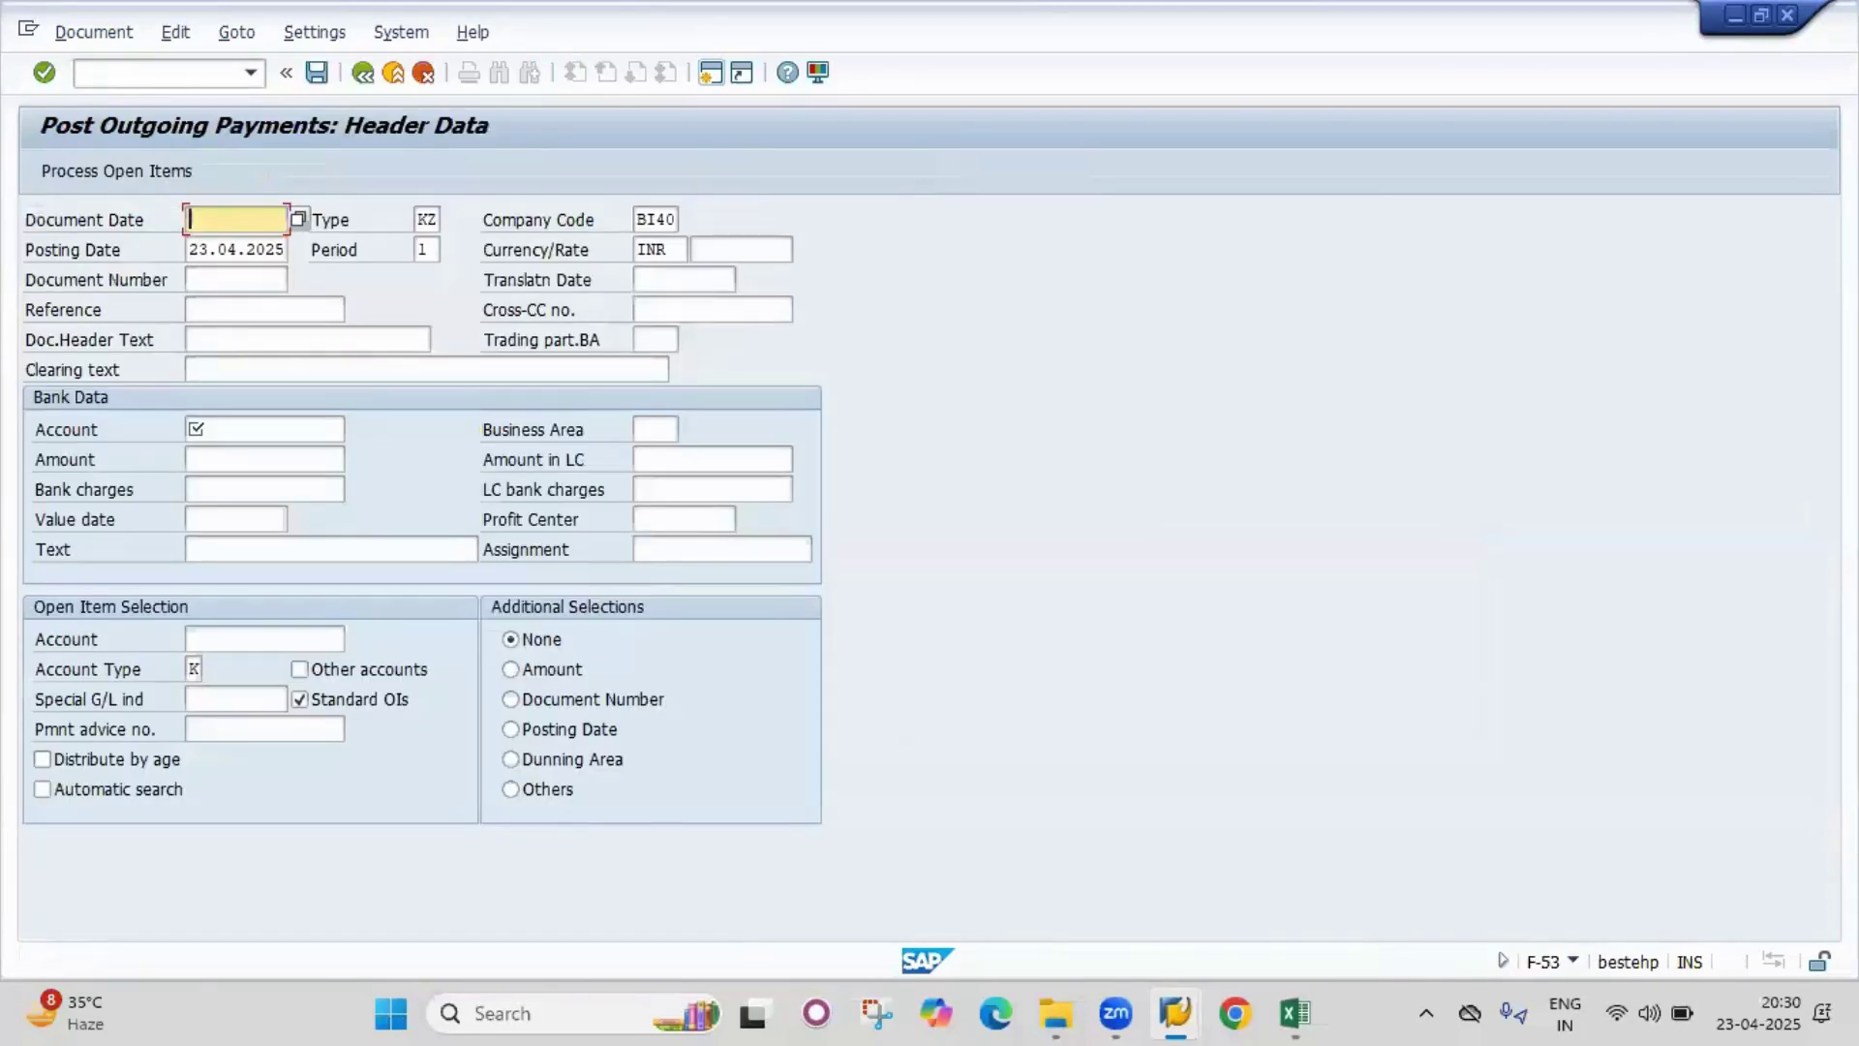
{"action": "type", "text": "23.04.2025"}
{"action": "key", "text": "Tab"}
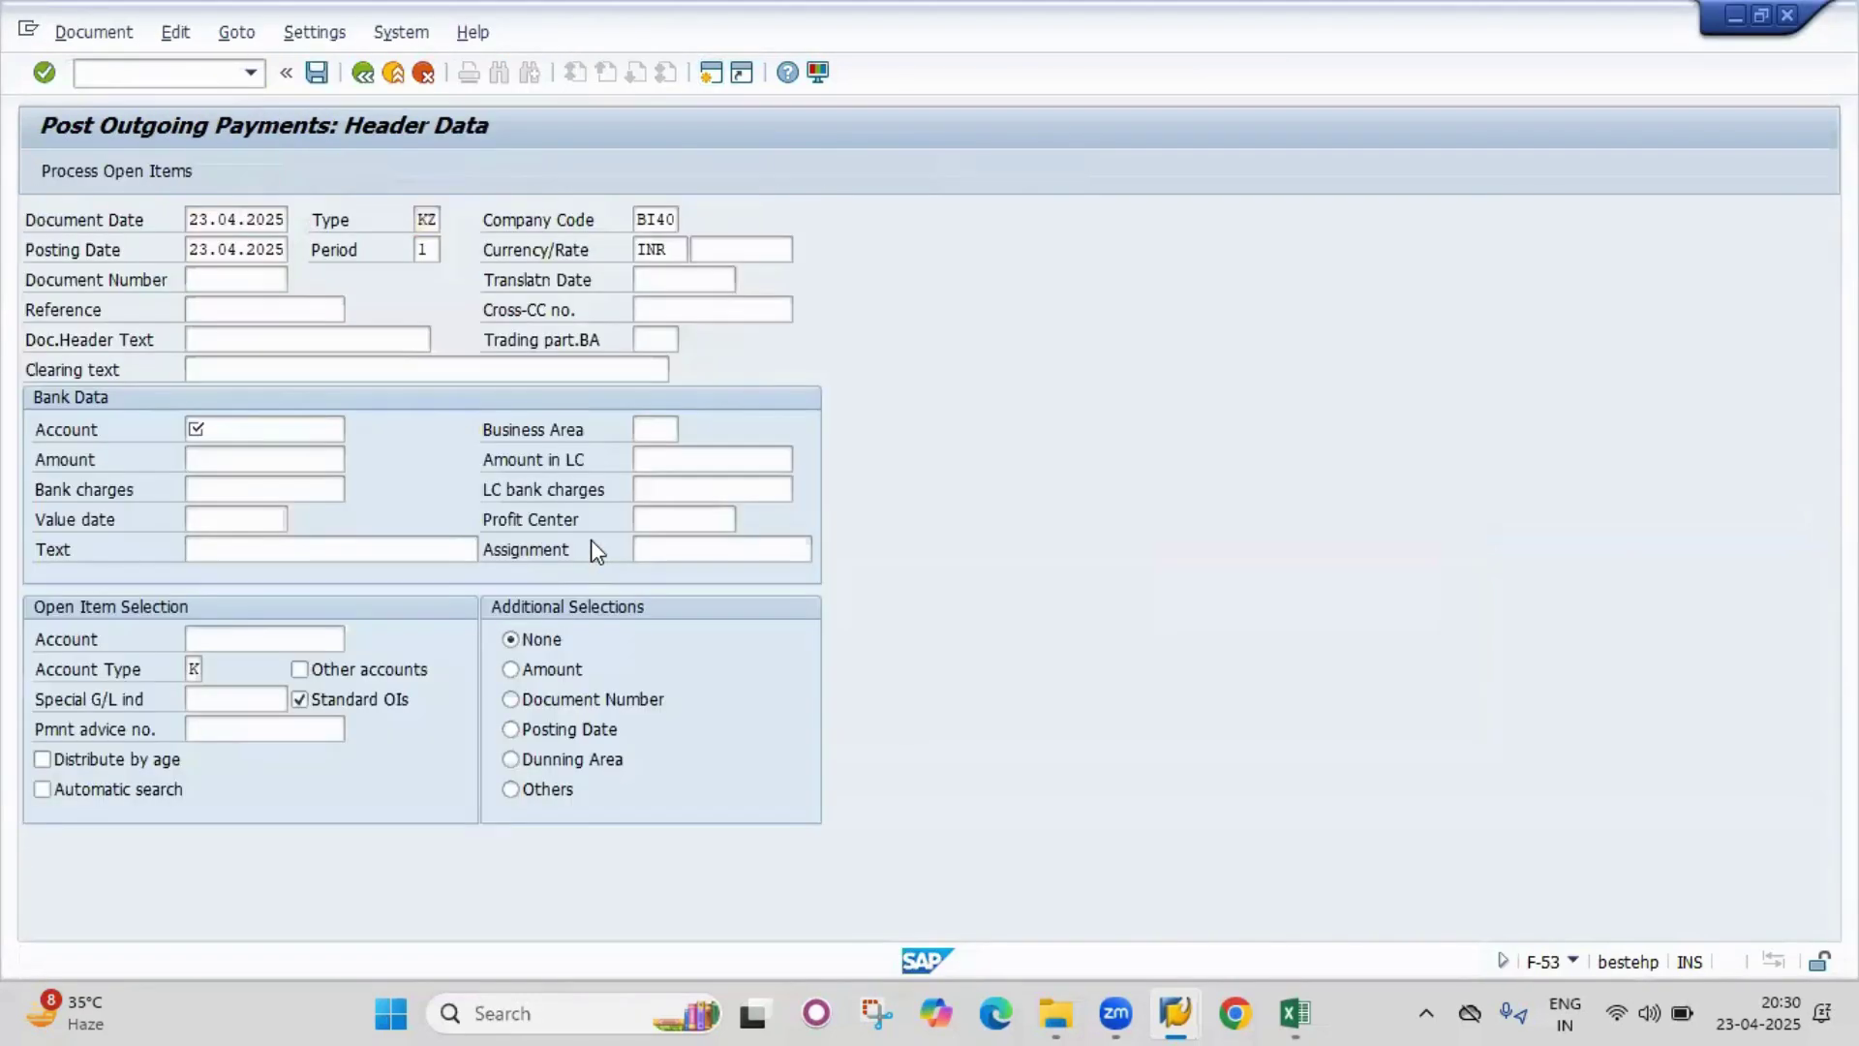
{"action": "key", "text": "alt+Tab"}
{"action": "key", "text": "Tab"}
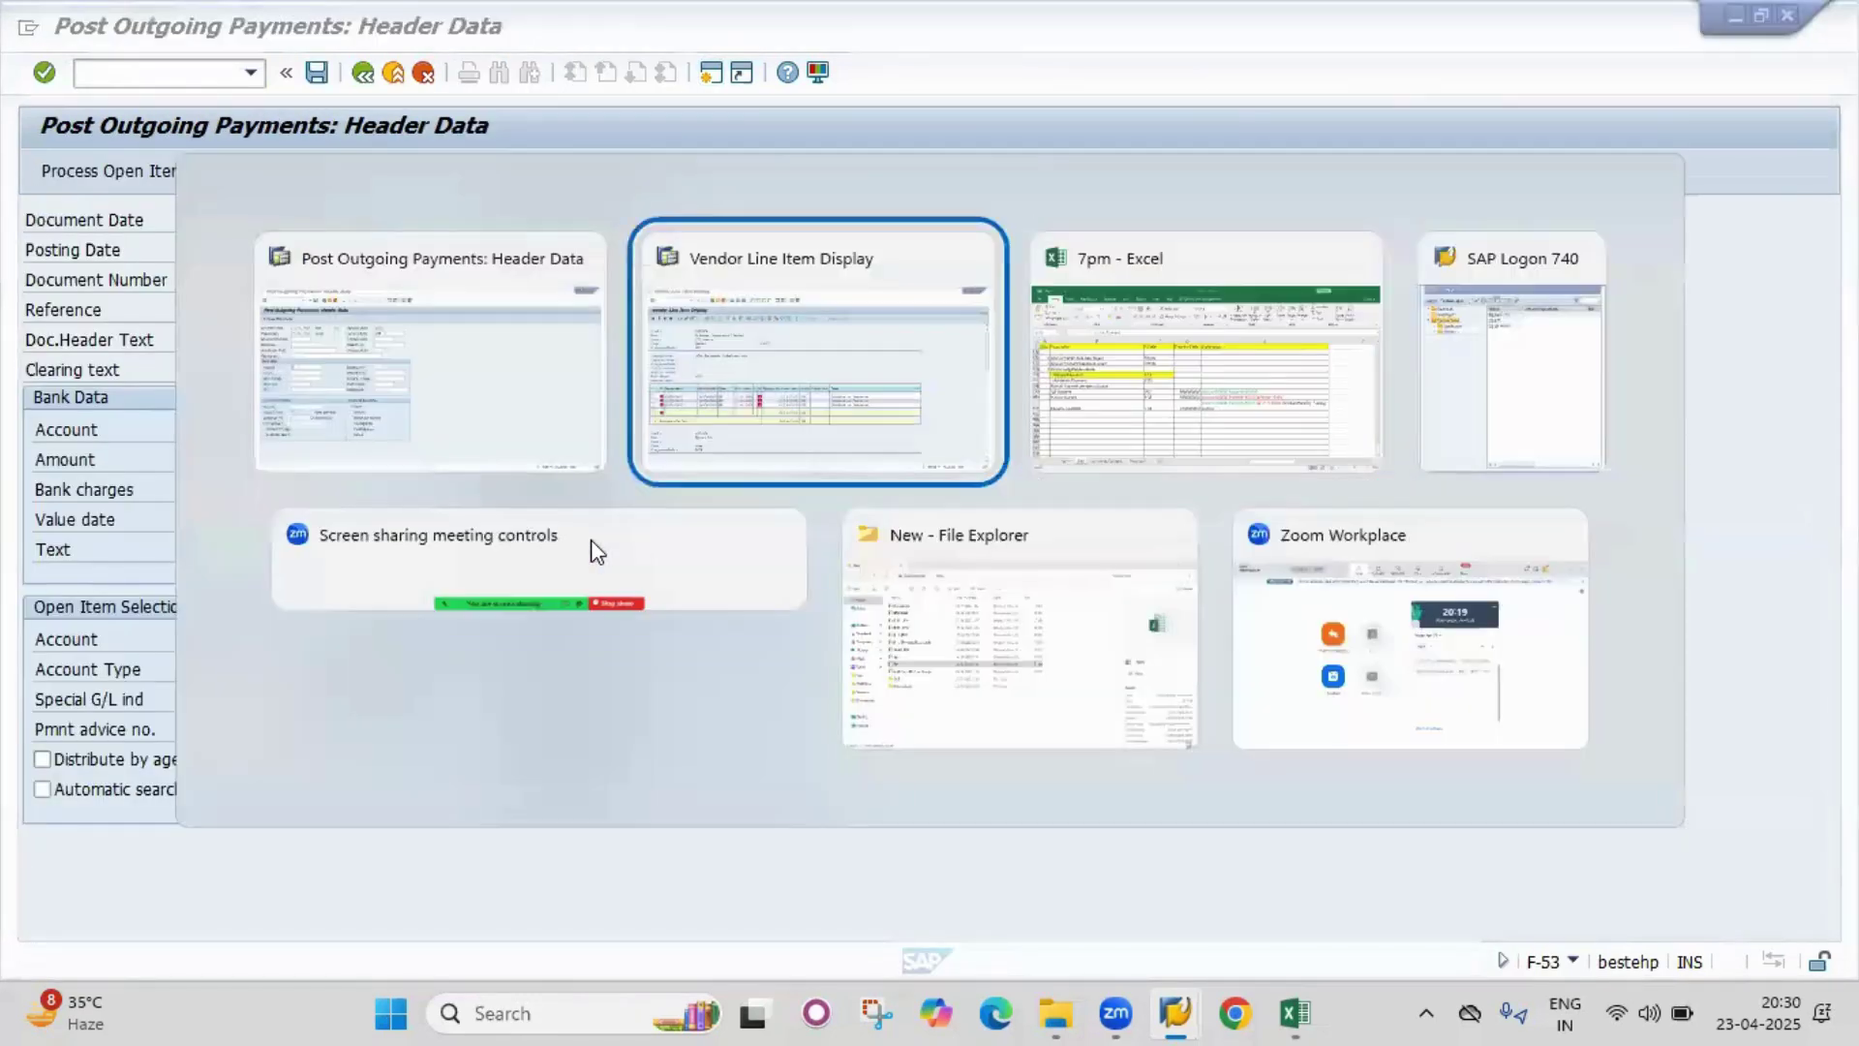
{"action": "scroll", "coordinate": [592, 541], "scroll_direction": "up", "scroll_amount": 9}
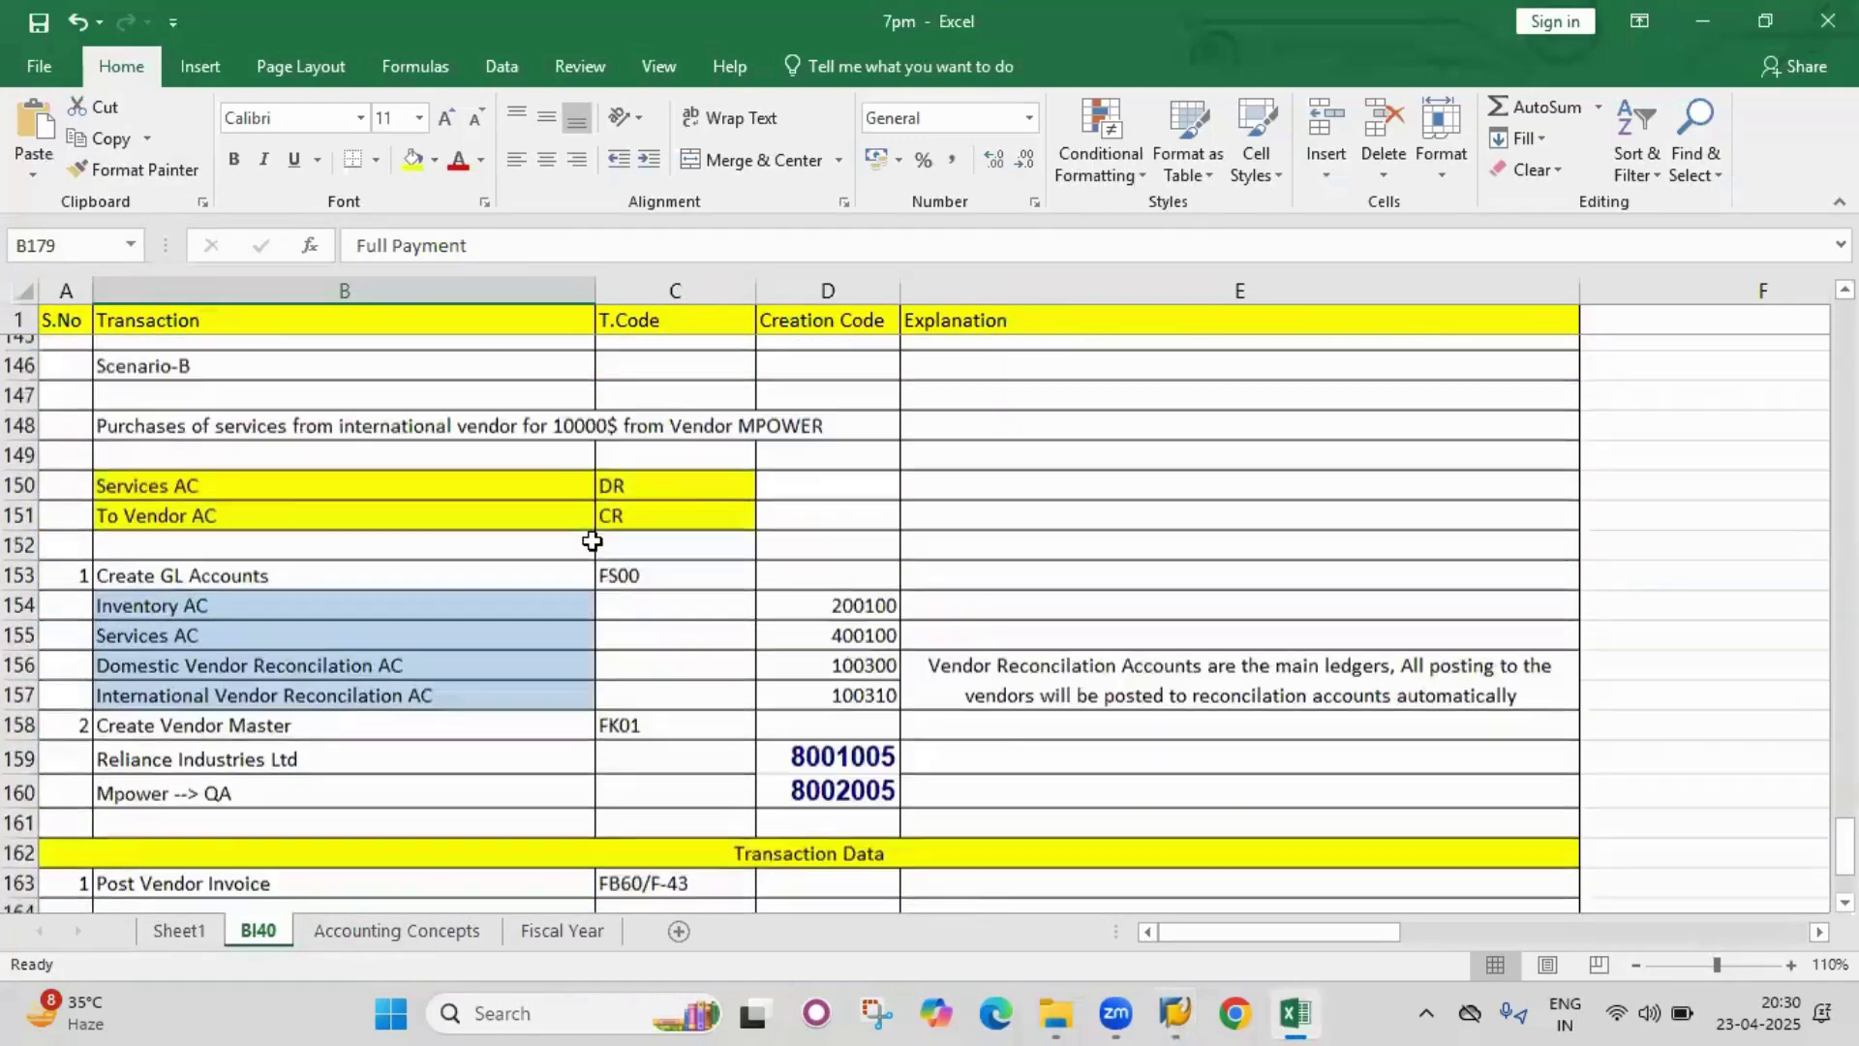
{"action": "scroll", "coordinate": [593, 540], "scroll_direction": "up", "scroll_amount": 2}
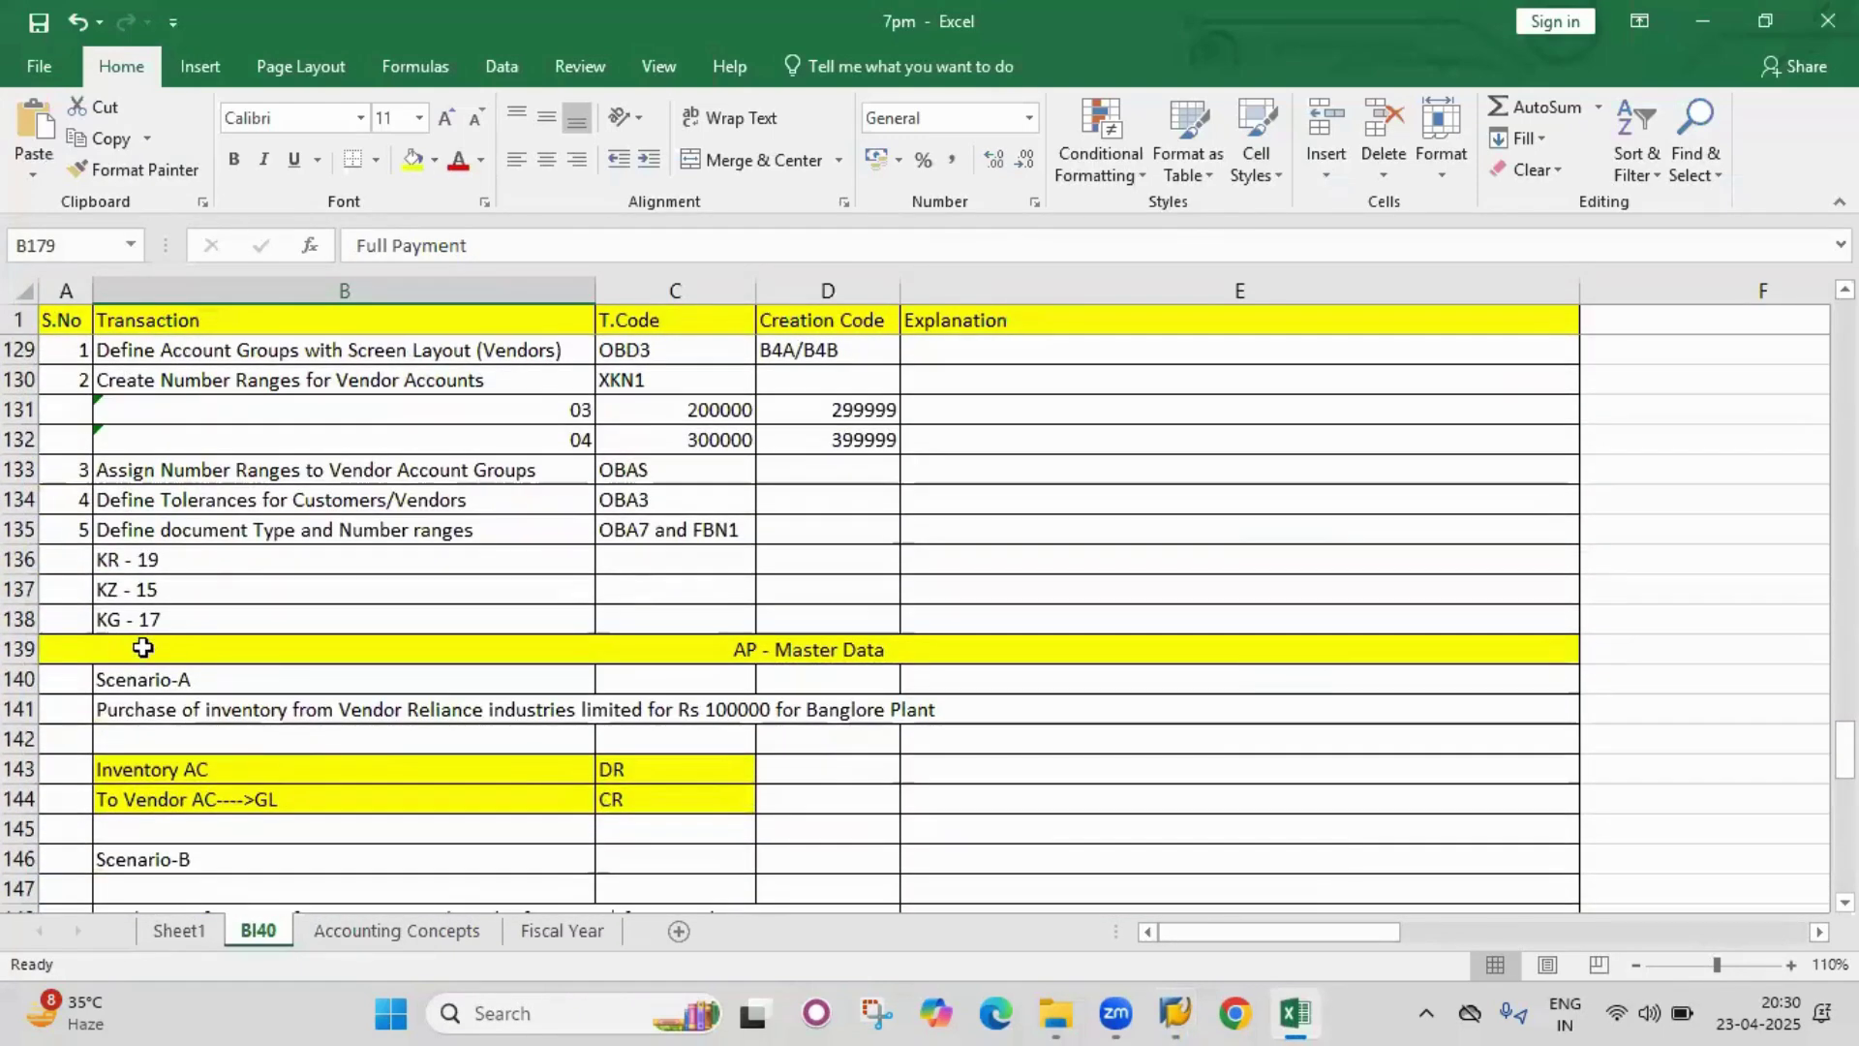
{"action": "left_click", "coordinate": [105, 584]}
{"action": "scroll", "coordinate": [105, 585], "scroll_direction": "down", "scroll_amount": 14}
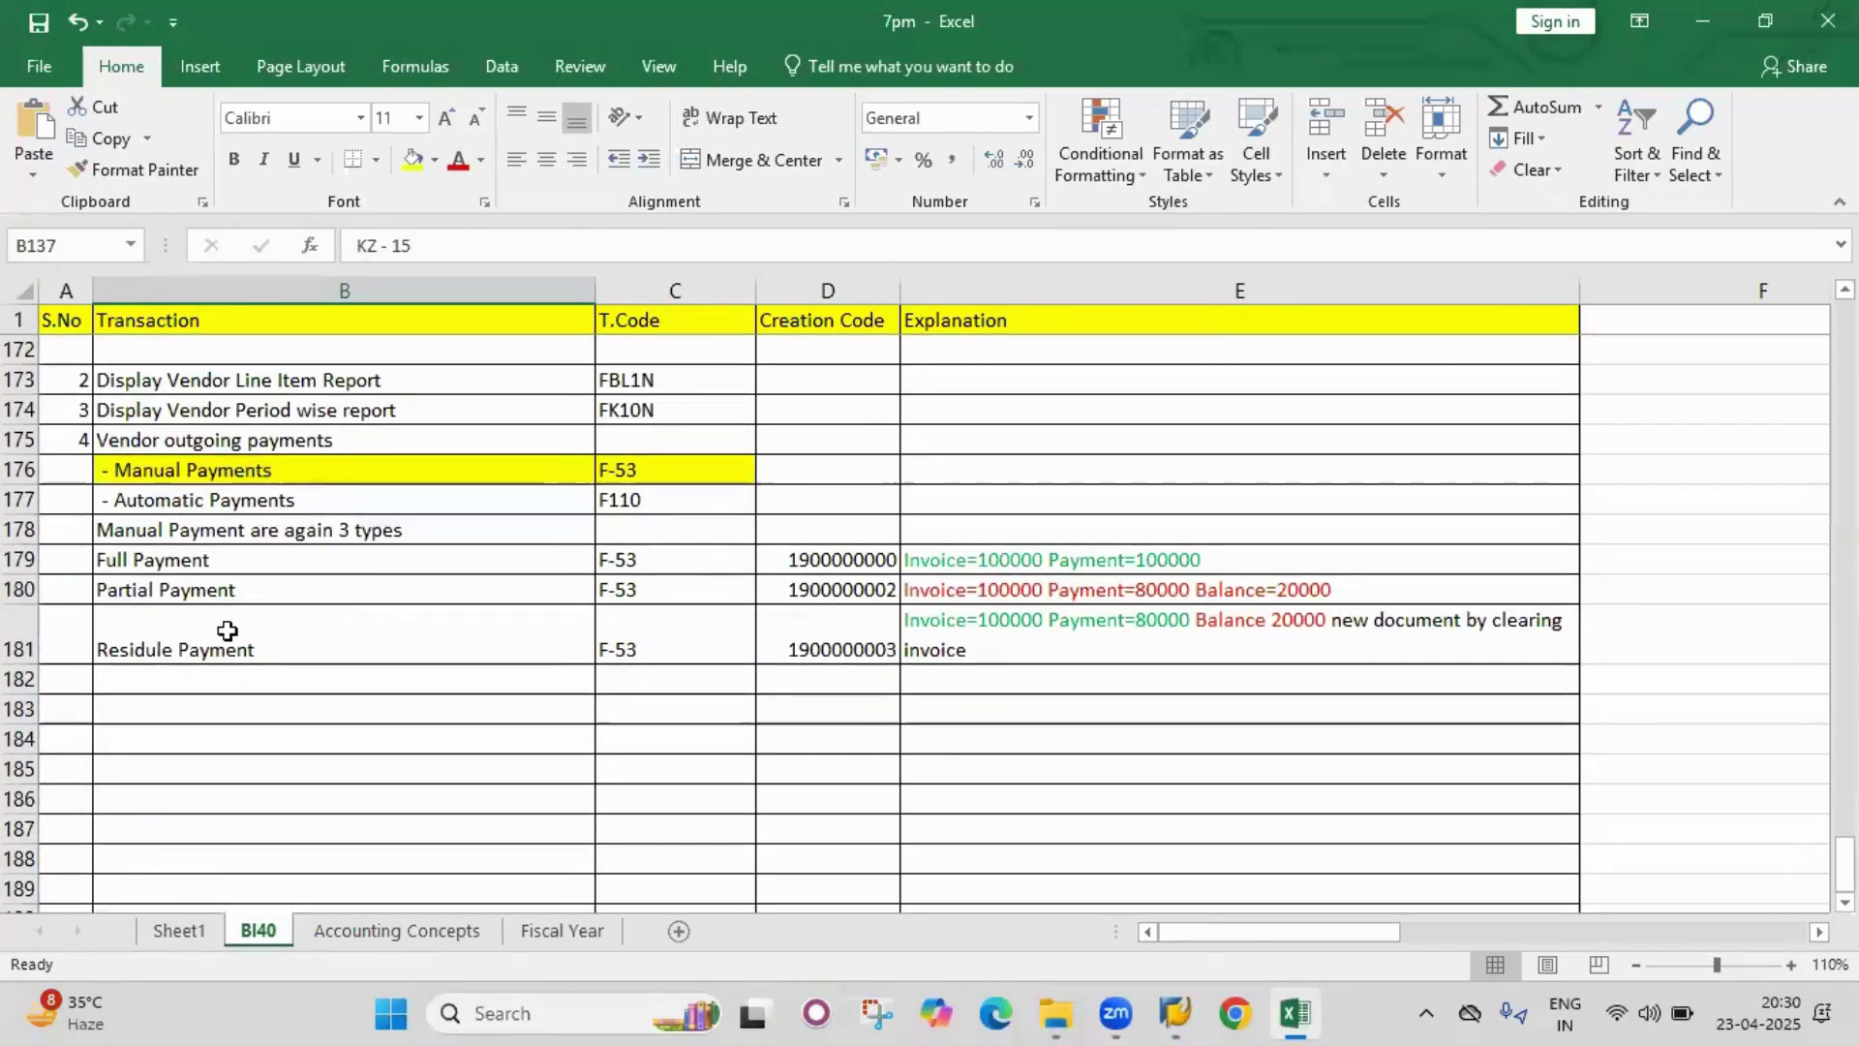
{"action": "left_click", "coordinate": [227, 629]}
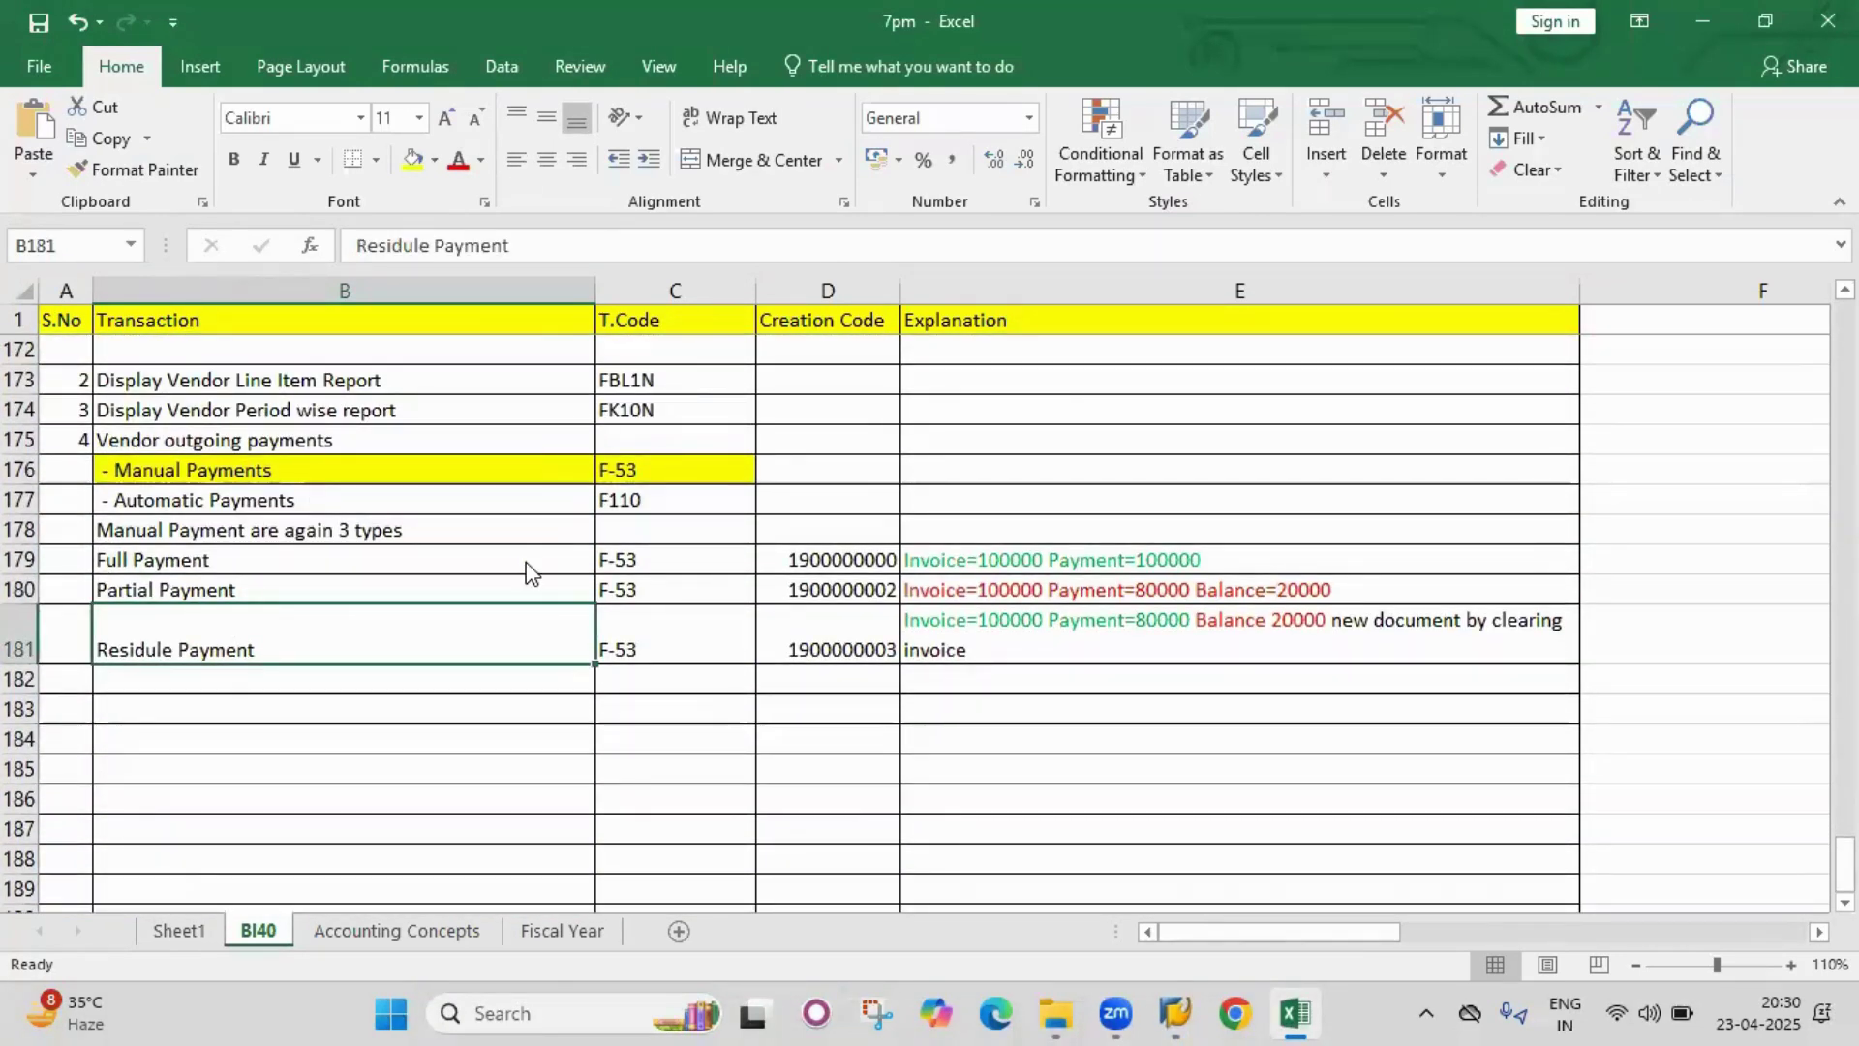
{"action": "key", "text": "alt+Tab"}
- Enter reference 'Full Payment' and choose bank account 200020 (SBI Outgoing Bank) from the search
{"action": "key", "text": "Tab"}
{"action": "key", "text": "Tab"}
{"action": "key", "text": "Tab"}
{"action": "key", "text": "Tab"}
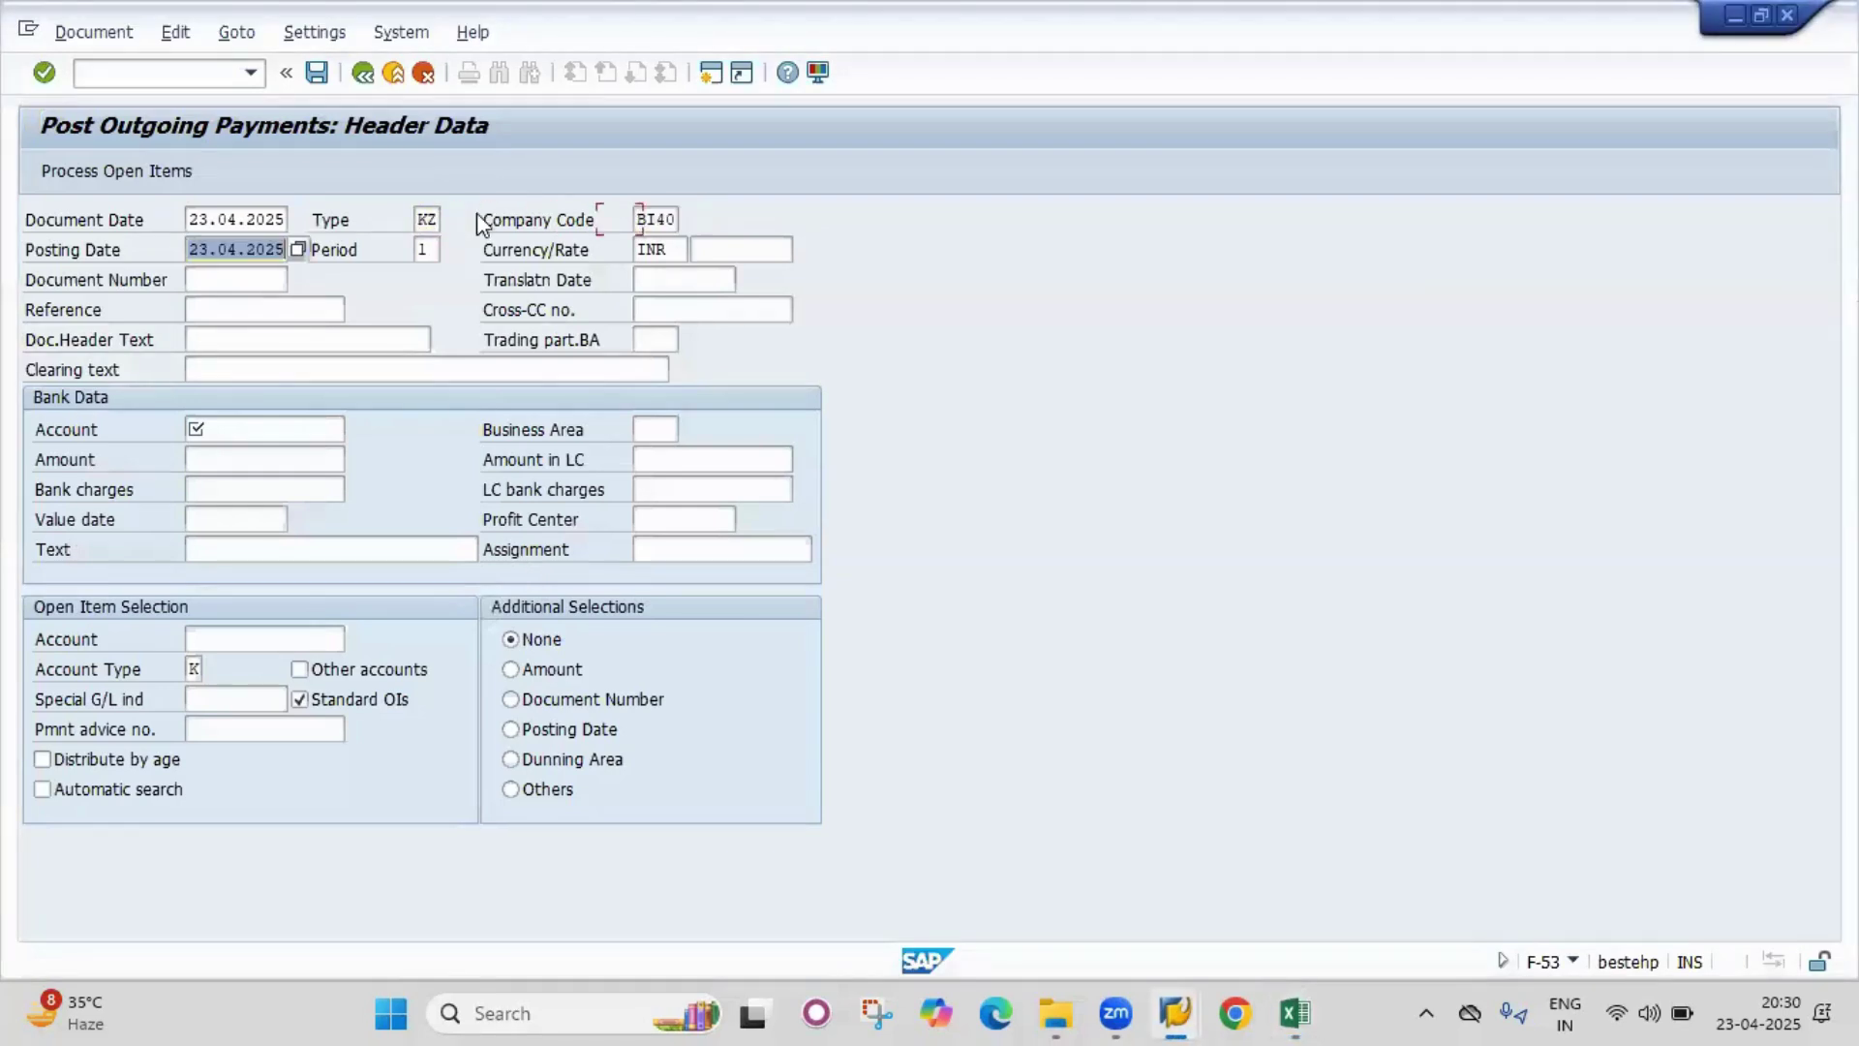
{"action": "key", "text": "Tab"}
{"action": "key", "text": "Tab"}
{"action": "key", "text": "Tab"}
{"action": "key", "text": "Tab"}
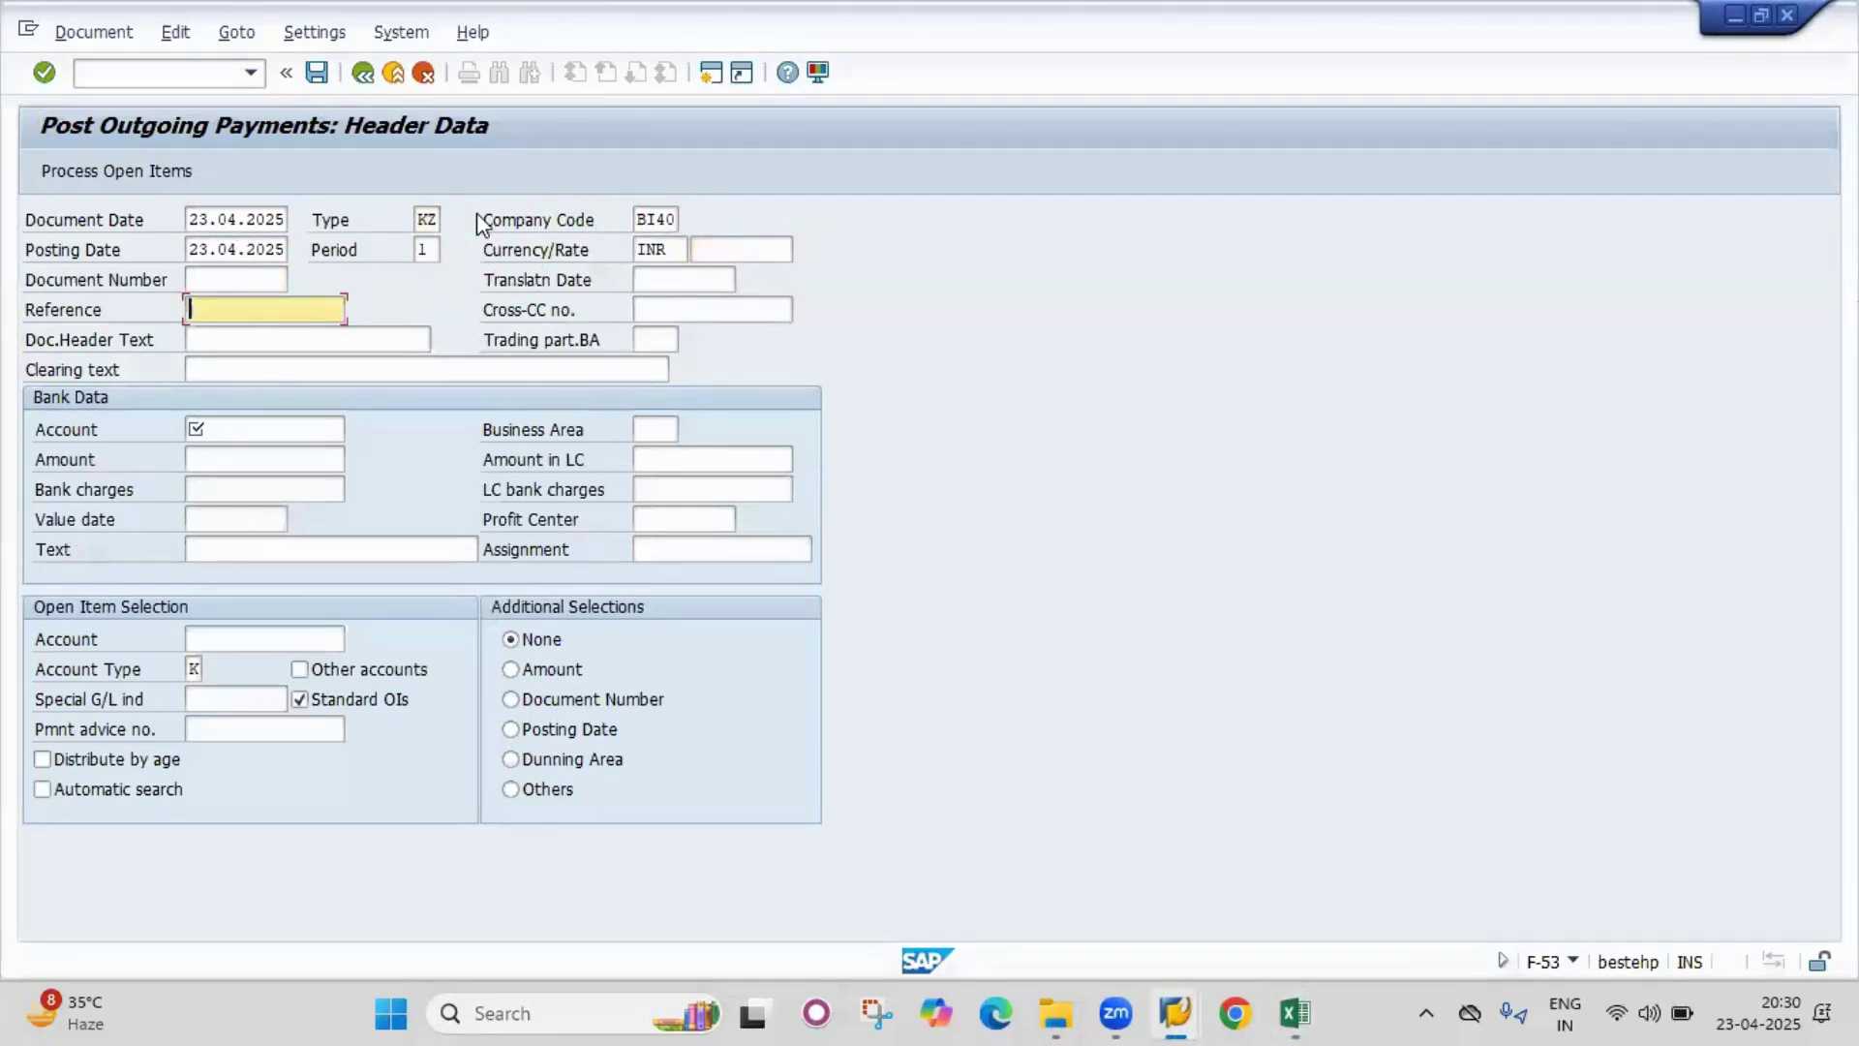
{"action": "type", "text": "Ful"}
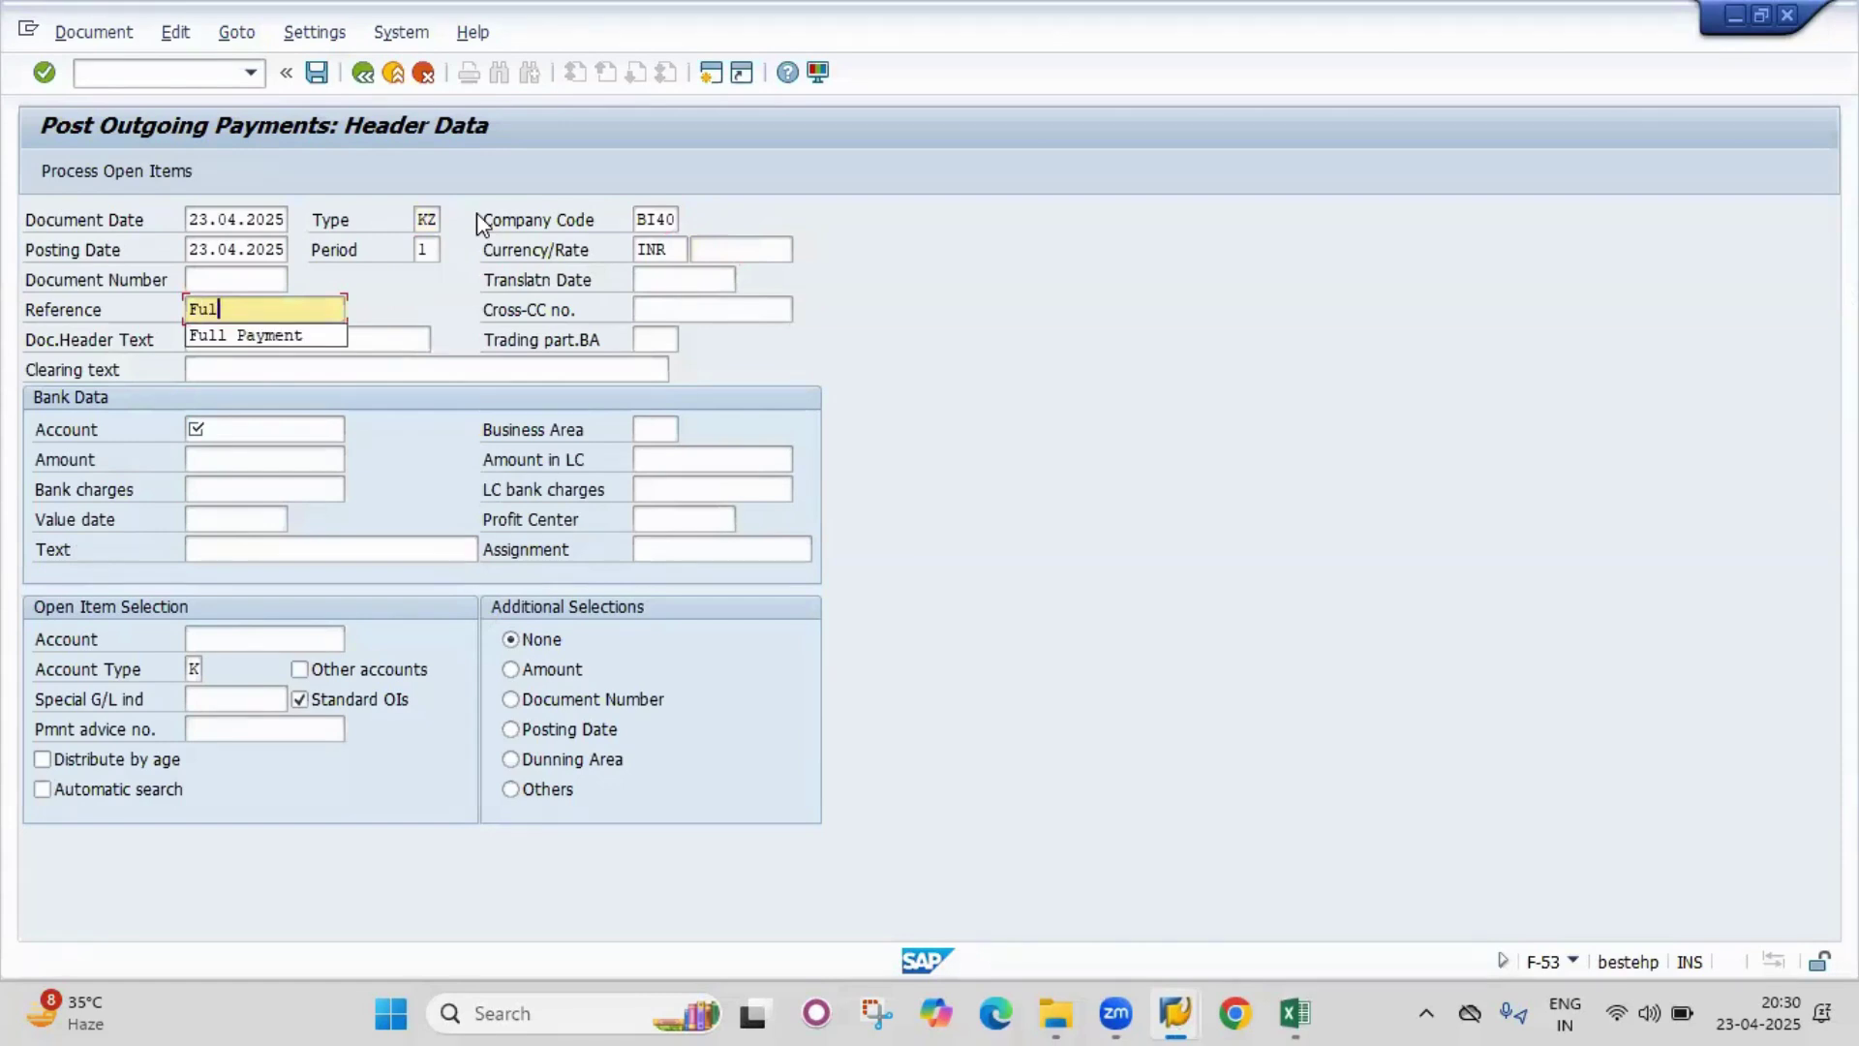
{"action": "type", "text": "l Payment"}
{"action": "key", "text": "Tab"}
{"action": "key", "text": "Tab"}
{"action": "key", "text": "Tab"}
{"action": "key", "text": "Tab"}
{"action": "key", "text": "Tab"}
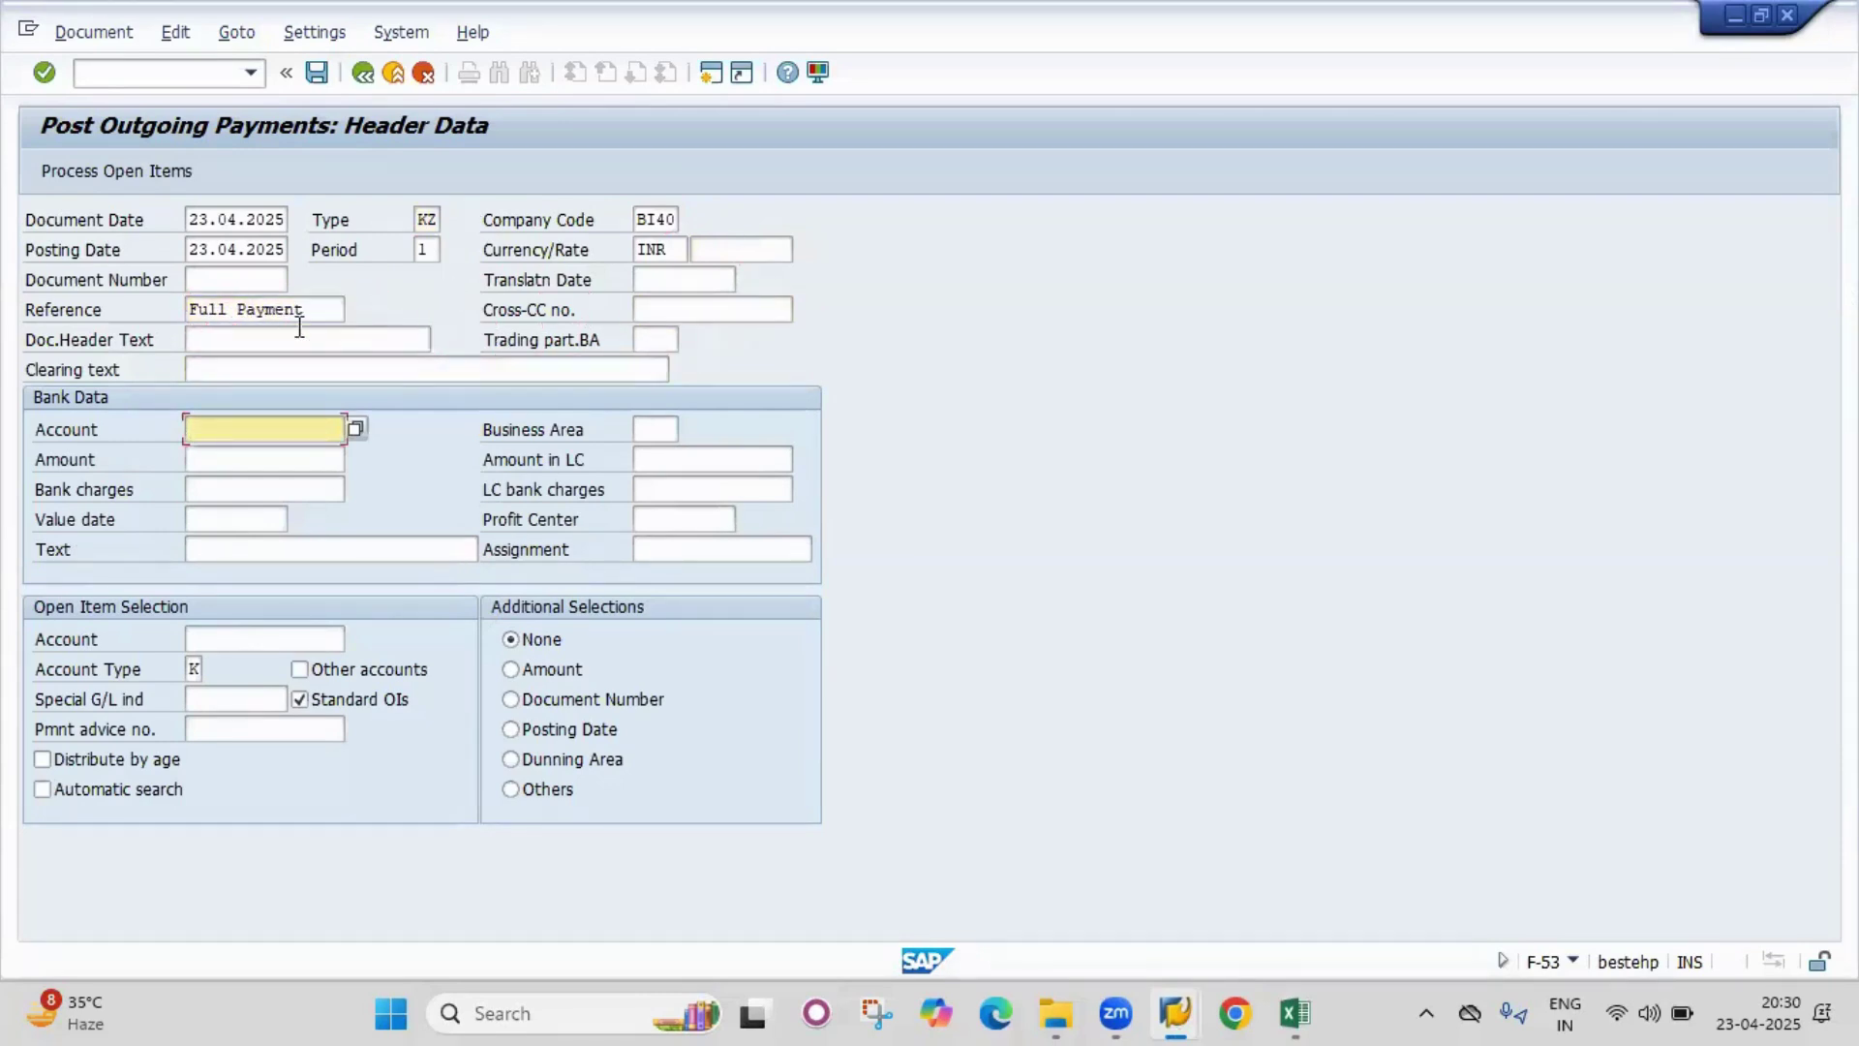
{"action": "left_click", "coordinate": [356, 431]}
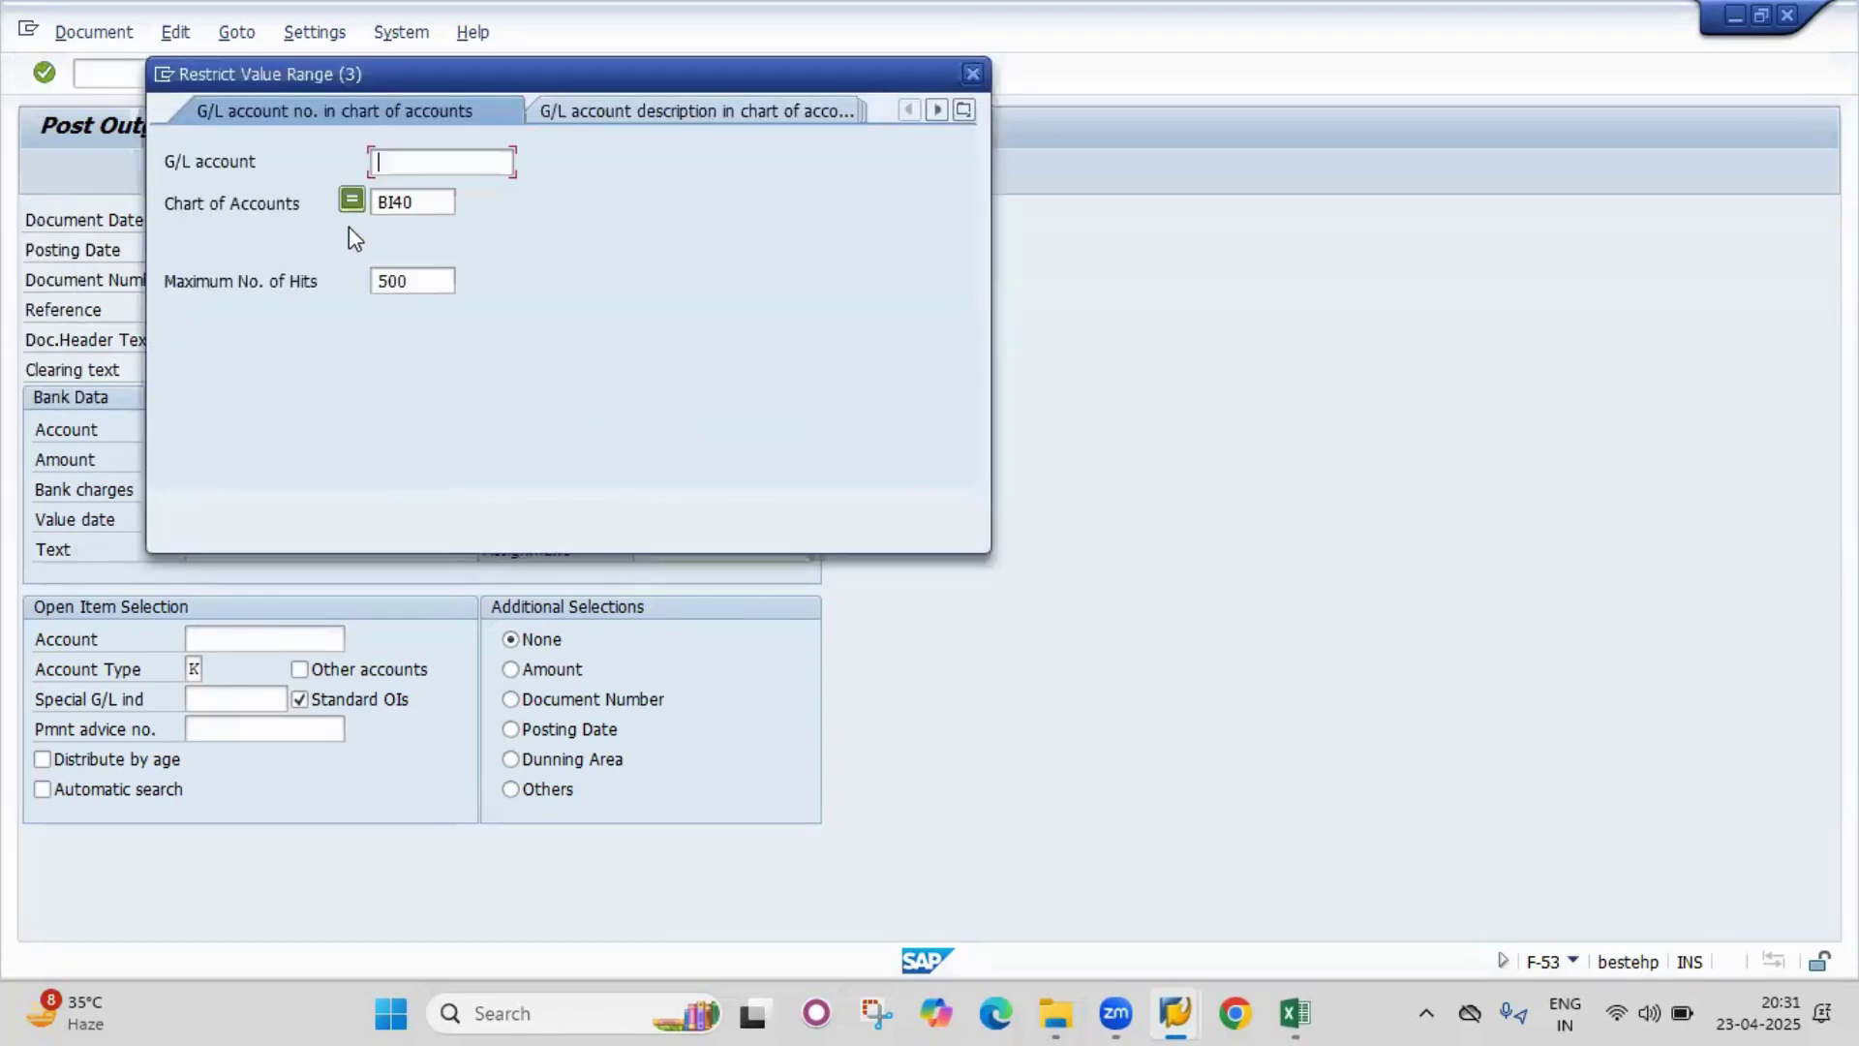
{"action": "key", "text": "Return"}
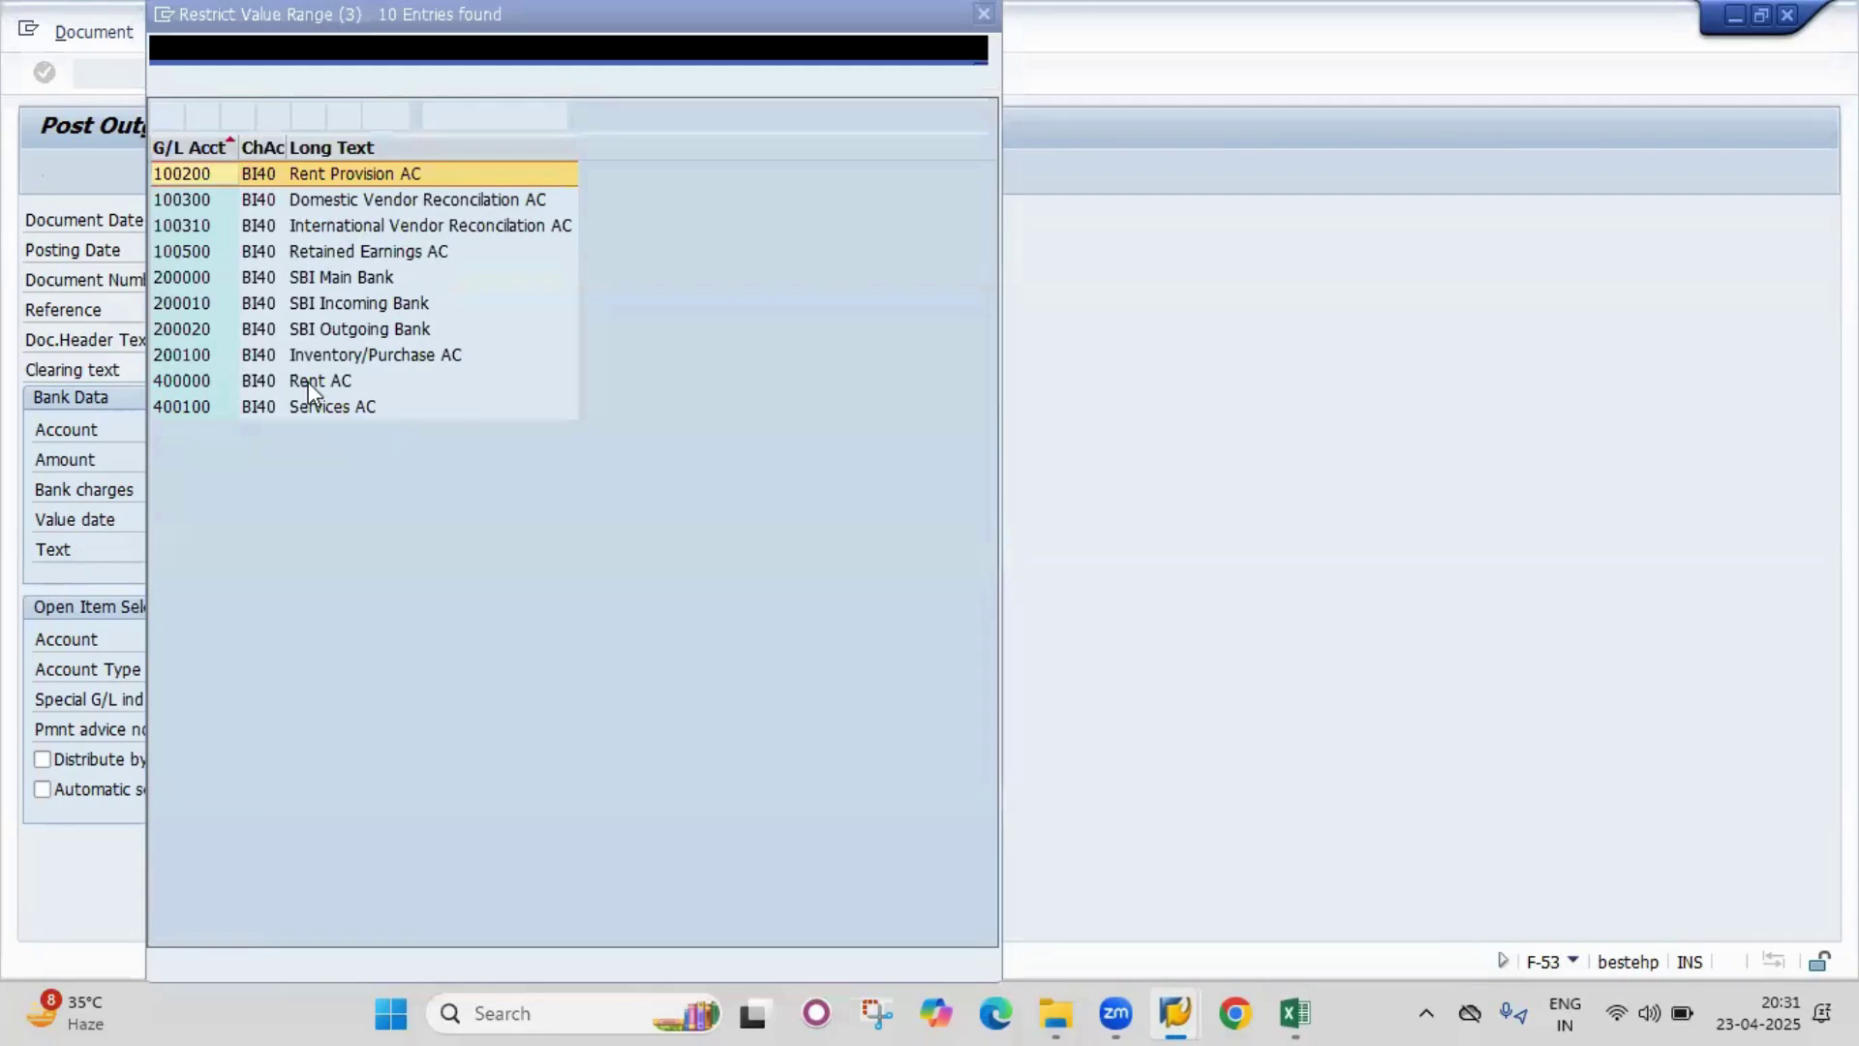
{"action": "left_click", "coordinate": [305, 338]}
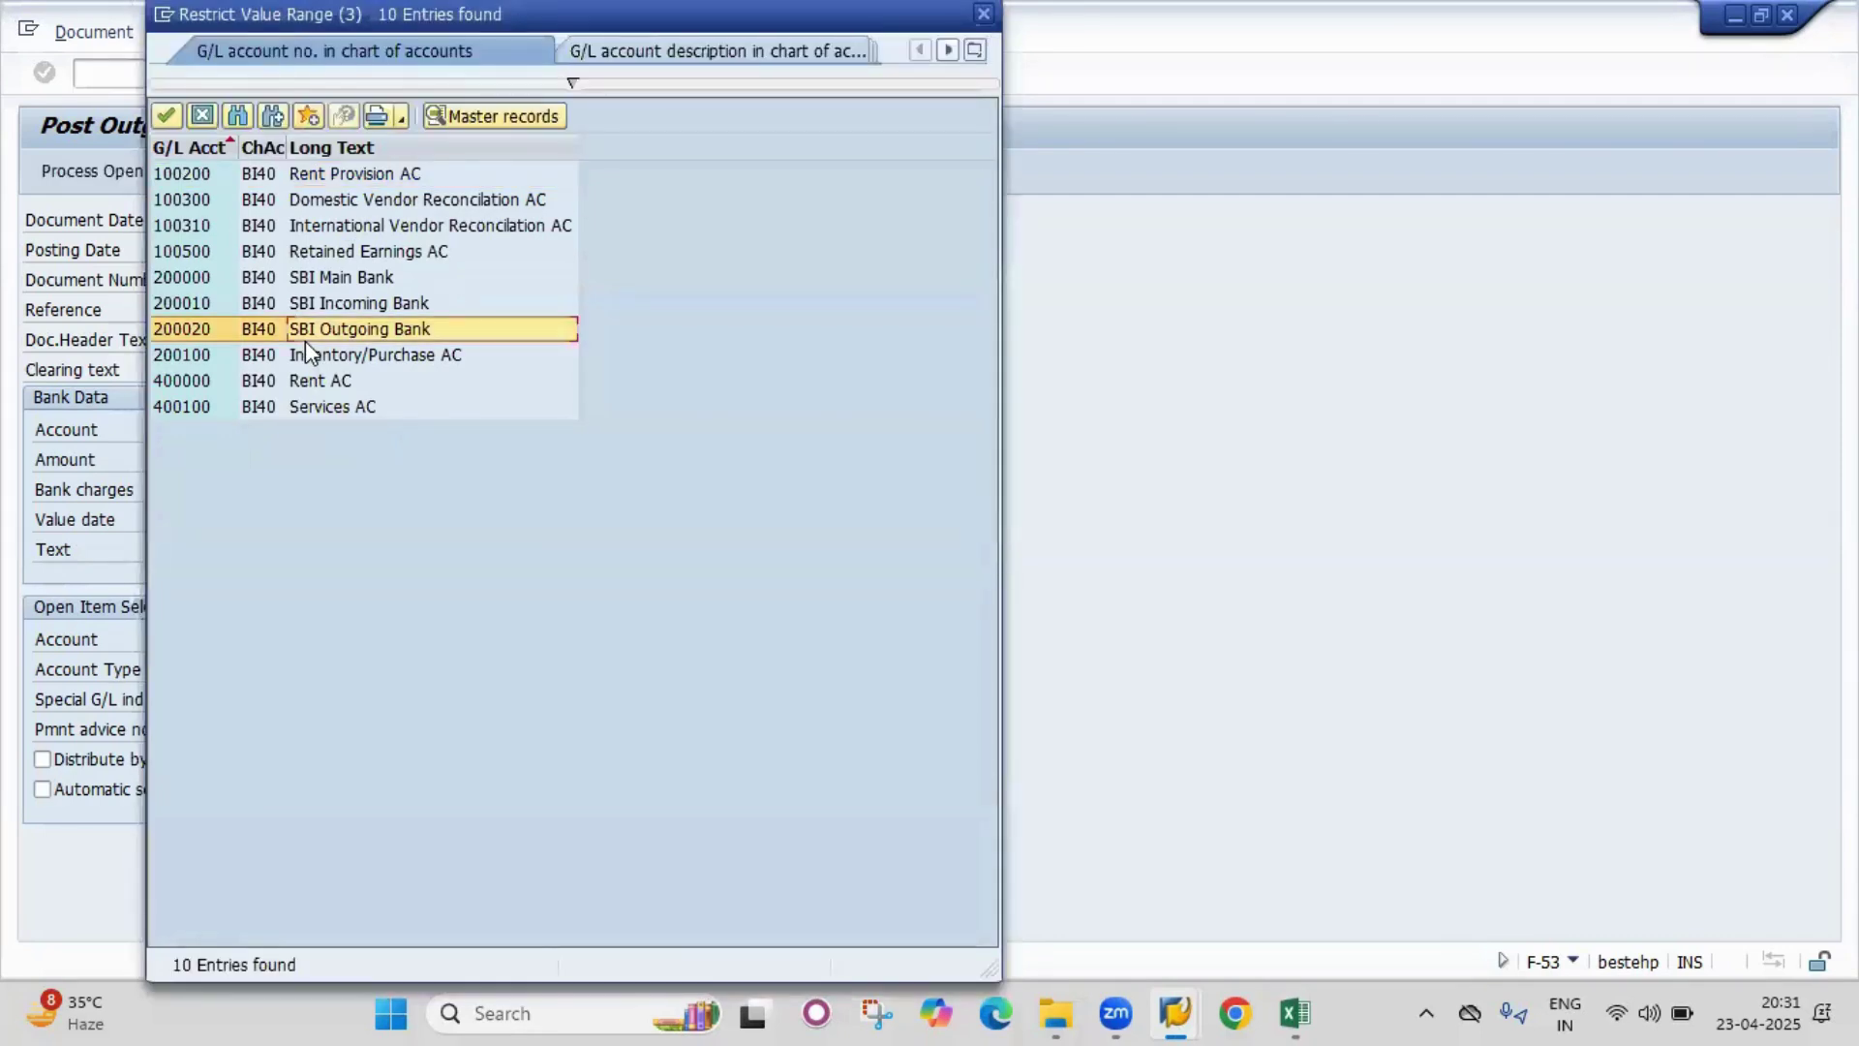
{"action": "double_click", "coordinate": [305, 341]}
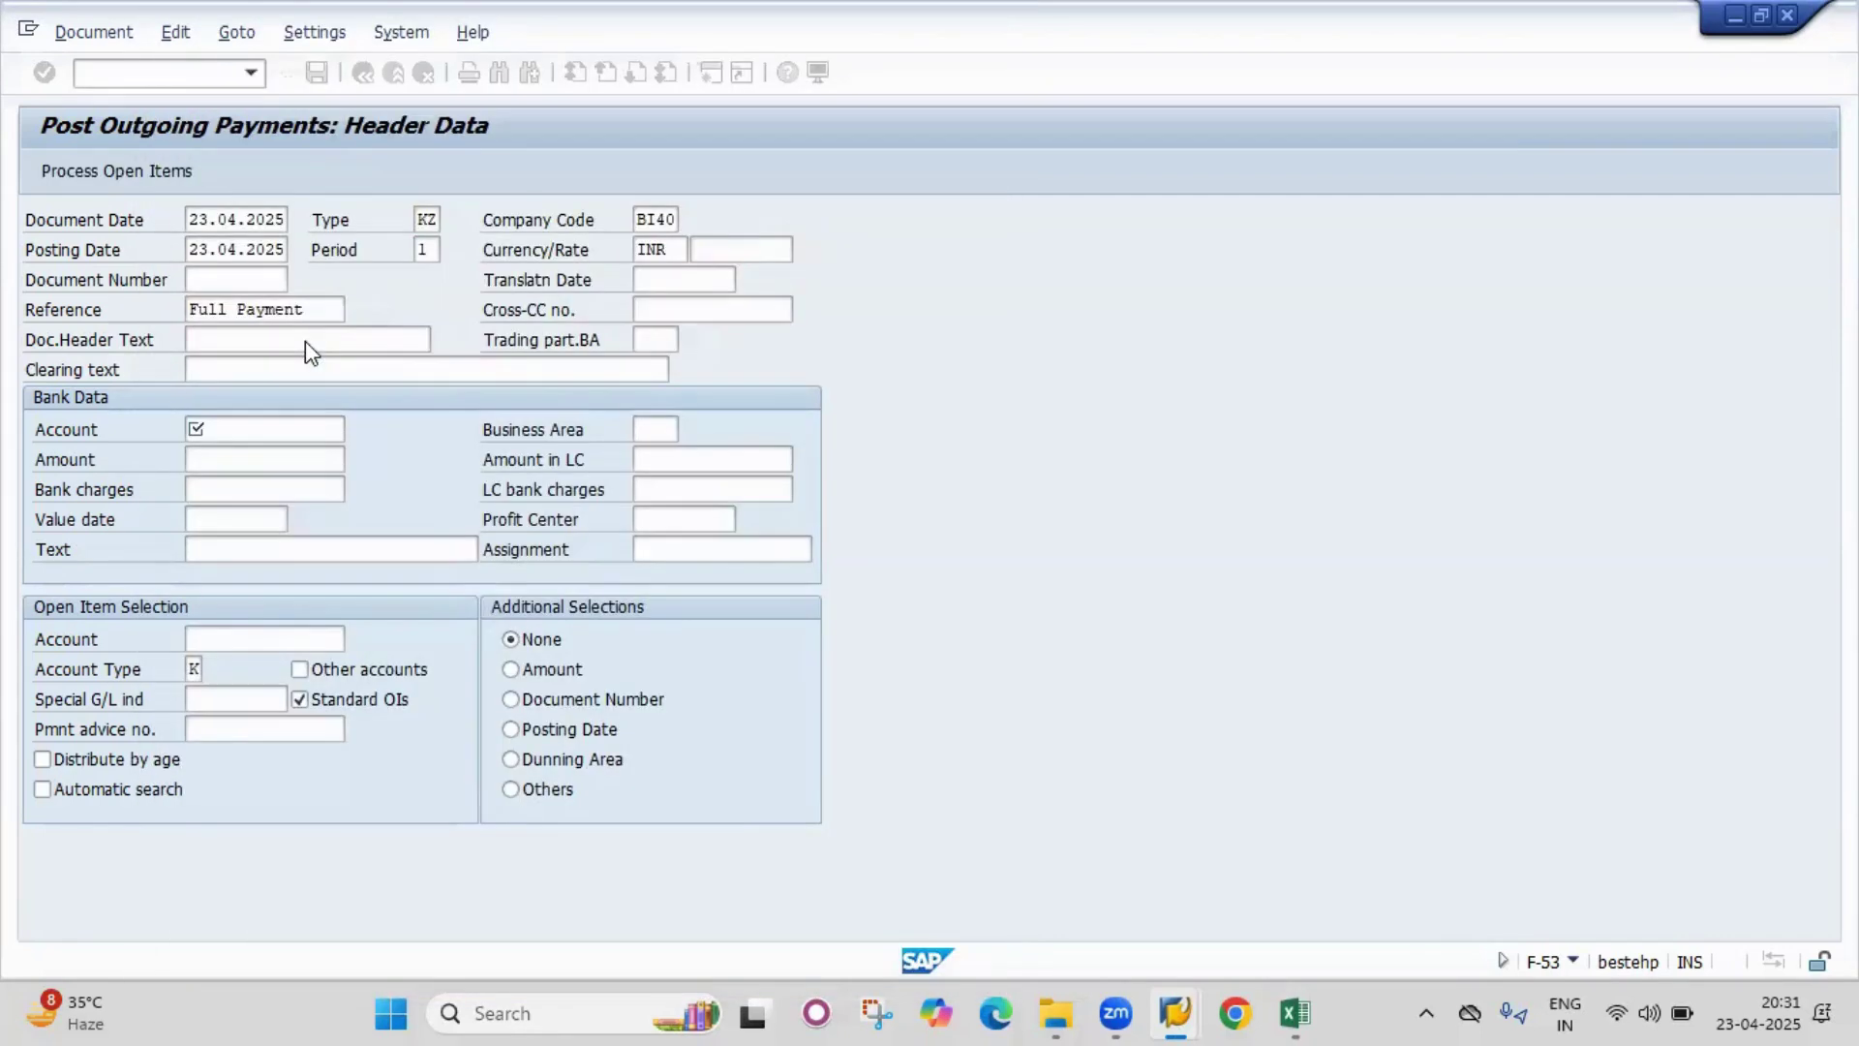
- Enter amount 100000 and check the header, which asks for a value date
{"action": "left_click", "coordinate": [225, 461]}
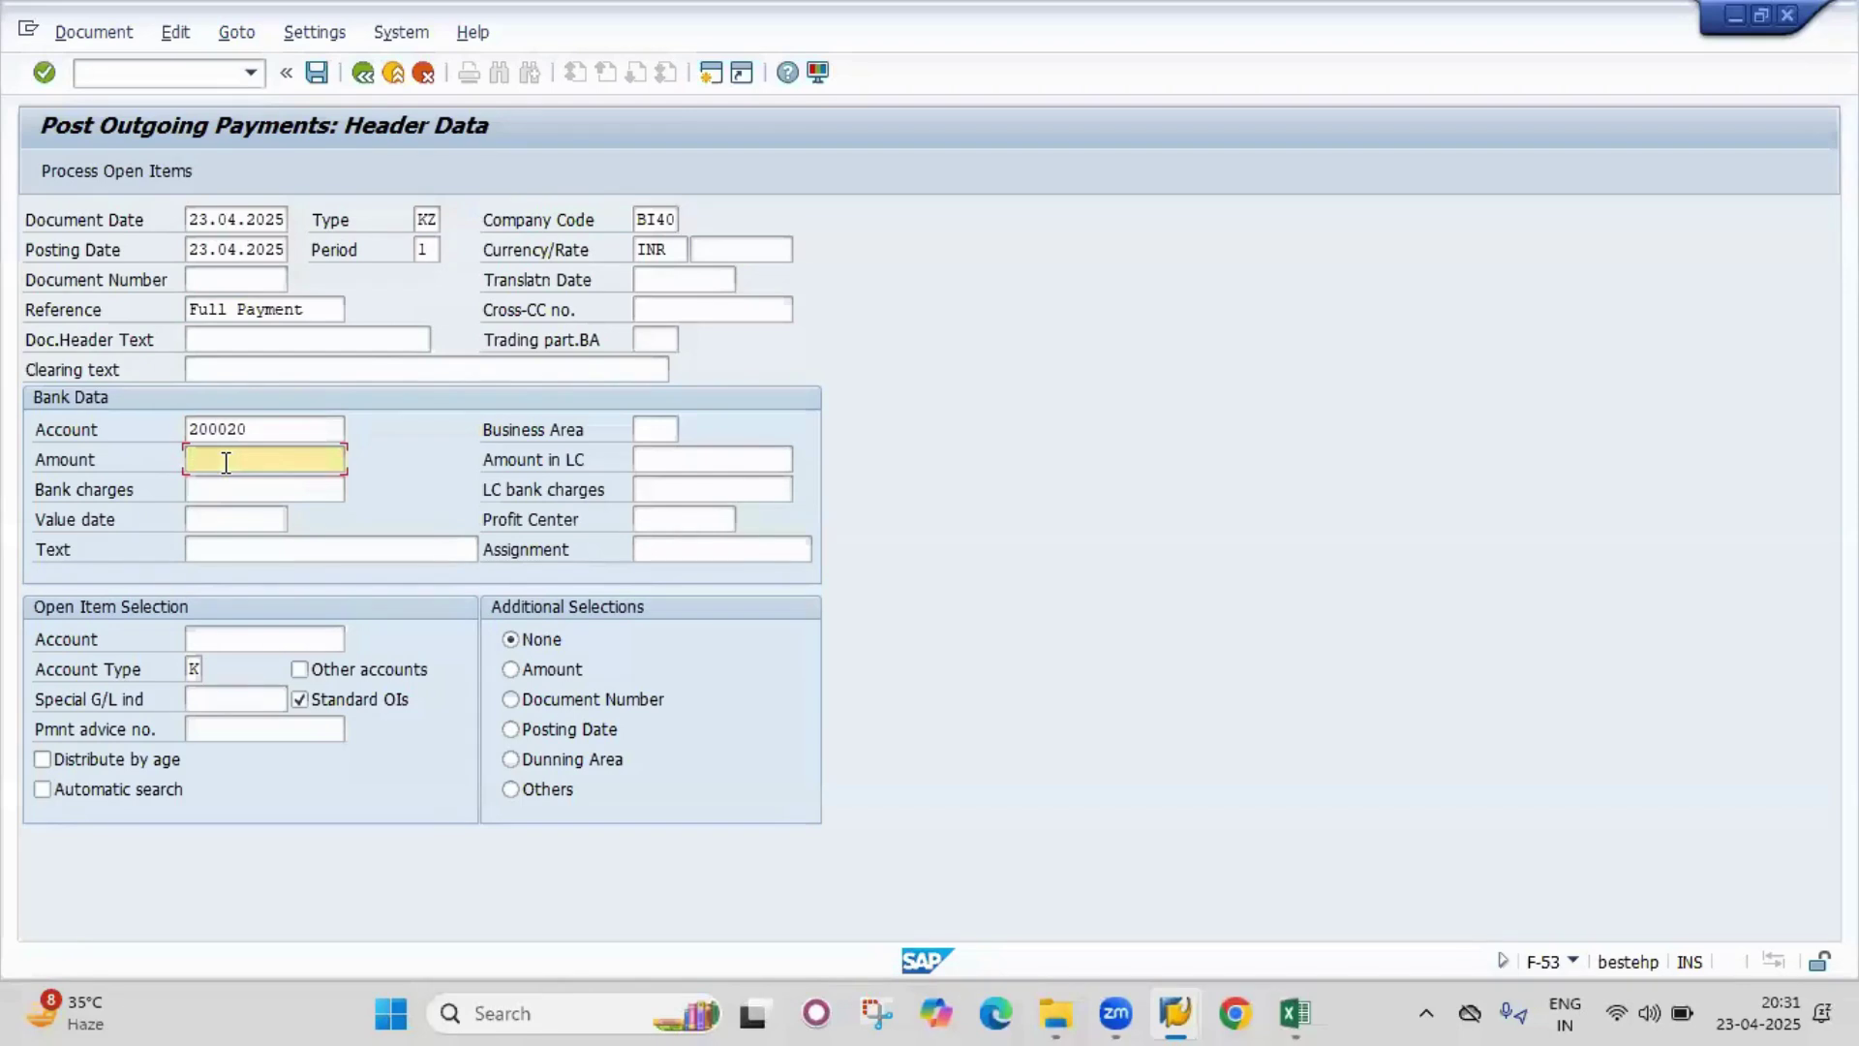
{"action": "type", "text": "100000"}
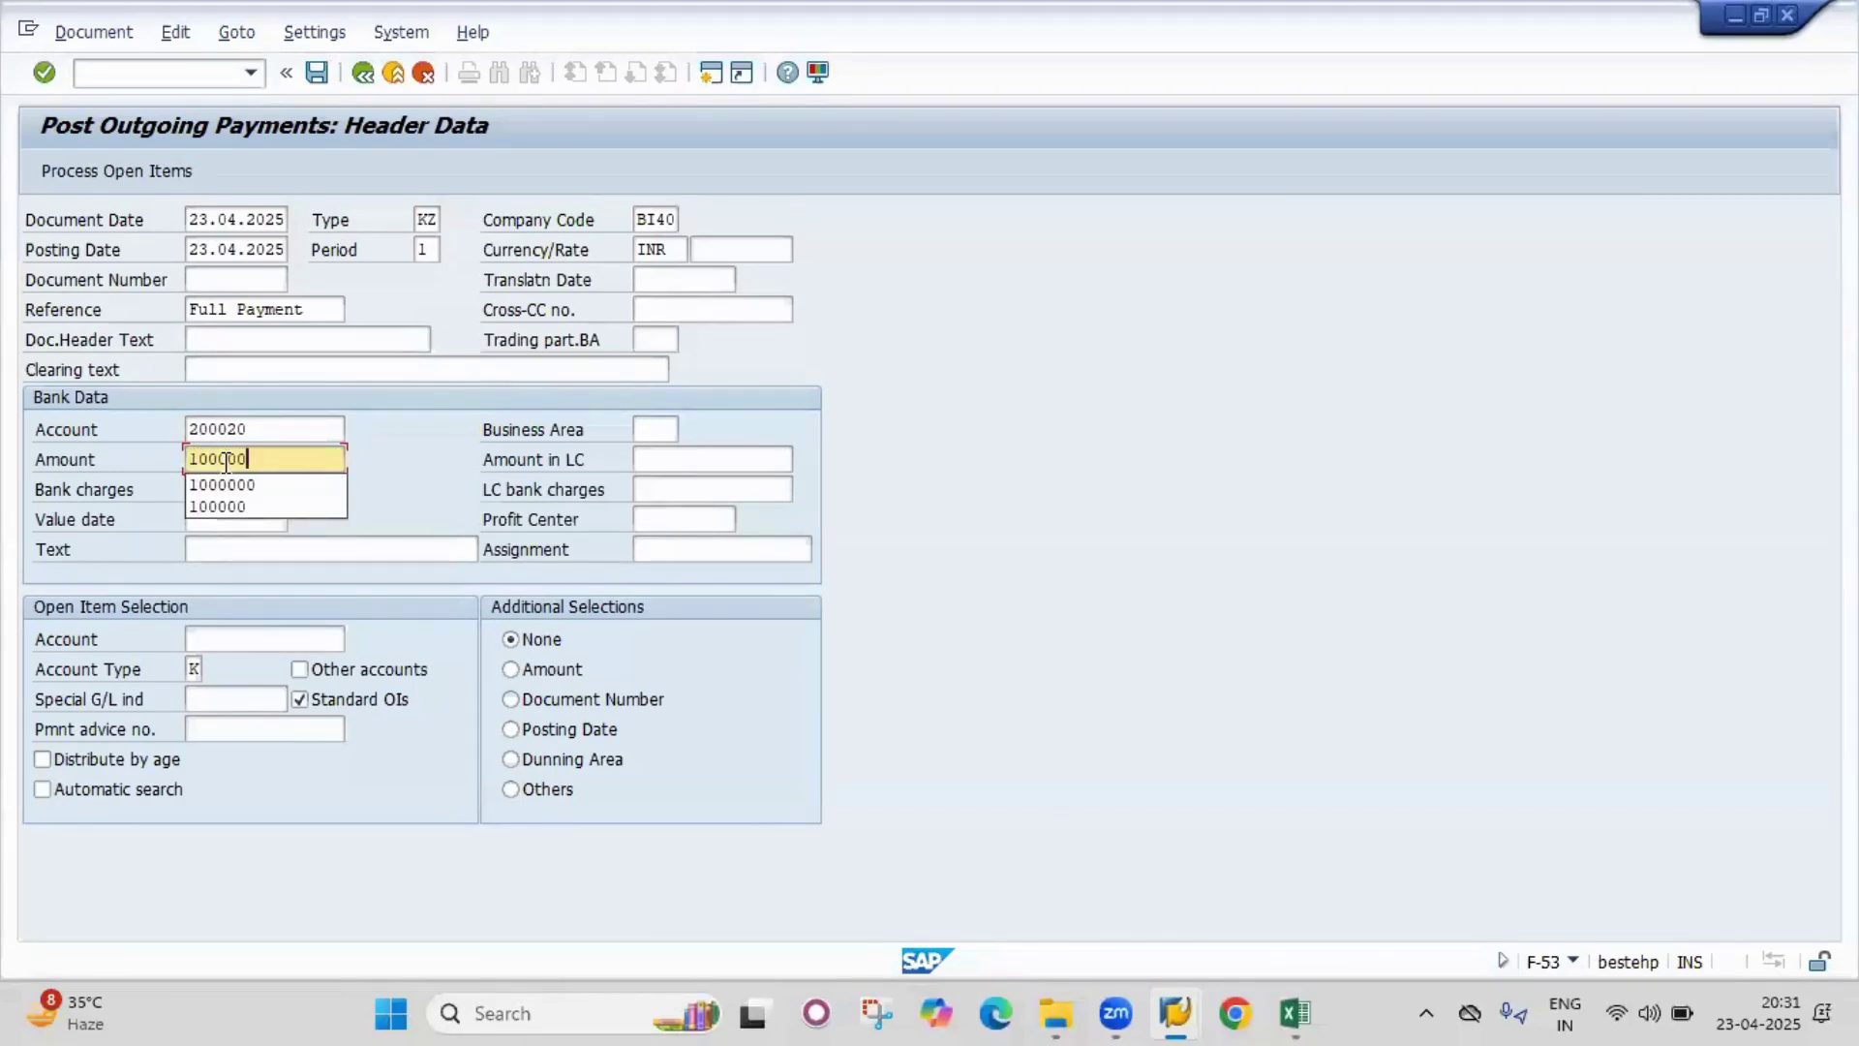
{"action": "left_click", "coordinate": [251, 546]}
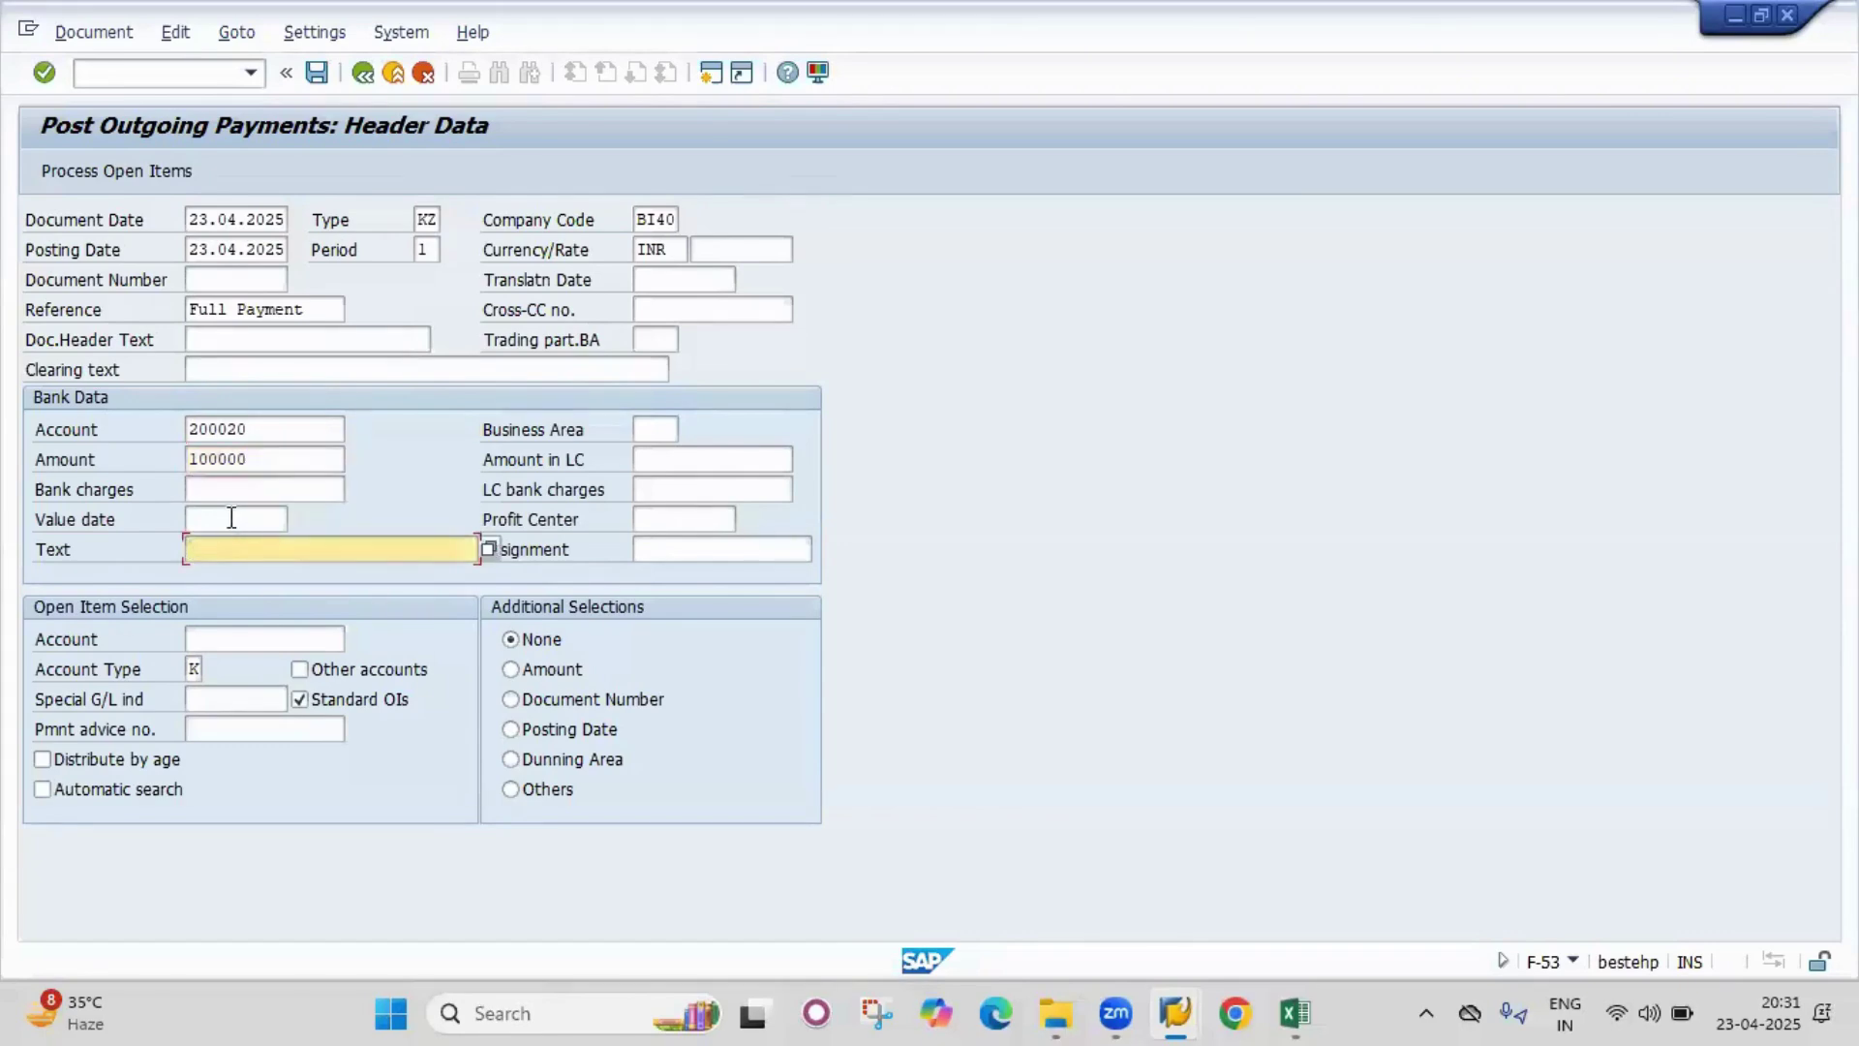
{"action": "left_click", "coordinate": [232, 518]}
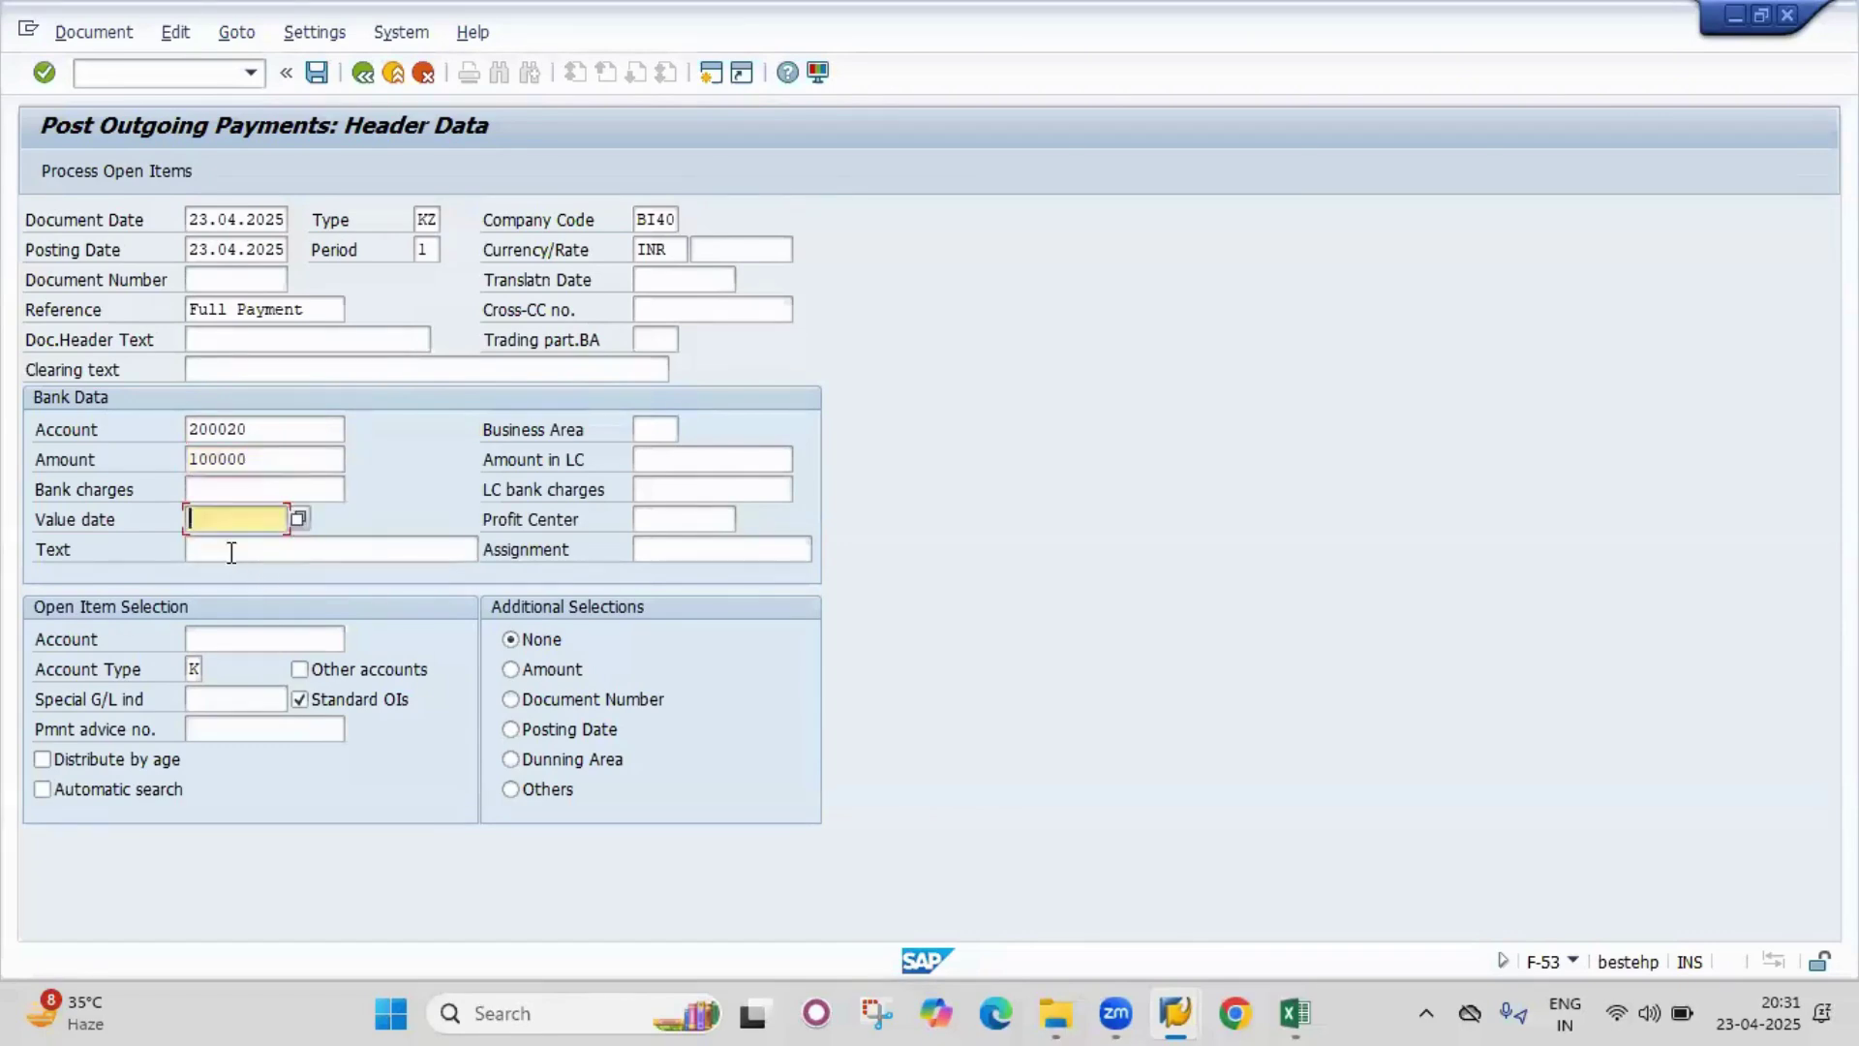
{"action": "key", "text": "Return"}
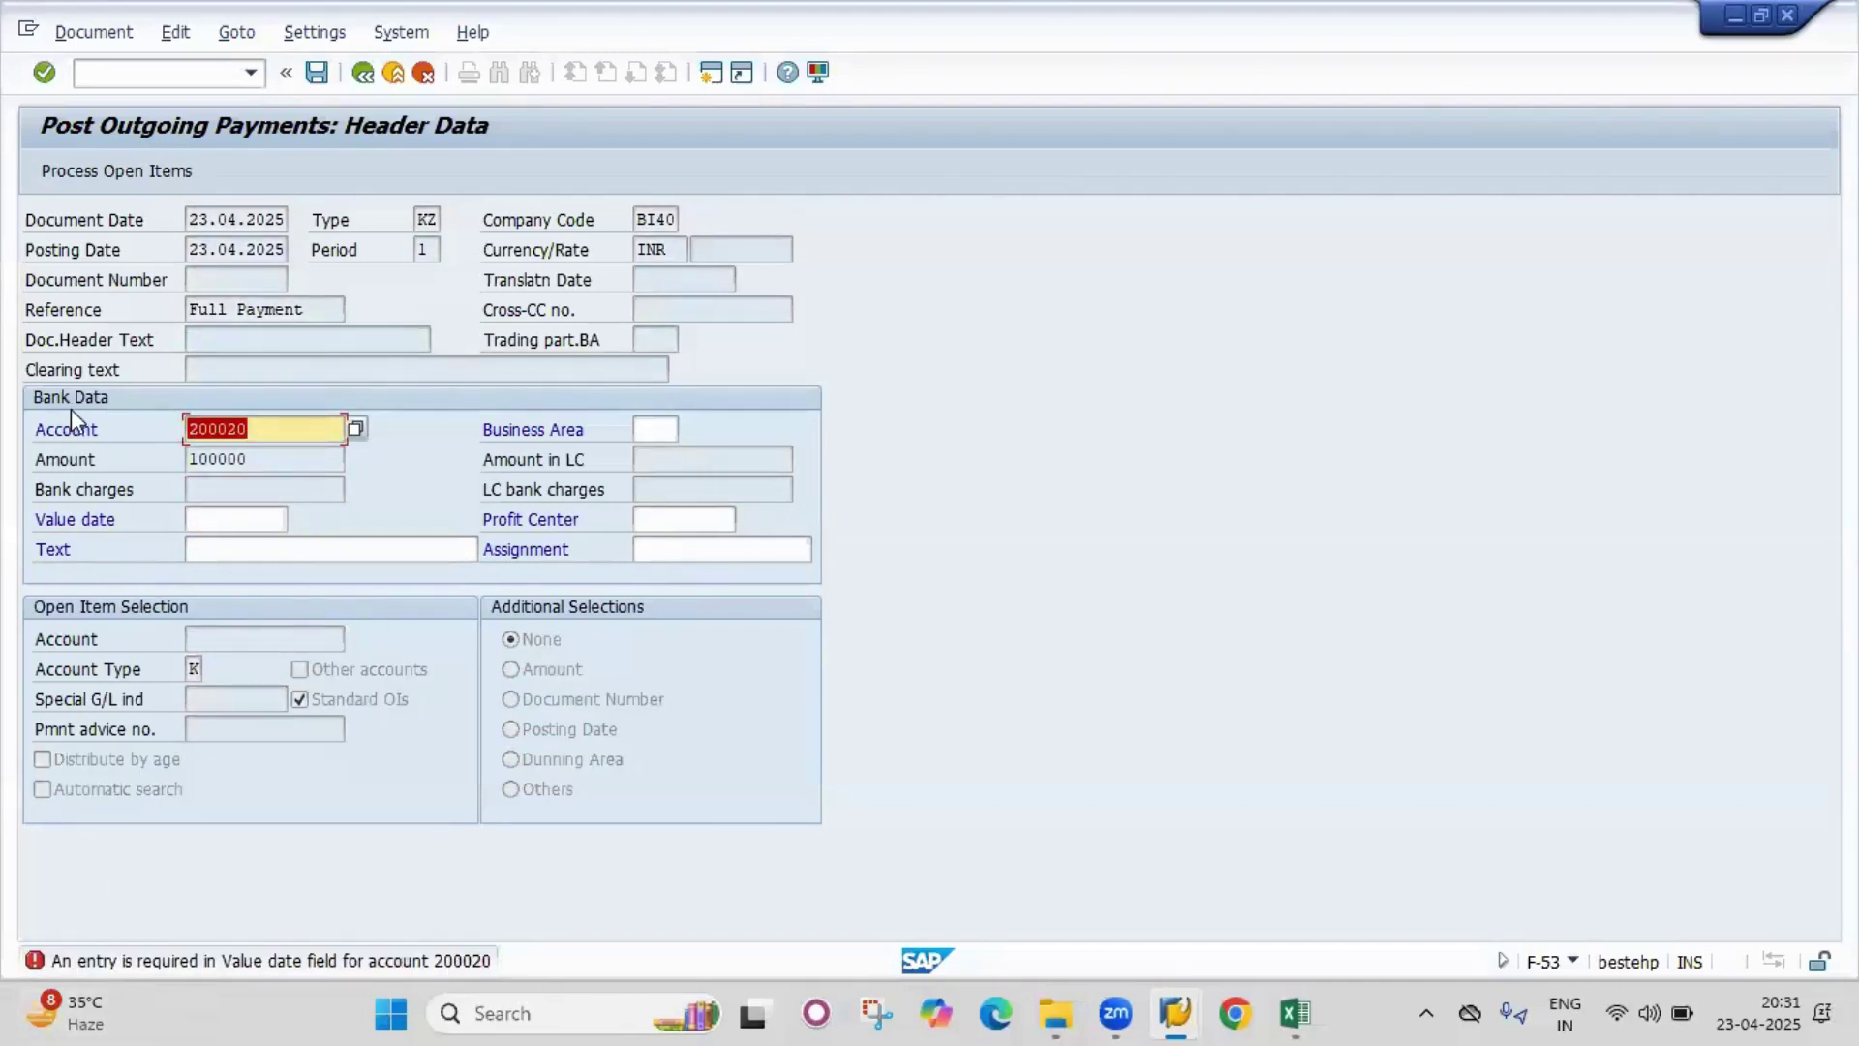
- Examine the still-blank value date field, then move into the command field
{"action": "left_click", "coordinate": [46, 422]}
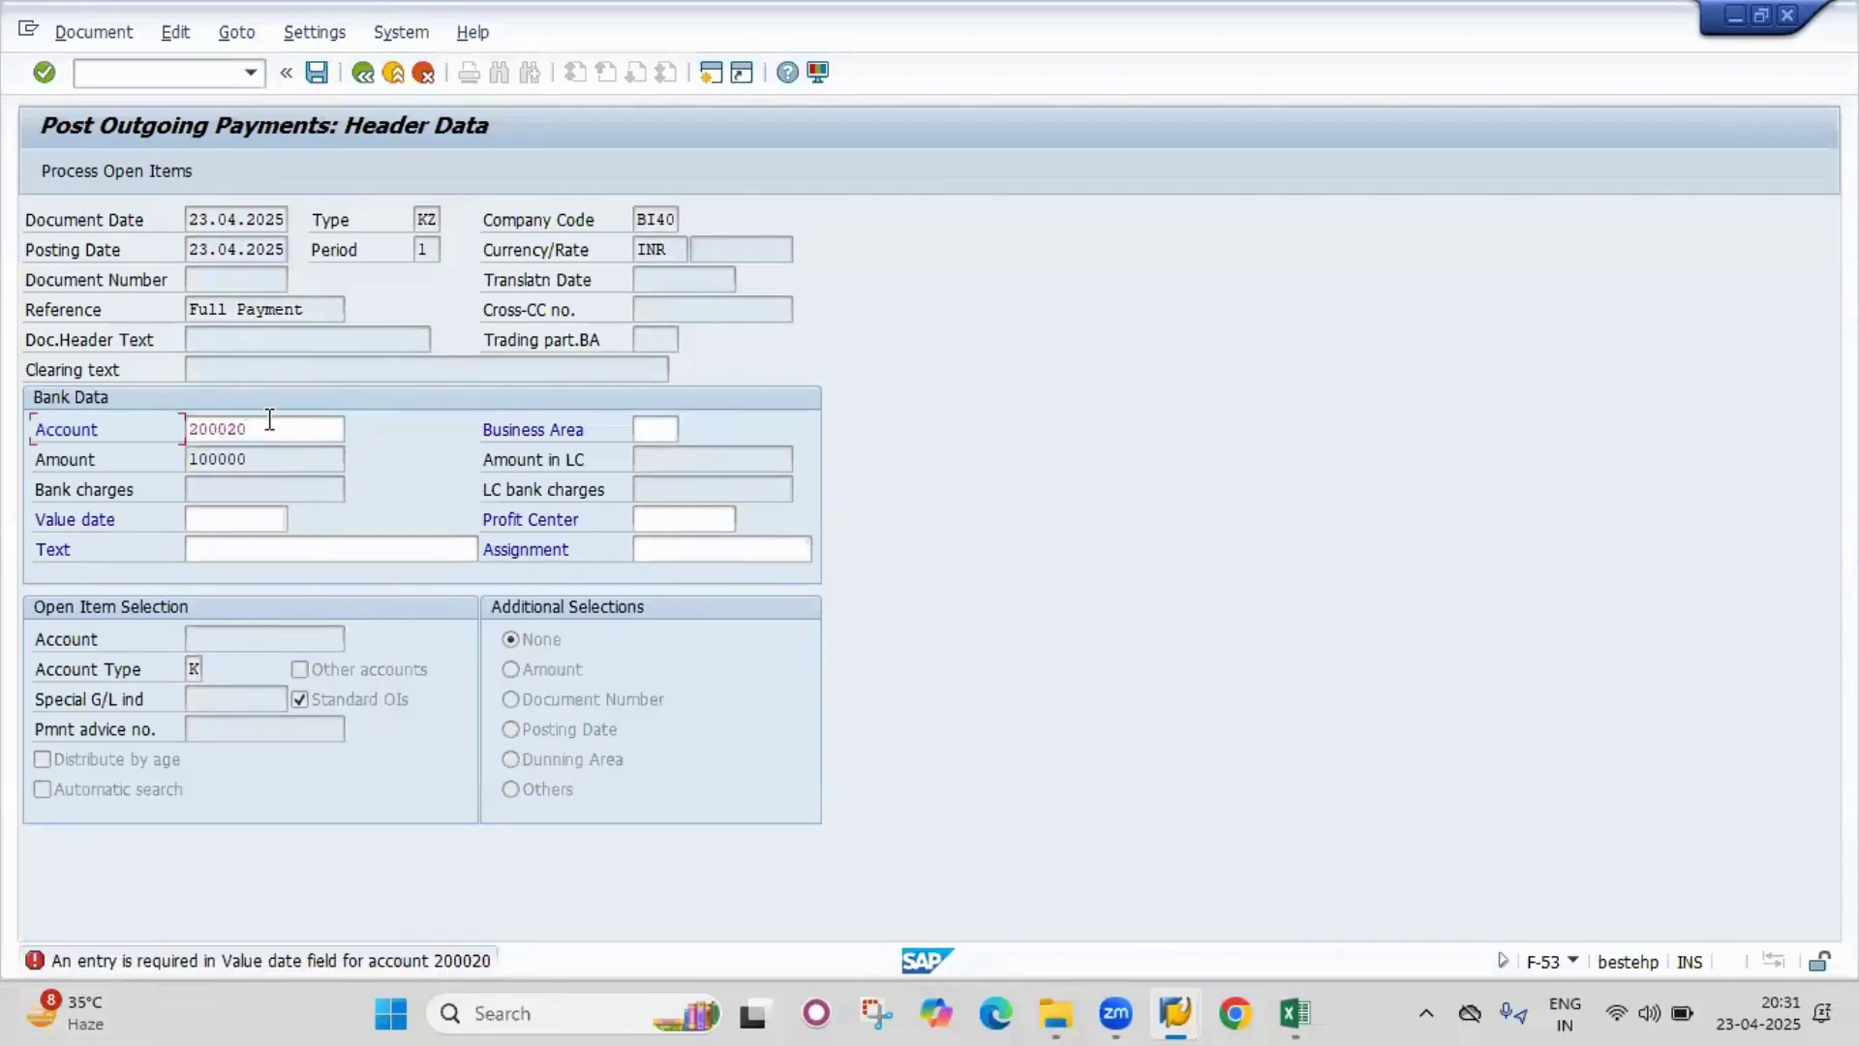
{"action": "left_click", "coordinate": [31, 521]}
{"action": "left_click", "coordinate": [186, 528]}
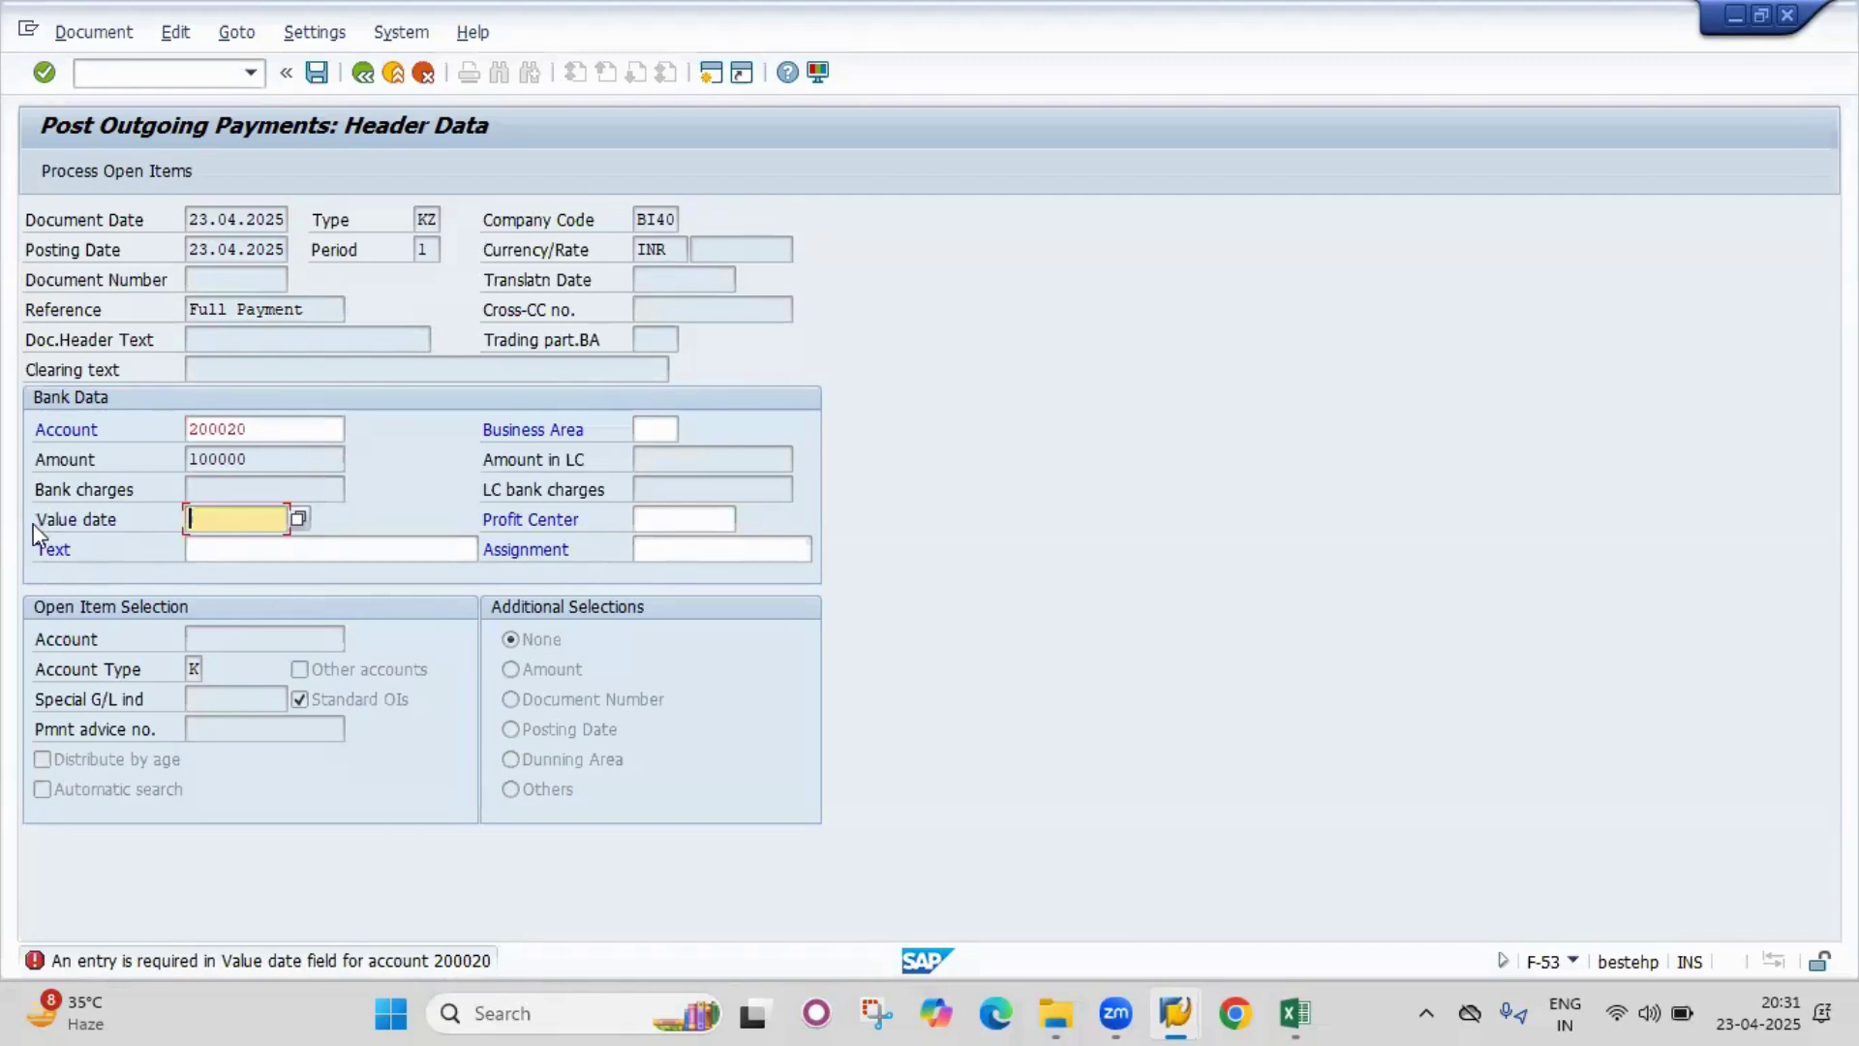
{"action": "left_click_drag", "start_coordinate": [34, 531], "coordinate": [198, 522]}
{"action": "left_click", "coordinate": [221, 522]}
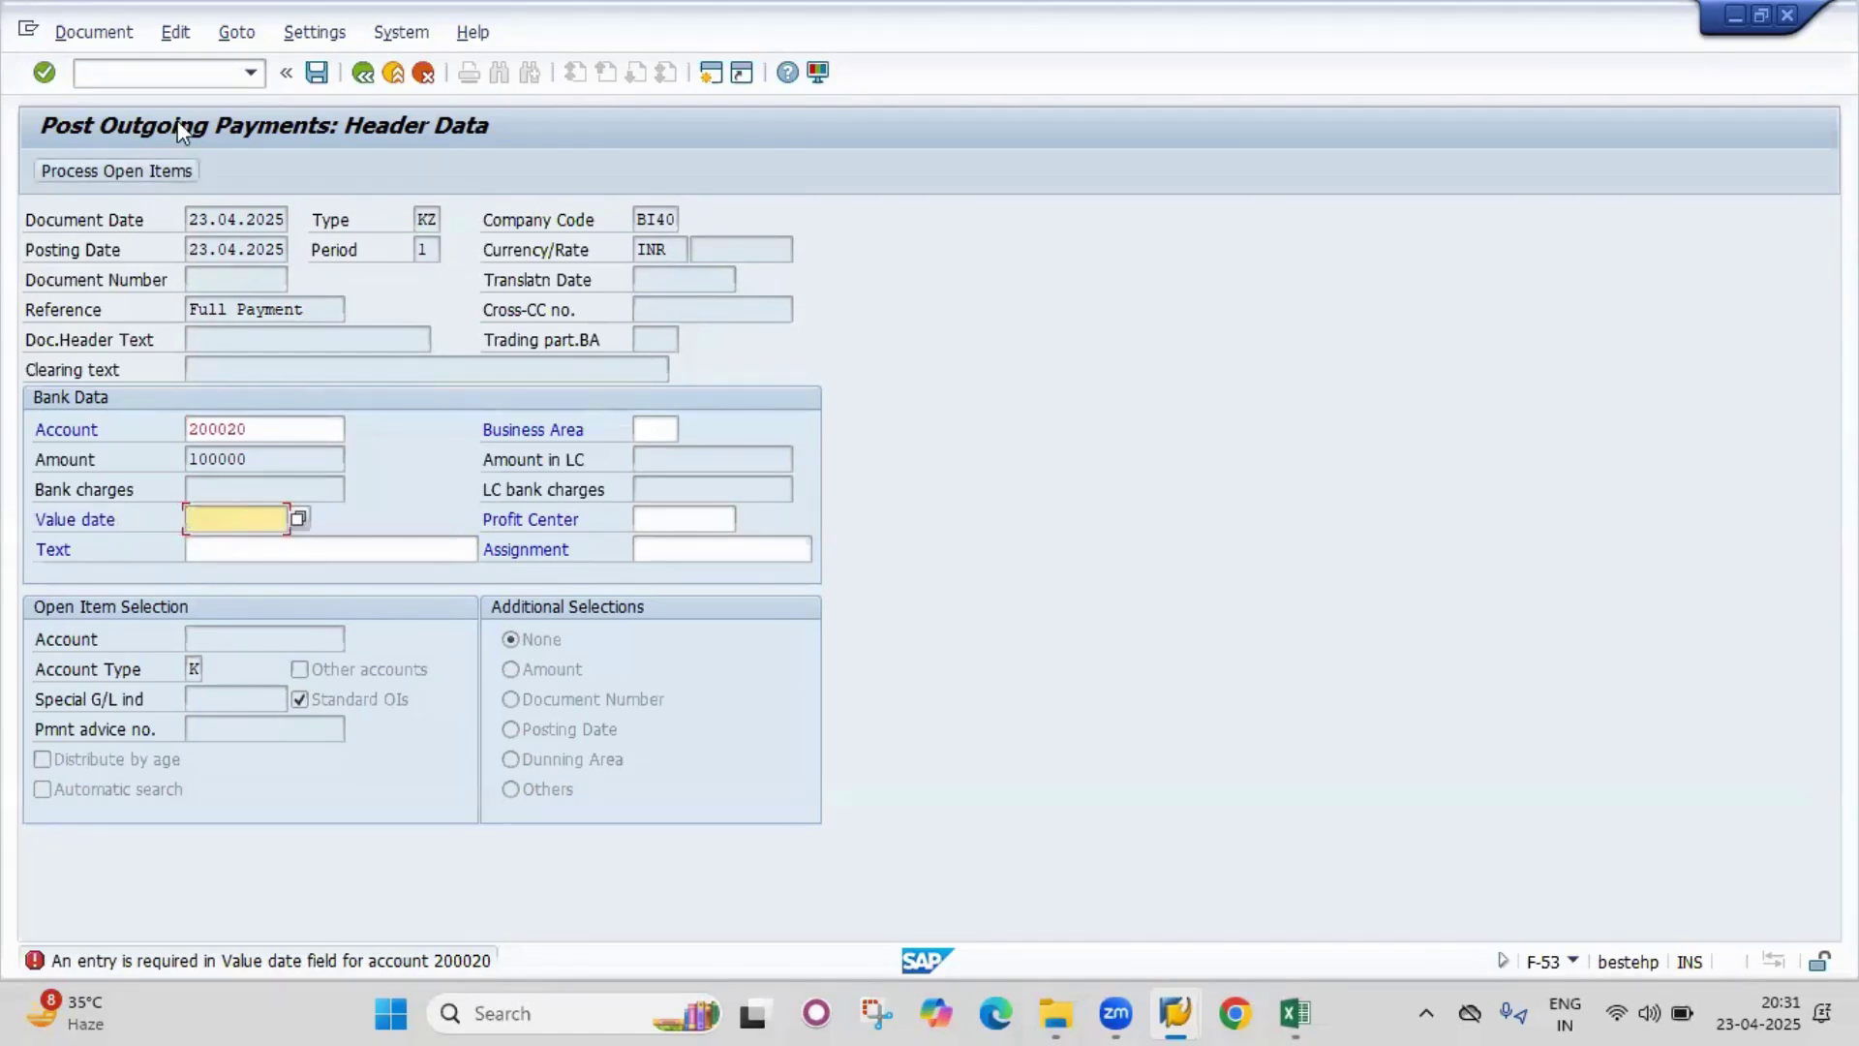
{"action": "left_click", "coordinate": [141, 79]}
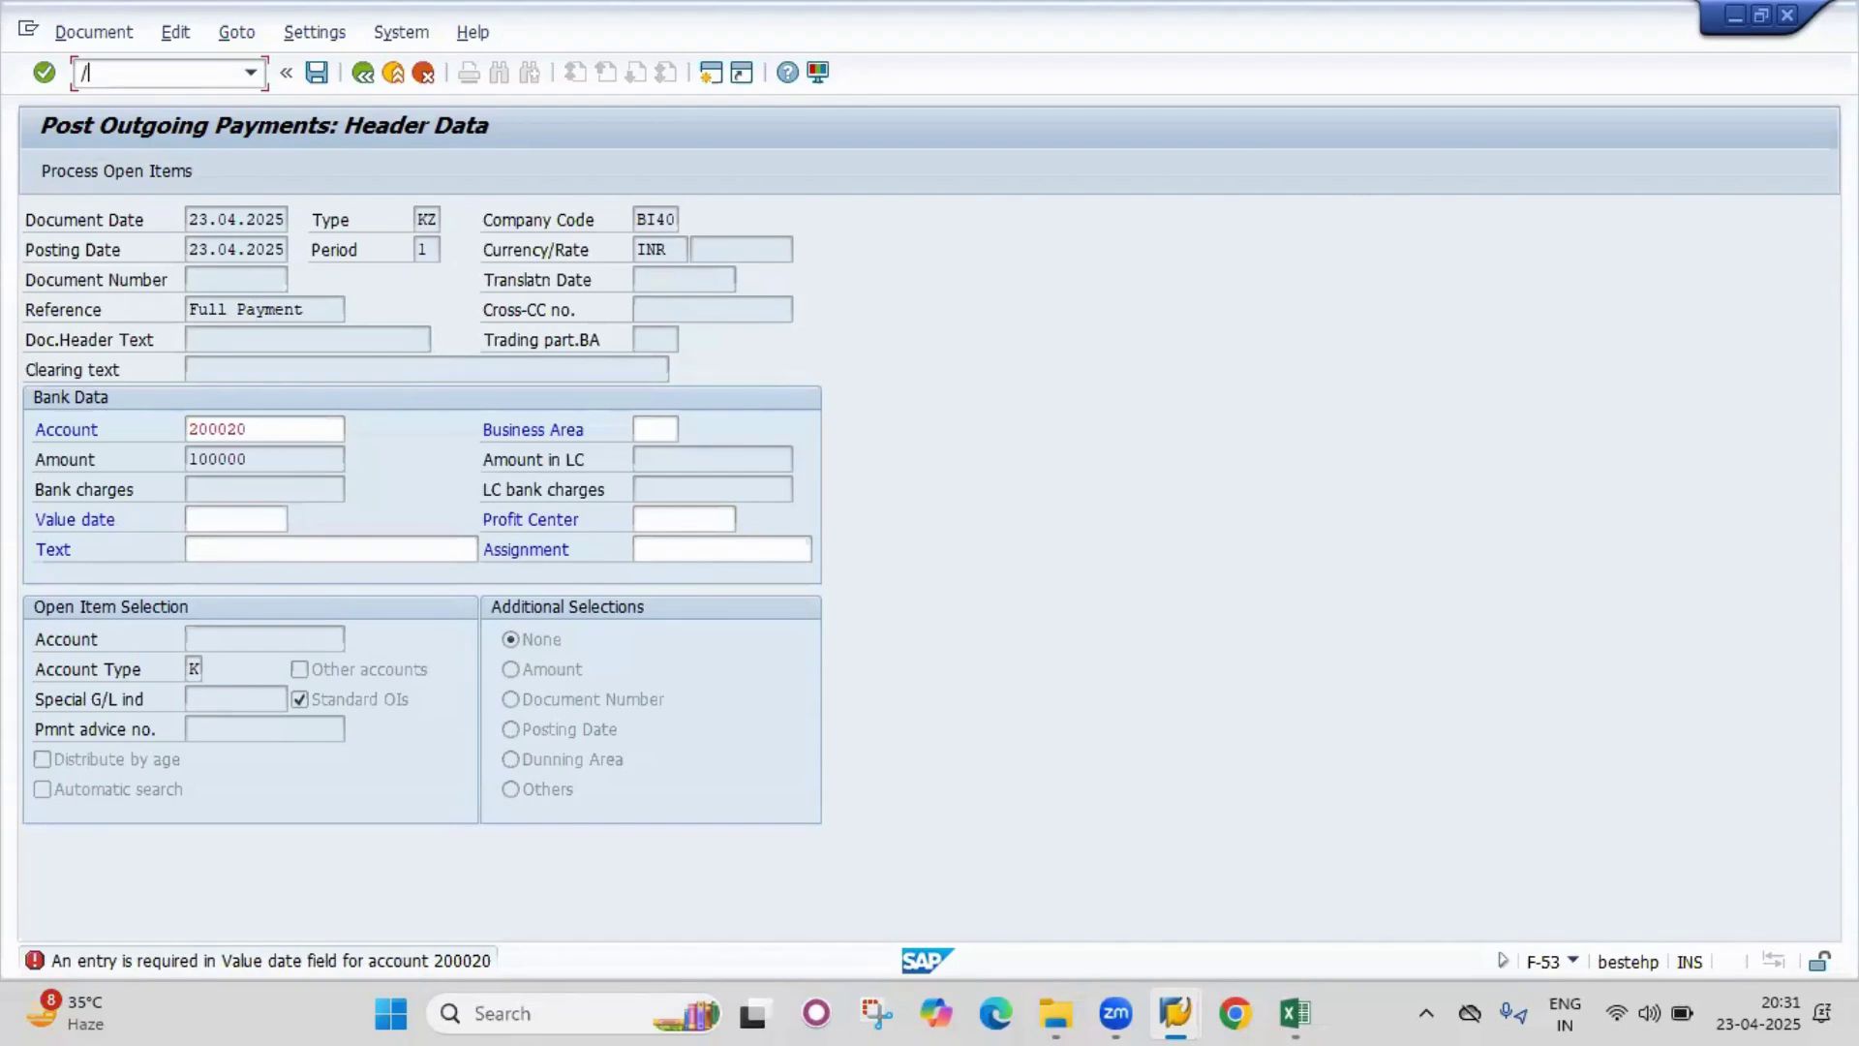
- Leave F-53, run OBY6 and position the list to company code BI40
{"action": "key", "text": "Return"}
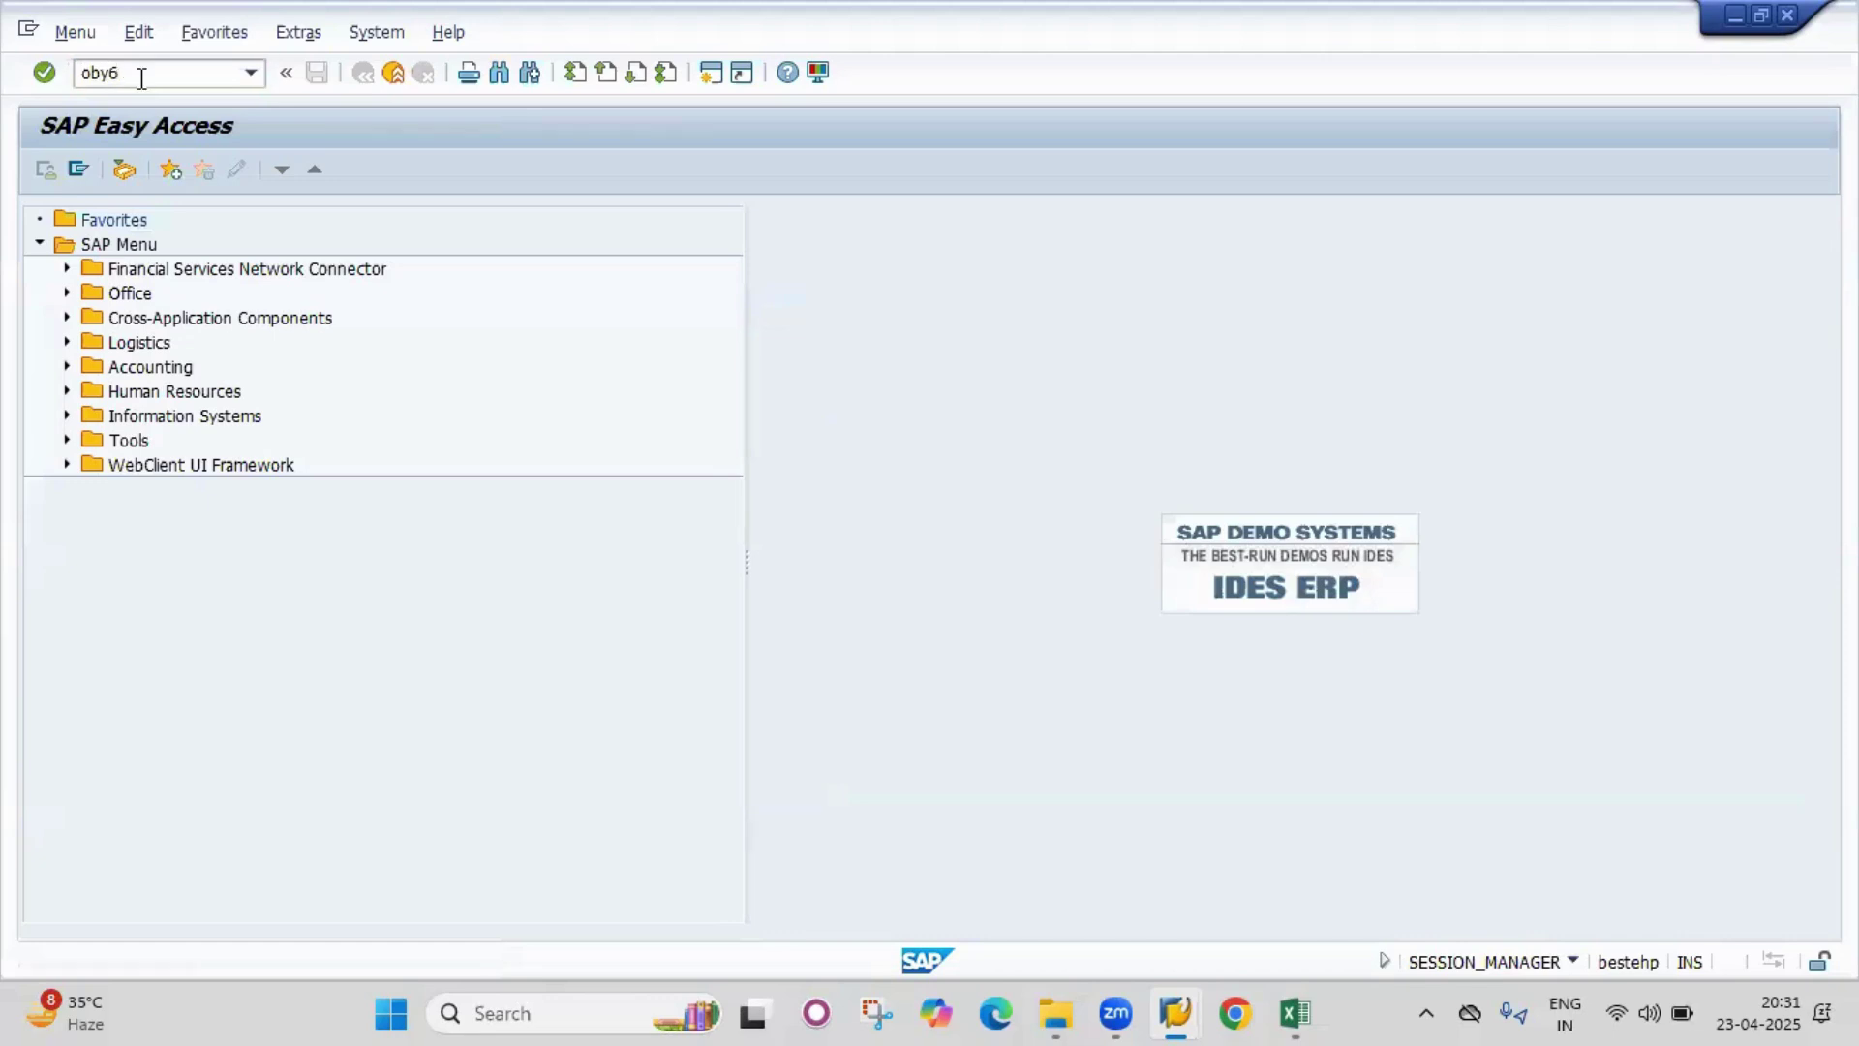
{"action": "key", "text": "Return"}
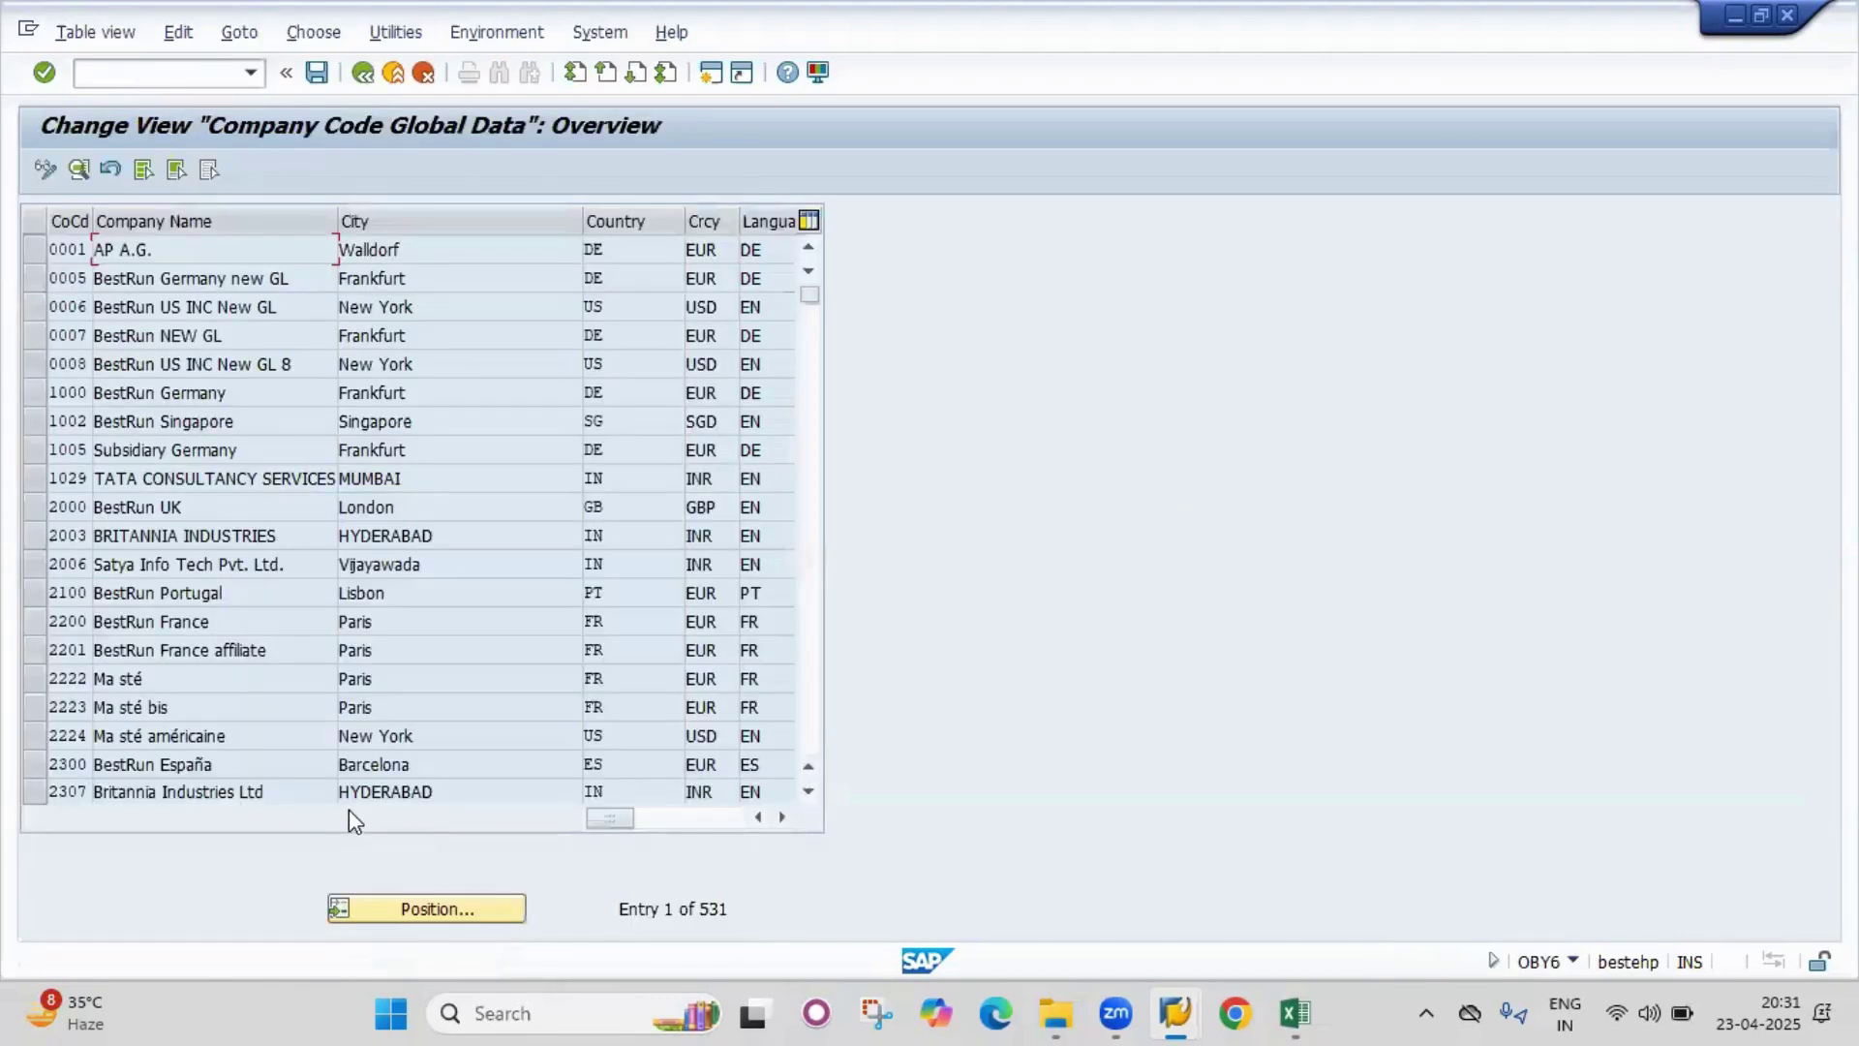
{"action": "left_click", "coordinate": [408, 906]}
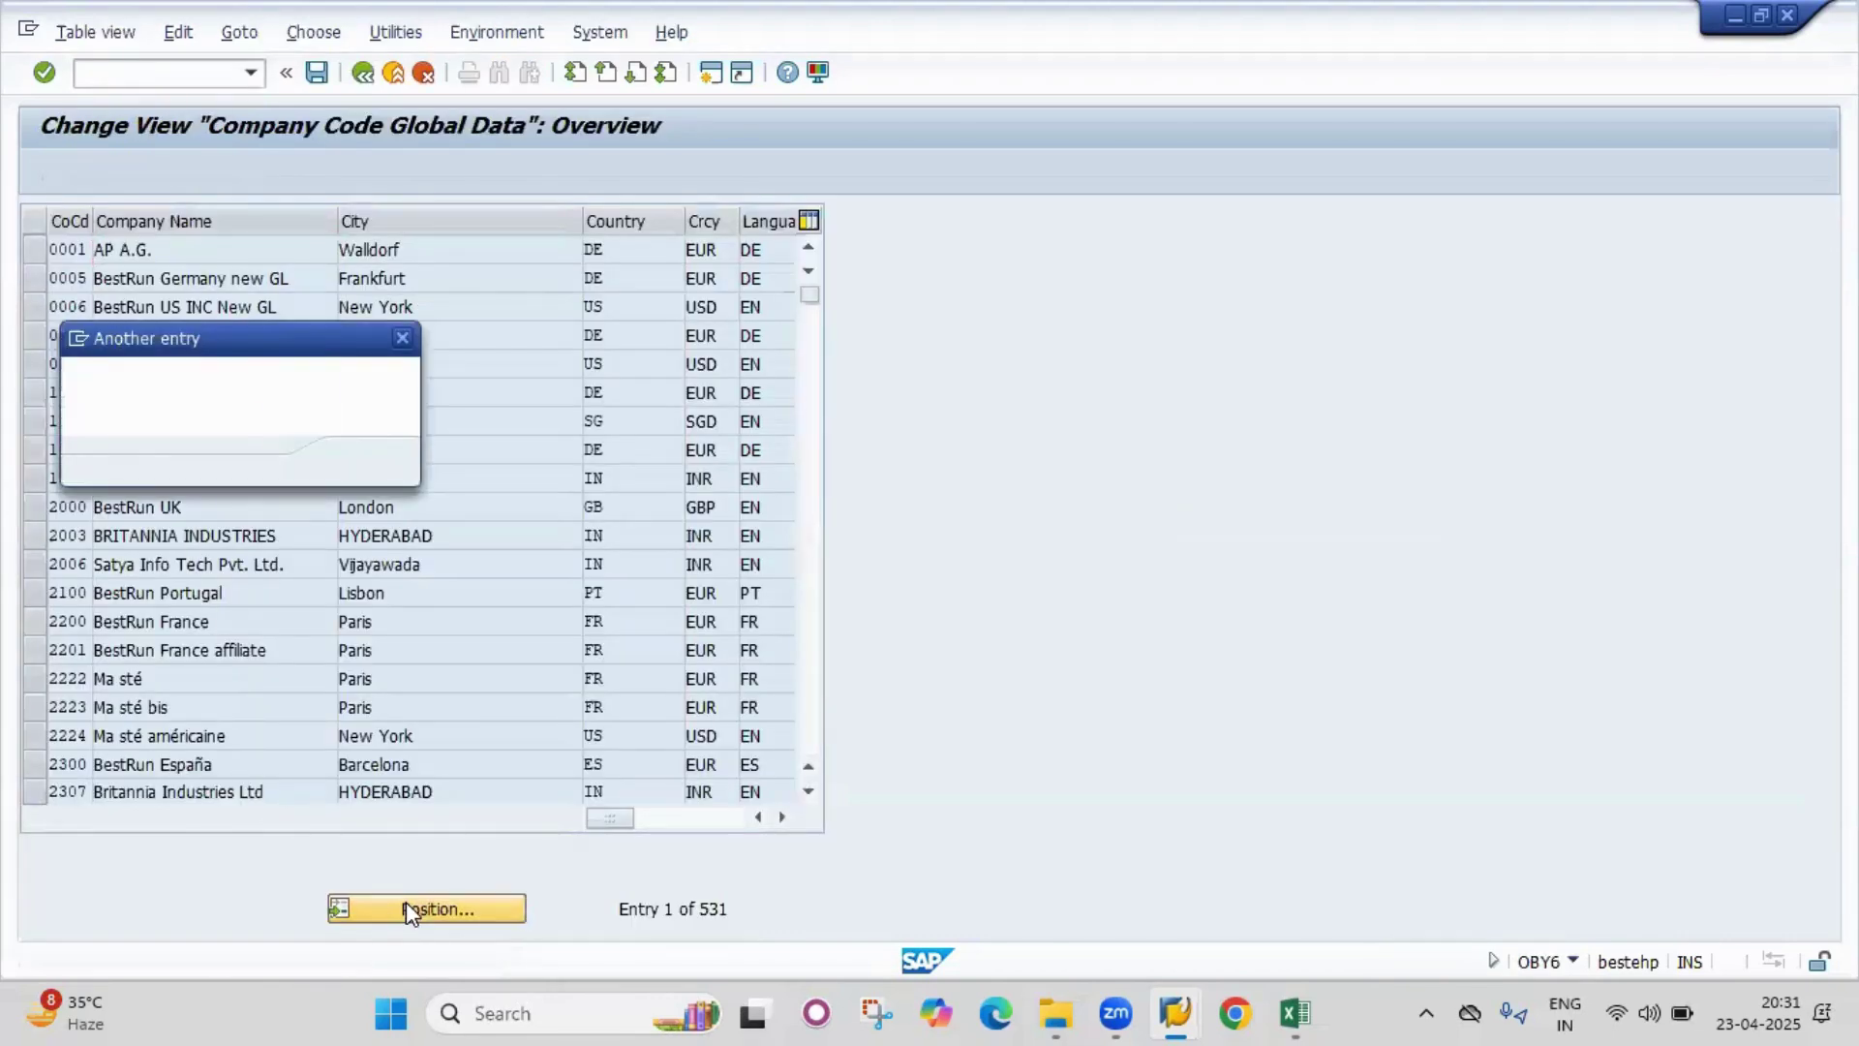
{"action": "type", "text": "B140"}
{"action": "key", "text": "Return"}
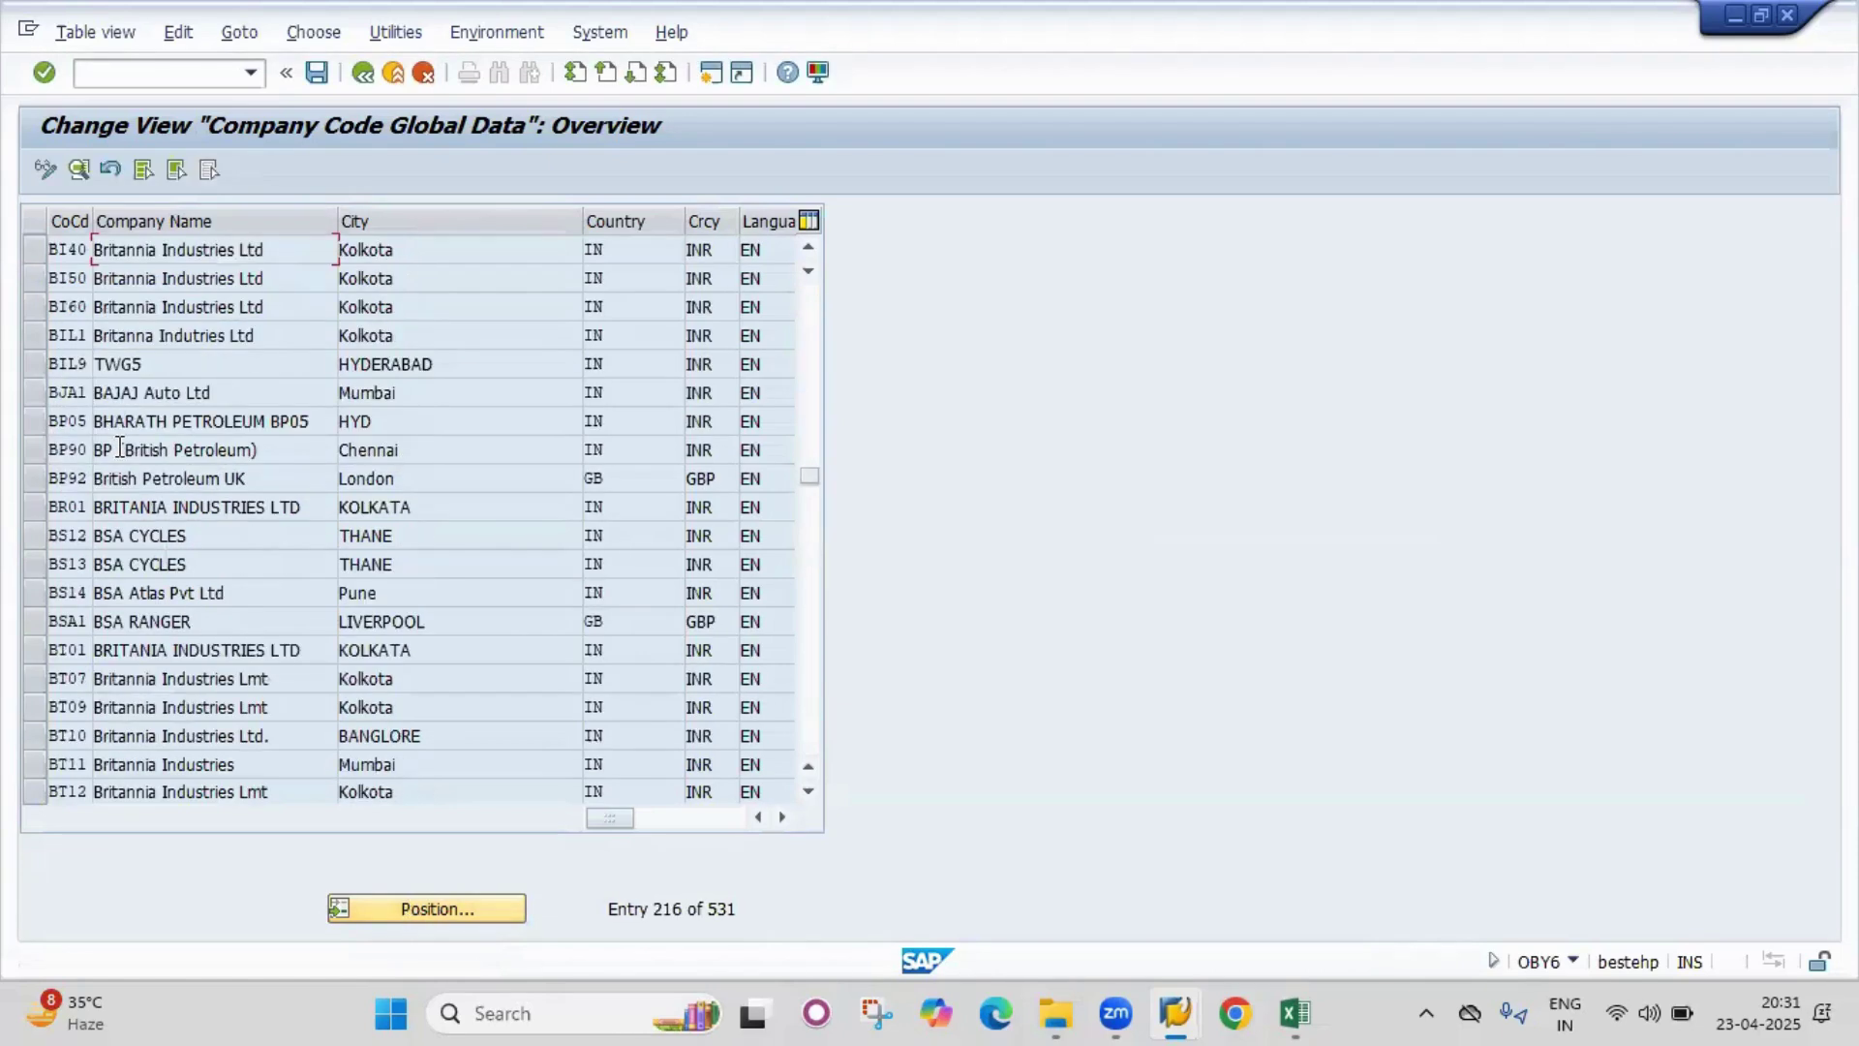
- Tick Define default value date in BI40's details and save it into a request
{"action": "double_click", "coordinate": [74, 248]}
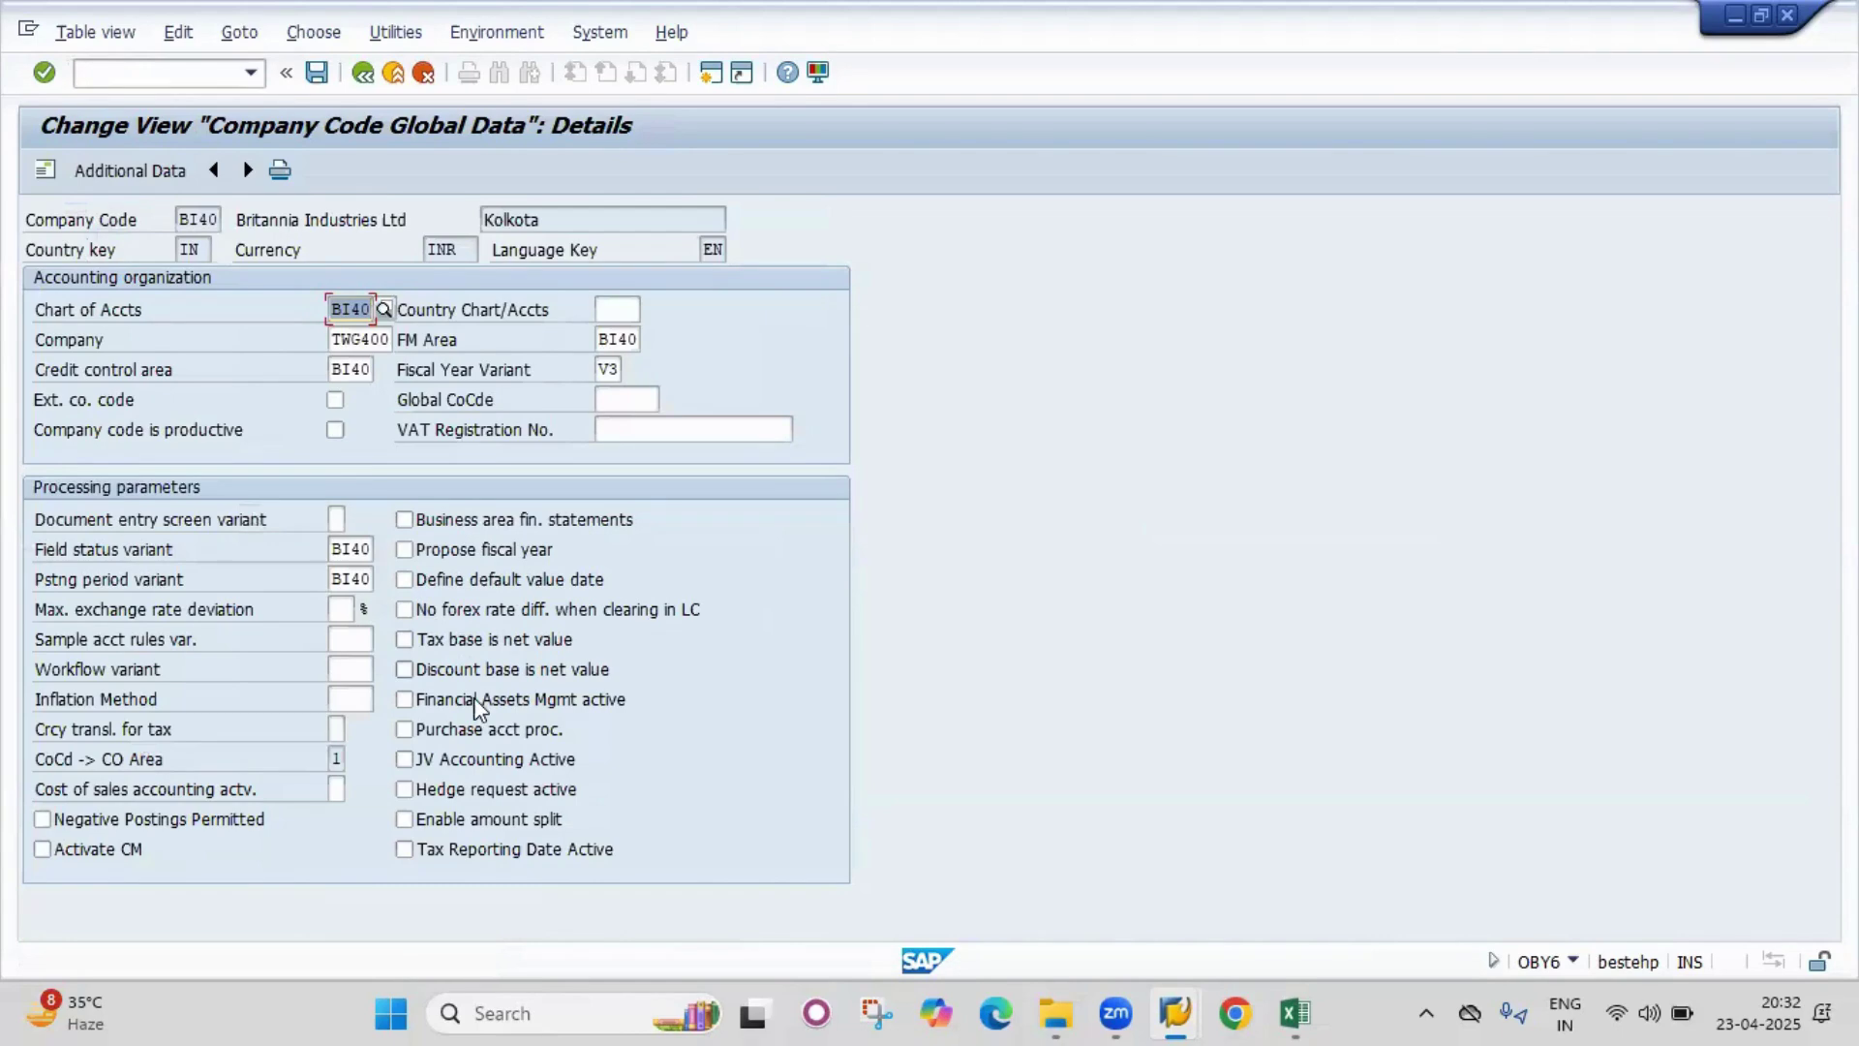
{"action": "left_click", "coordinate": [403, 575]}
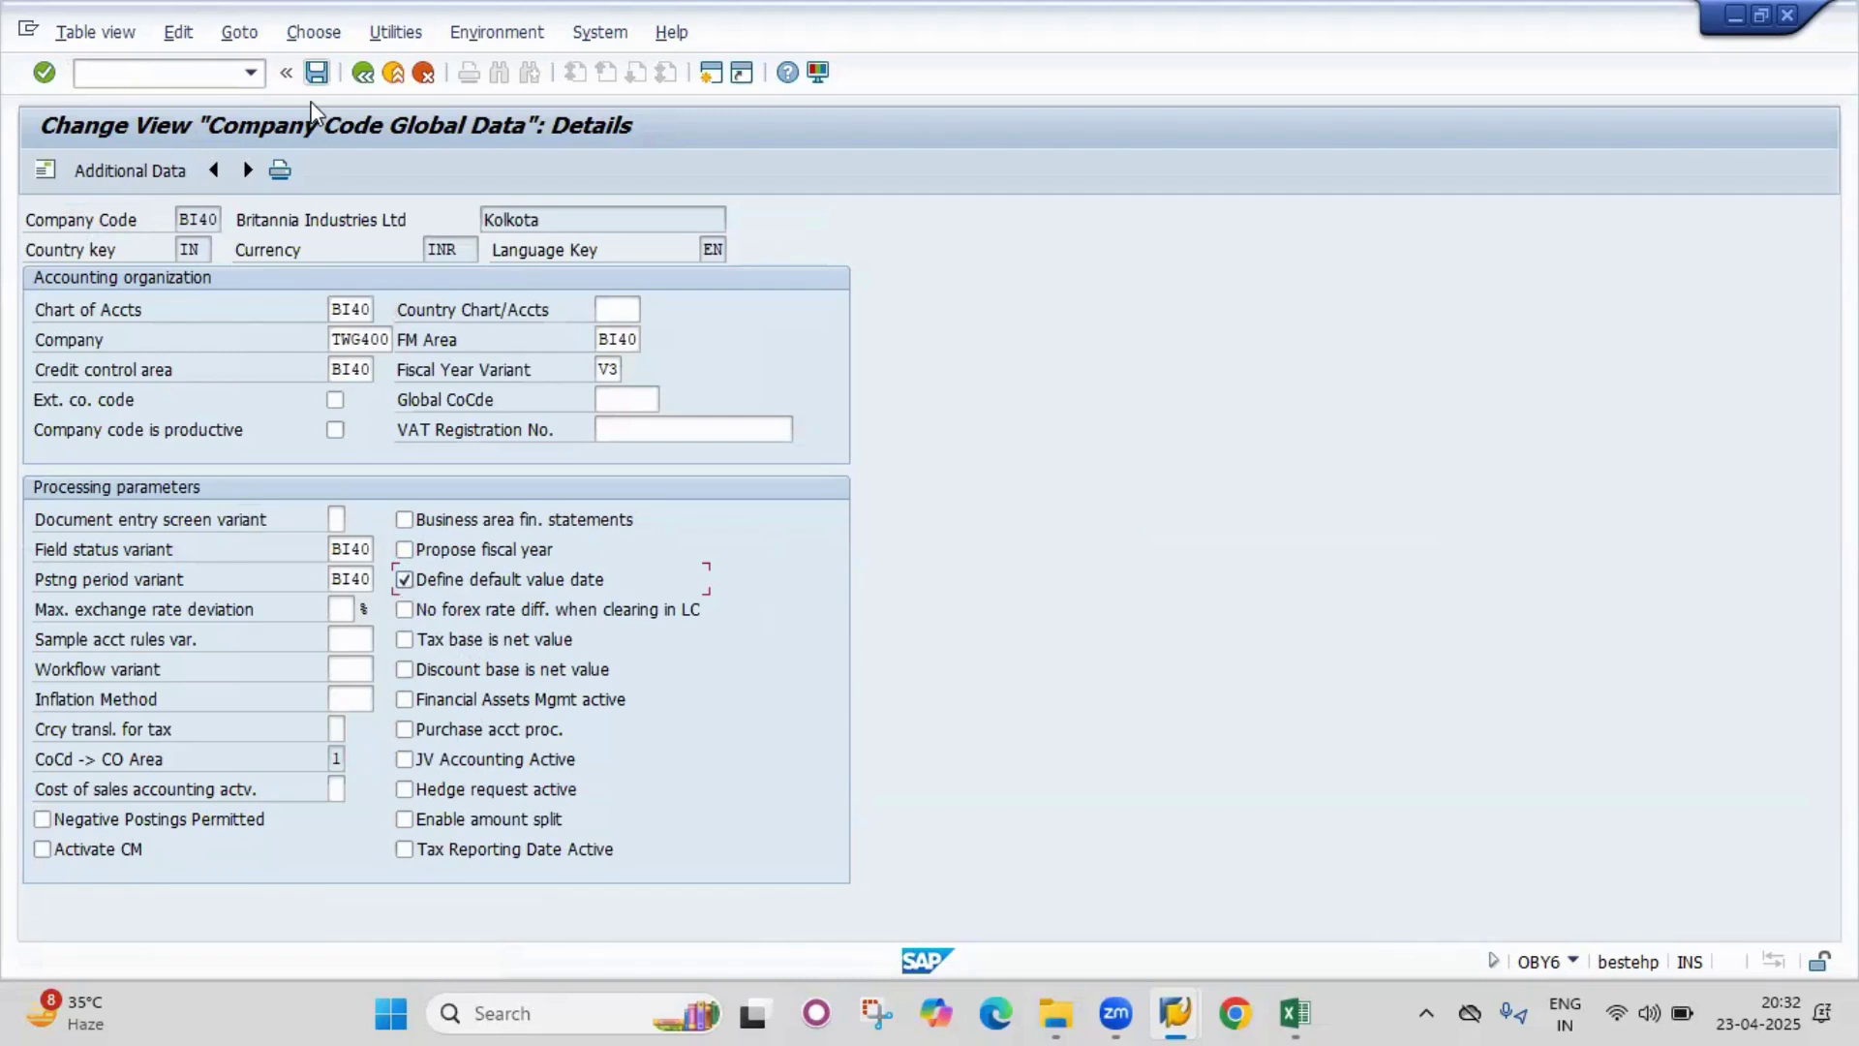
{"action": "left_click", "coordinate": [317, 72]}
{"action": "key", "text": "Return"}
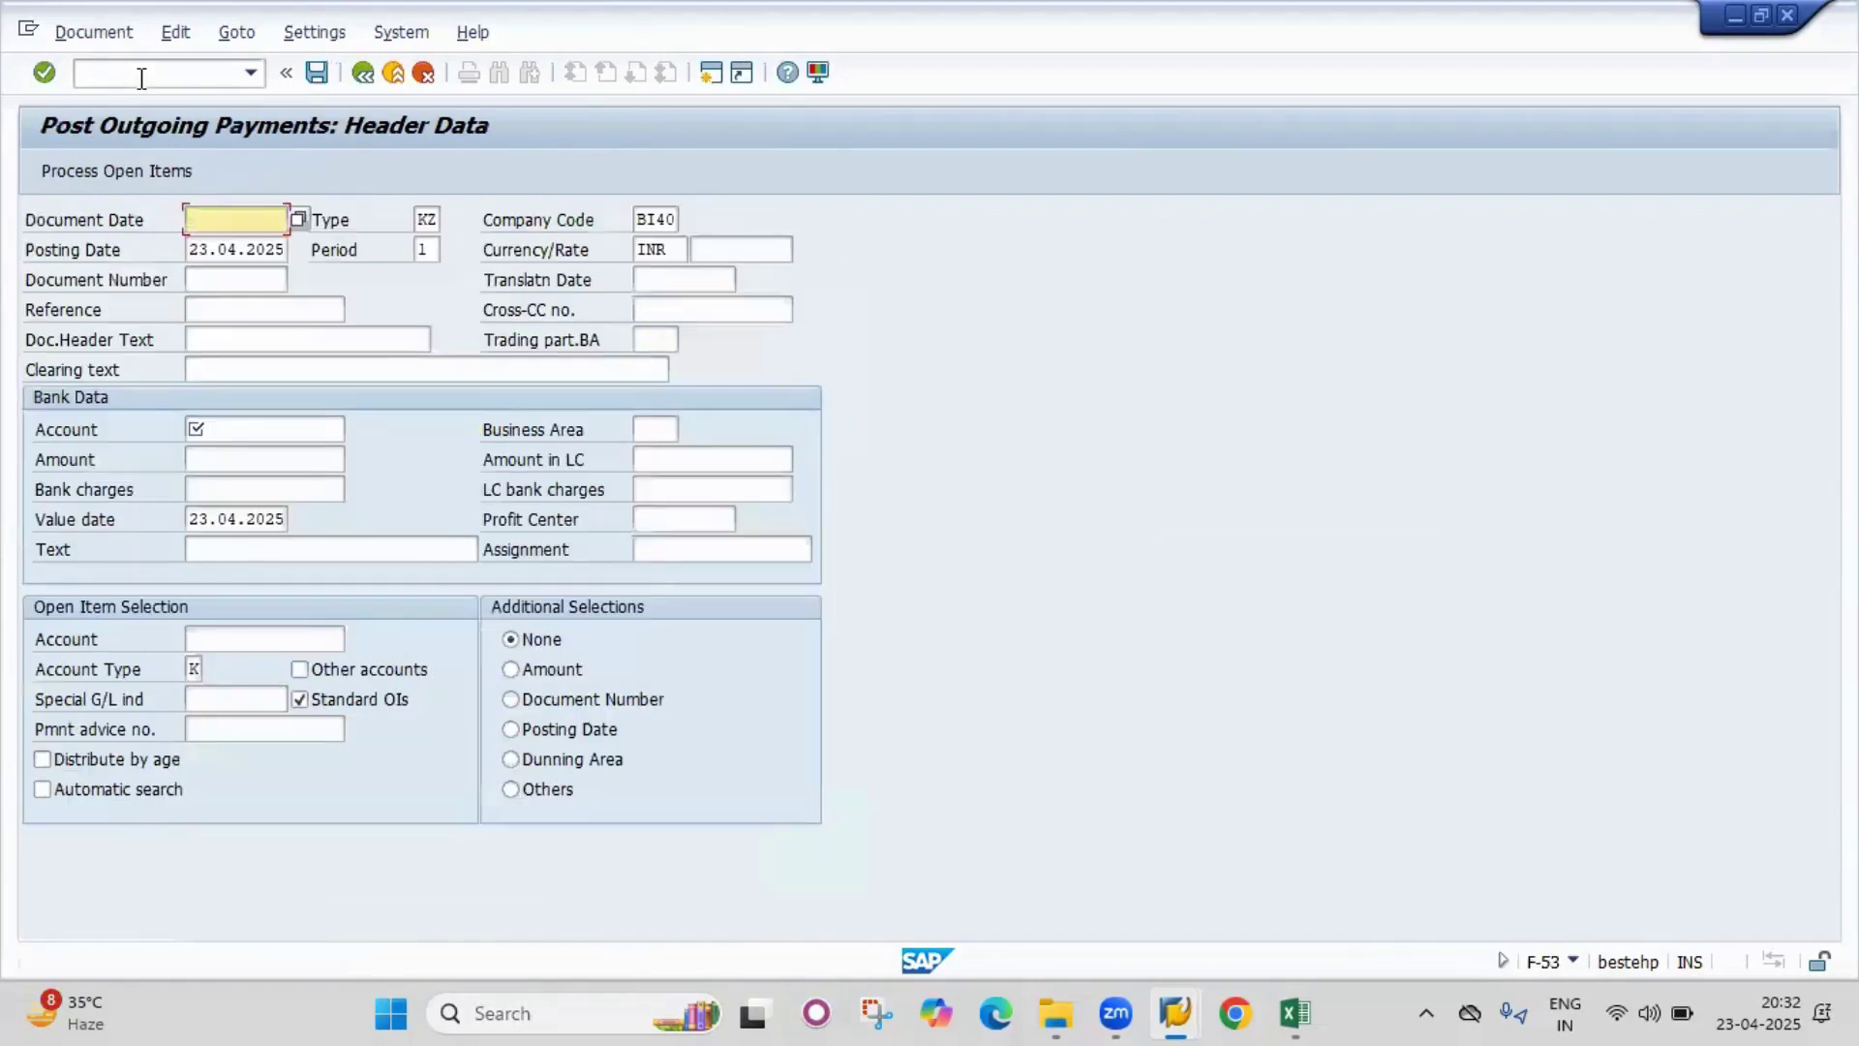
- Check the defaulted value date, set document date 23.04.2025 and bank account 200020
{"action": "left_click_drag", "start_coordinate": [41, 523], "coordinate": [308, 523]}
{"action": "left_click", "coordinate": [308, 523]}
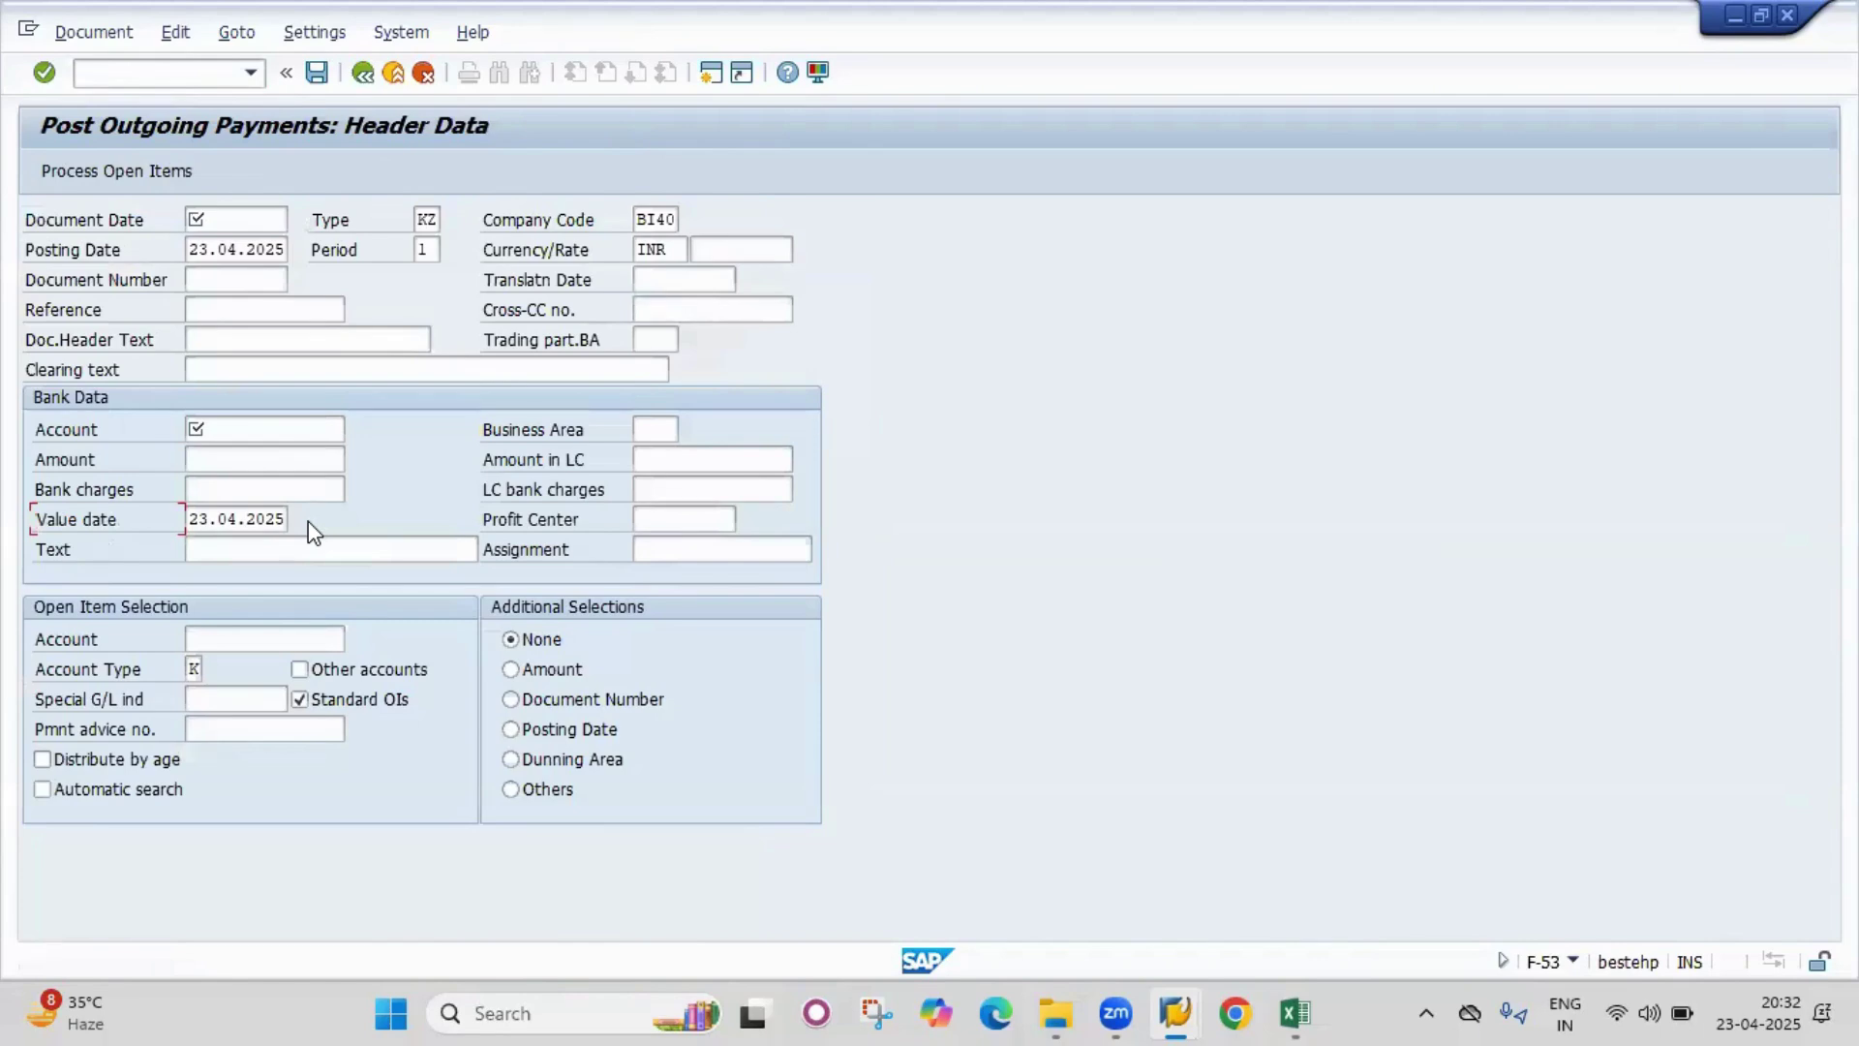
{"action": "left_click", "coordinate": [260, 229]}
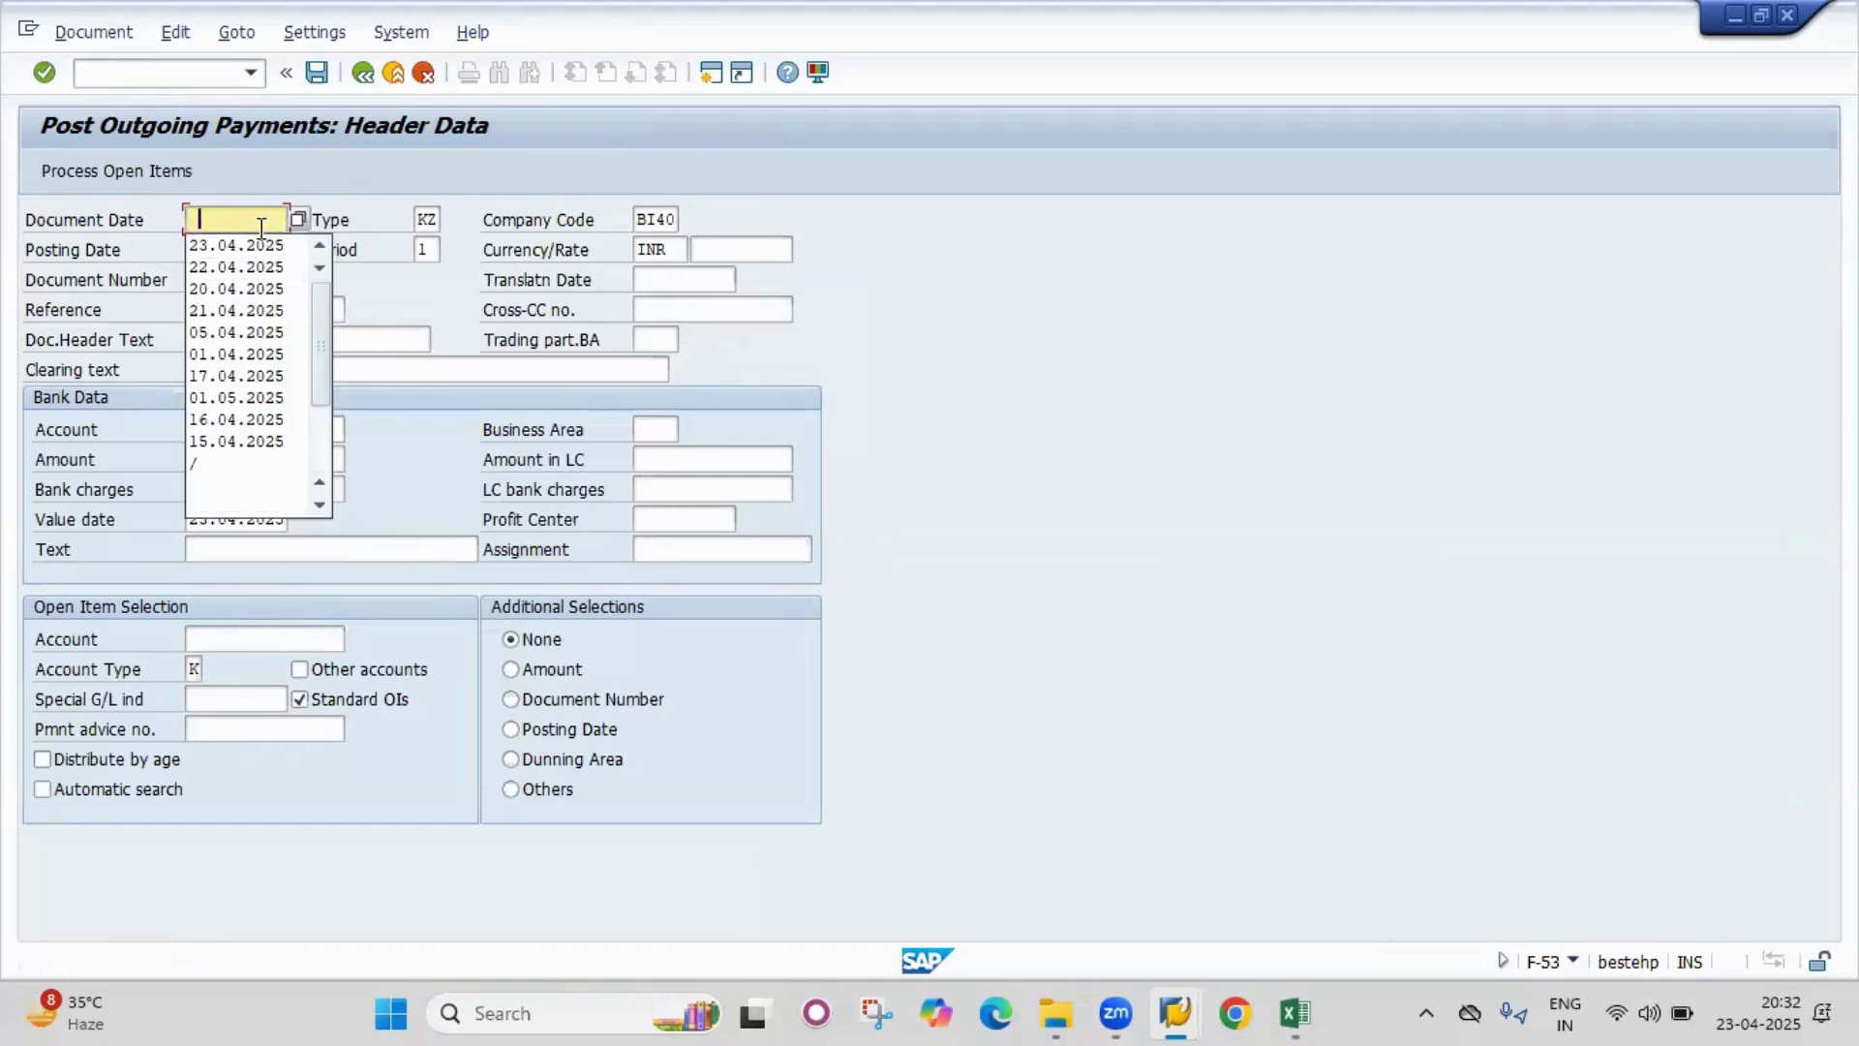
{"action": "key", "text": "Return"}
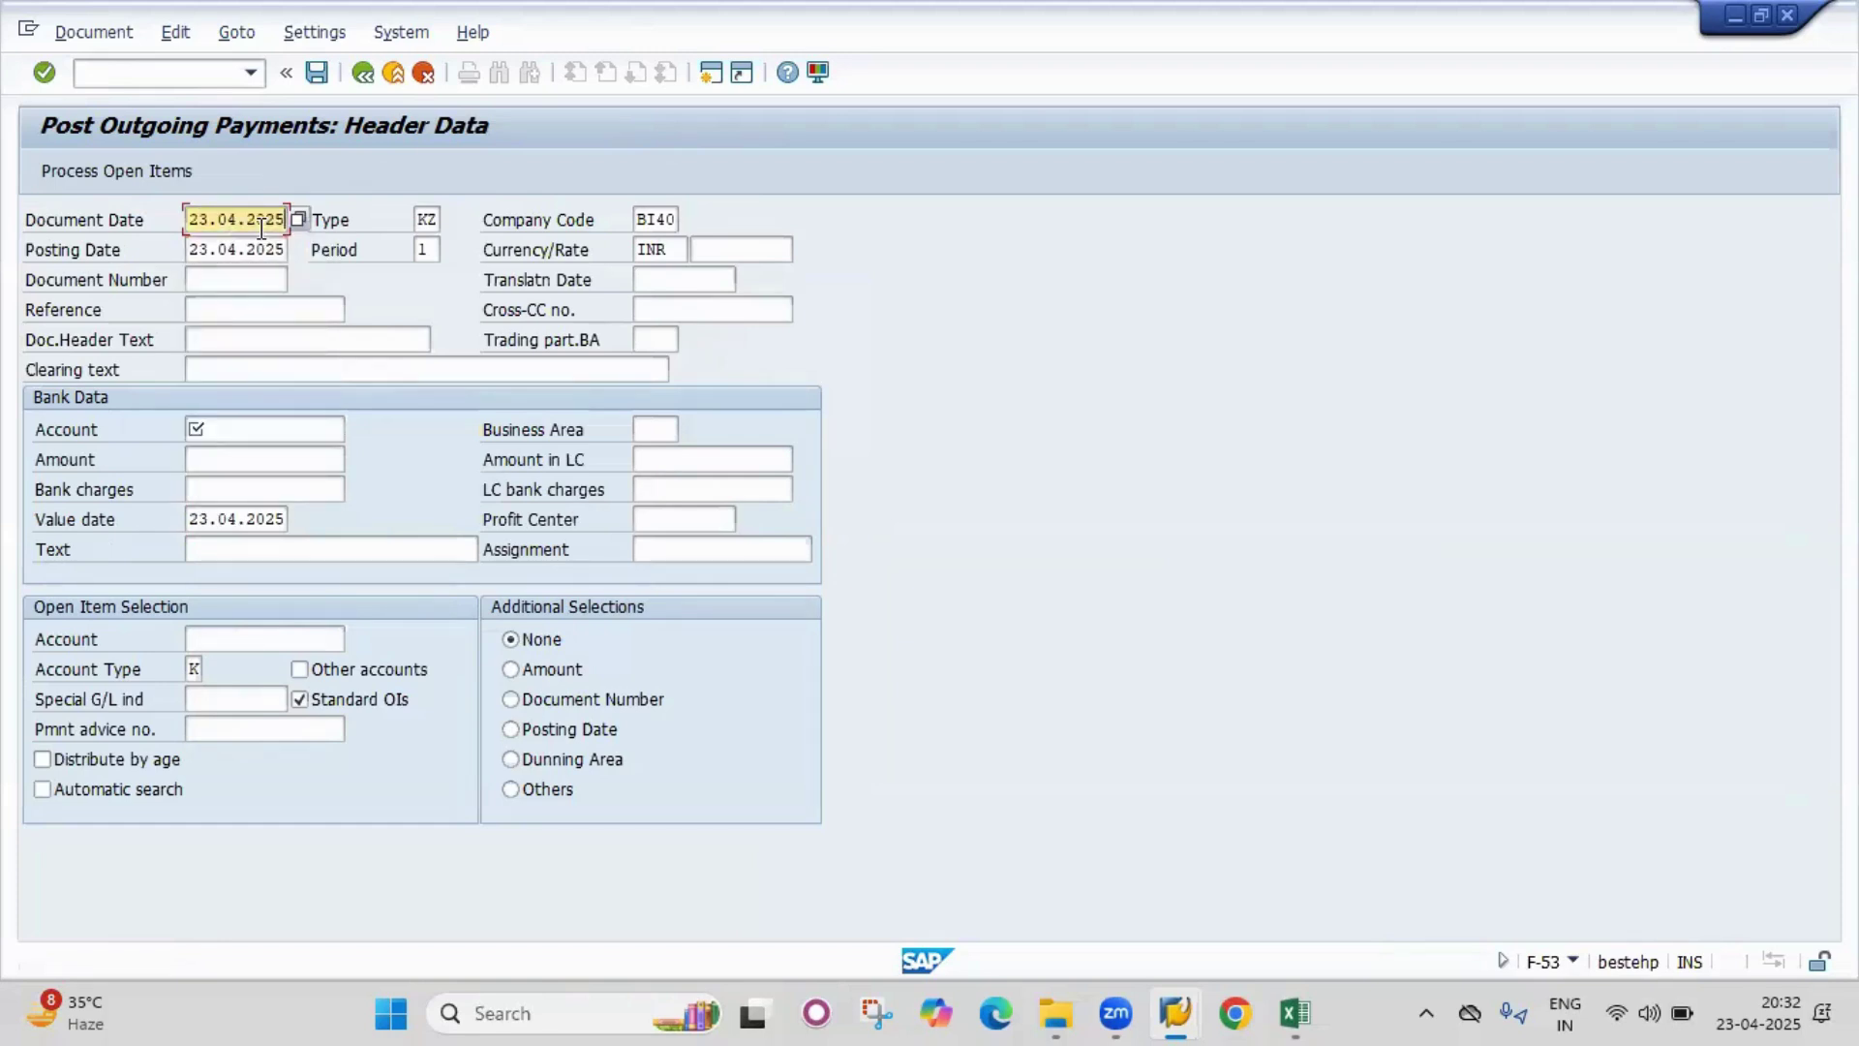
{"action": "key", "text": "Tab"}
{"action": "key", "text": "Tab"}
{"action": "key", "text": "Tab"}
{"action": "key", "text": "Tab"}
{"action": "key", "text": "Tab"}
{"action": "key", "text": "Tab"}
{"action": "key", "text": "Tab"}
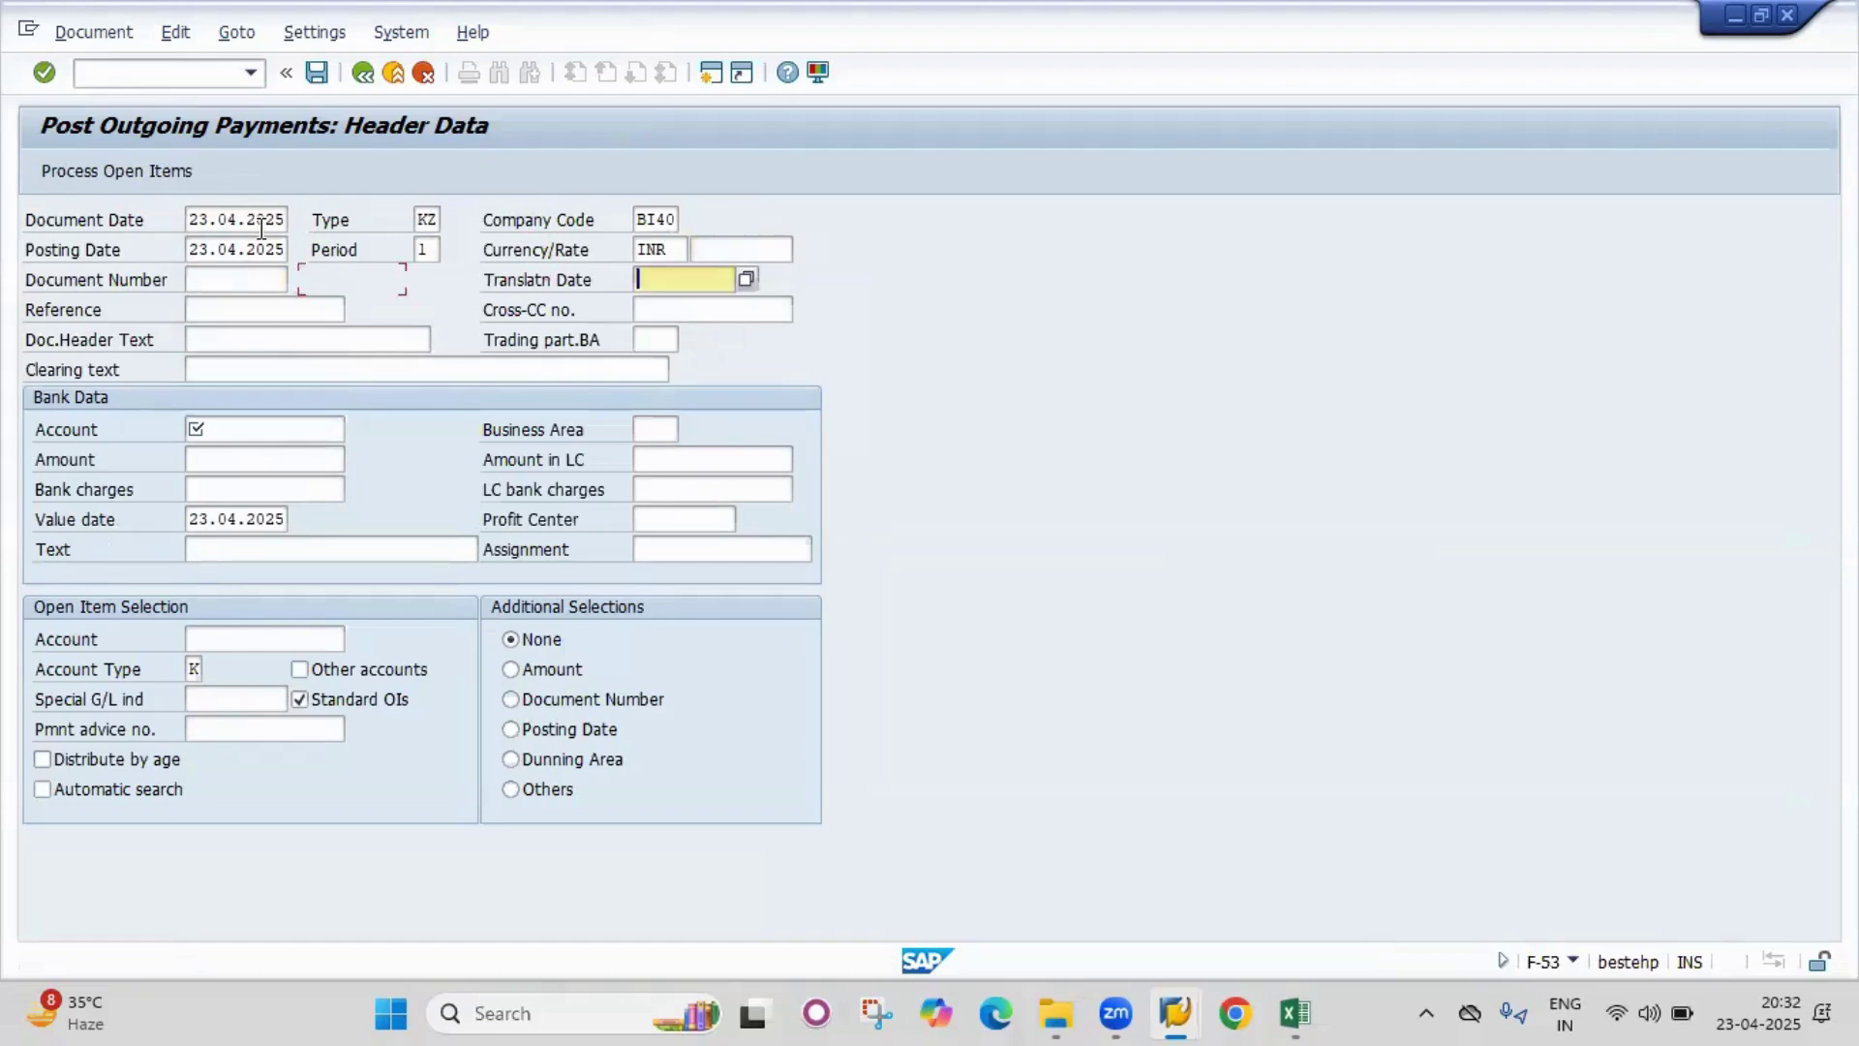
{"action": "key", "text": "Tab"}
{"action": "key", "text": "Tab"}
{"action": "key", "text": "Tab"}
{"action": "key", "text": "Tab"}
{"action": "key", "text": "Tab"}
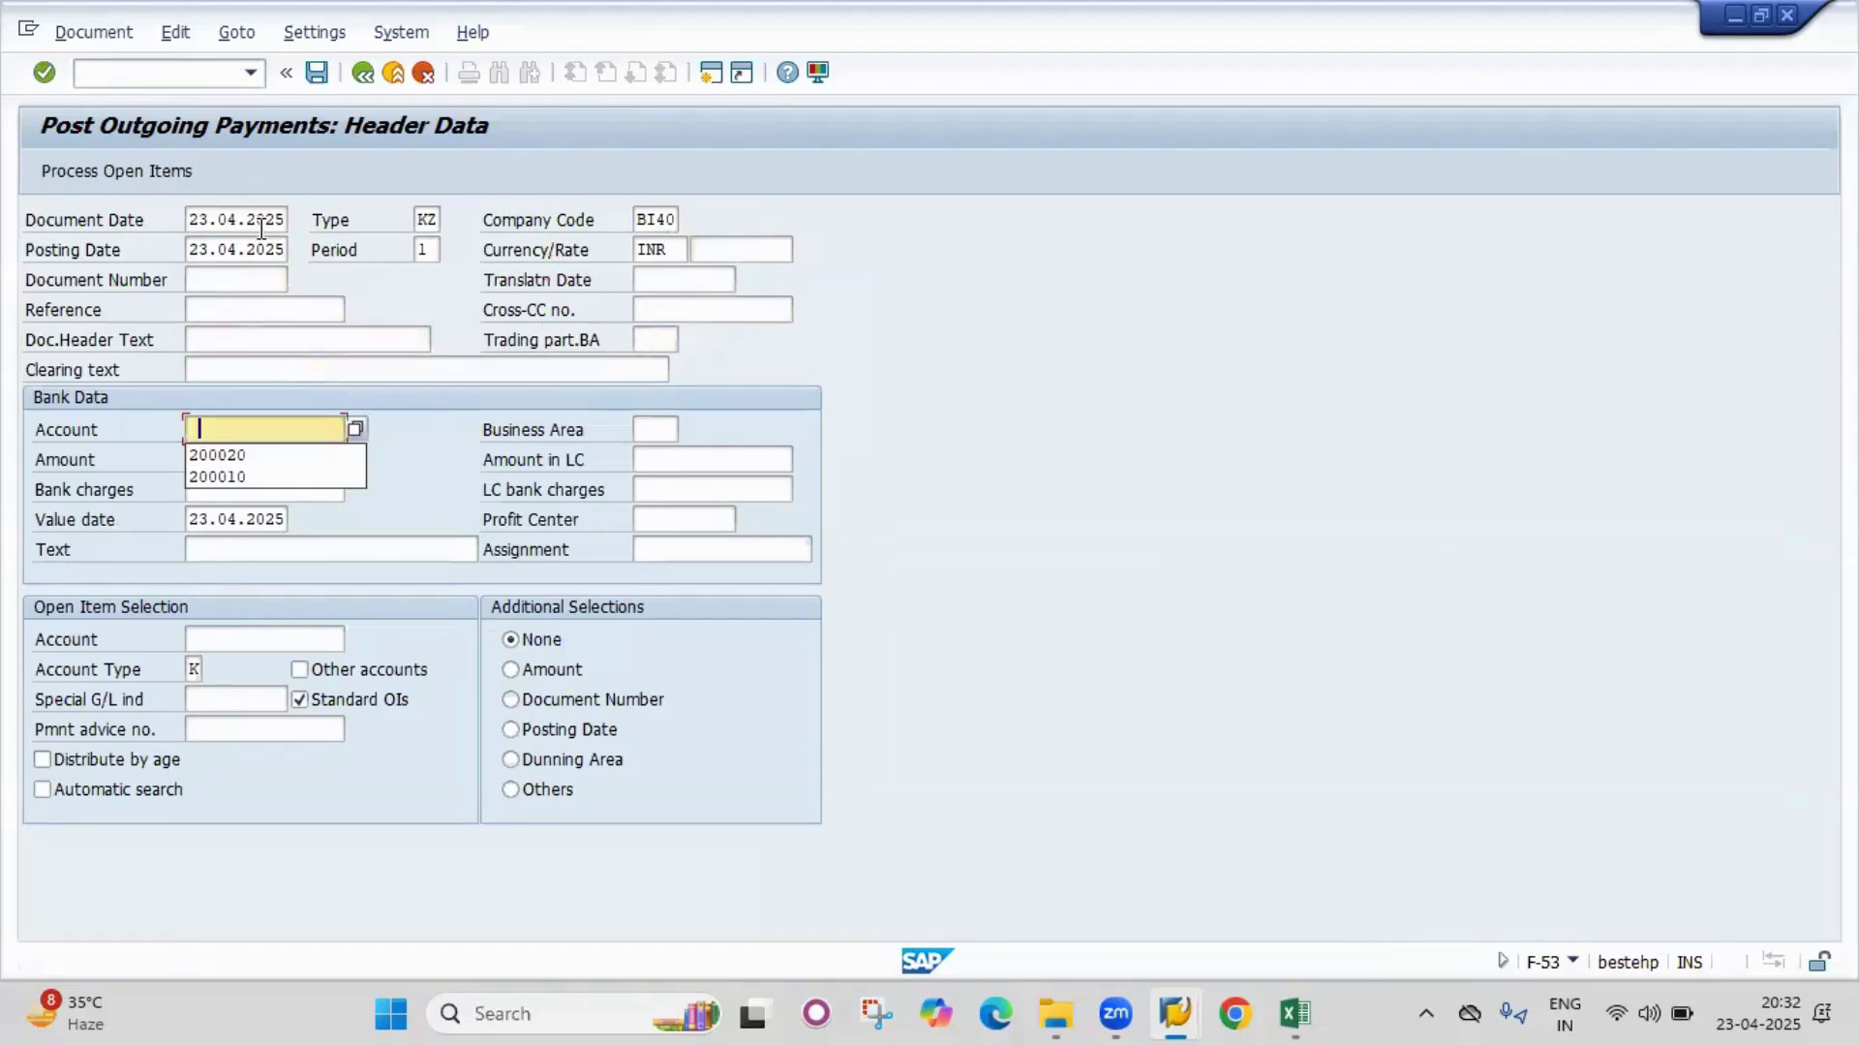
{"action": "key", "text": "Down"}
{"action": "key", "text": "Tab"}
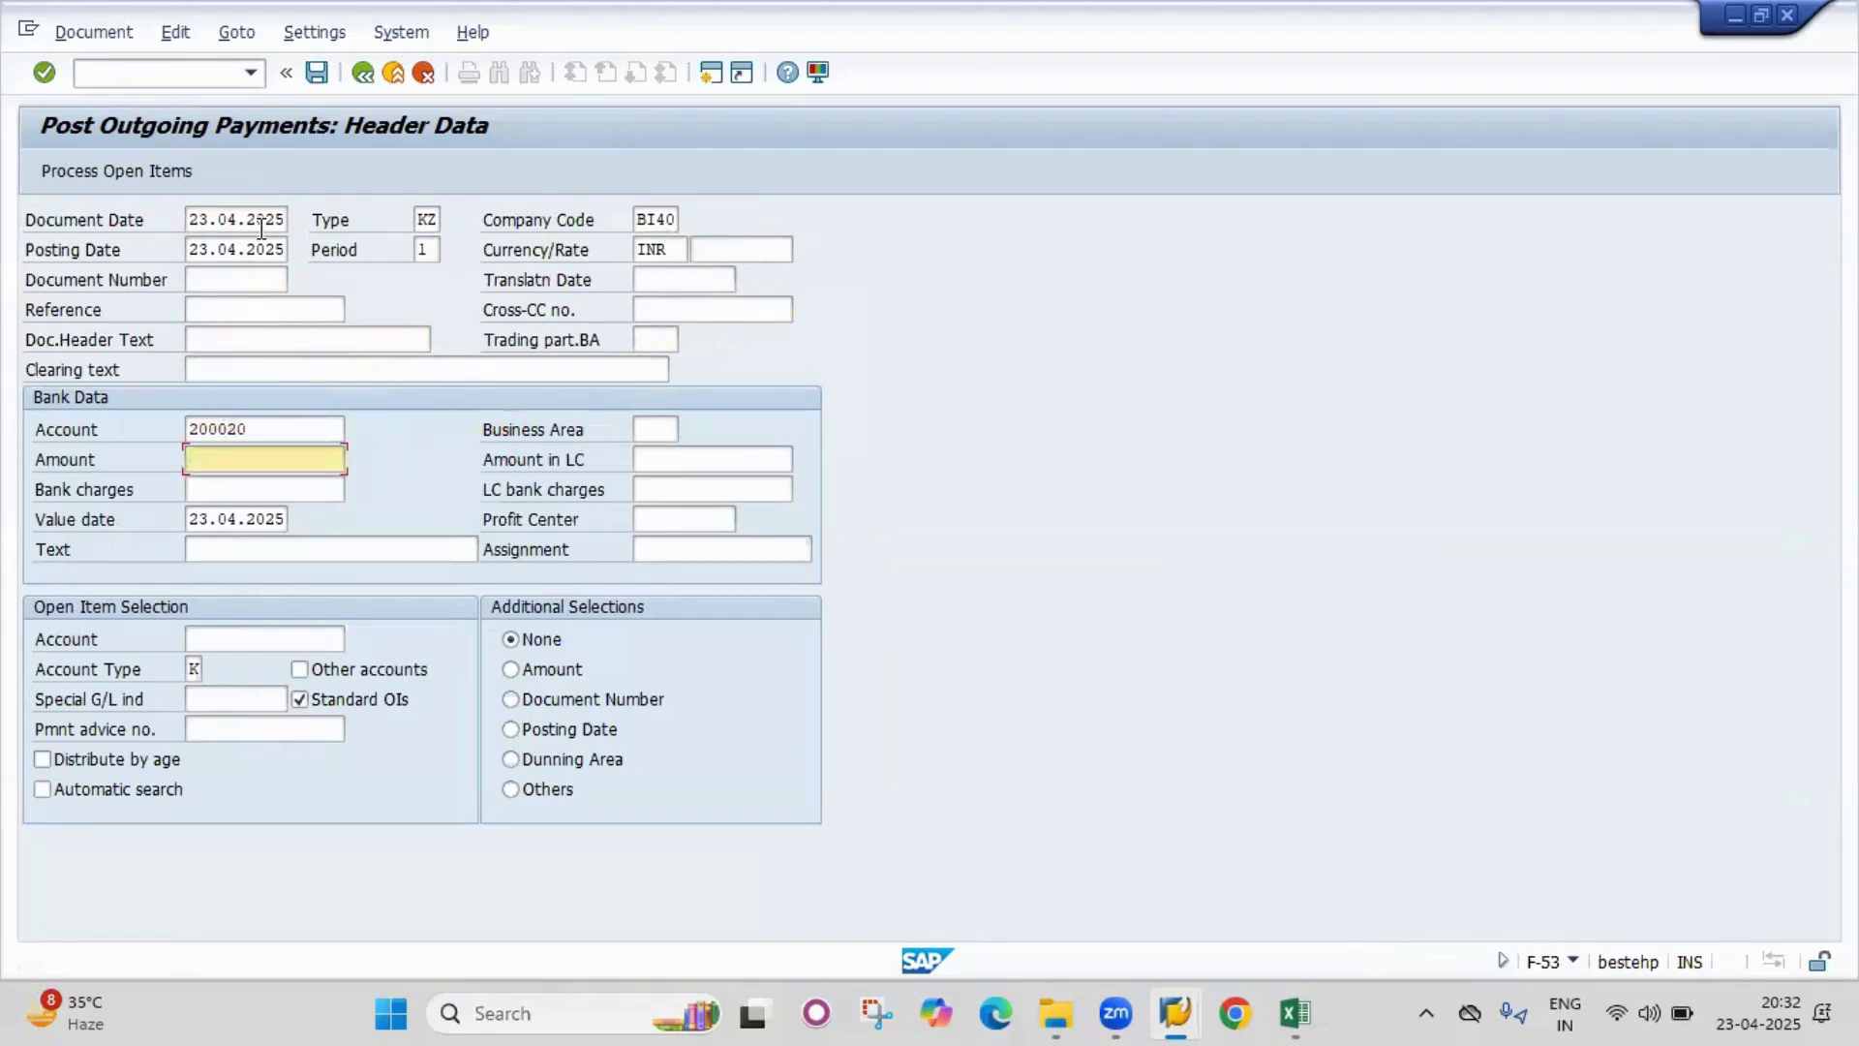
- Fill amount 100000 and reference 'Full Payment' from earlier entries
{"action": "key", "text": "Down"}
{"action": "key", "text": "Return"}
{"action": "key", "text": "Tab"}
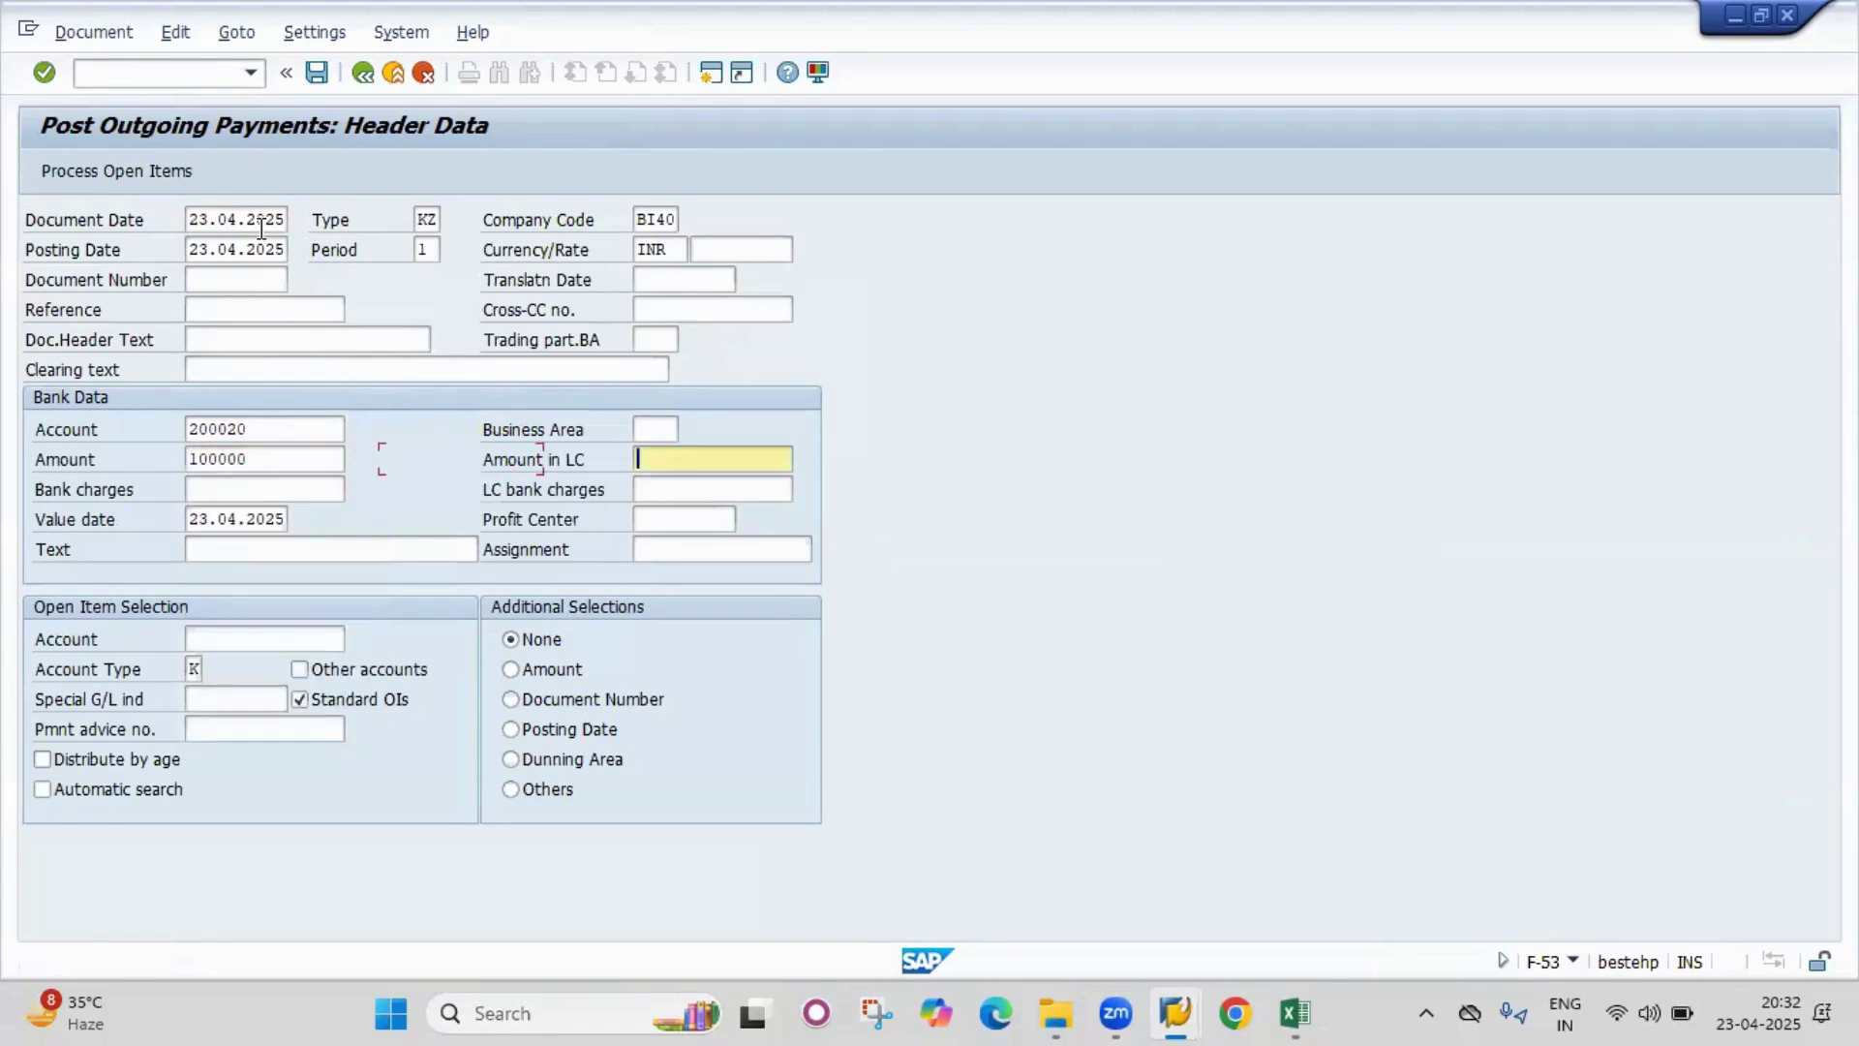
{"action": "key", "text": "Tab"}
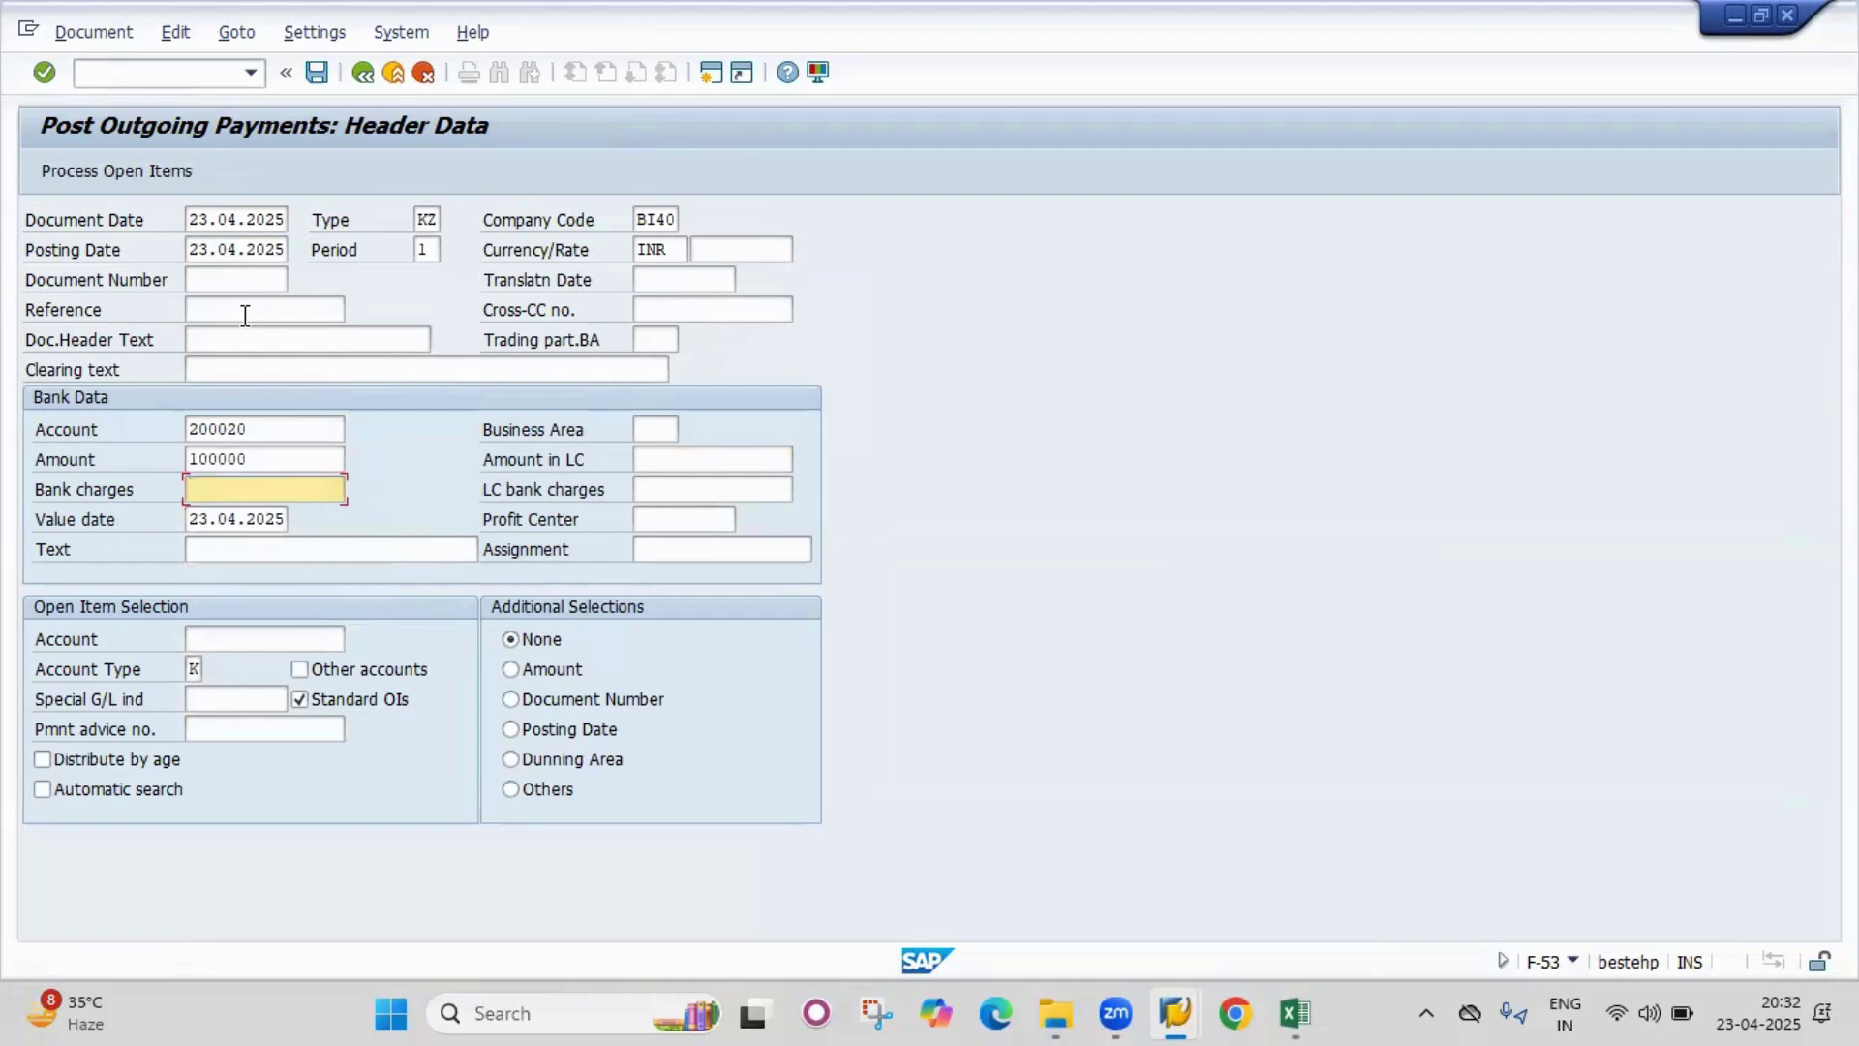
{"action": "left_click", "coordinate": [242, 309]}
{"action": "key", "text": "Down"}
{"action": "key", "text": "Return"}
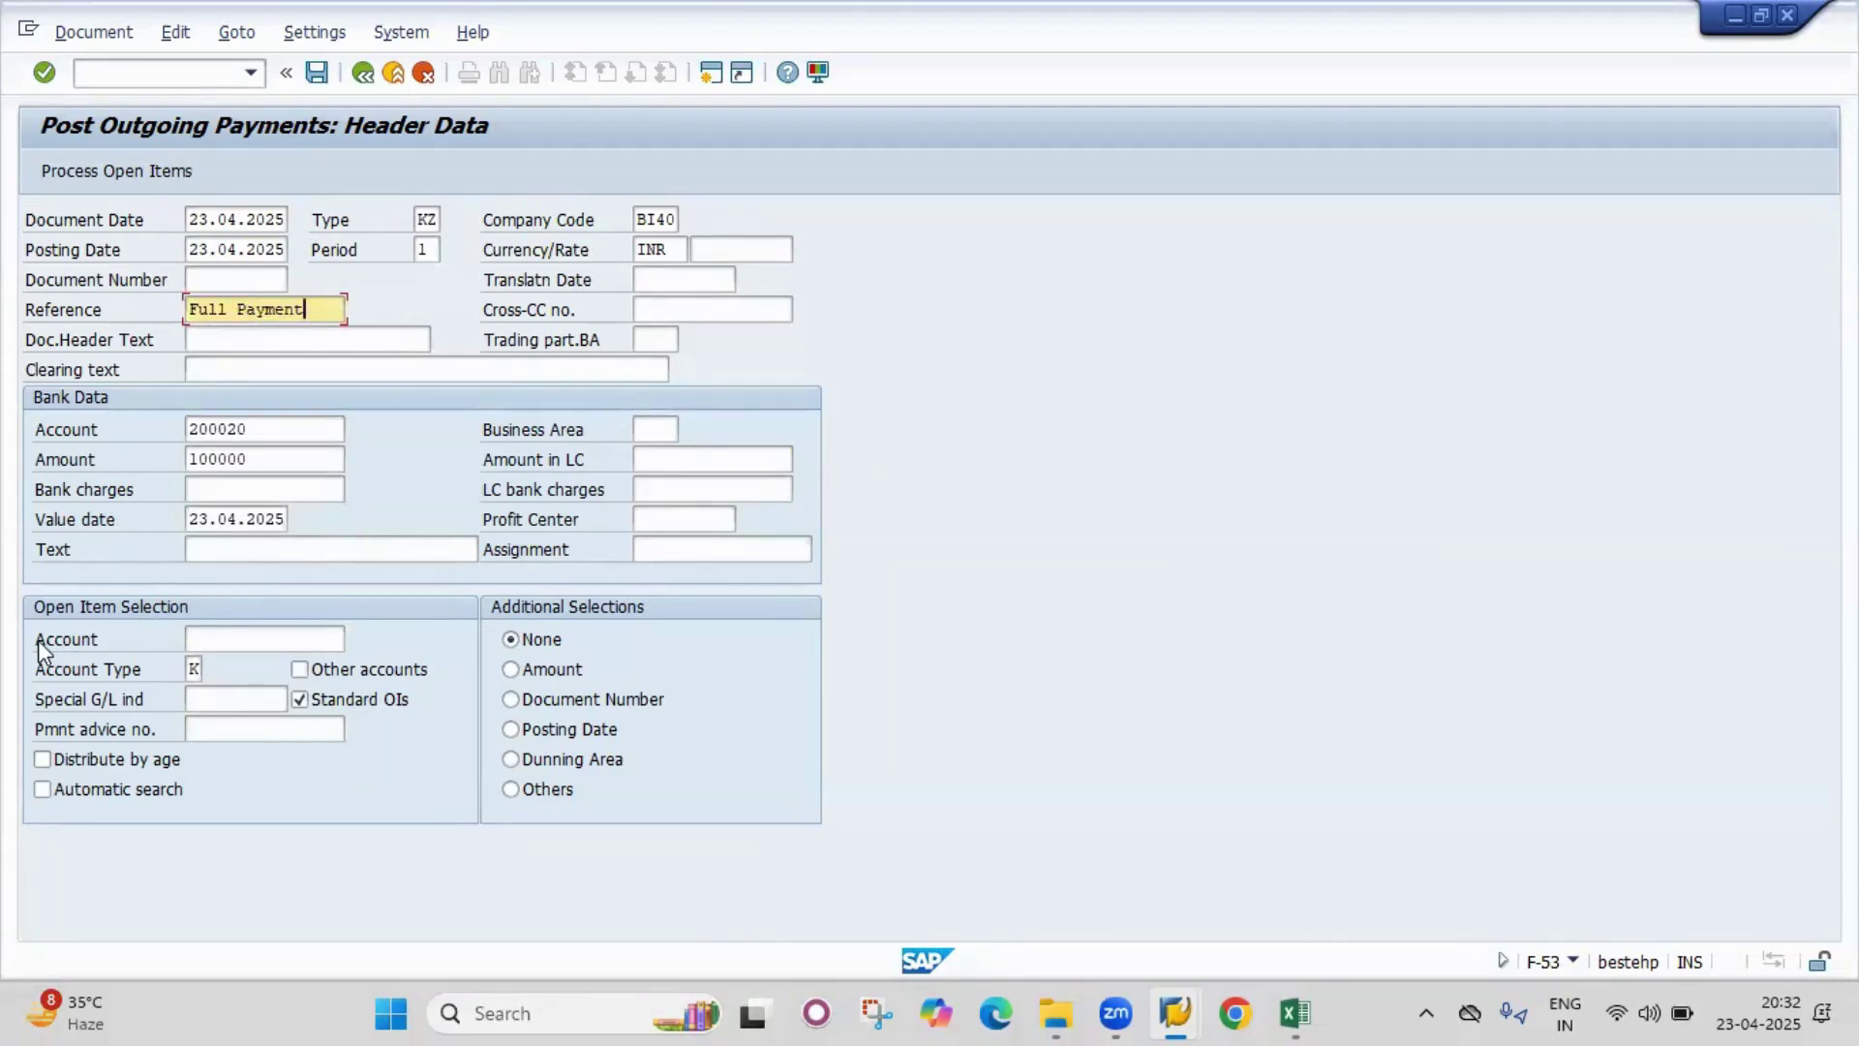
- Copy vendor 8001005 from the line item list into Open Item Account and load its open items
{"action": "left_click_drag", "start_coordinate": [37, 643], "coordinate": [124, 652]}
{"action": "left_click", "coordinate": [123, 651]}
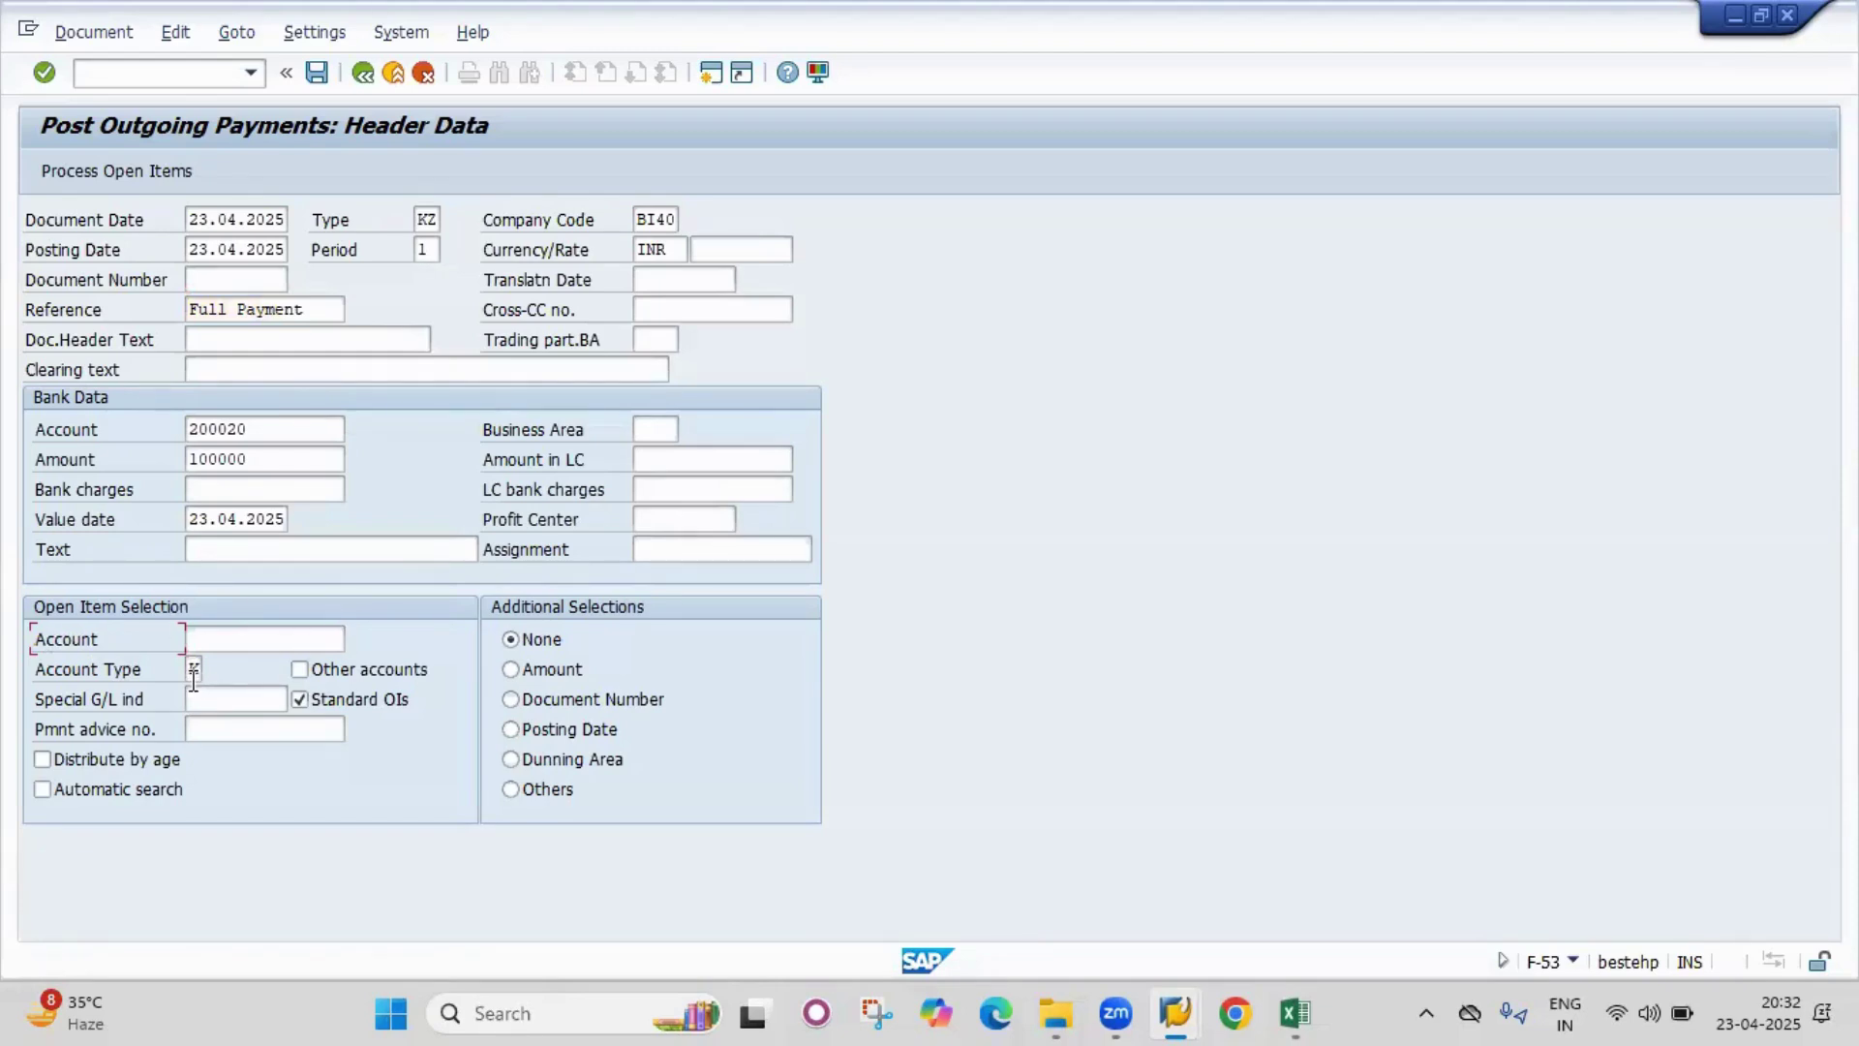
{"action": "left_click", "coordinate": [194, 677]}
{"action": "left_click", "coordinate": [206, 643]}
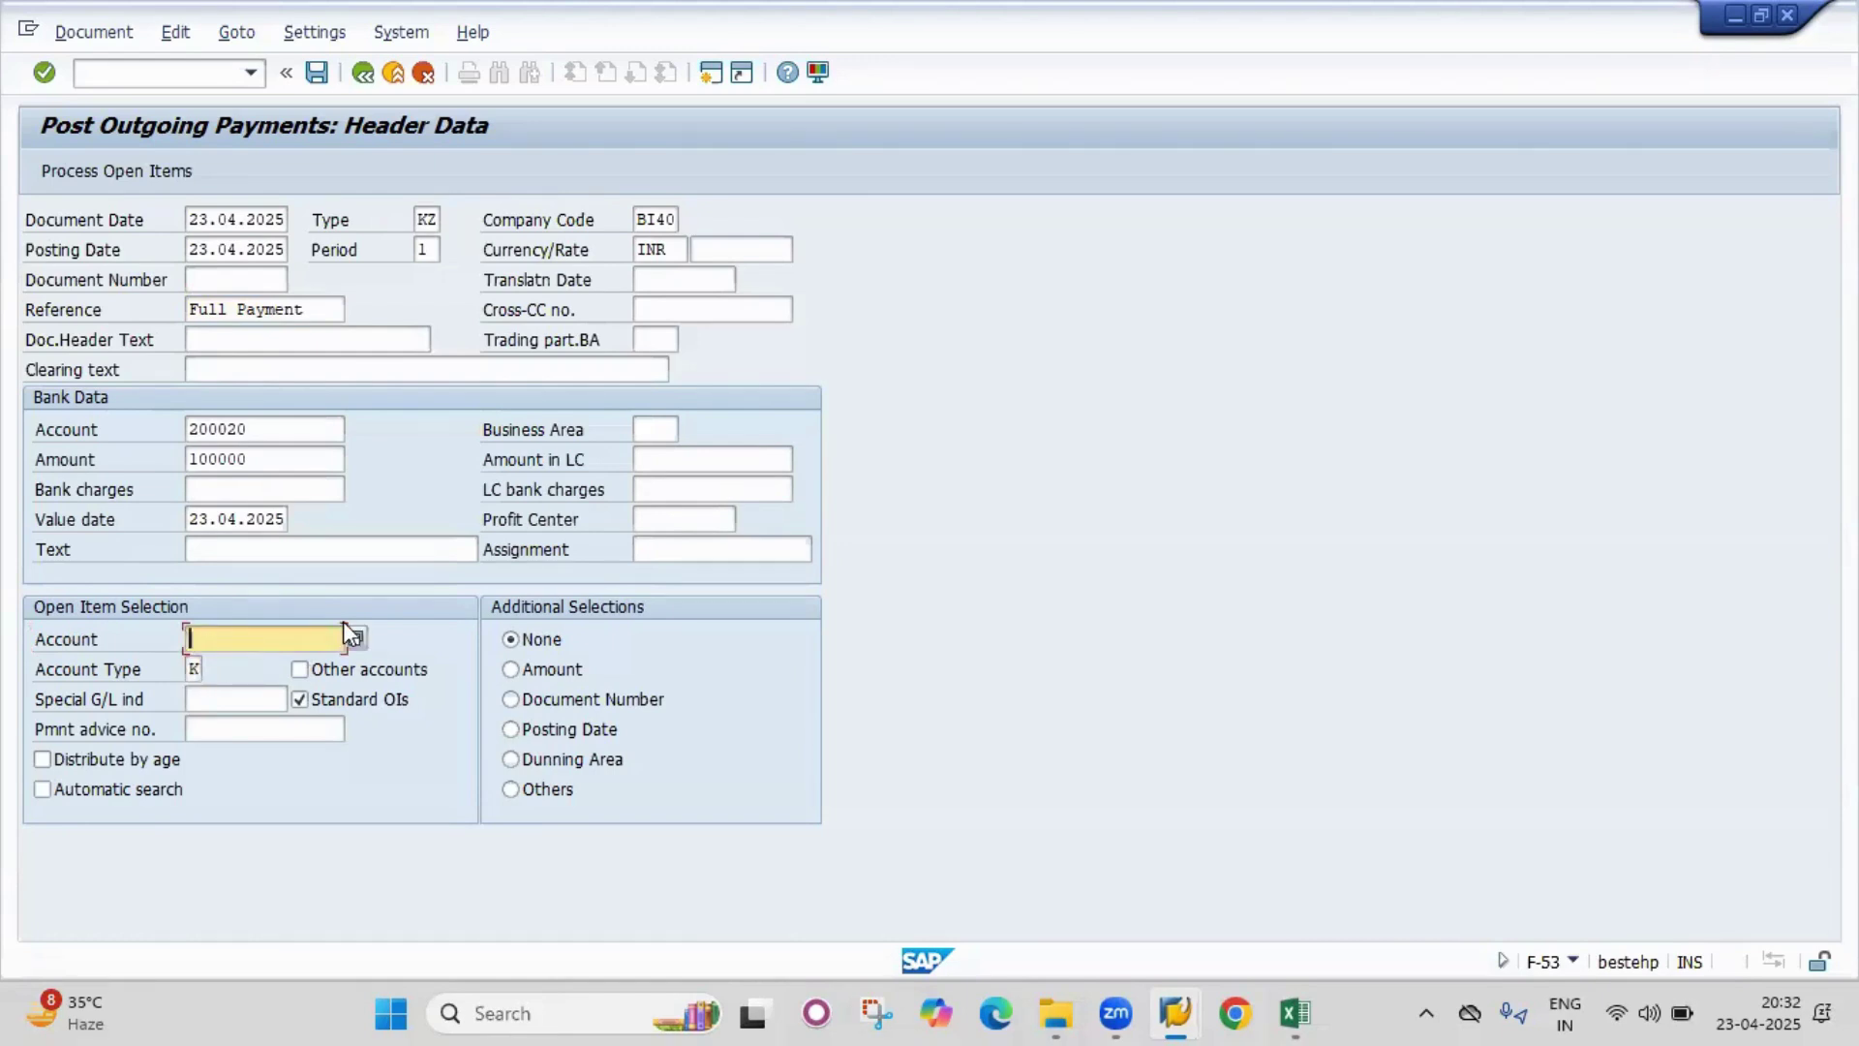
{"action": "key", "text": "alt+Tab"}
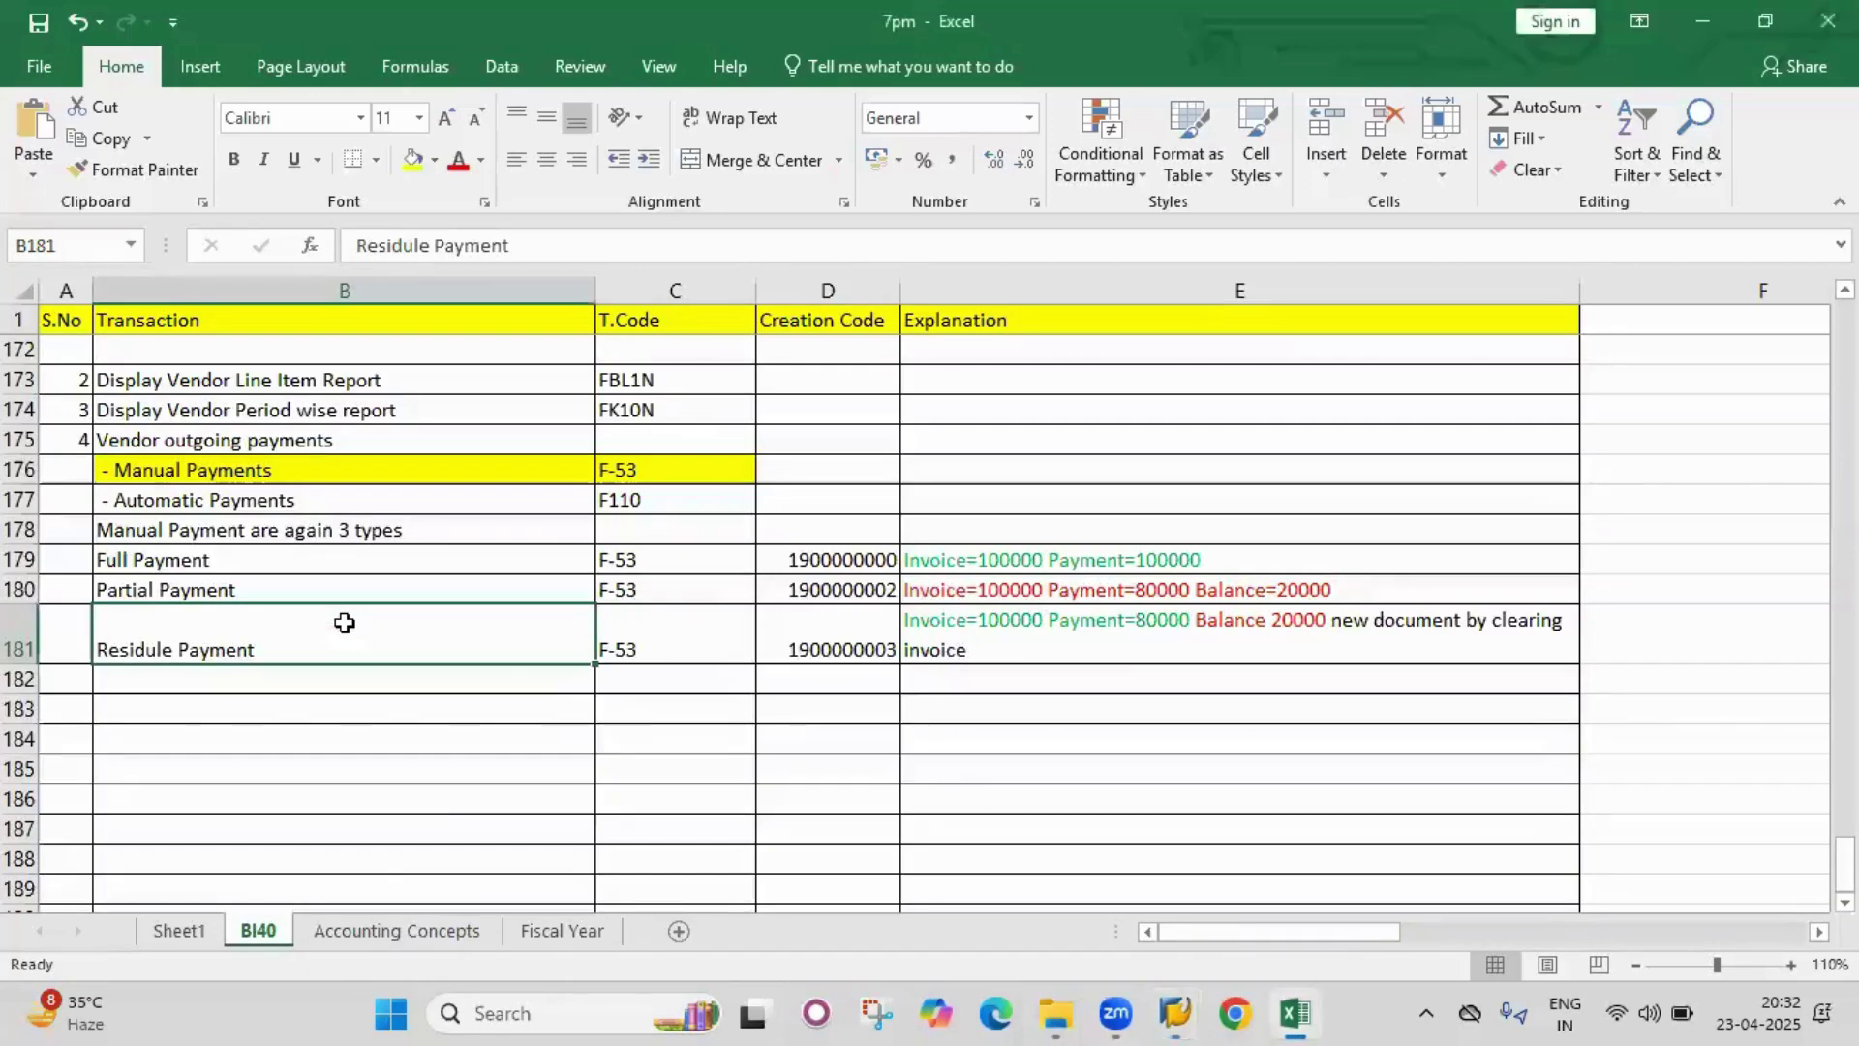
{"action": "key", "text": "alt+Tab"}
{"action": "key", "text": "Tab"}
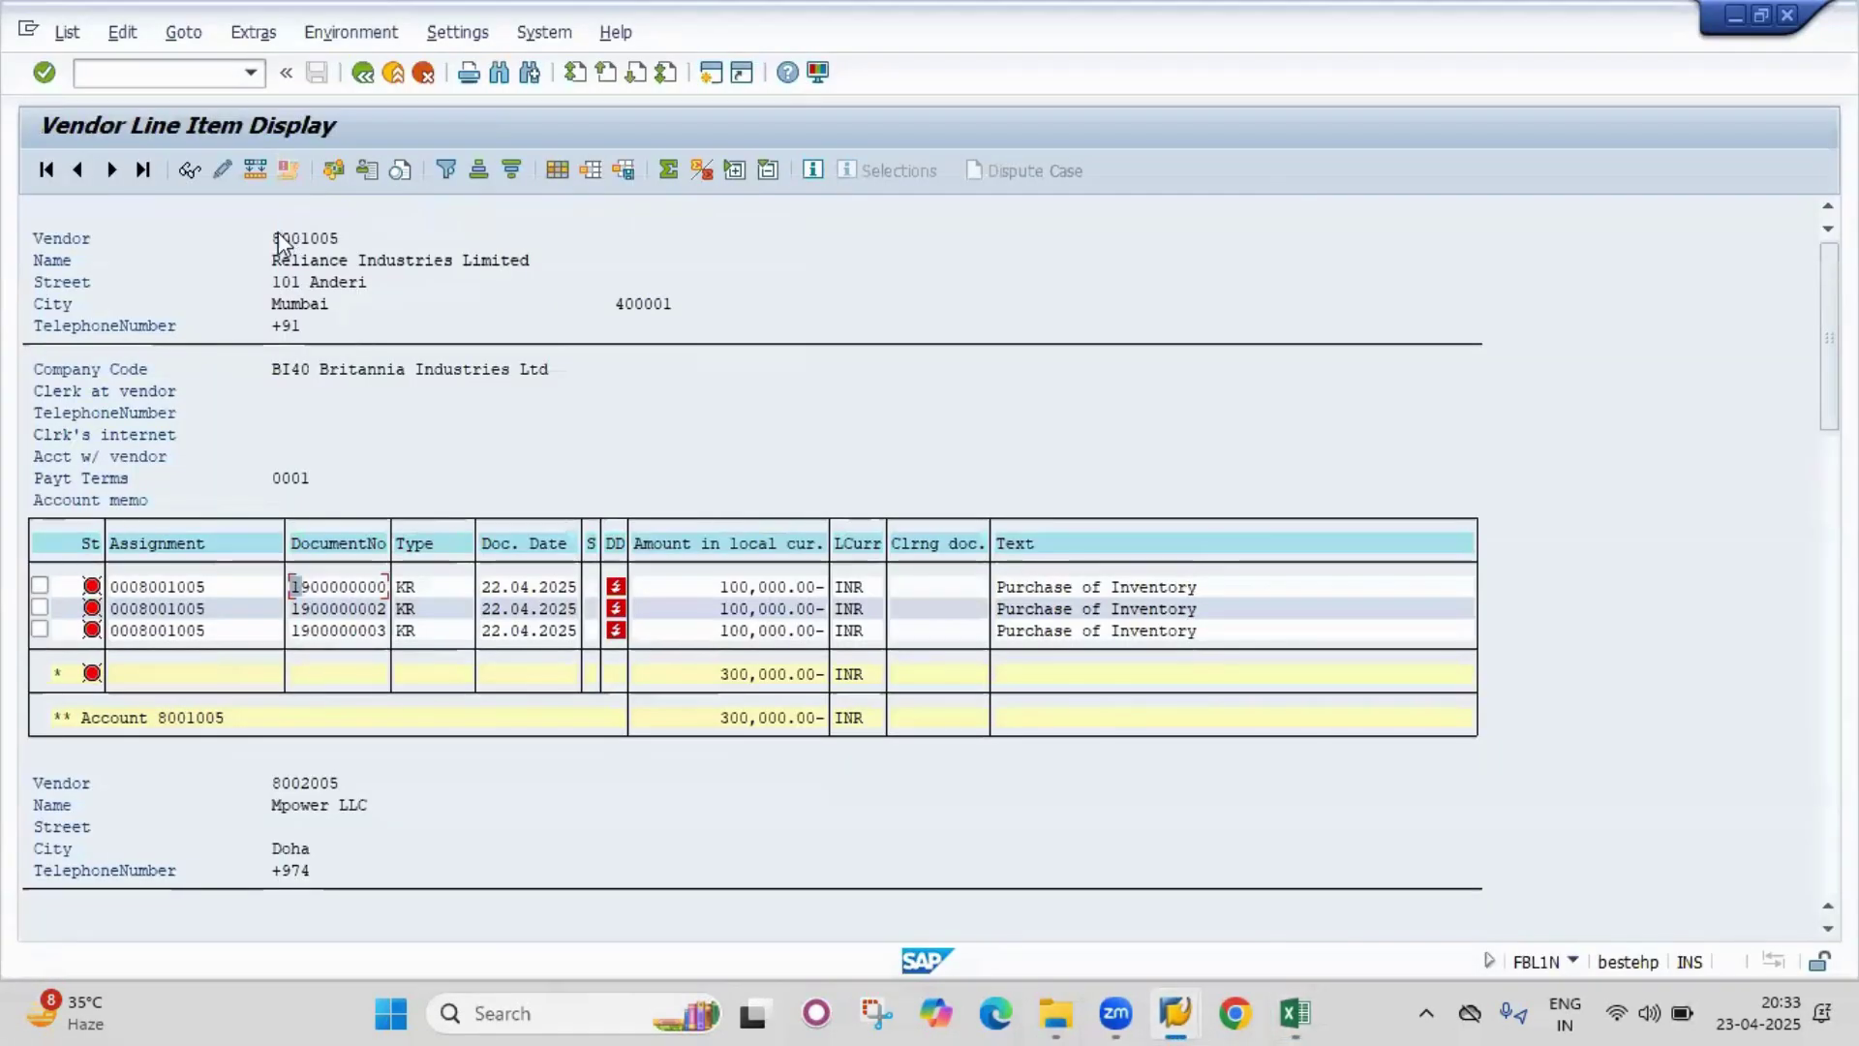
{"action": "left_click_drag", "start_coordinate": [275, 240], "coordinate": [348, 254]}
{"action": "key", "text": "ctrl+c"}
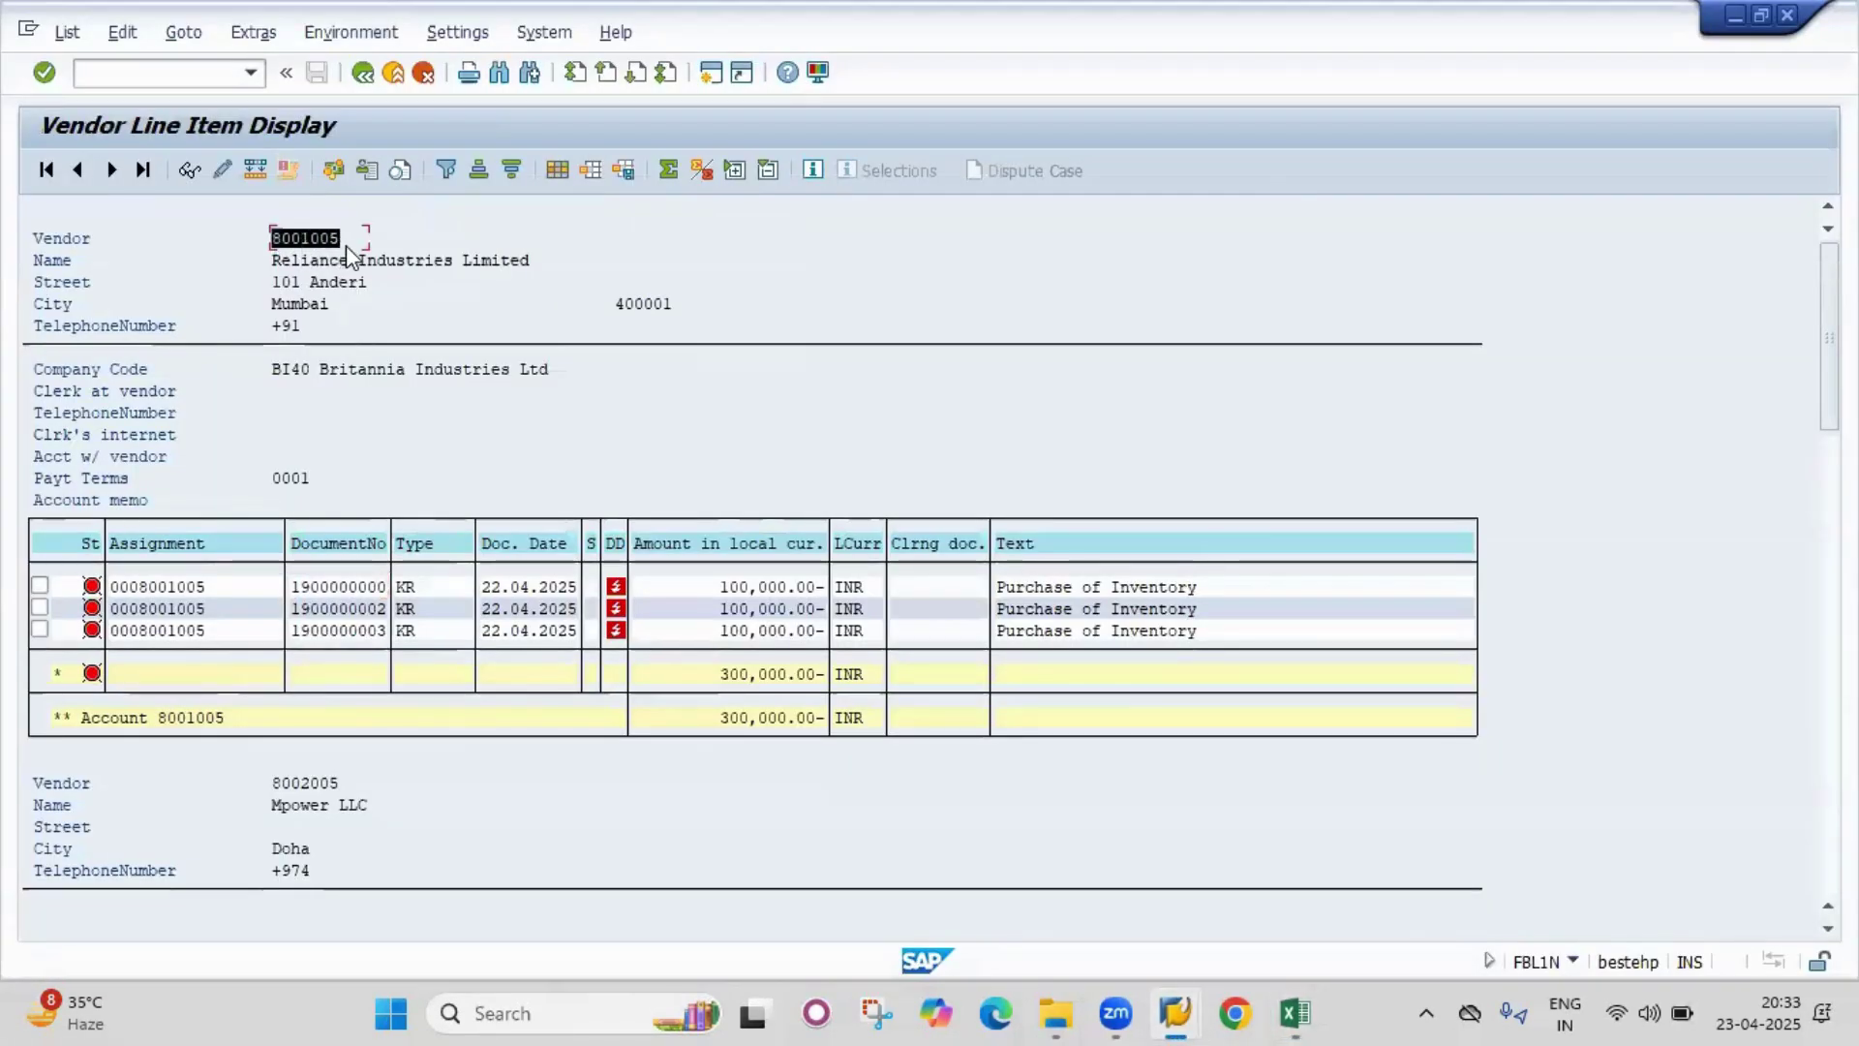
{"action": "key", "text": "alt+Tab"}
{"action": "key", "text": "alt+Tab"}
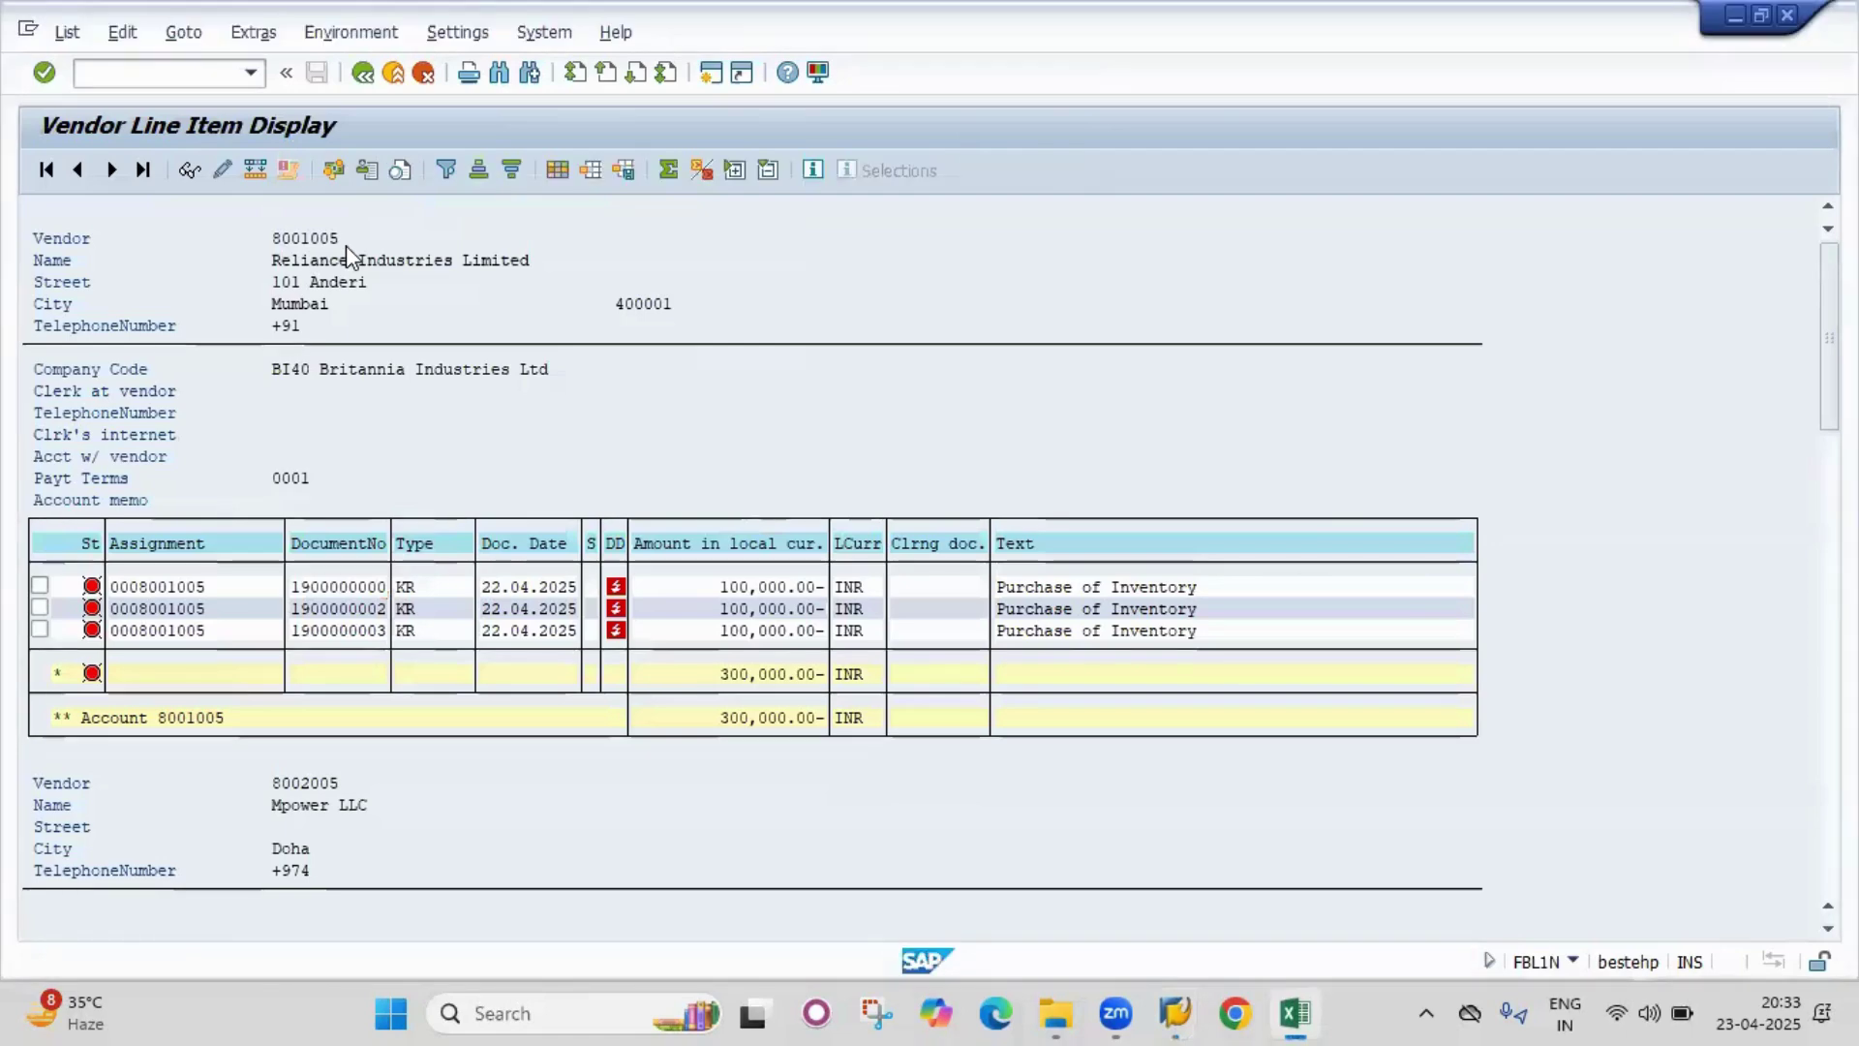
{"action": "key", "text": "alt+Tab"}
{"action": "key", "text": "Tab"}
{"action": "key", "text": "ctrl+v"}
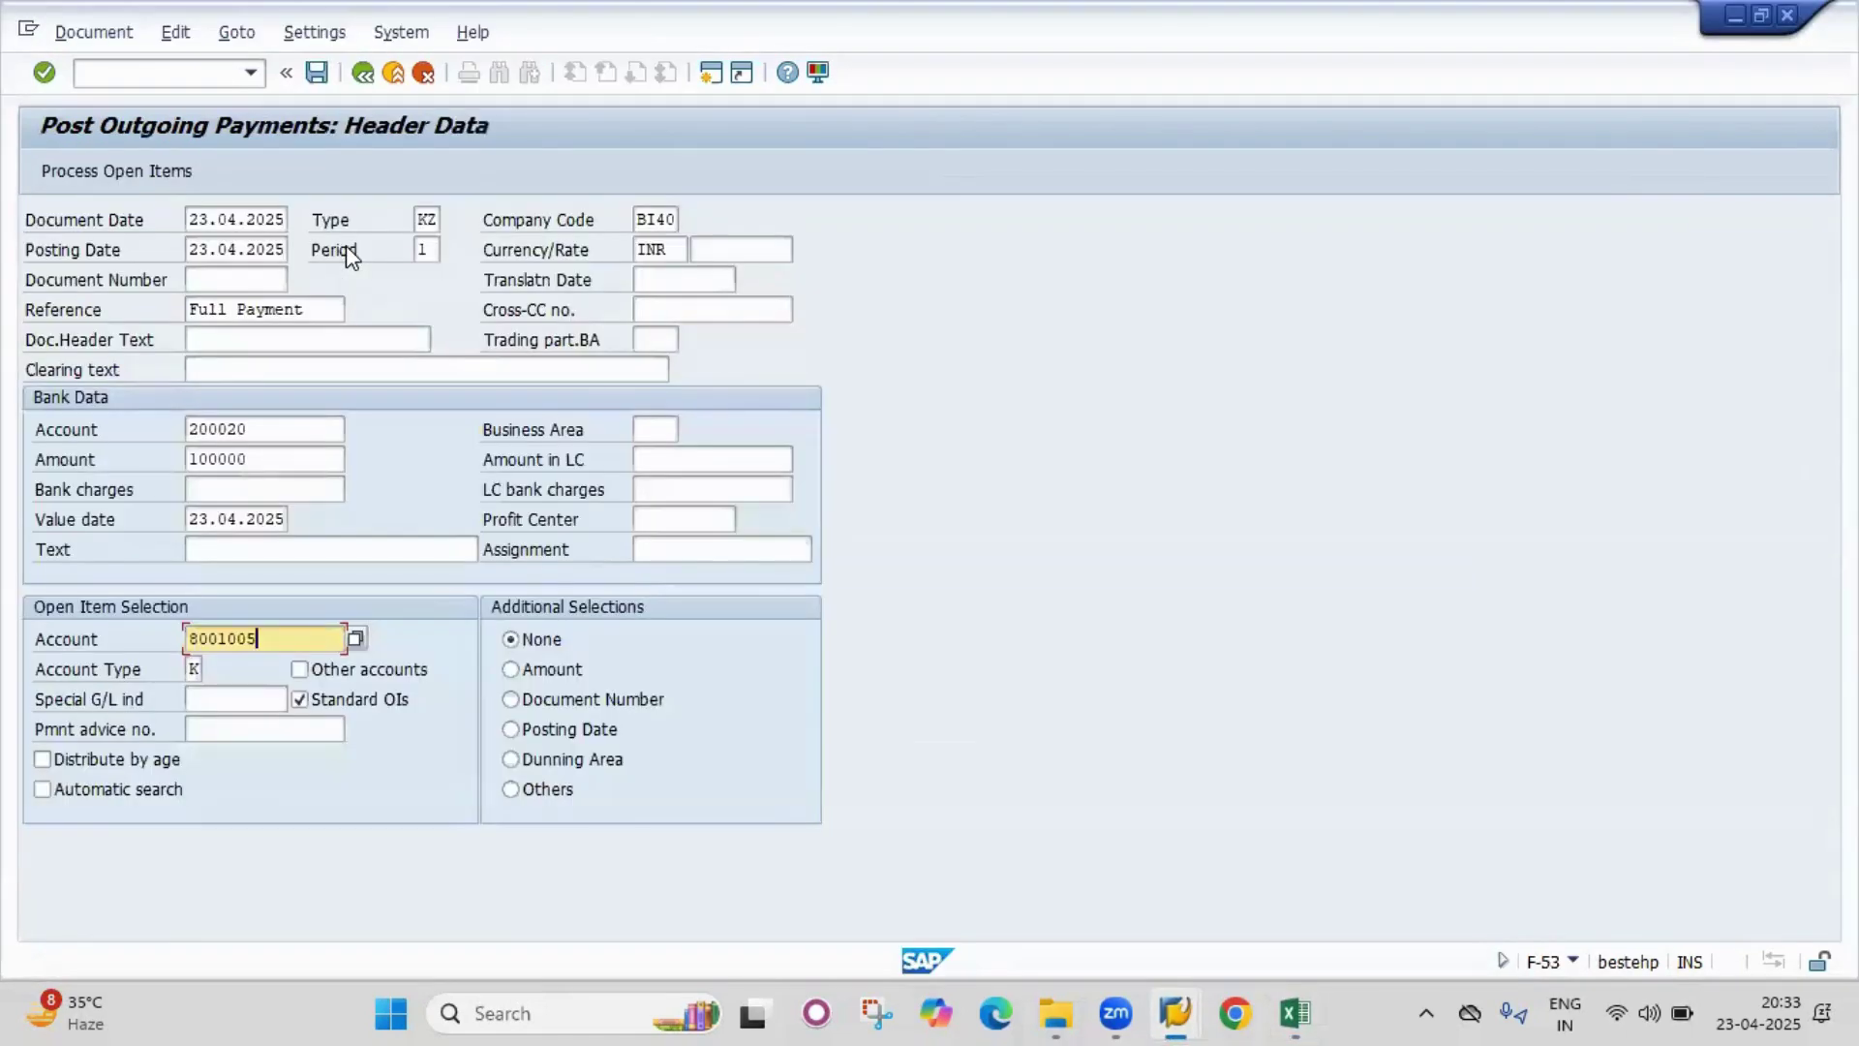
{"action": "key", "text": "Return"}
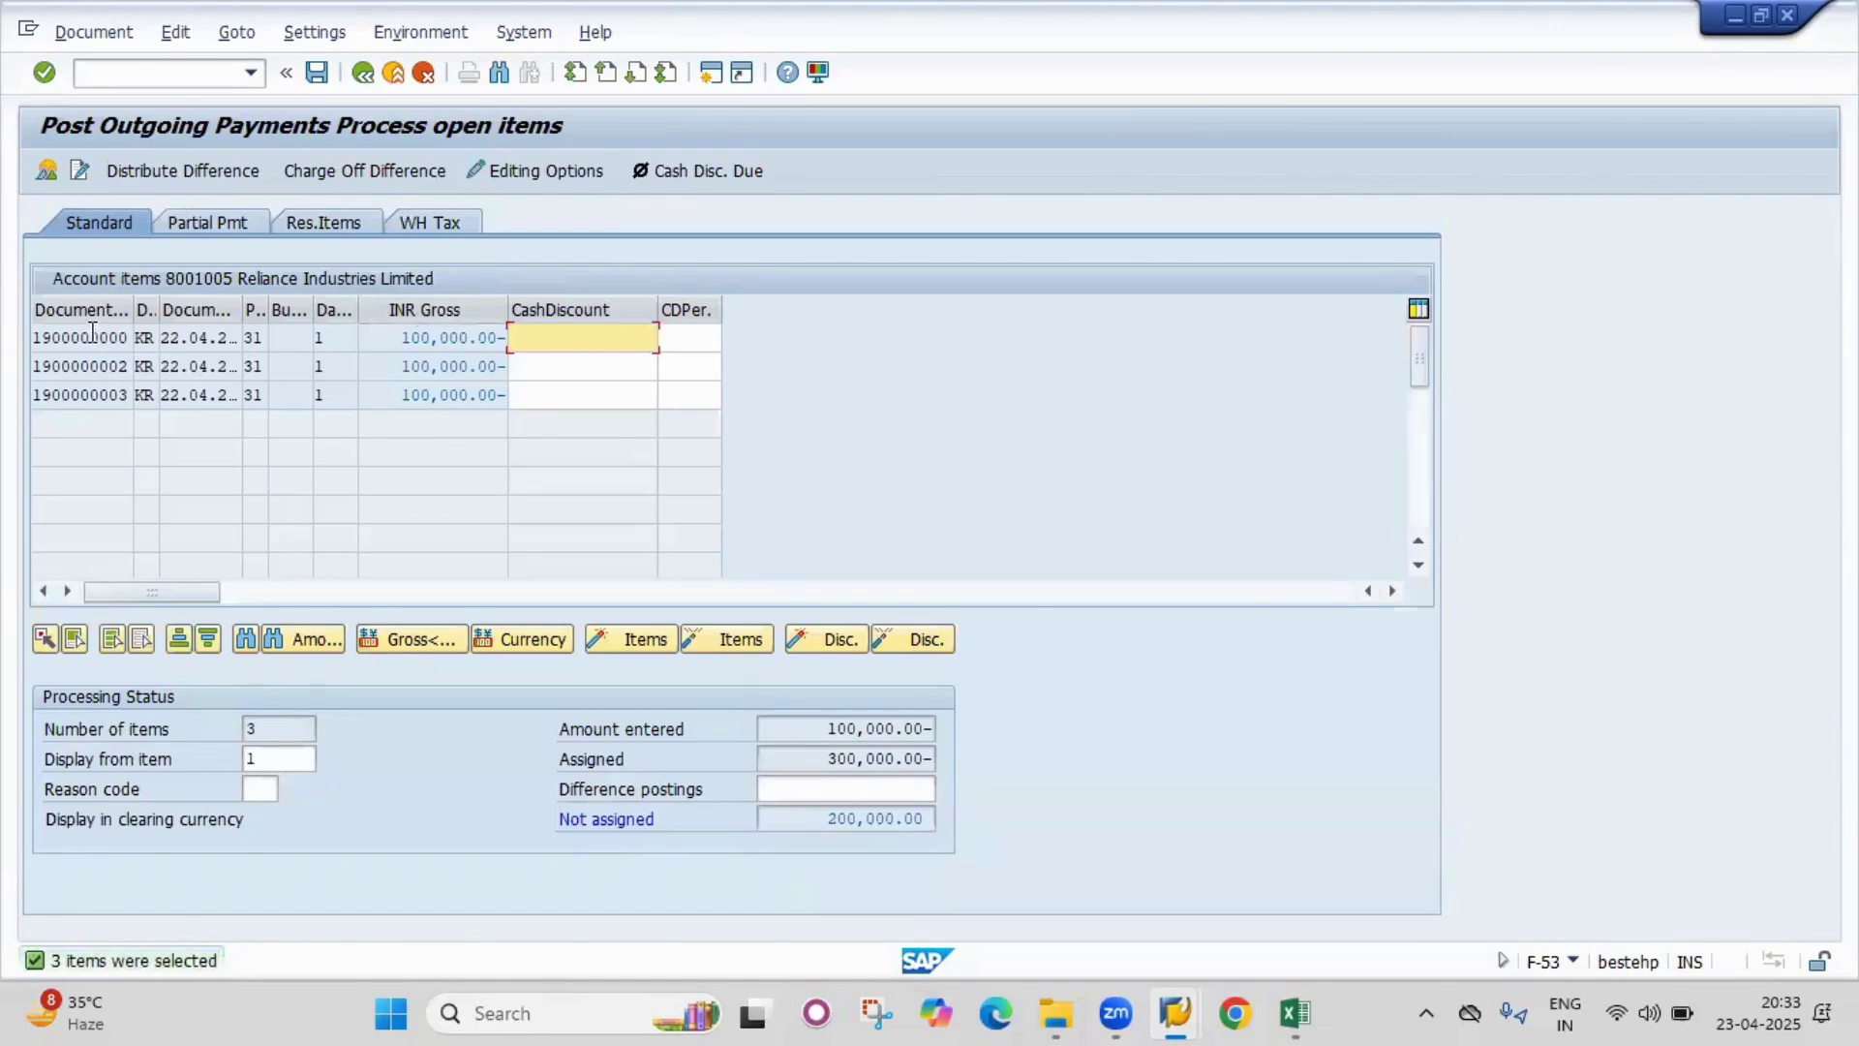
{"action": "left_click", "coordinate": [401, 345]}
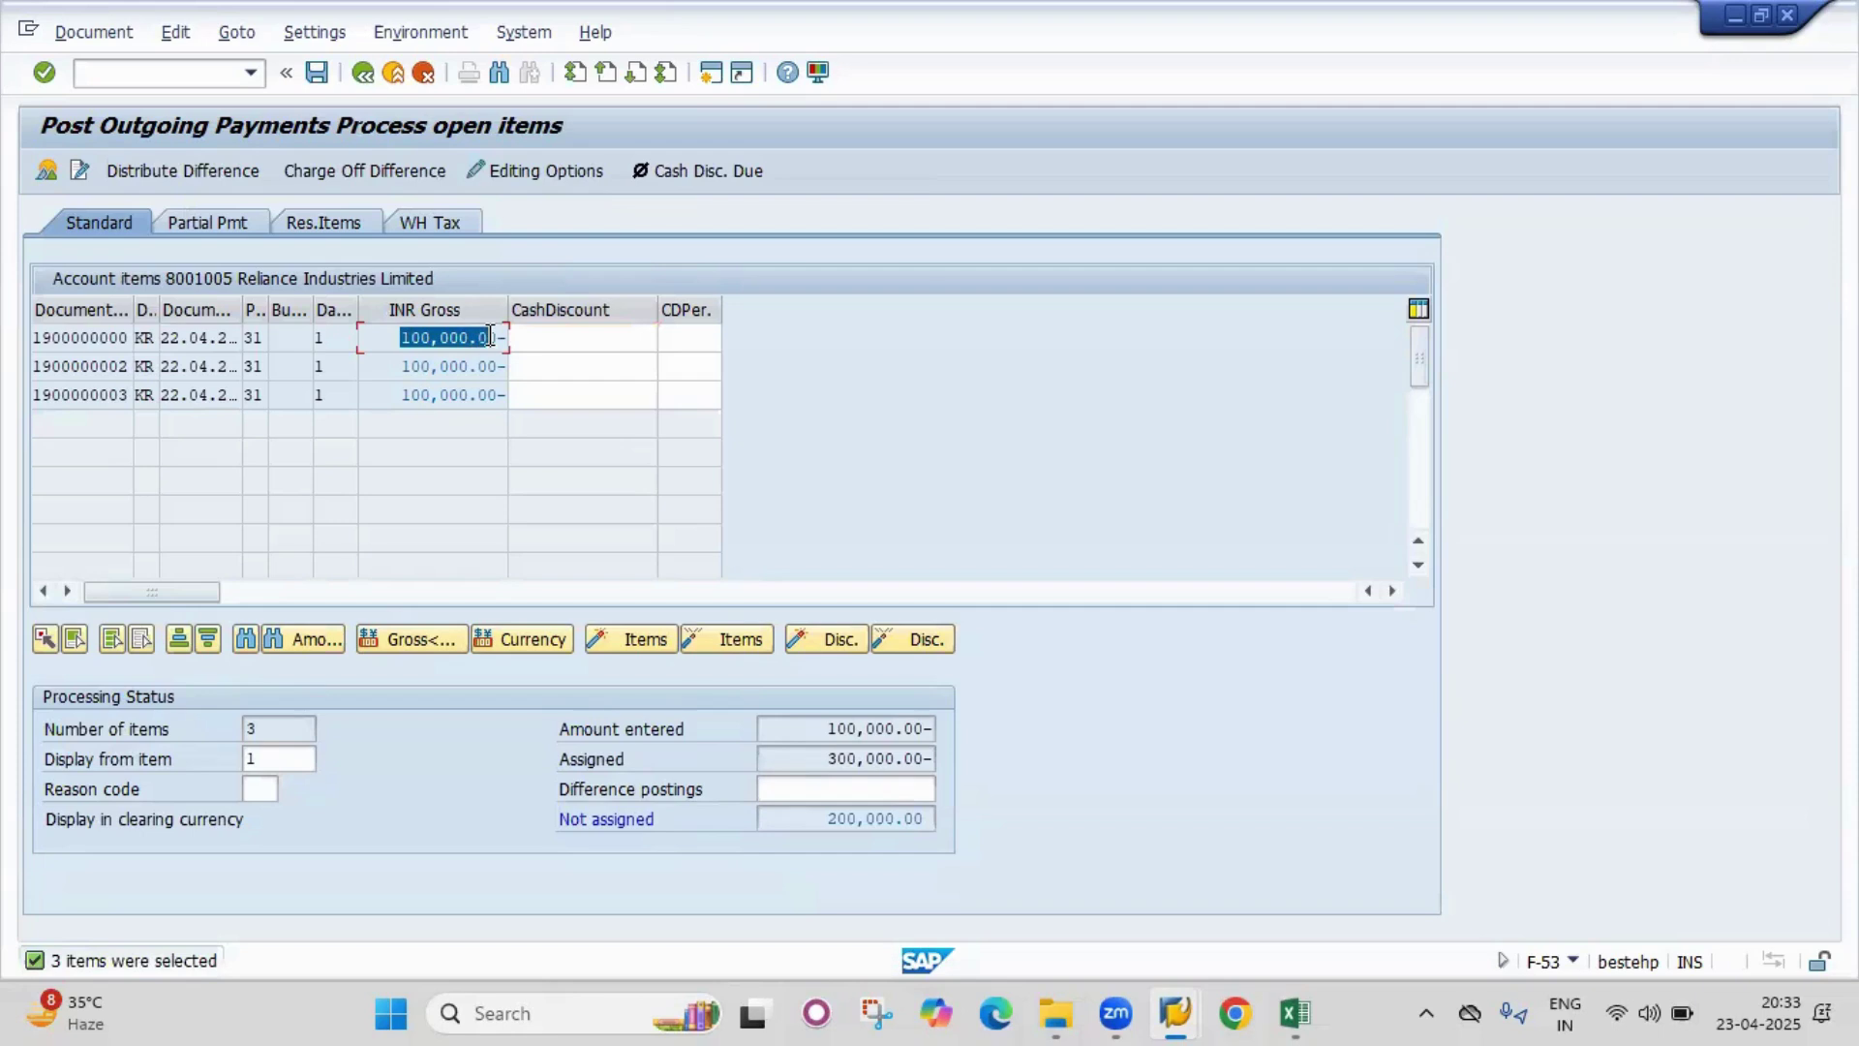
{"action": "left_click", "coordinate": [397, 364]}
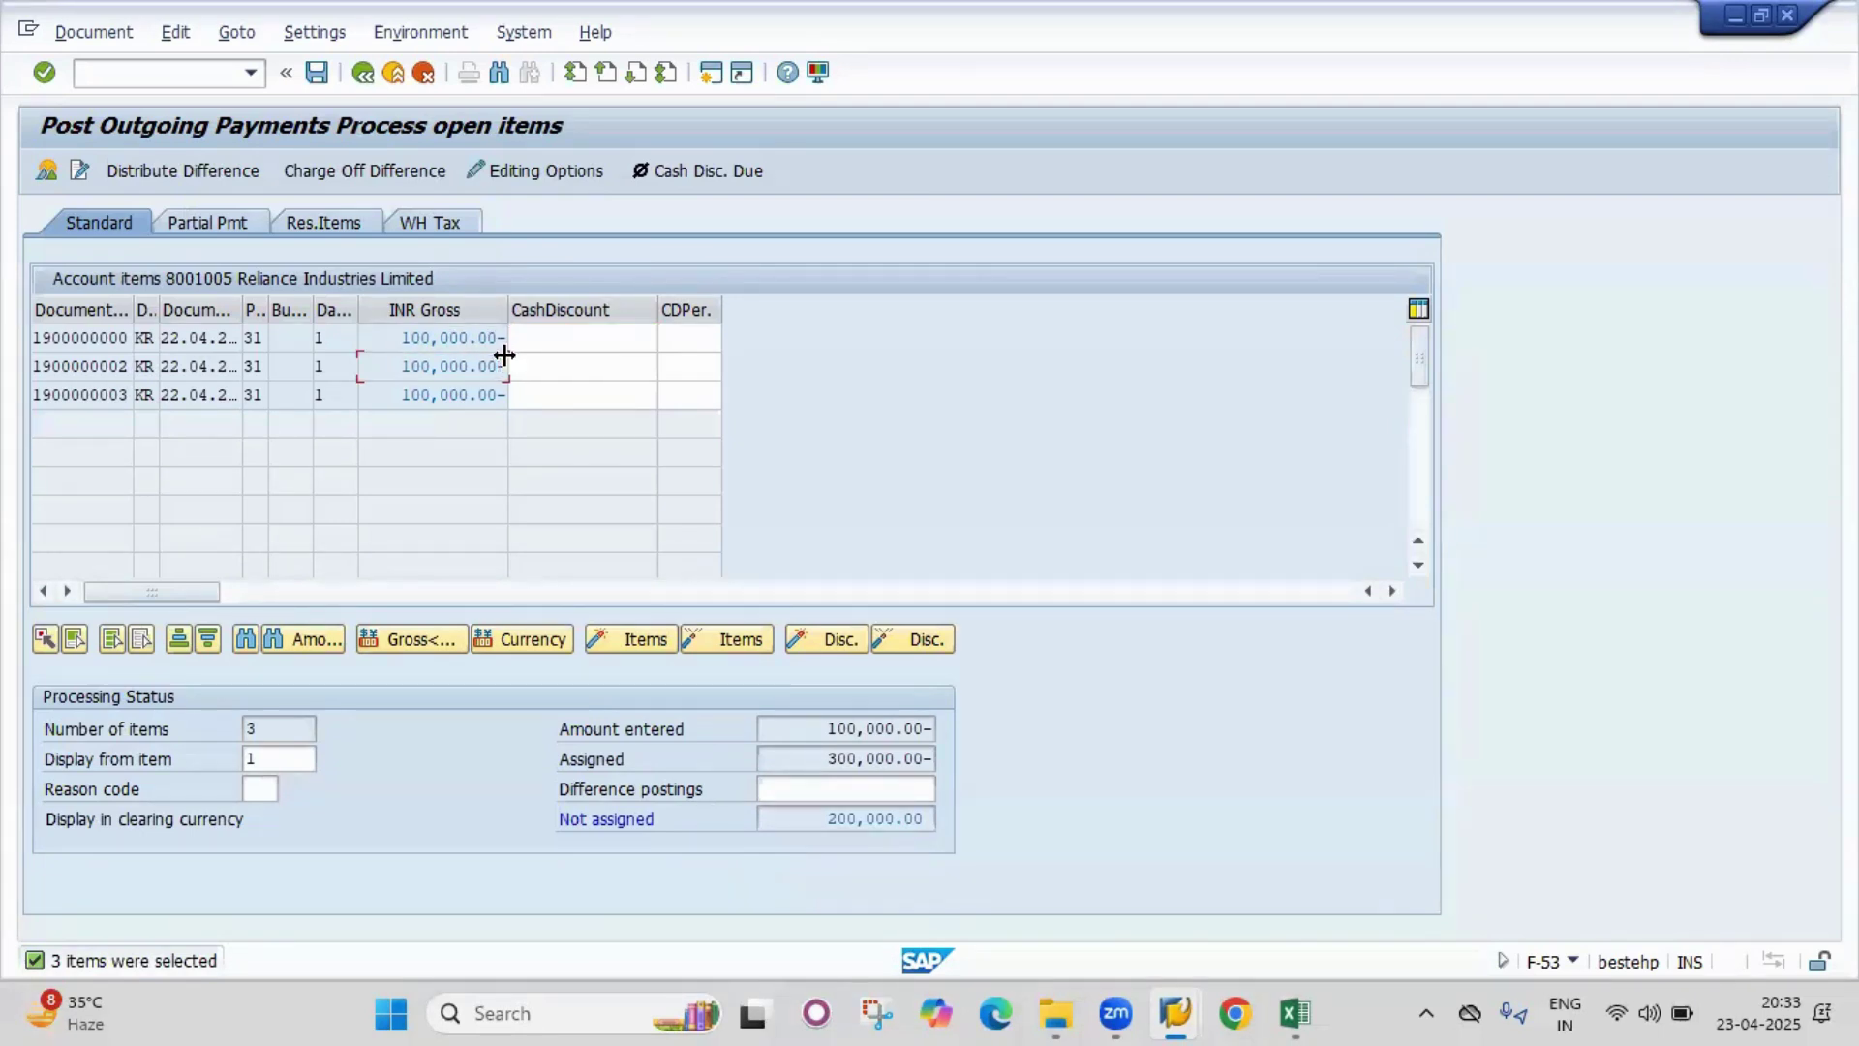
{"action": "key", "text": "alt+Tab"}
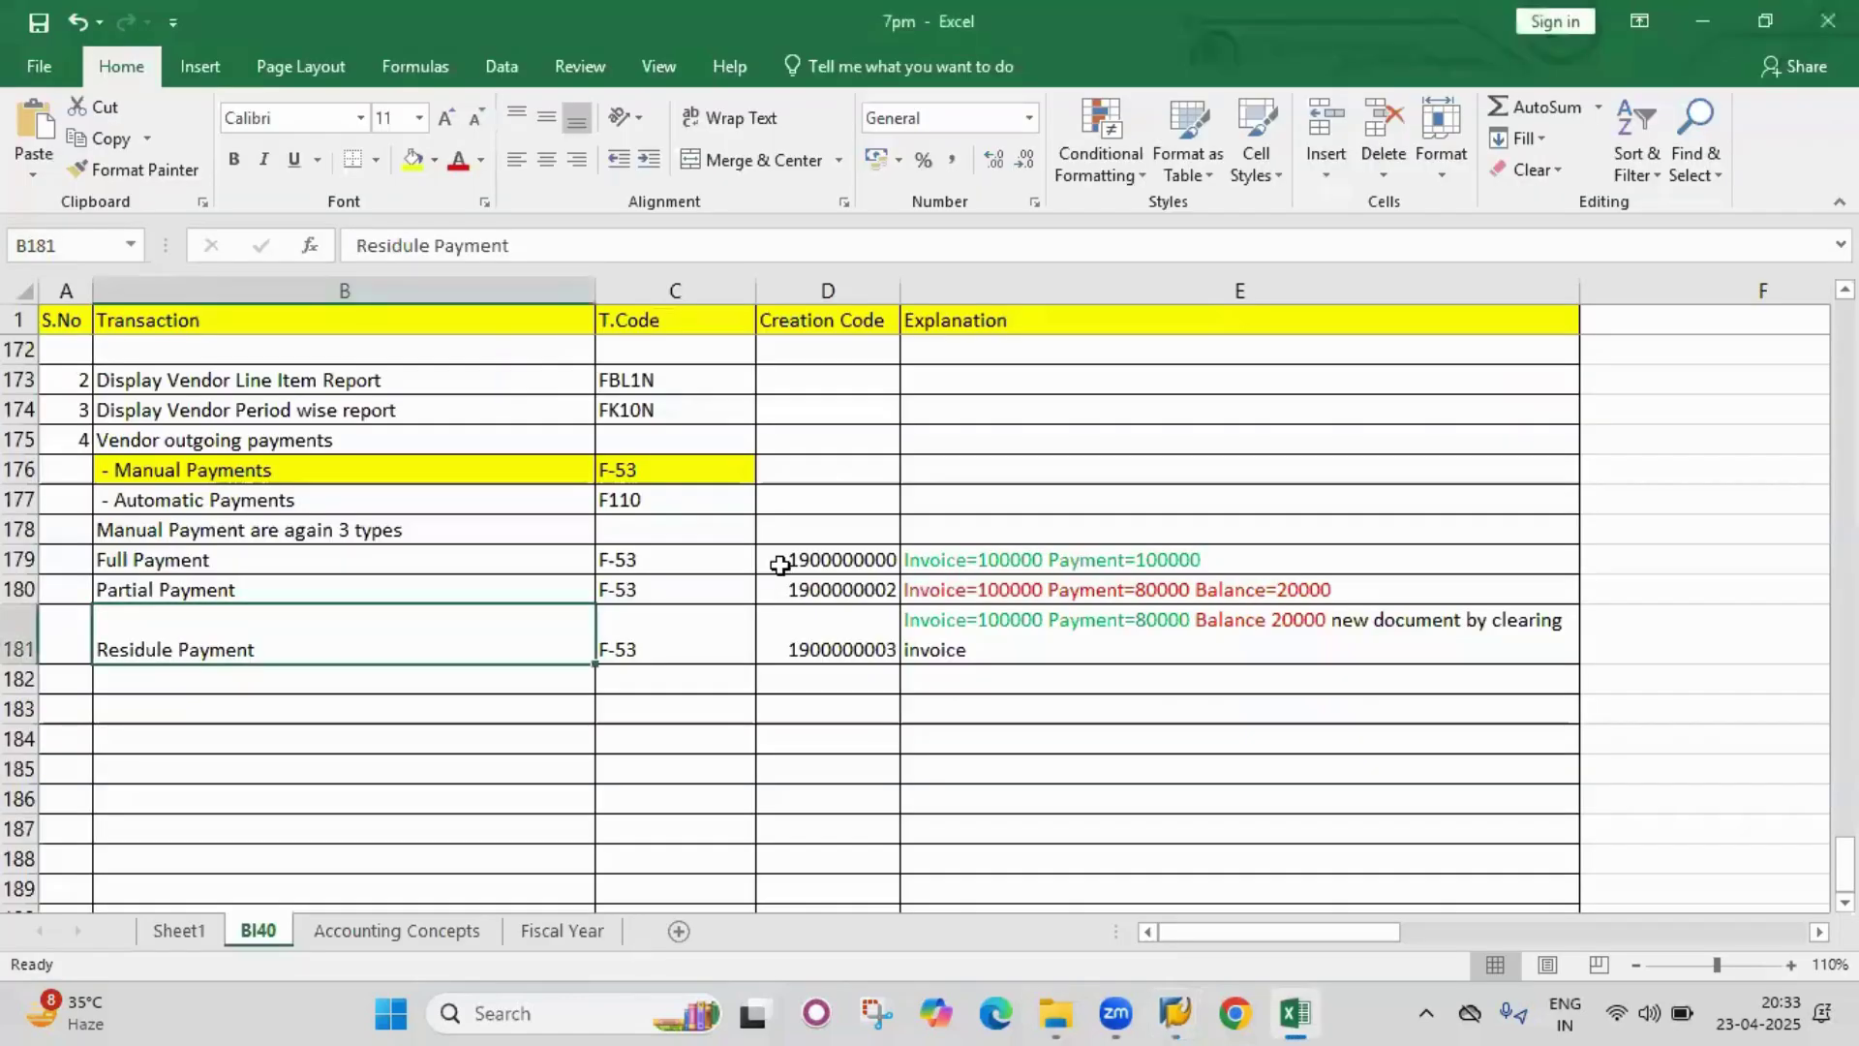
{"action": "left_click", "coordinate": [780, 565]}
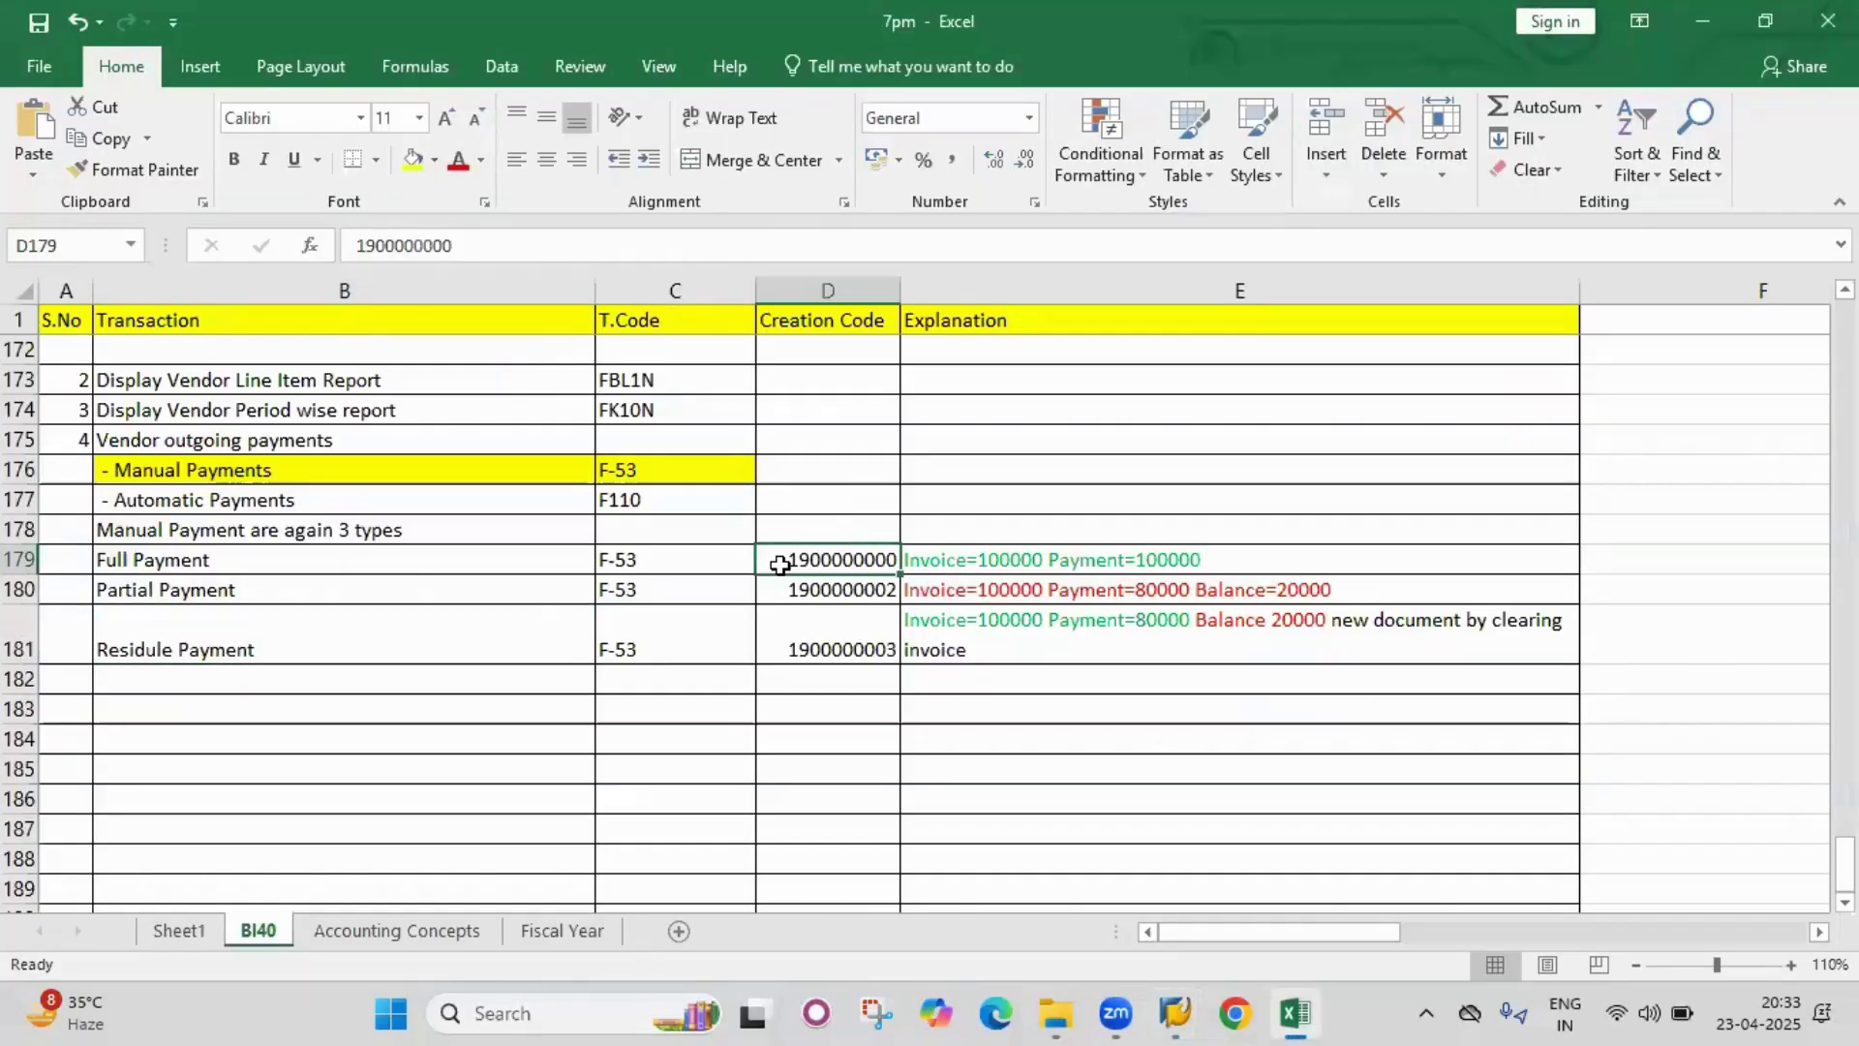
{"action": "left_click_drag", "start_coordinate": [781, 565], "coordinate": [987, 552]}
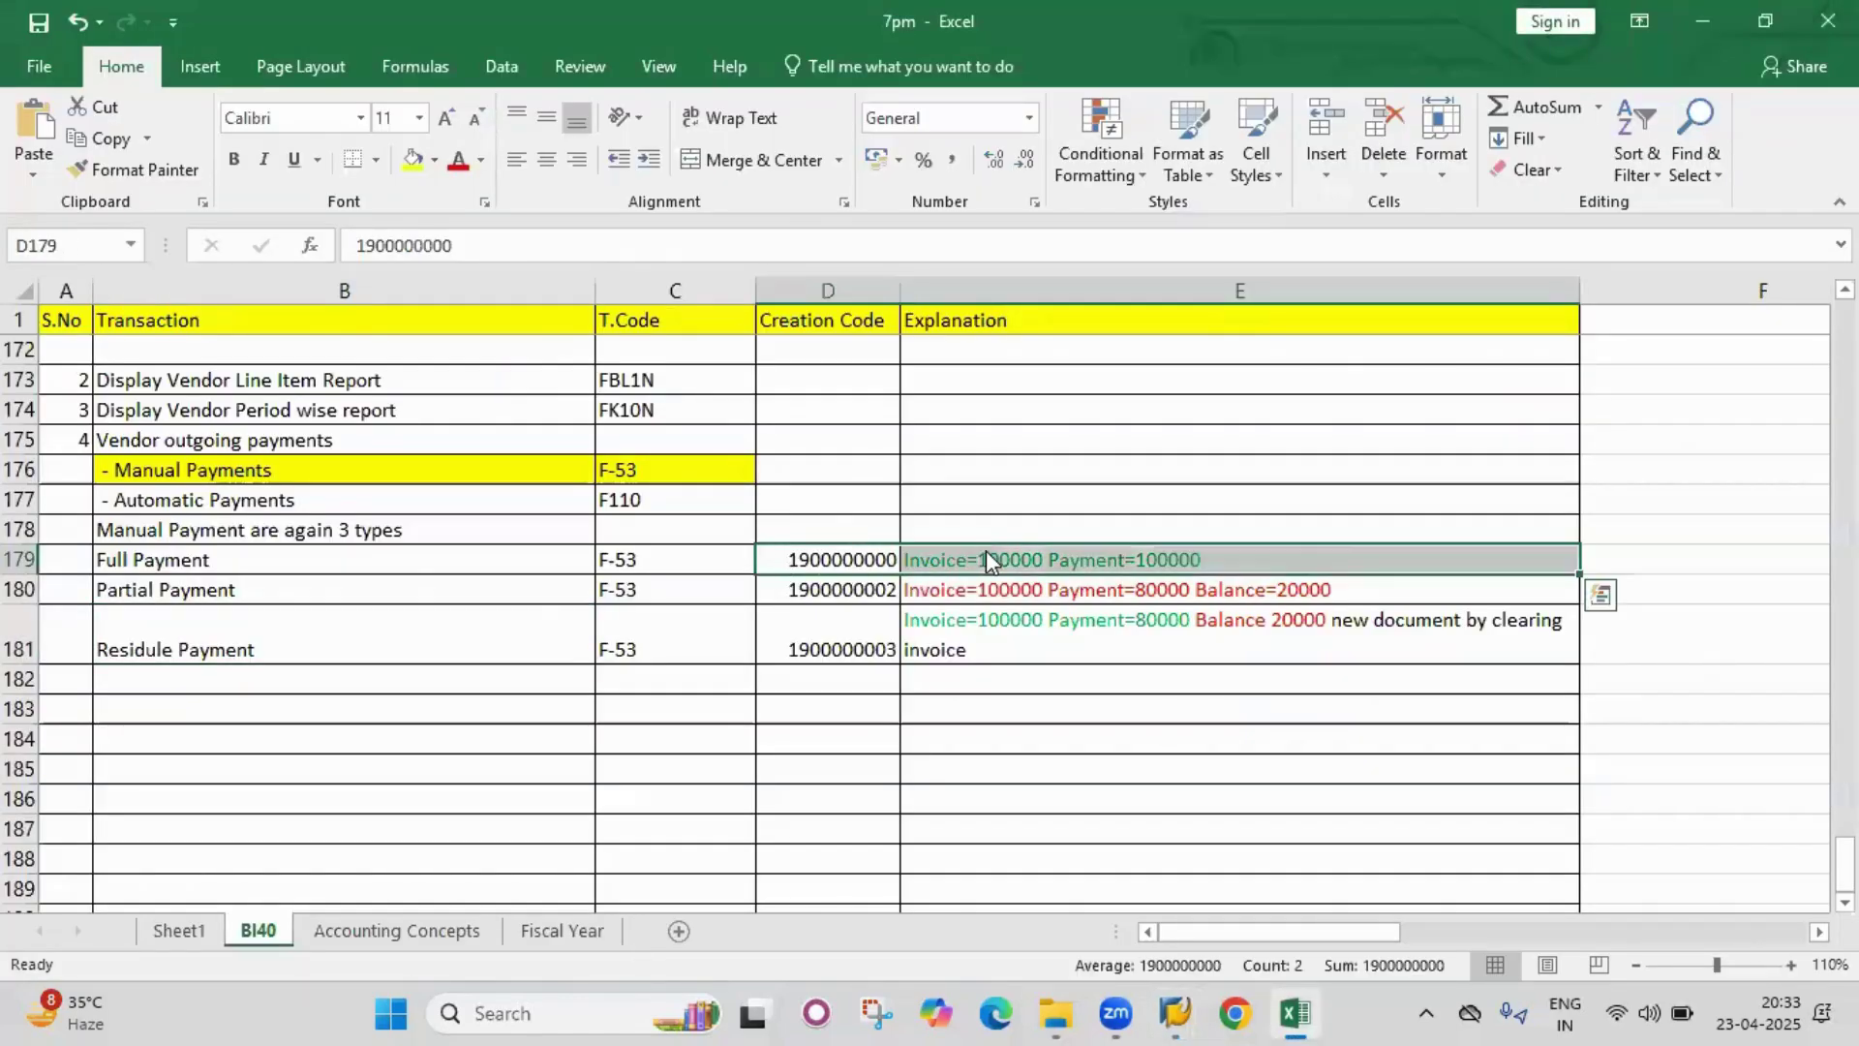
{"action": "key", "text": "alt+Tab"}
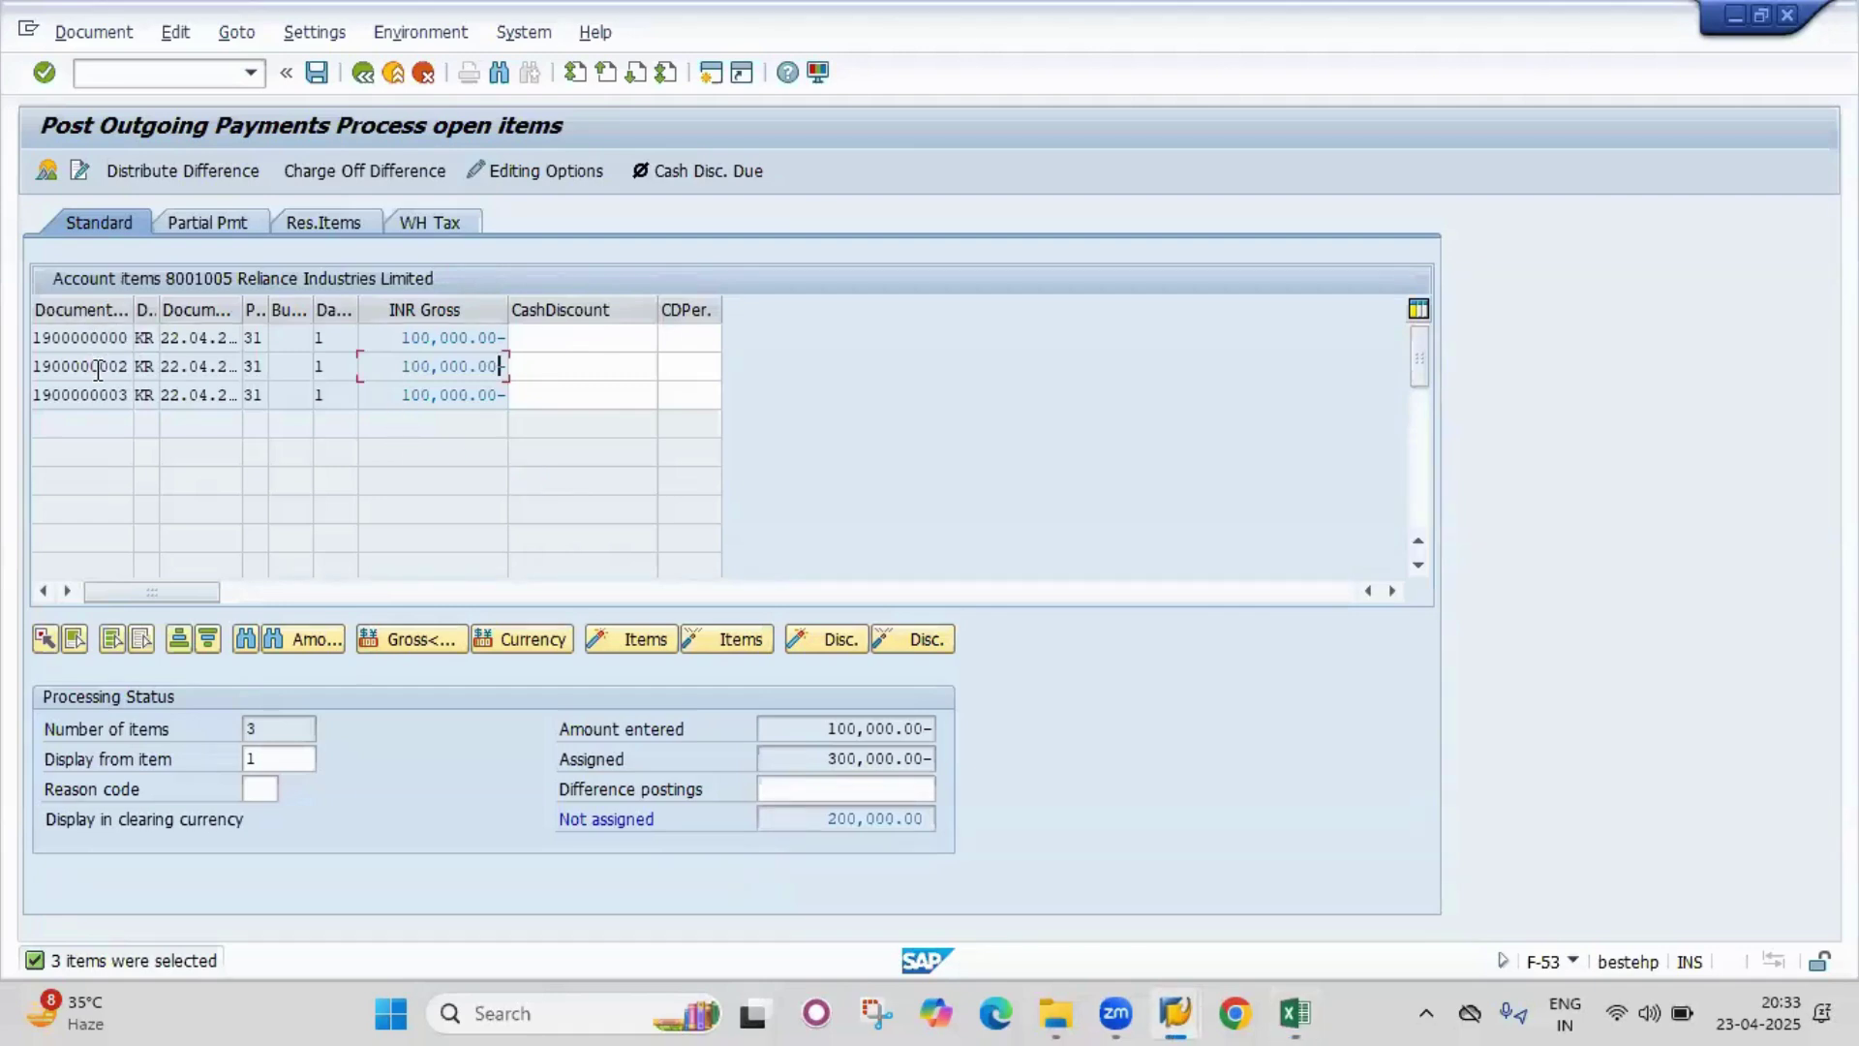
{"action": "left_click", "coordinate": [99, 369]}
{"action": "left_click", "coordinate": [113, 397]}
{"action": "left_click", "coordinate": [118, 641]}
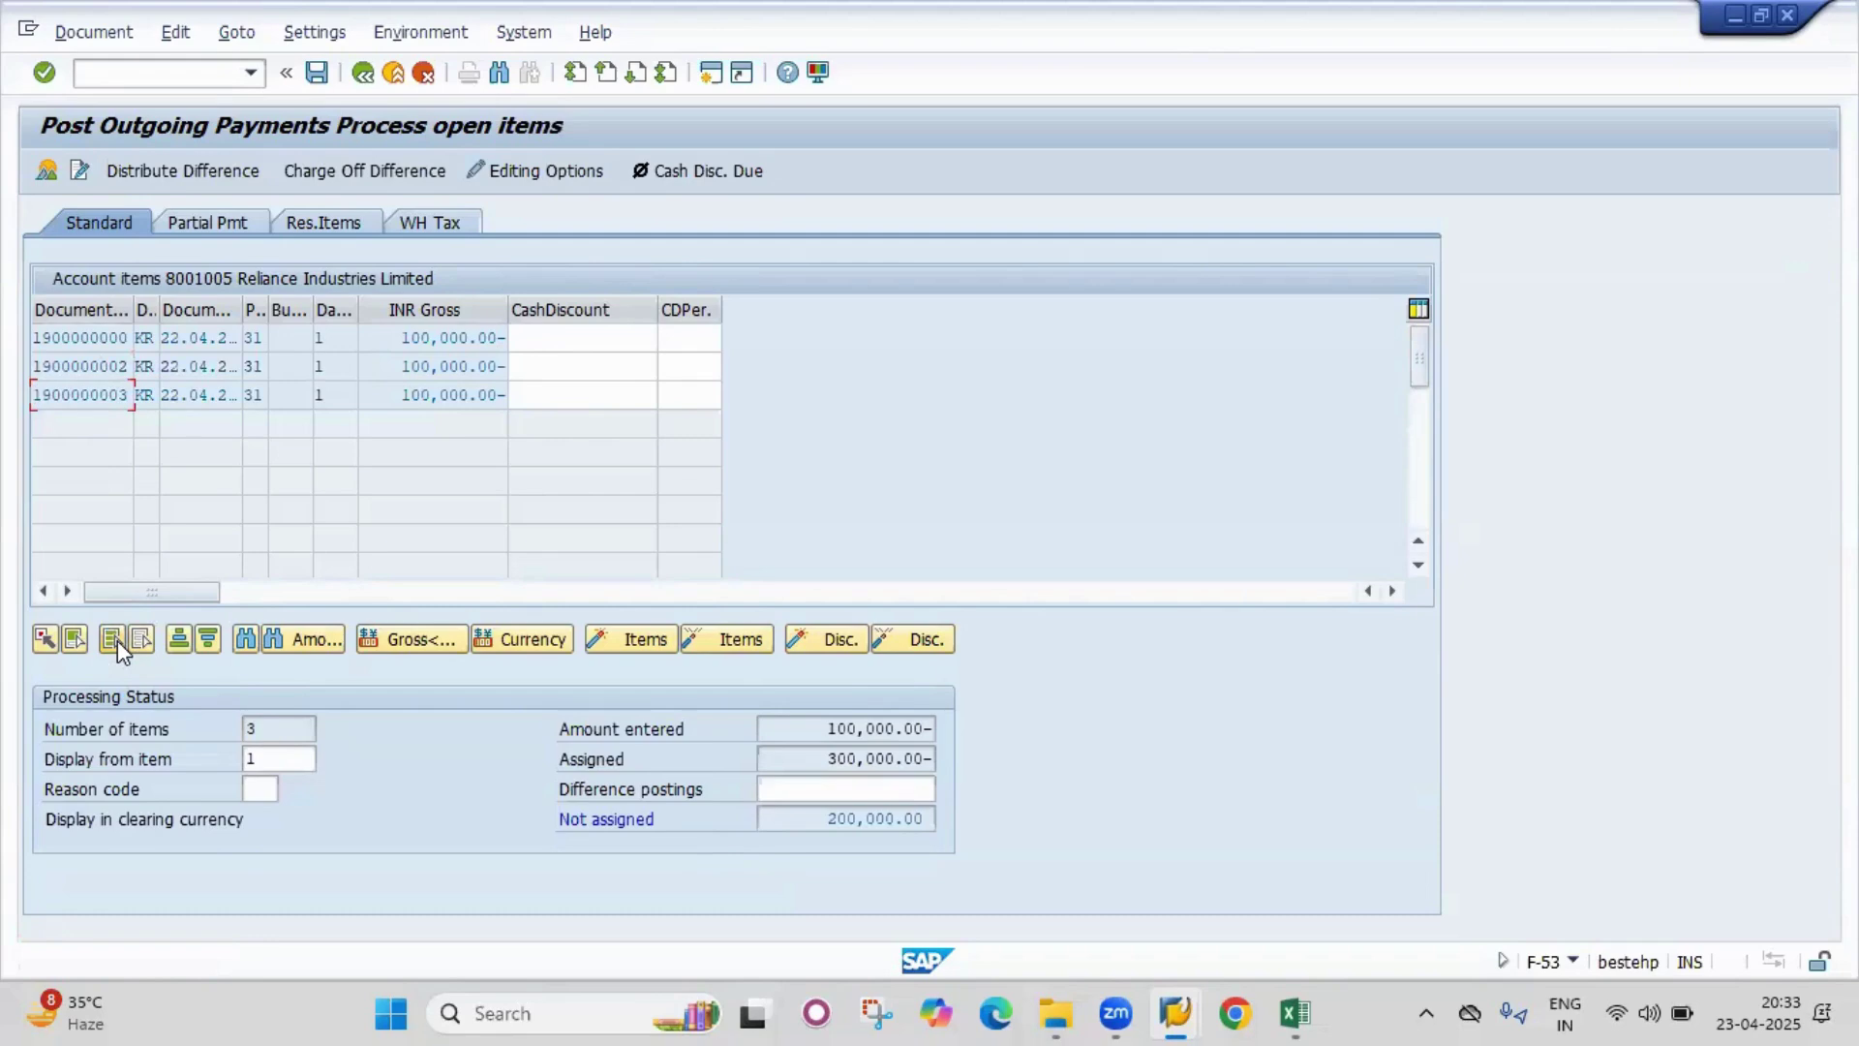
{"action": "left_click", "coordinate": [712, 641]}
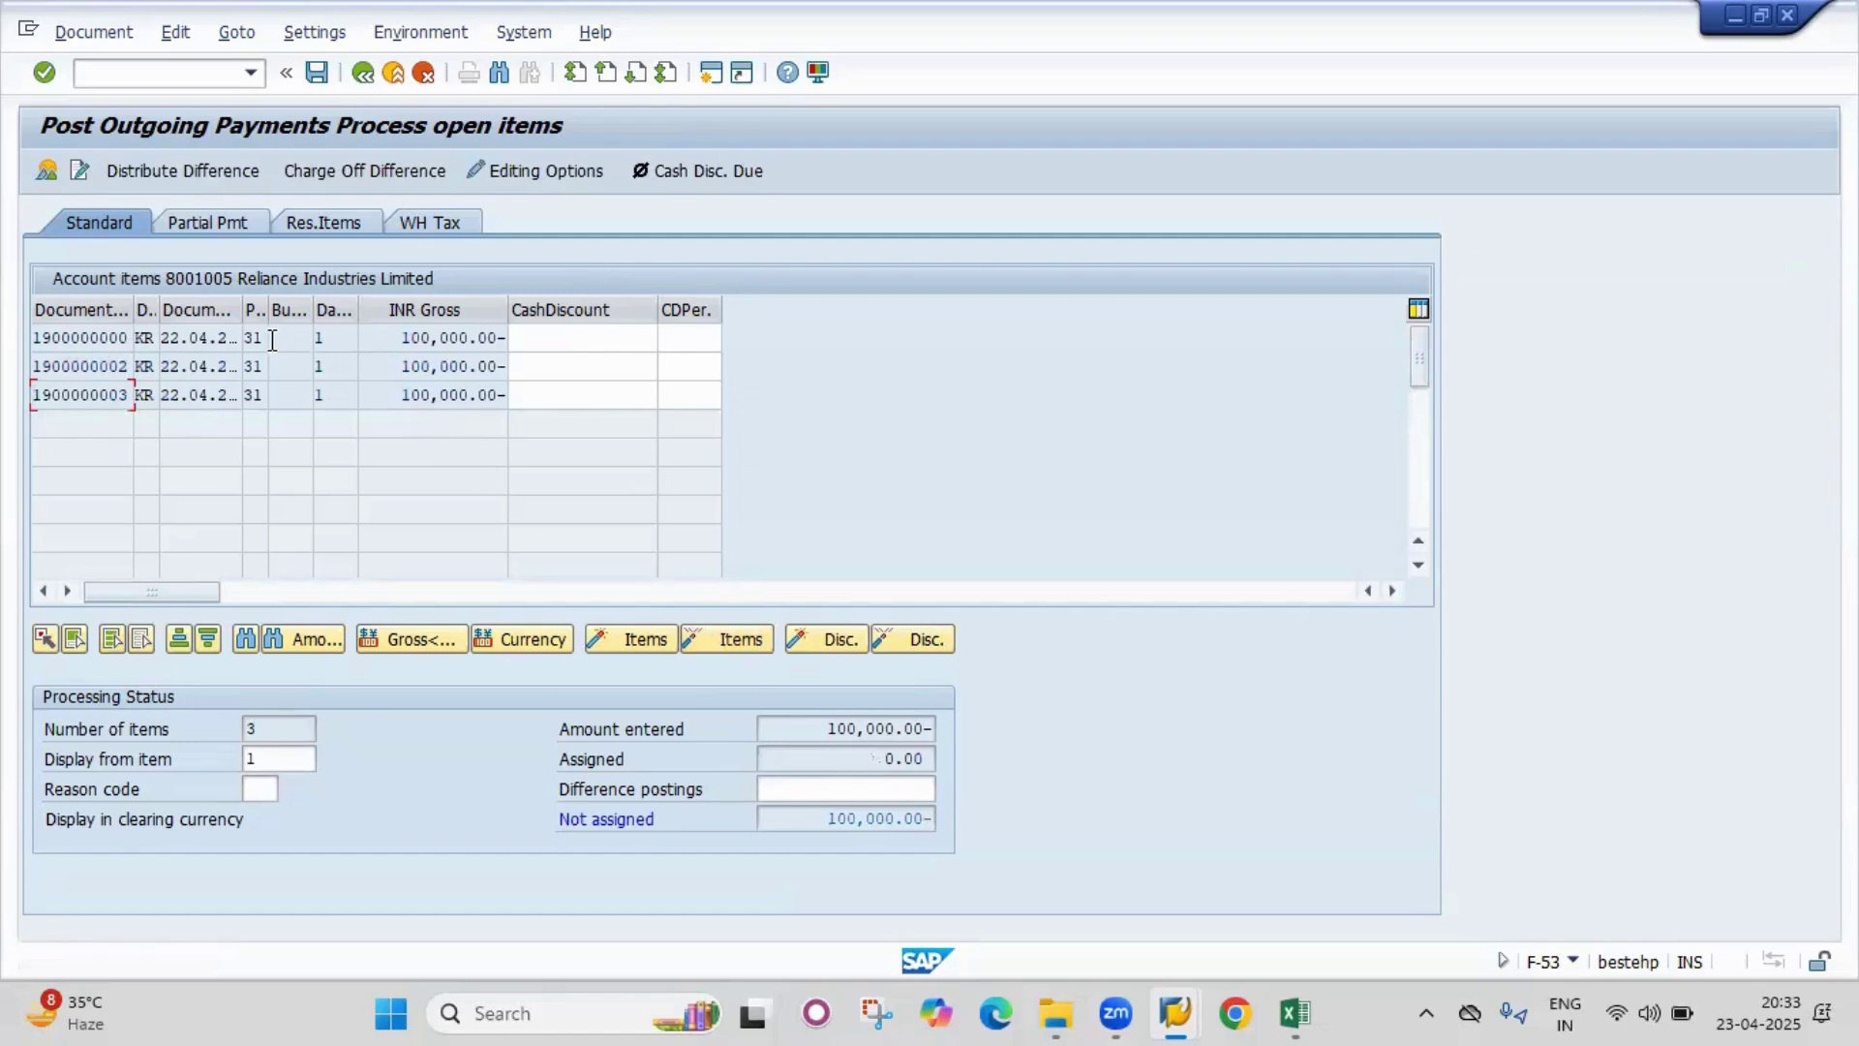
{"action": "double_click", "coordinate": [403, 338]}
{"action": "left_click", "coordinate": [54, 180]}
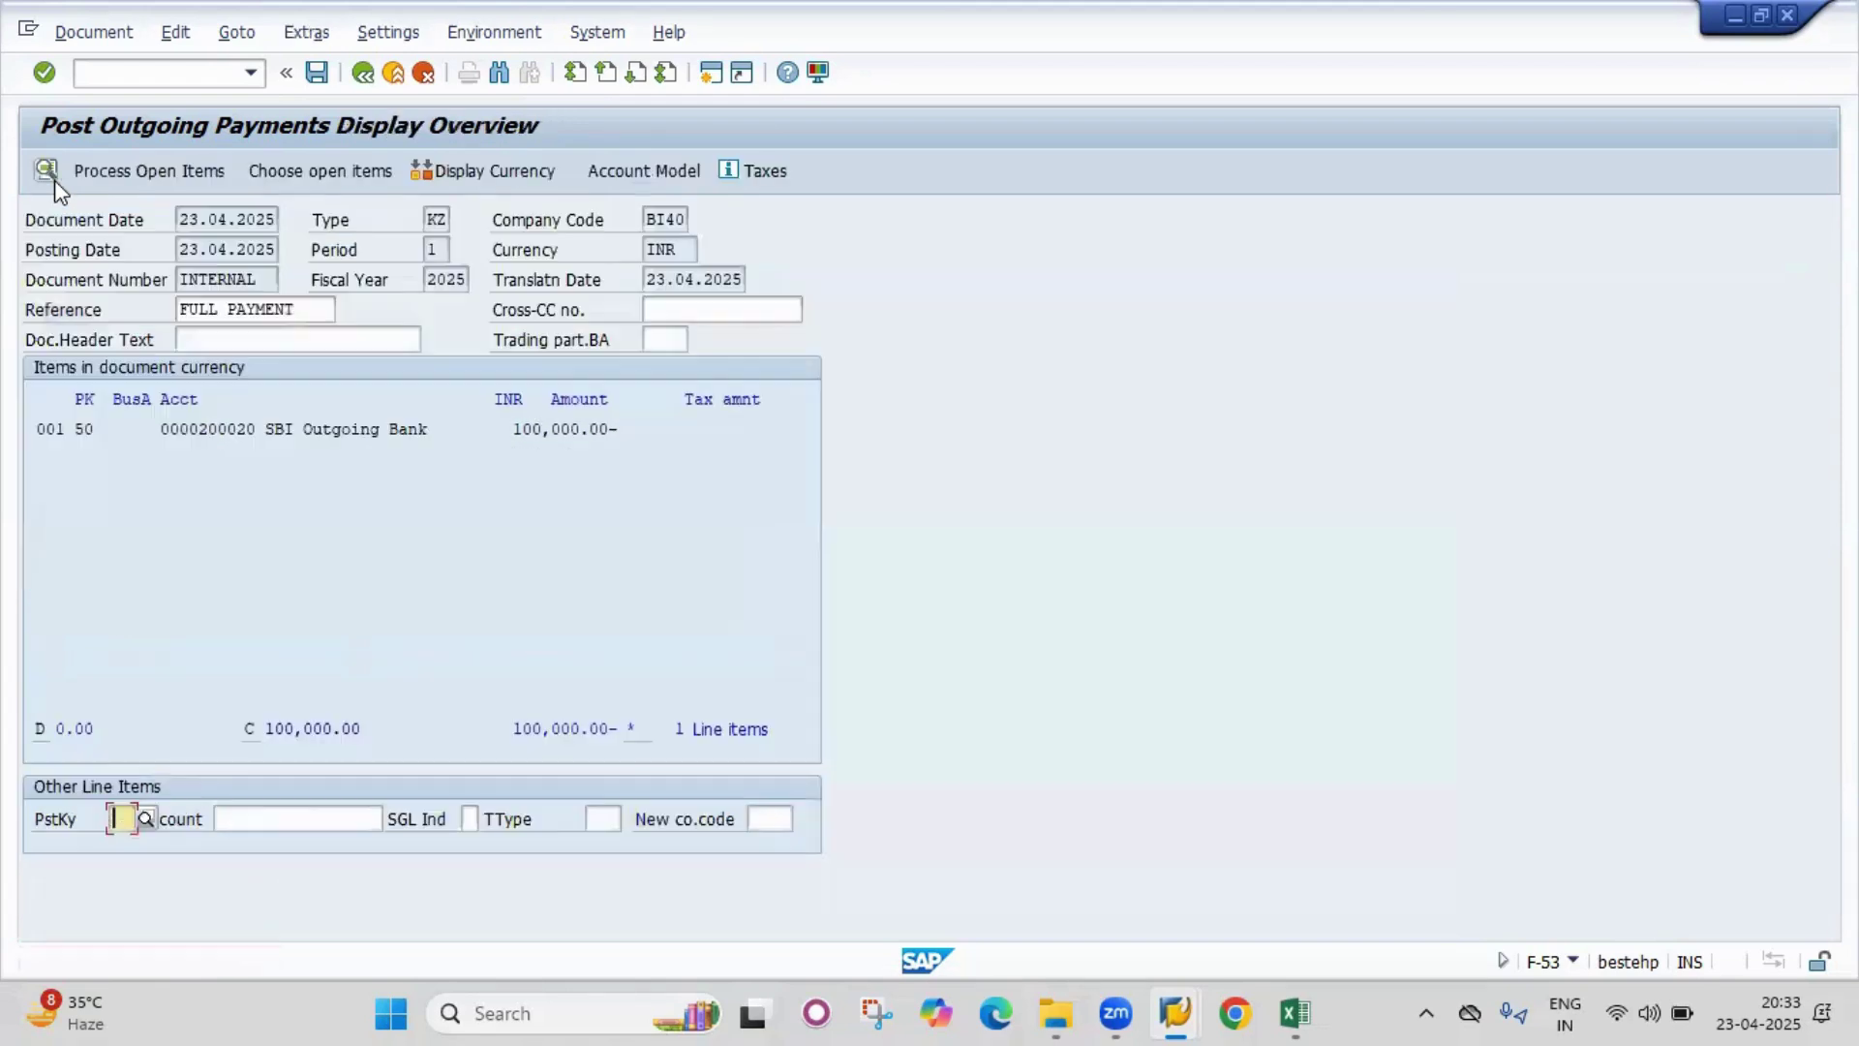
{"action": "left_click", "coordinate": [101, 37]}
{"action": "left_click", "coordinate": [109, 156]}
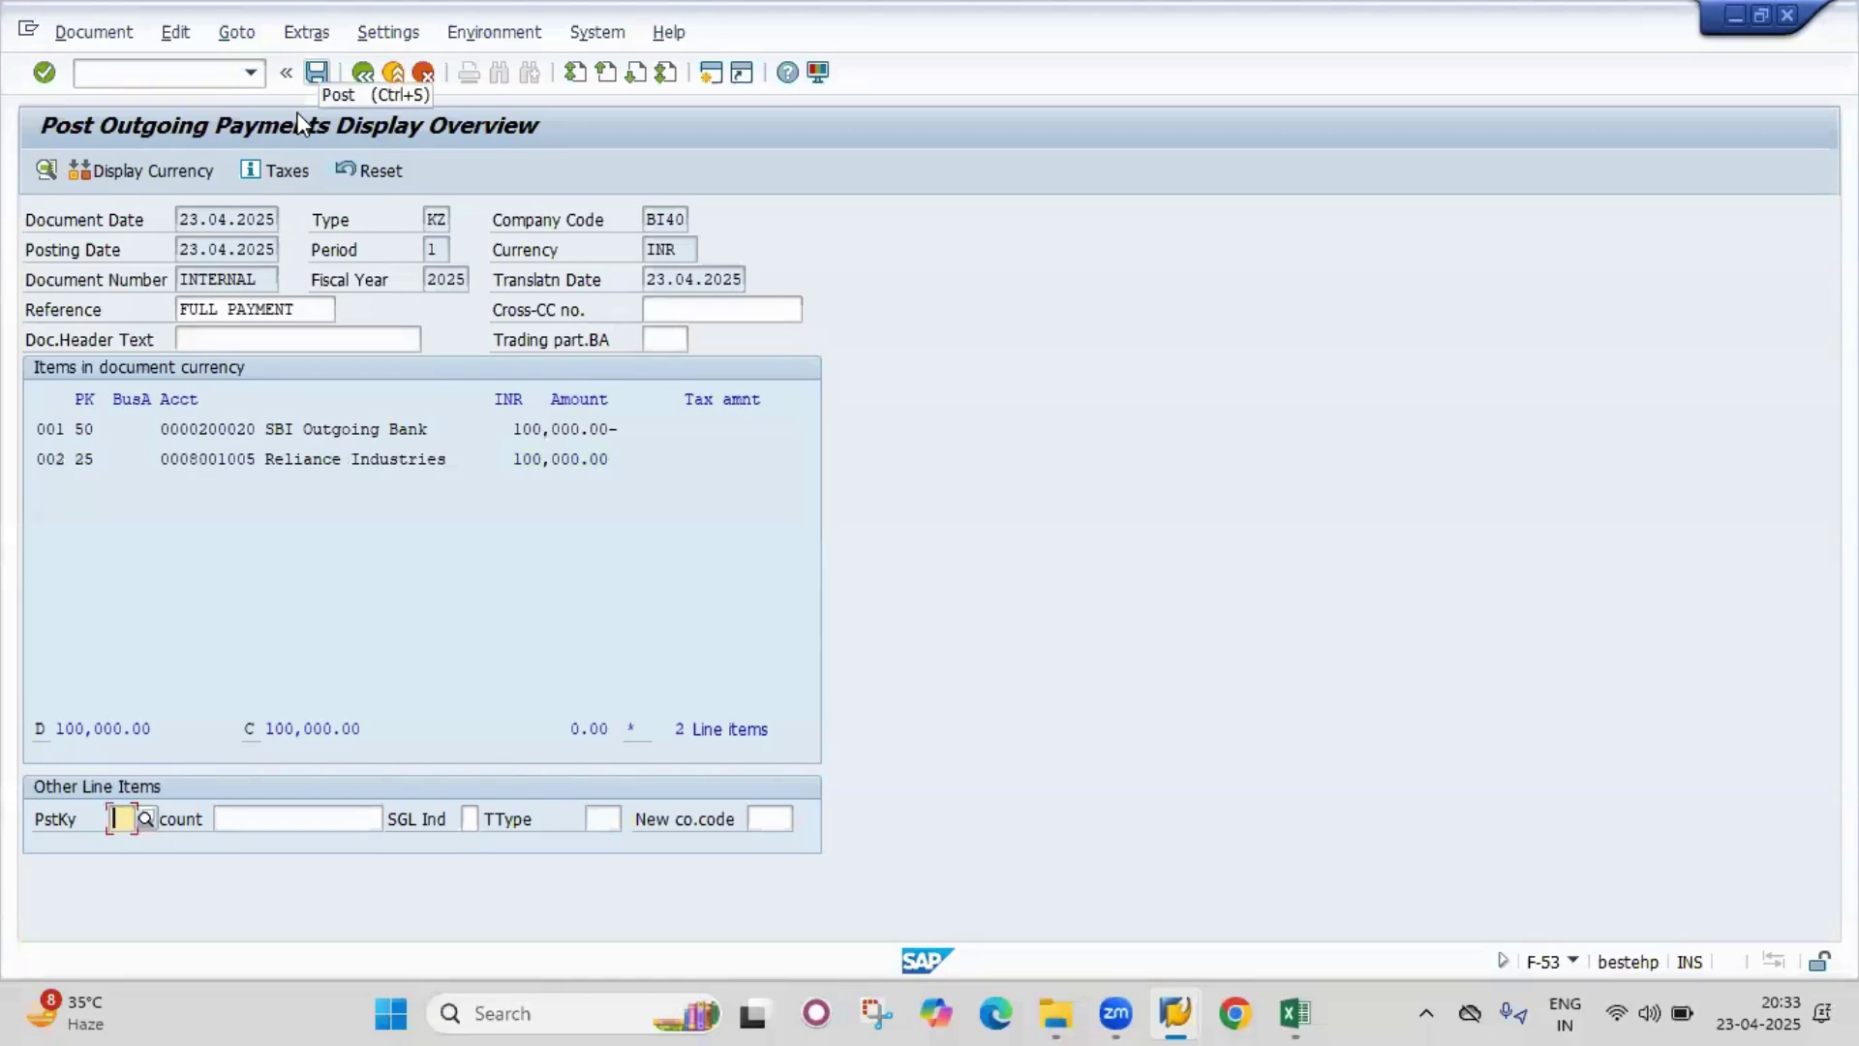
{"action": "key", "text": "ctrl+s"}
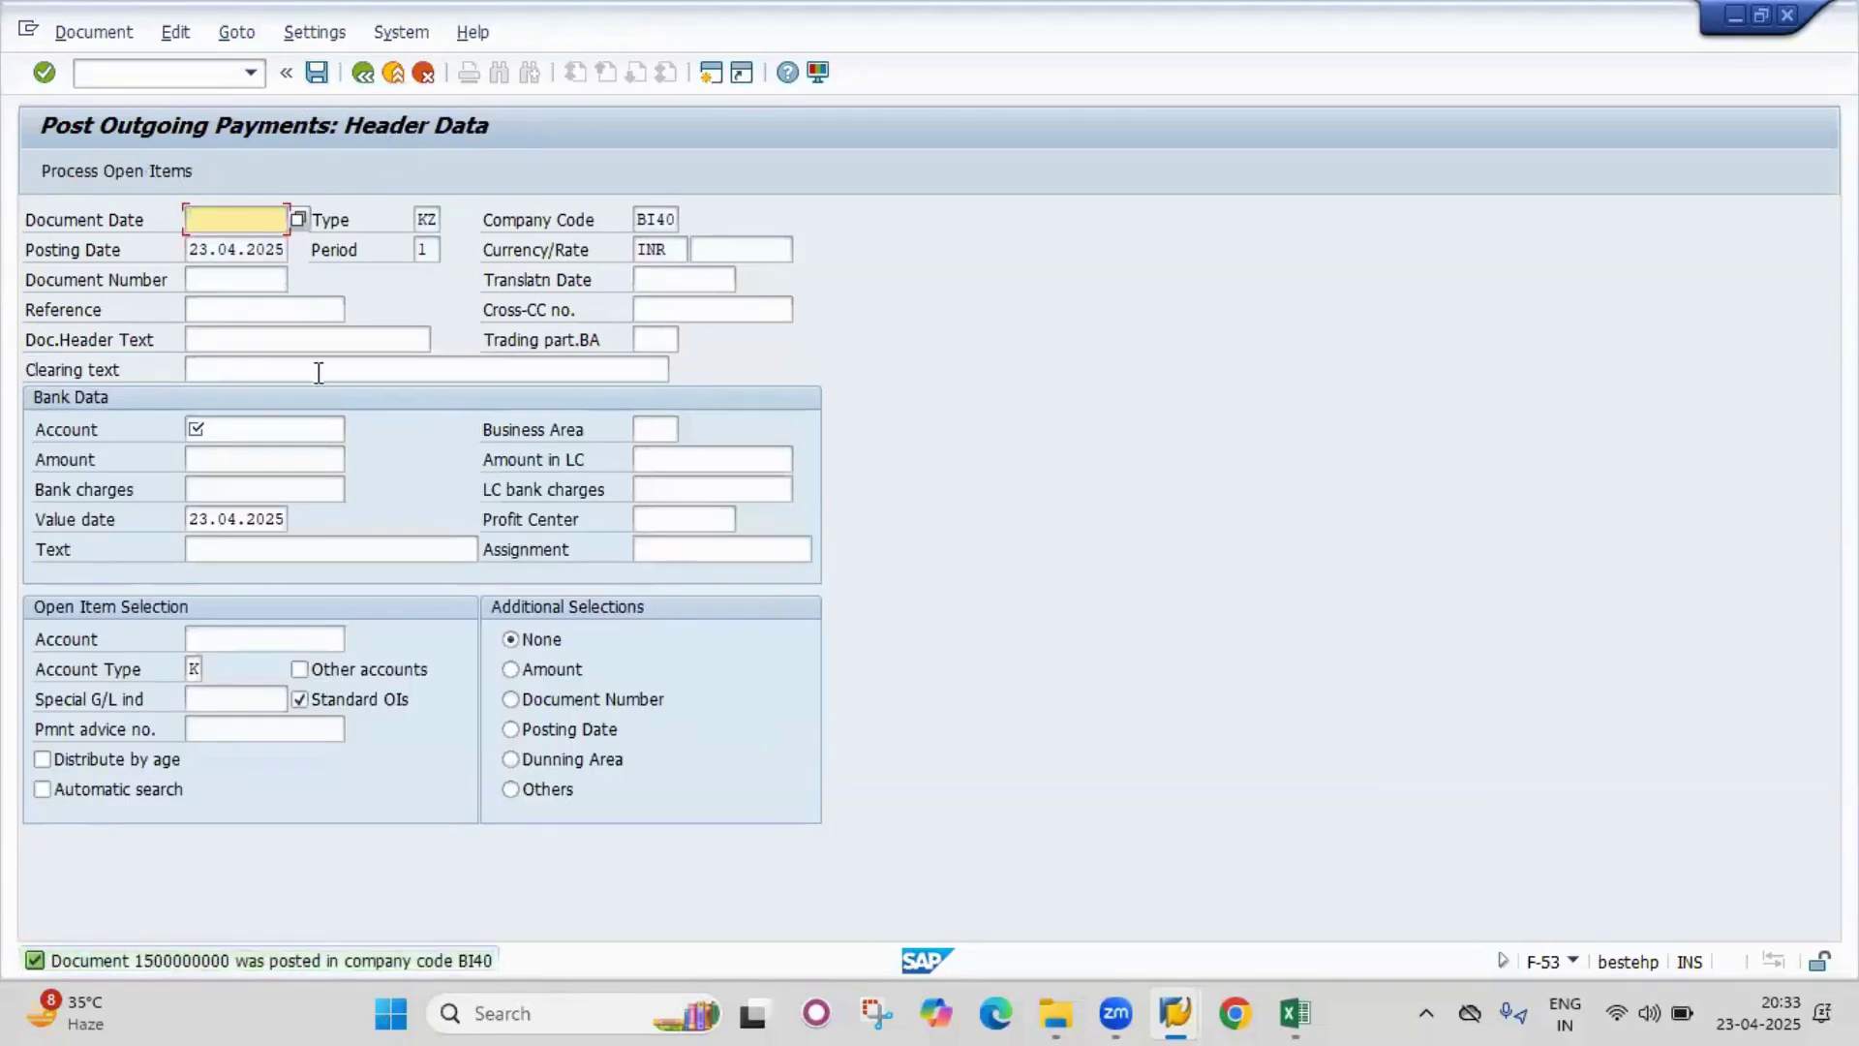
{"action": "key", "text": "alt+Tab"}
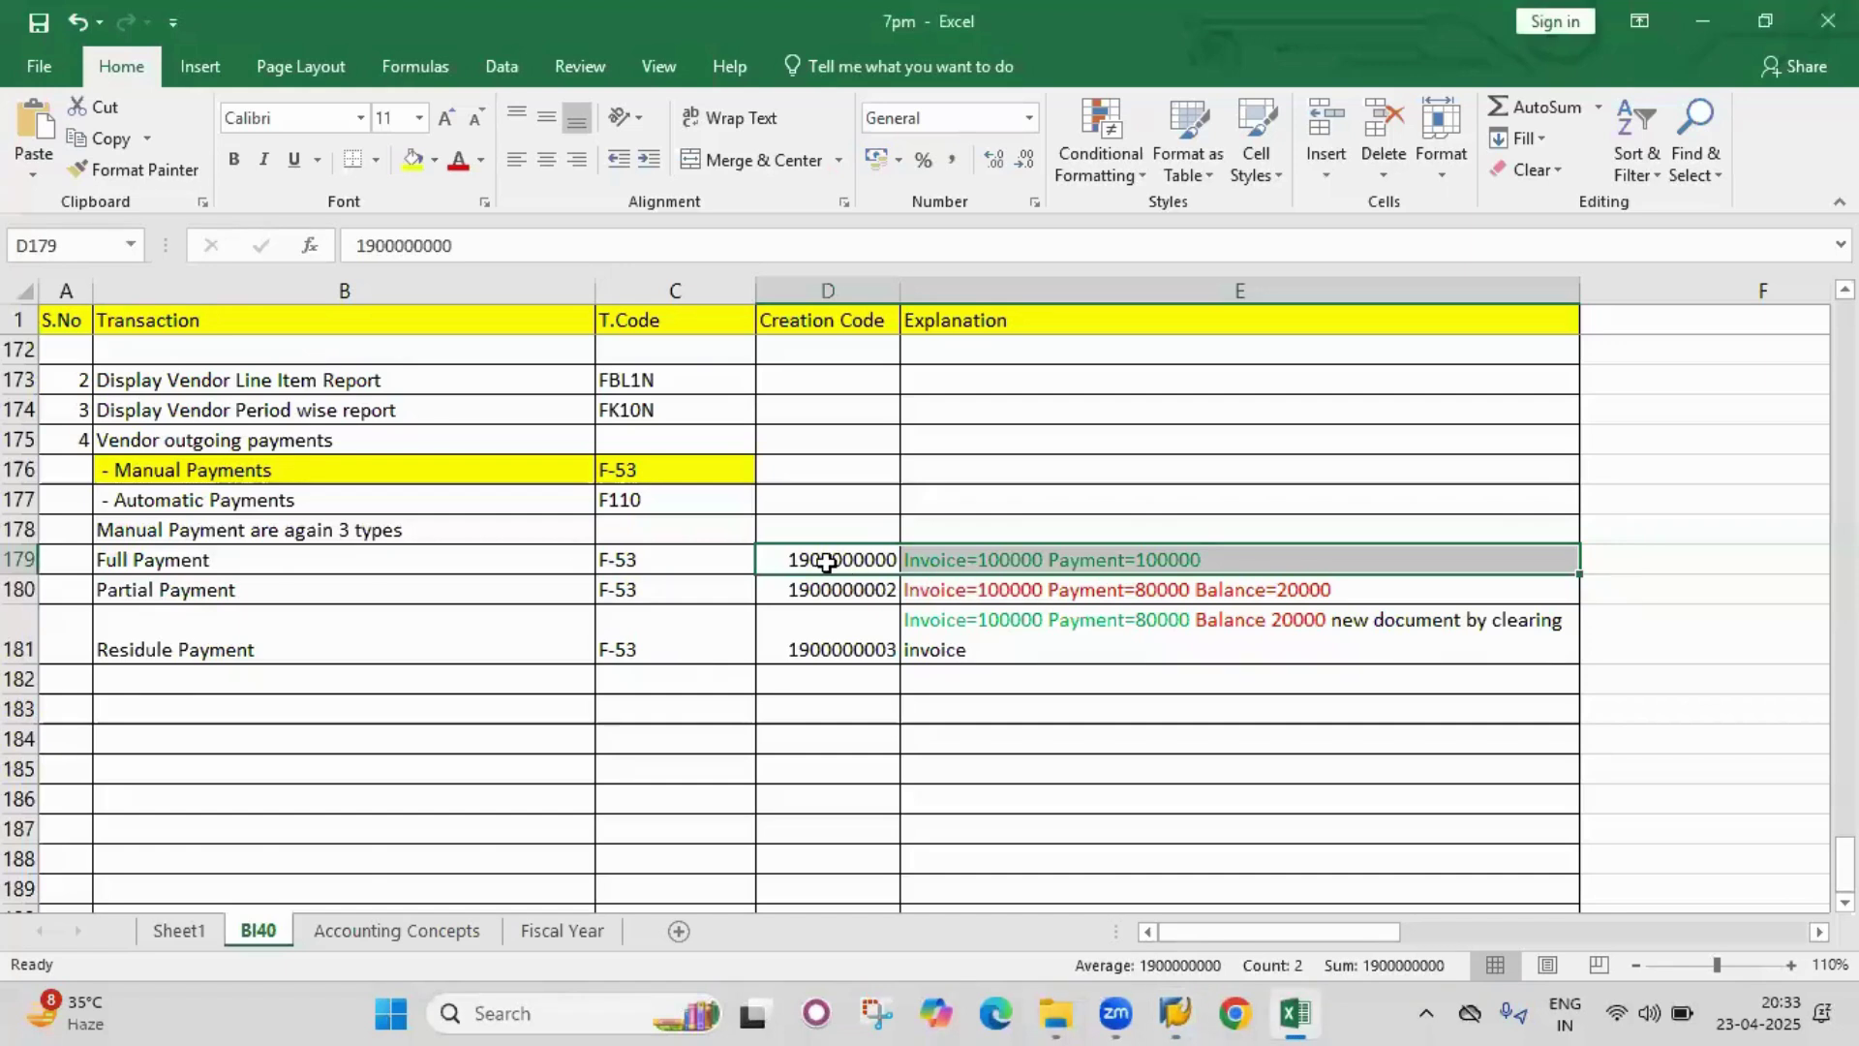
{"action": "left_click", "coordinate": [826, 562]}
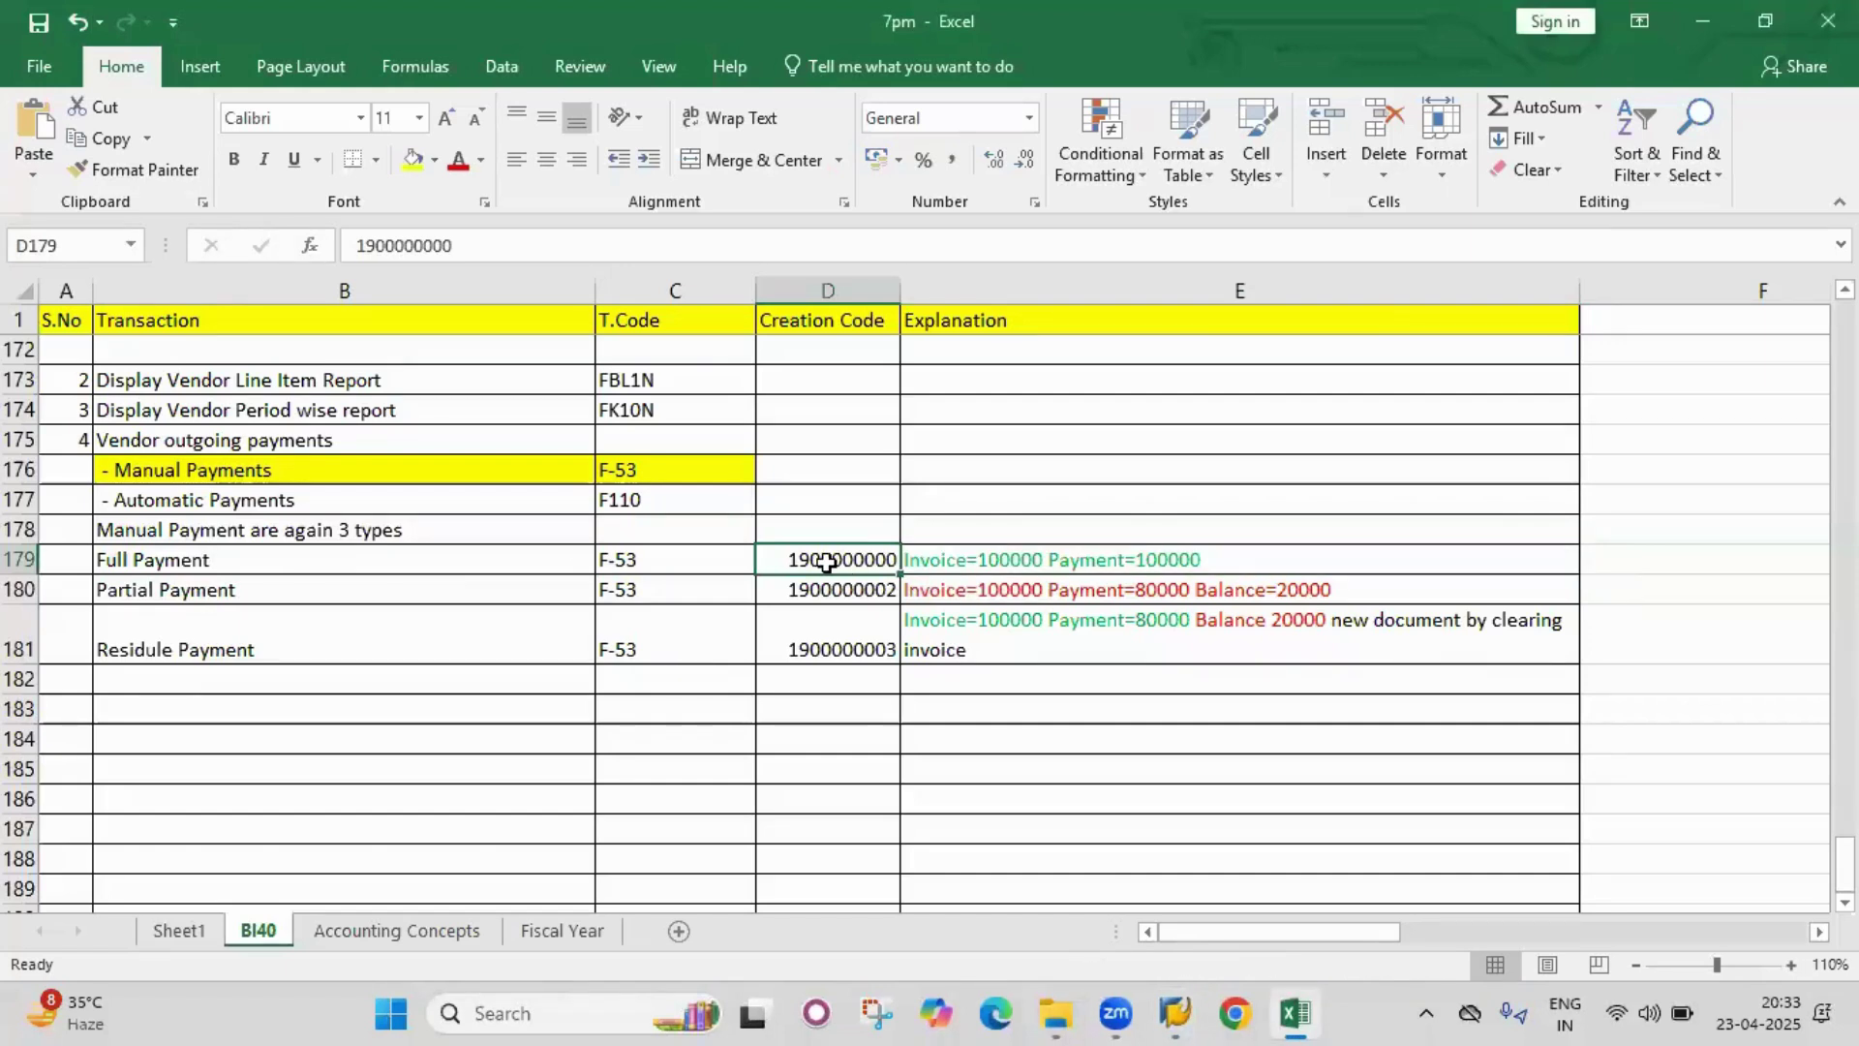
{"action": "left_click", "coordinate": [524, 247]}
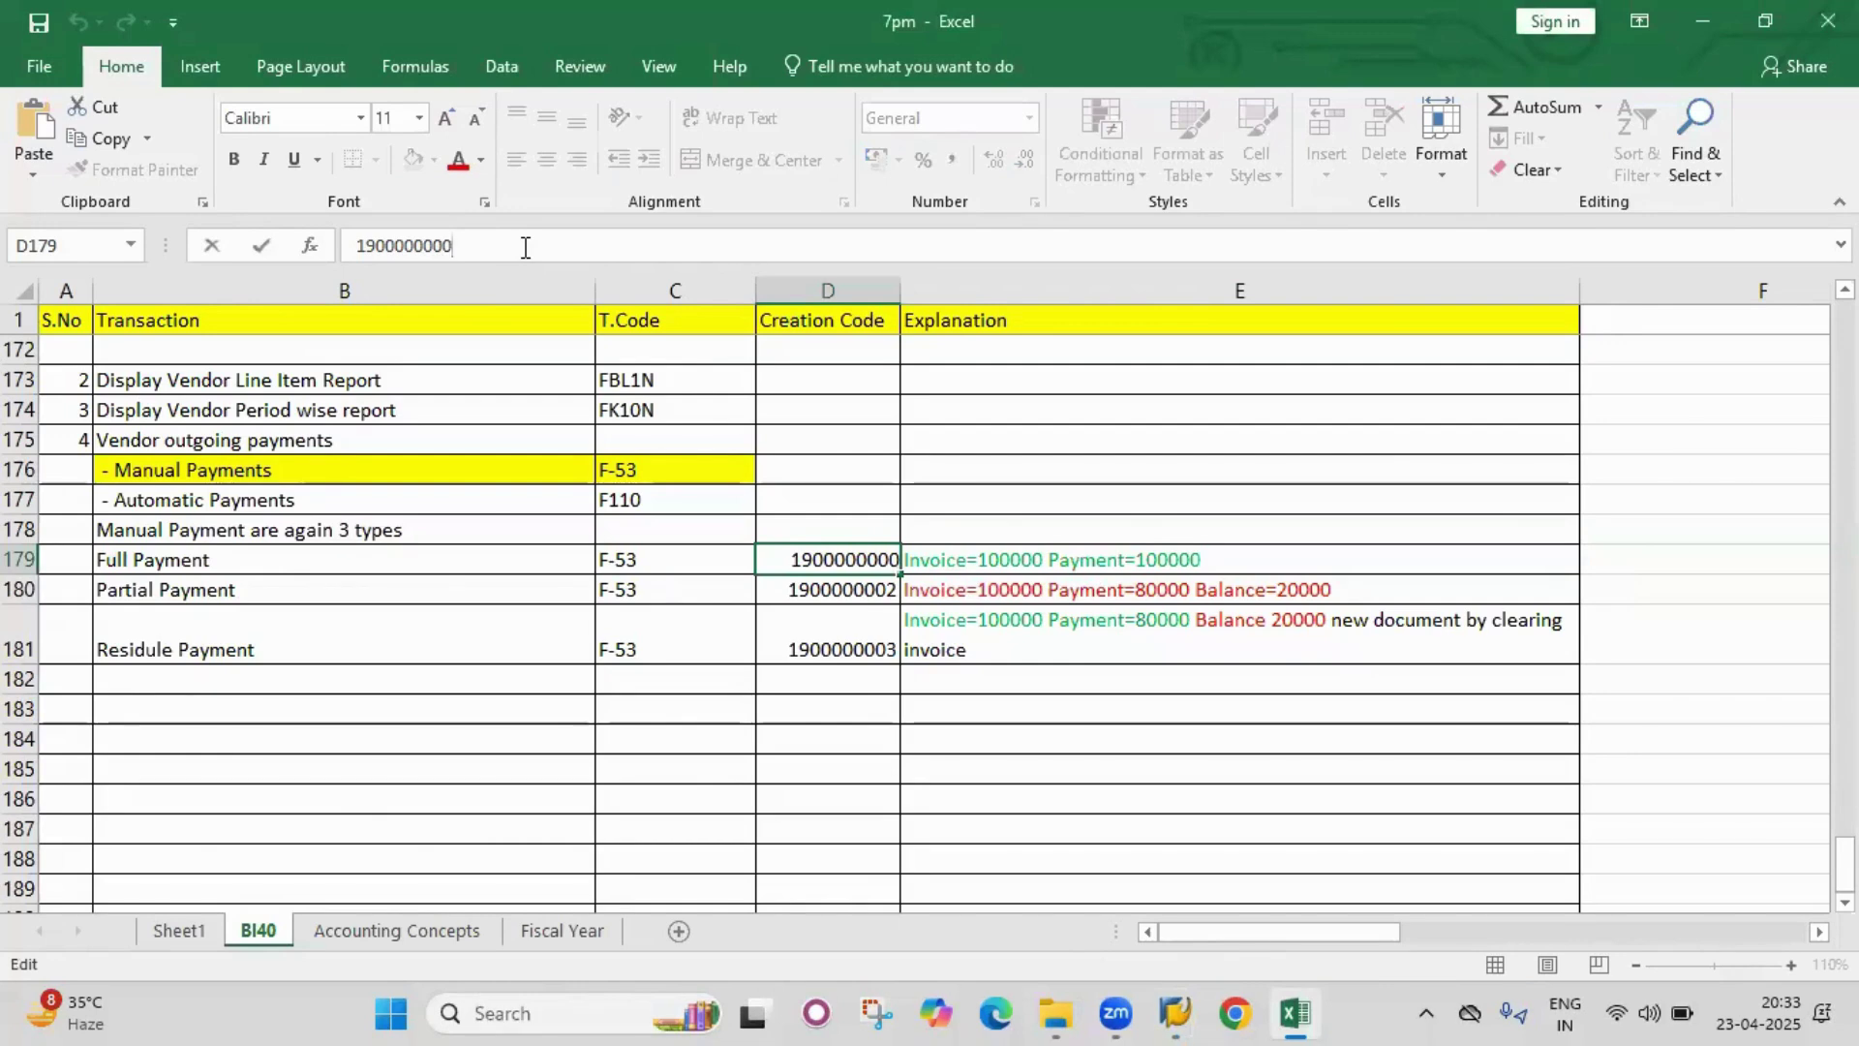
{"action": "type", "text": "1"}
{"action": "key", "text": "alt+Tab"}
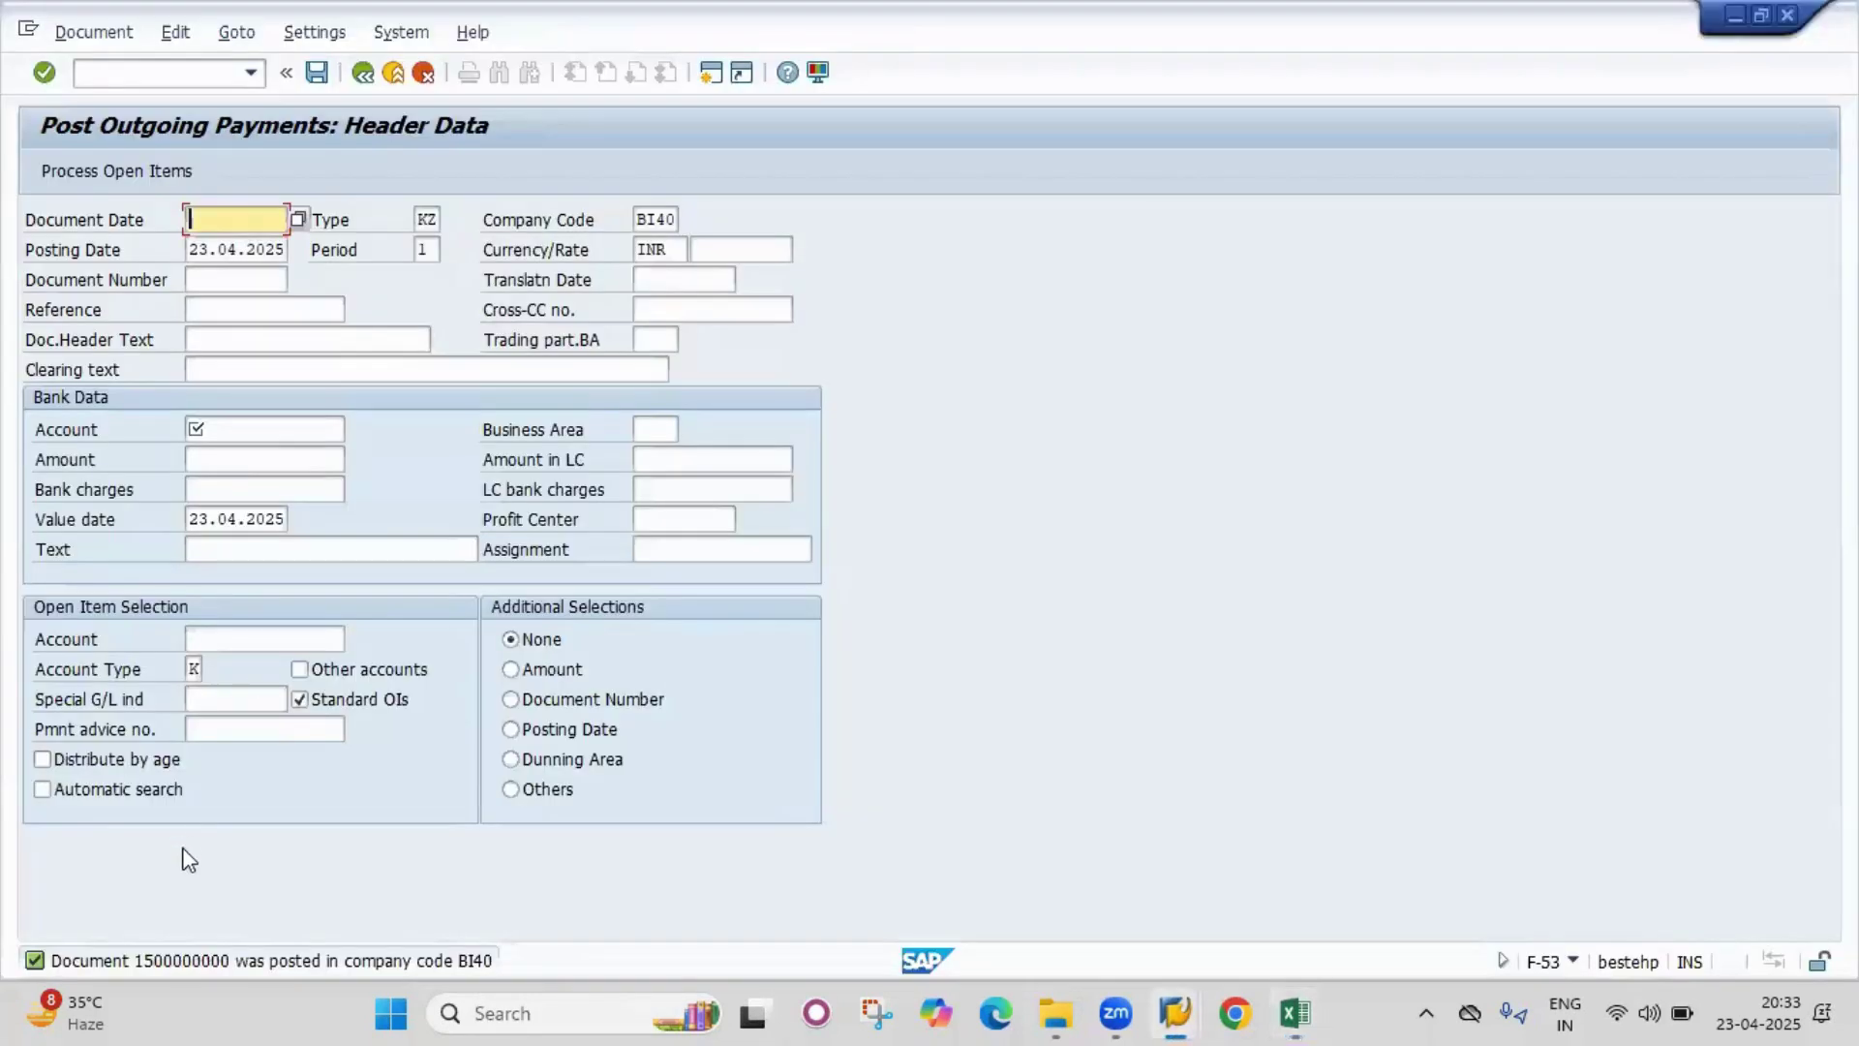
{"action": "double_click", "coordinate": [198, 985]}
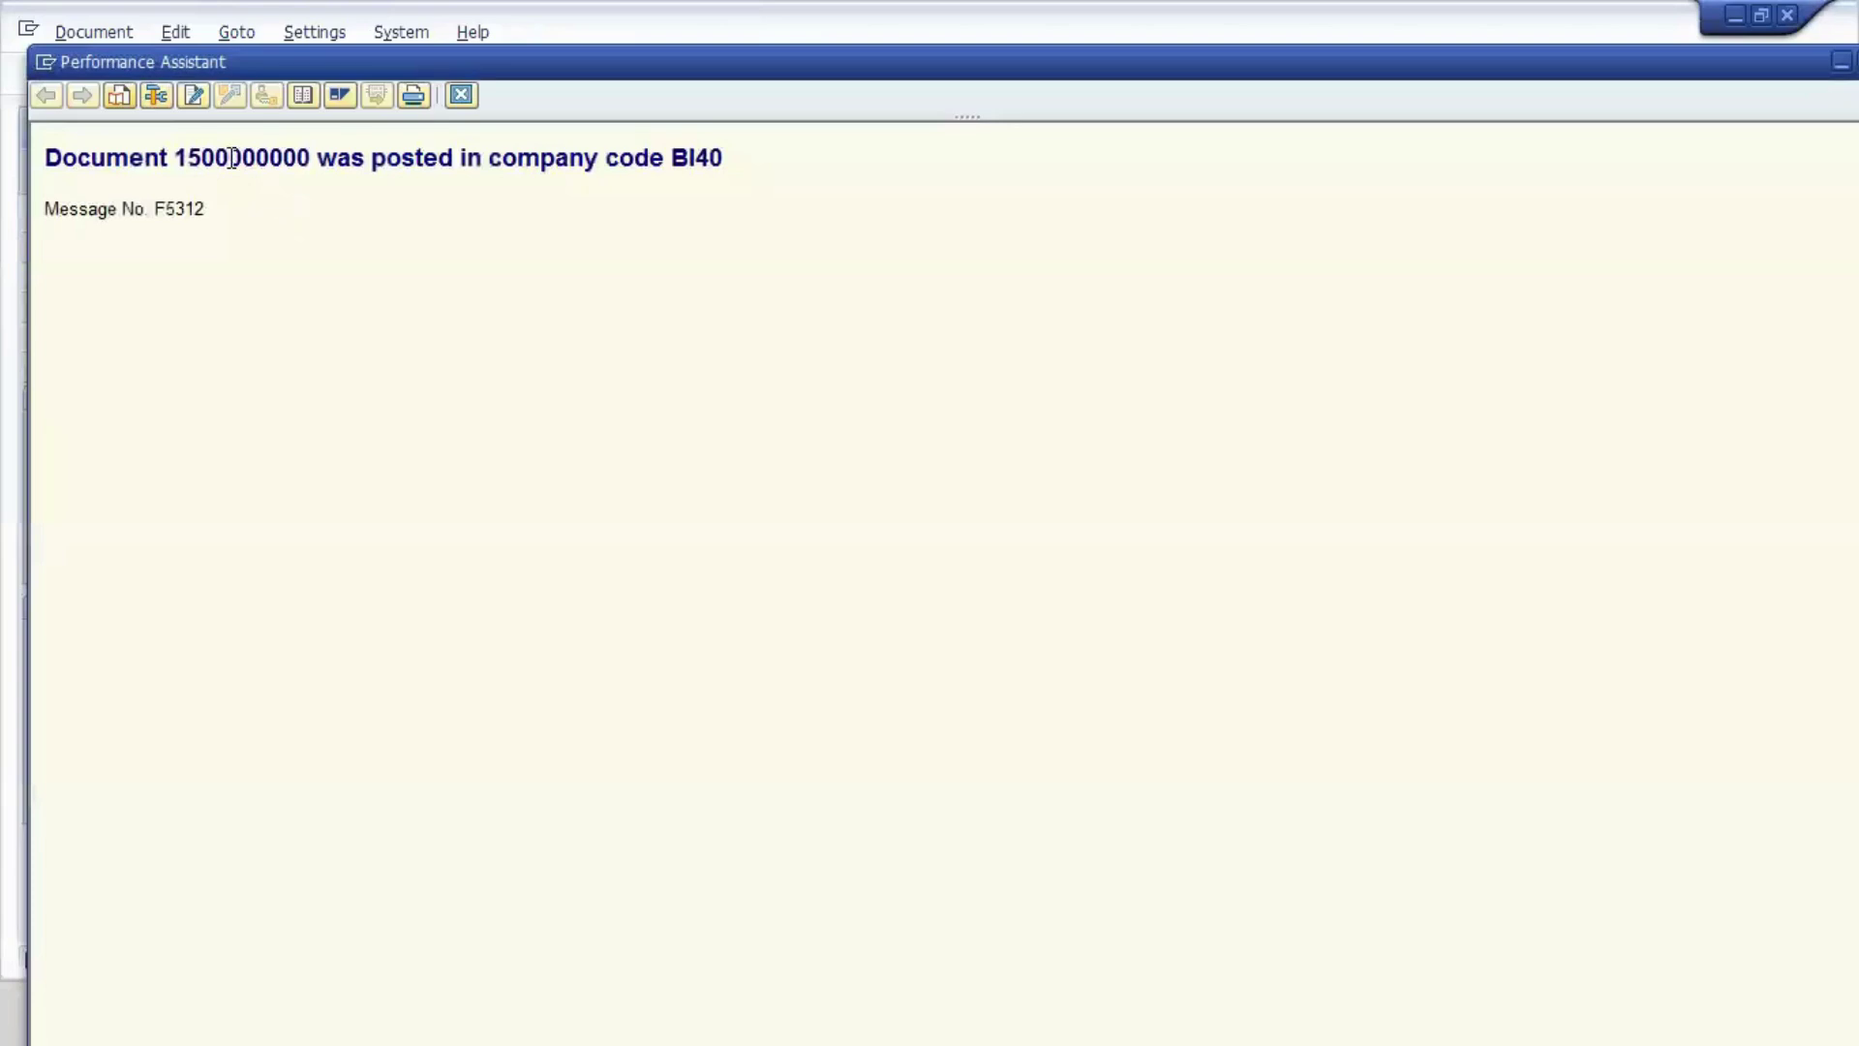
{"action": "left_click_drag", "start_coordinate": [174, 158], "coordinate": [316, 163]}
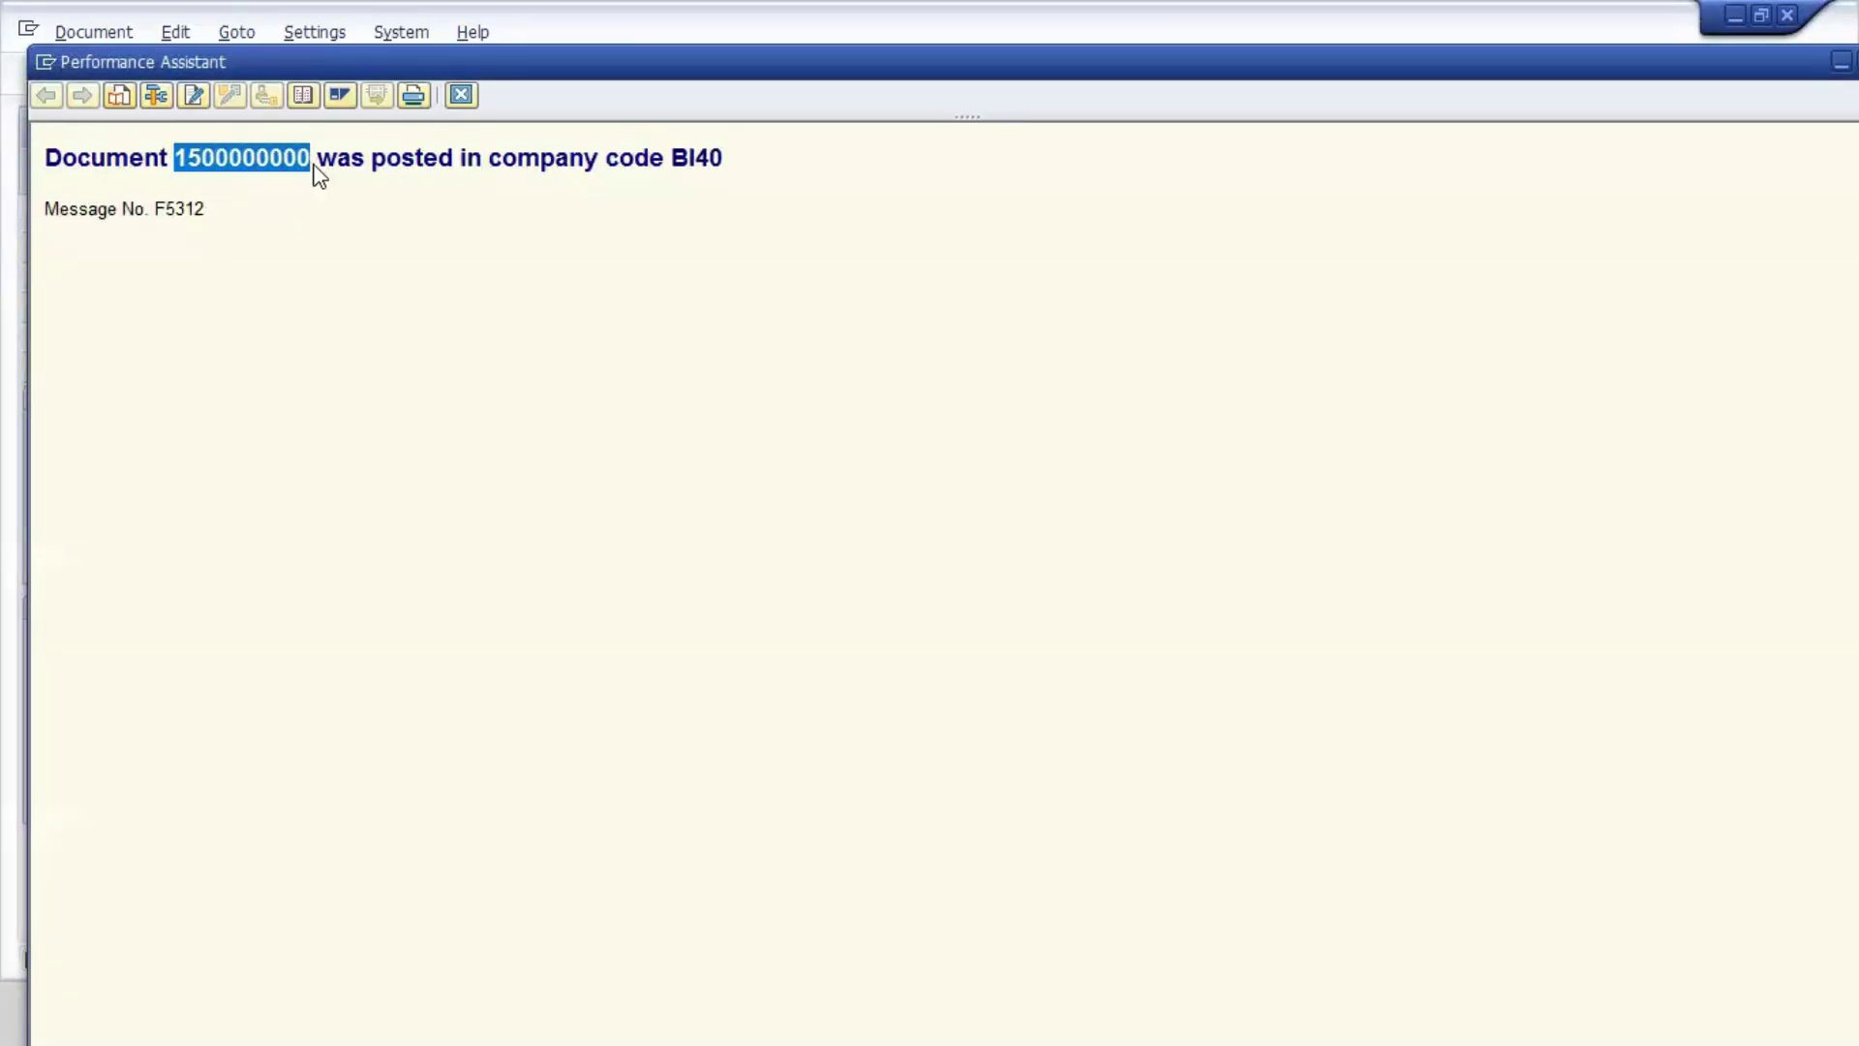
{"action": "key", "text": "Escape"}
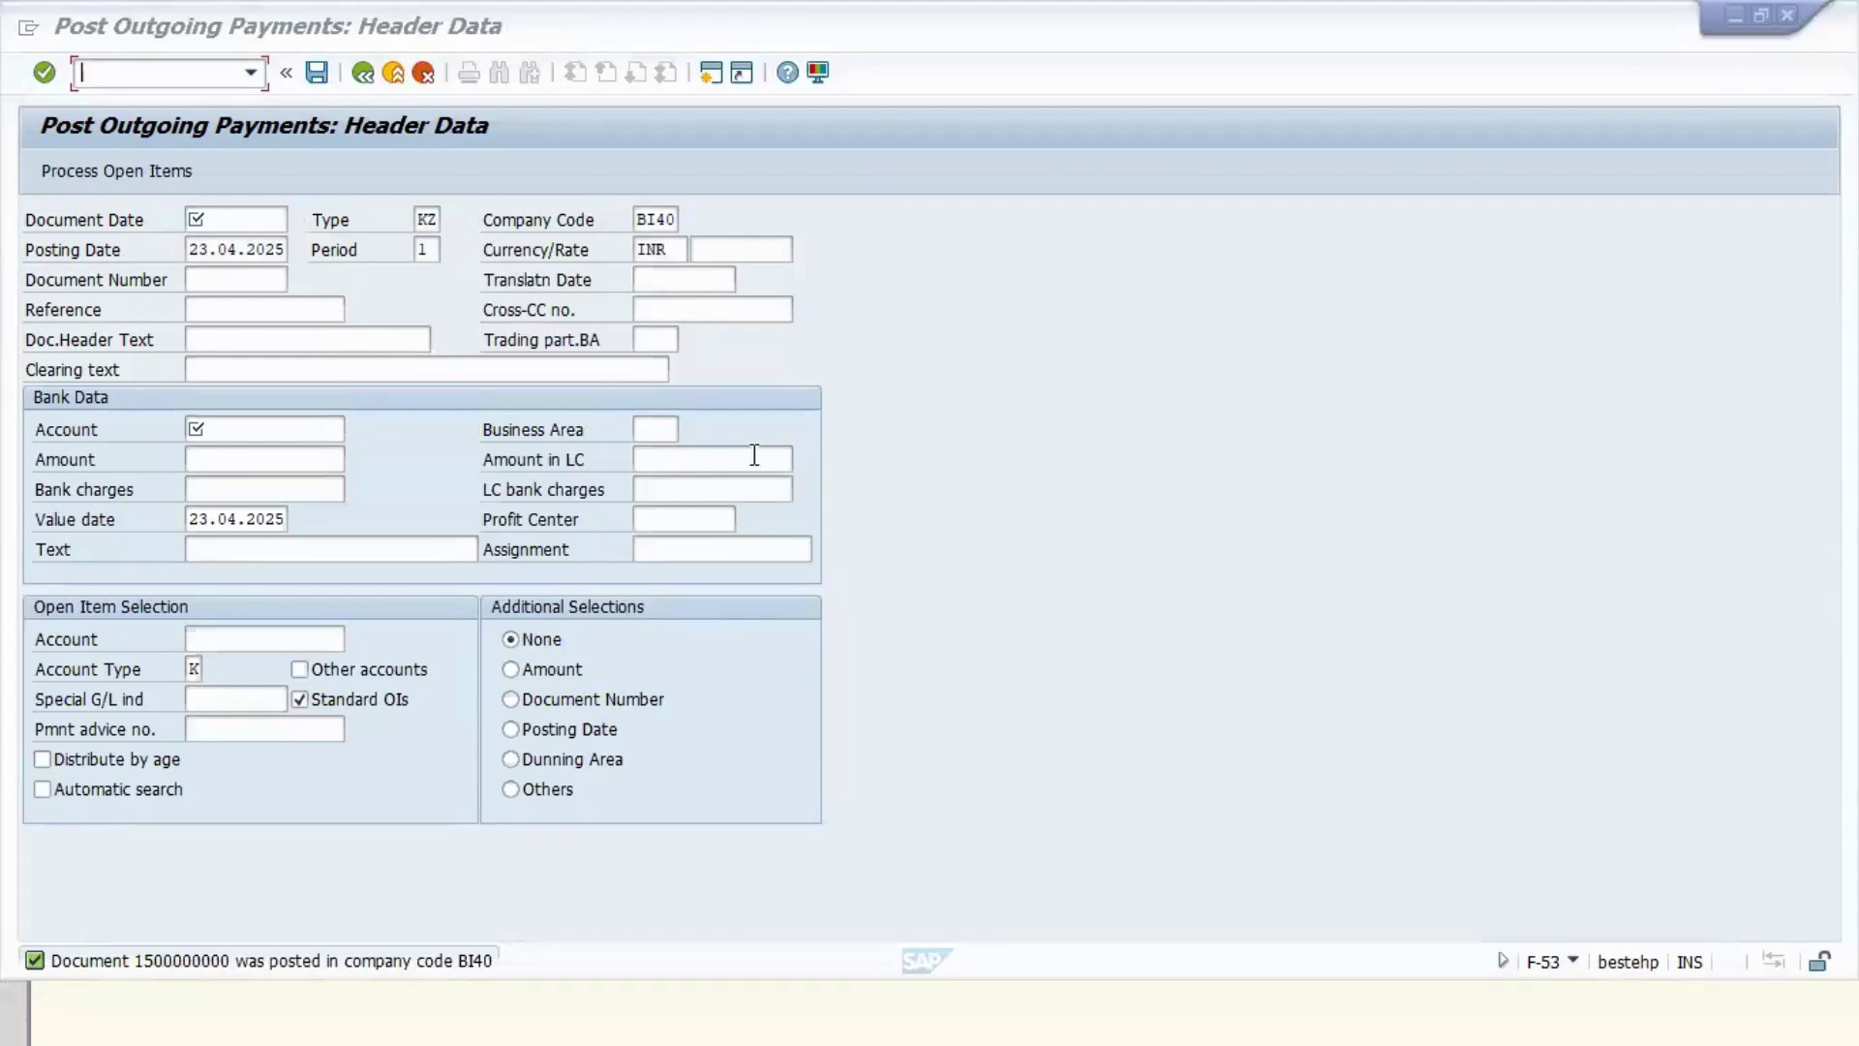
{"action": "key", "text": "alt+Tab"}
{"action": "key", "text": "alt+Tab"}
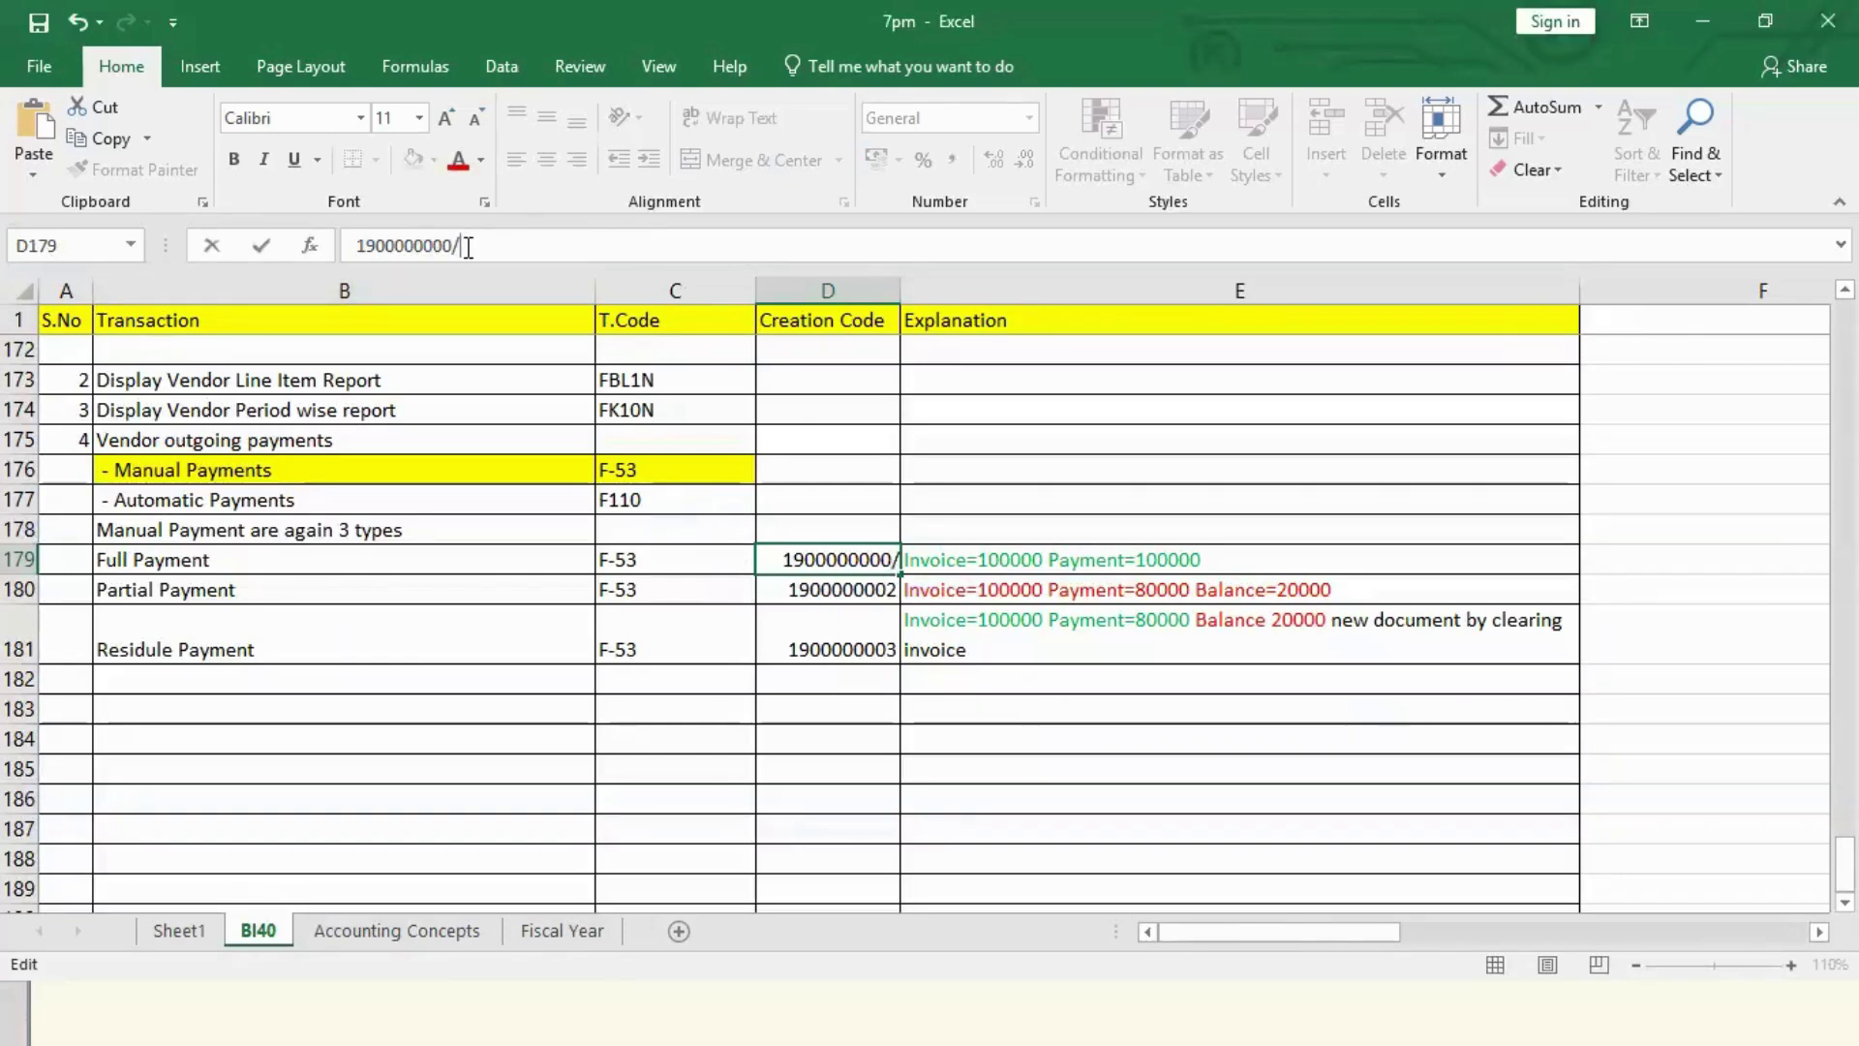
{"action": "type", "text": "1500000000"}
{"action": "key", "text": "Return"}
{"action": "key", "text": "Return"}
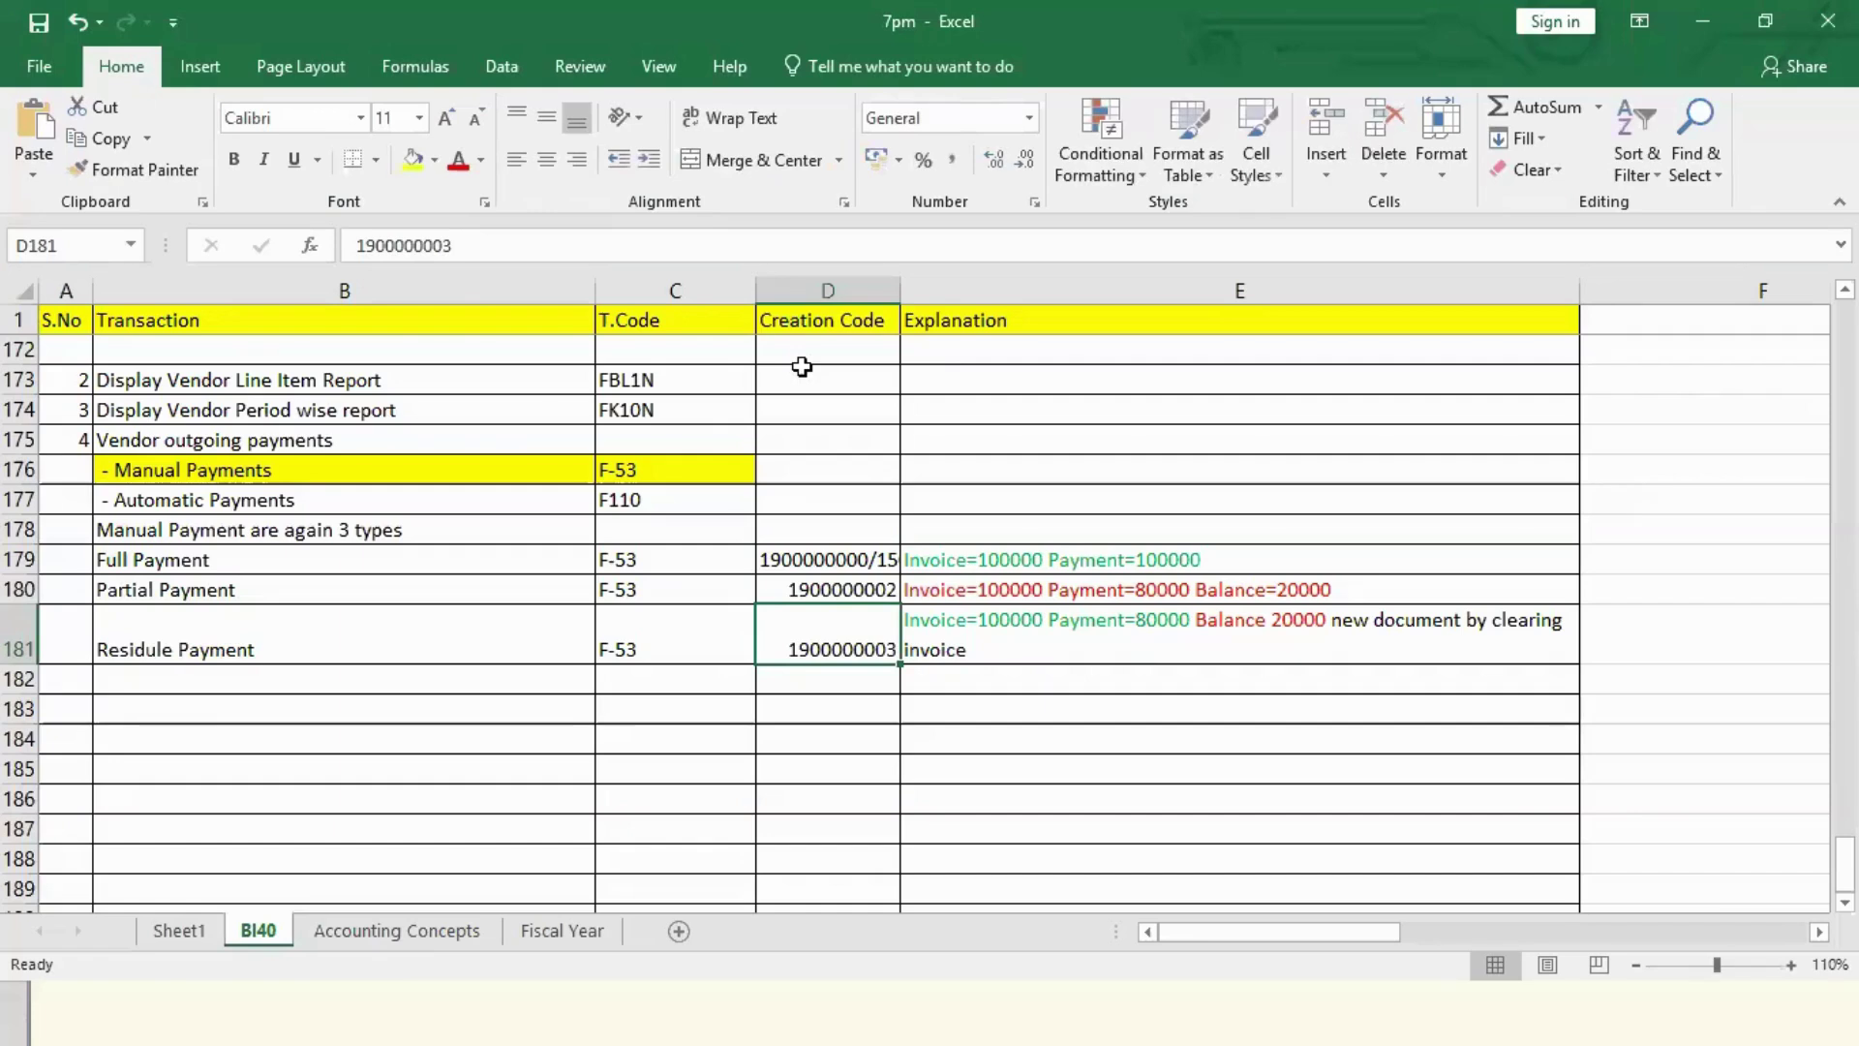
- Apply Wrap Text to column D and edit D179 so it breaks after the slash
{"action": "left_click", "coordinate": [787, 292]}
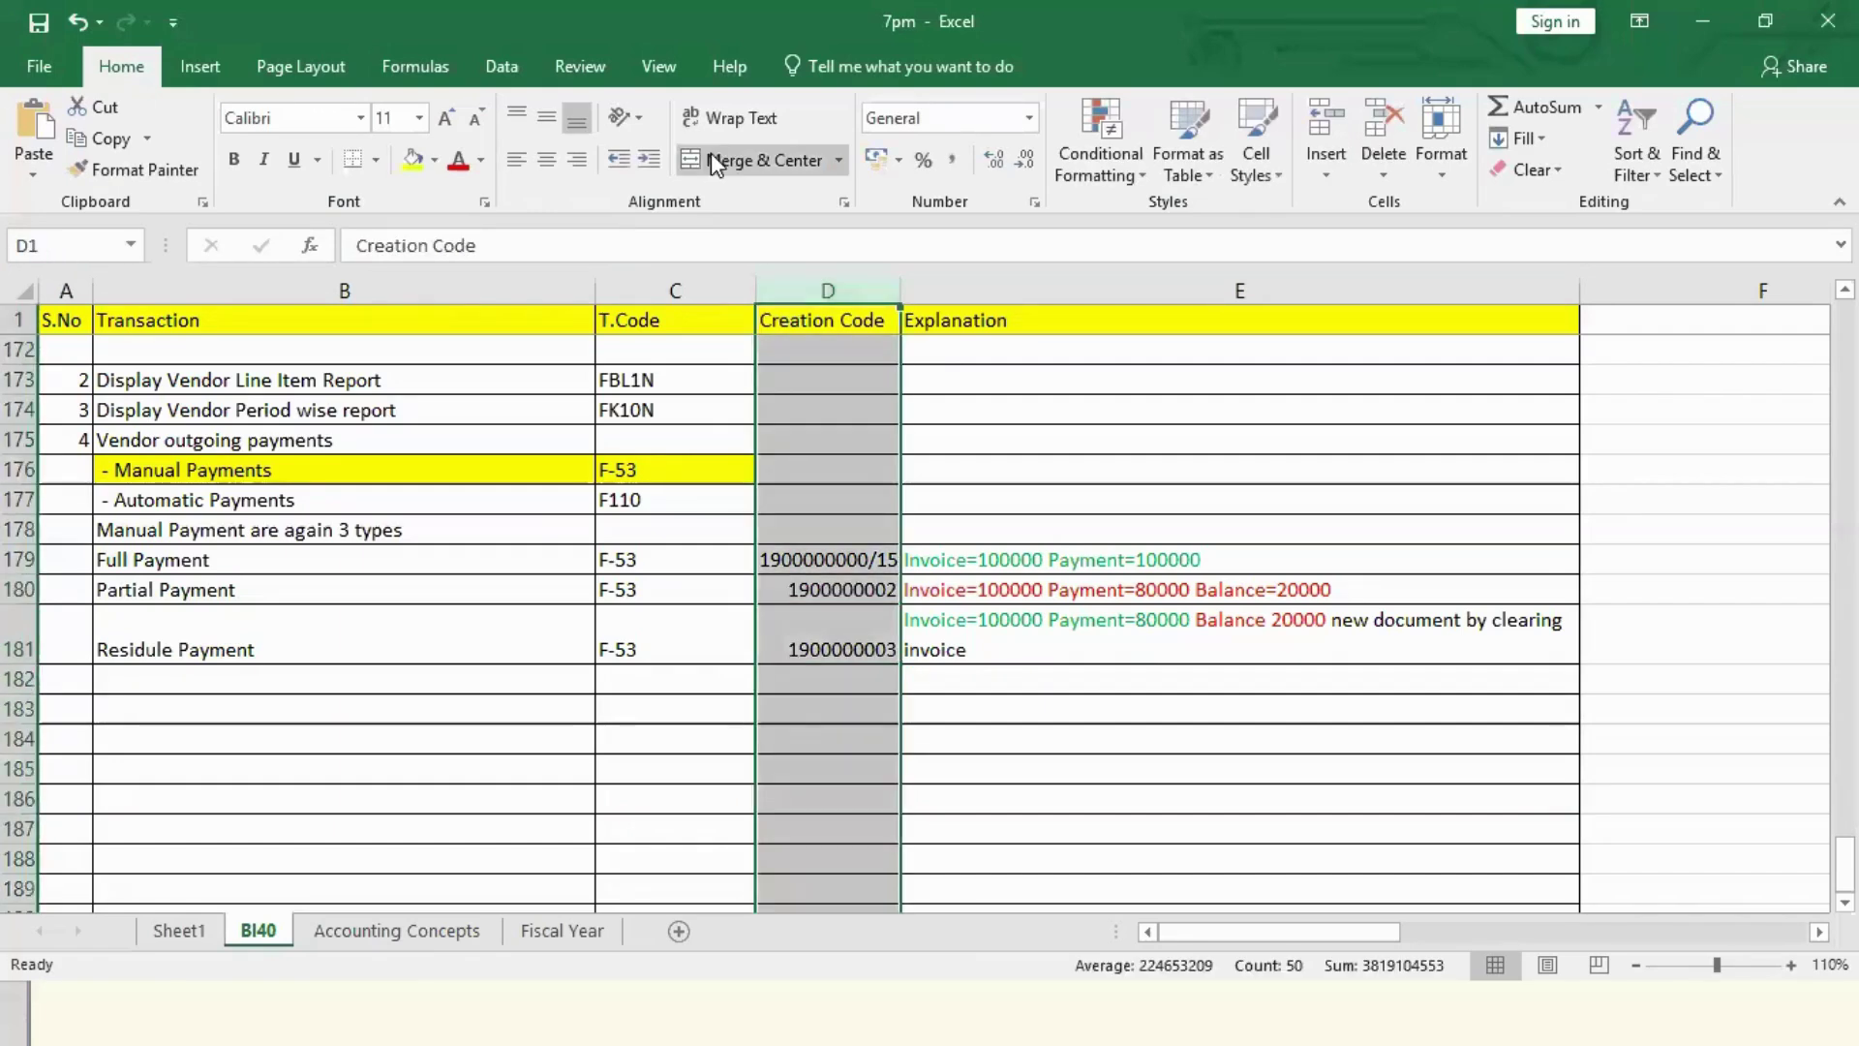
{"action": "left_click", "coordinate": [731, 117]}
{"action": "left_click", "coordinate": [842, 562]}
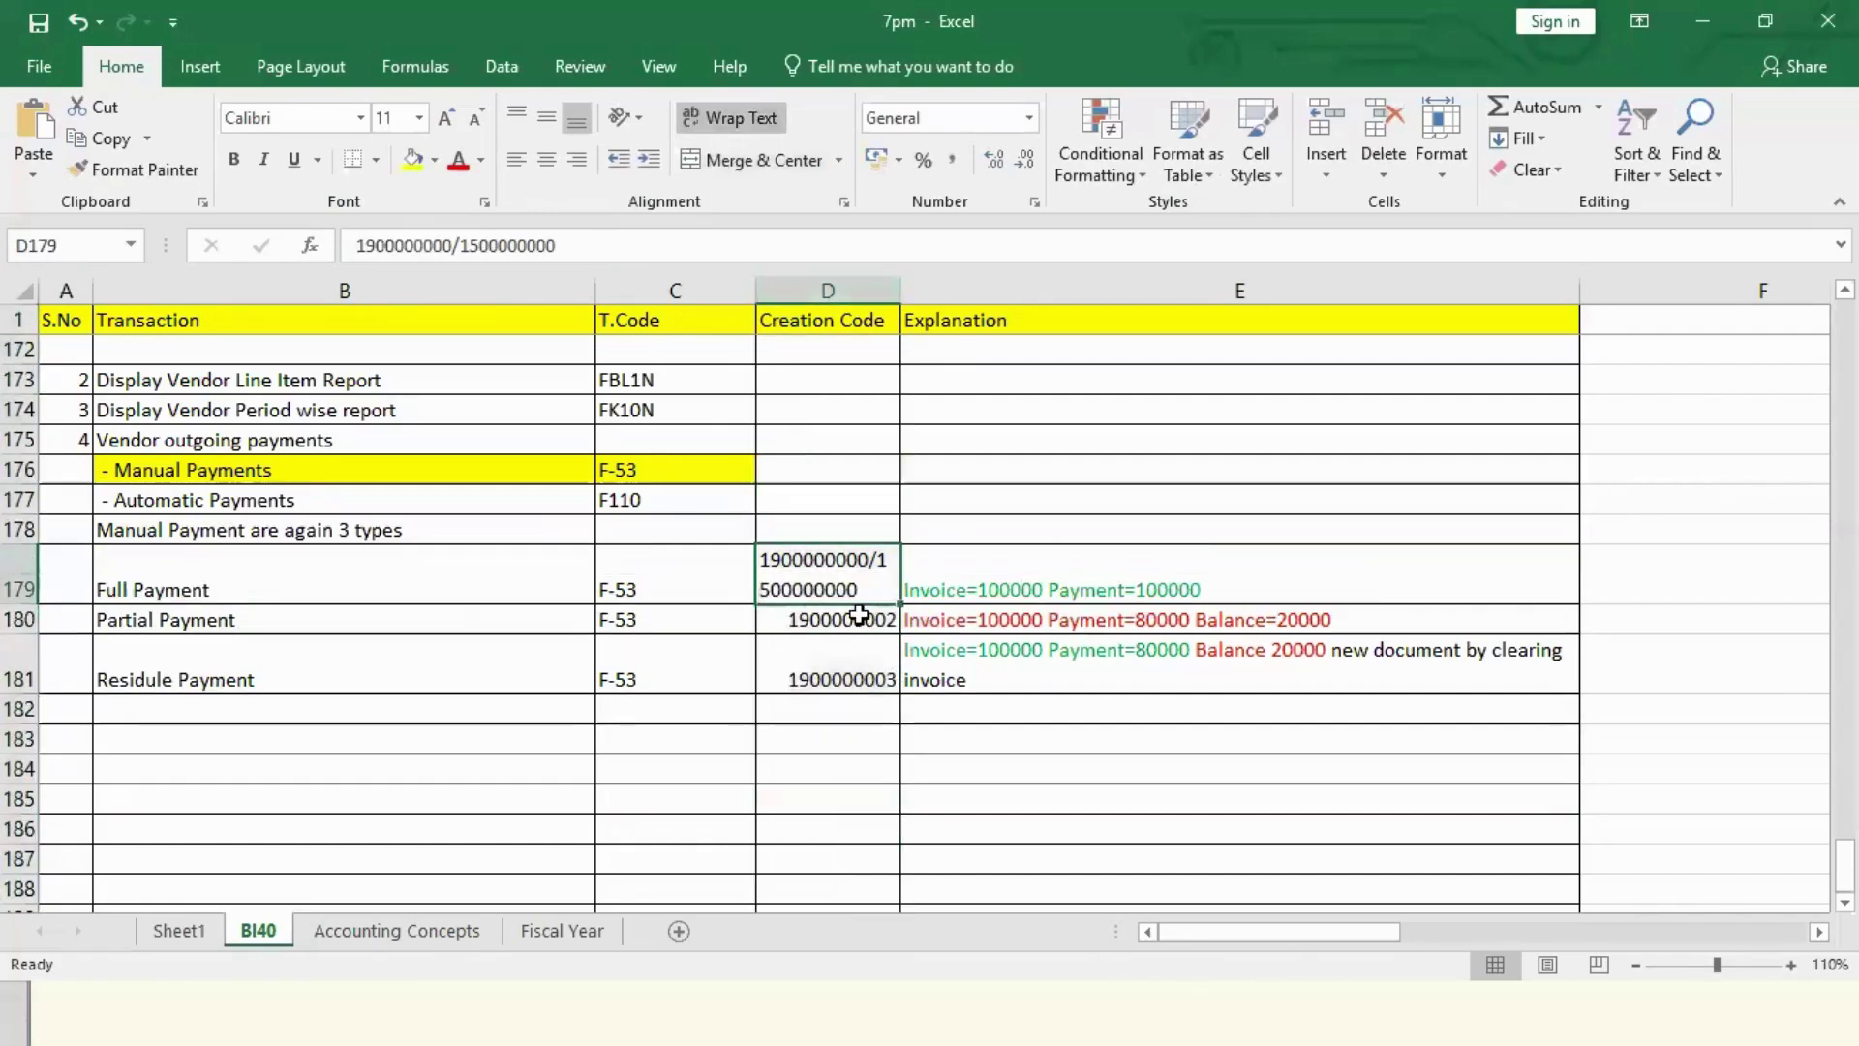
{"action": "double_click", "coordinate": [870, 560]}
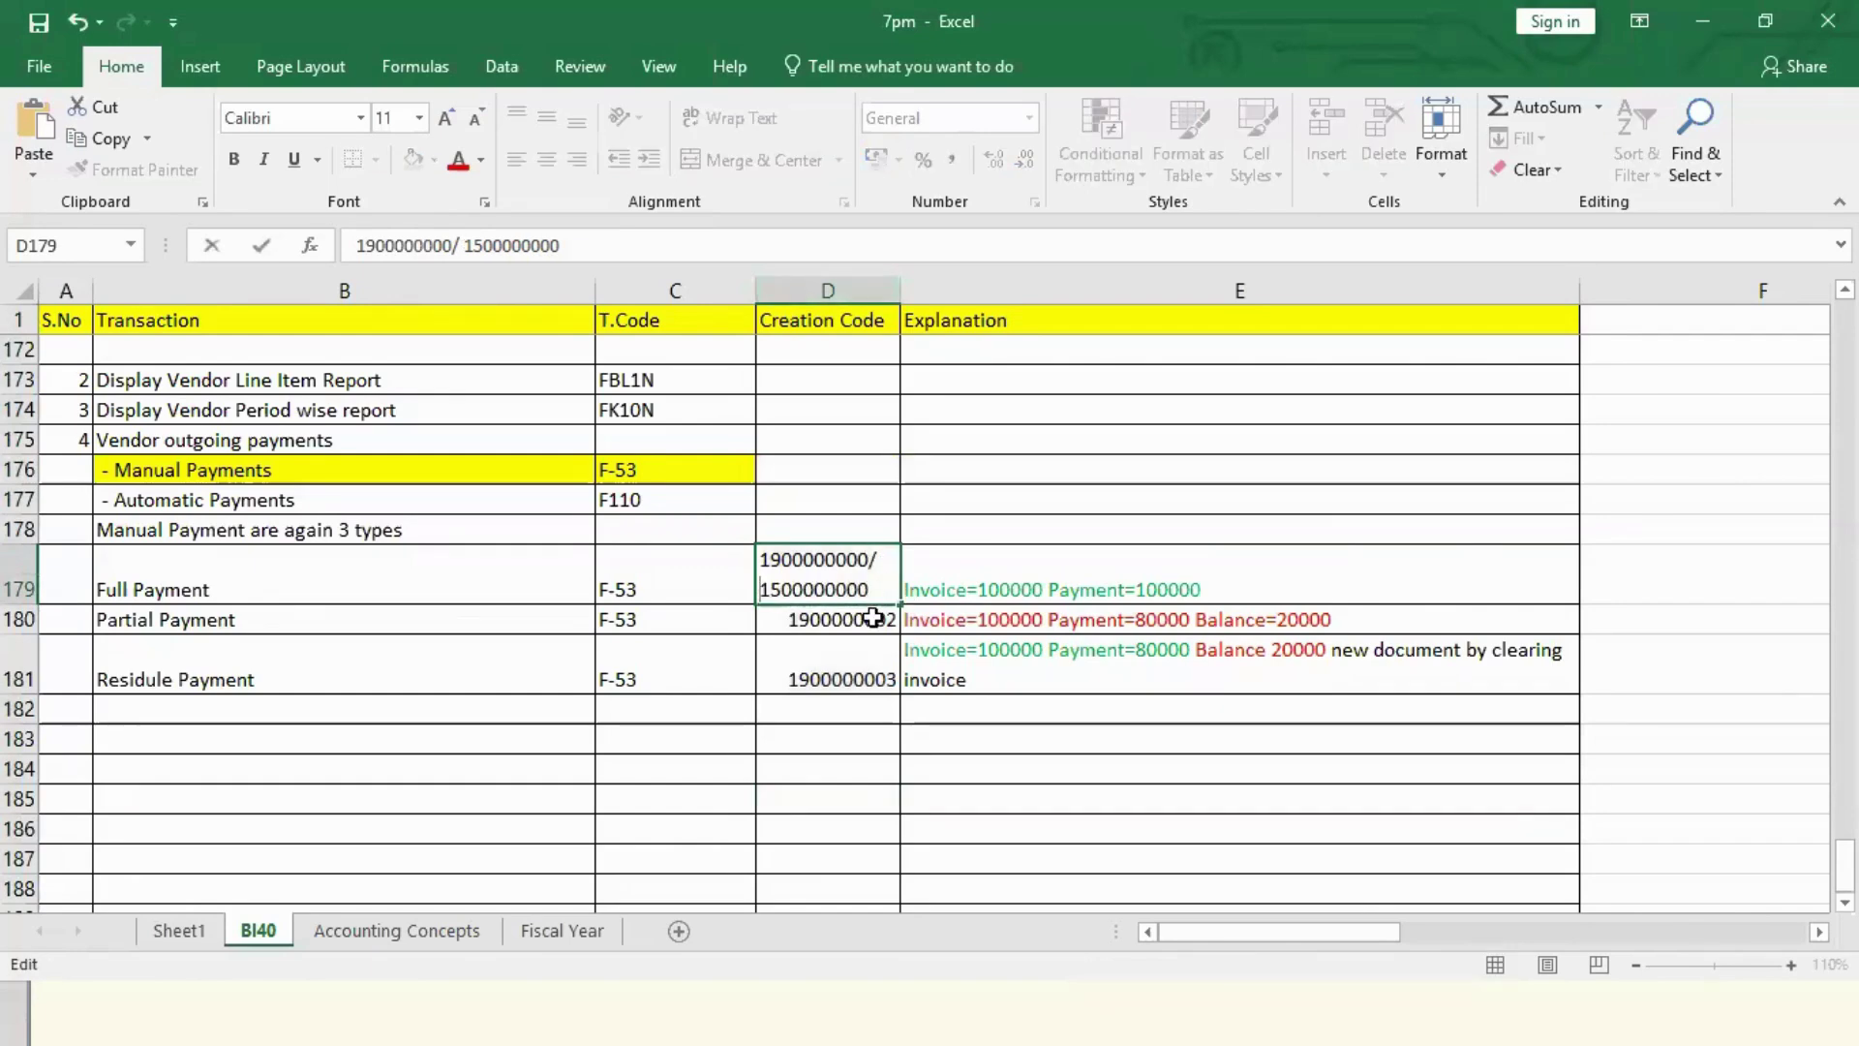
{"action": "left_click", "coordinate": [875, 619]}
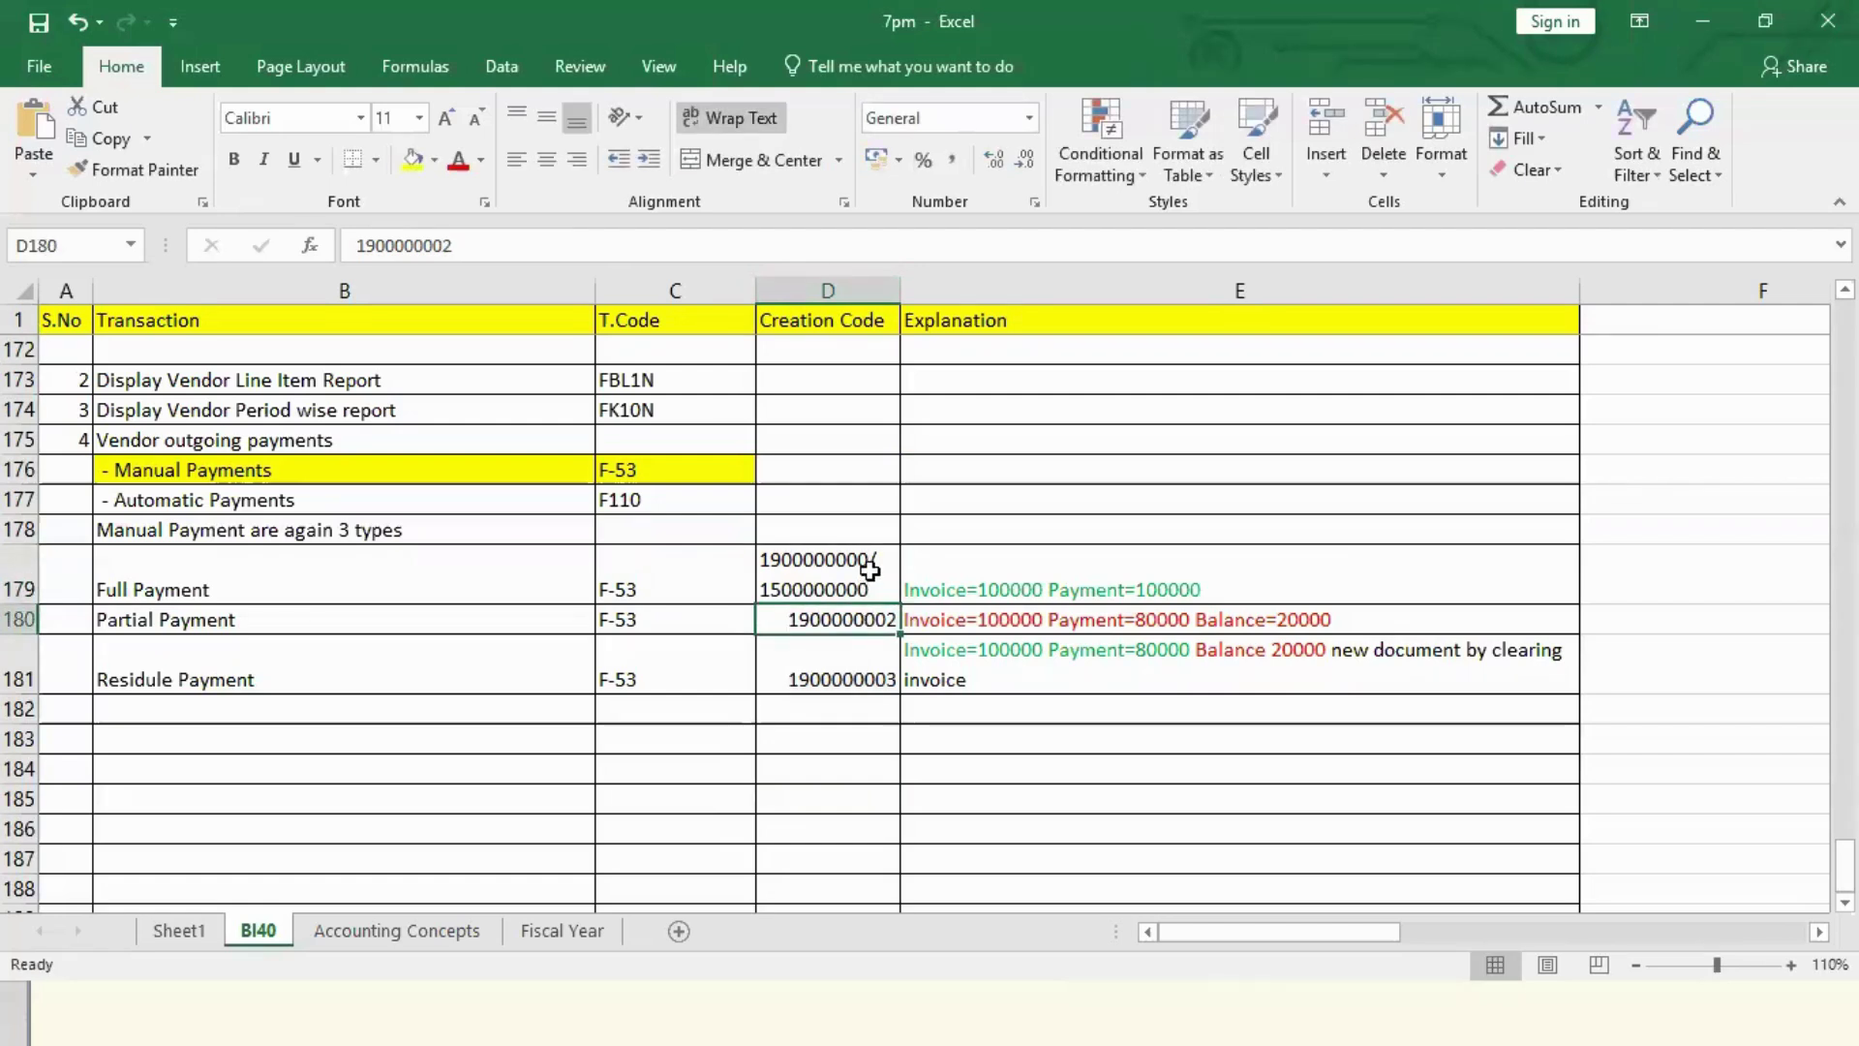
{"action": "left_click", "coordinate": [862, 578]}
{"action": "left_click", "coordinate": [944, 565]}
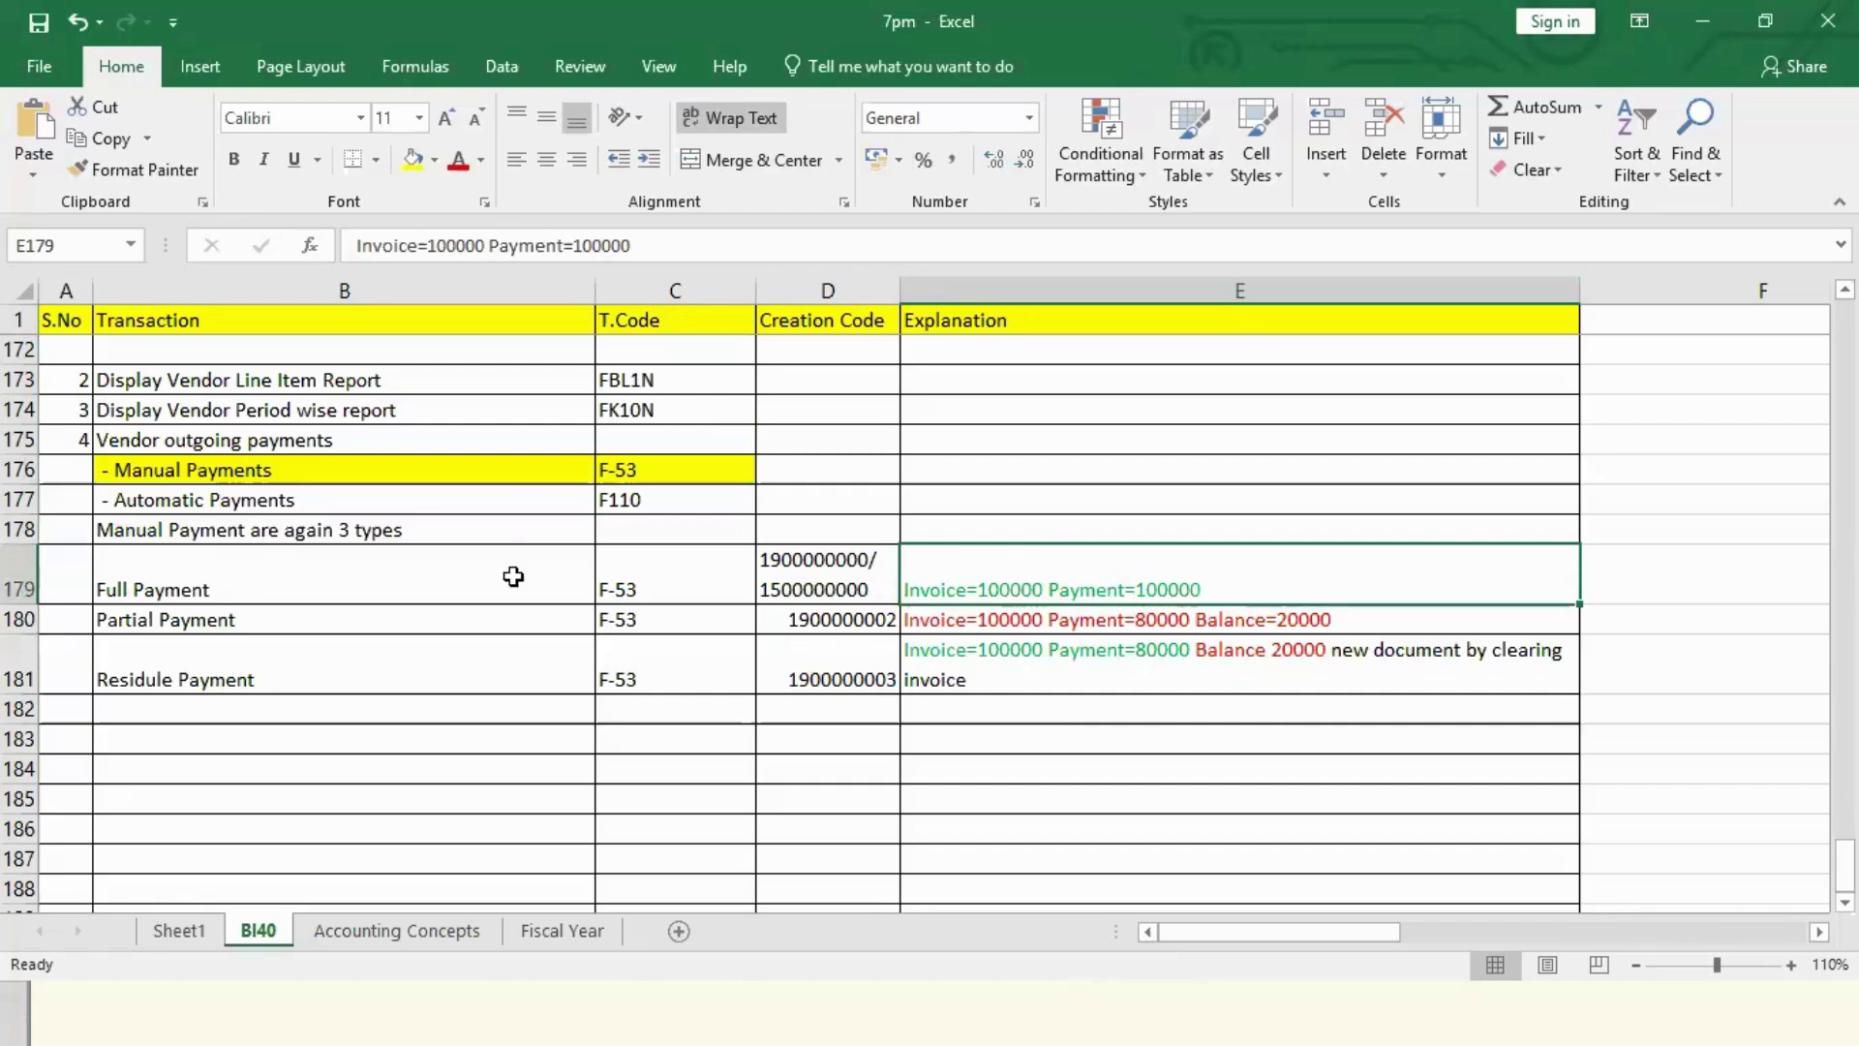
{"action": "left_click_drag", "start_coordinate": [513, 576], "coordinate": [805, 573]}
{"action": "left_click", "coordinate": [799, 647]}
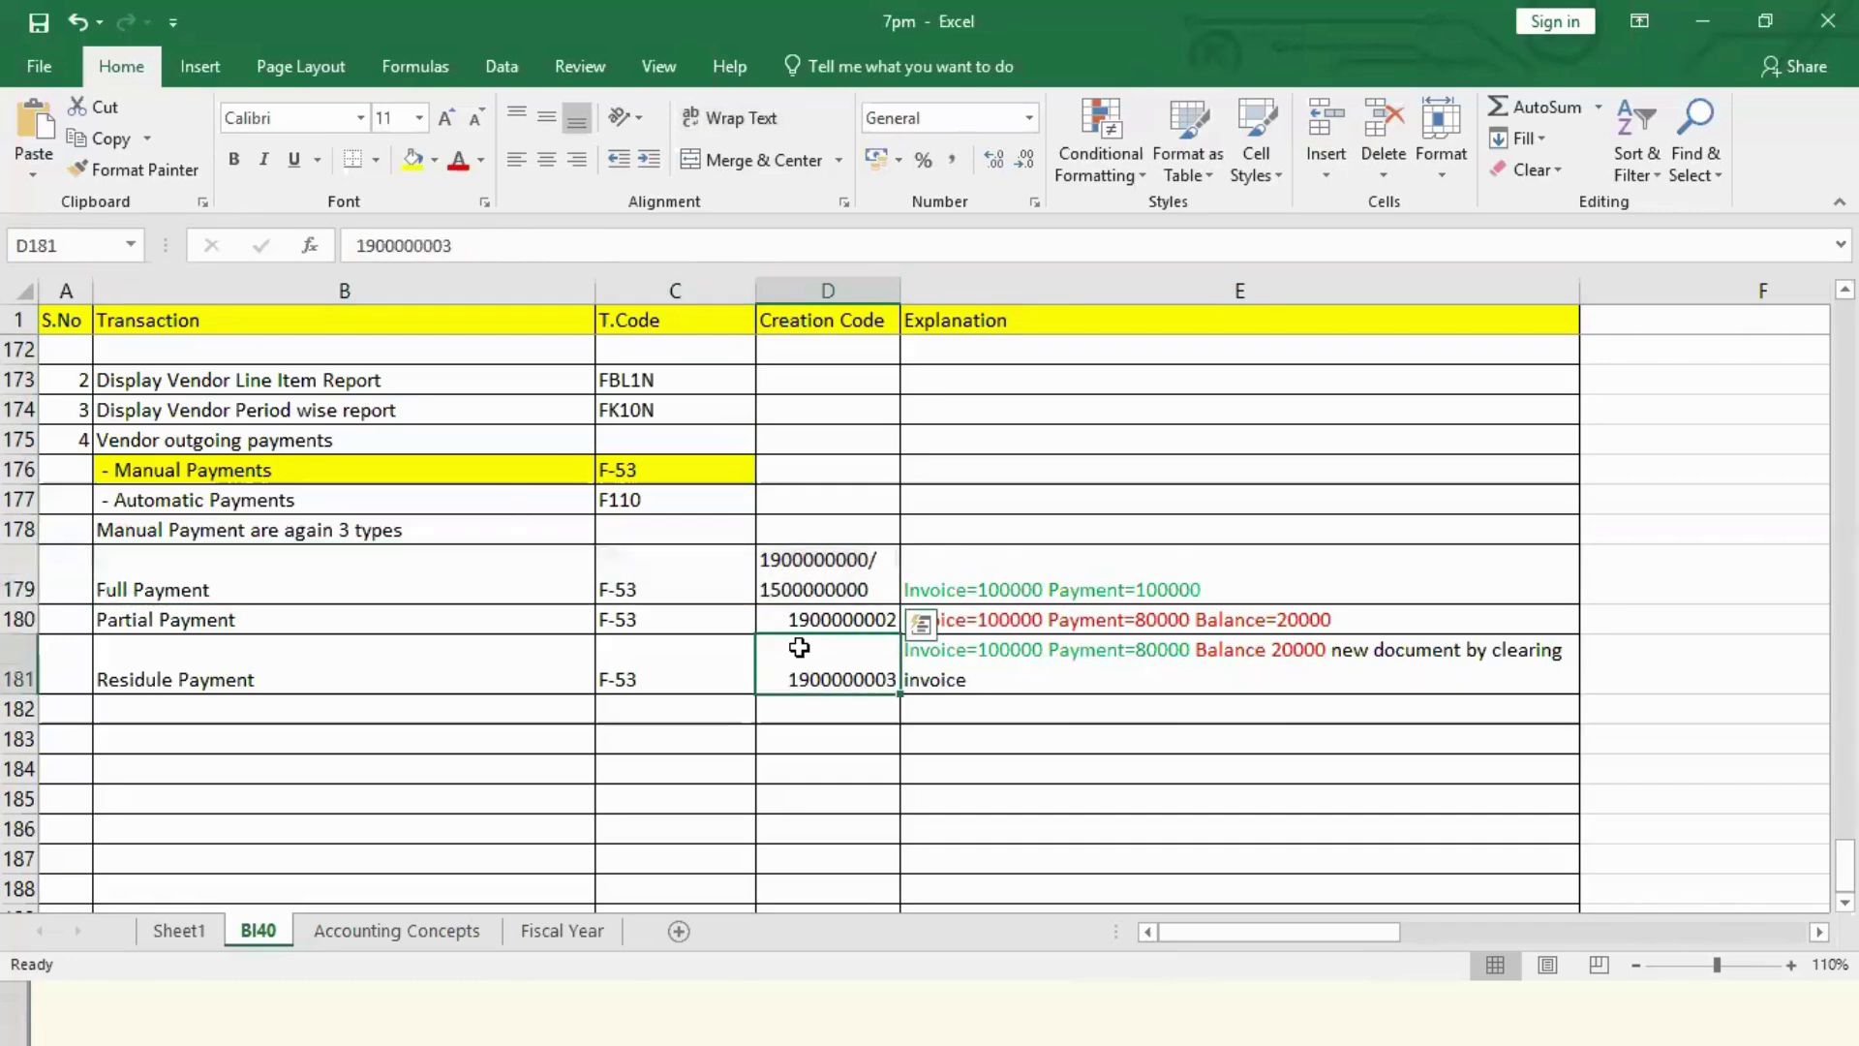
{"action": "left_click_drag", "start_coordinate": [553, 574], "coordinate": [829, 581]}
{"action": "left_click", "coordinate": [875, 679]}
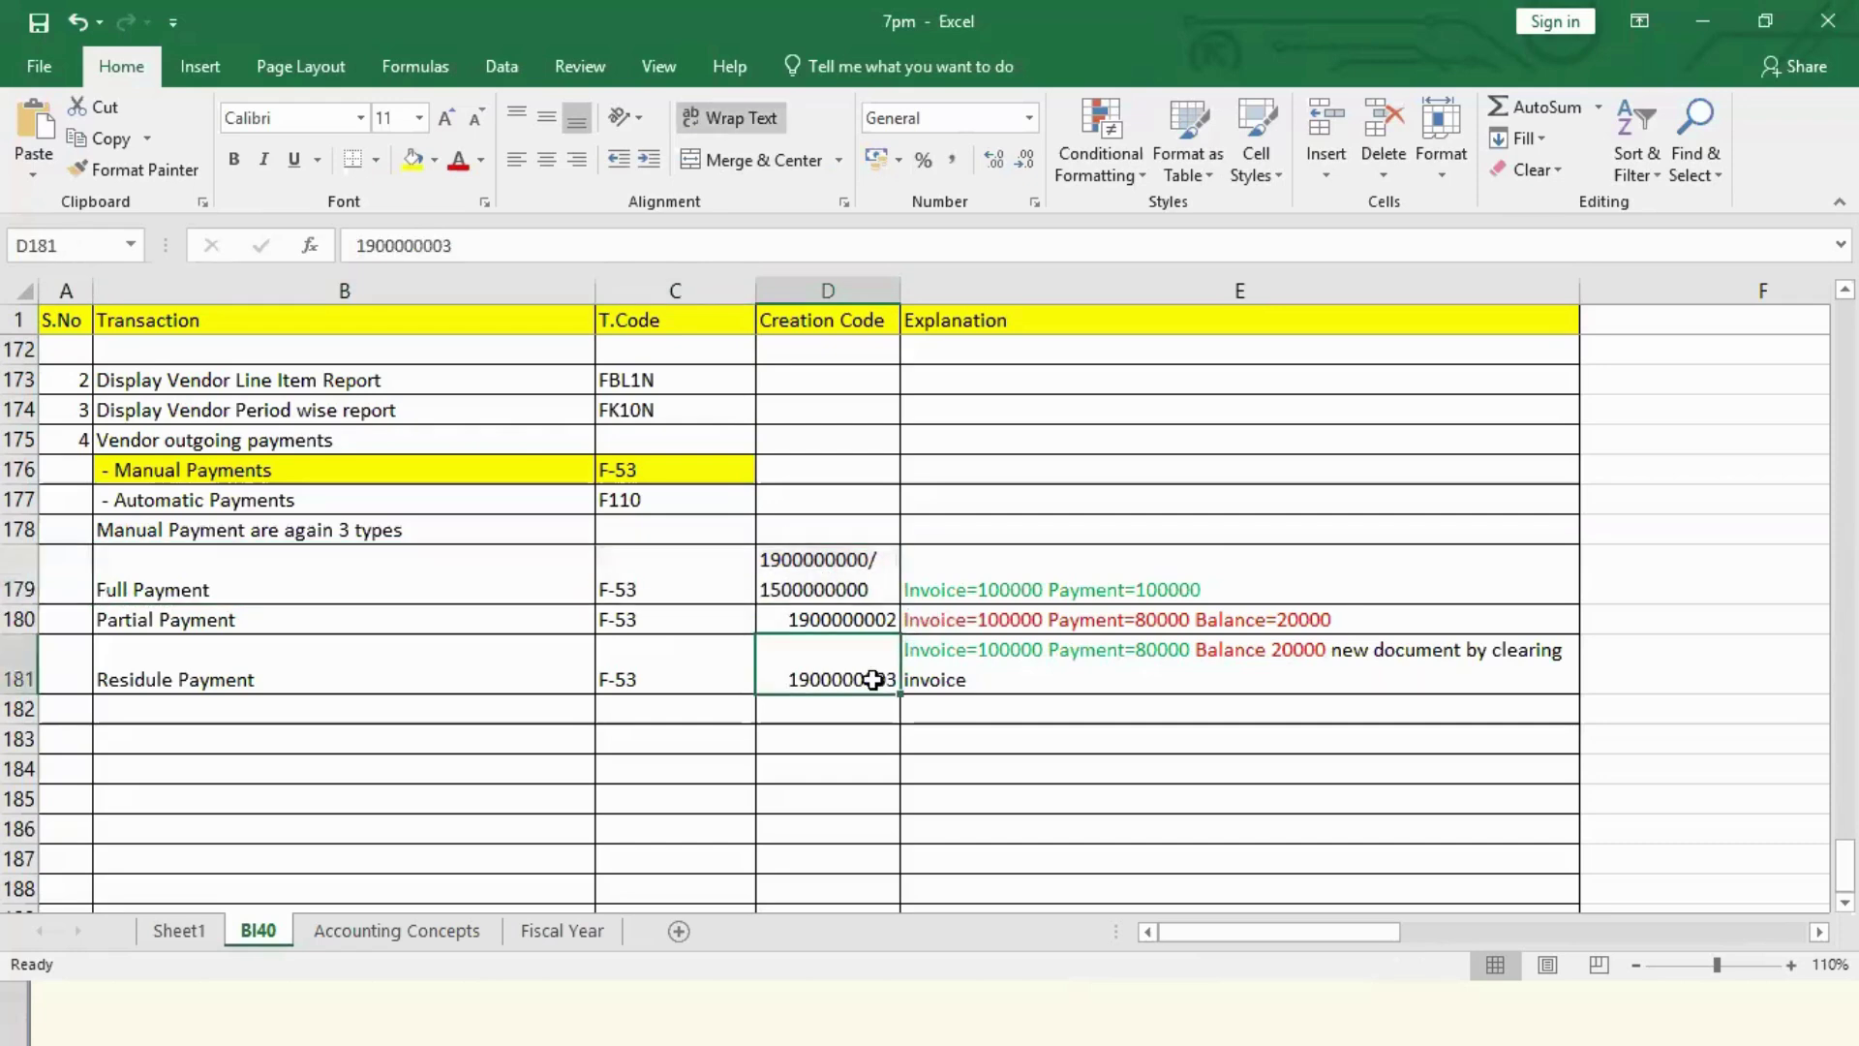
{"action": "key", "text": "alt+Tab"}
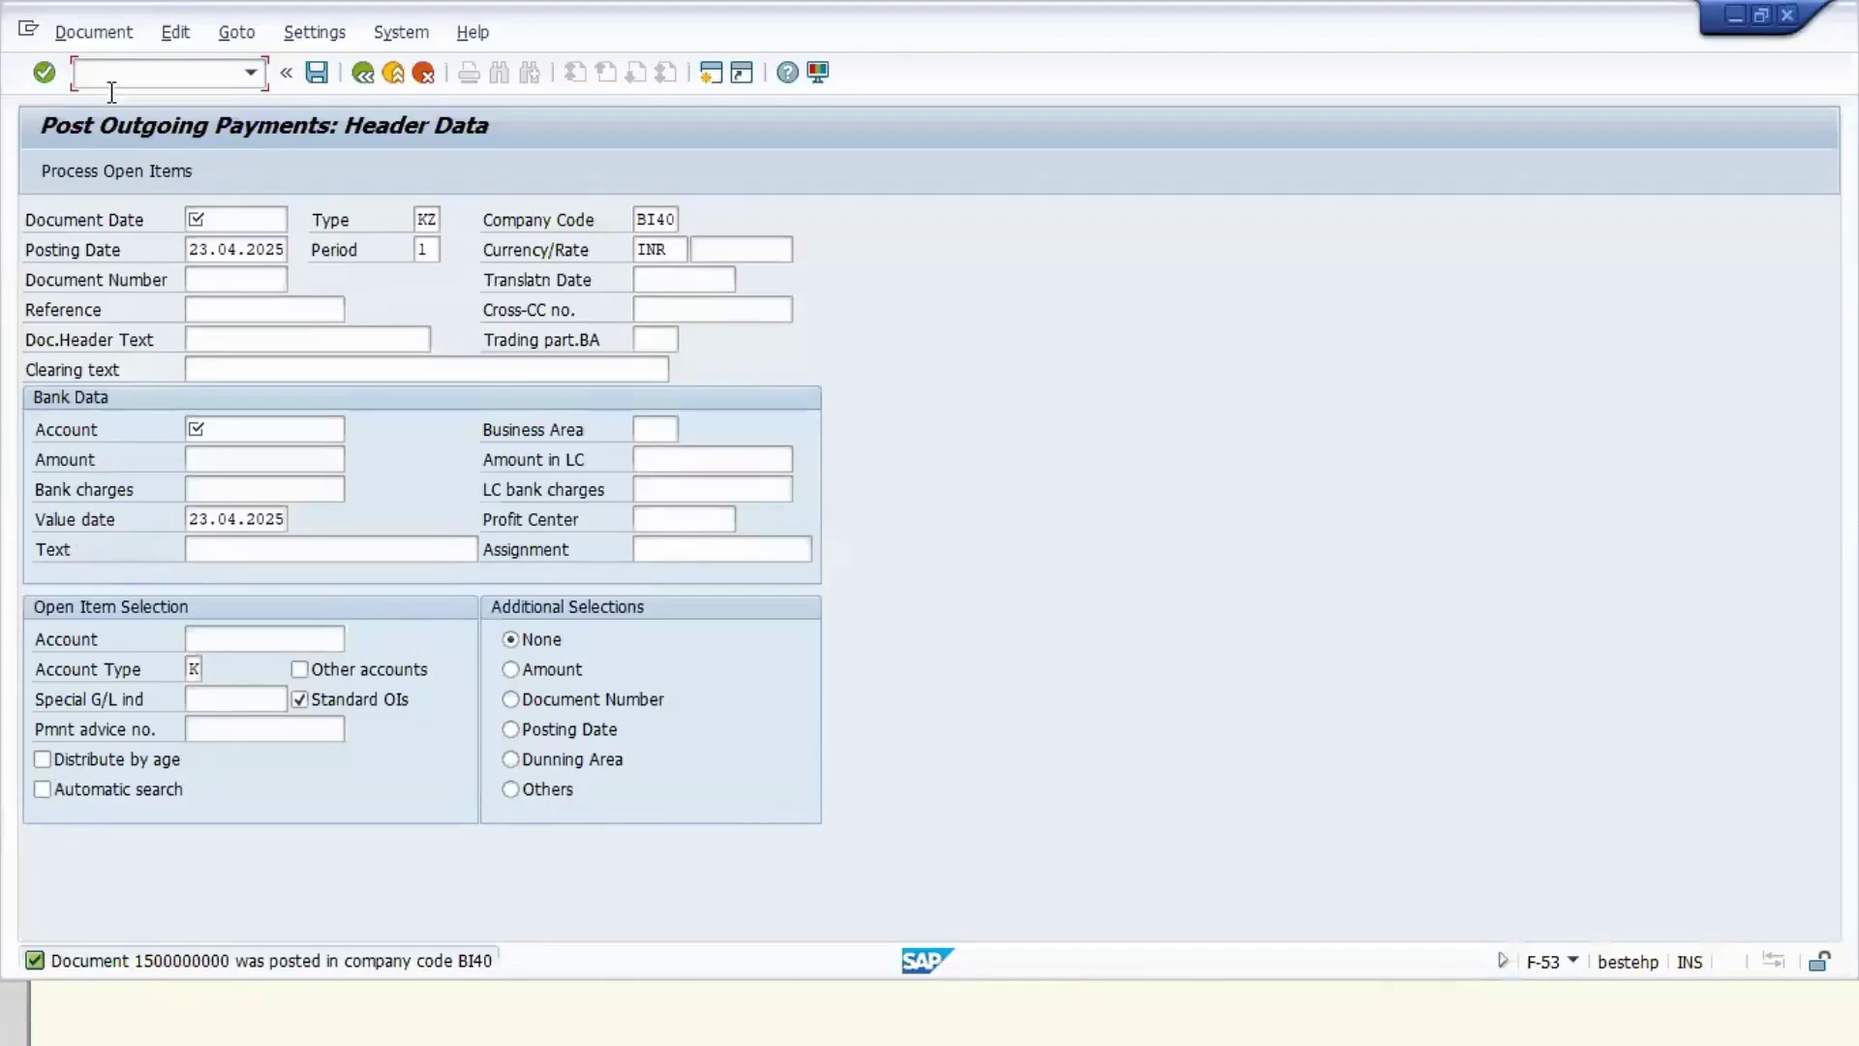
{"action": "left_click", "coordinate": [96, 35]}
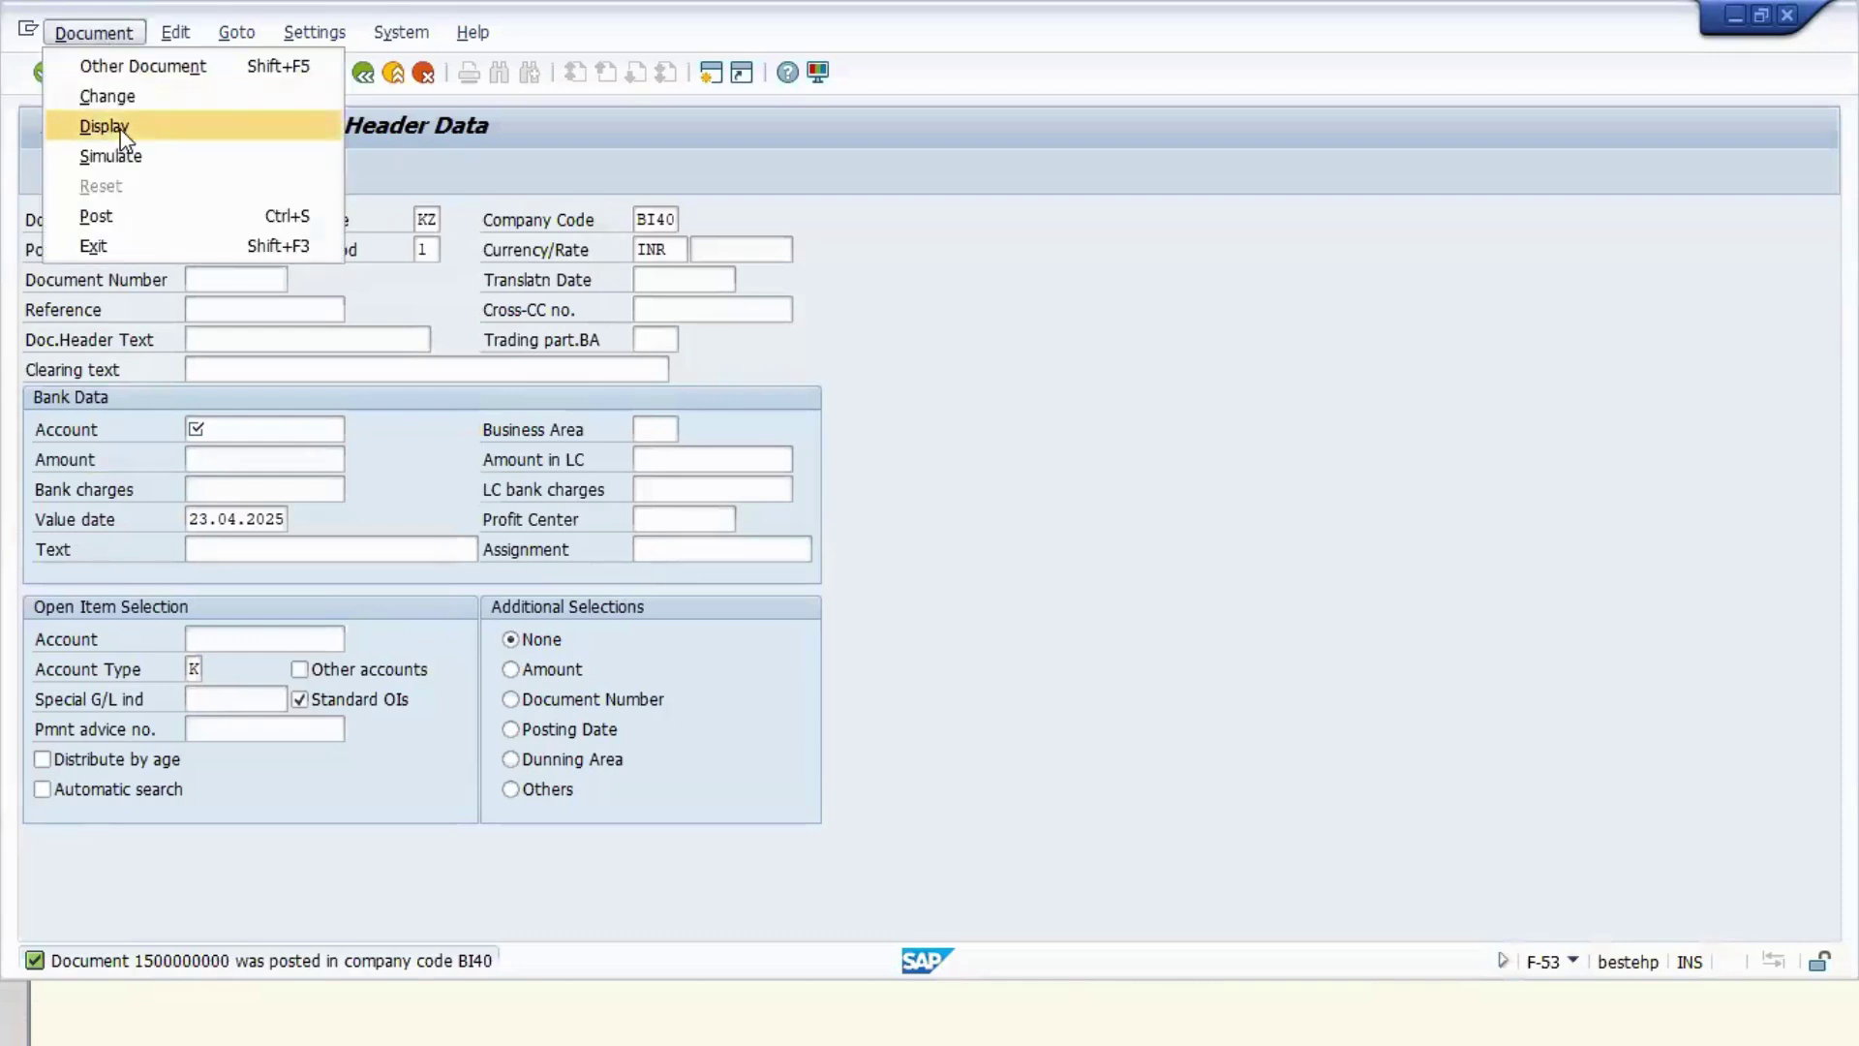
{"action": "left_click", "coordinate": [104, 125]}
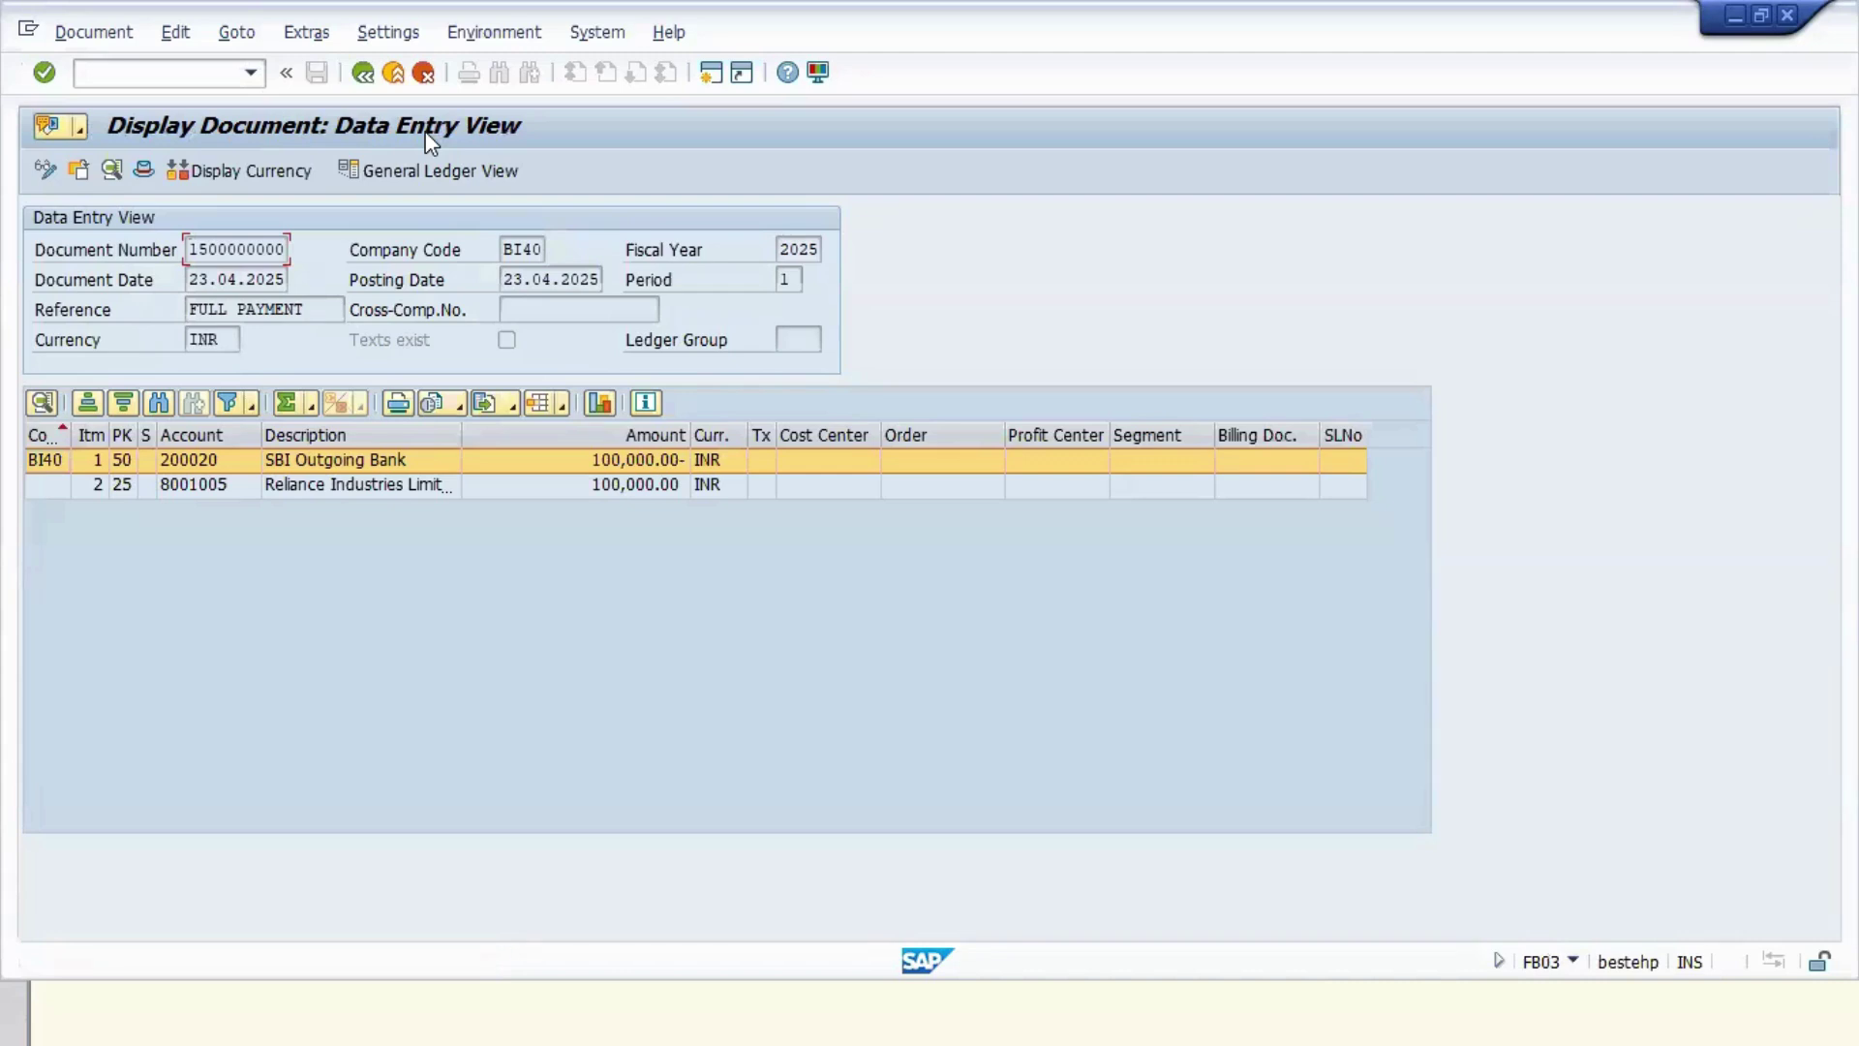
{"action": "key", "text": "alt+n"}
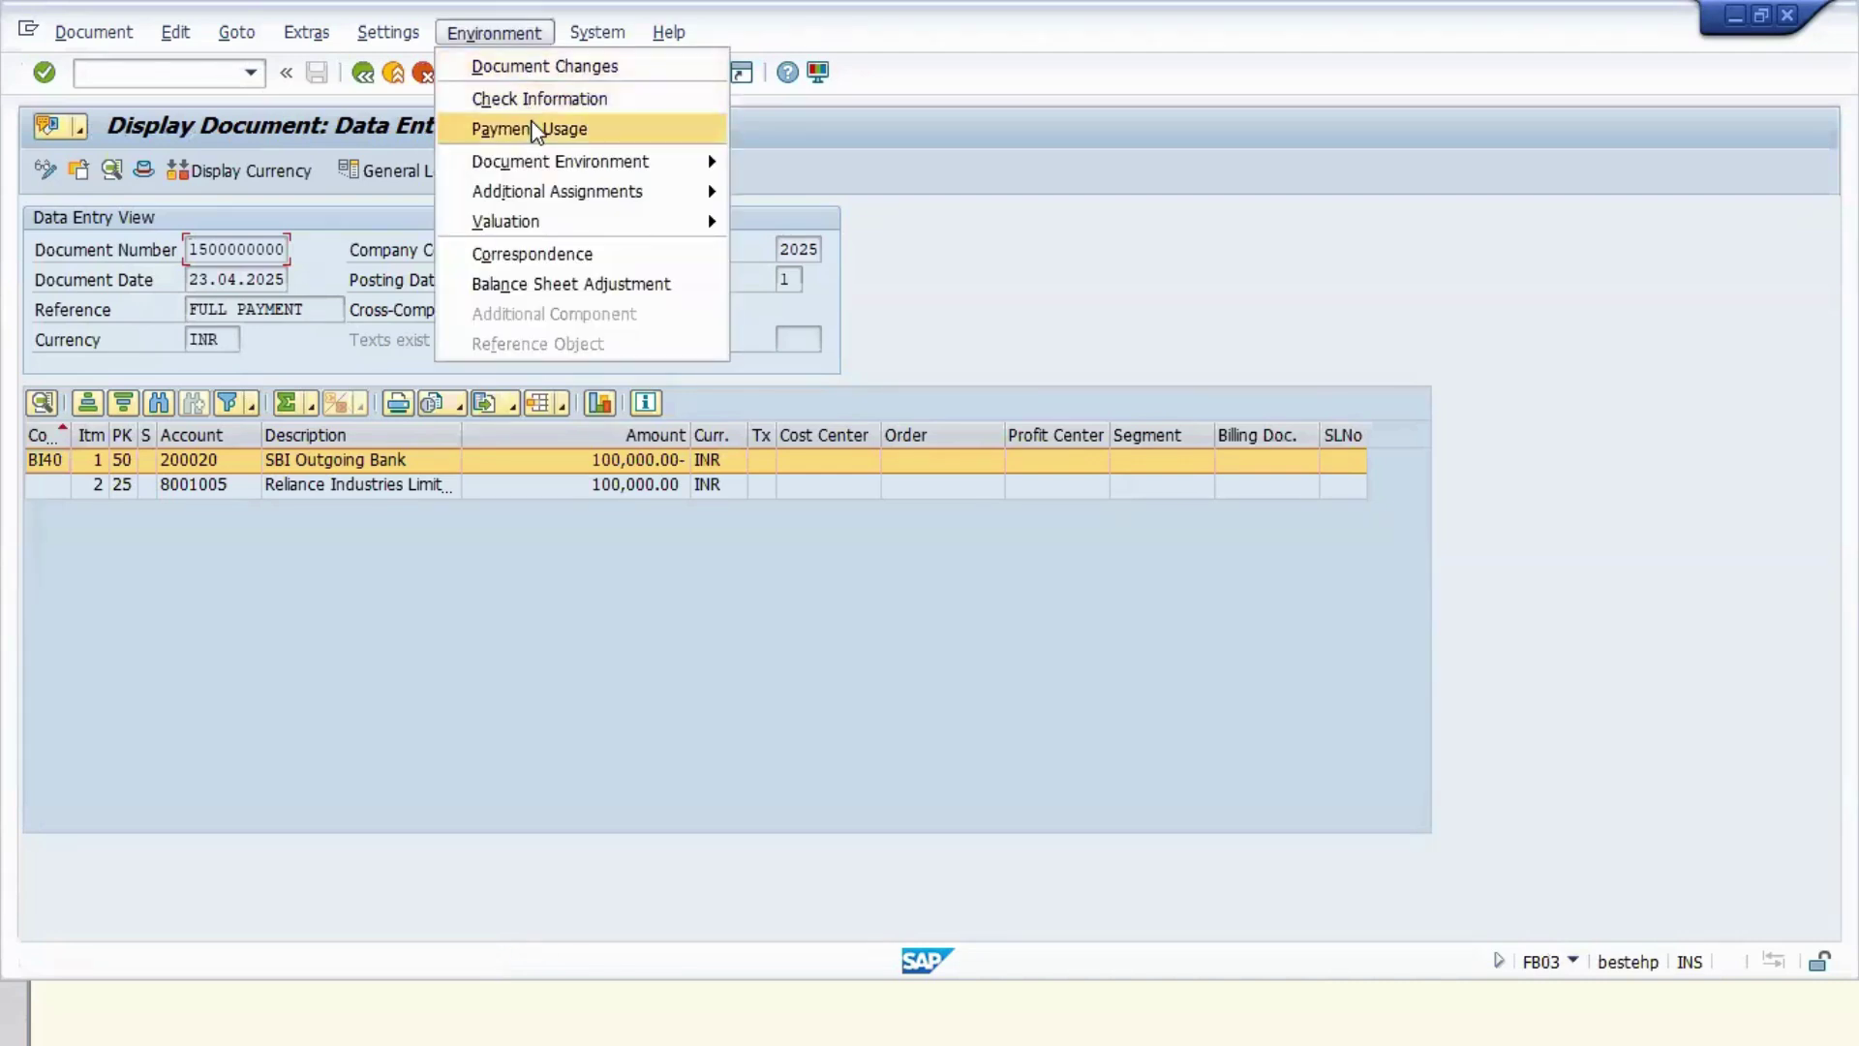
{"action": "left_click", "coordinate": [533, 129]}
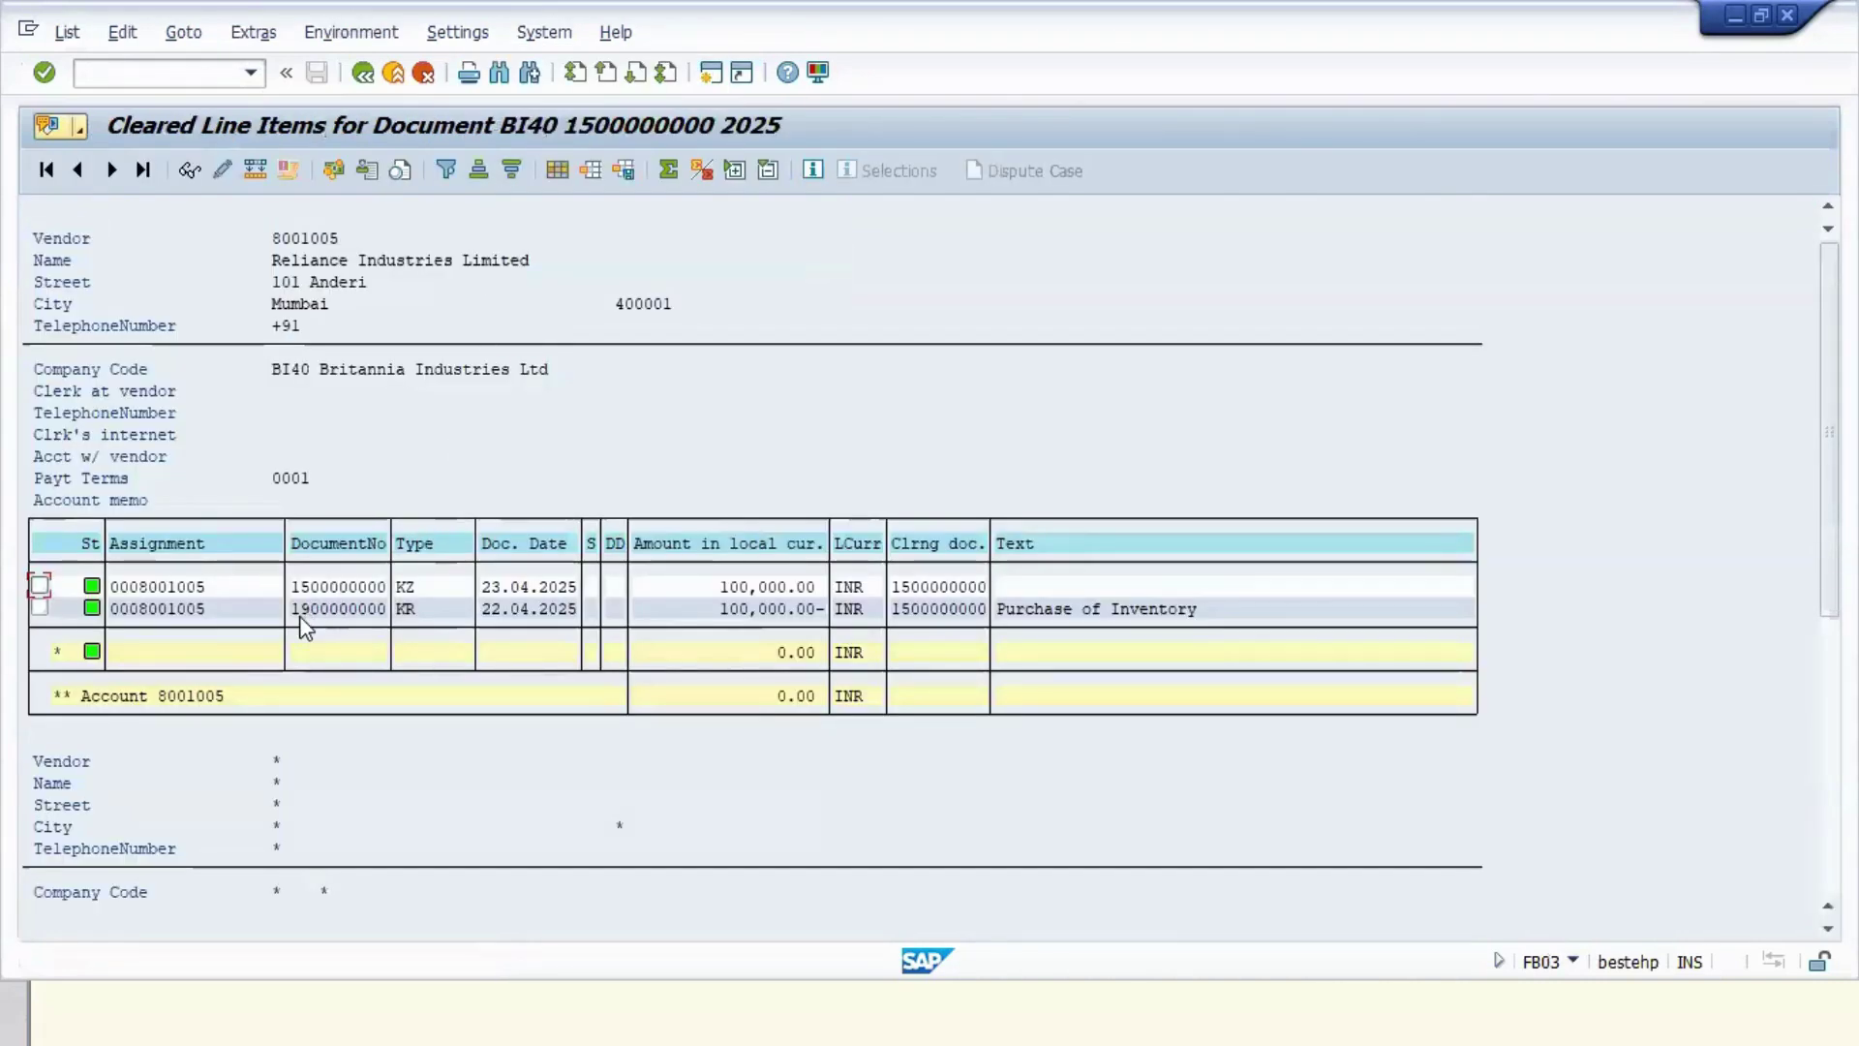
{"action": "left_click_drag", "start_coordinate": [294, 610], "coordinate": [418, 600]}
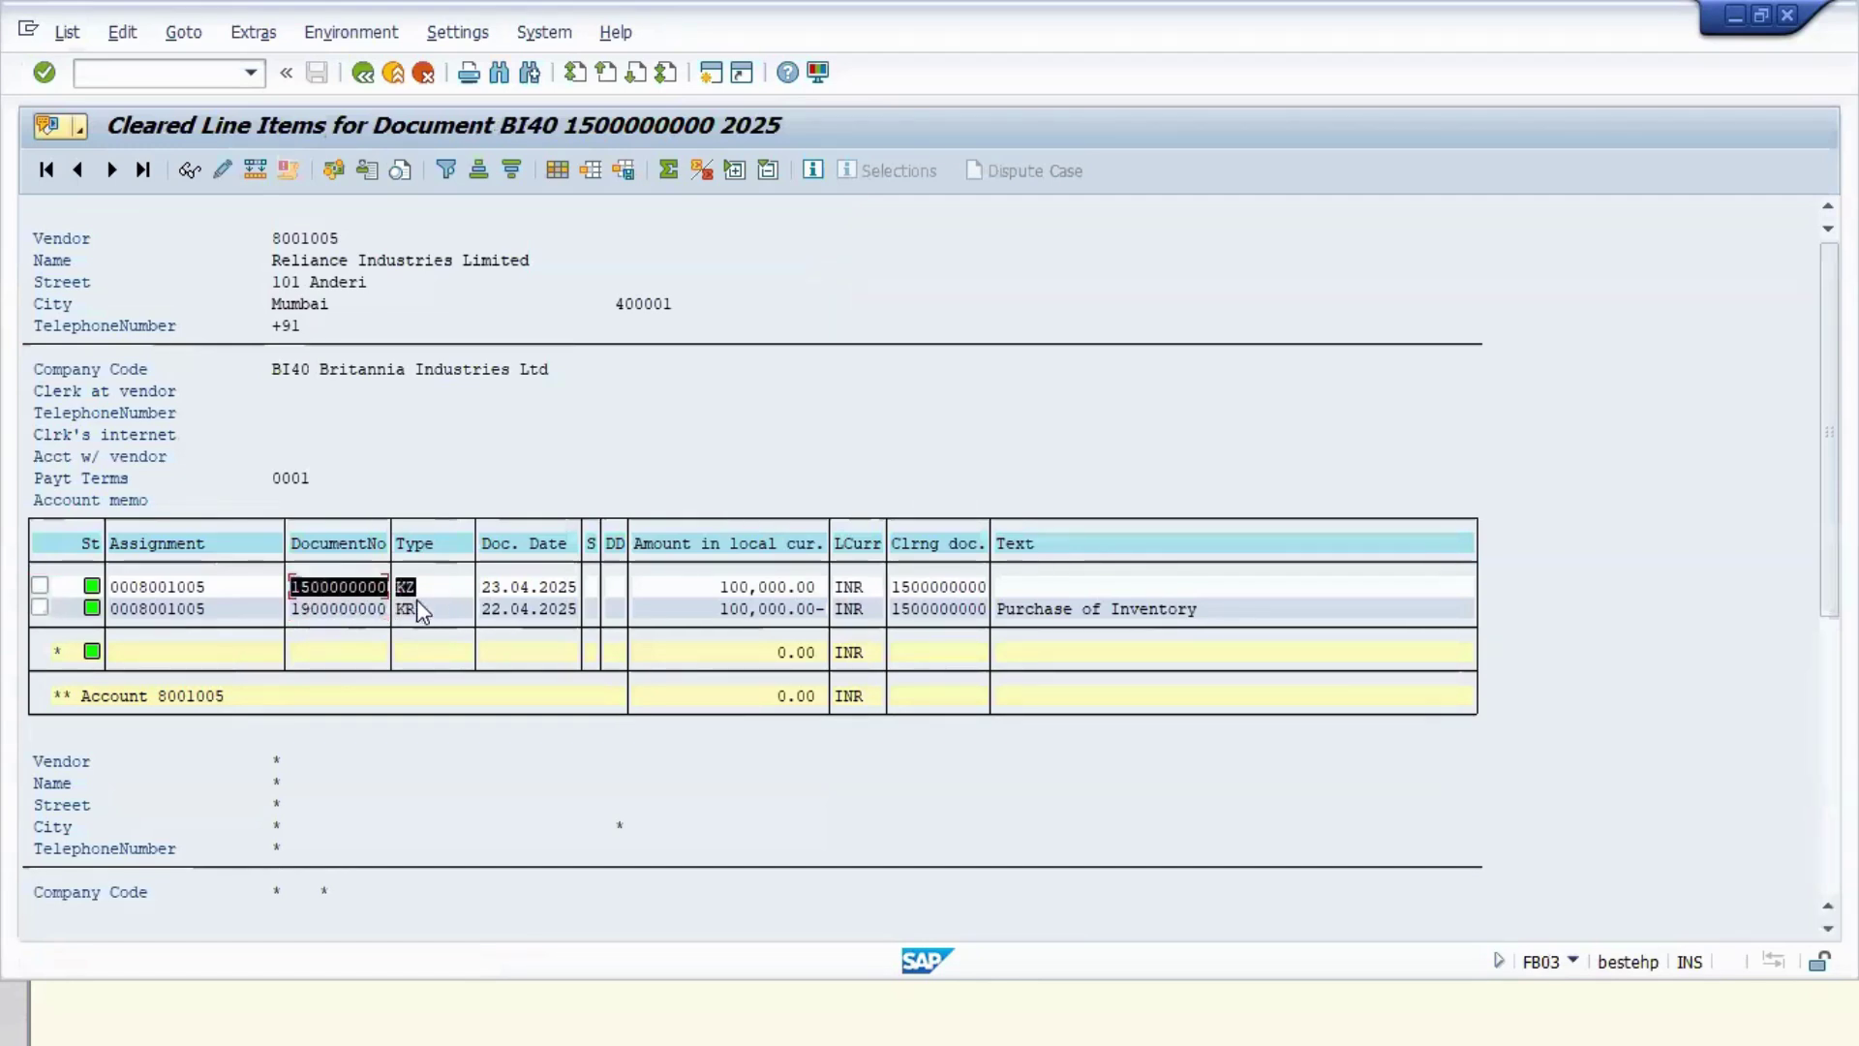
{"action": "left_click", "coordinate": [418, 604]}
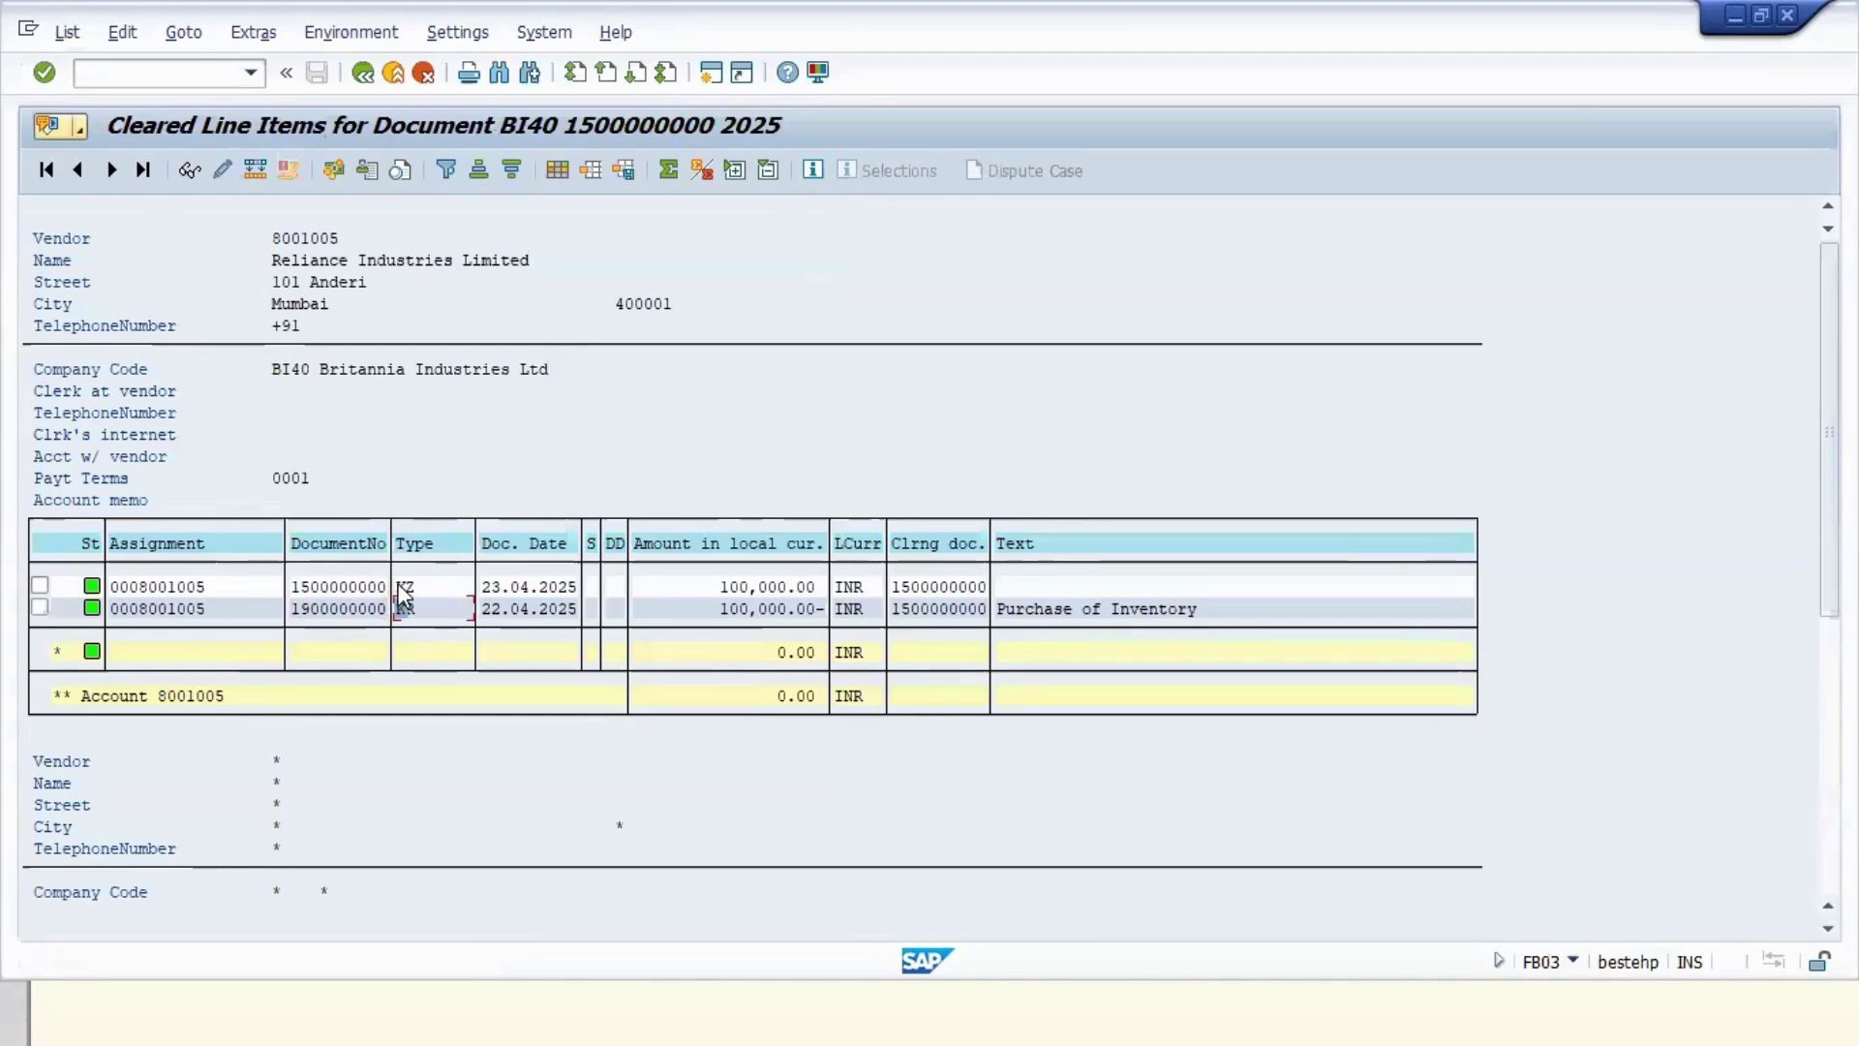
{"action": "left_click", "coordinate": [411, 584]}
{"action": "left_click", "coordinate": [91, 585]}
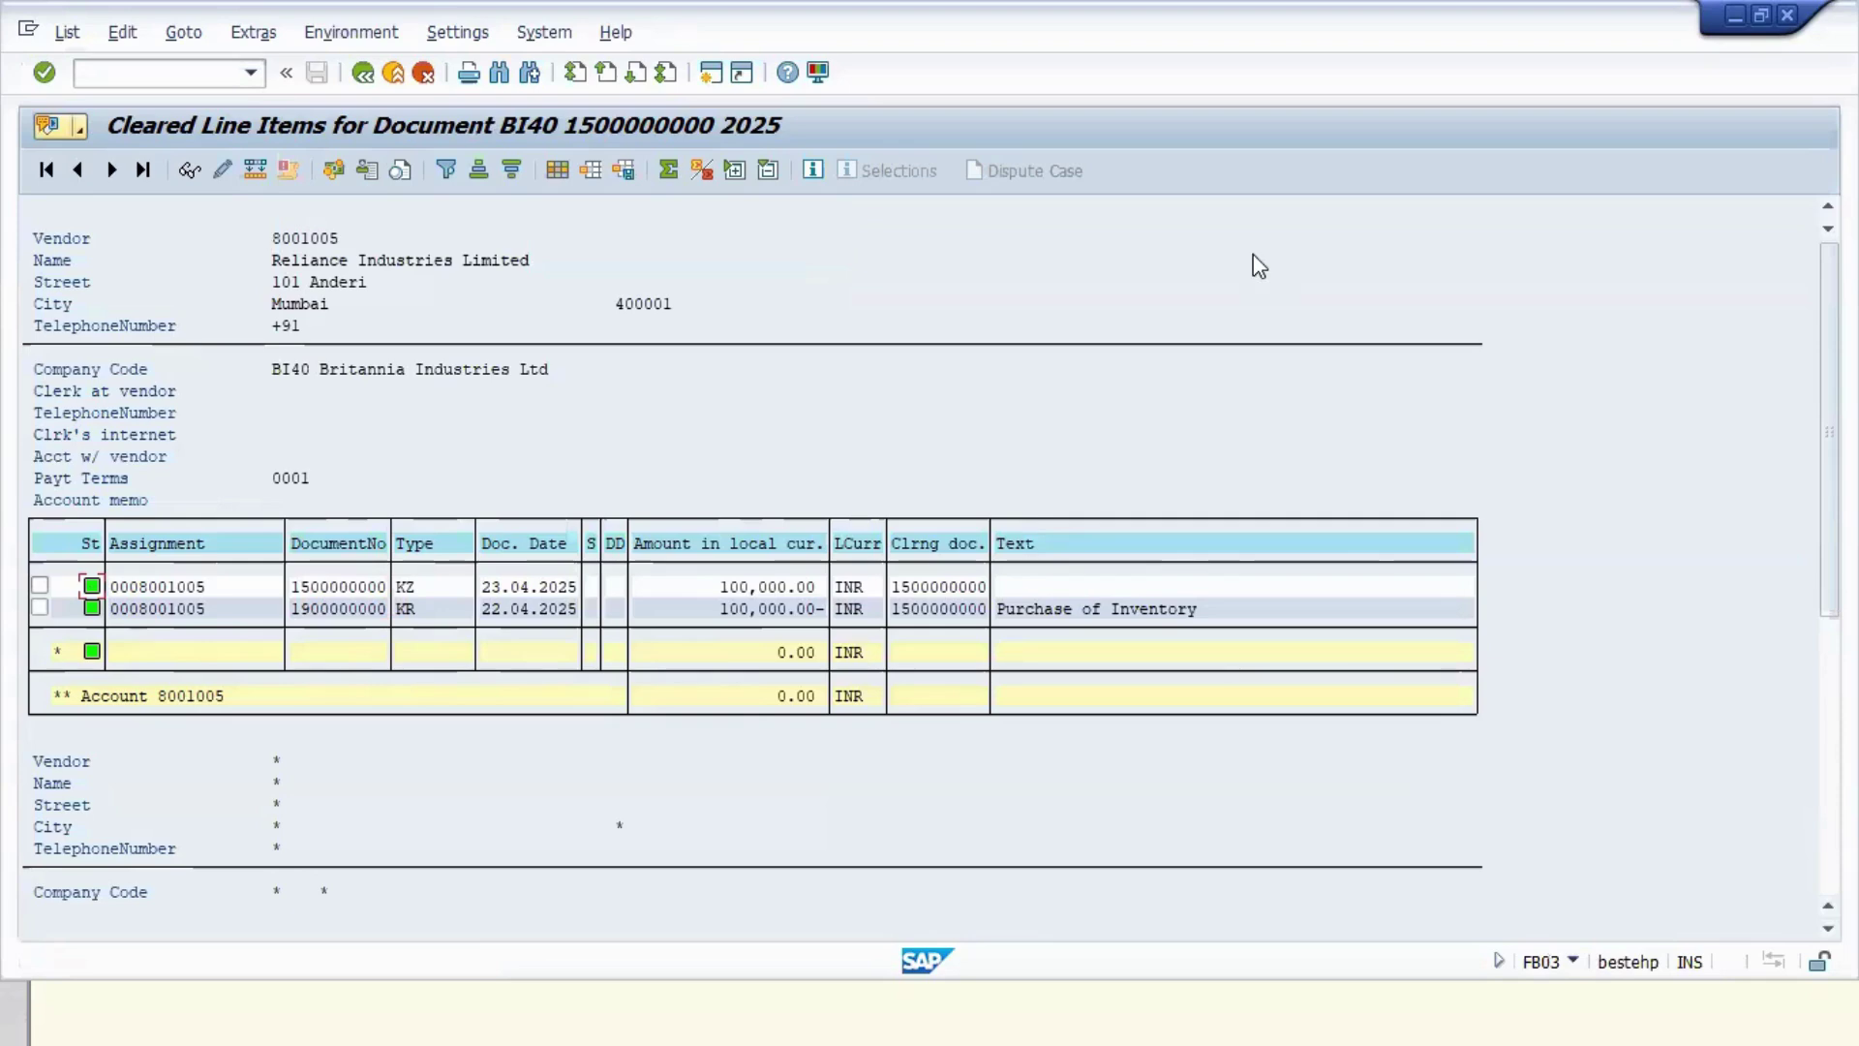
- Close the document display and refresh vendor 8001005's line item list
{"action": "left_click", "coordinate": [1797, 14]}
{"action": "key", "text": "alt+Tab"}
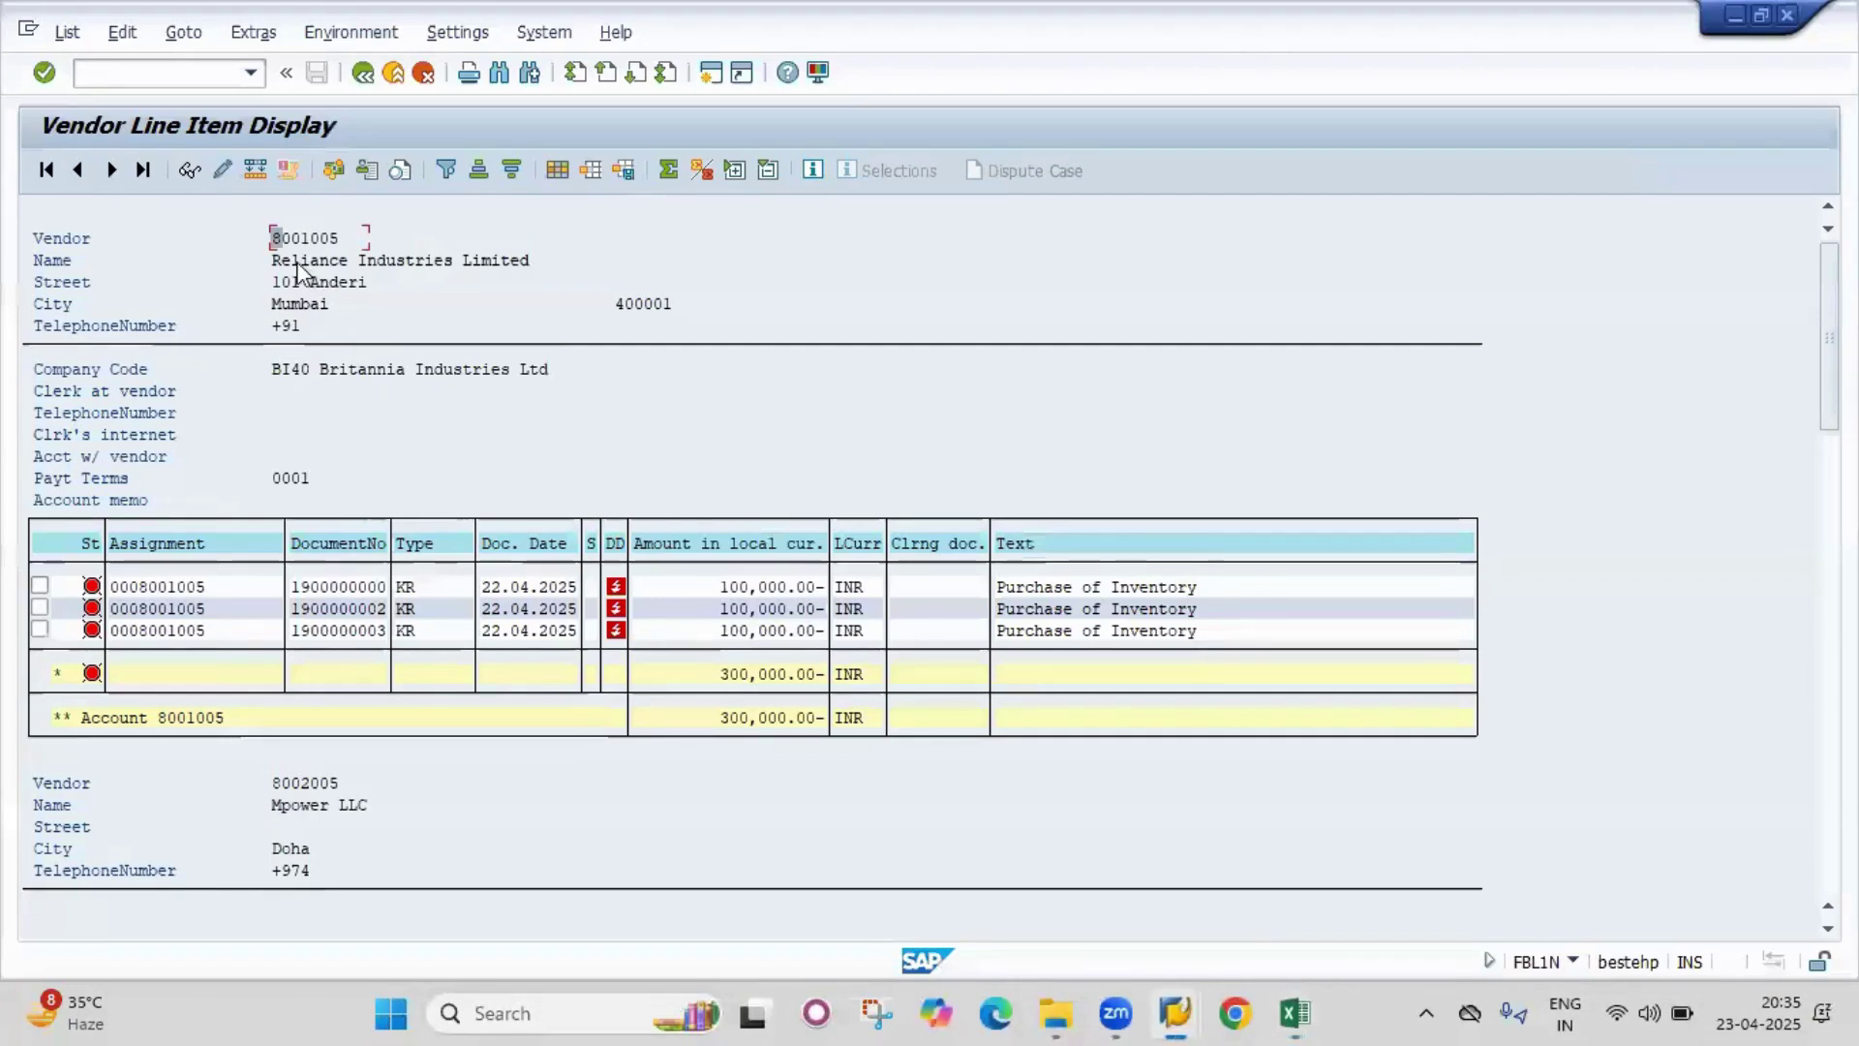
{"action": "left_click_drag", "start_coordinate": [290, 581], "coordinate": [390, 639]}
{"action": "key", "text": "ctrl+c"}
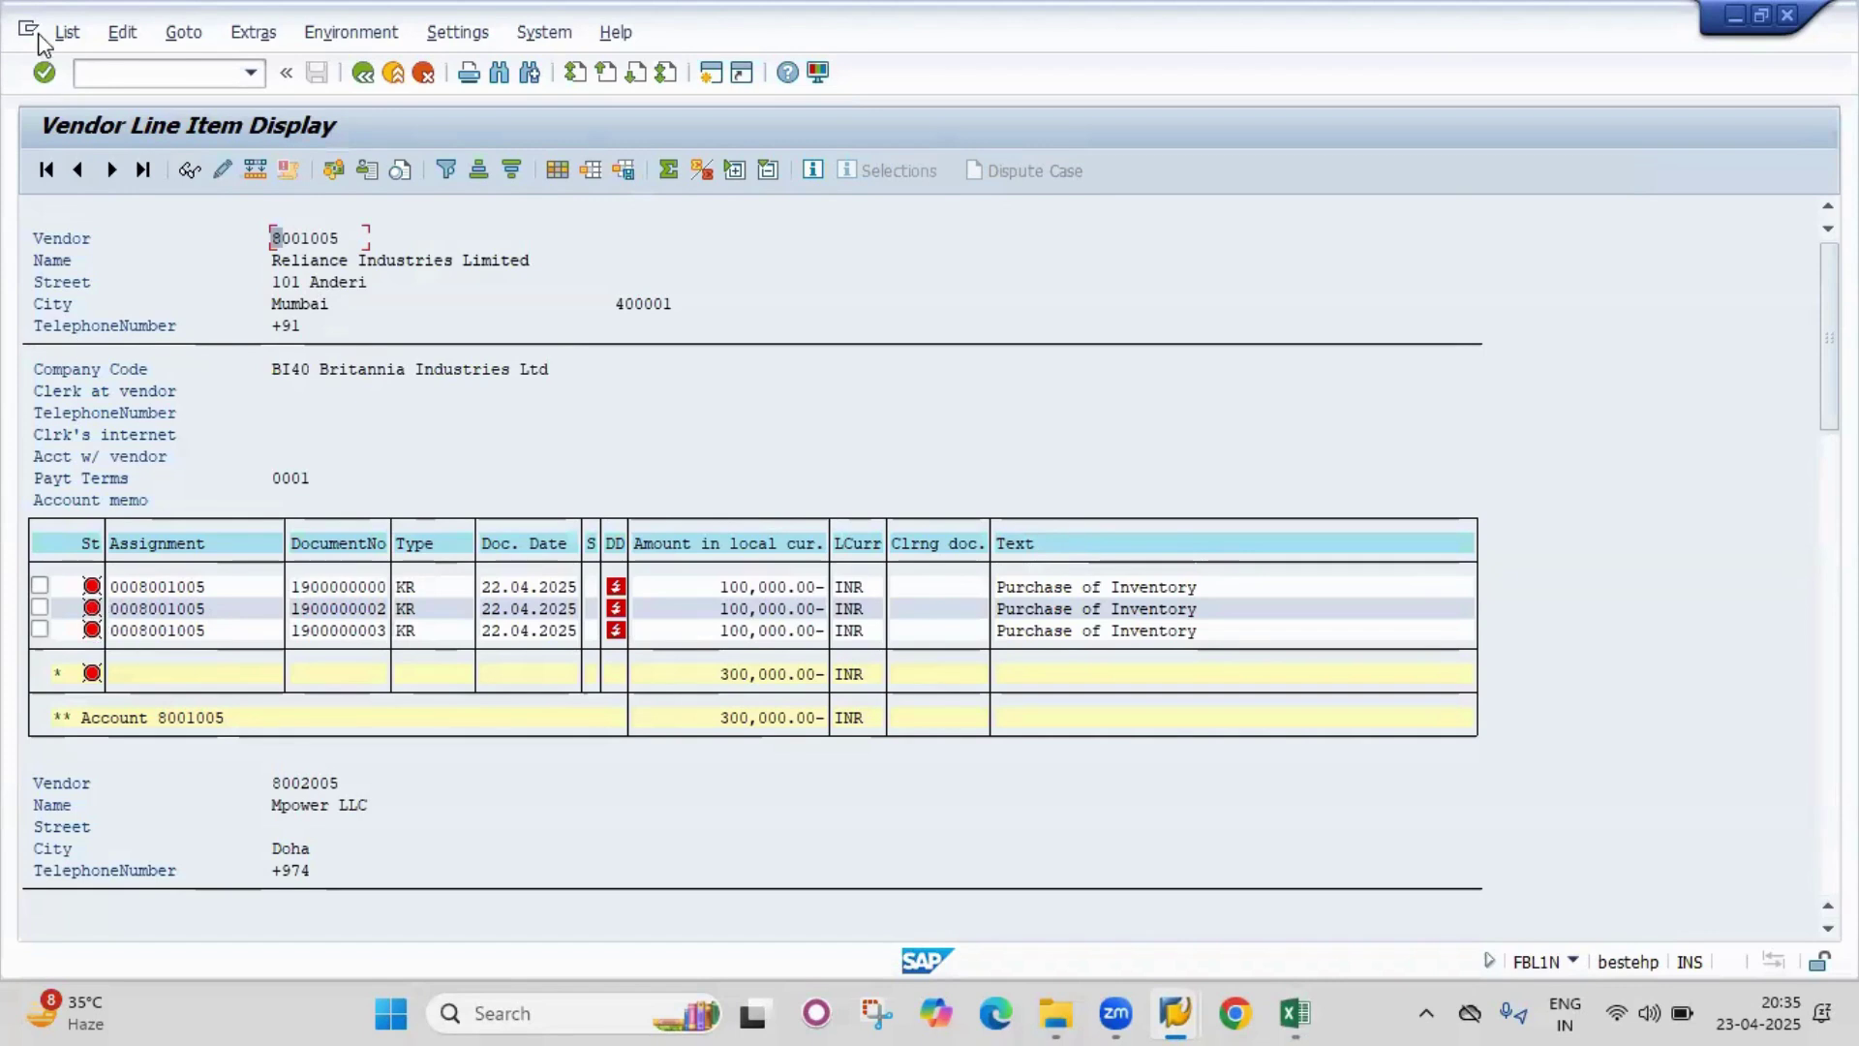
{"action": "left_click", "coordinate": [65, 32]}
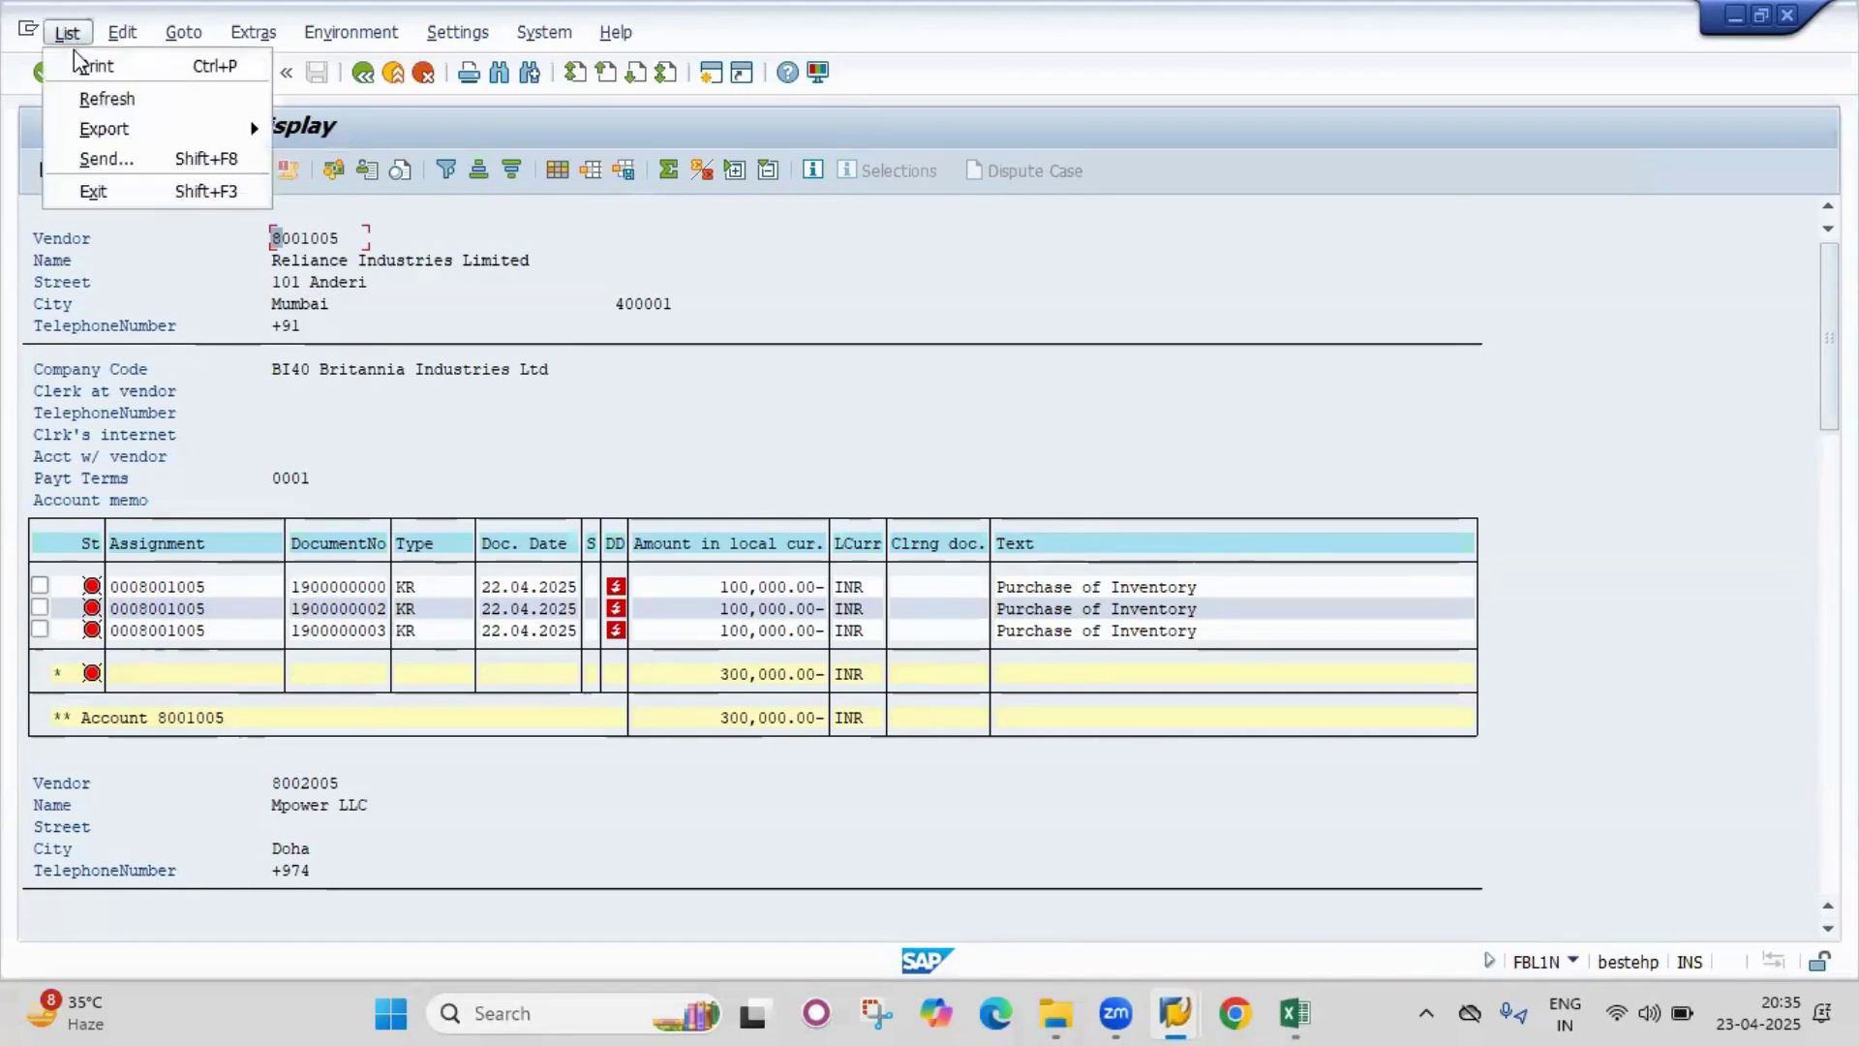
{"action": "left_click", "coordinate": [92, 101]}
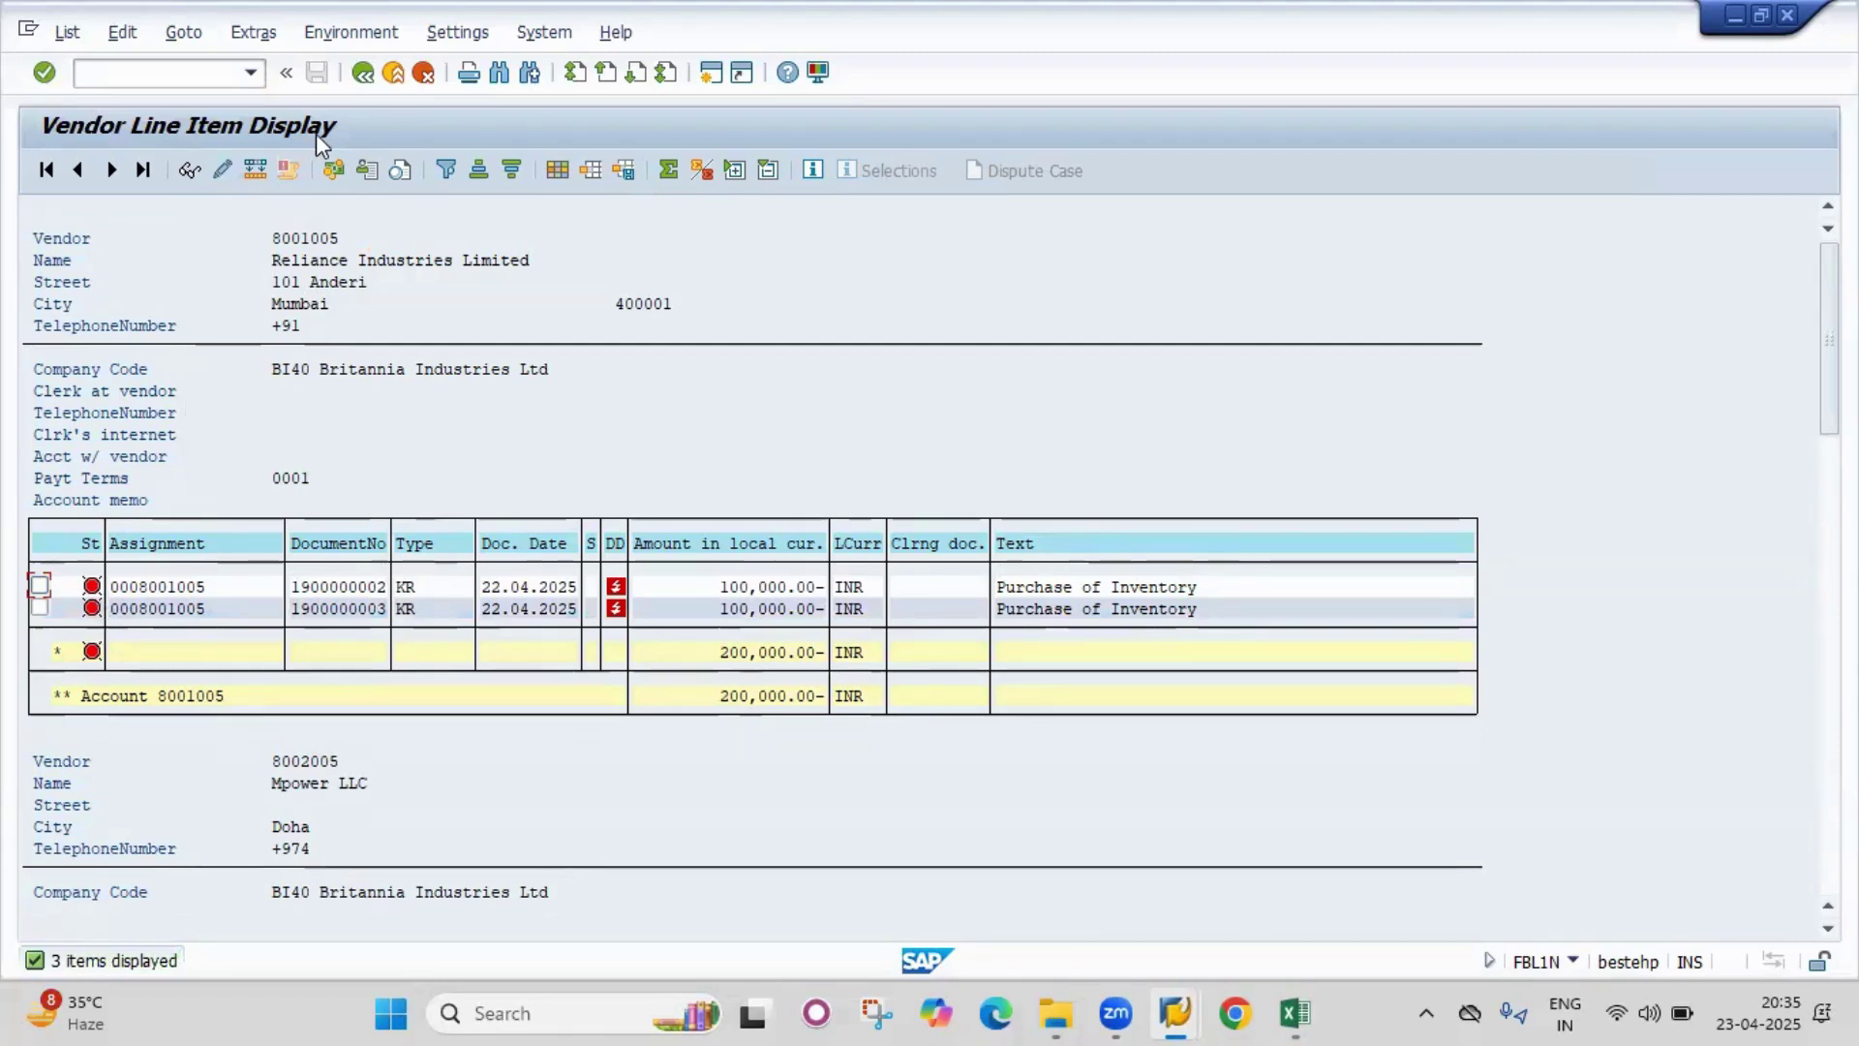
{"action": "key", "text": "F3"}
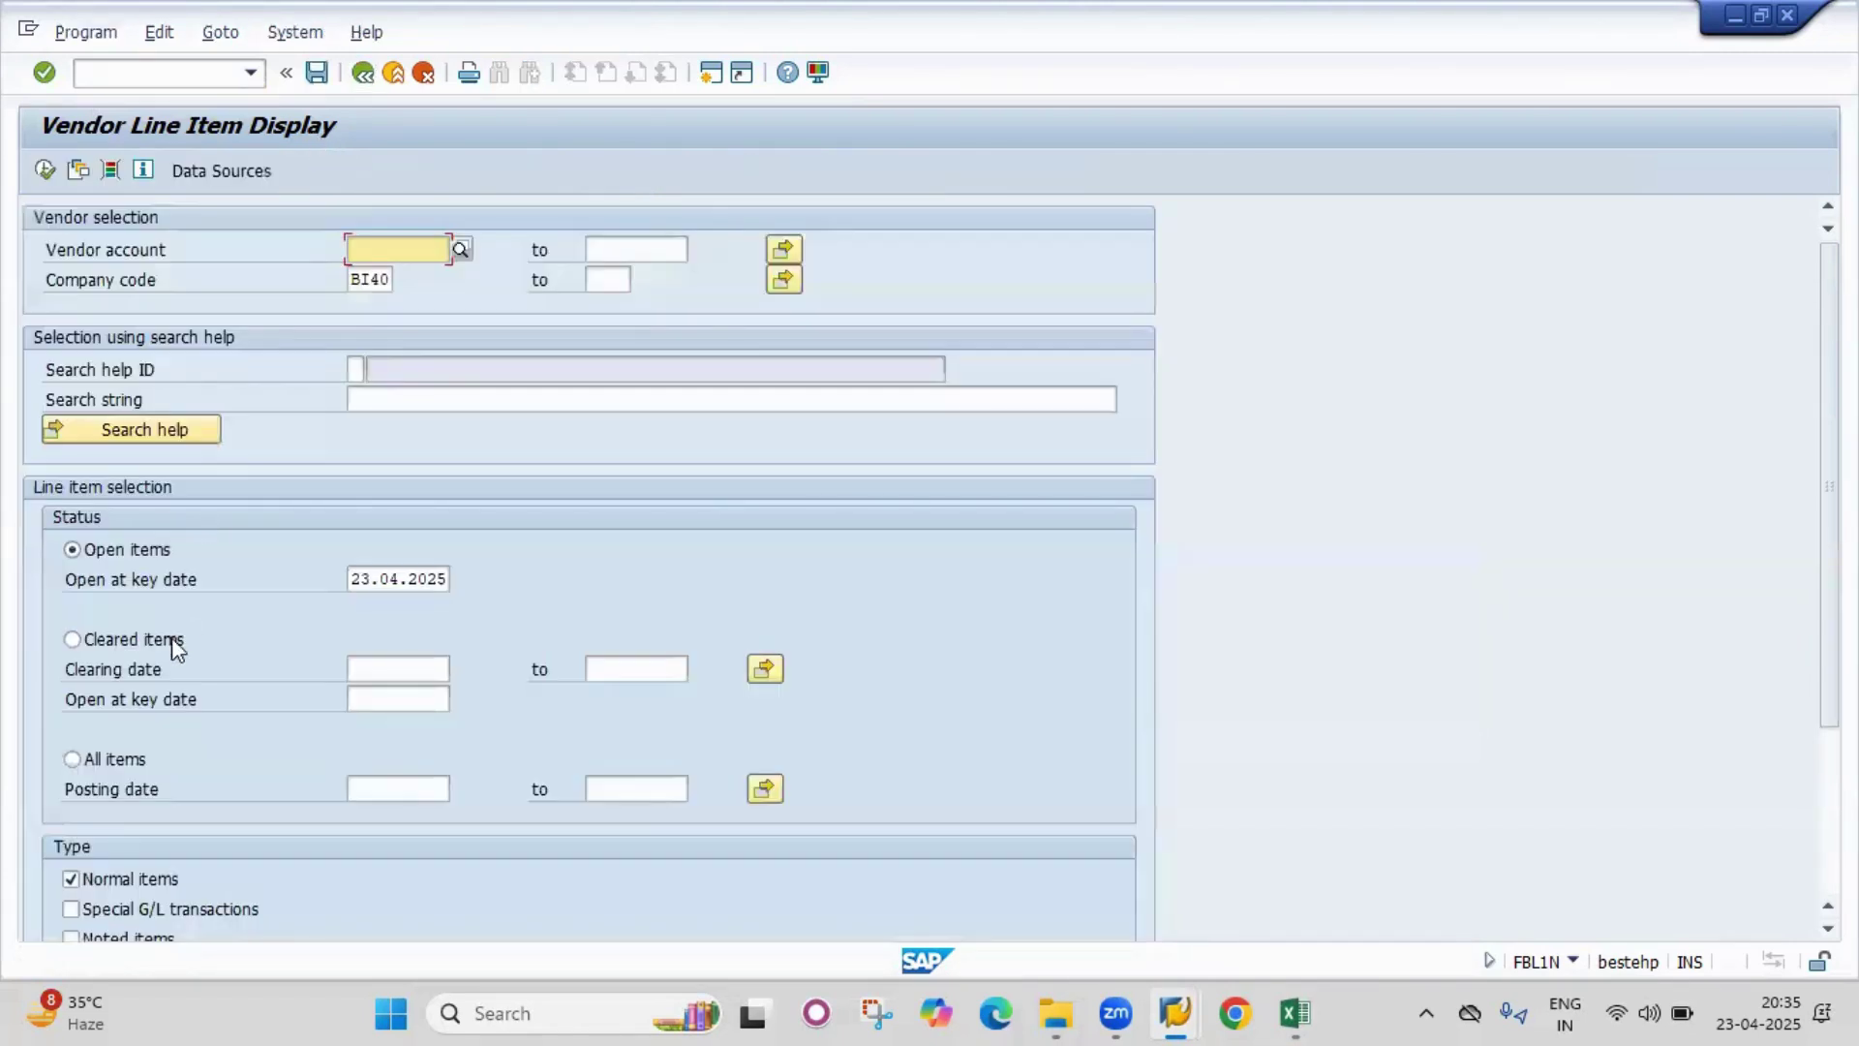
{"action": "left_click", "coordinate": [78, 641]}
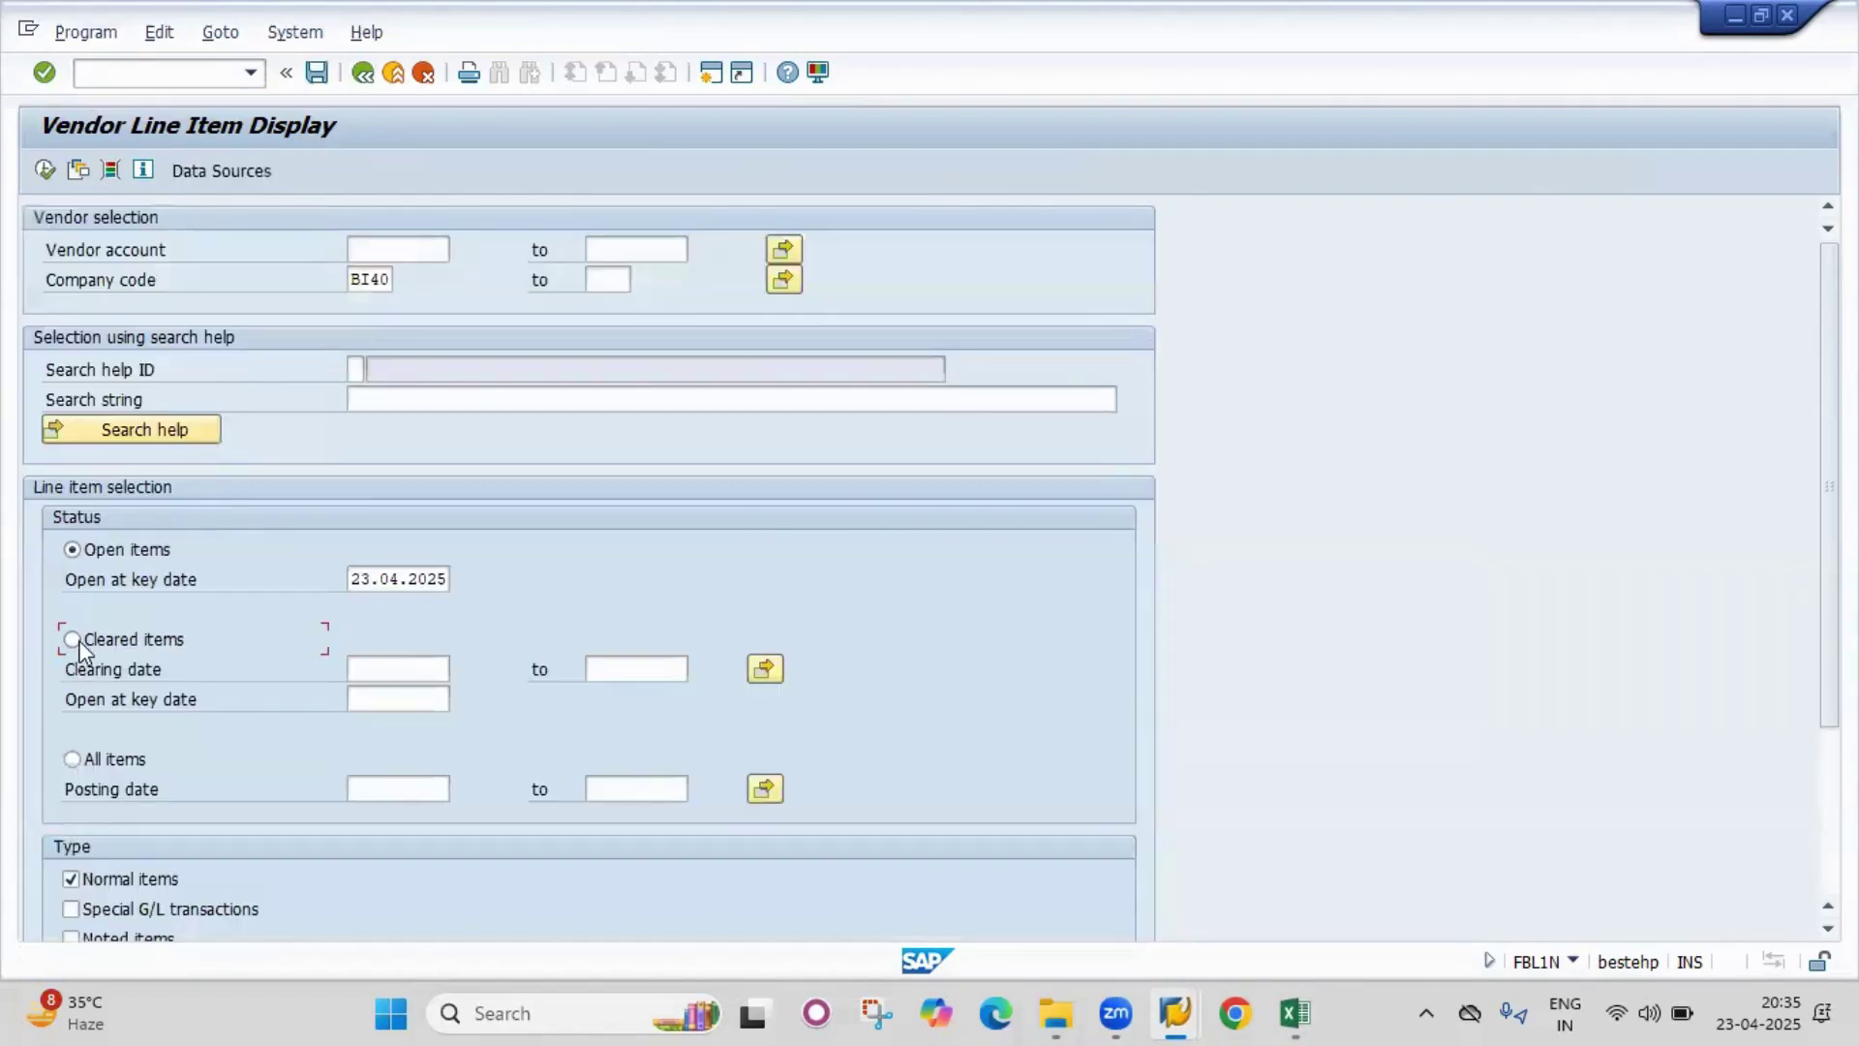
{"action": "left_click", "coordinate": [44, 171]}
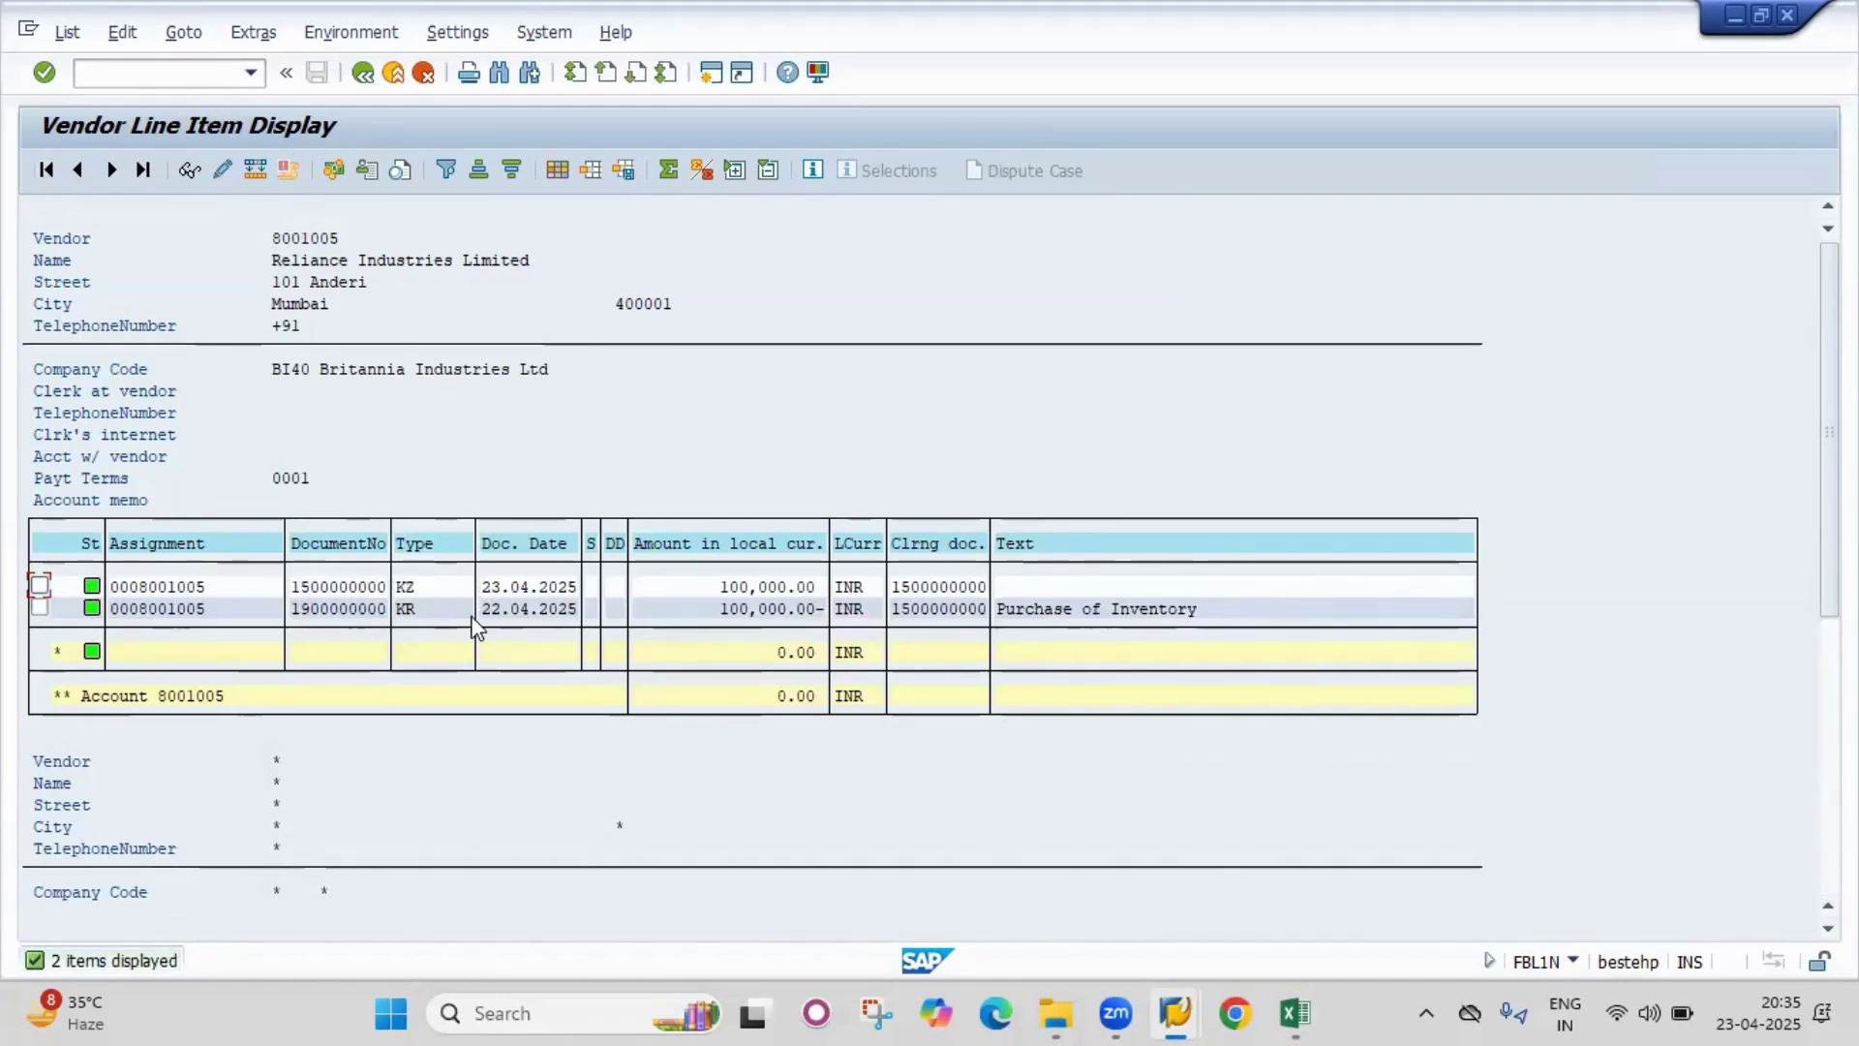
{"action": "key", "text": "alt+Tab"}
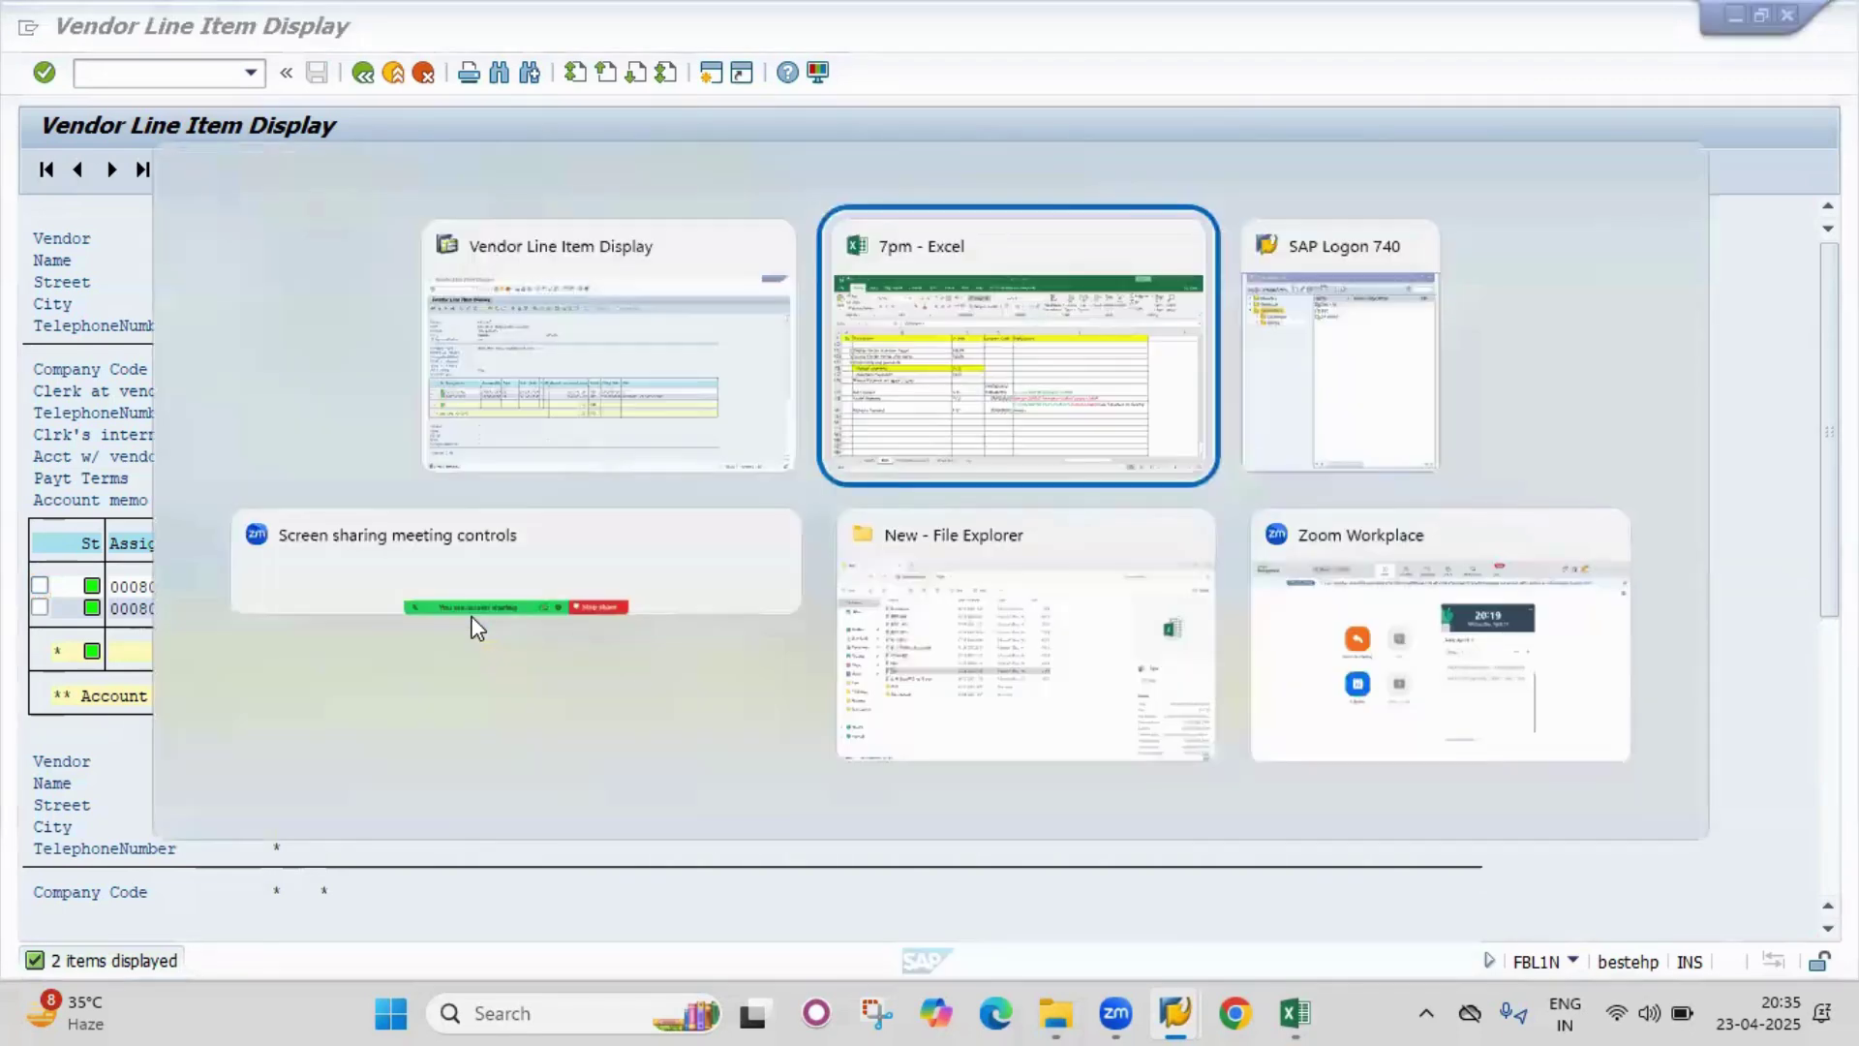
{"action": "left_click", "coordinate": [1188, 568]}
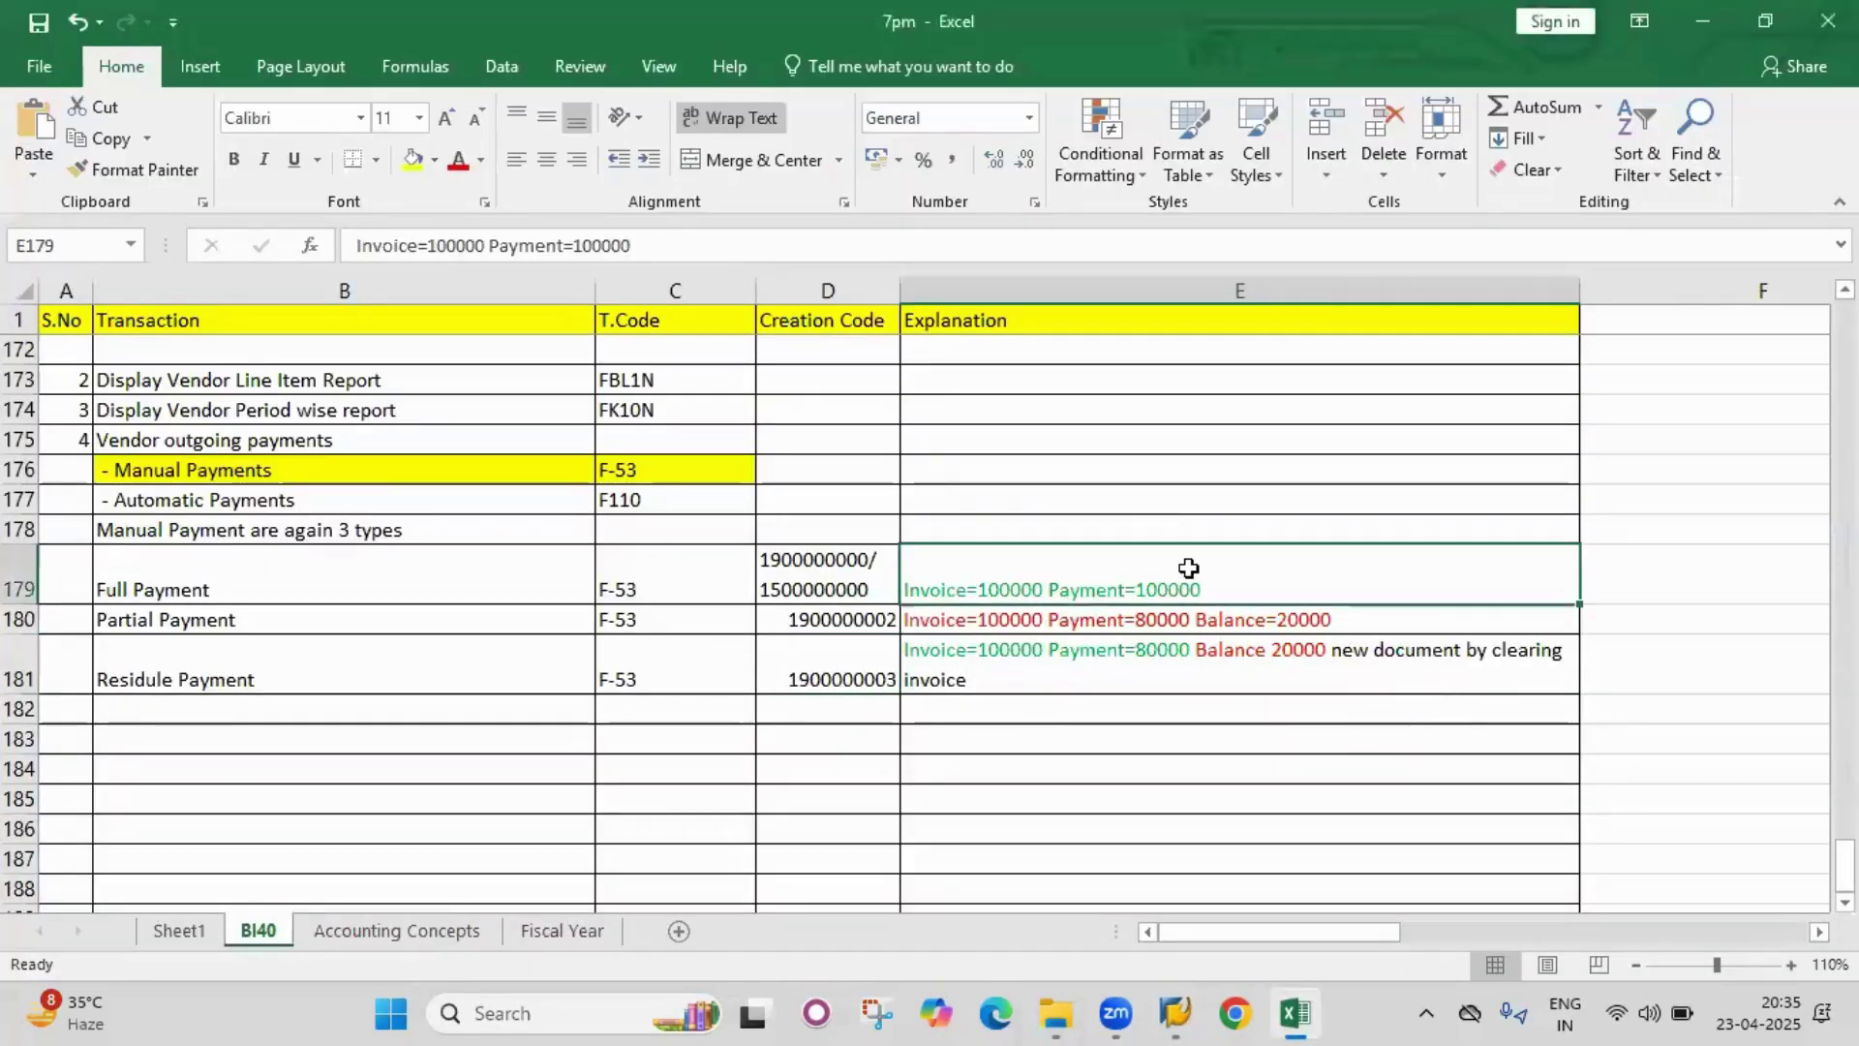
{"action": "left_click", "coordinate": [538, 616]}
{"action": "left_click_drag", "start_coordinate": [802, 629], "coordinate": [1012, 634]}
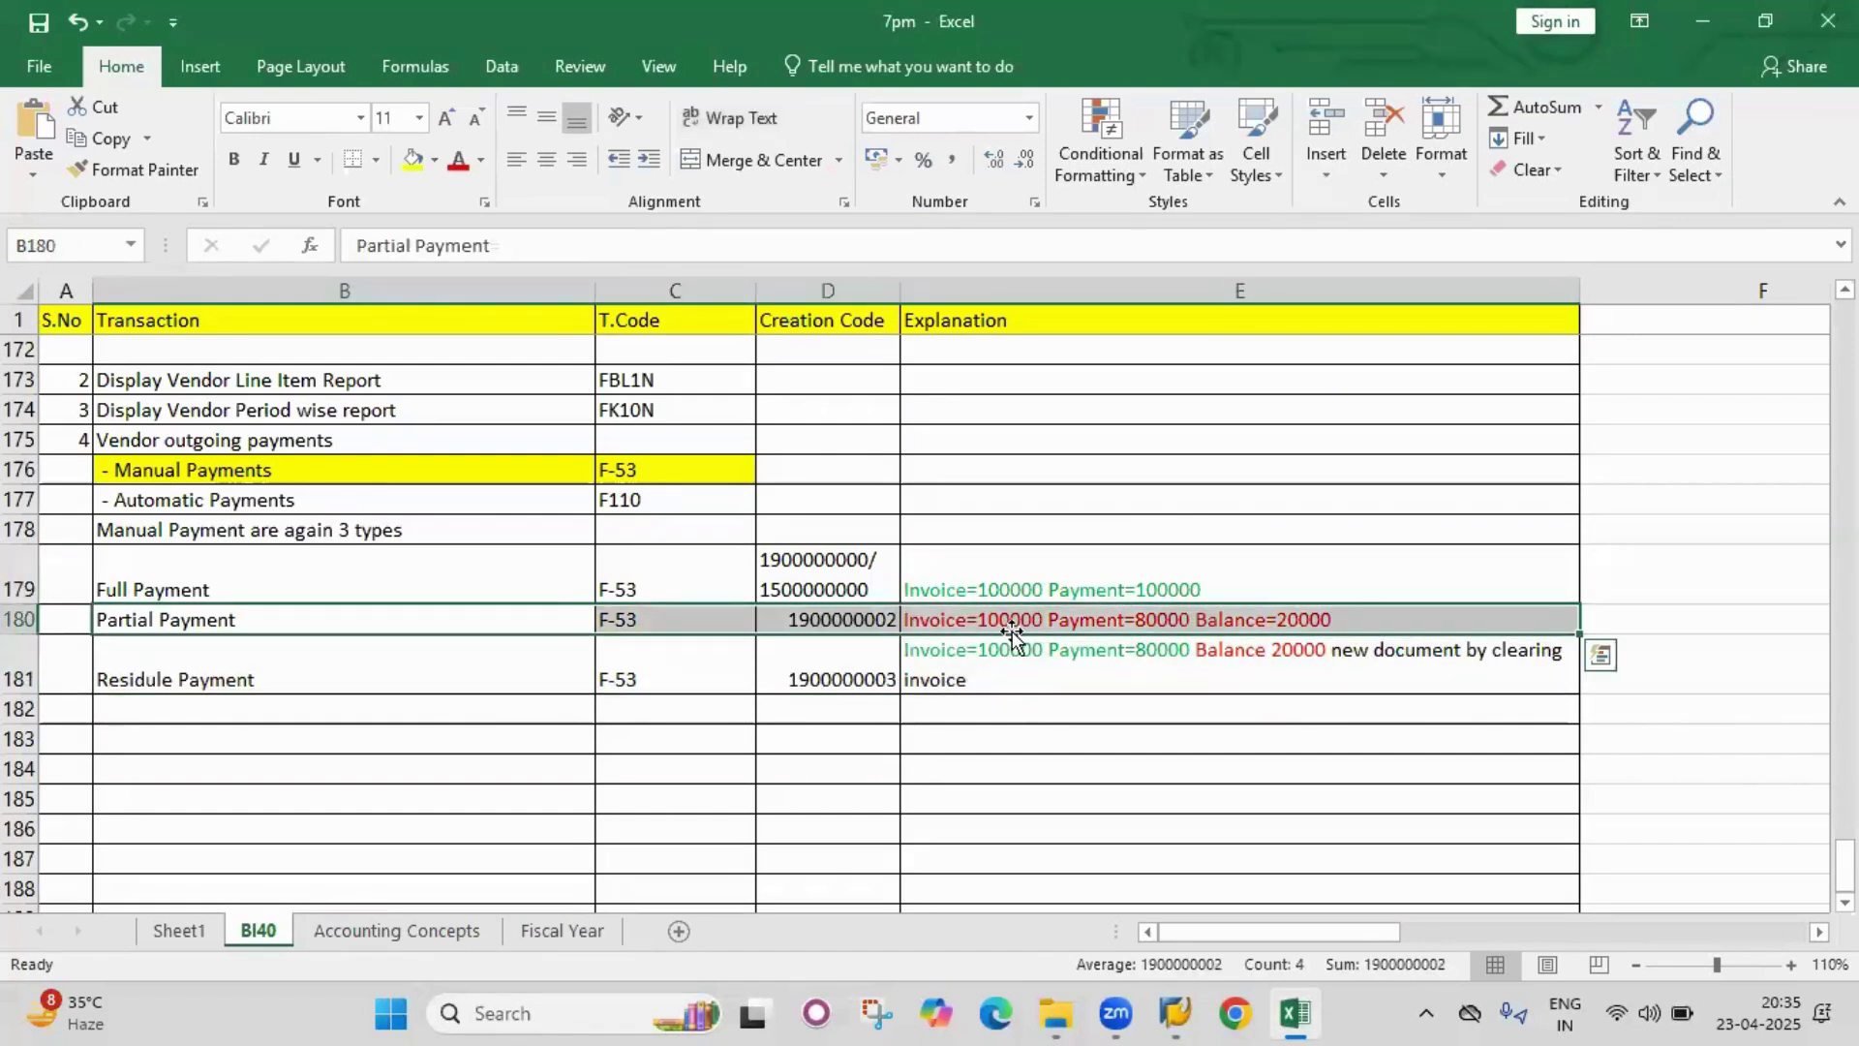
{"action": "key", "text": "alt+Tab"}
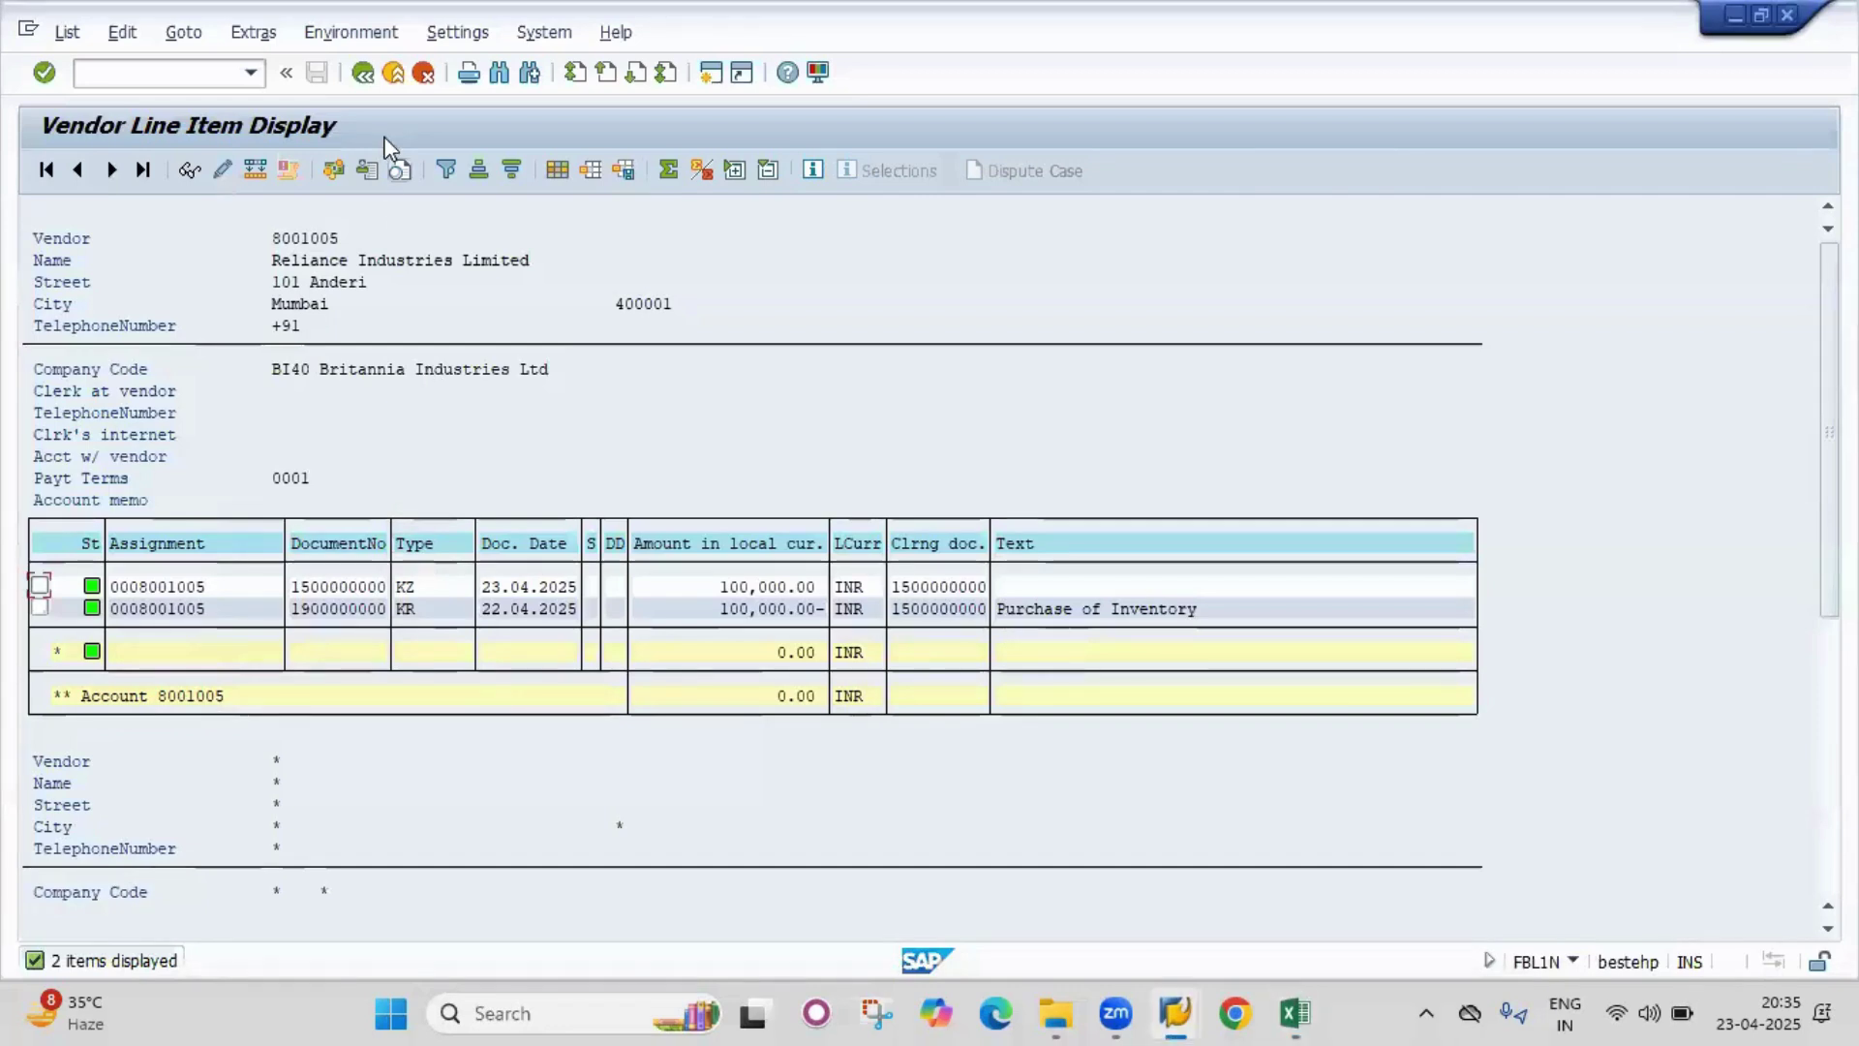
- Rerun the report for open items, confirming the two invoices total 200,000, then return to SAP Easy Access
{"action": "key", "text": "F3"}
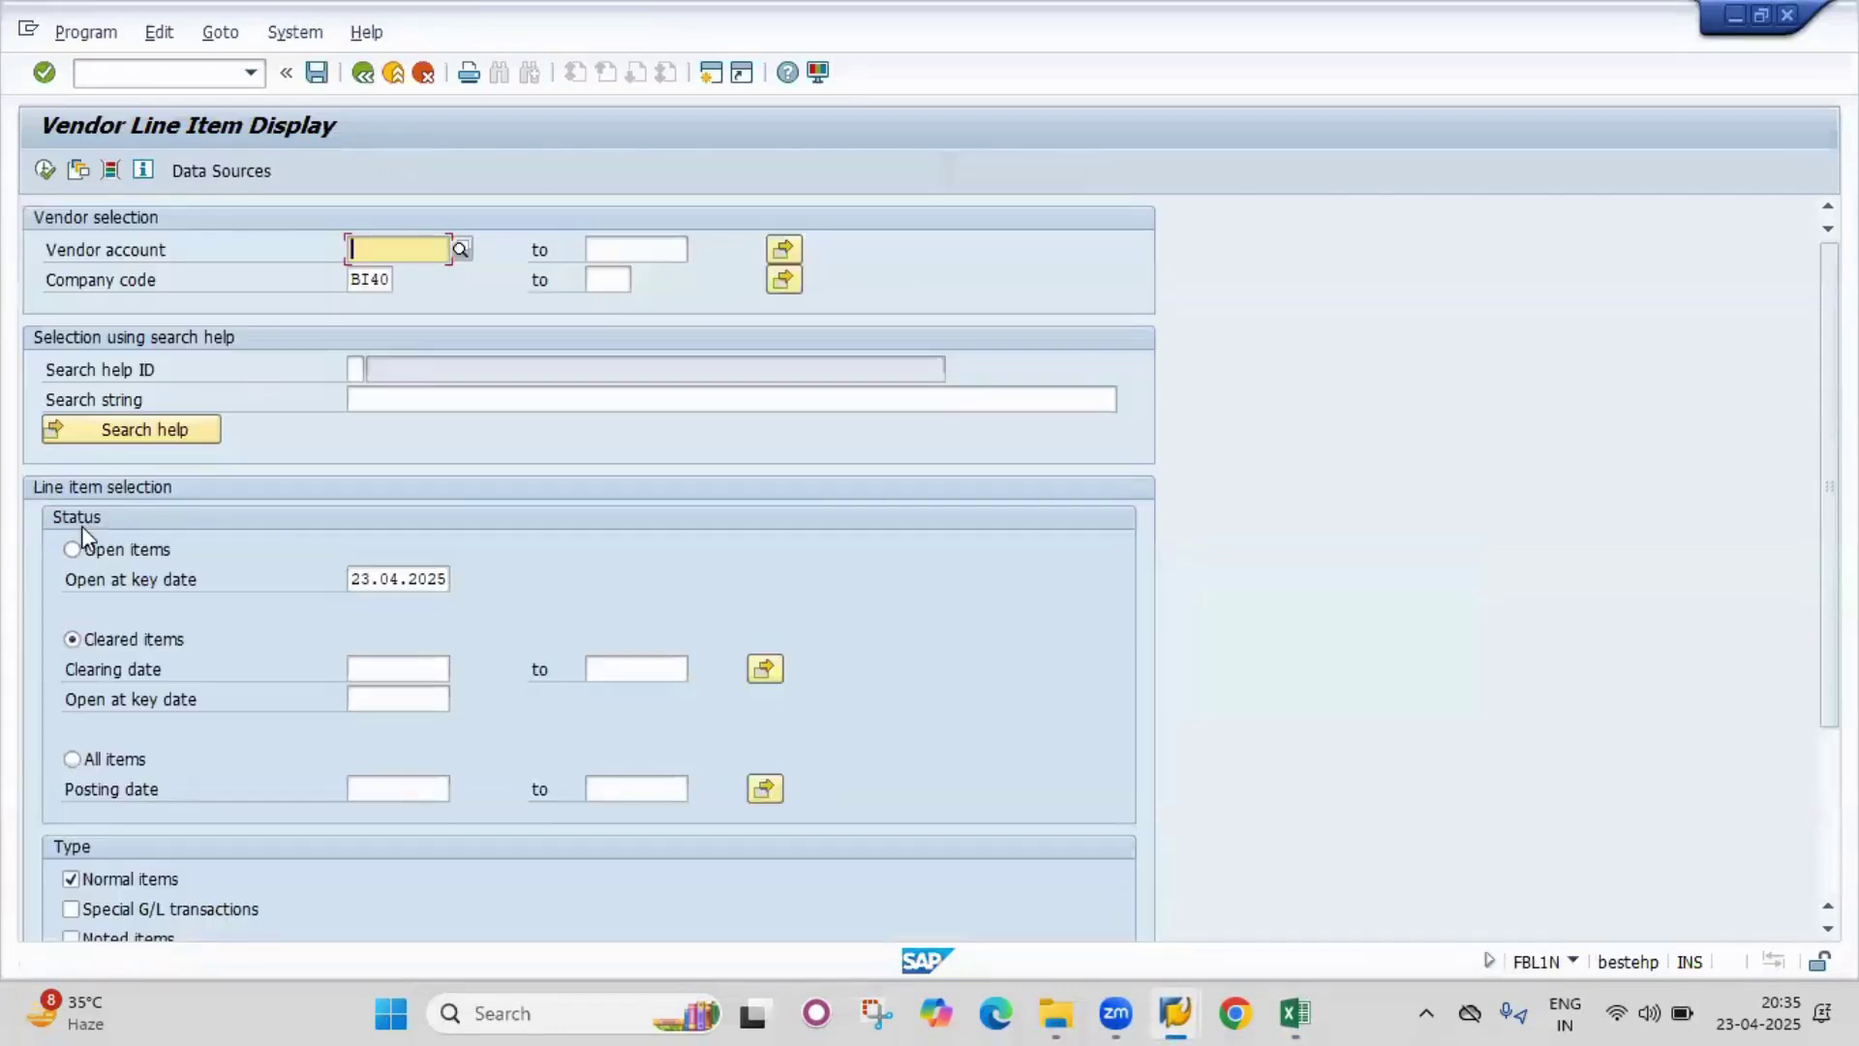
{"action": "left_click", "coordinate": [79, 547]}
{"action": "left_click", "coordinate": [45, 171]}
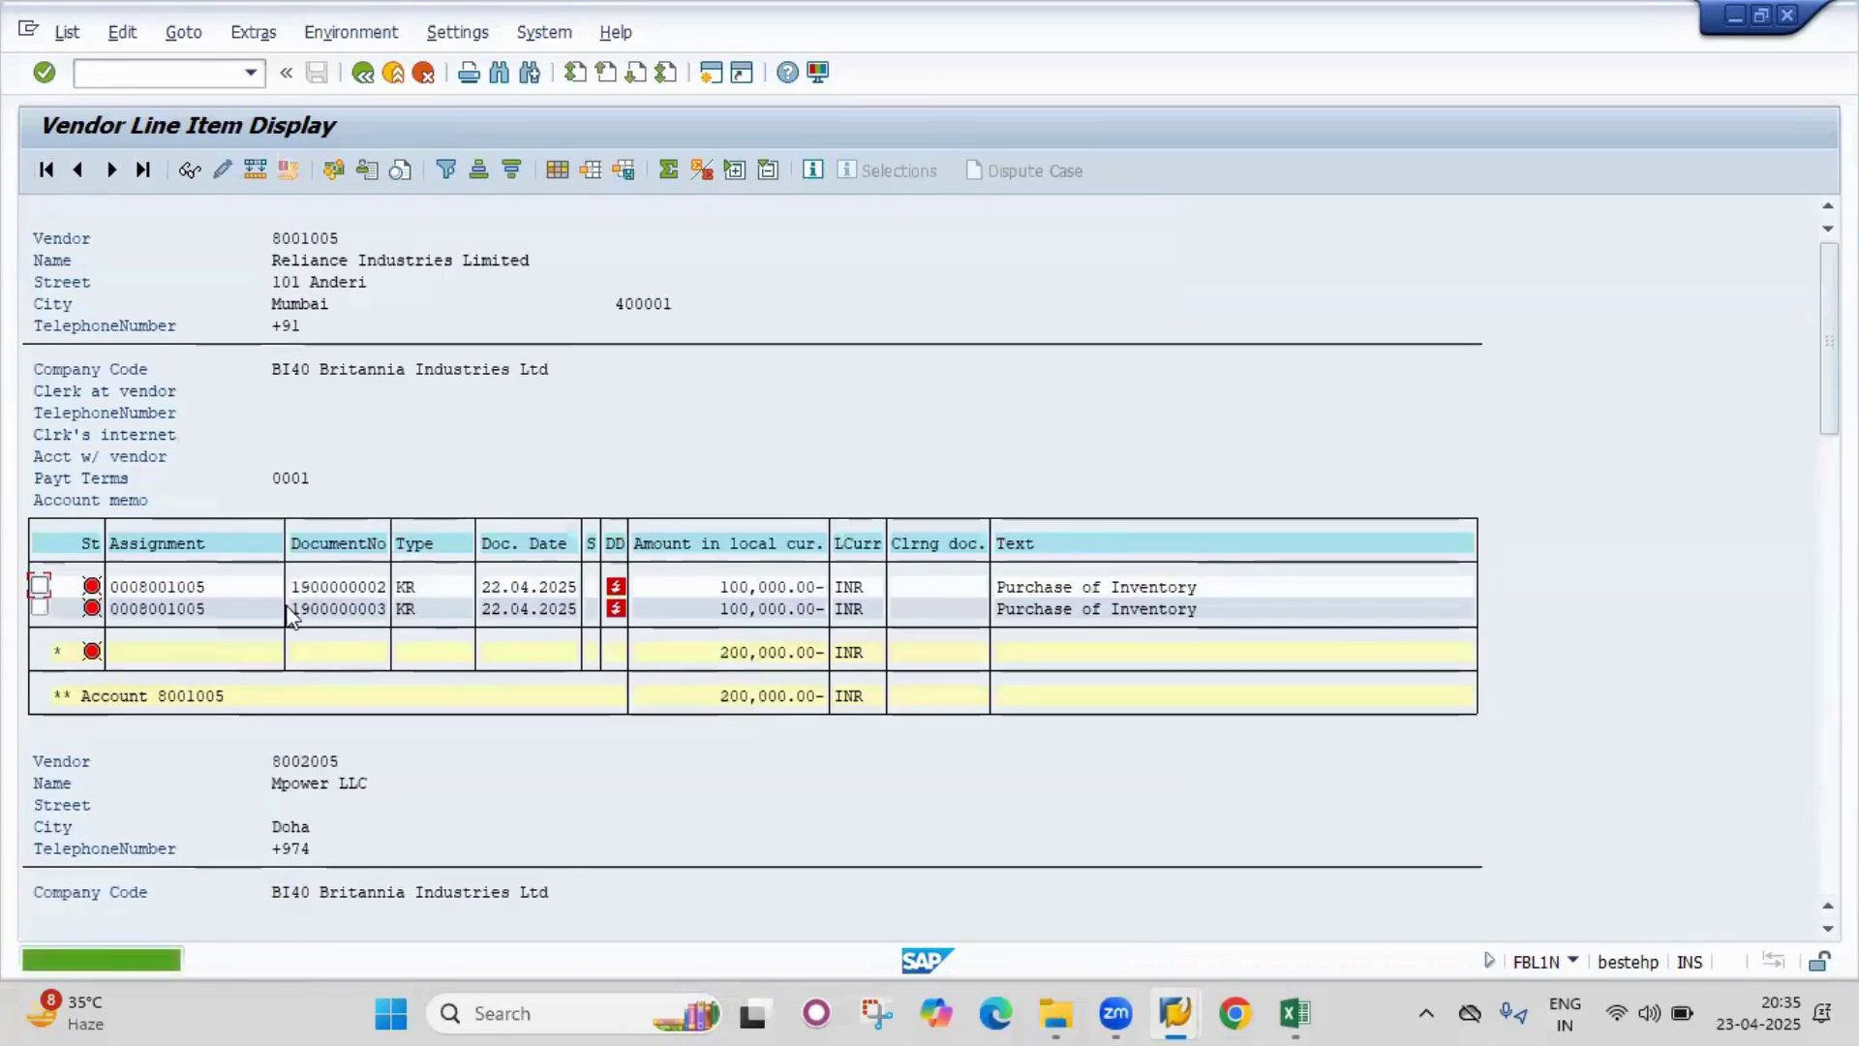
{"action": "left_click", "coordinate": [292, 588]}
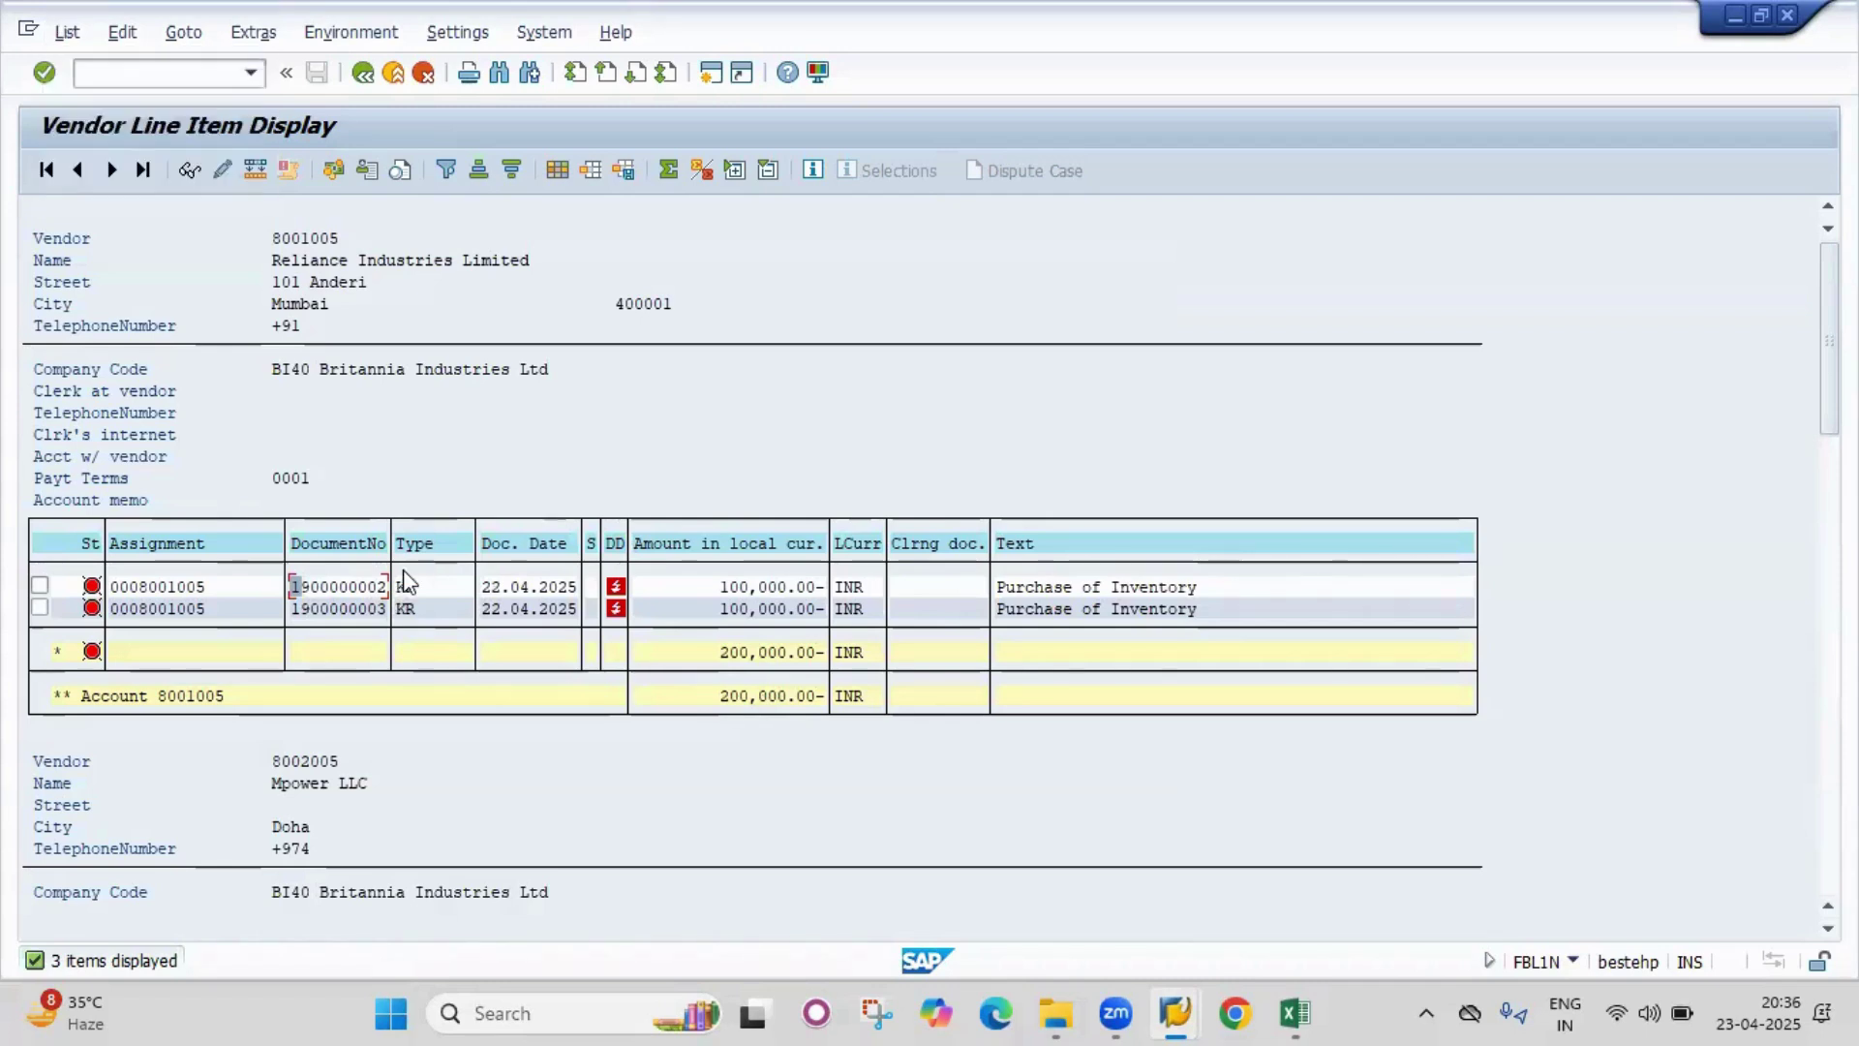
{"action": "key", "text": "Return"}
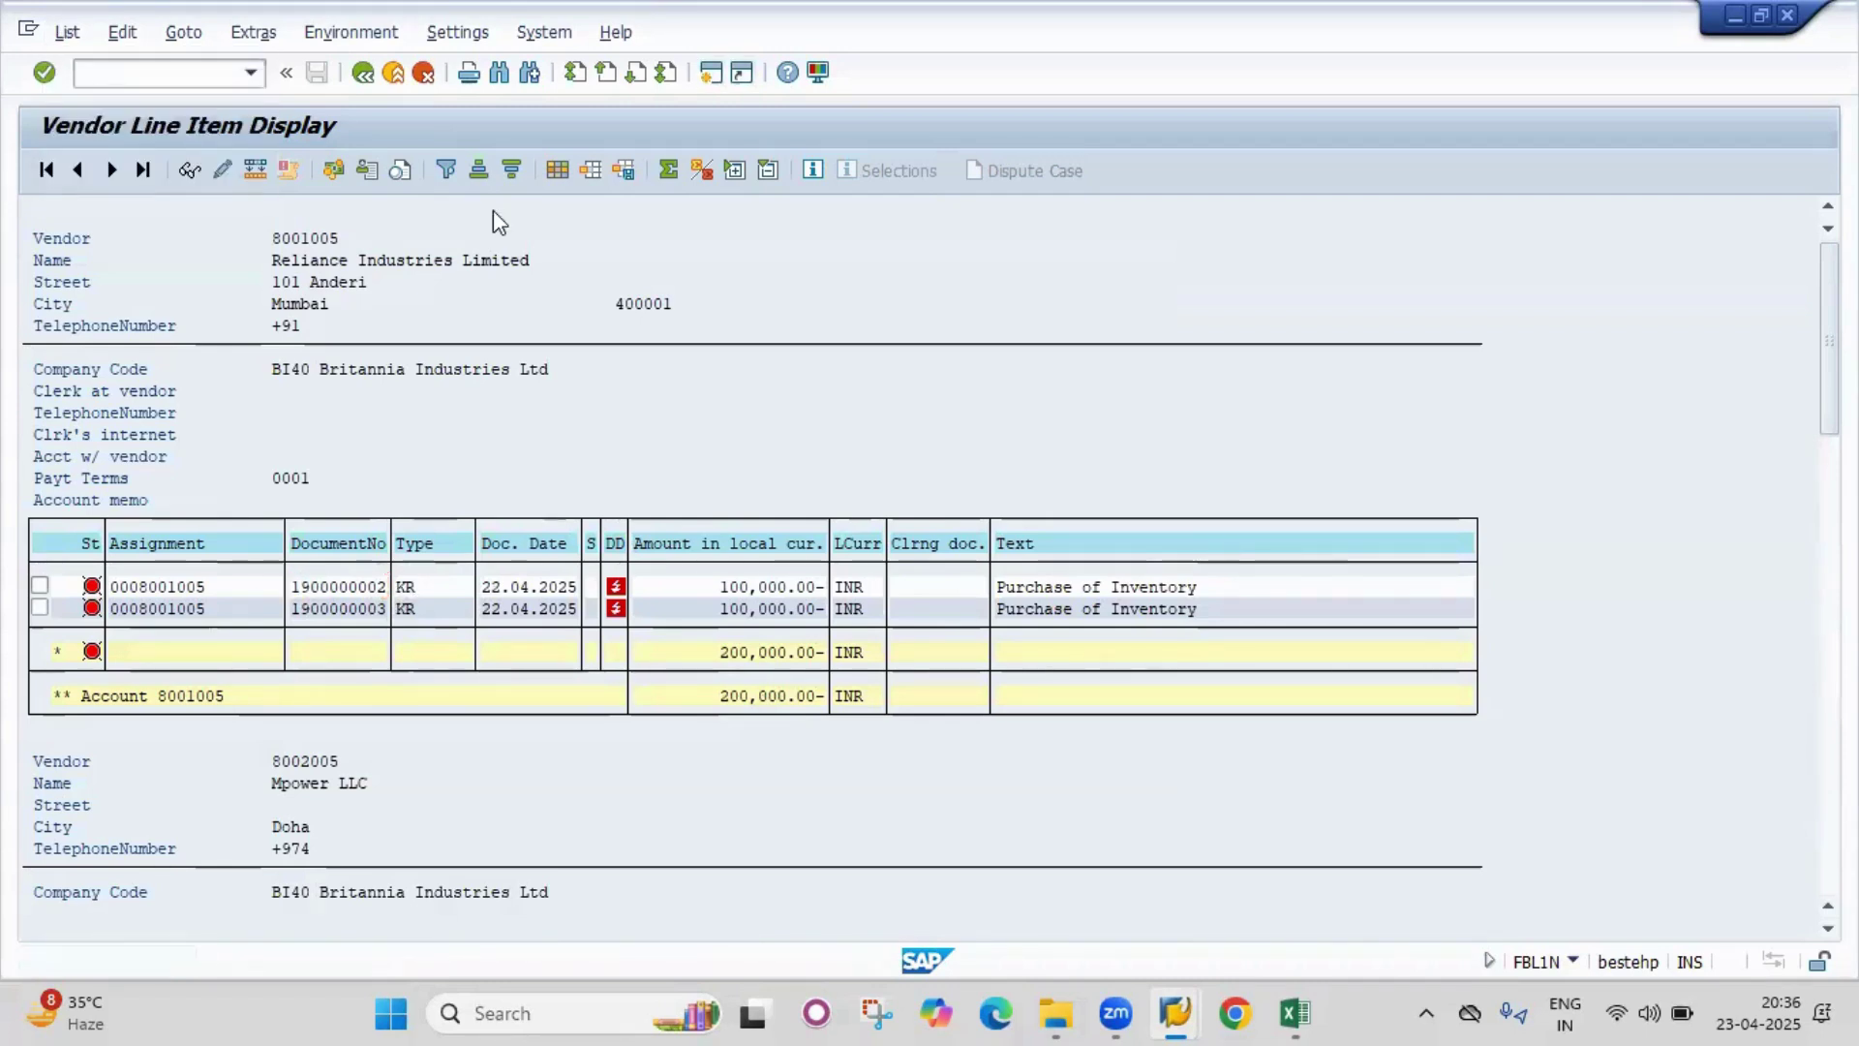
{"action": "key", "text": "shift+F3"}
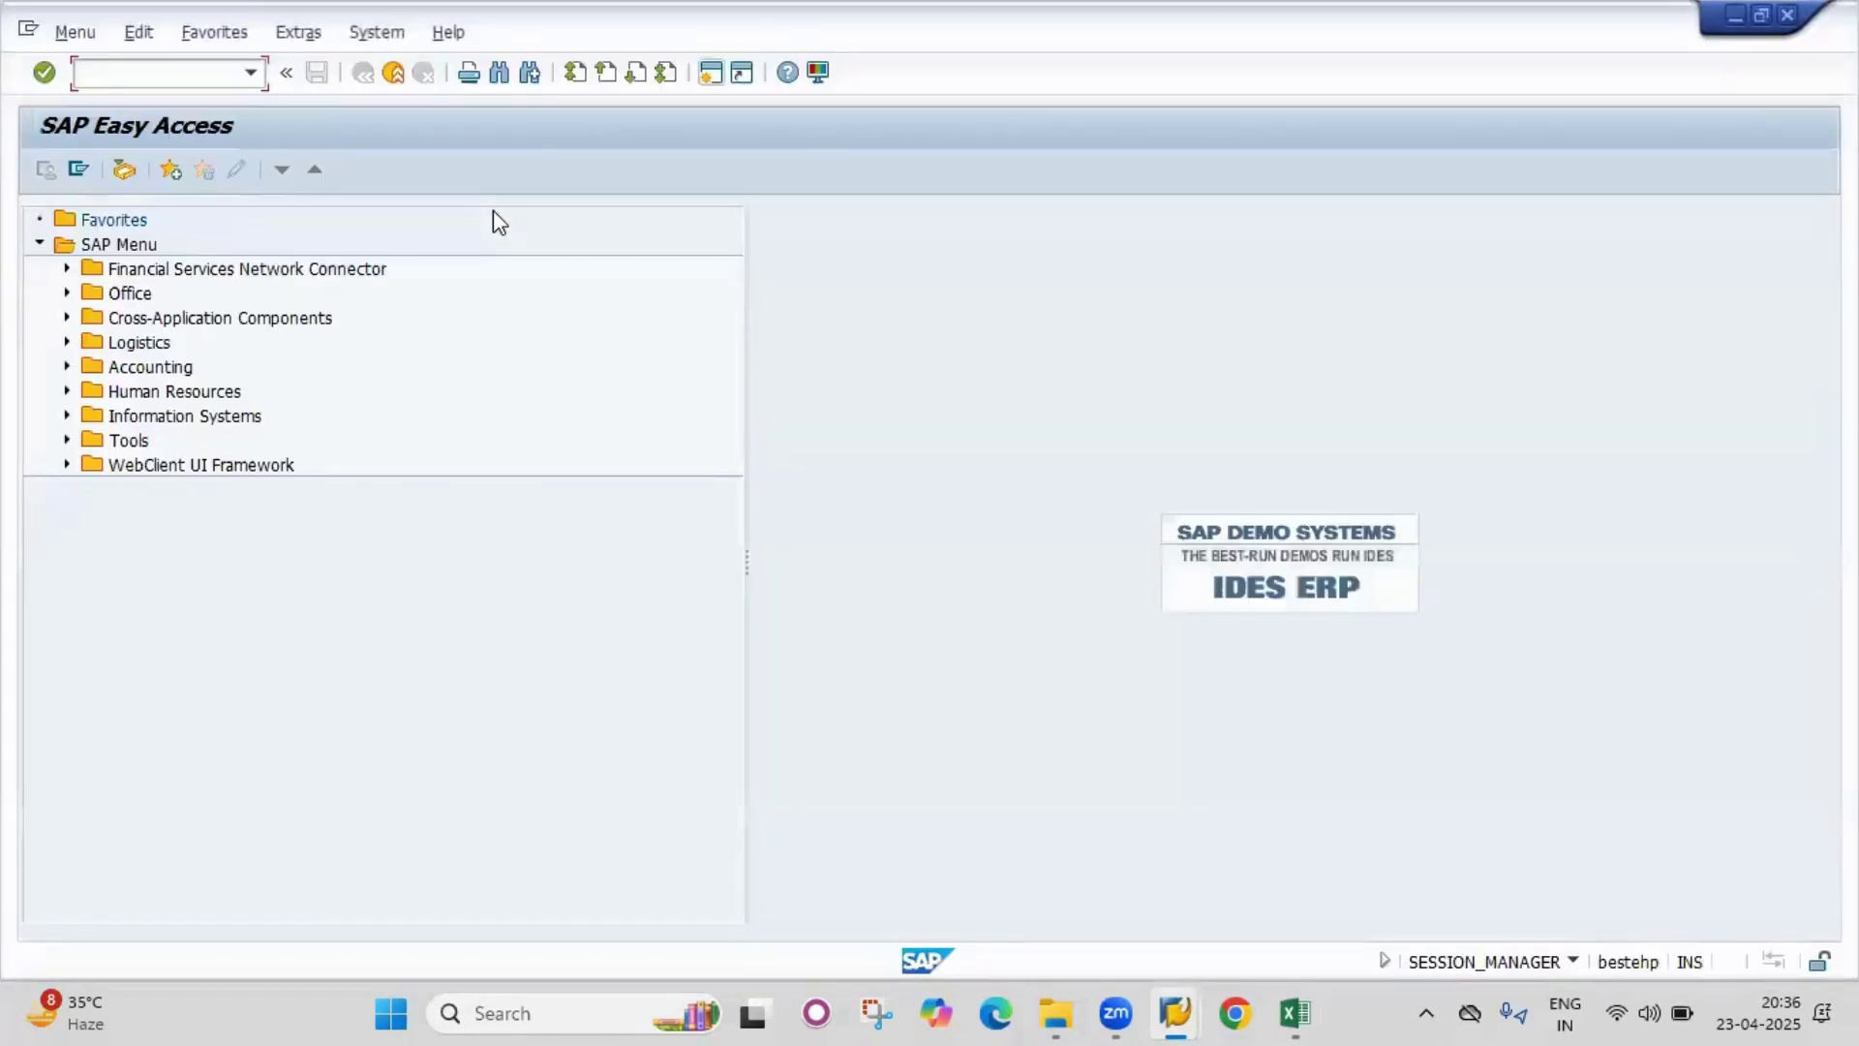
- Start F-53 with document date 23.04.2025 and reference 'Partial Paymen'
{"action": "type", "text": "f-5"}
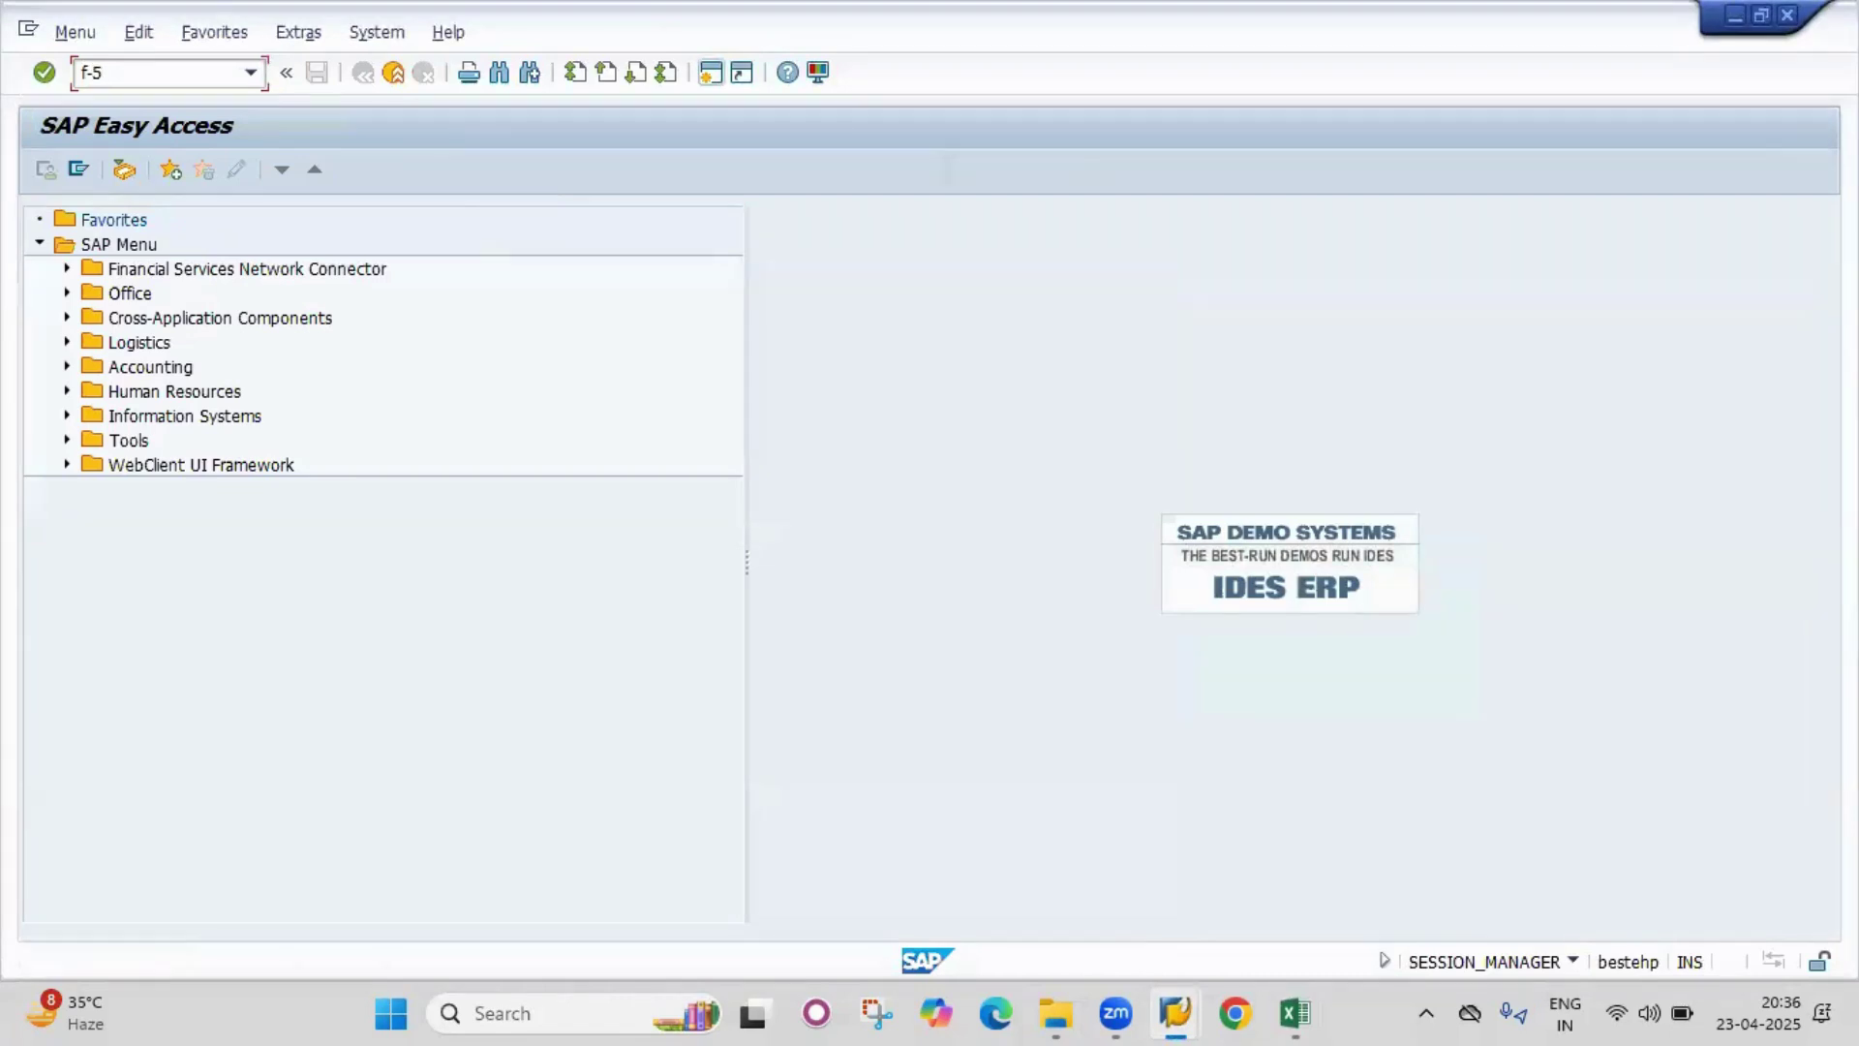
{"action": "type", "text": "3"}
{"action": "key", "text": "Return"}
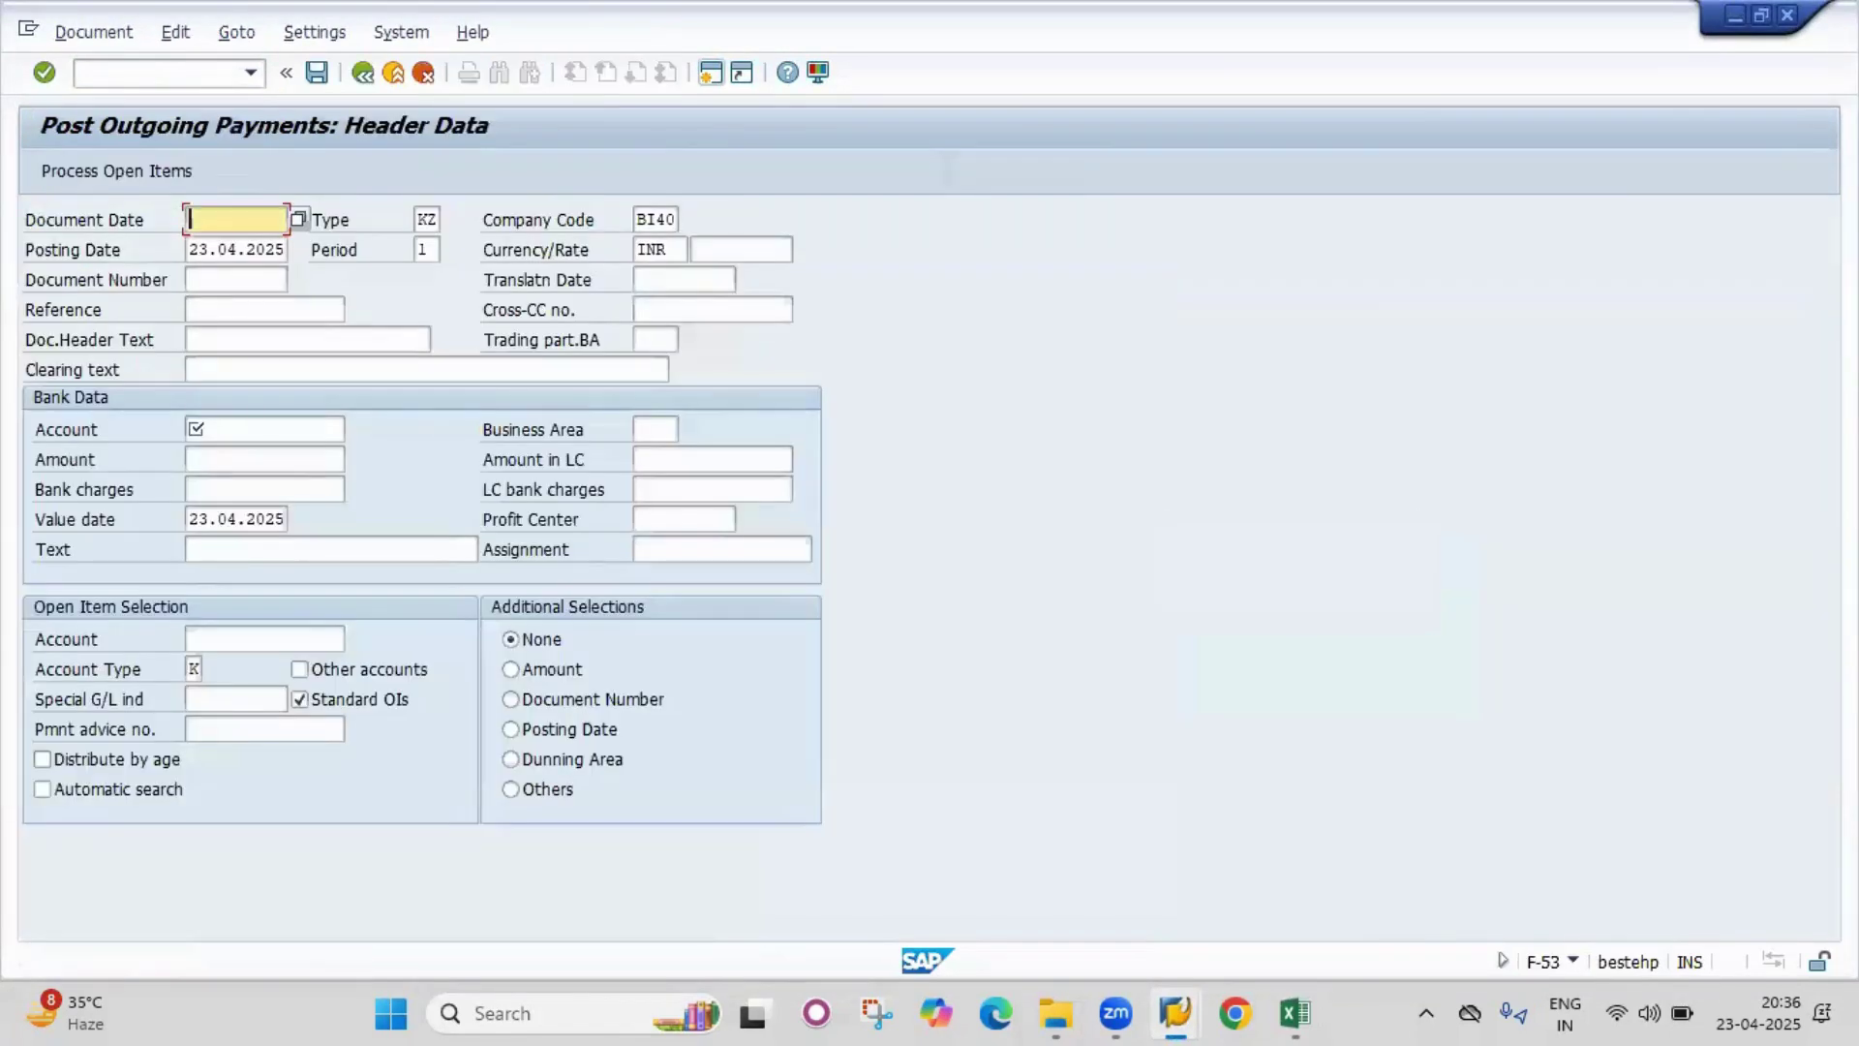
{"action": "key", "text": "BackSpace"}
{"action": "key", "text": "Down"}
{"action": "key", "text": "Return"}
{"action": "key", "text": "Tab"}
{"action": "key", "text": "Tab"}
{"action": "key", "text": "Tab"}
{"action": "key", "text": "Tab"}
{"action": "key", "text": "Tab"}
{"action": "key", "text": "Tab"}
{"action": "key", "text": "Tab"}
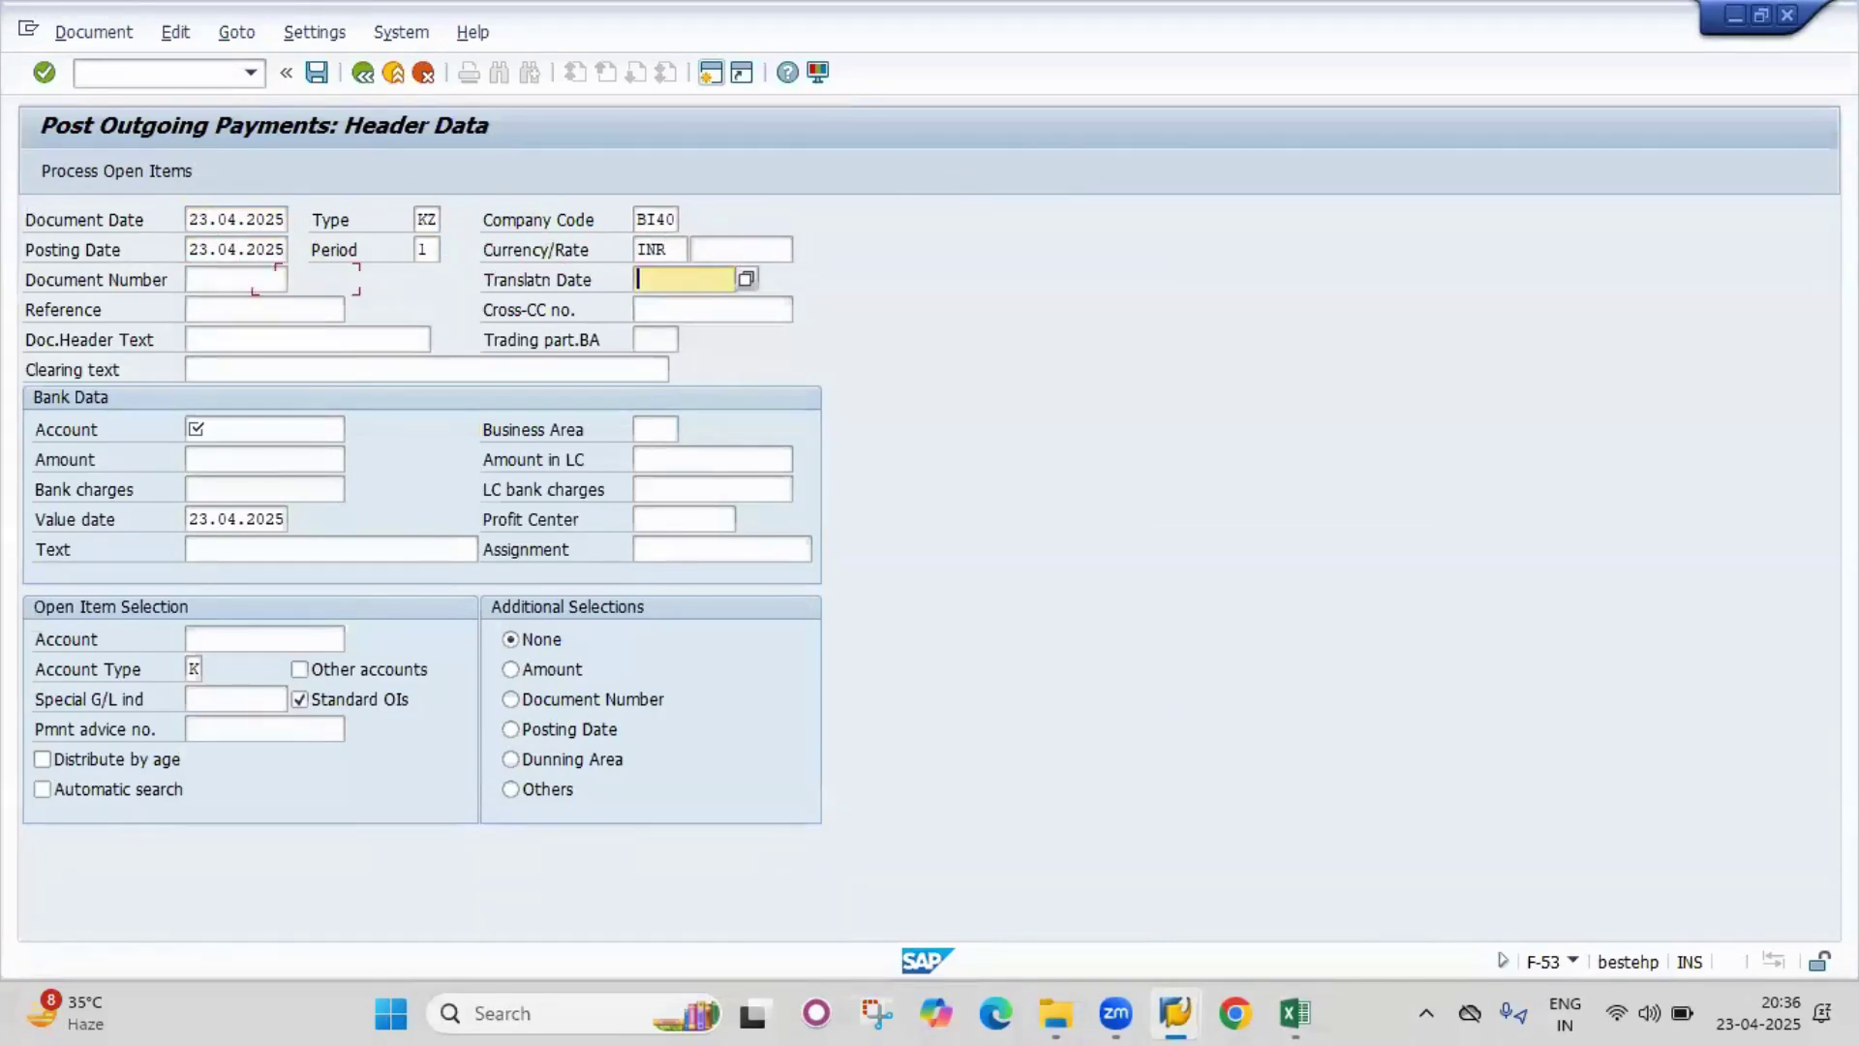
{"action": "type", "text": "Parti"}
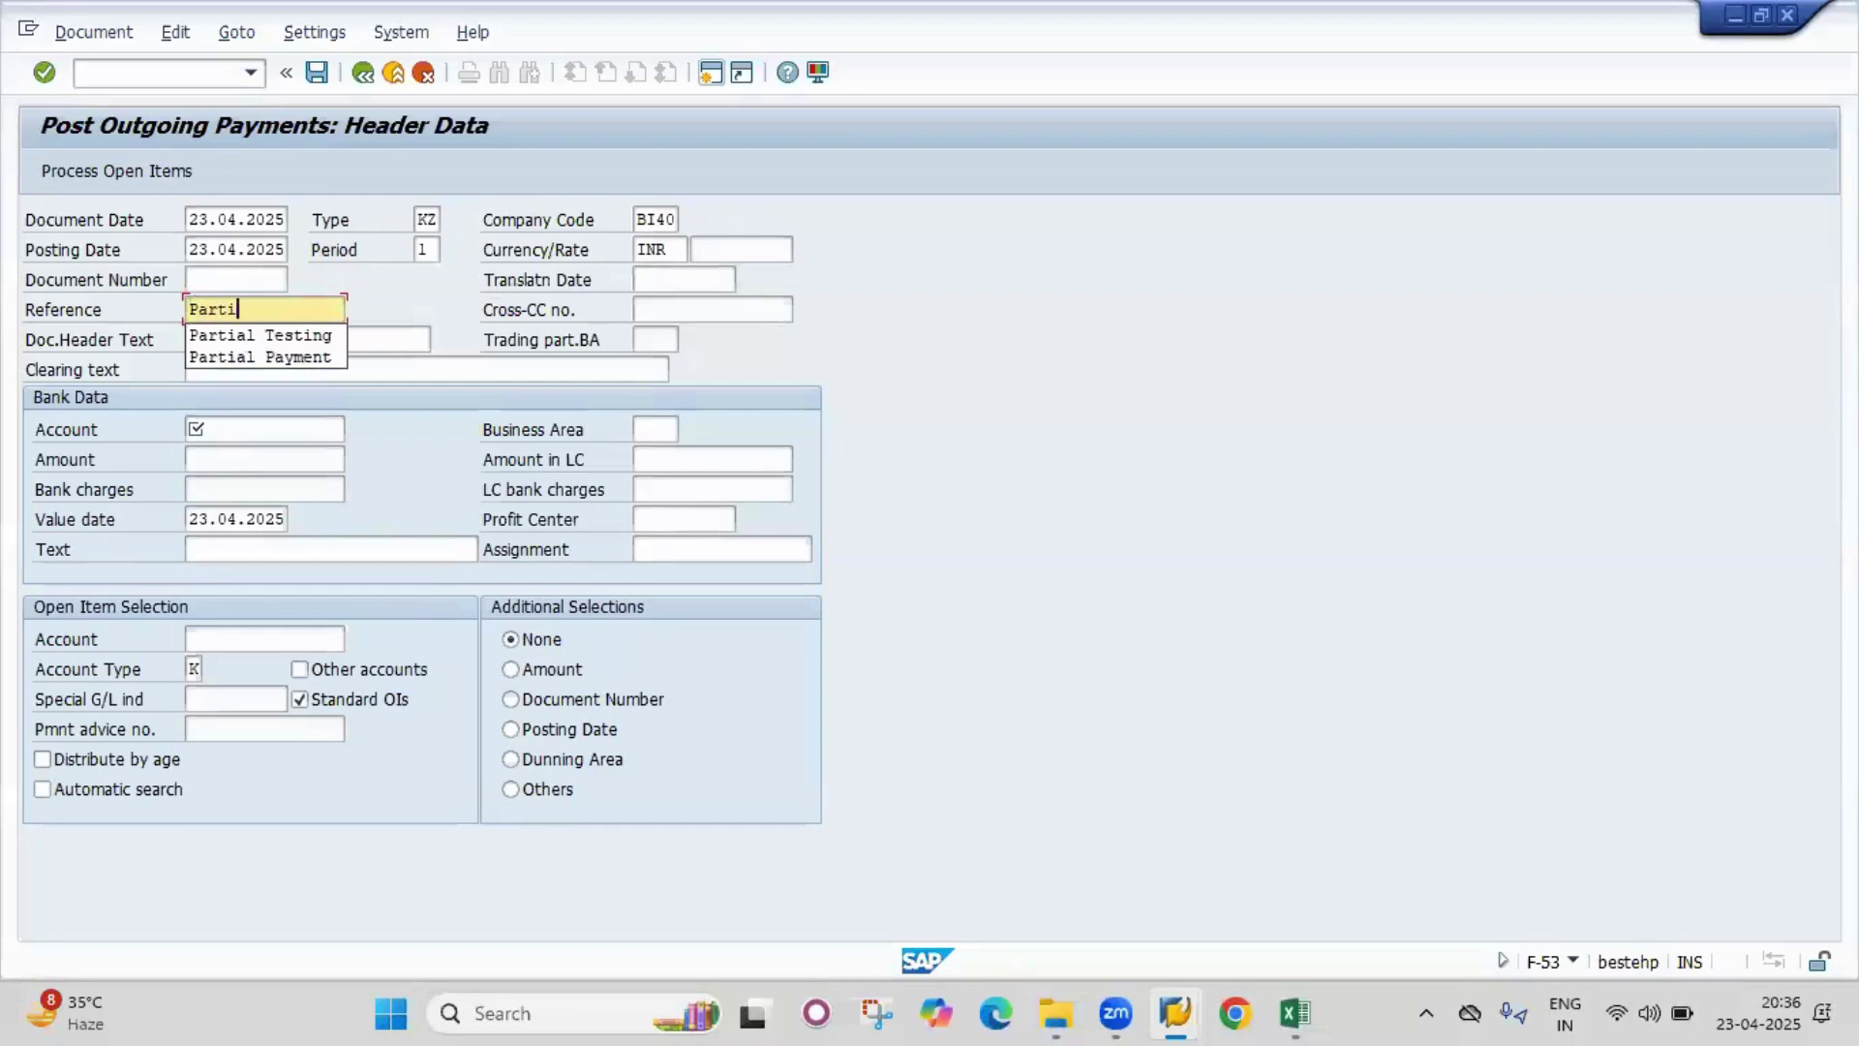
{"action": "type", "text": "al Paymen"}
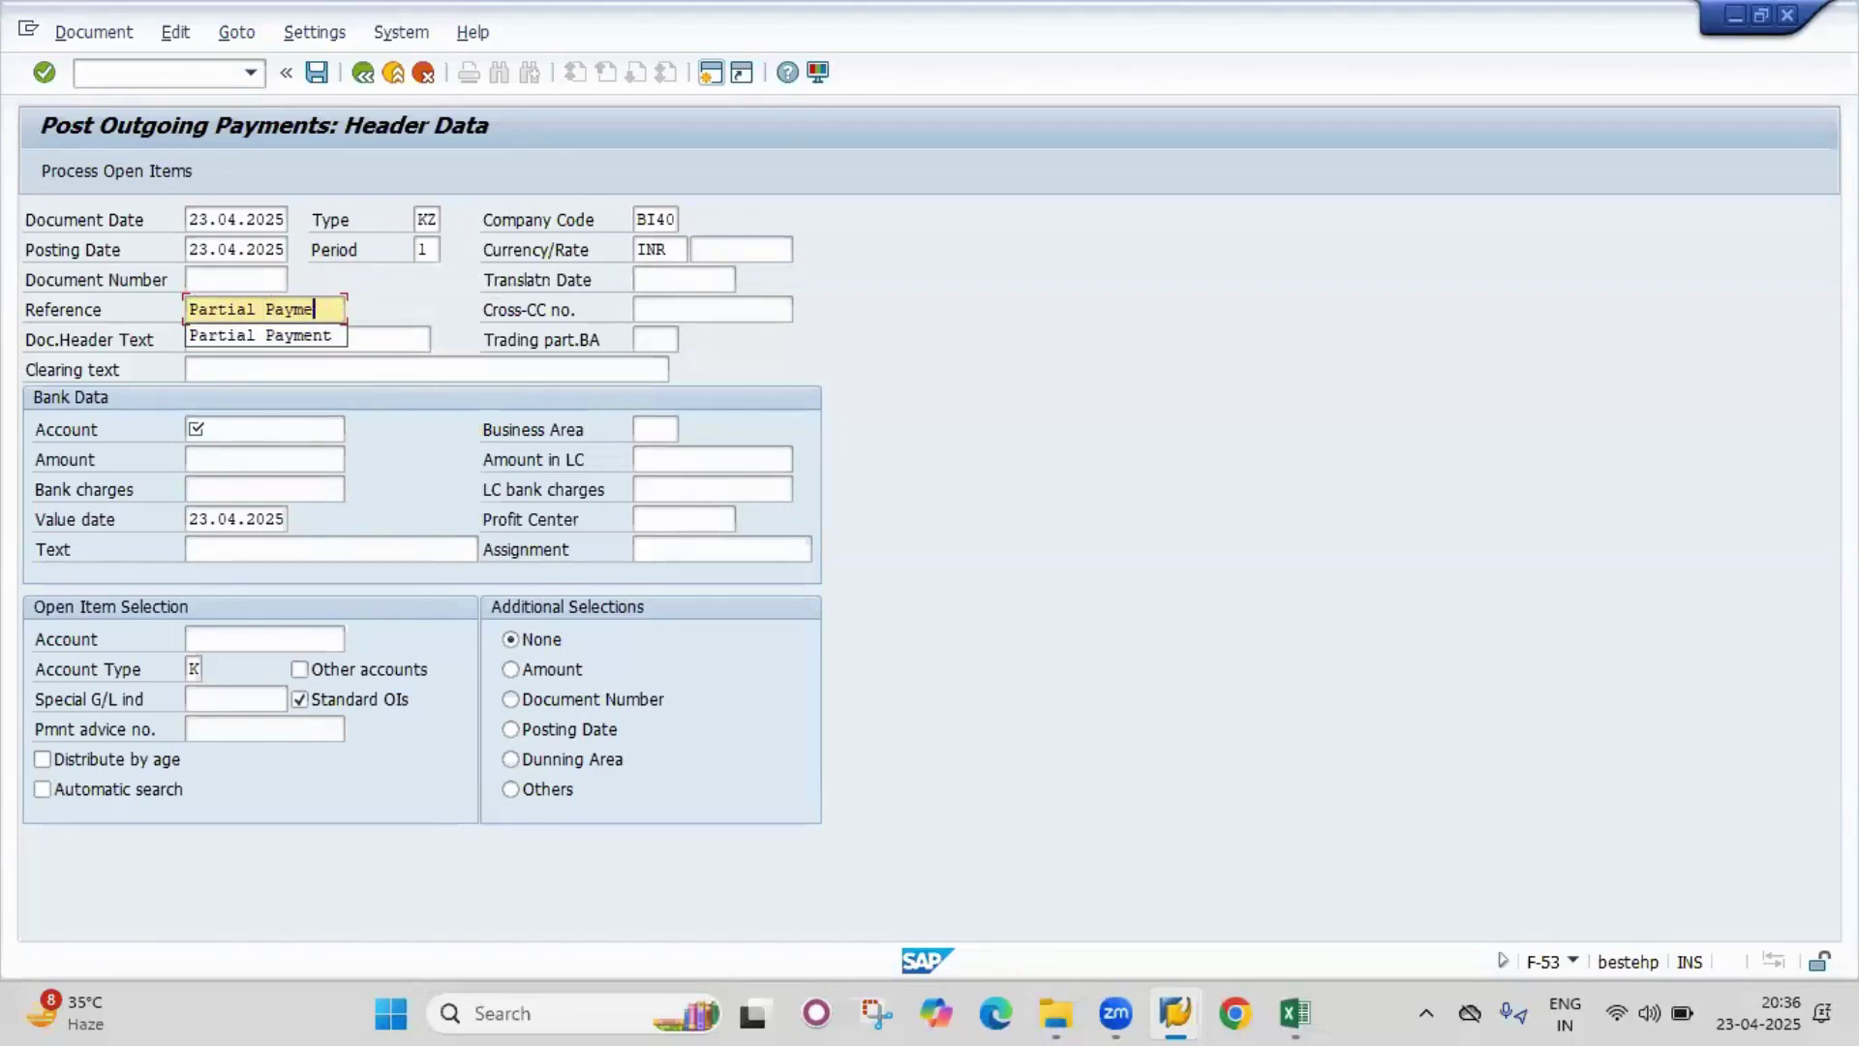
{"action": "key", "text": "Tab"}
{"action": "key", "text": "Tab"}
{"action": "key", "text": "Tab"}
{"action": "key", "text": "Tab"}
{"action": "key", "text": "Tab"}
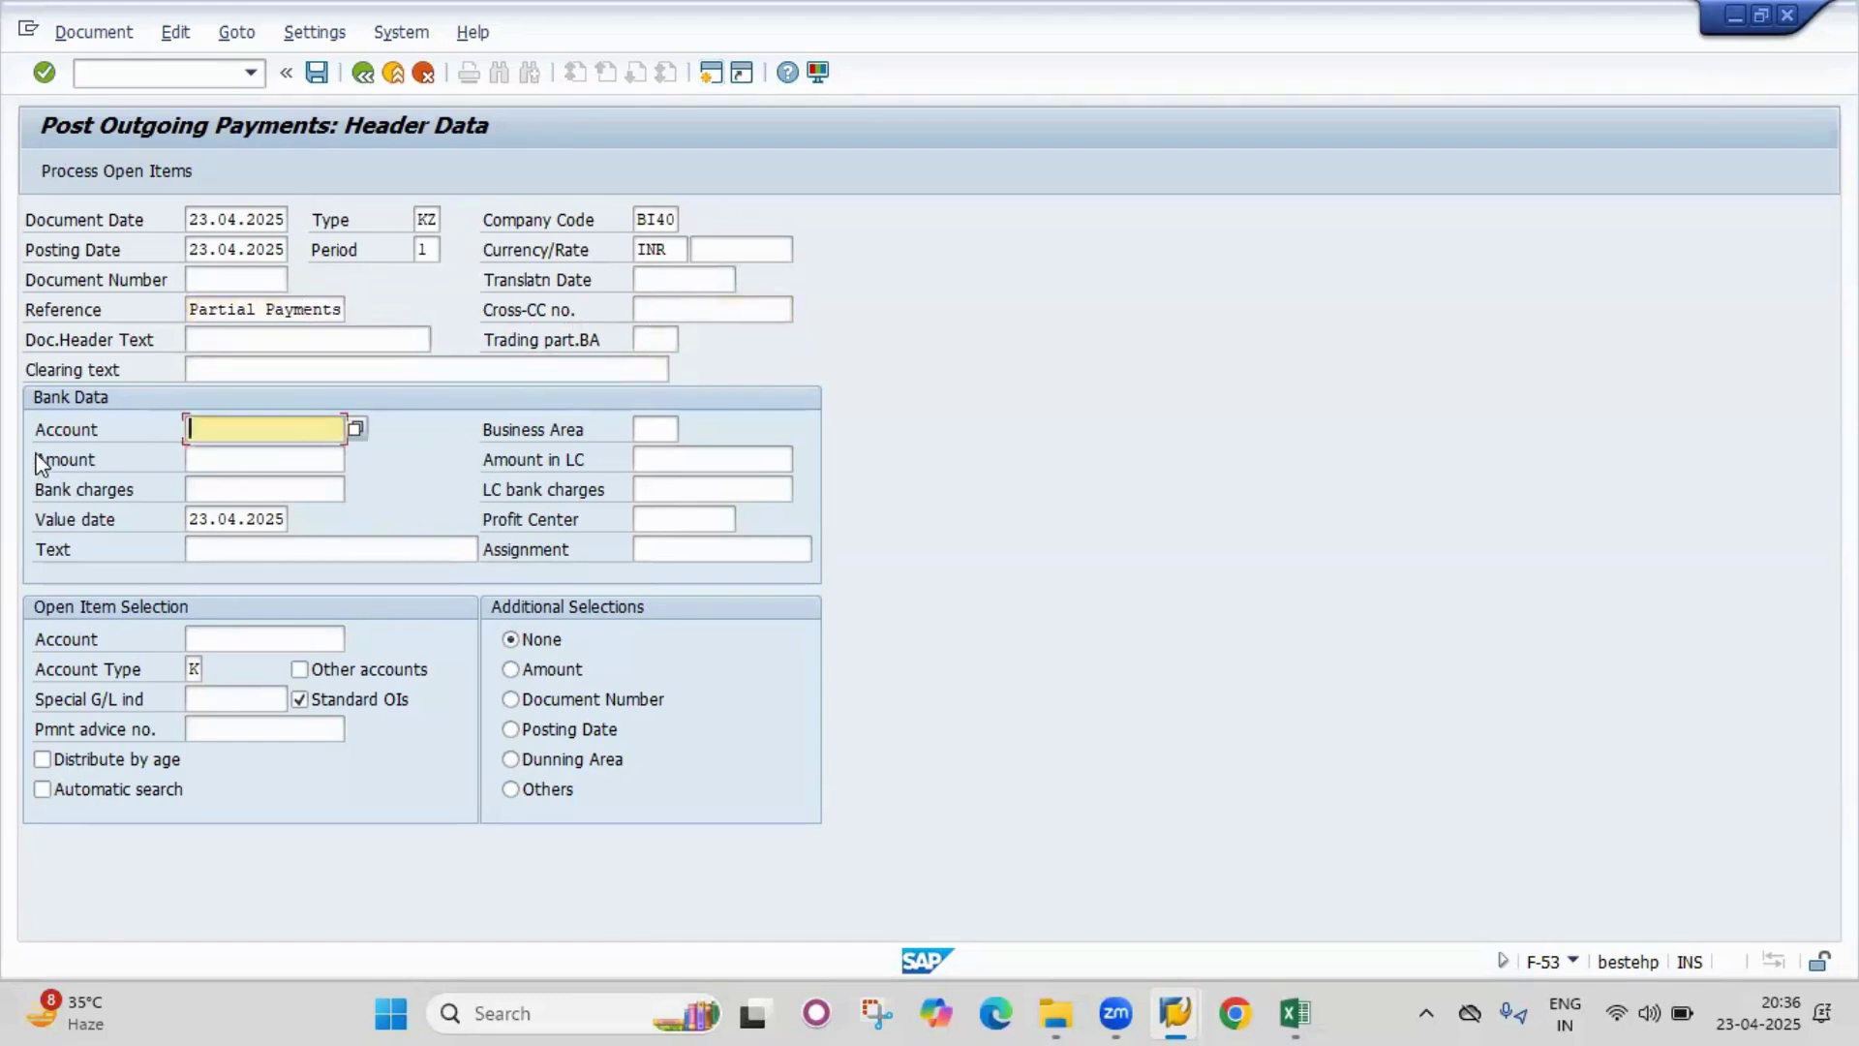
- Enter bank account 200020, amount 80000 and vendor 8001005, then load the vendor's open items
{"action": "type", "text": "2"}
{"action": "left_click", "coordinate": [213, 449]}
{"action": "left_click", "coordinate": [211, 455]}
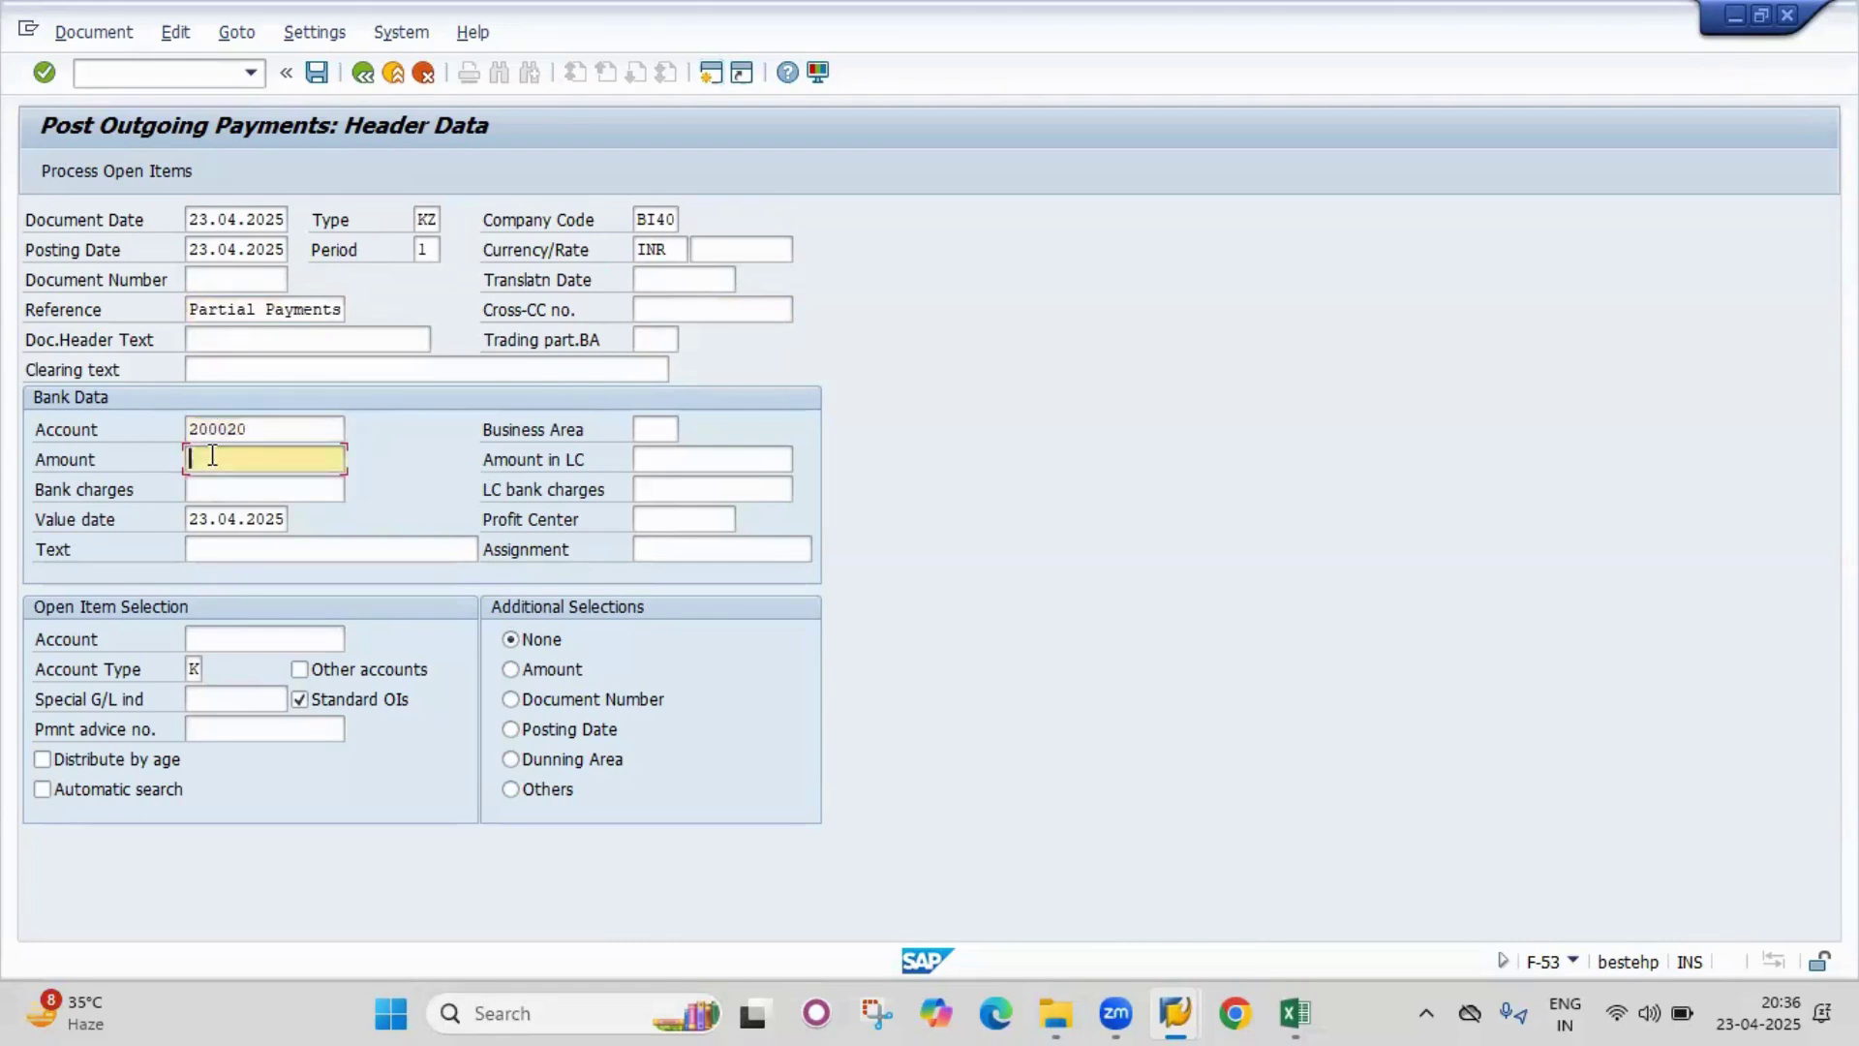
{"action": "type", "text": "80000"}
{"action": "key", "text": "Tab"}
{"action": "key", "text": "Tab"}
{"action": "key", "text": "Tab"}
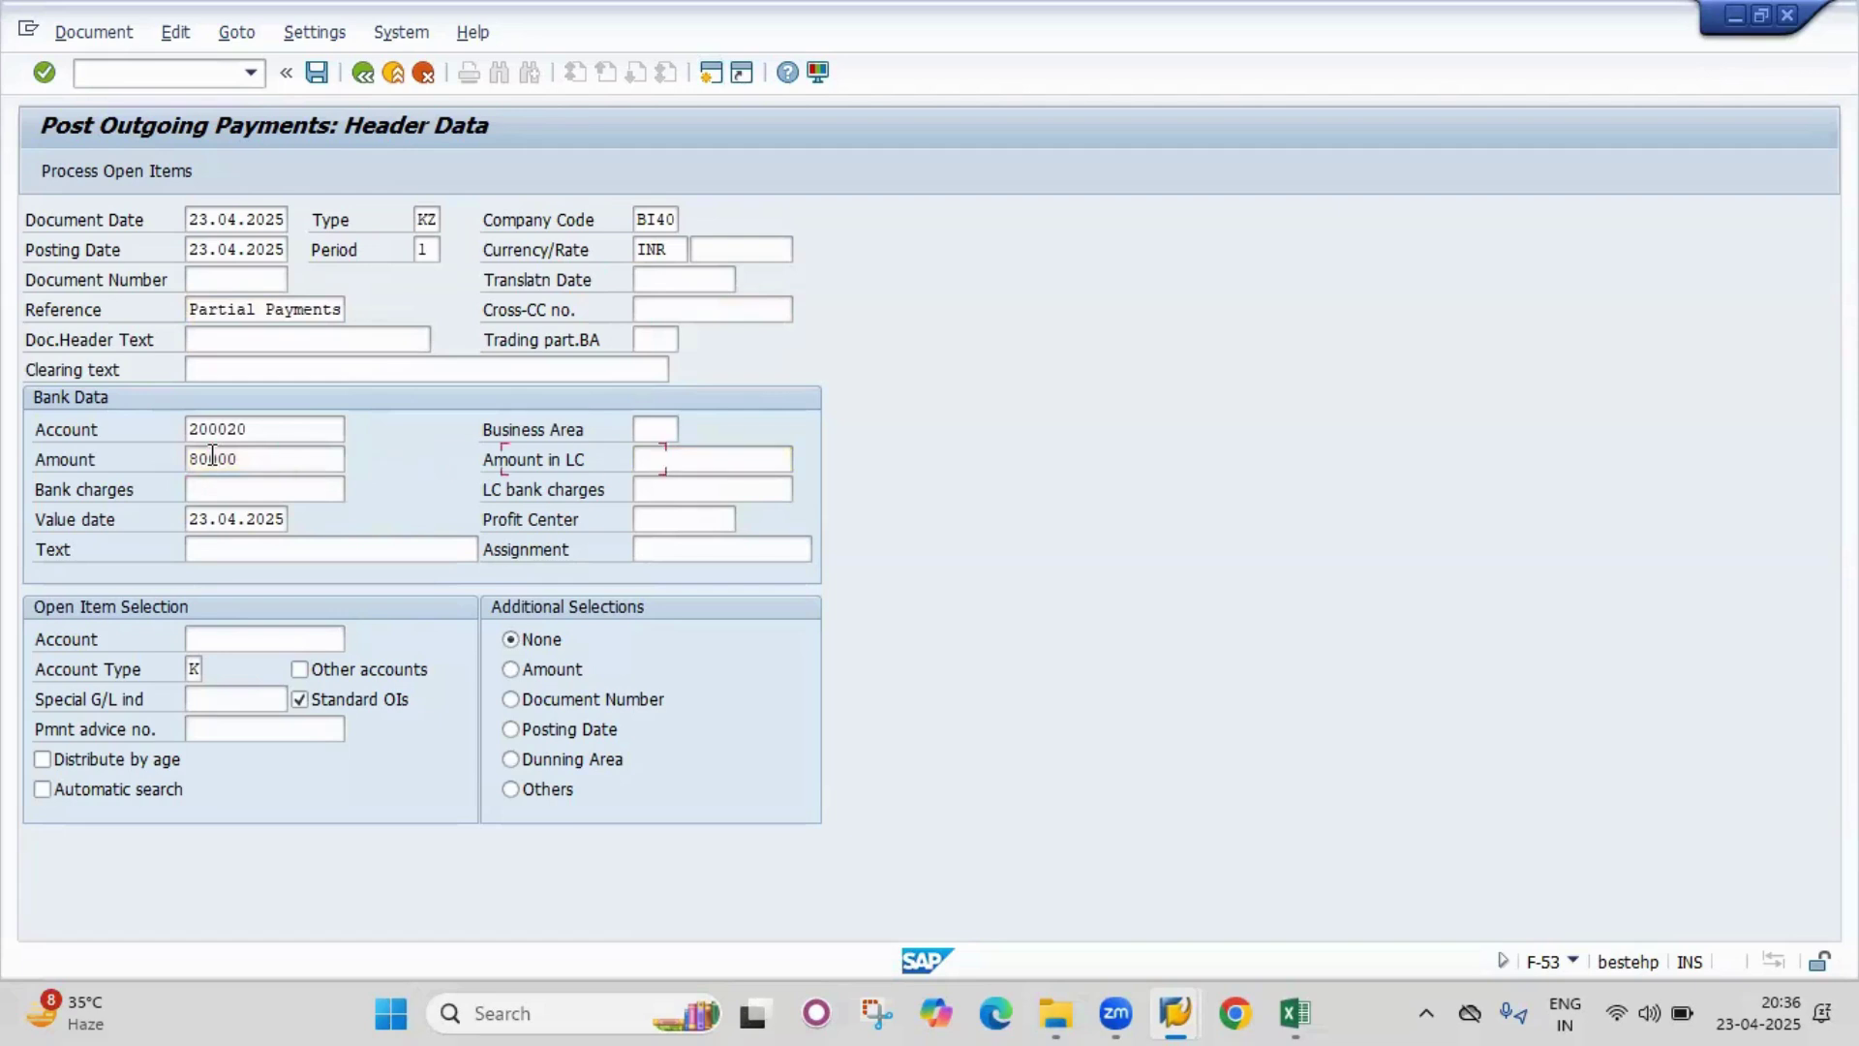
{"action": "key", "text": "Tab"}
{"action": "key", "text": "Tab"}
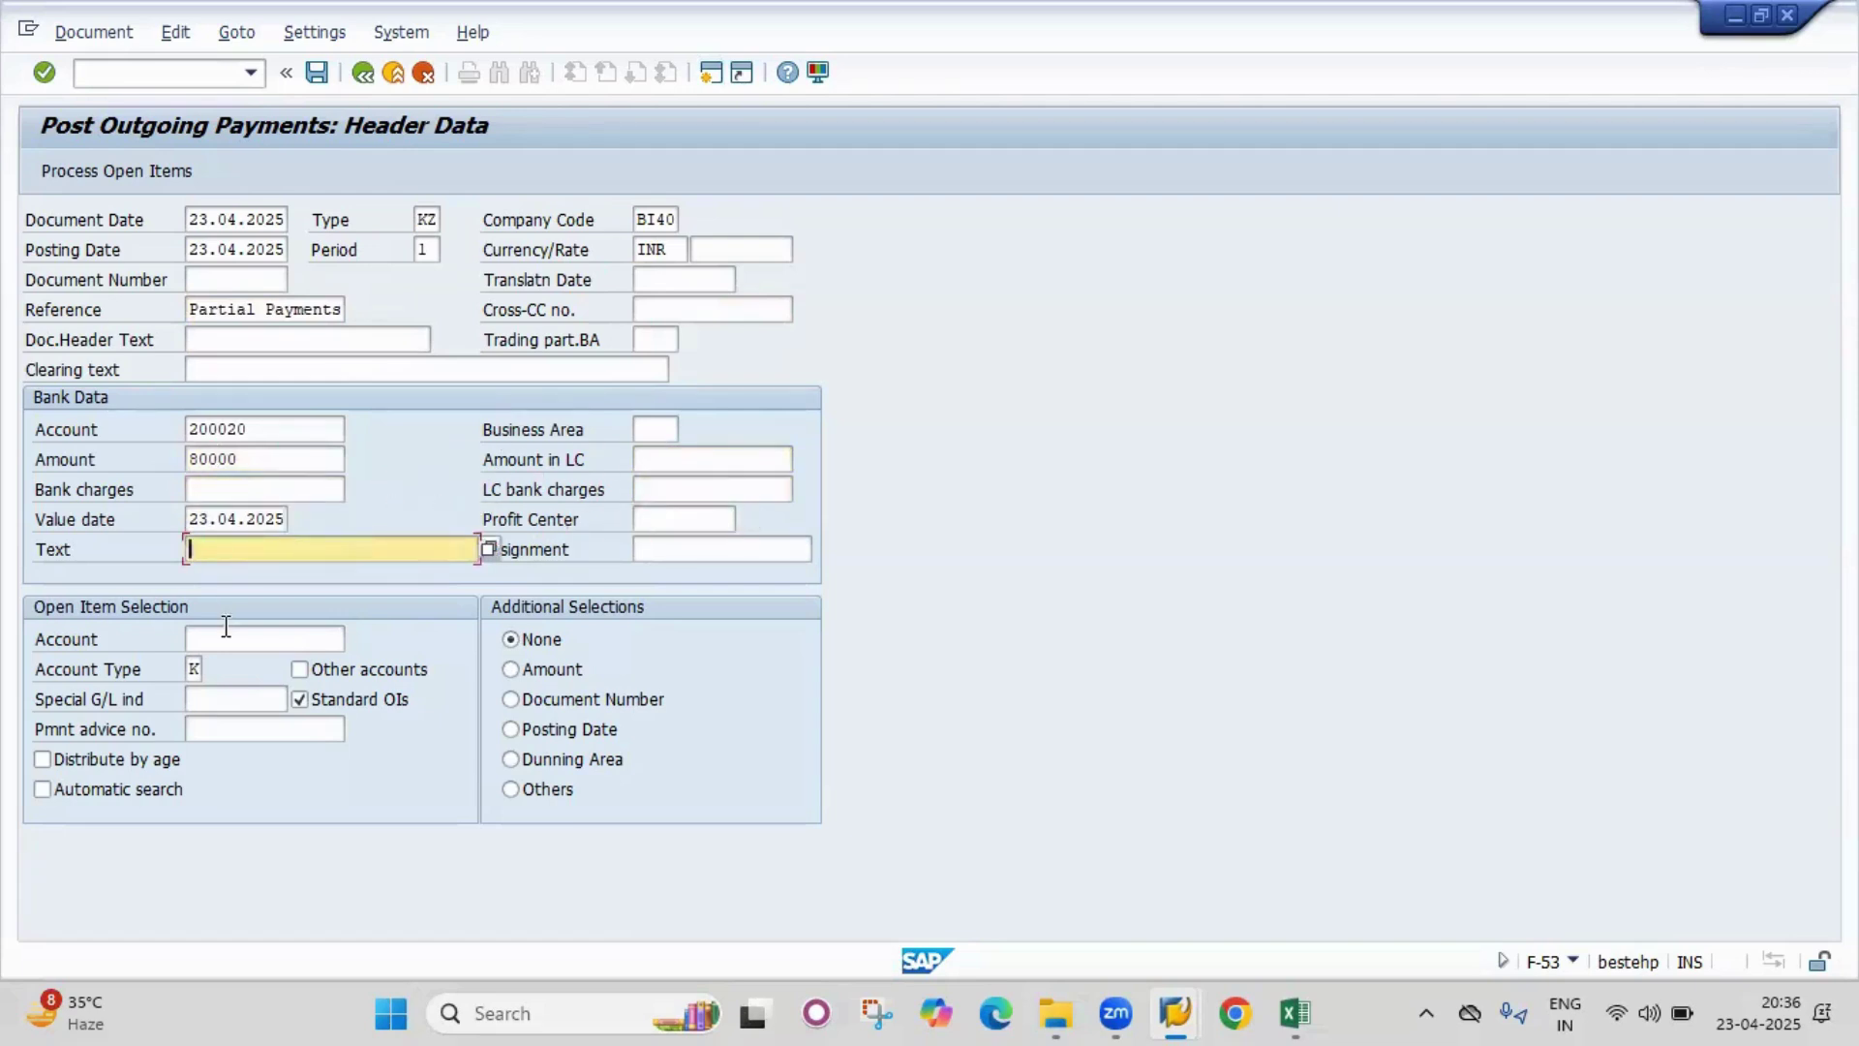
{"action": "left_click", "coordinate": [225, 629]}
{"action": "type", "text": "8"}
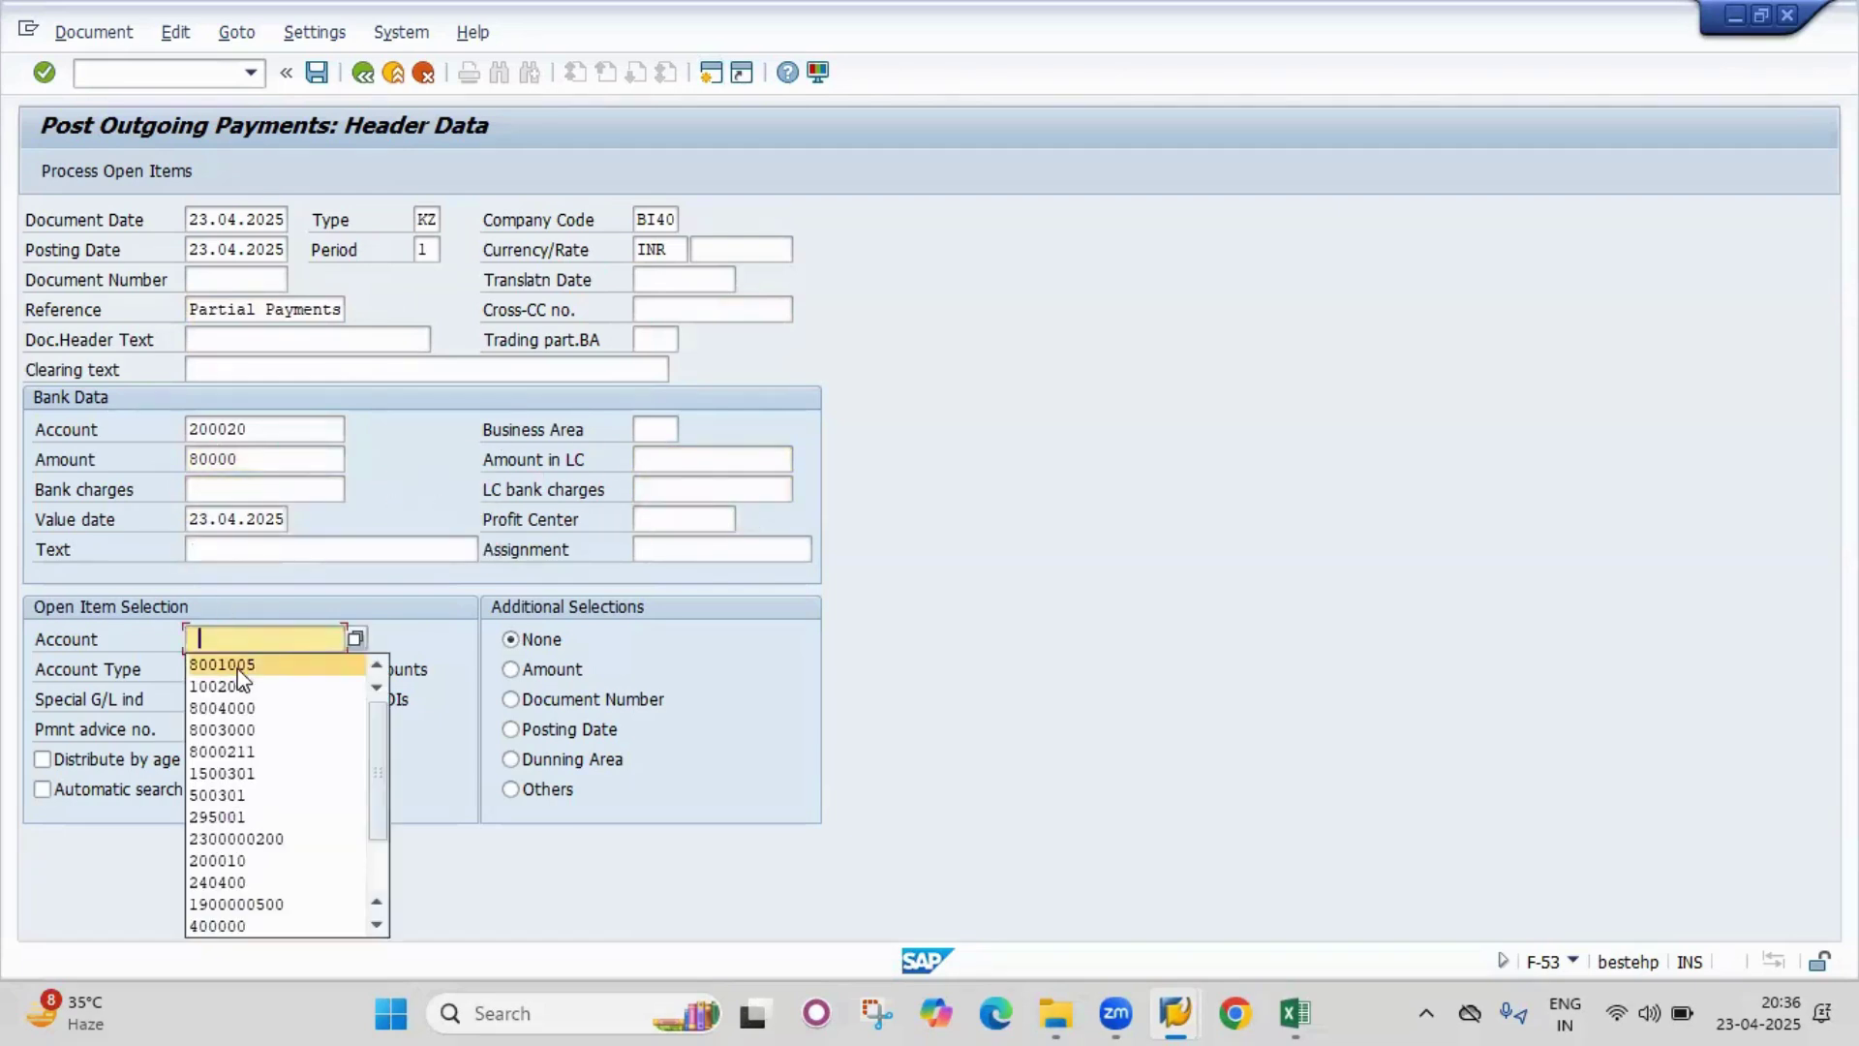
{"action": "left_click", "coordinate": [239, 666]}
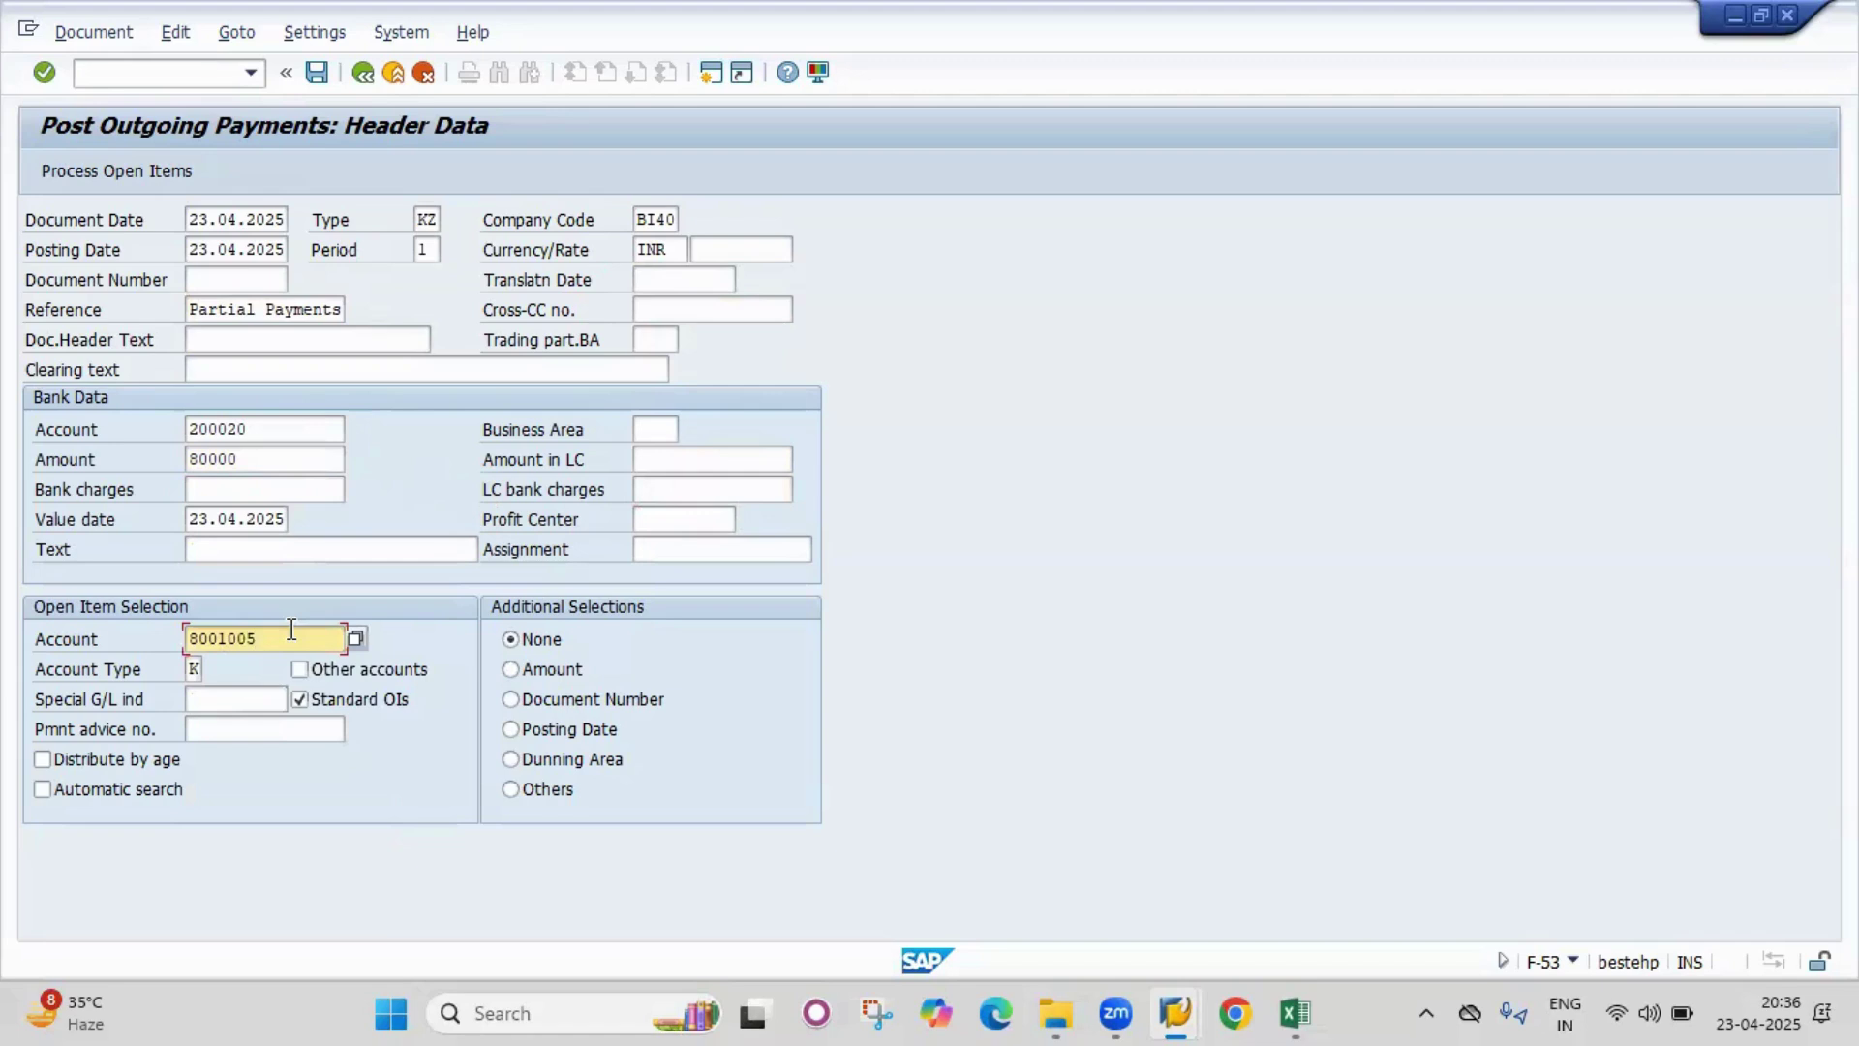
{"action": "double_click", "coordinate": [188, 634]}
{"action": "key", "text": "shift+F4"}
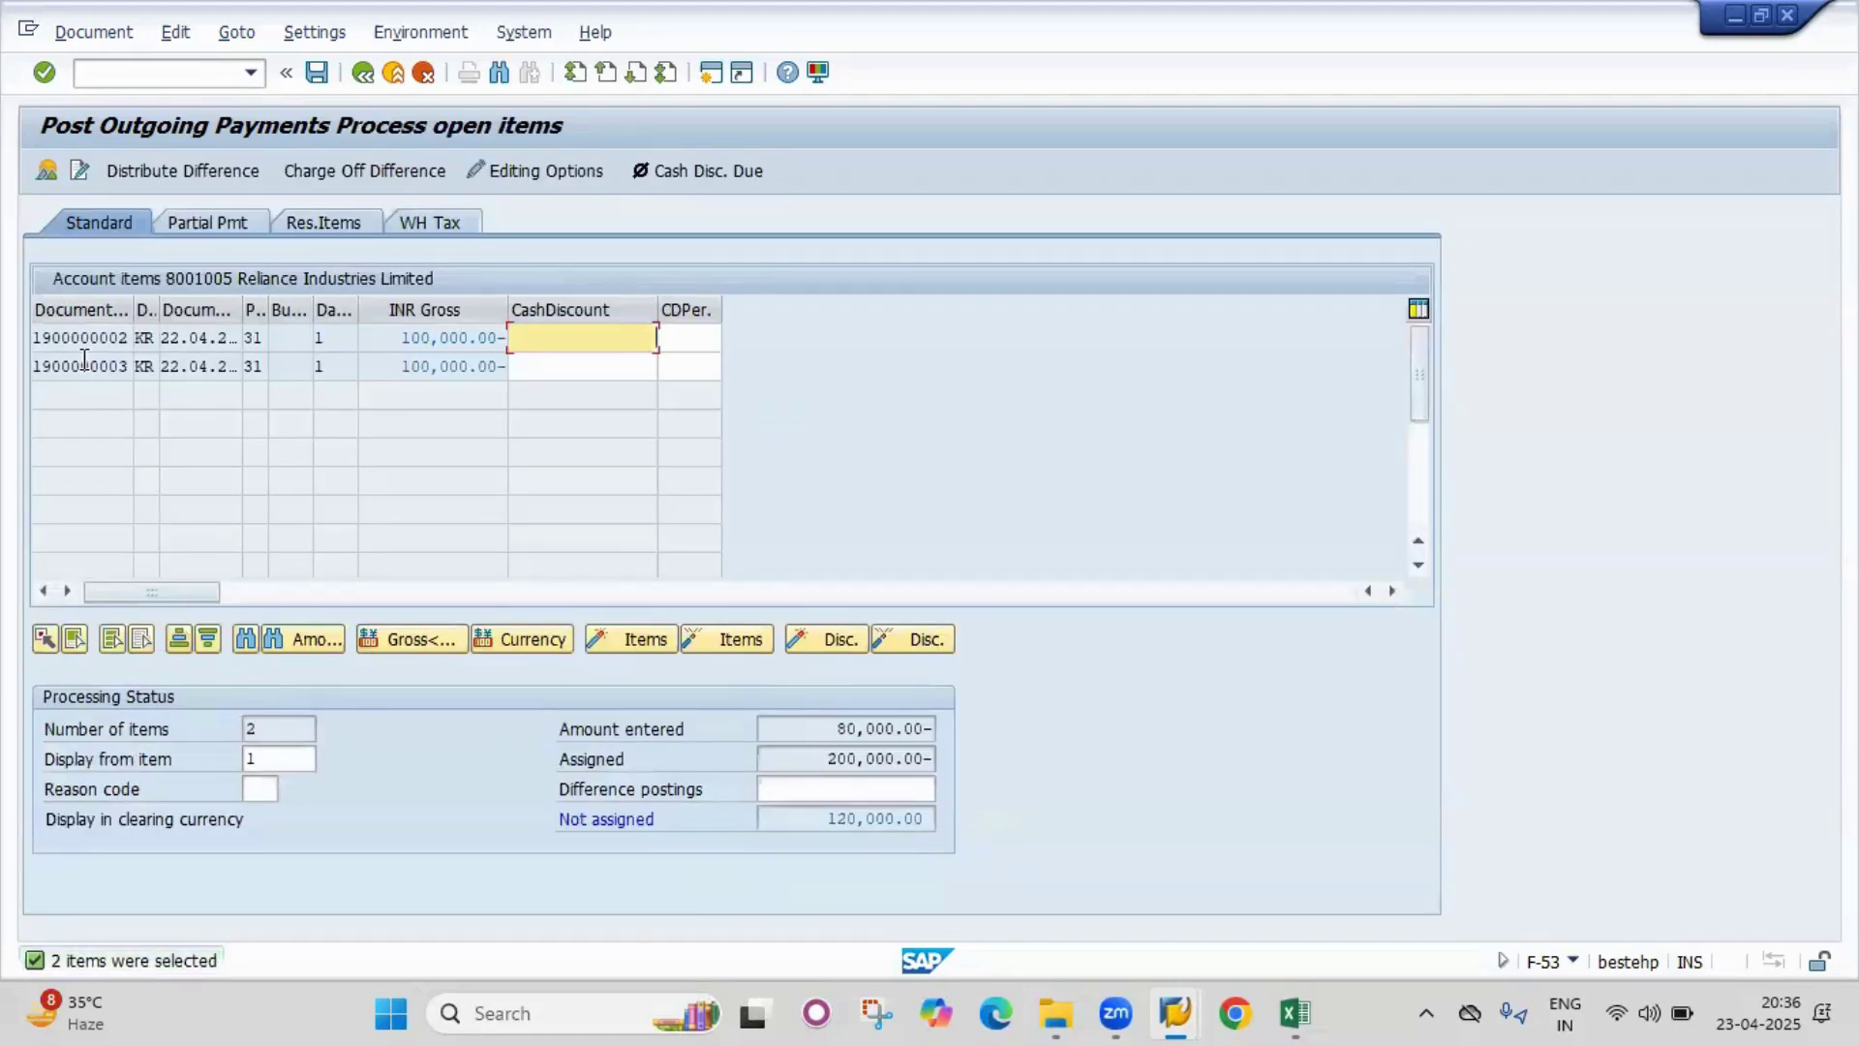
{"action": "key", "text": "alt+Tab"}
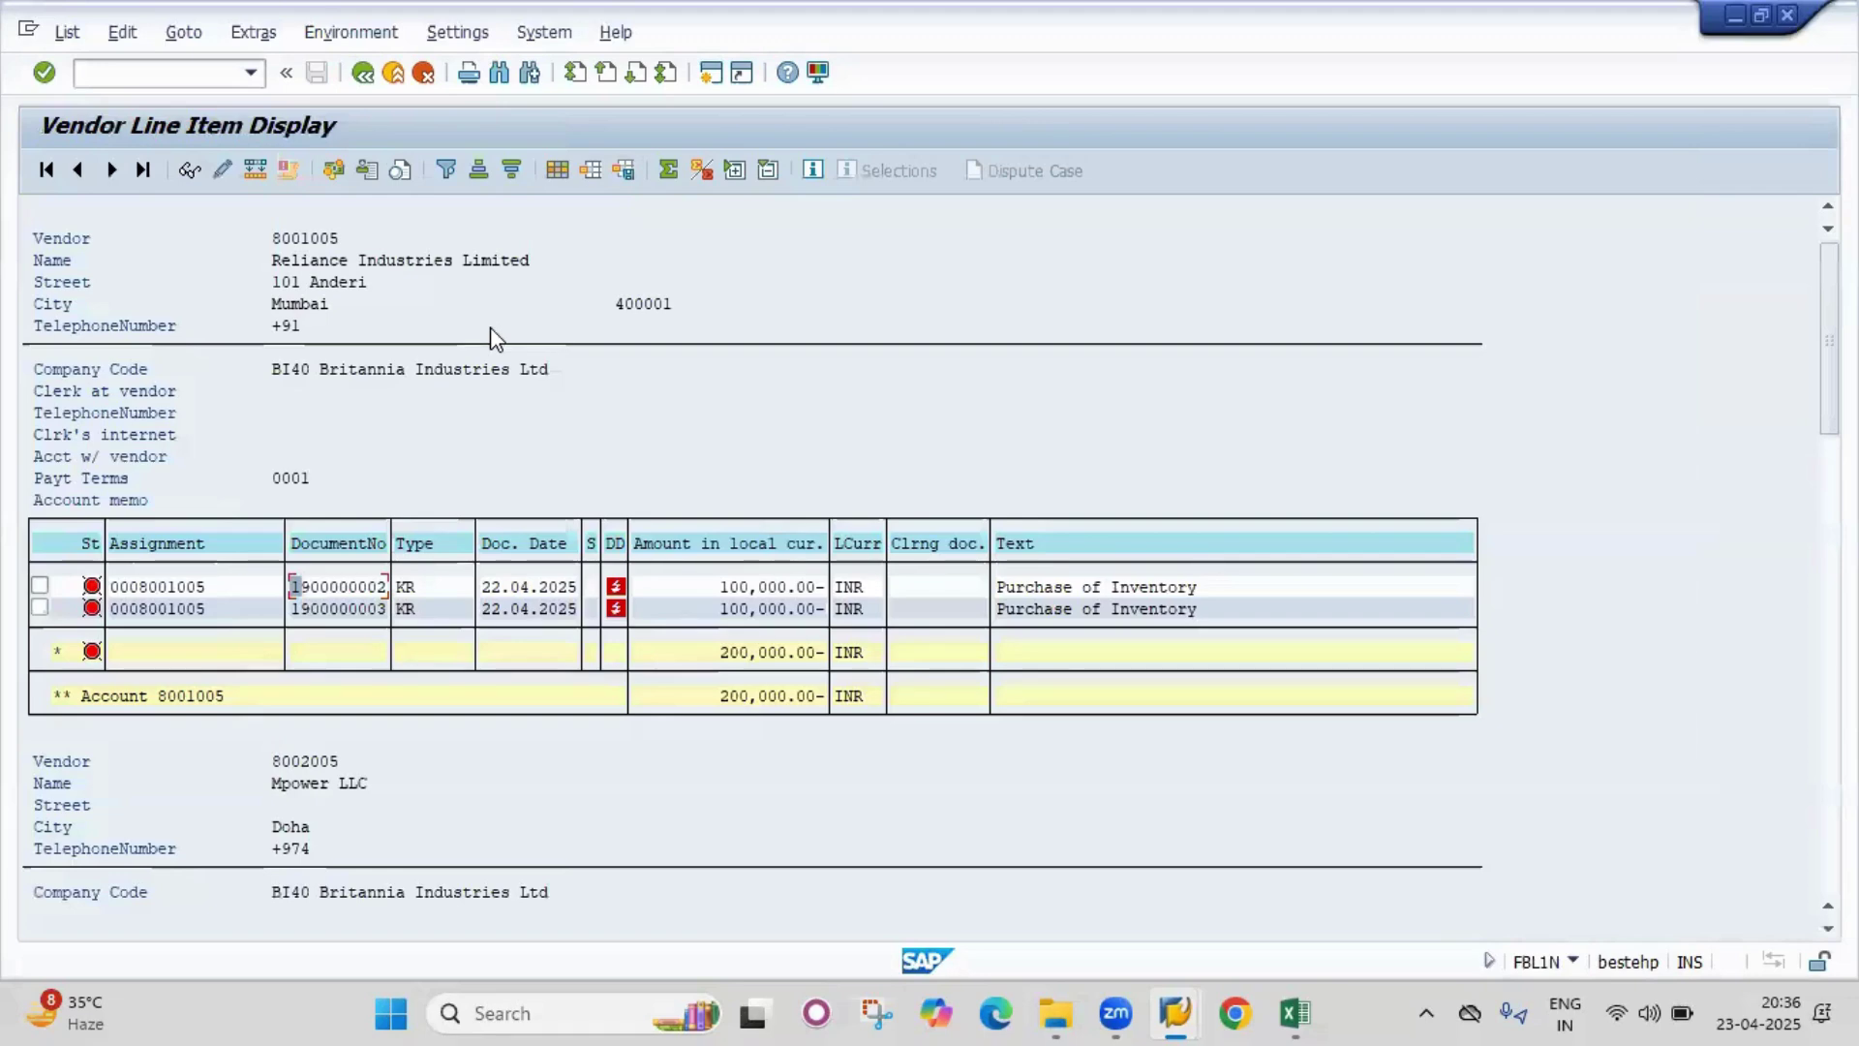
{"action": "key", "text": "alt+Tab"}
{"action": "key", "text": "alt+Tab"}
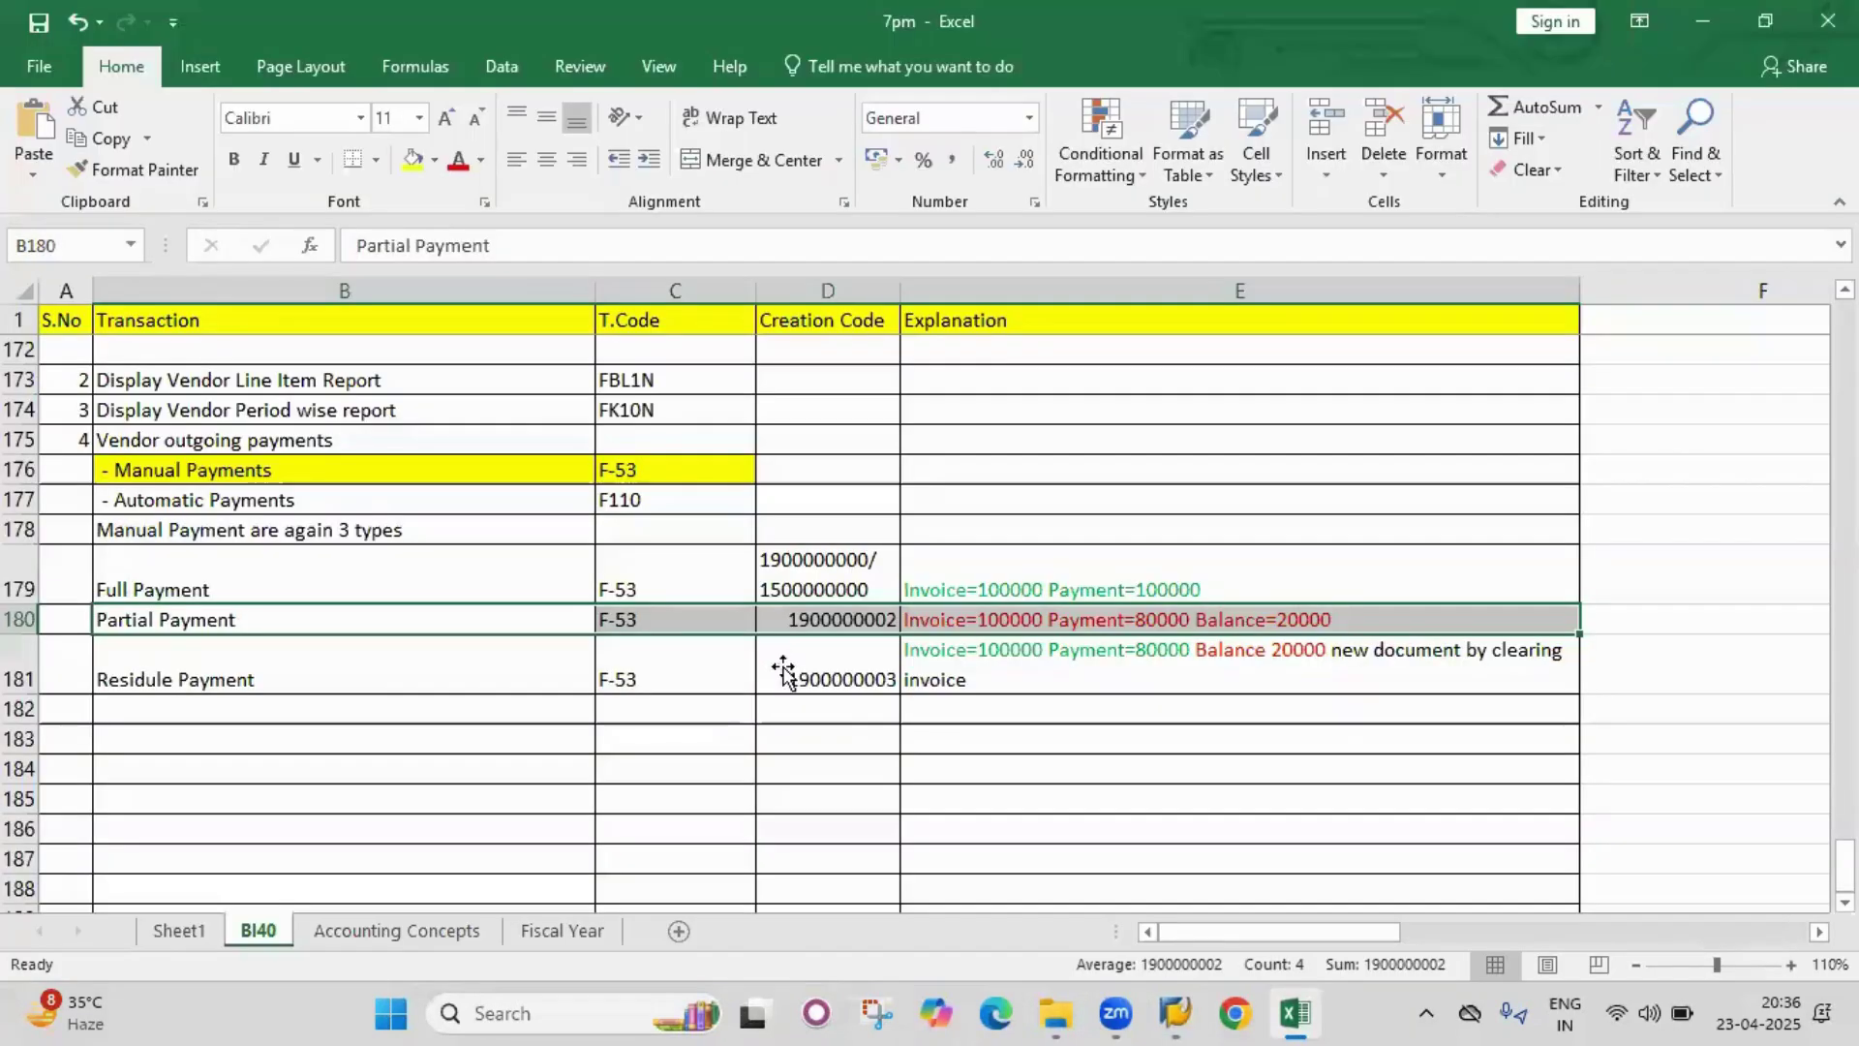
{"action": "left_click", "coordinate": [776, 616]}
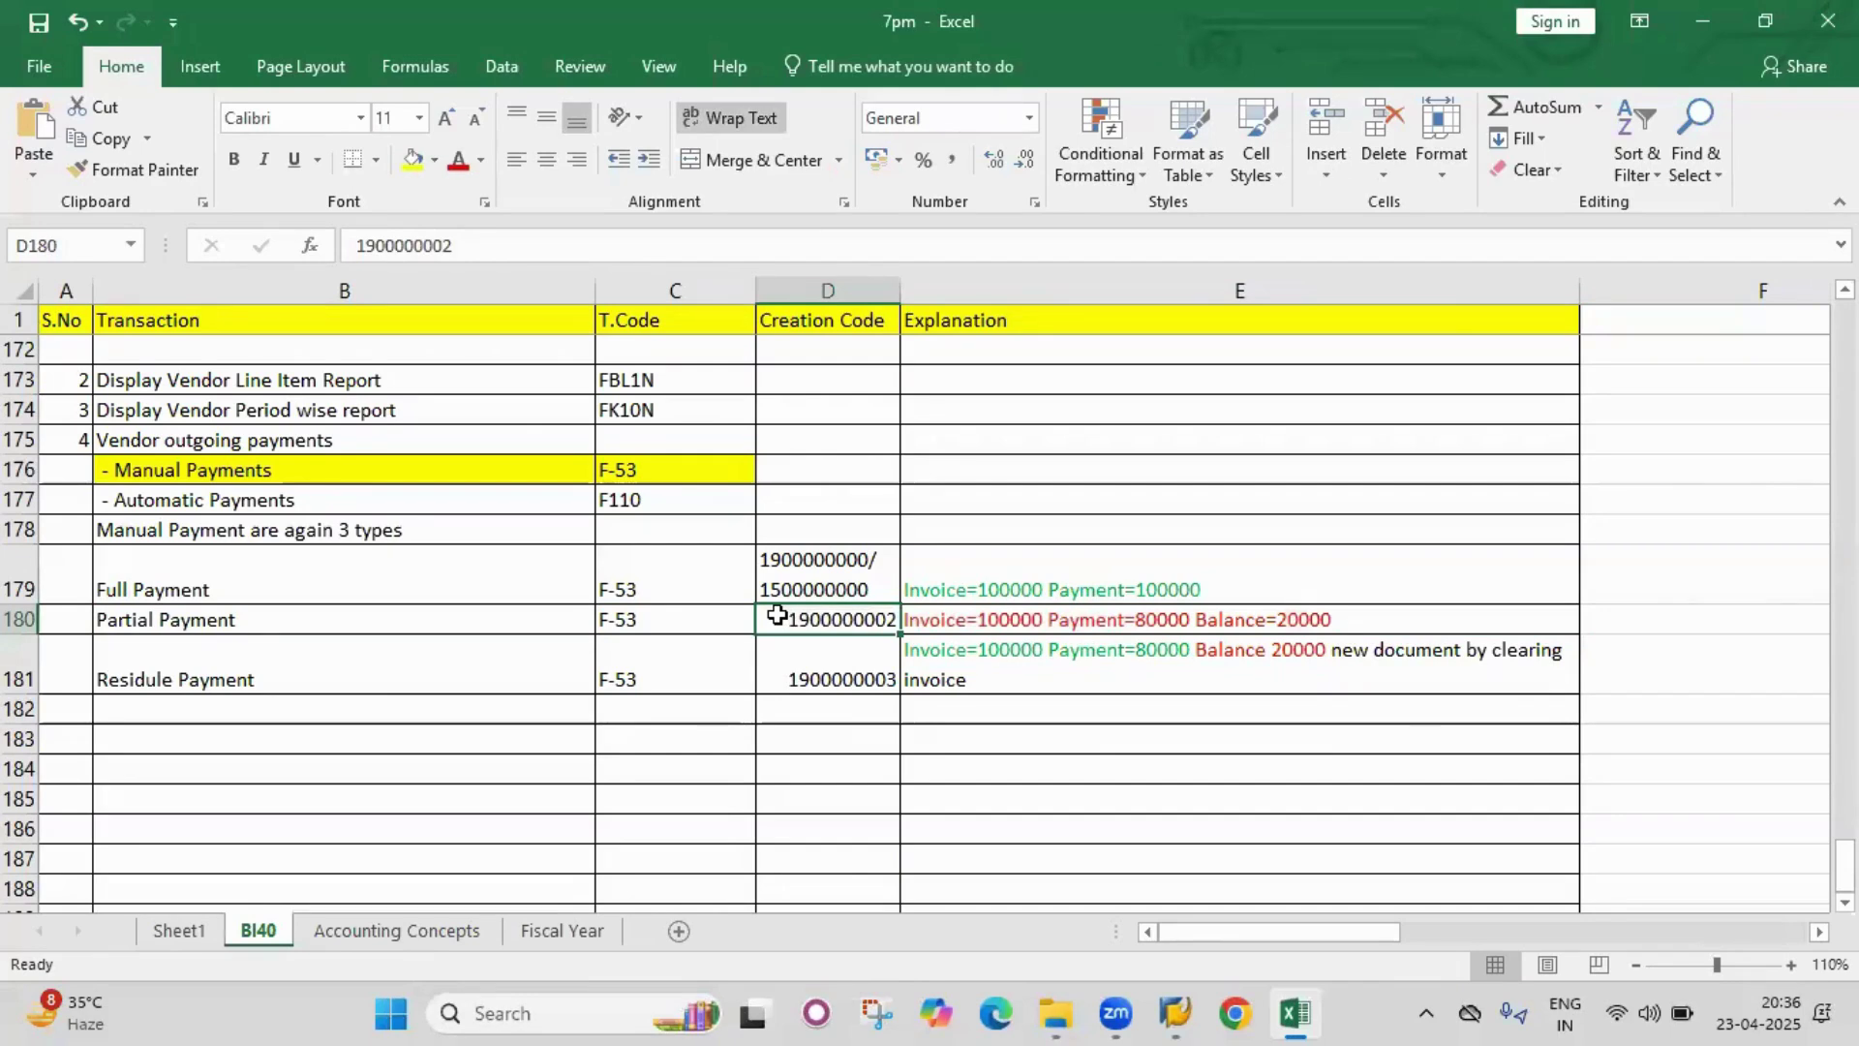
- Deselect and deactivate both open invoices, leaving the full 80,000 unassigned
{"action": "key", "text": "alt+Tab"}
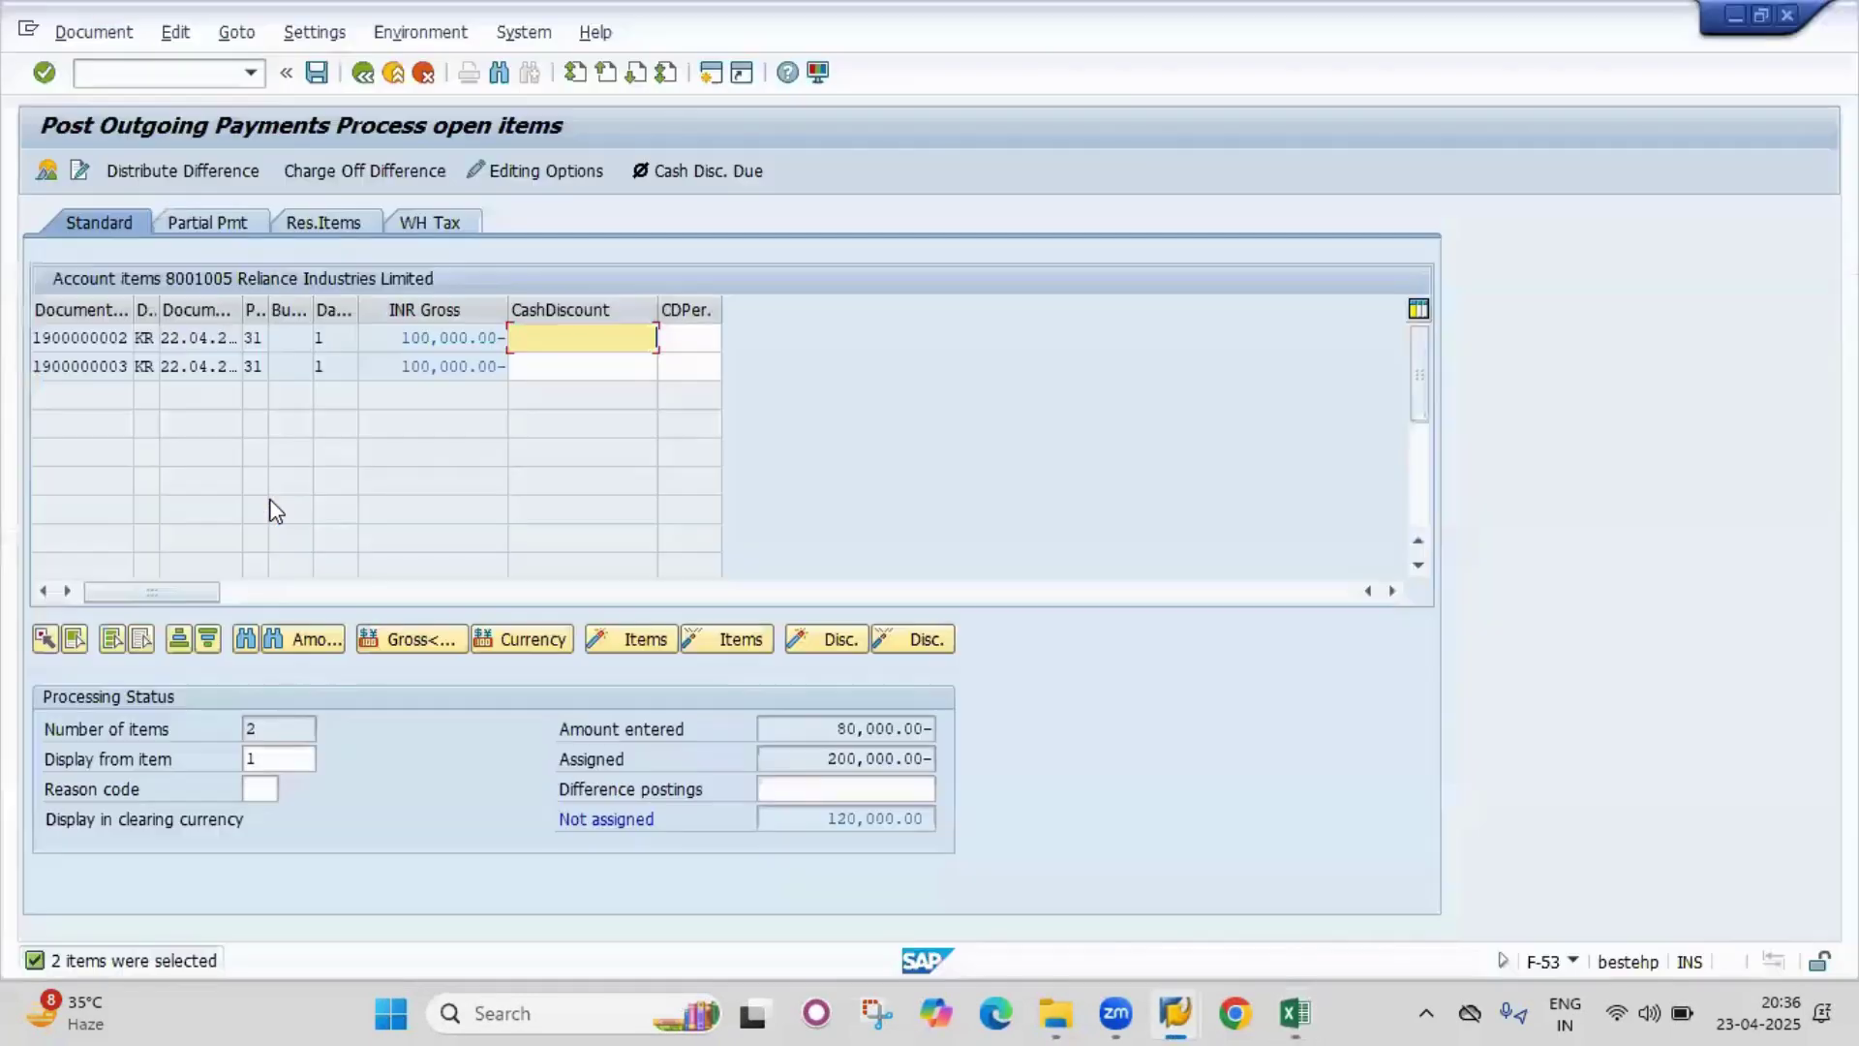
{"action": "left_click", "coordinate": [111, 647]}
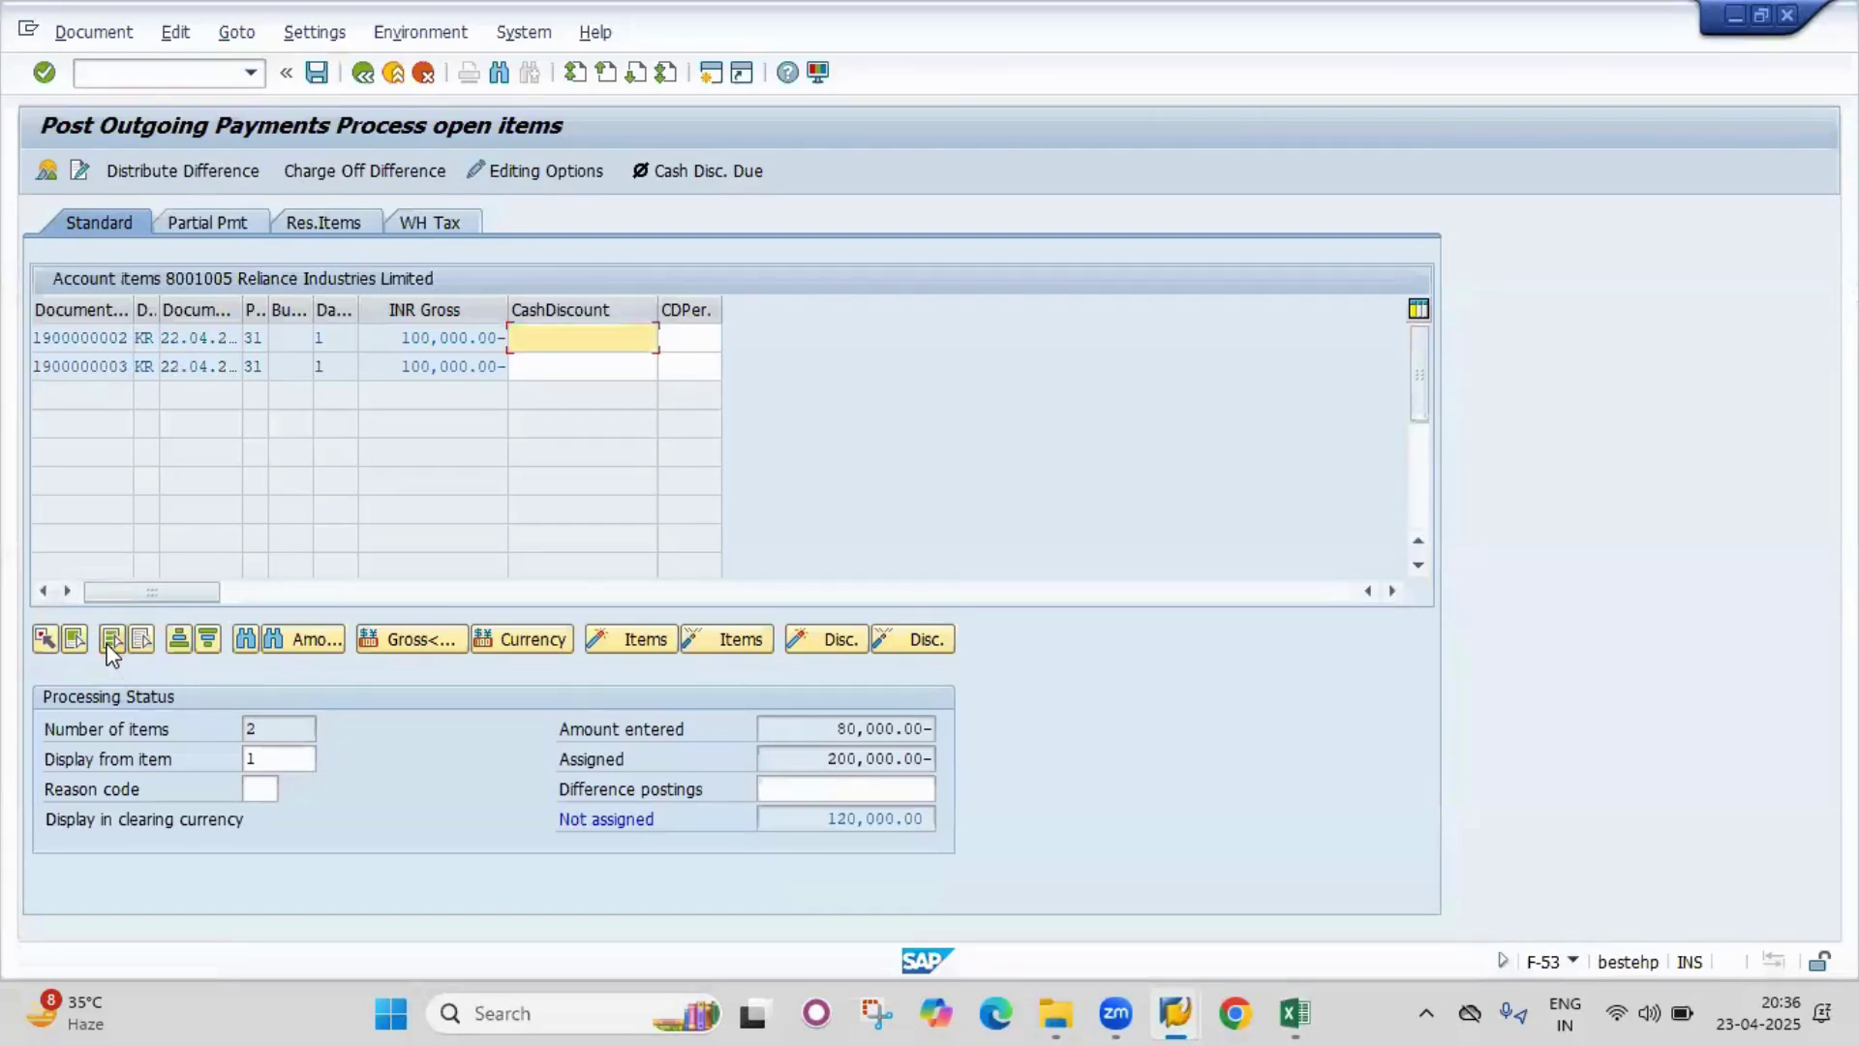
{"action": "left_click", "coordinate": [706, 646]}
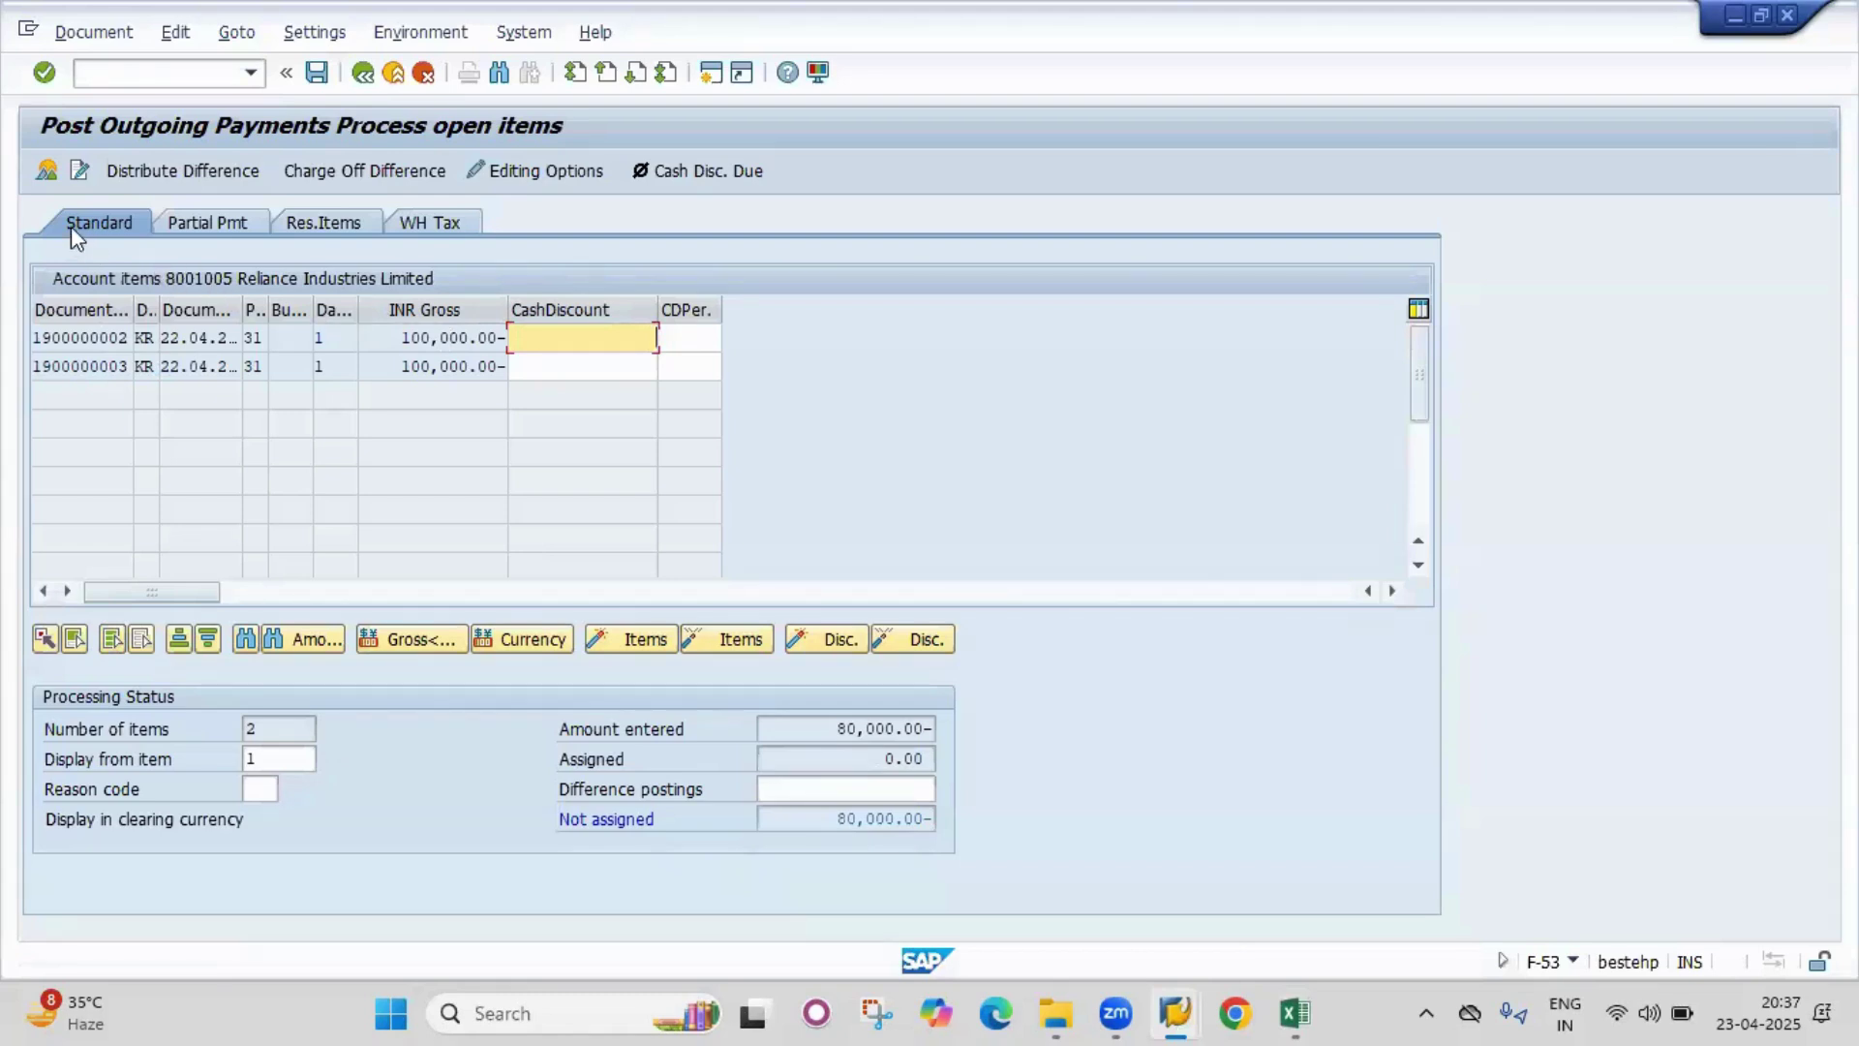
{"action": "left_click", "coordinate": [186, 224]}
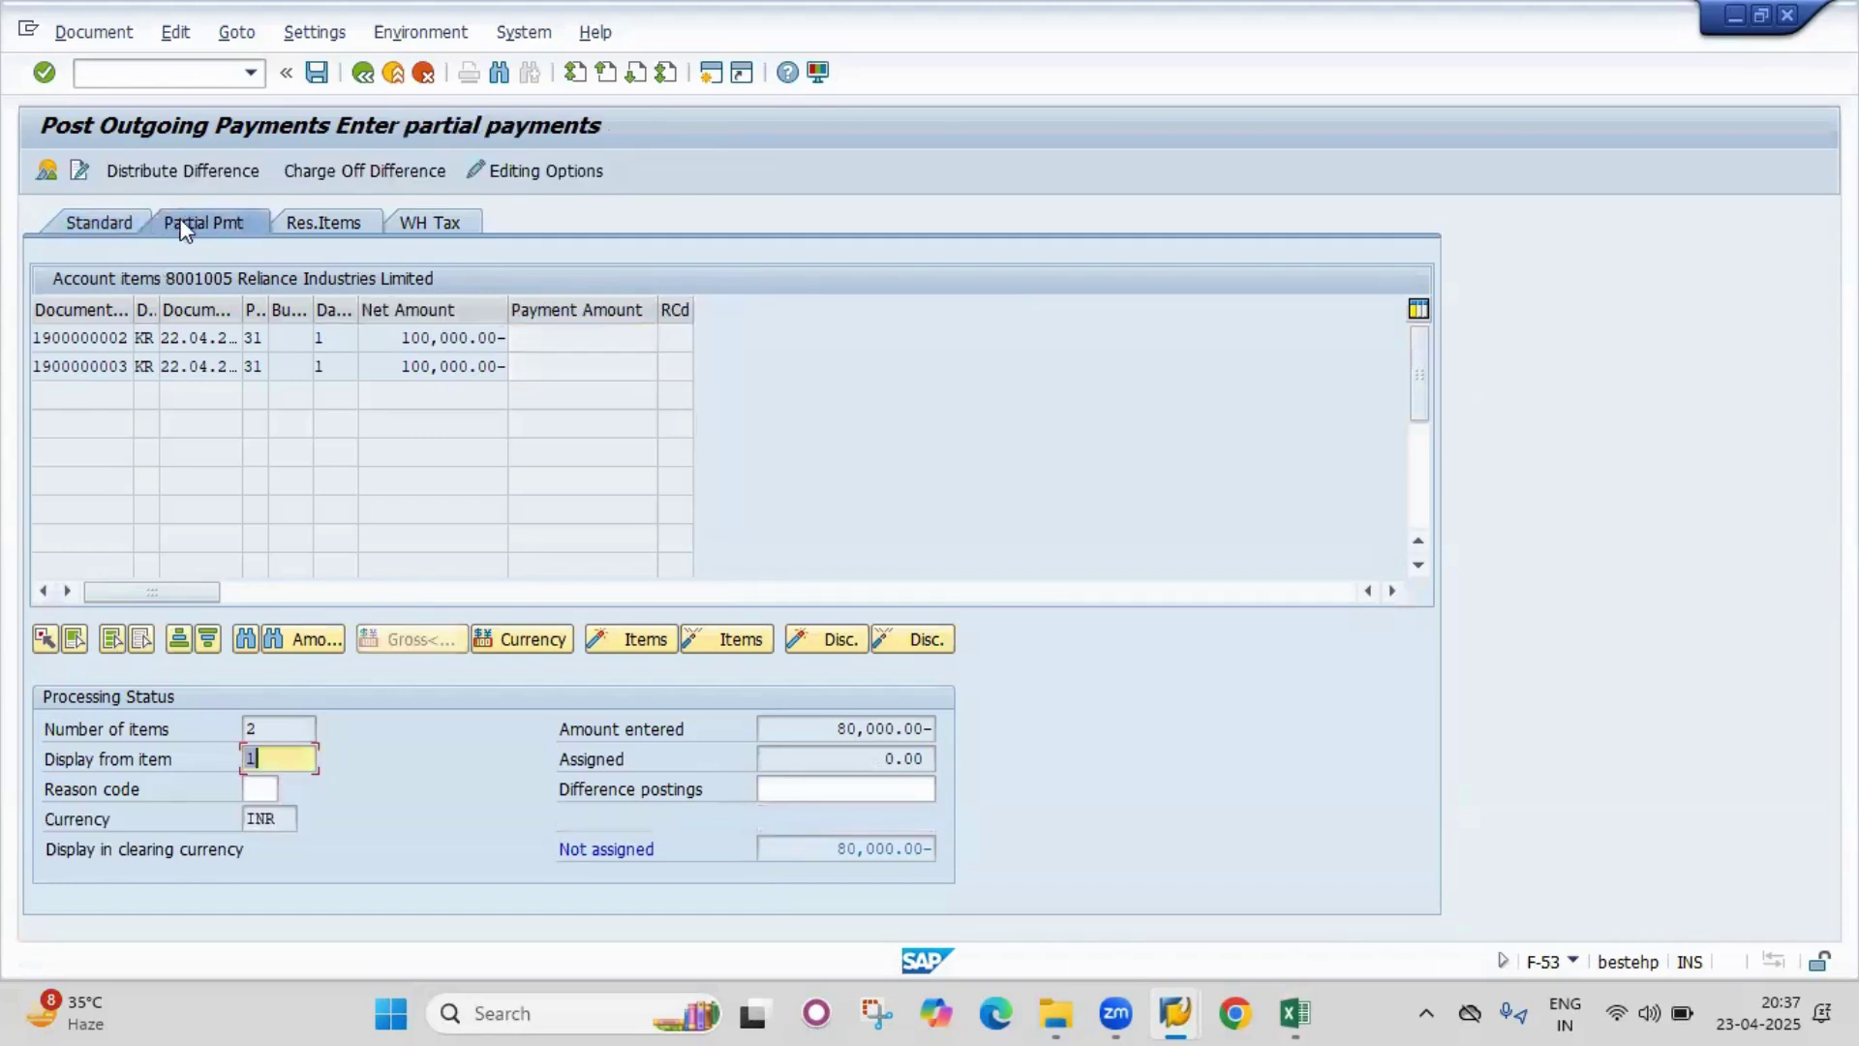
{"action": "double_click", "coordinate": [407, 338]}
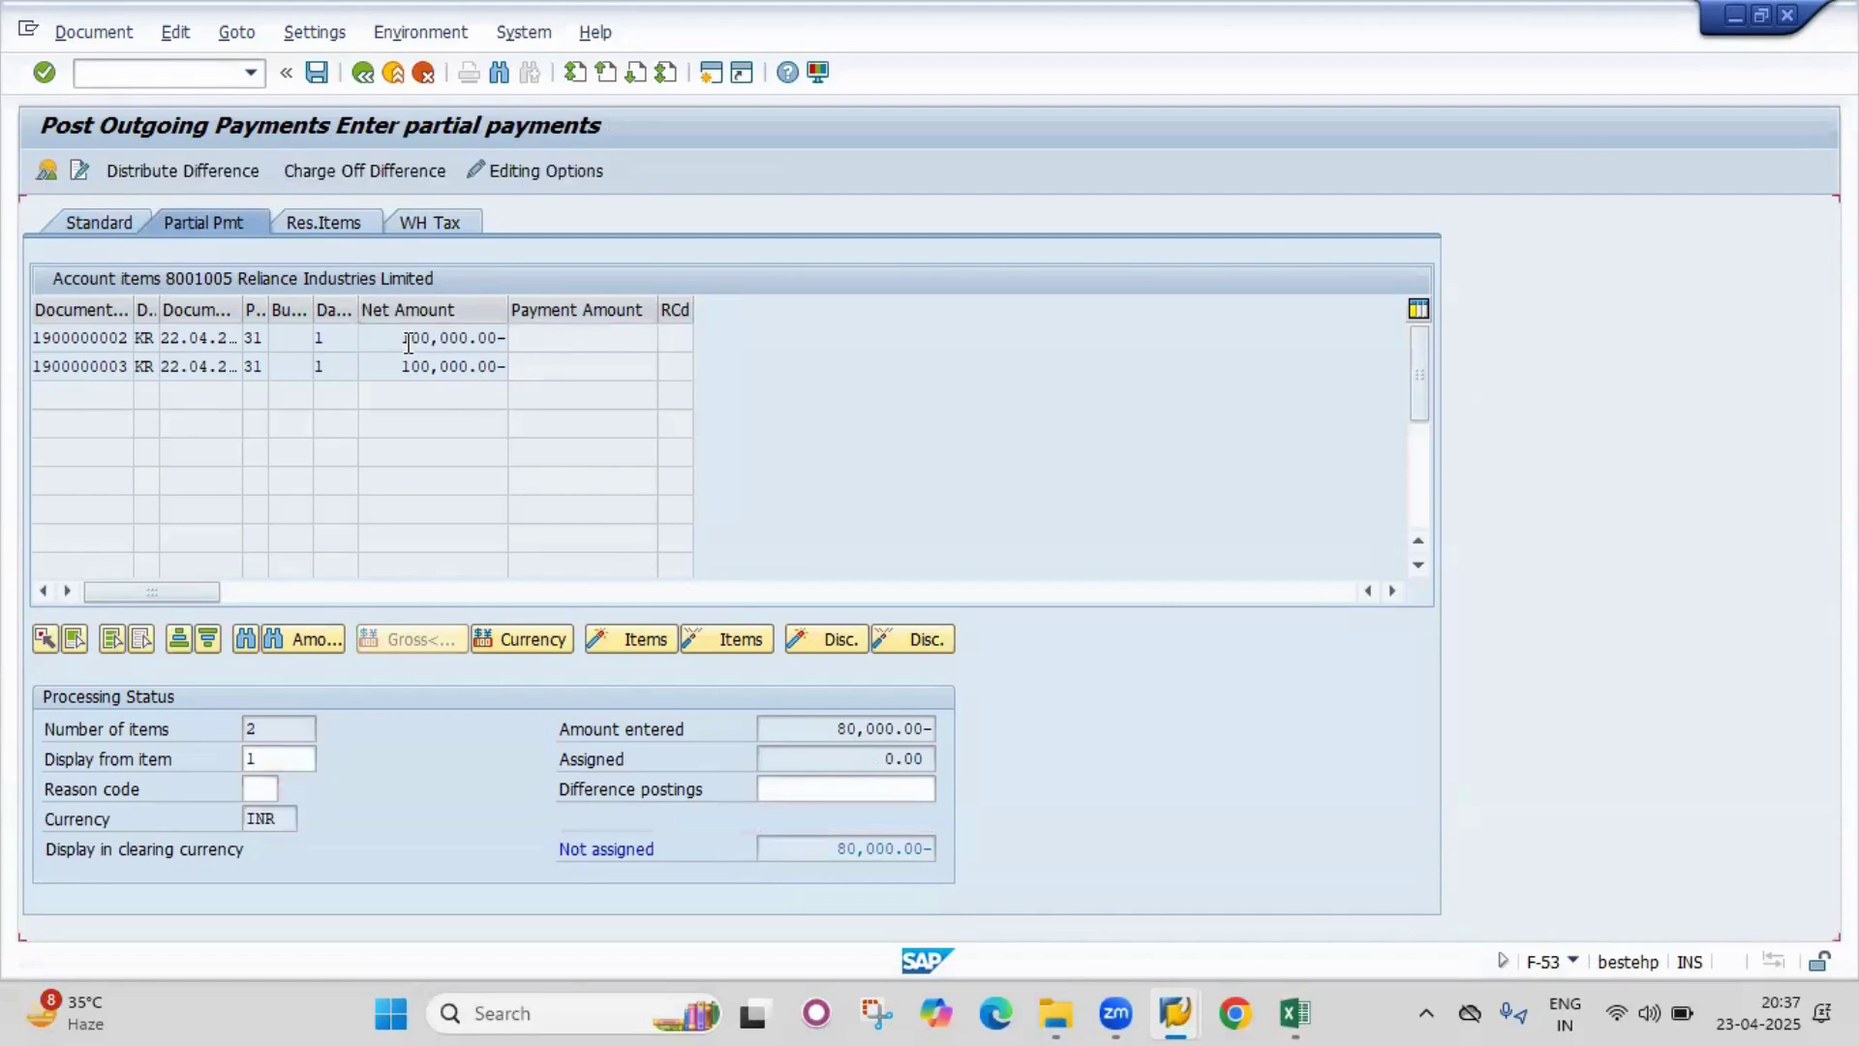
{"action": "left_click", "coordinate": [522, 330]}
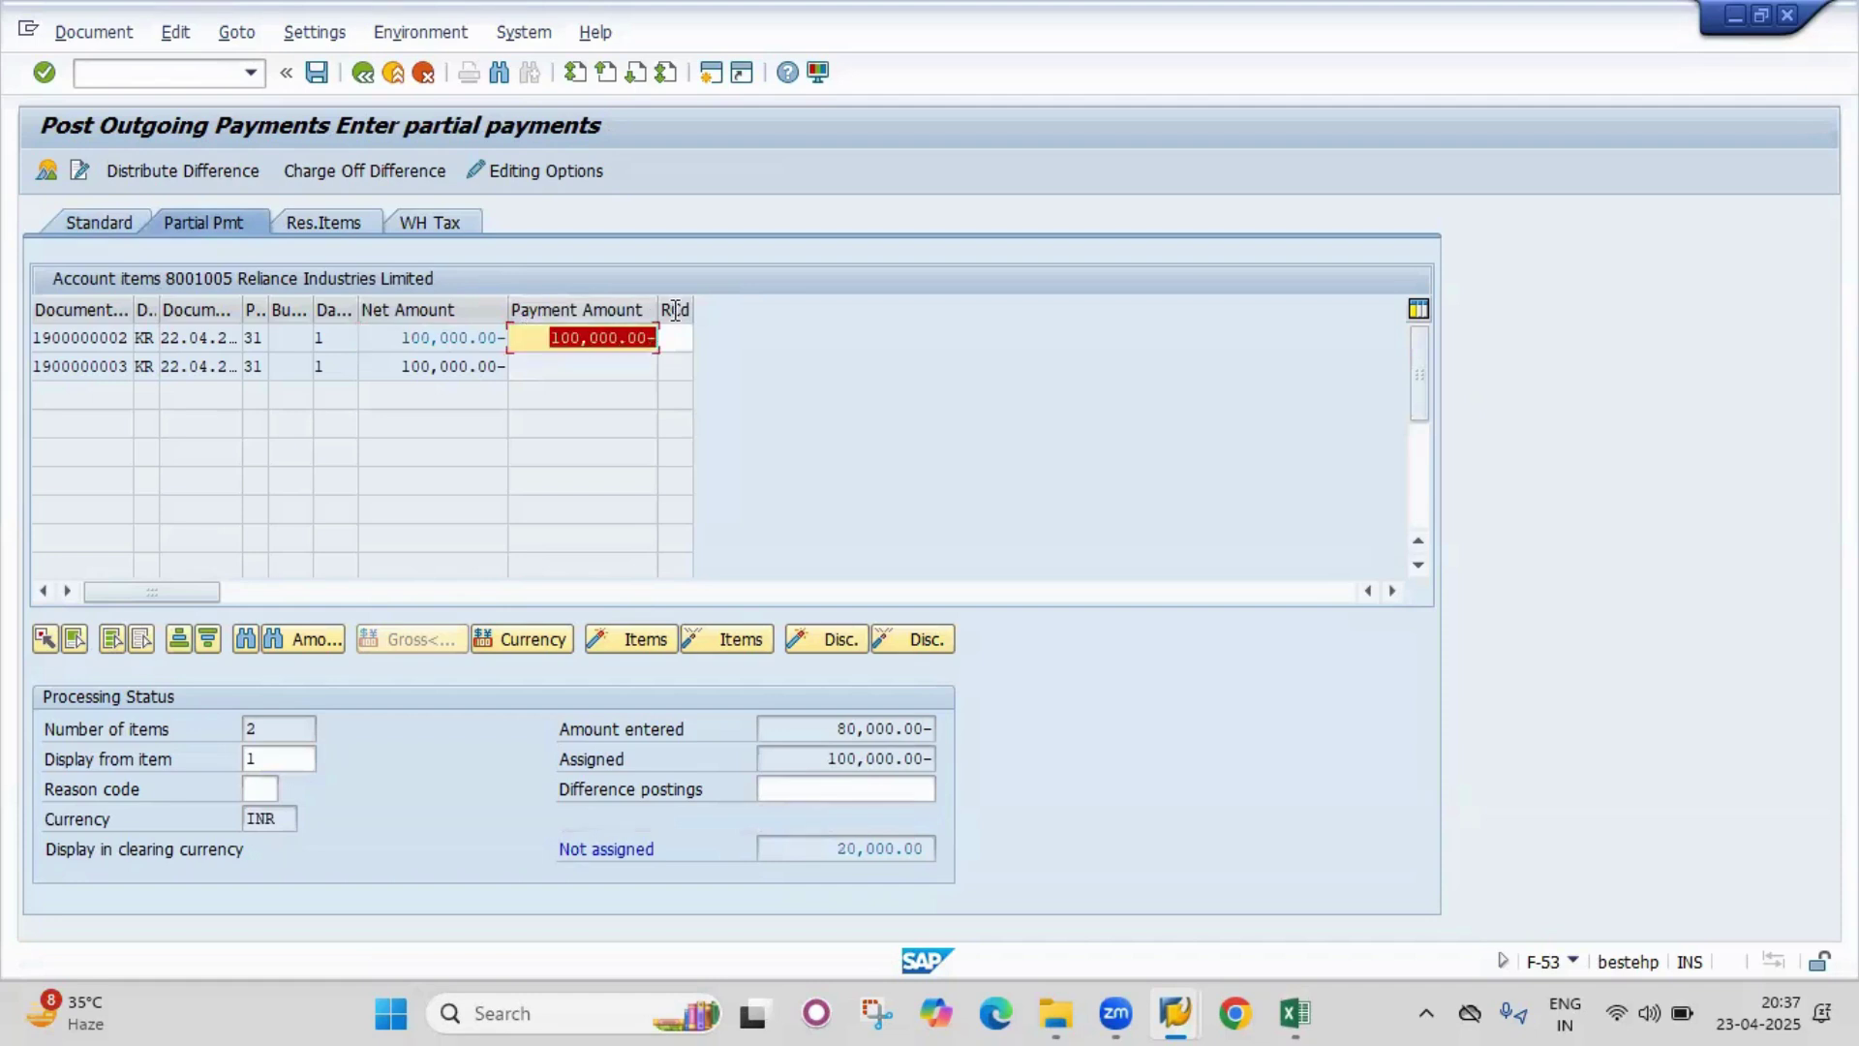
{"action": "left_click", "coordinate": [547, 342]}
{"action": "double_click", "coordinate": [547, 342]}
{"action": "left_click", "coordinate": [585, 339]}
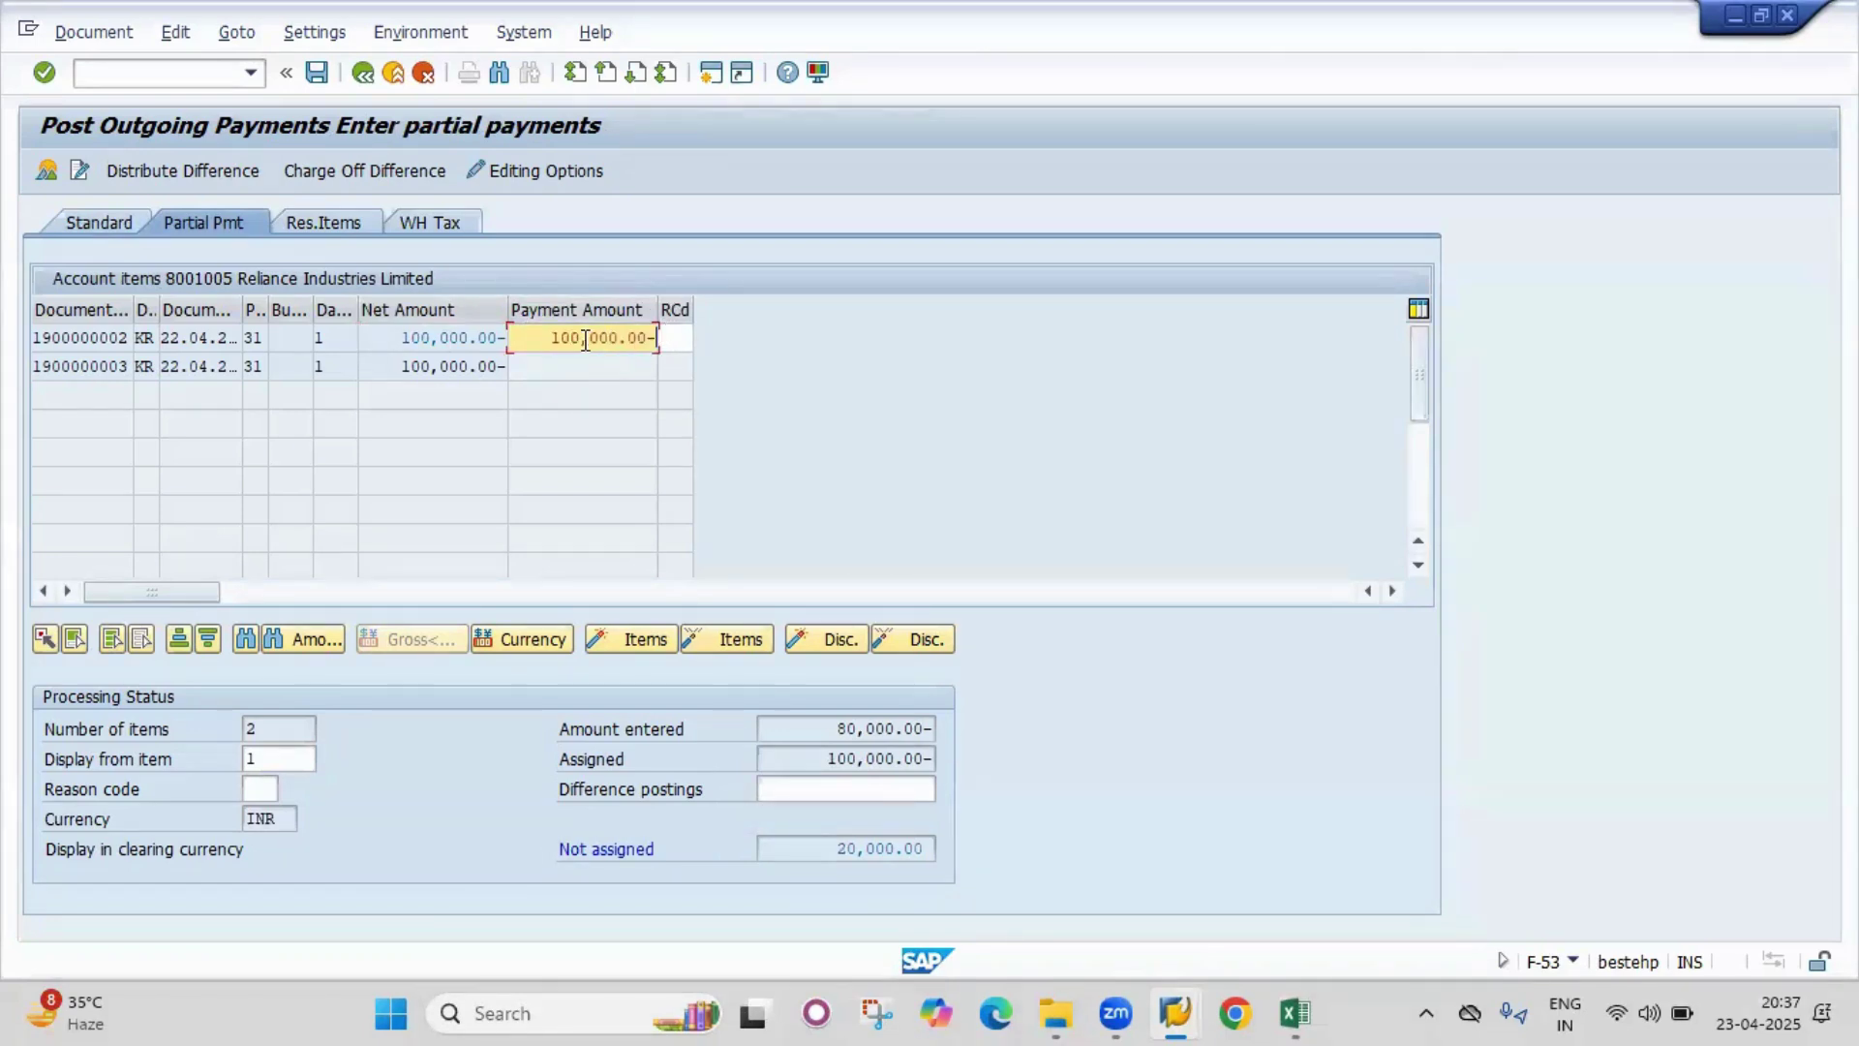
{"action": "key", "text": "BackSpace"}
{"action": "key", "text": "BackSpace"}
{"action": "key", "text": "BackSpace"}
{"action": "type", "text": "80"}
{"action": "key", "text": "Return"}
{"action": "left_click_drag", "start_coordinate": [559, 339], "coordinate": [650, 339]}
{"action": "left_click", "coordinate": [651, 339]}
{"action": "left_click", "coordinate": [43, 172]}
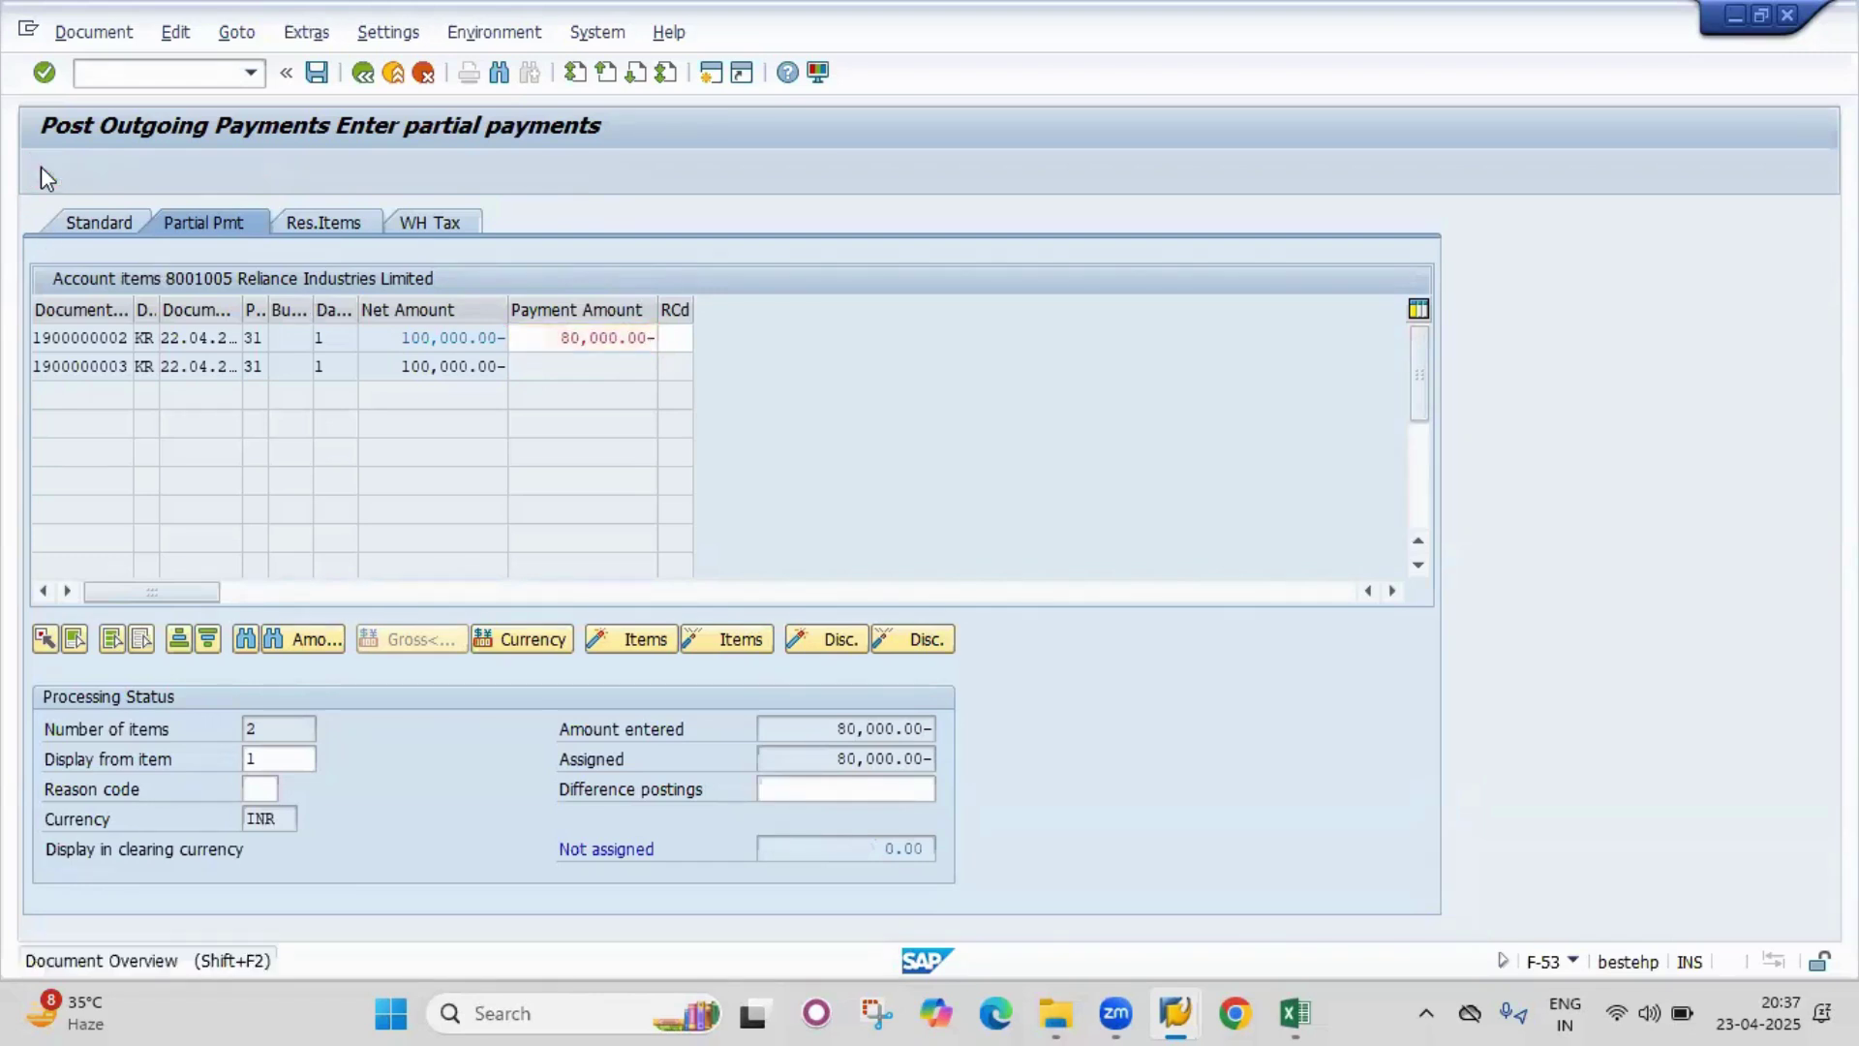
- Simulate the posting and check the 80,000 bank credit and vendor debit lines
{"action": "left_click", "coordinate": [90, 35]}
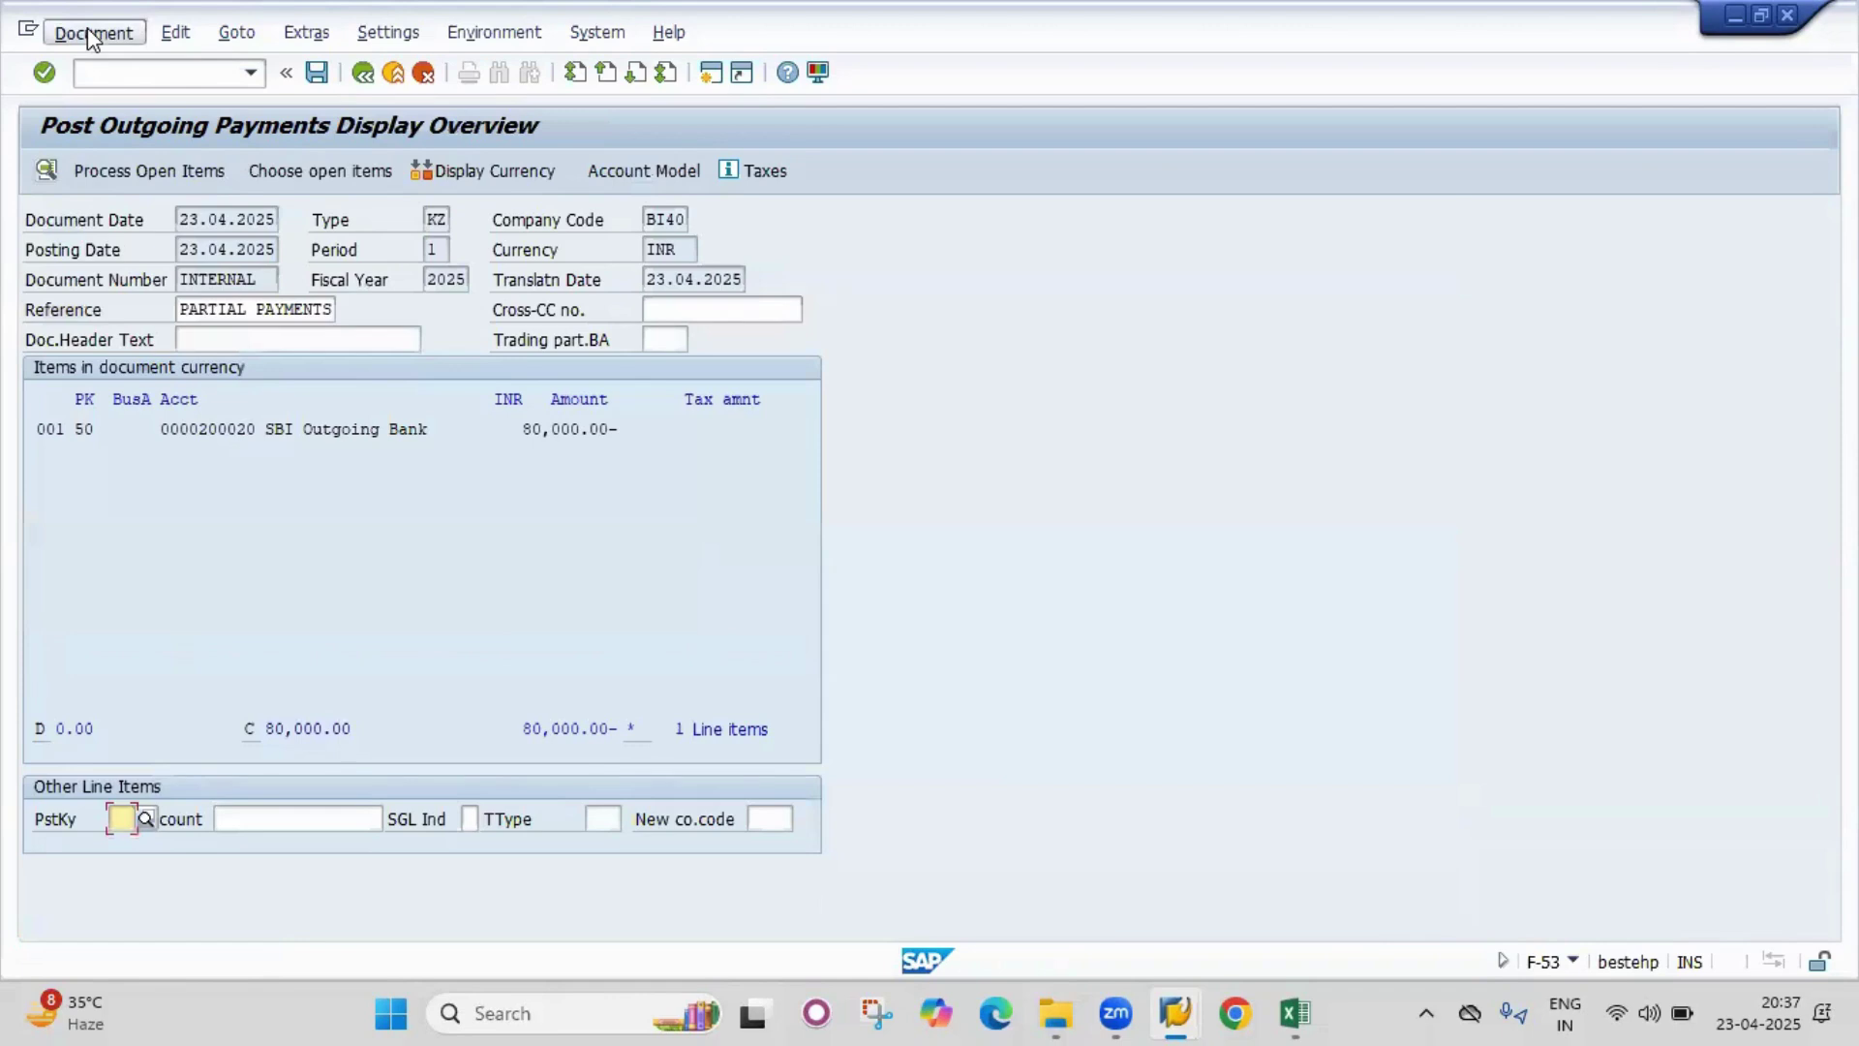
{"action": "left_click", "coordinate": [109, 157]}
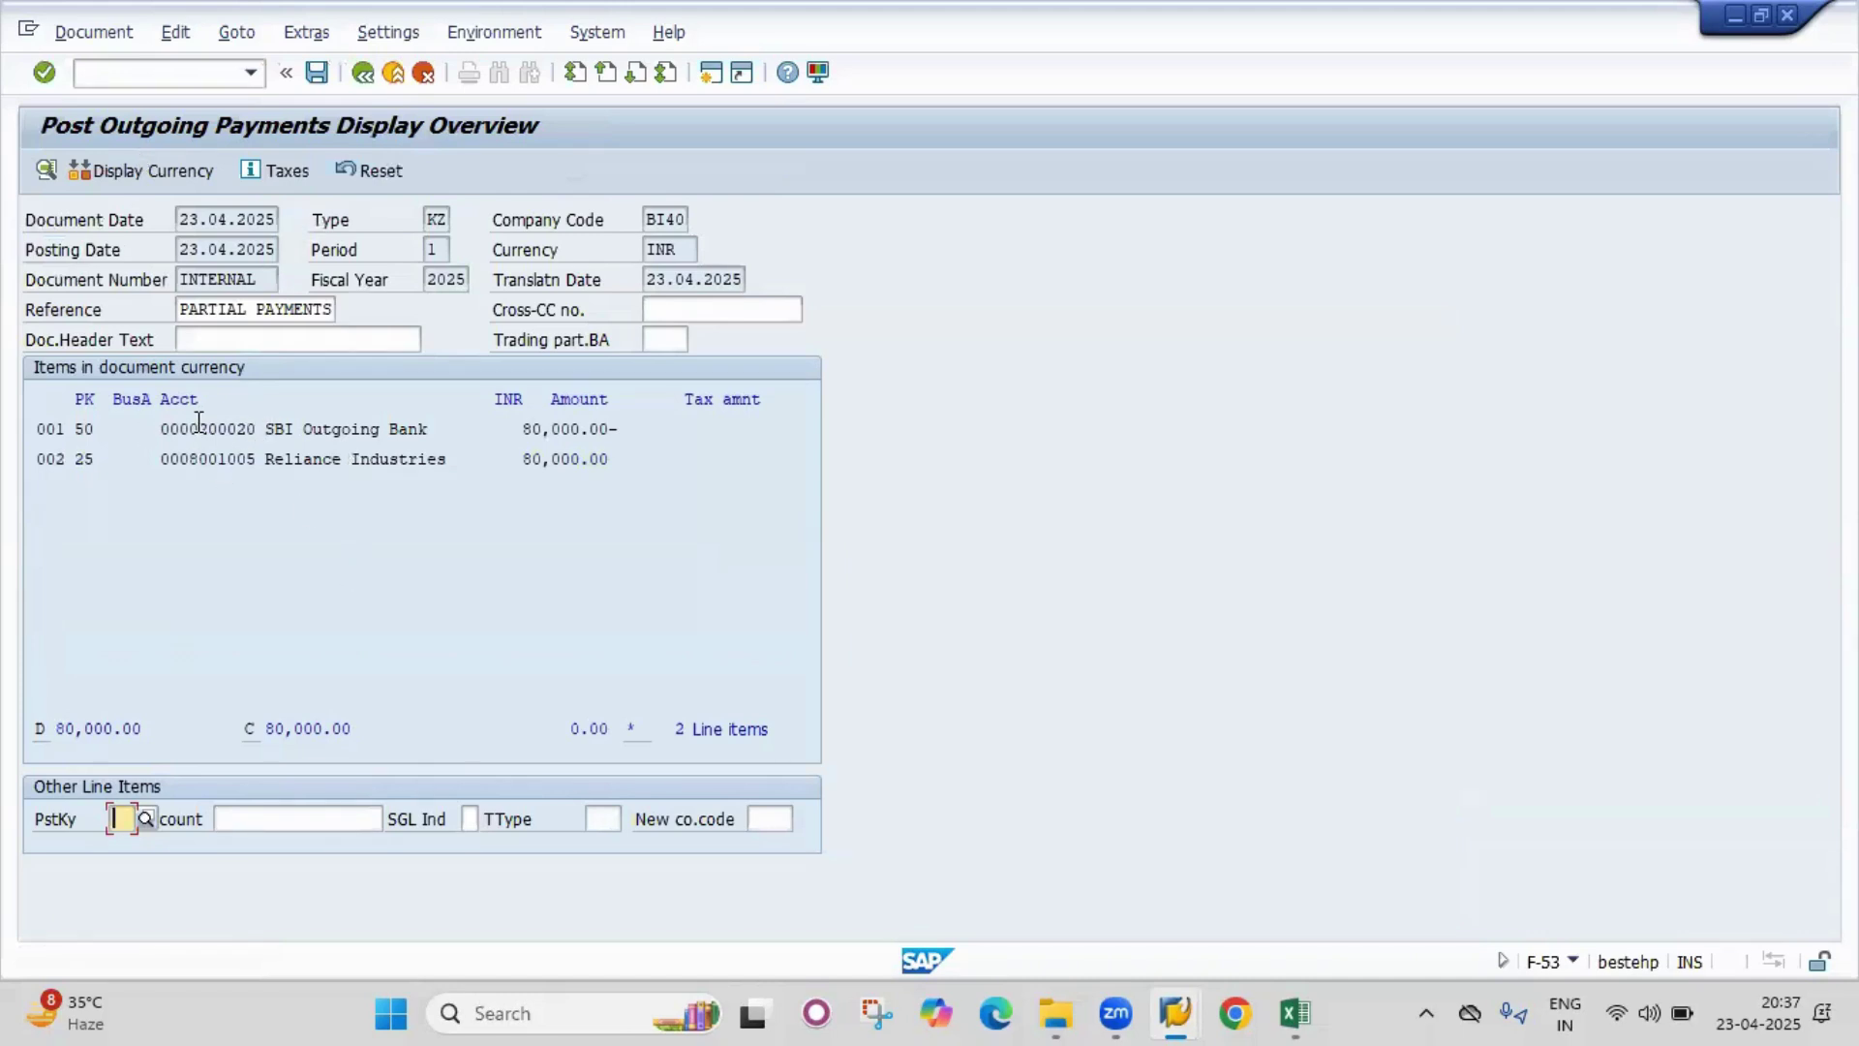
{"action": "left_click_drag", "start_coordinate": [198, 422], "coordinate": [612, 432]}
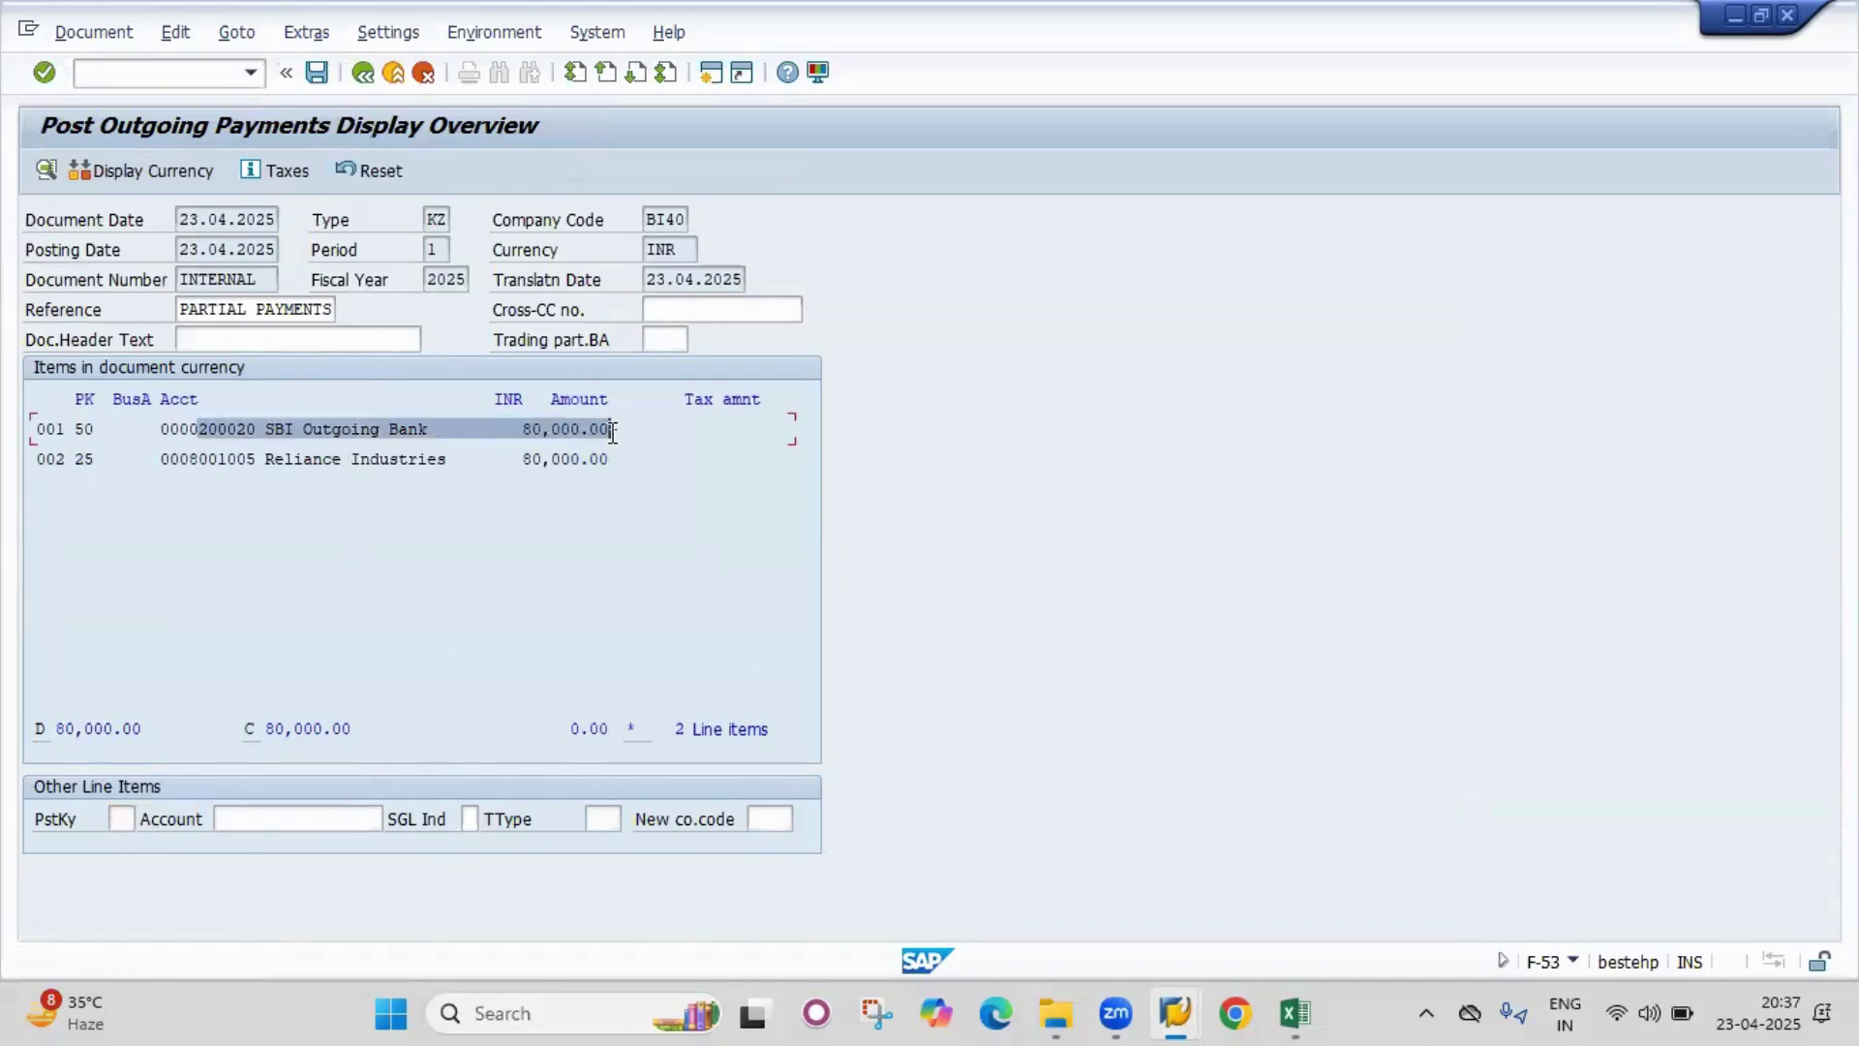
{"action": "left_click_drag", "start_coordinate": [220, 459], "coordinate": [626, 482]}
{"action": "left_click", "coordinate": [627, 482]}
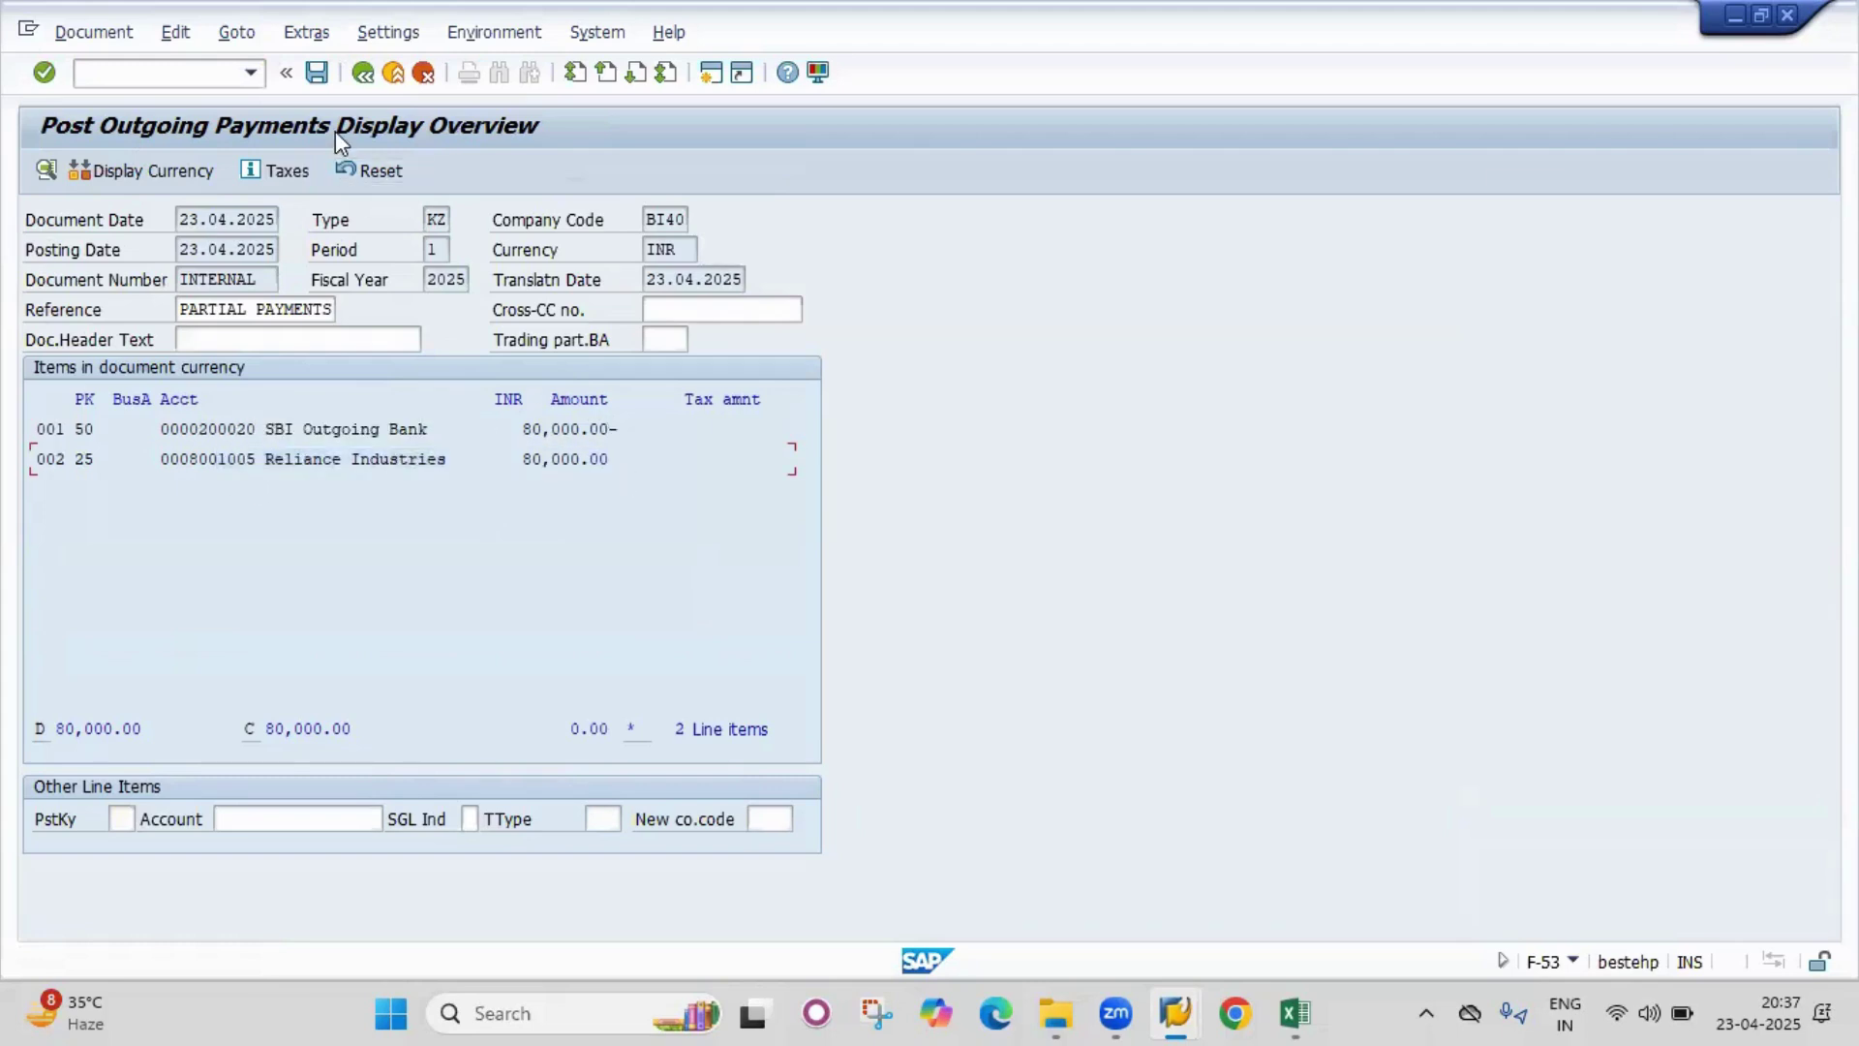
{"action": "key", "text": "ctrl+s"}
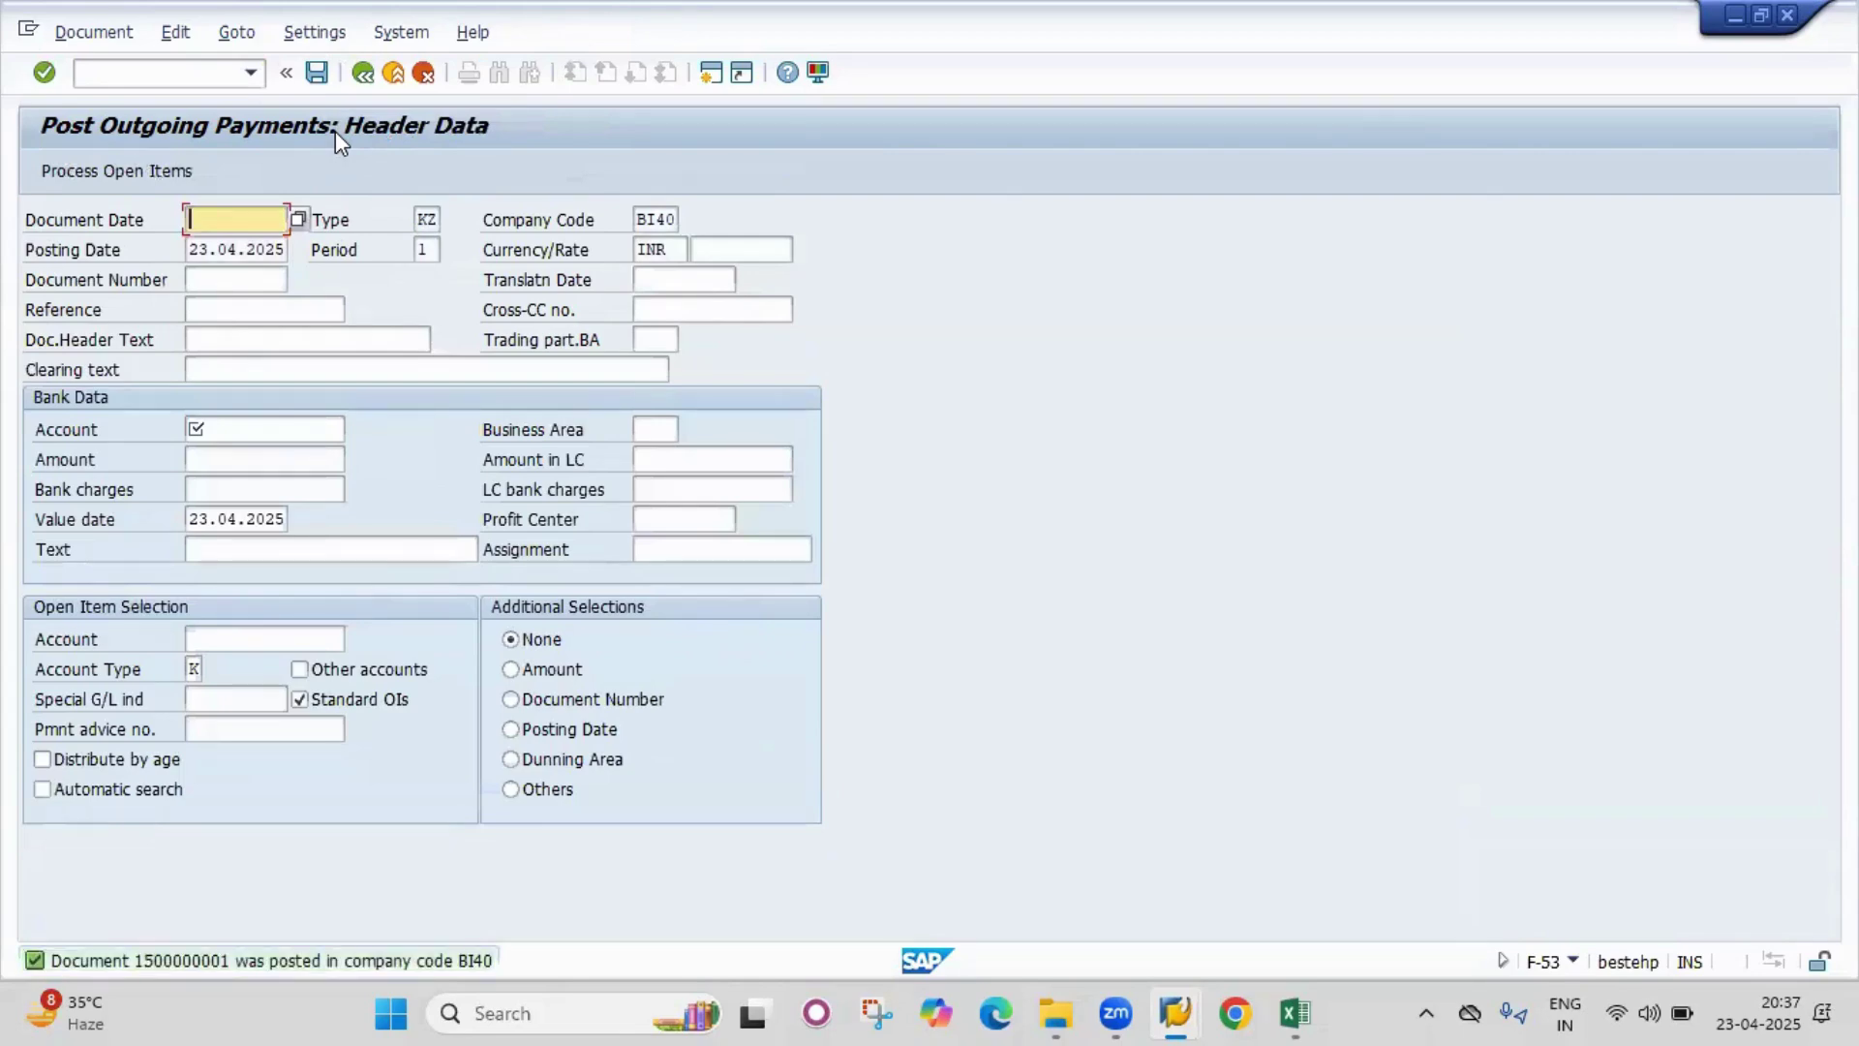
{"action": "left_click", "coordinate": [89, 32]}
{"action": "left_click", "coordinate": [109, 131]}
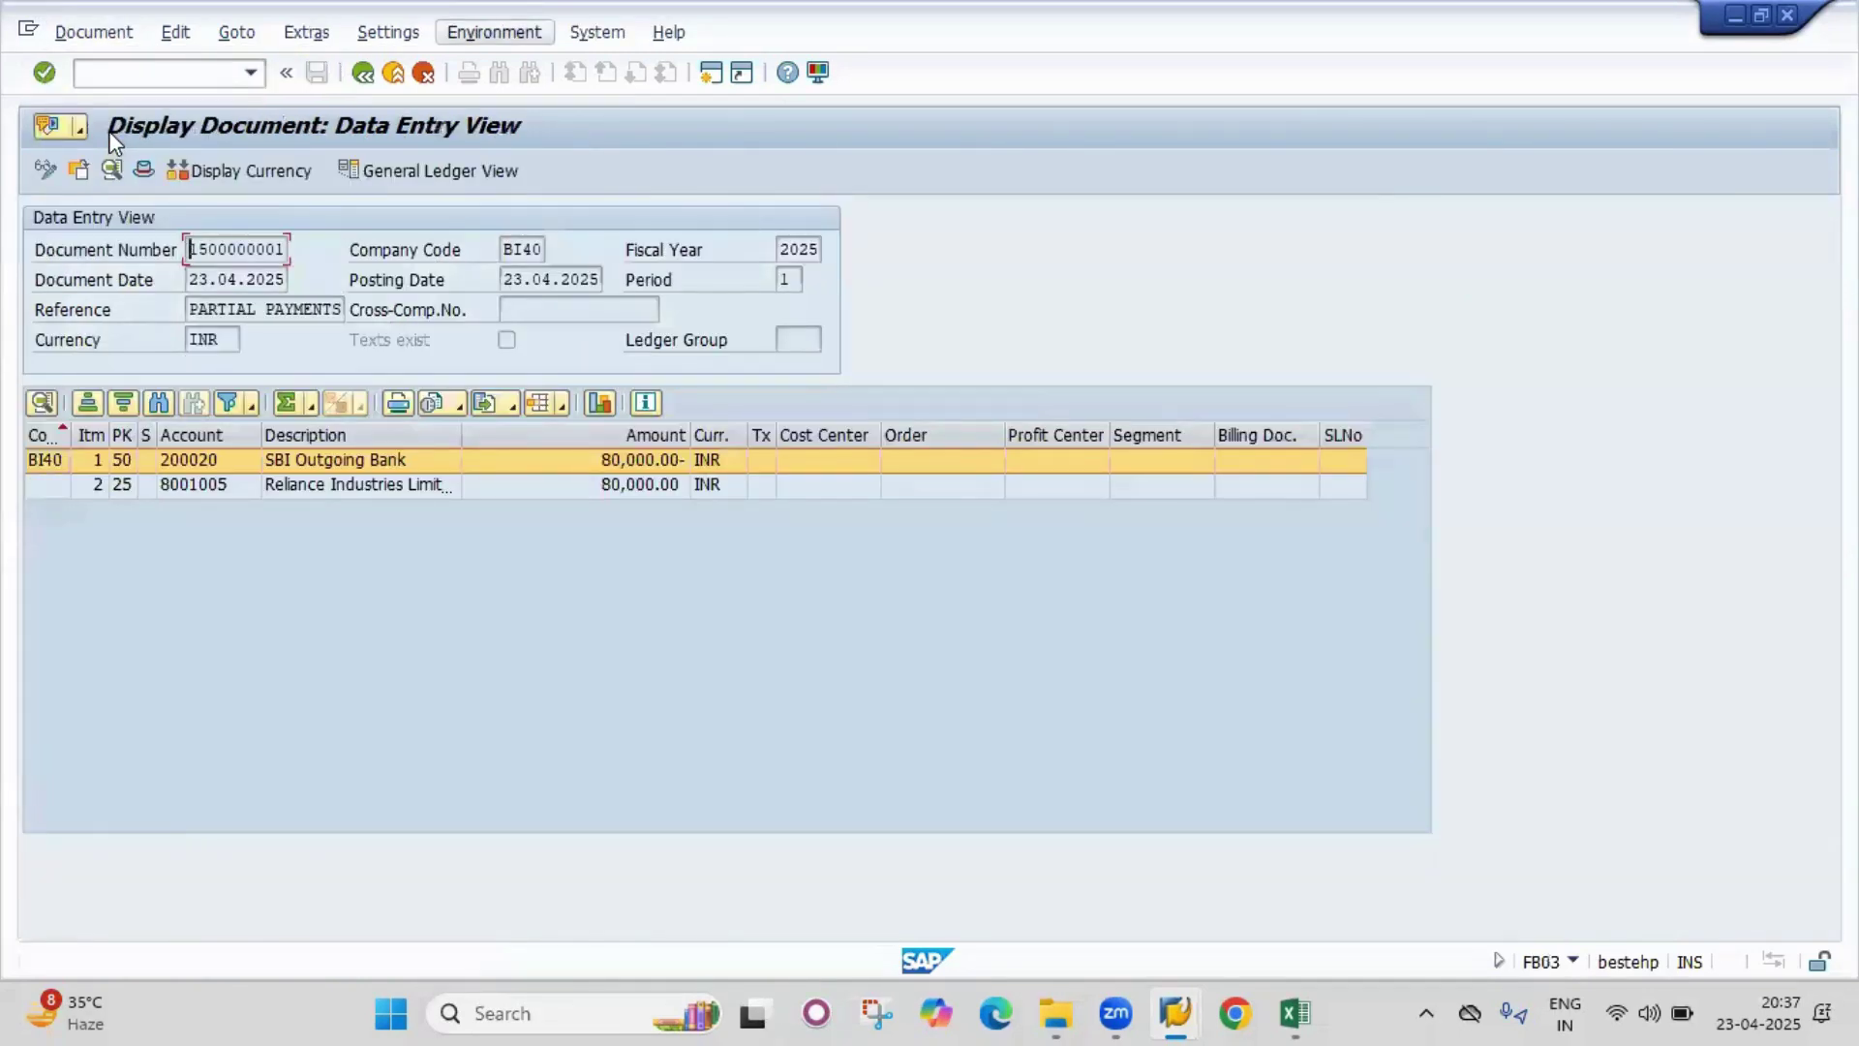
{"action": "left_click", "coordinate": [494, 32]}
{"action": "left_click", "coordinate": [530, 131]}
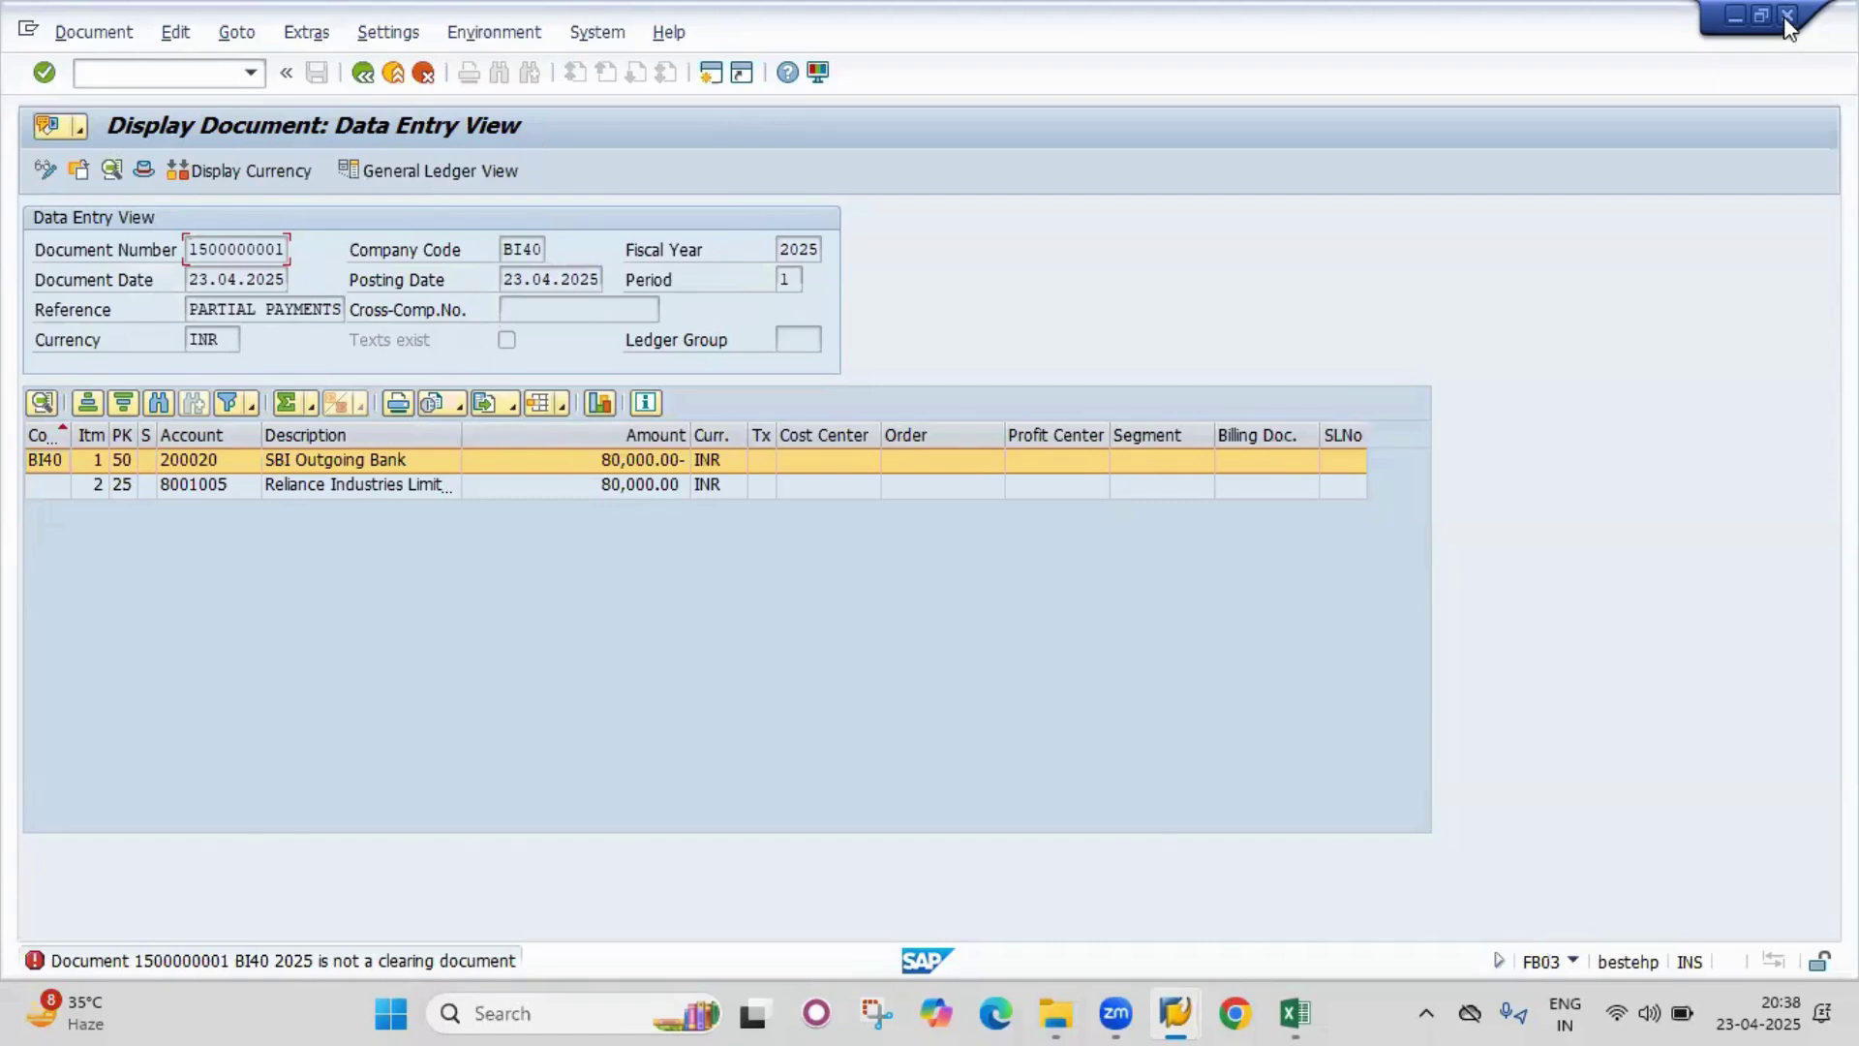
{"action": "key", "text": "alt+Tab"}
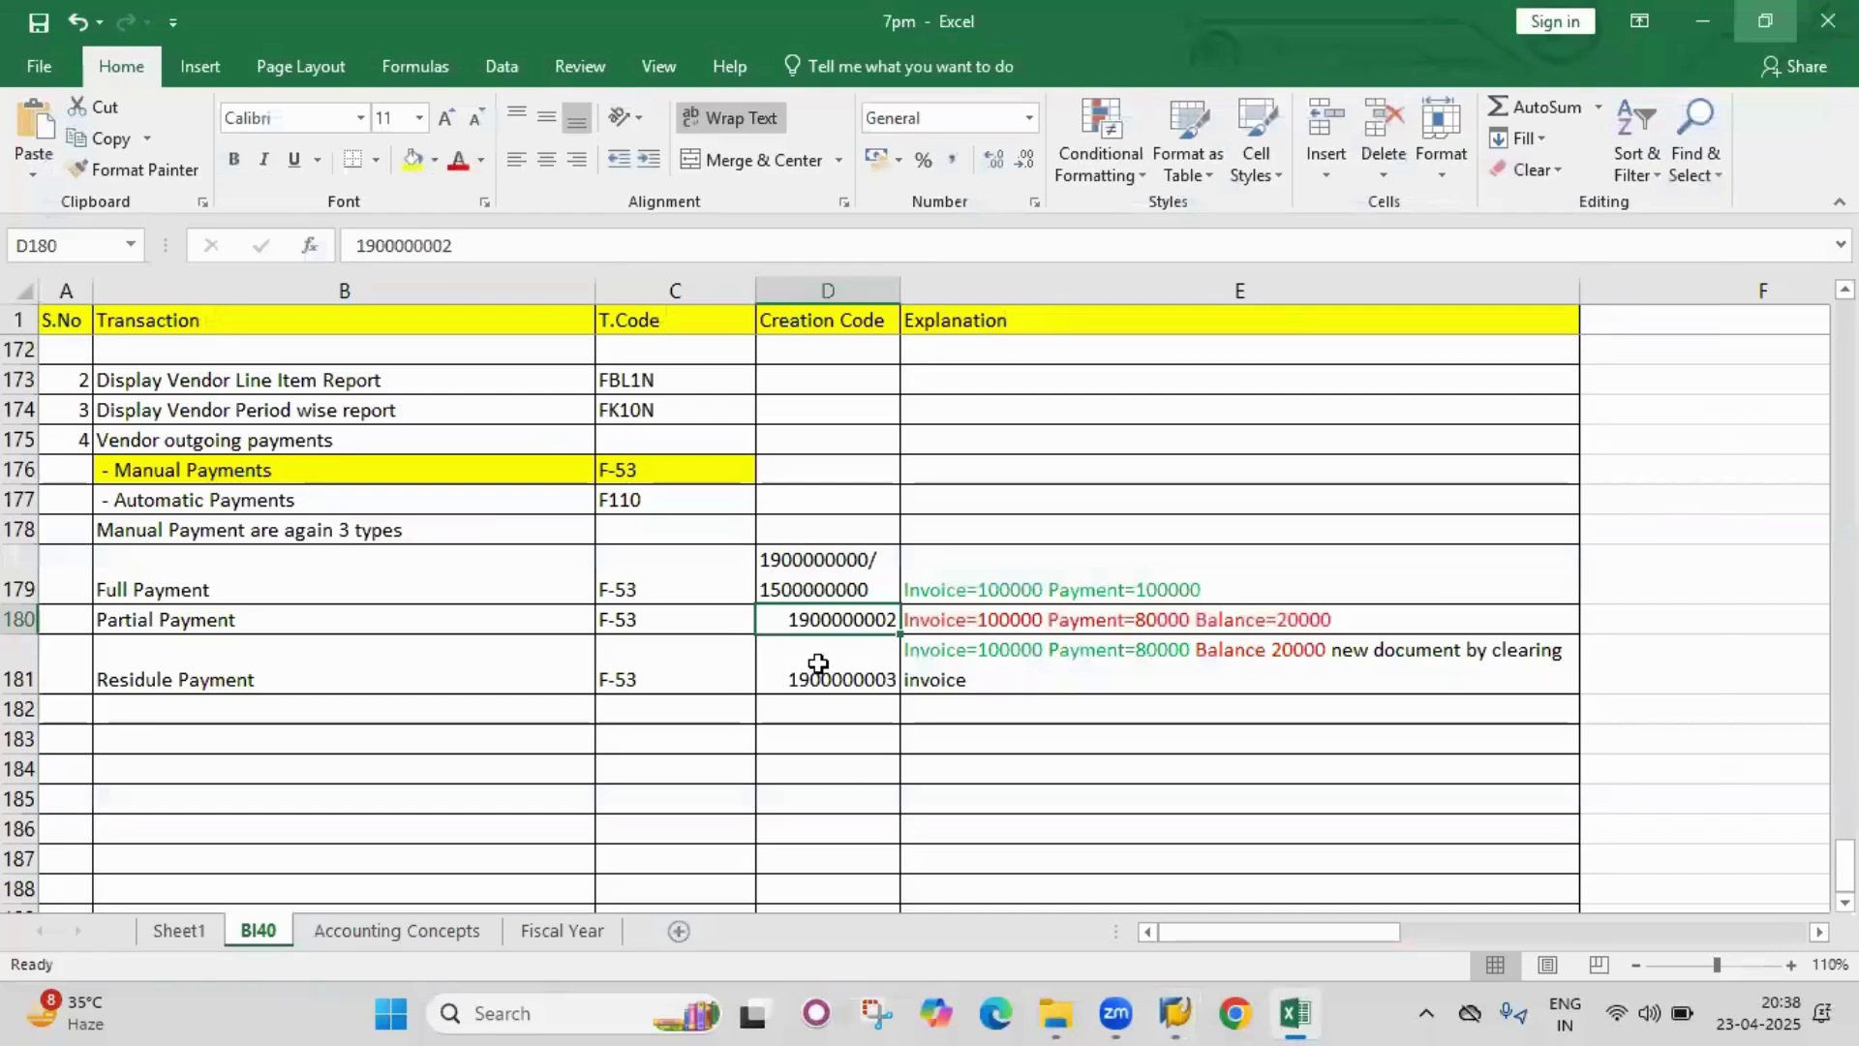
{"action": "key", "text": "alt+Tab"}
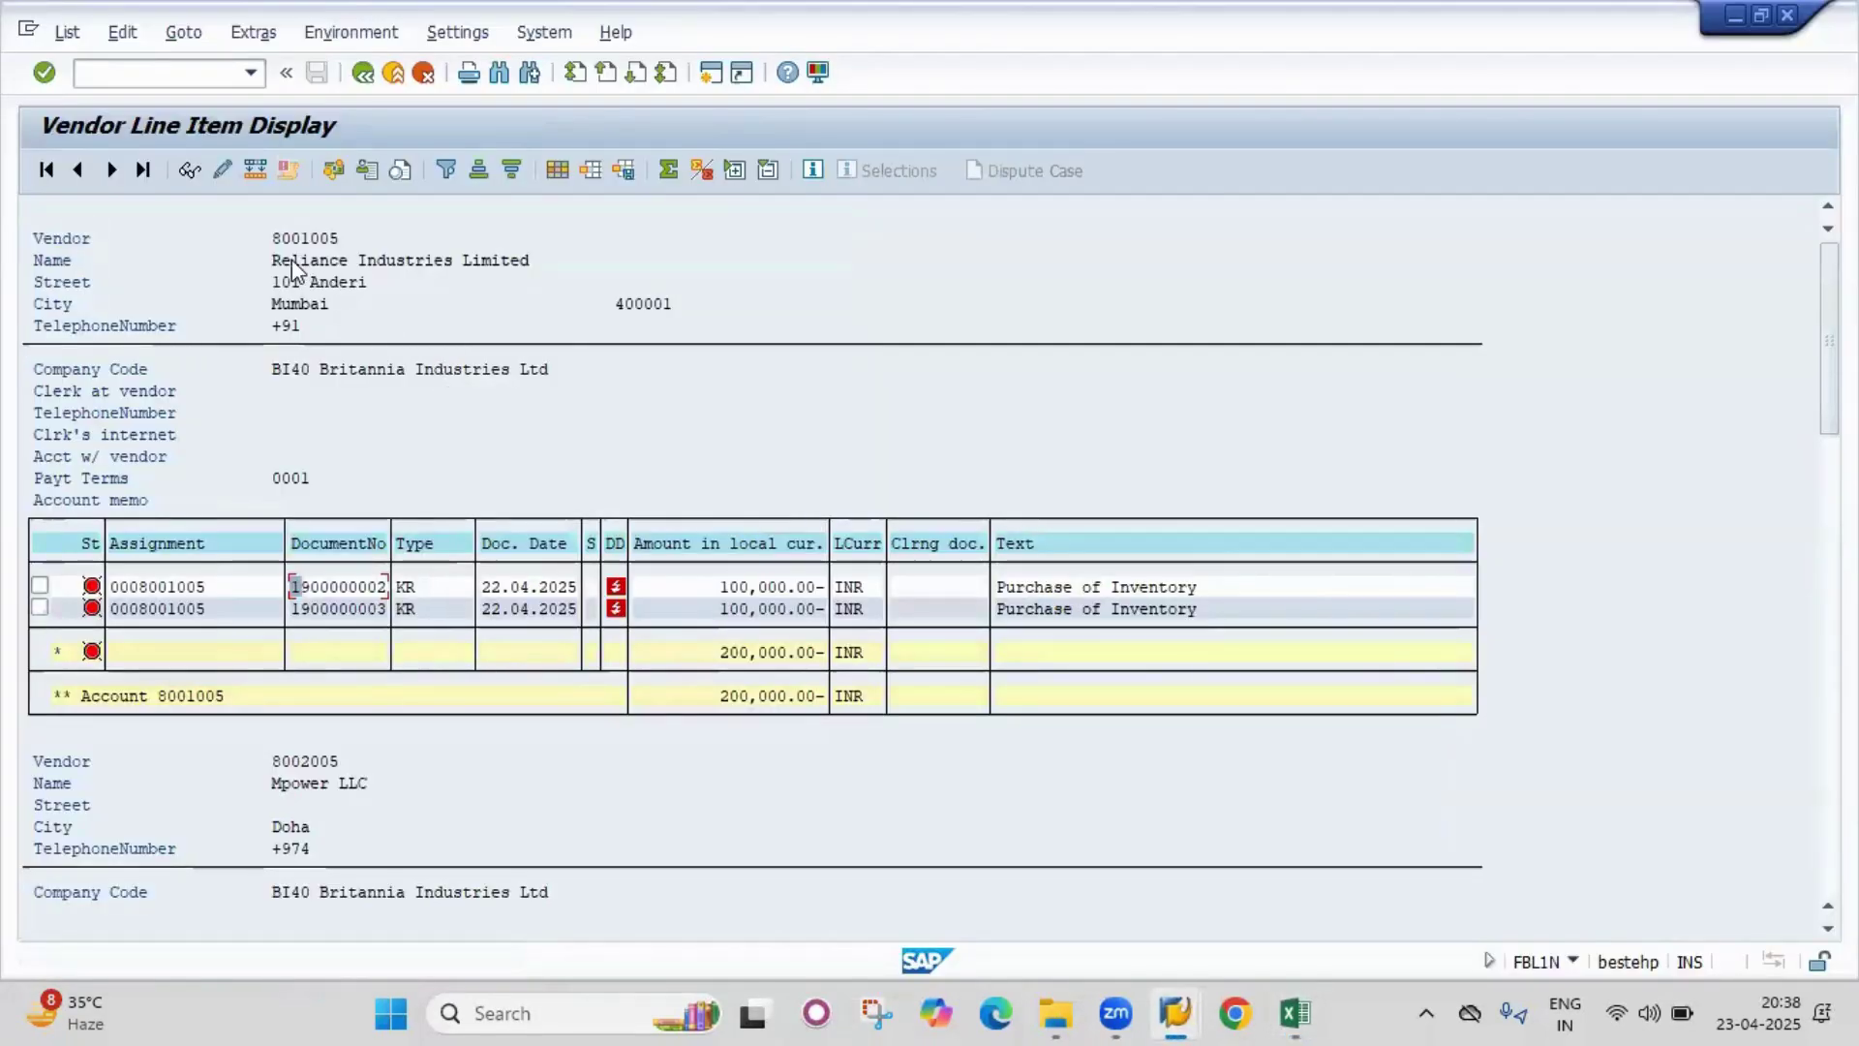
- Refresh vendor 8001005's line items so the open total changes from 200,000.00- to 120,000.00-
{"action": "left_click", "coordinate": [290, 238]}
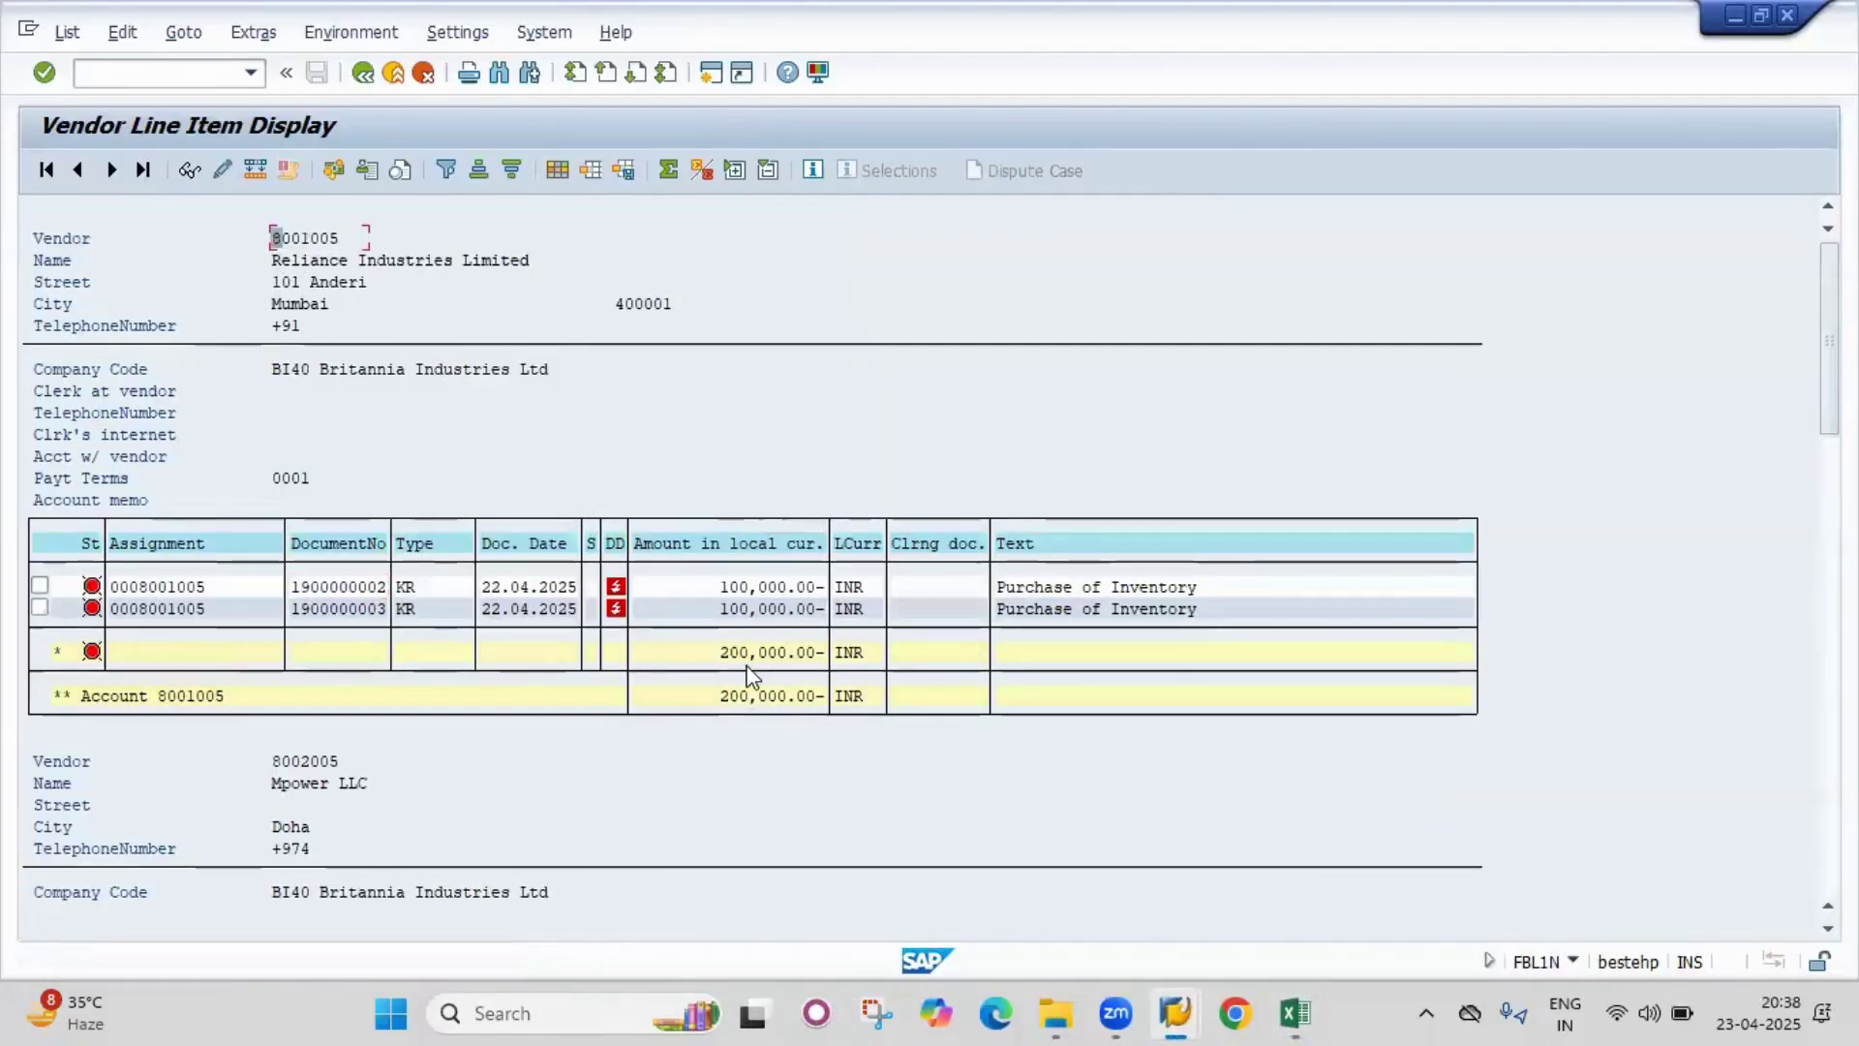
{"action": "left_click_drag", "start_coordinate": [711, 651], "coordinate": [831, 666]}
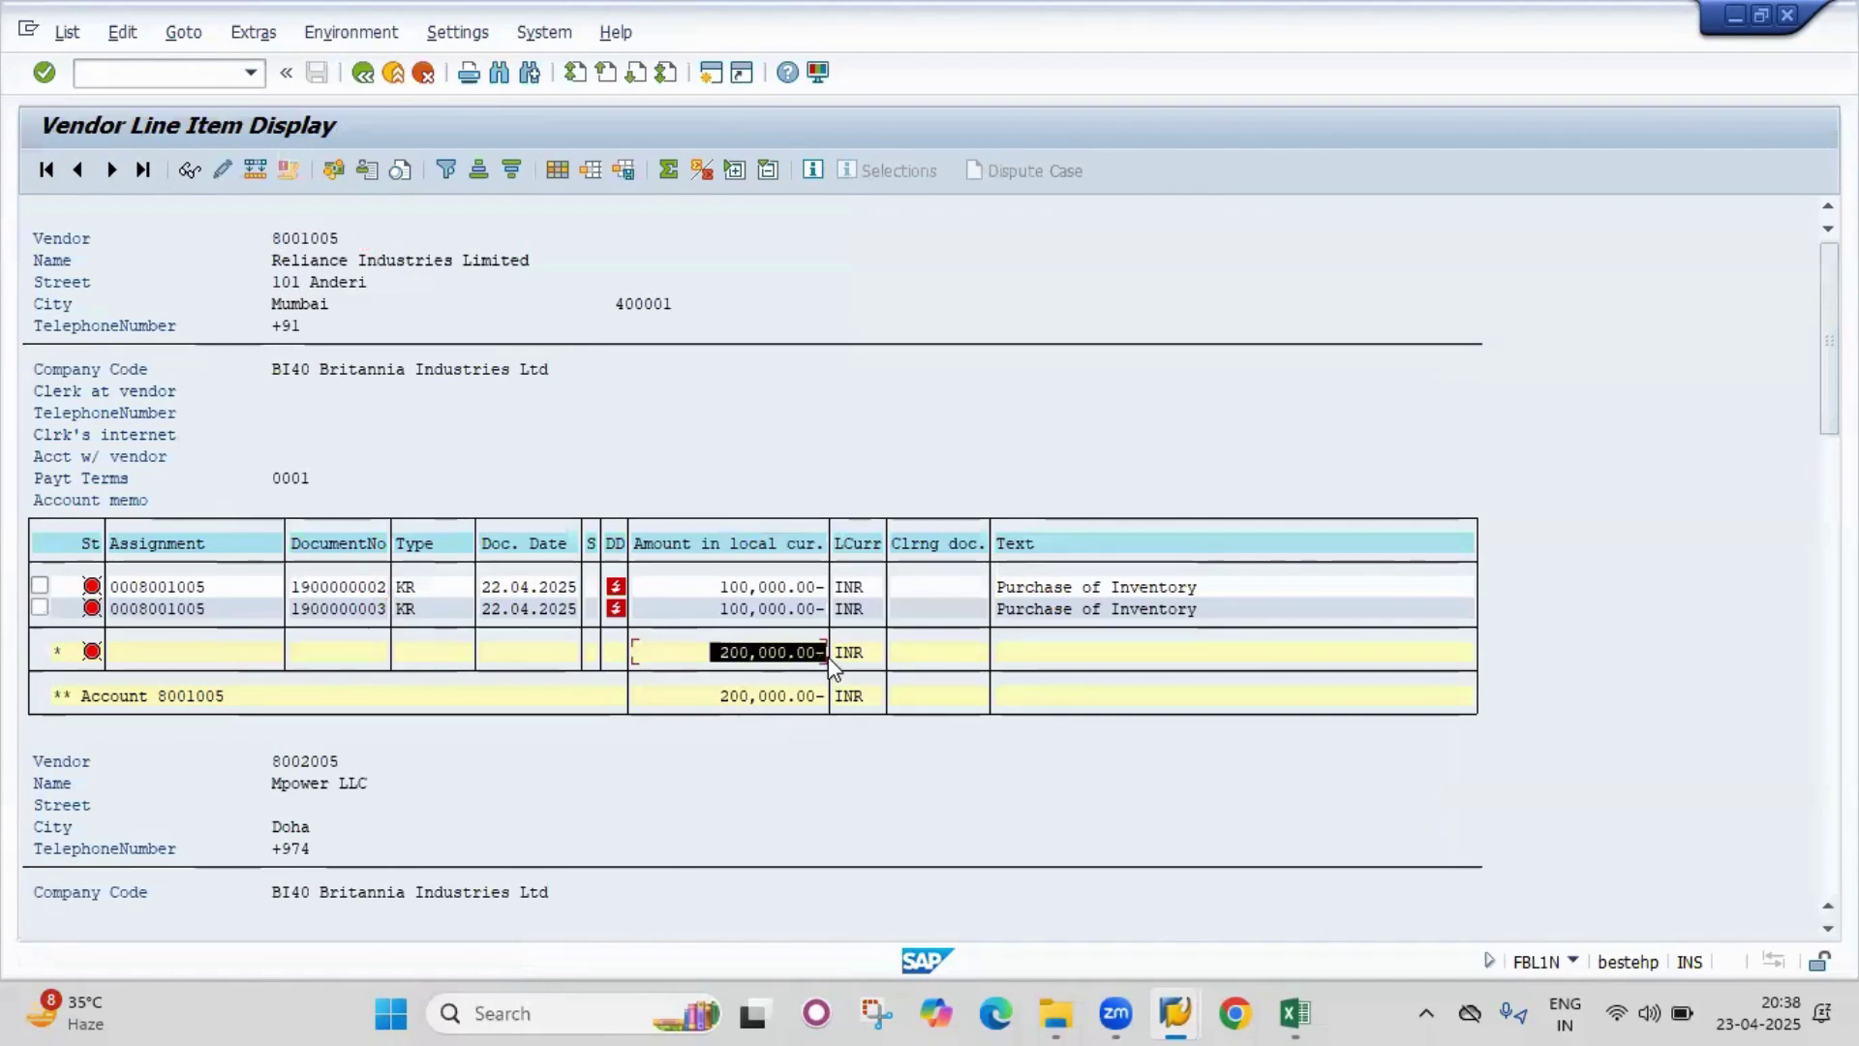
{"action": "key", "text": "ctrl+c"}
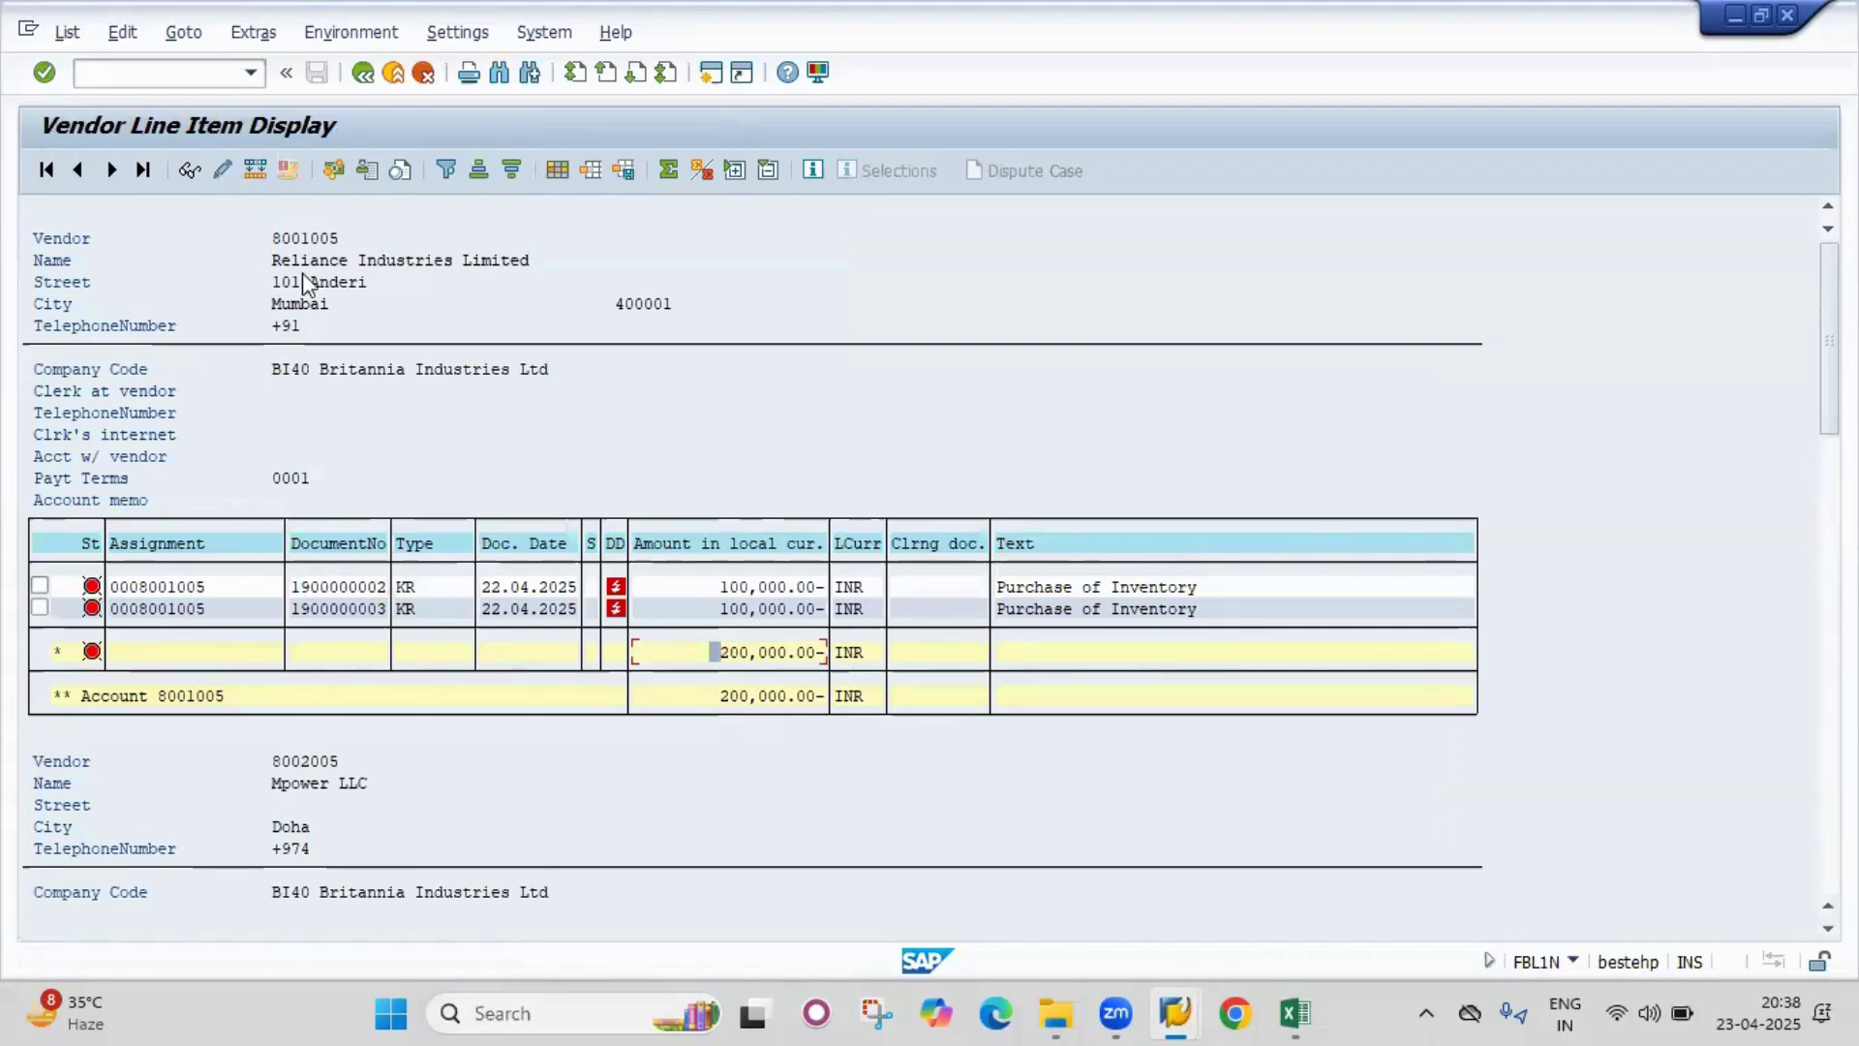
{"action": "left_click", "coordinate": [67, 32]}
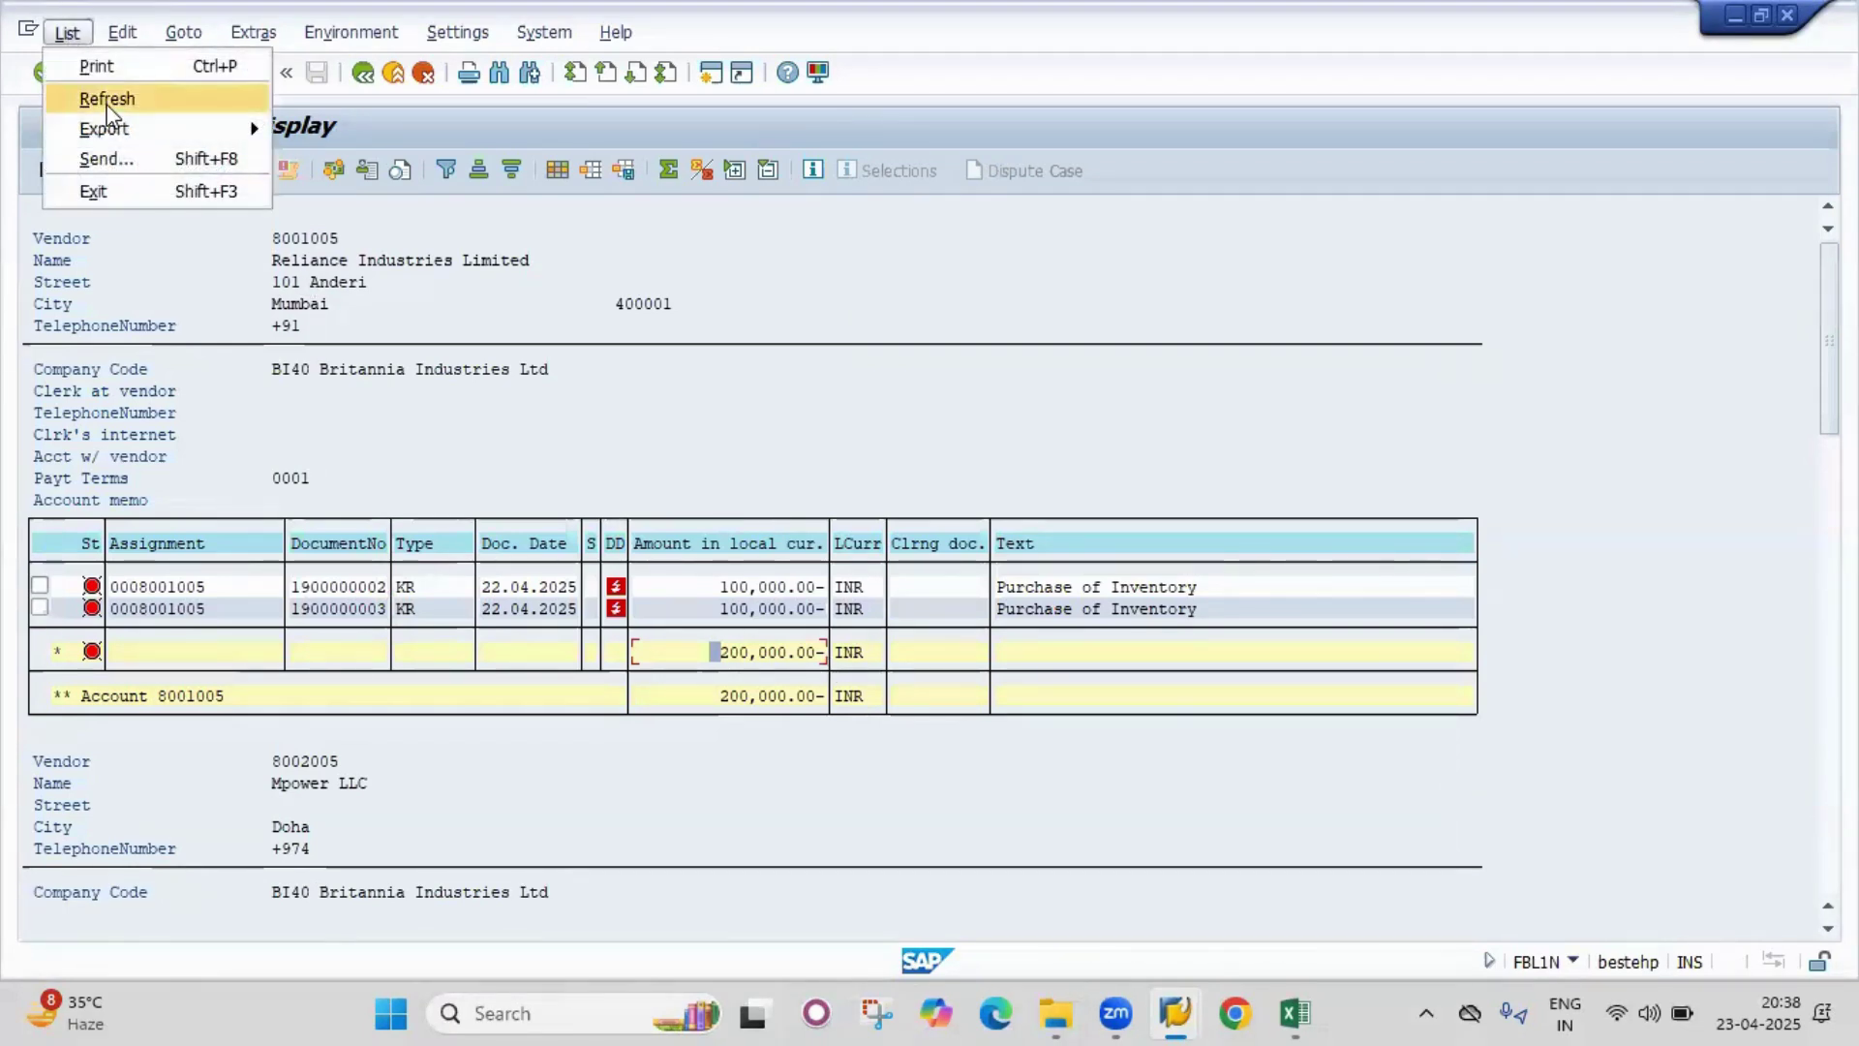
{"action": "left_click", "coordinate": [105, 97]}
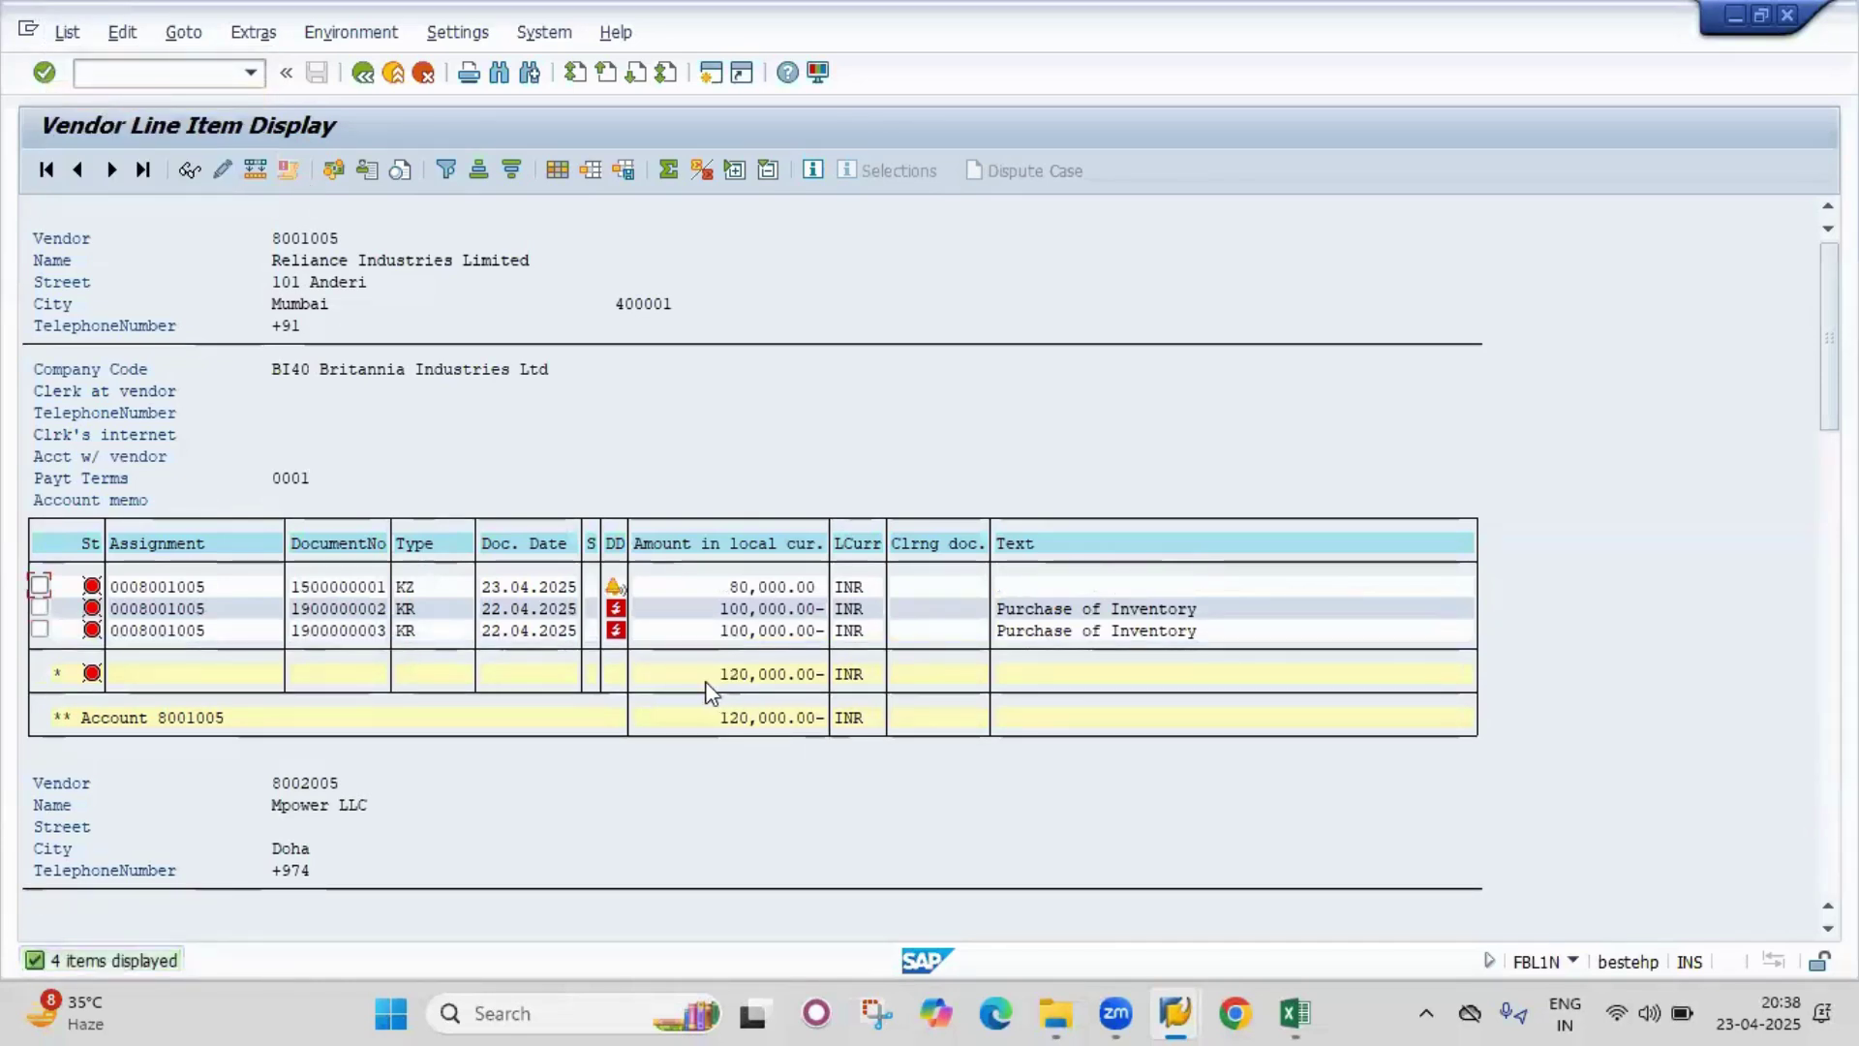
{"action": "left_click_drag", "start_coordinate": [701, 677], "coordinate": [838, 677]}
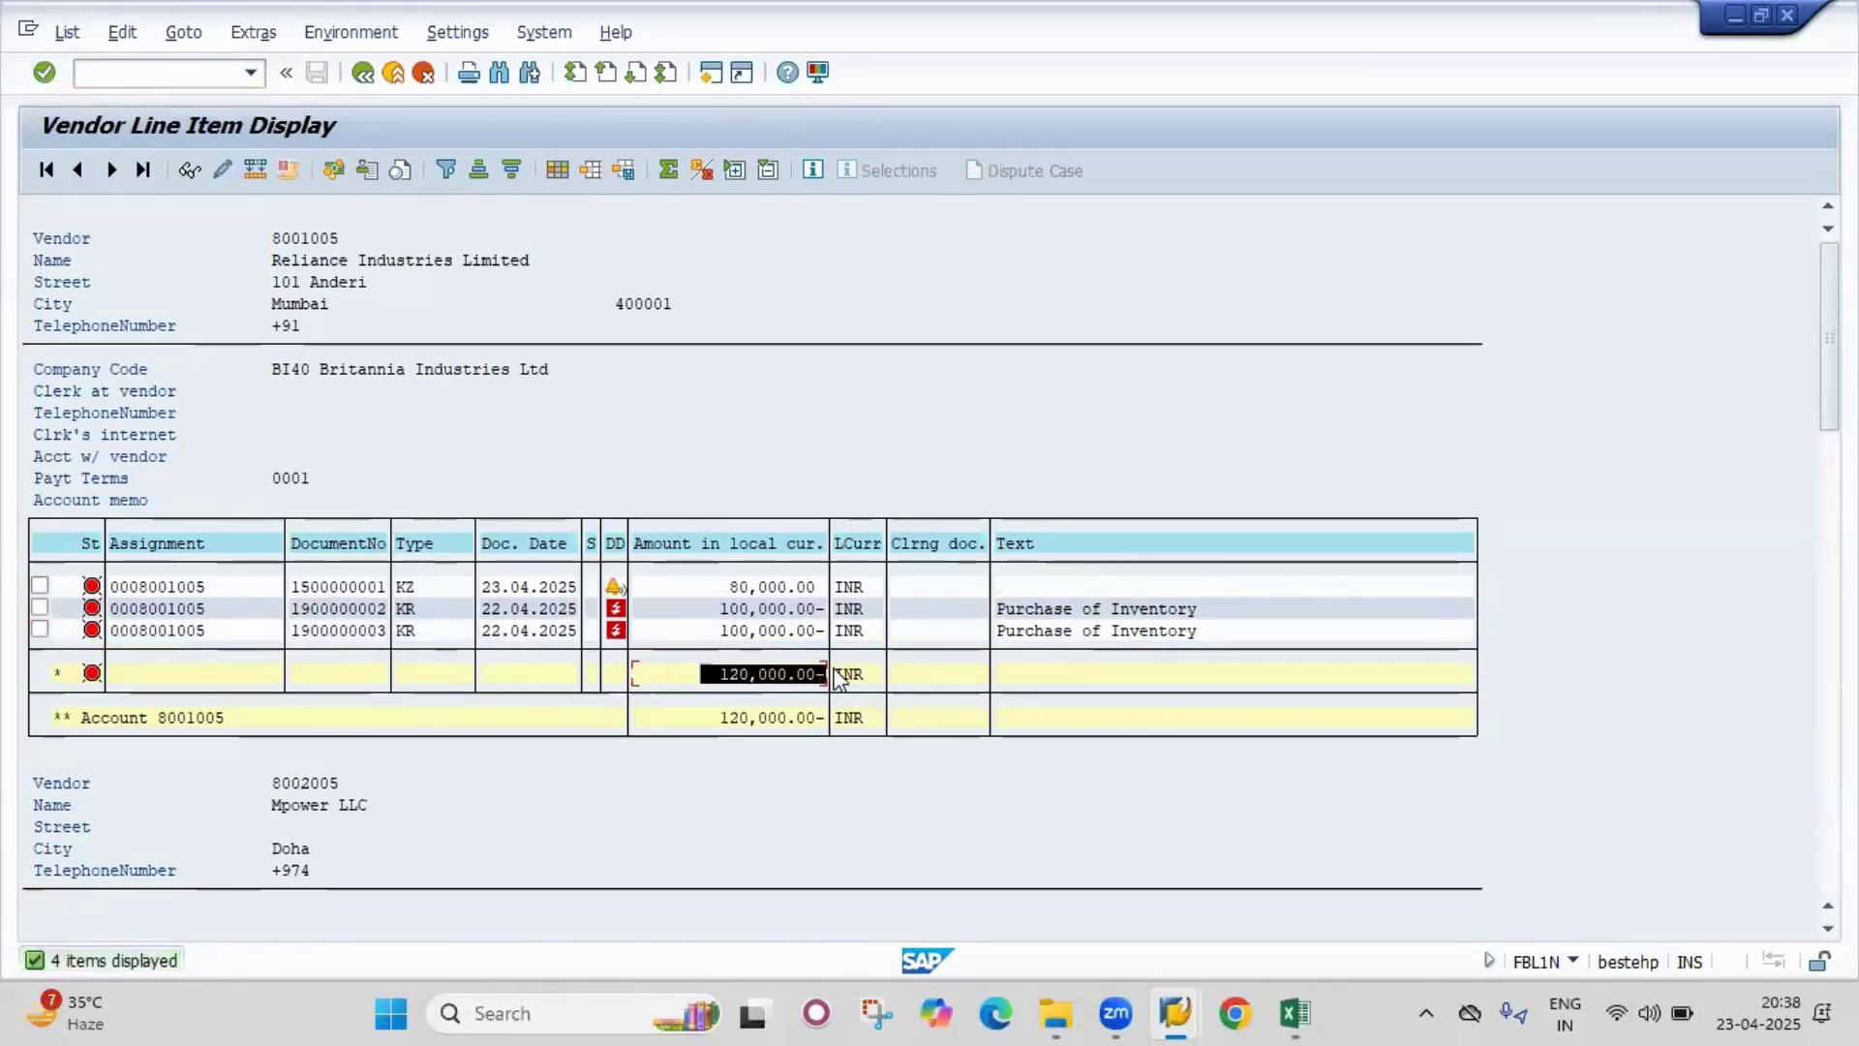
{"action": "key", "text": "ctrl+c"}
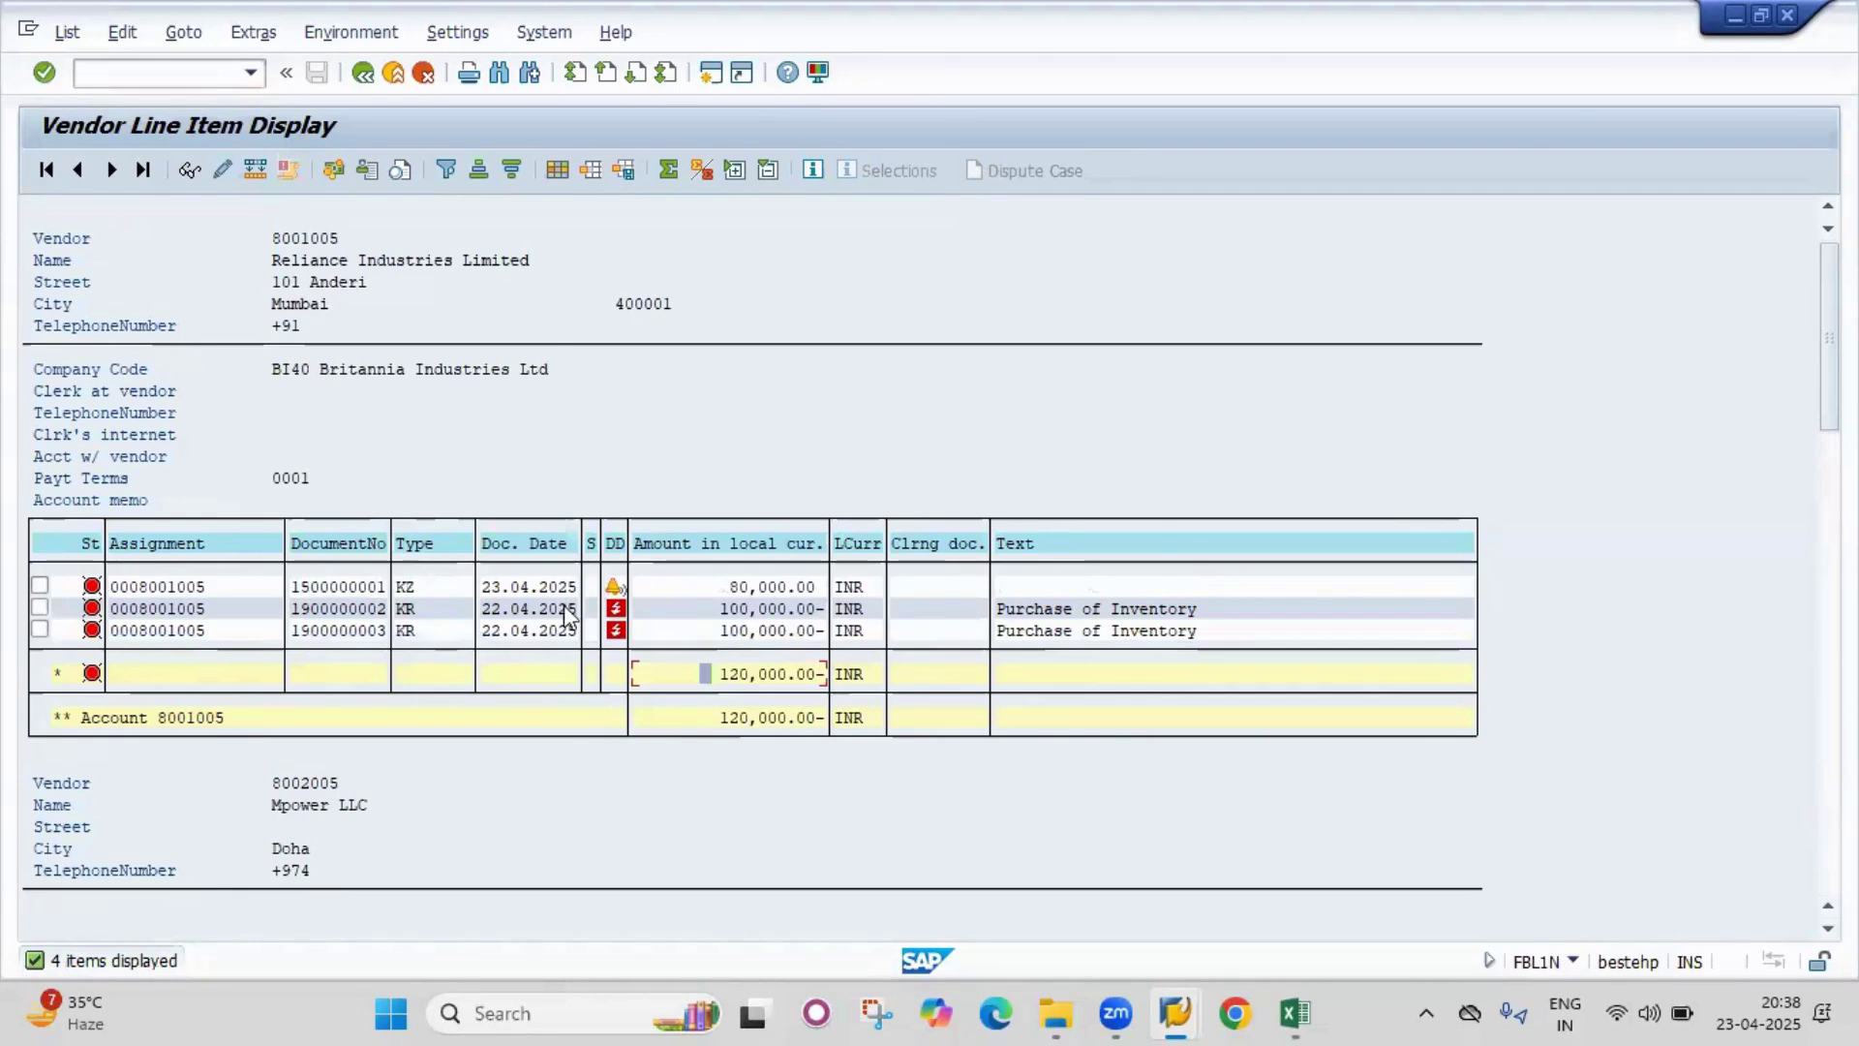
{"action": "left_click_drag", "start_coordinate": [109, 608], "coordinate": [825, 608]}
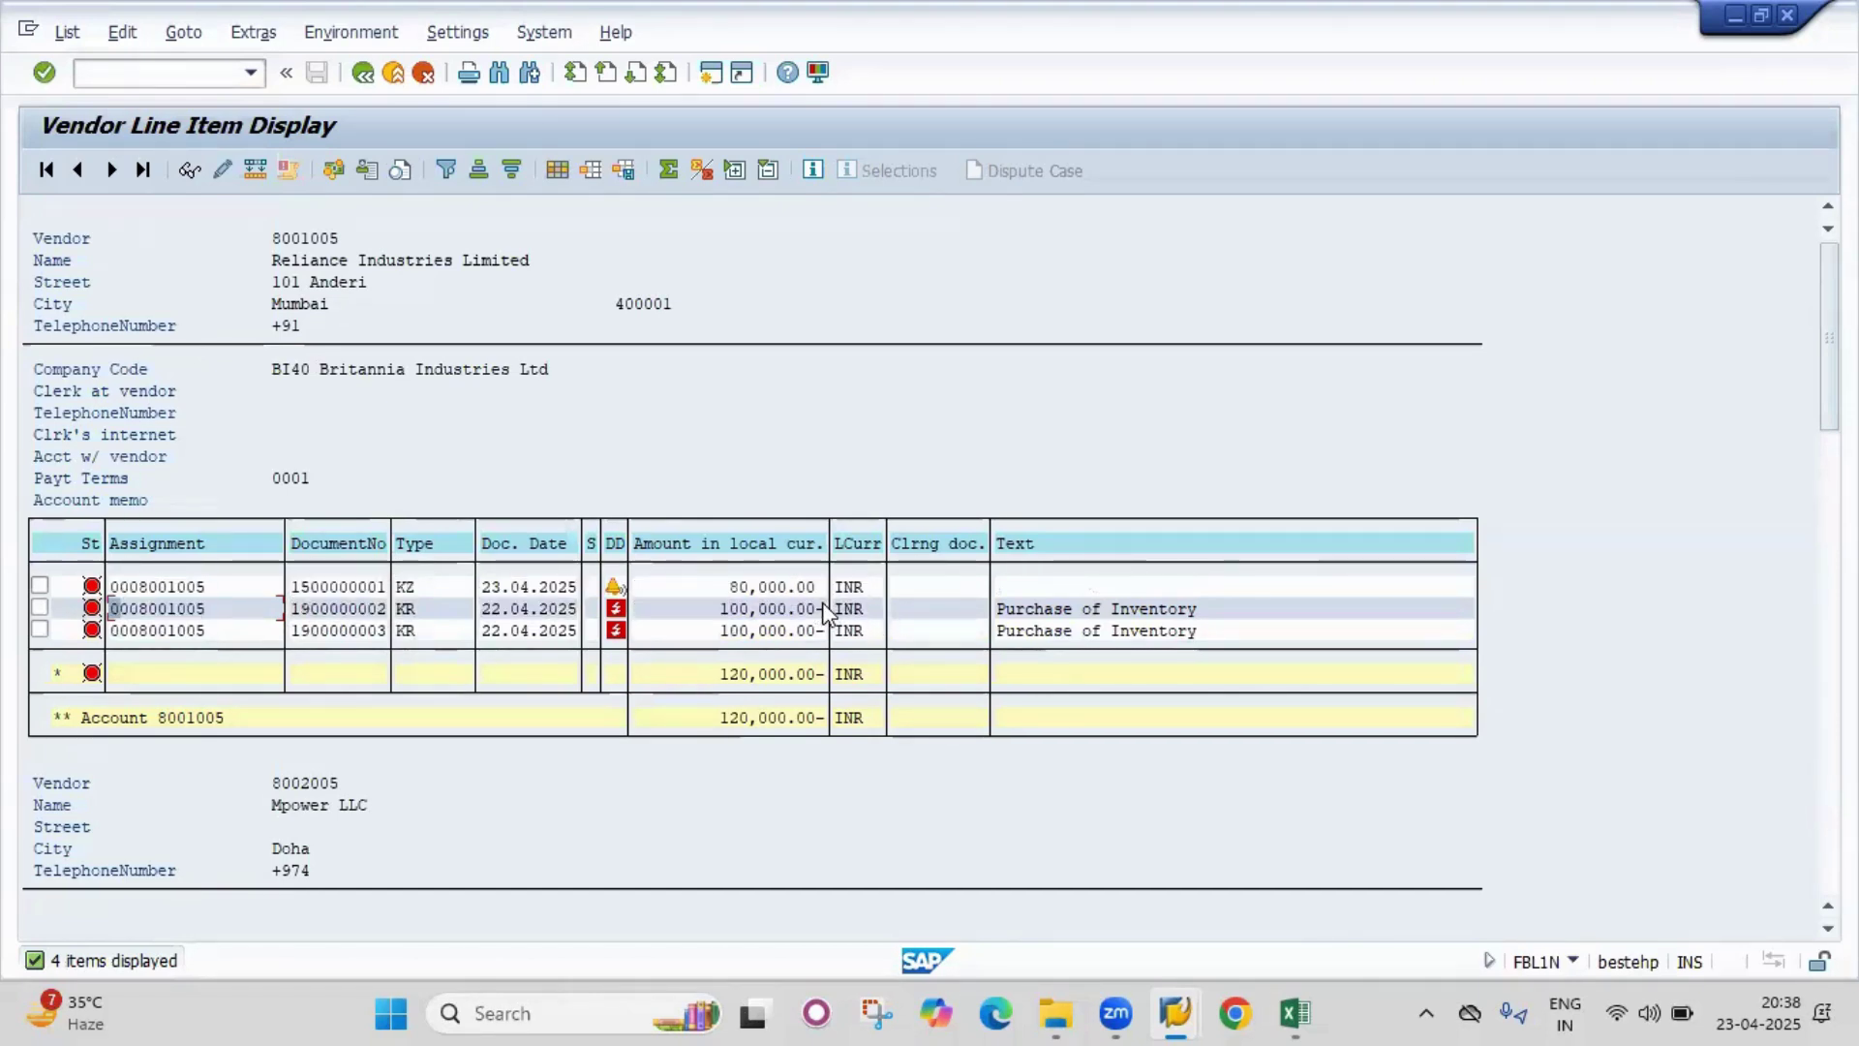
{"action": "left_click_drag", "start_coordinate": [293, 617], "coordinate": [939, 615]}
{"action": "left_click", "coordinate": [218, 583]}
{"action": "left_click_drag", "start_coordinate": [300, 586], "coordinate": [910, 584]}
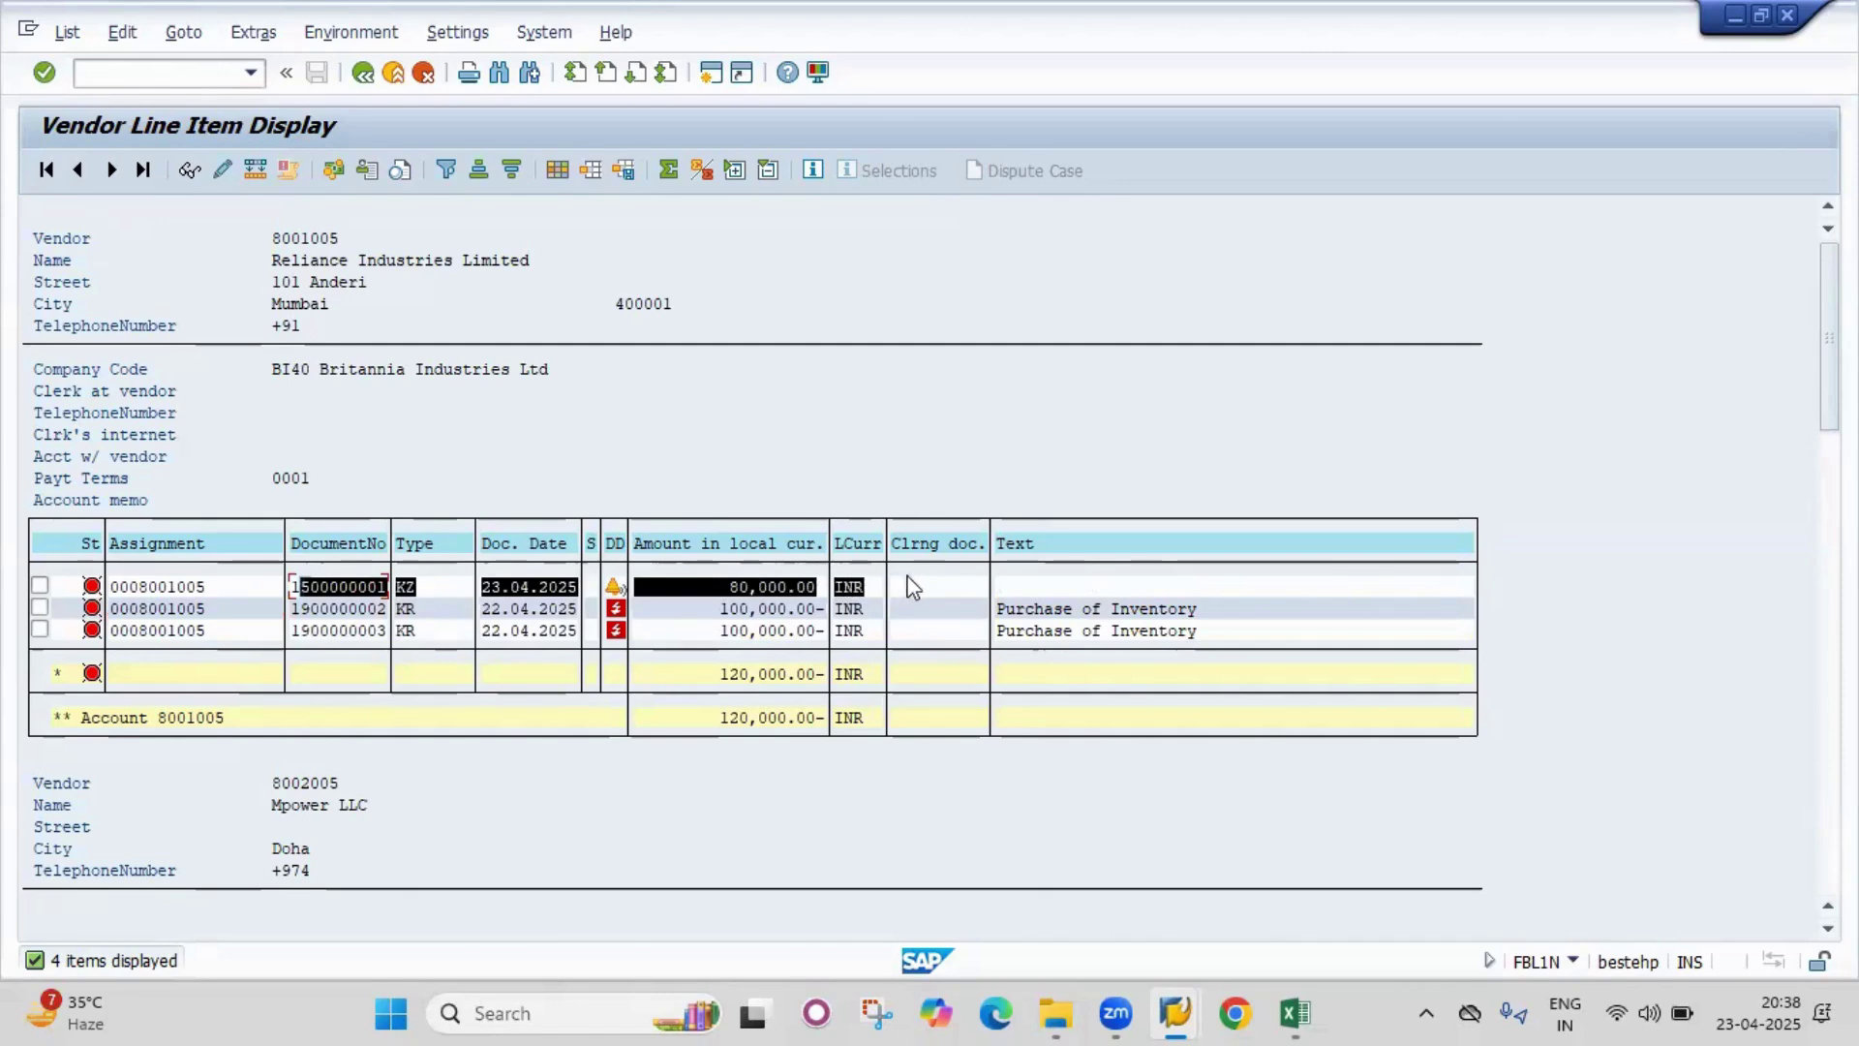
{"action": "left_click", "coordinate": [943, 586]}
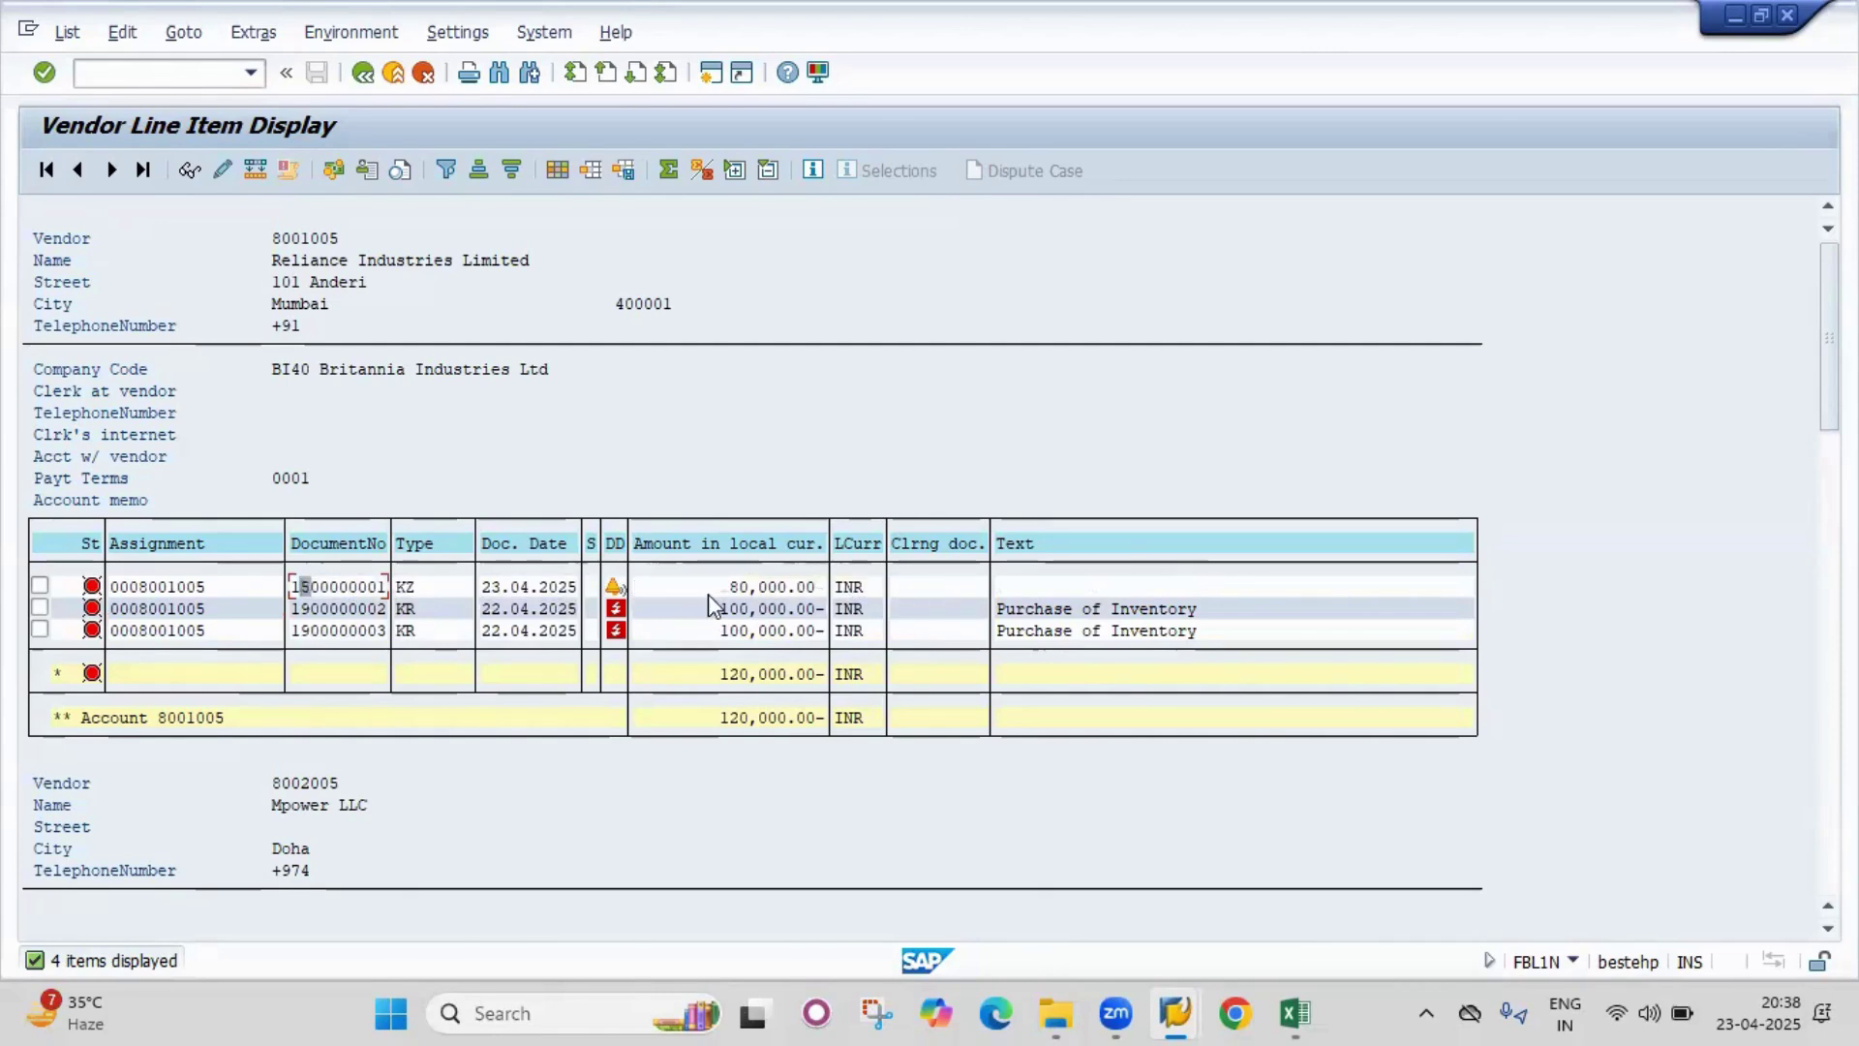
{"action": "left_click", "coordinate": [39, 585]}
{"action": "left_click", "coordinate": [40, 609]}
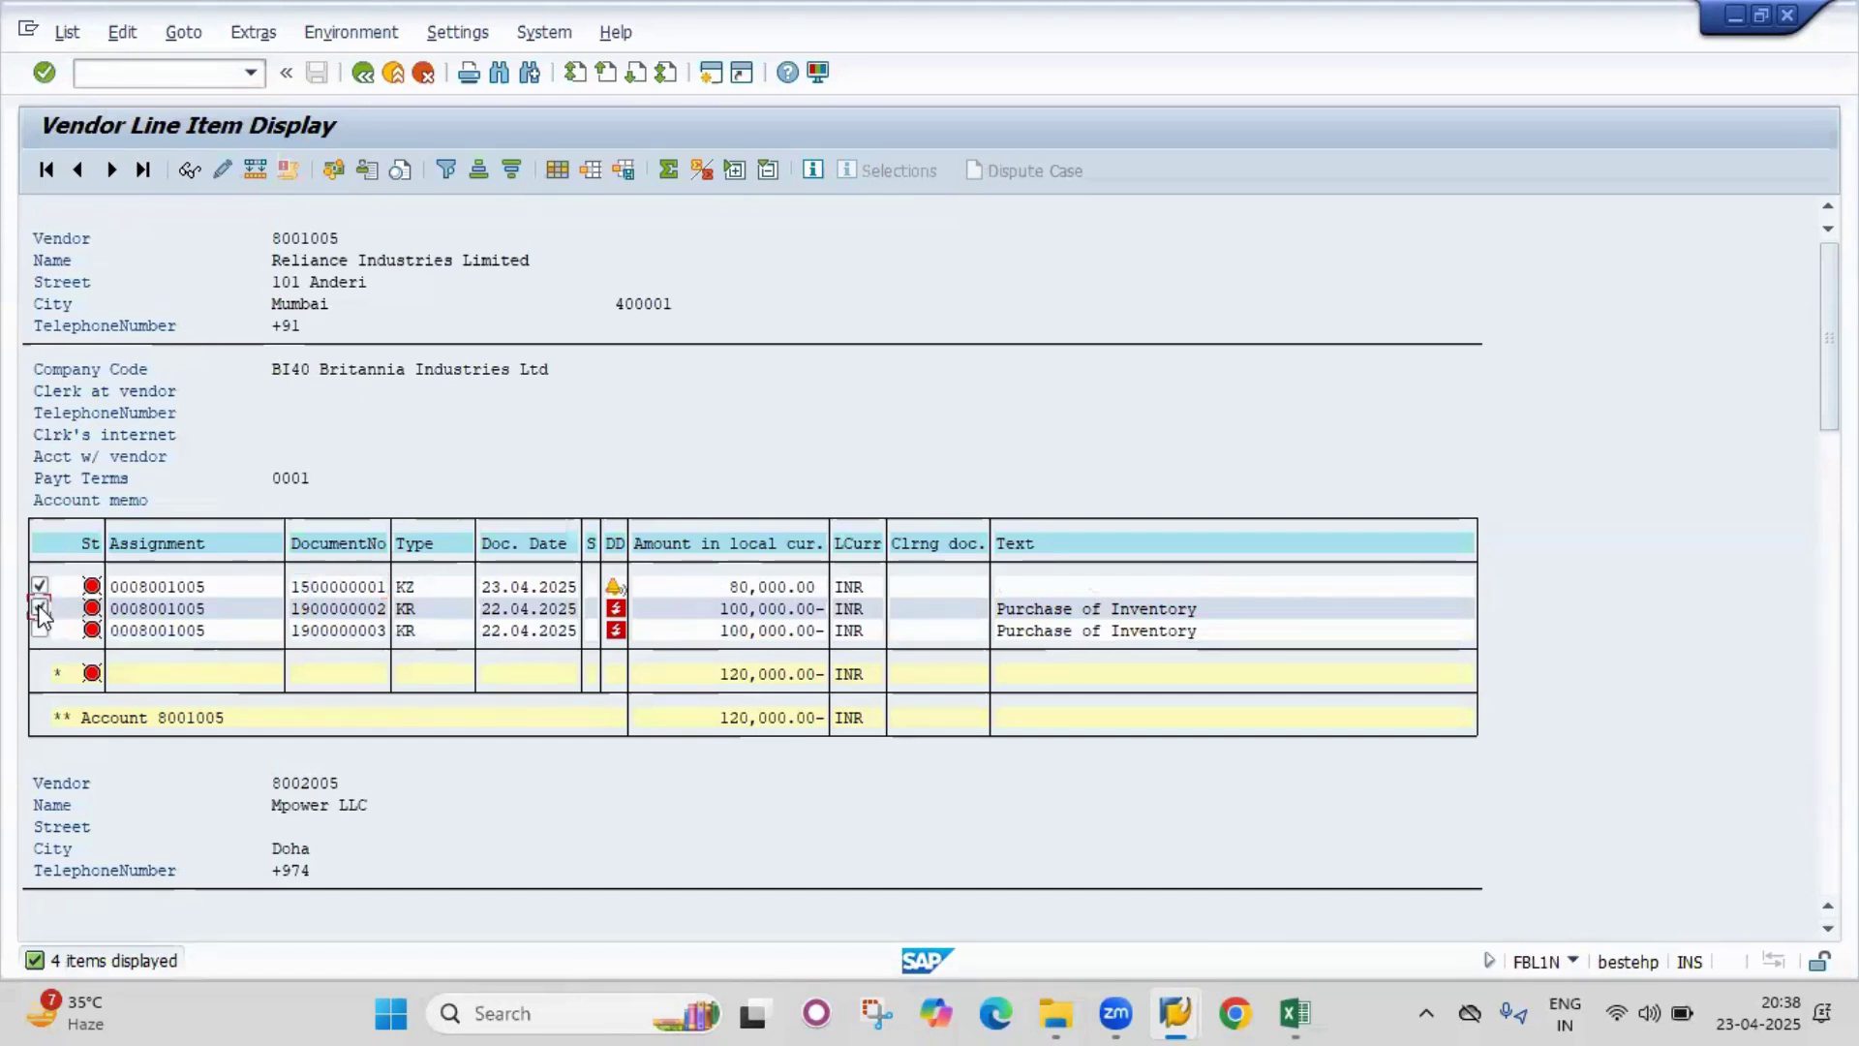
{"action": "double_click", "coordinate": [91, 587]}
{"action": "key", "text": "alt+Tab"}
{"action": "left_click", "coordinate": [984, 612]}
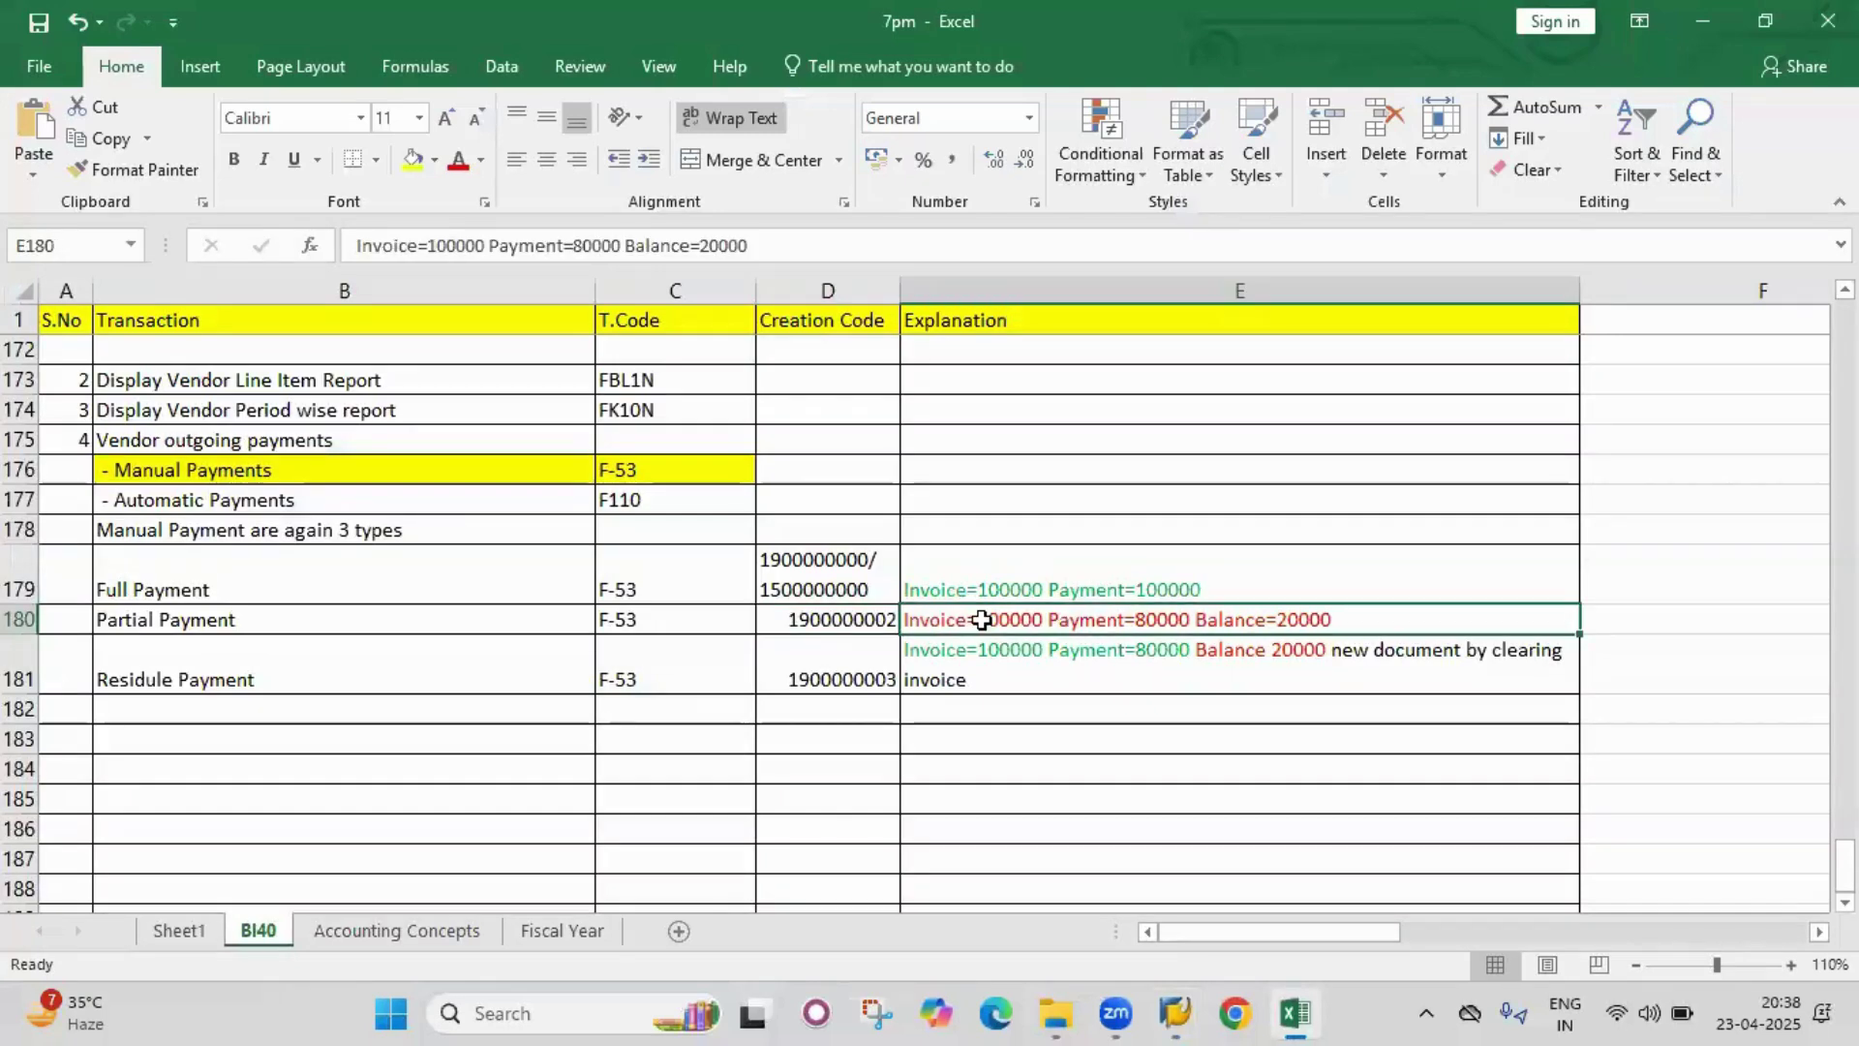
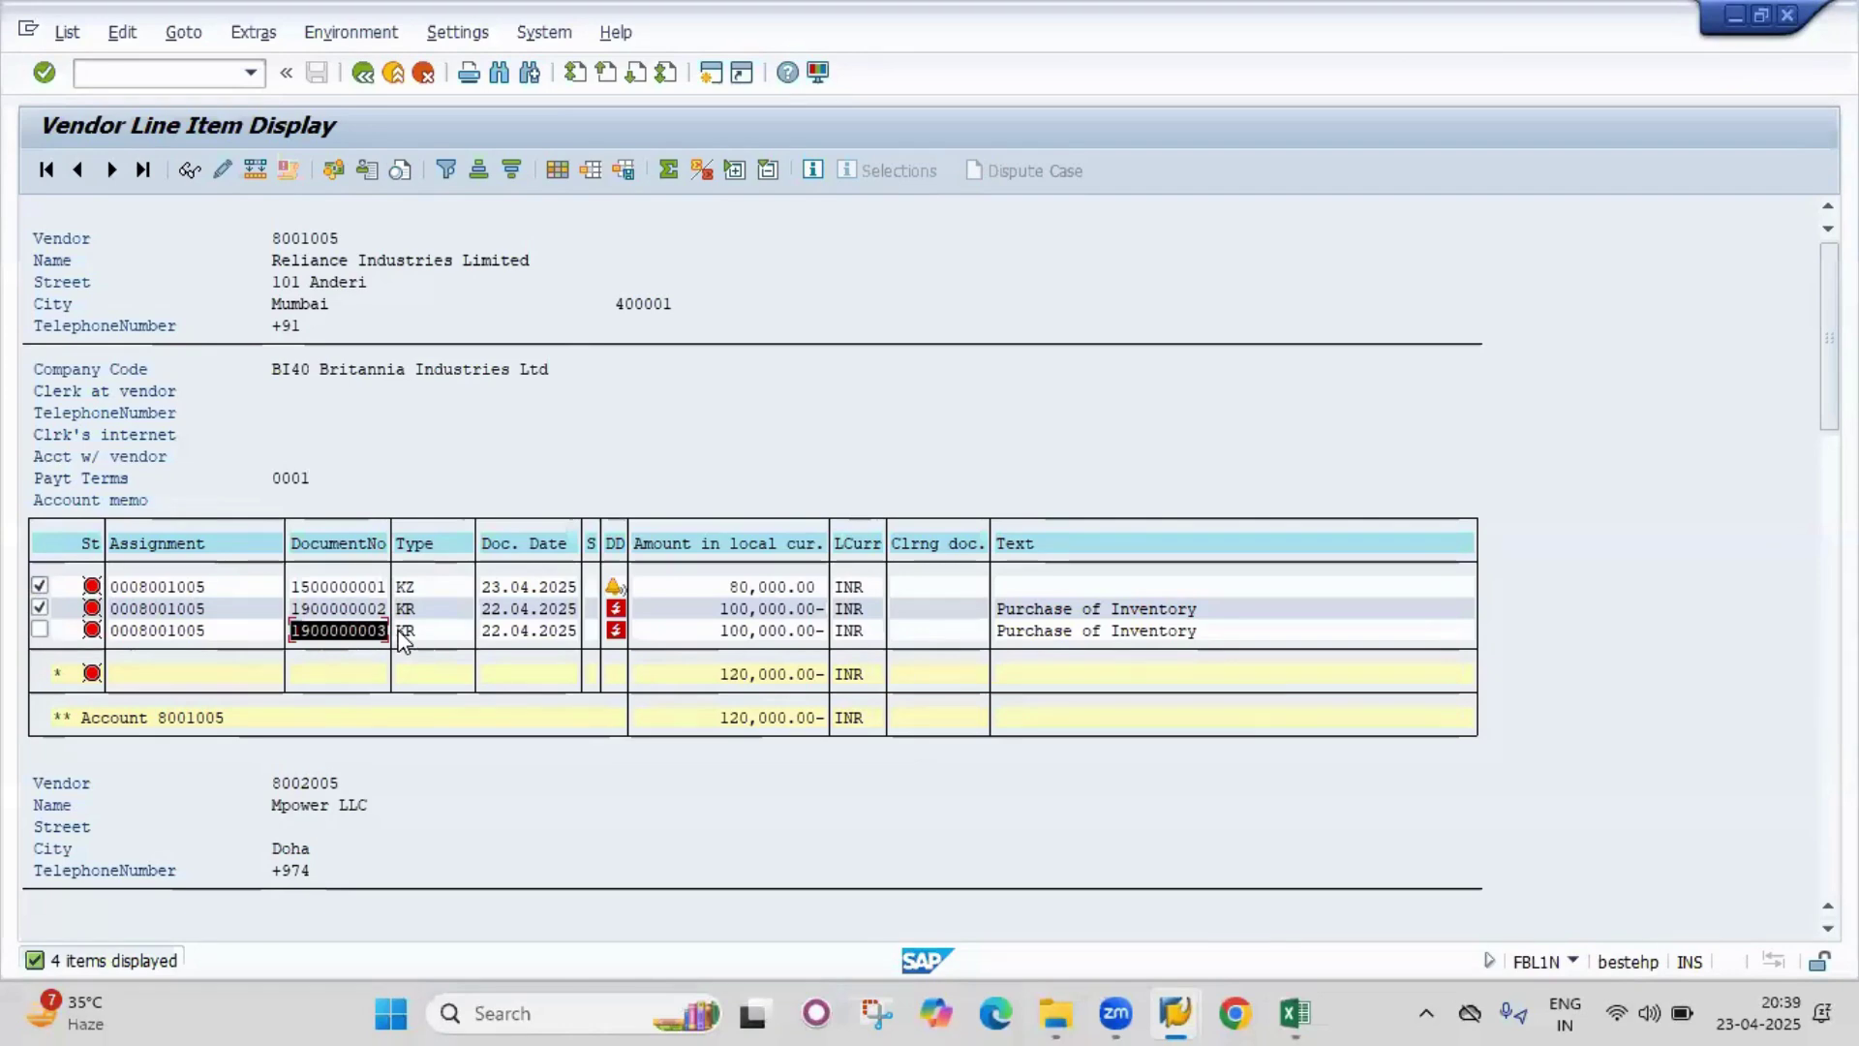
- Open a second SAP session and enter transaction f-53 in its command field
{"action": "key", "text": "ctrl+plus"}
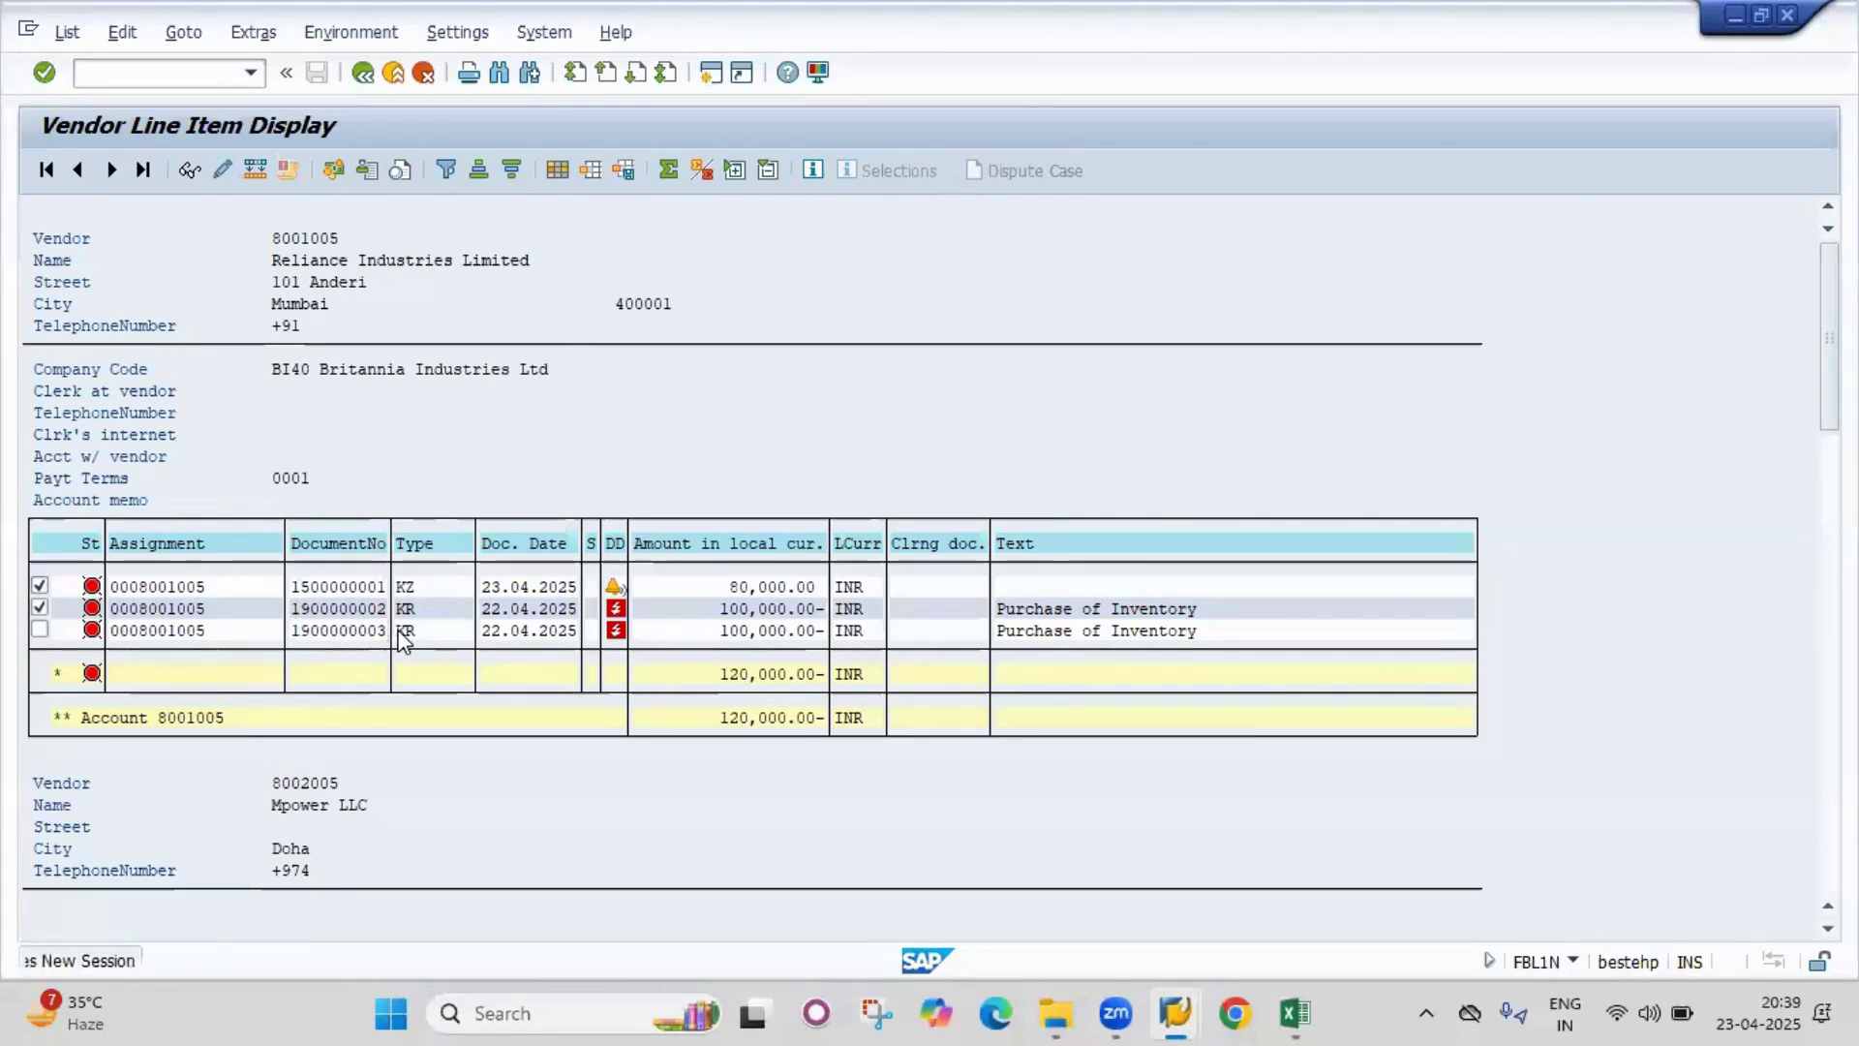
{"action": "type", "text": "f-53"}
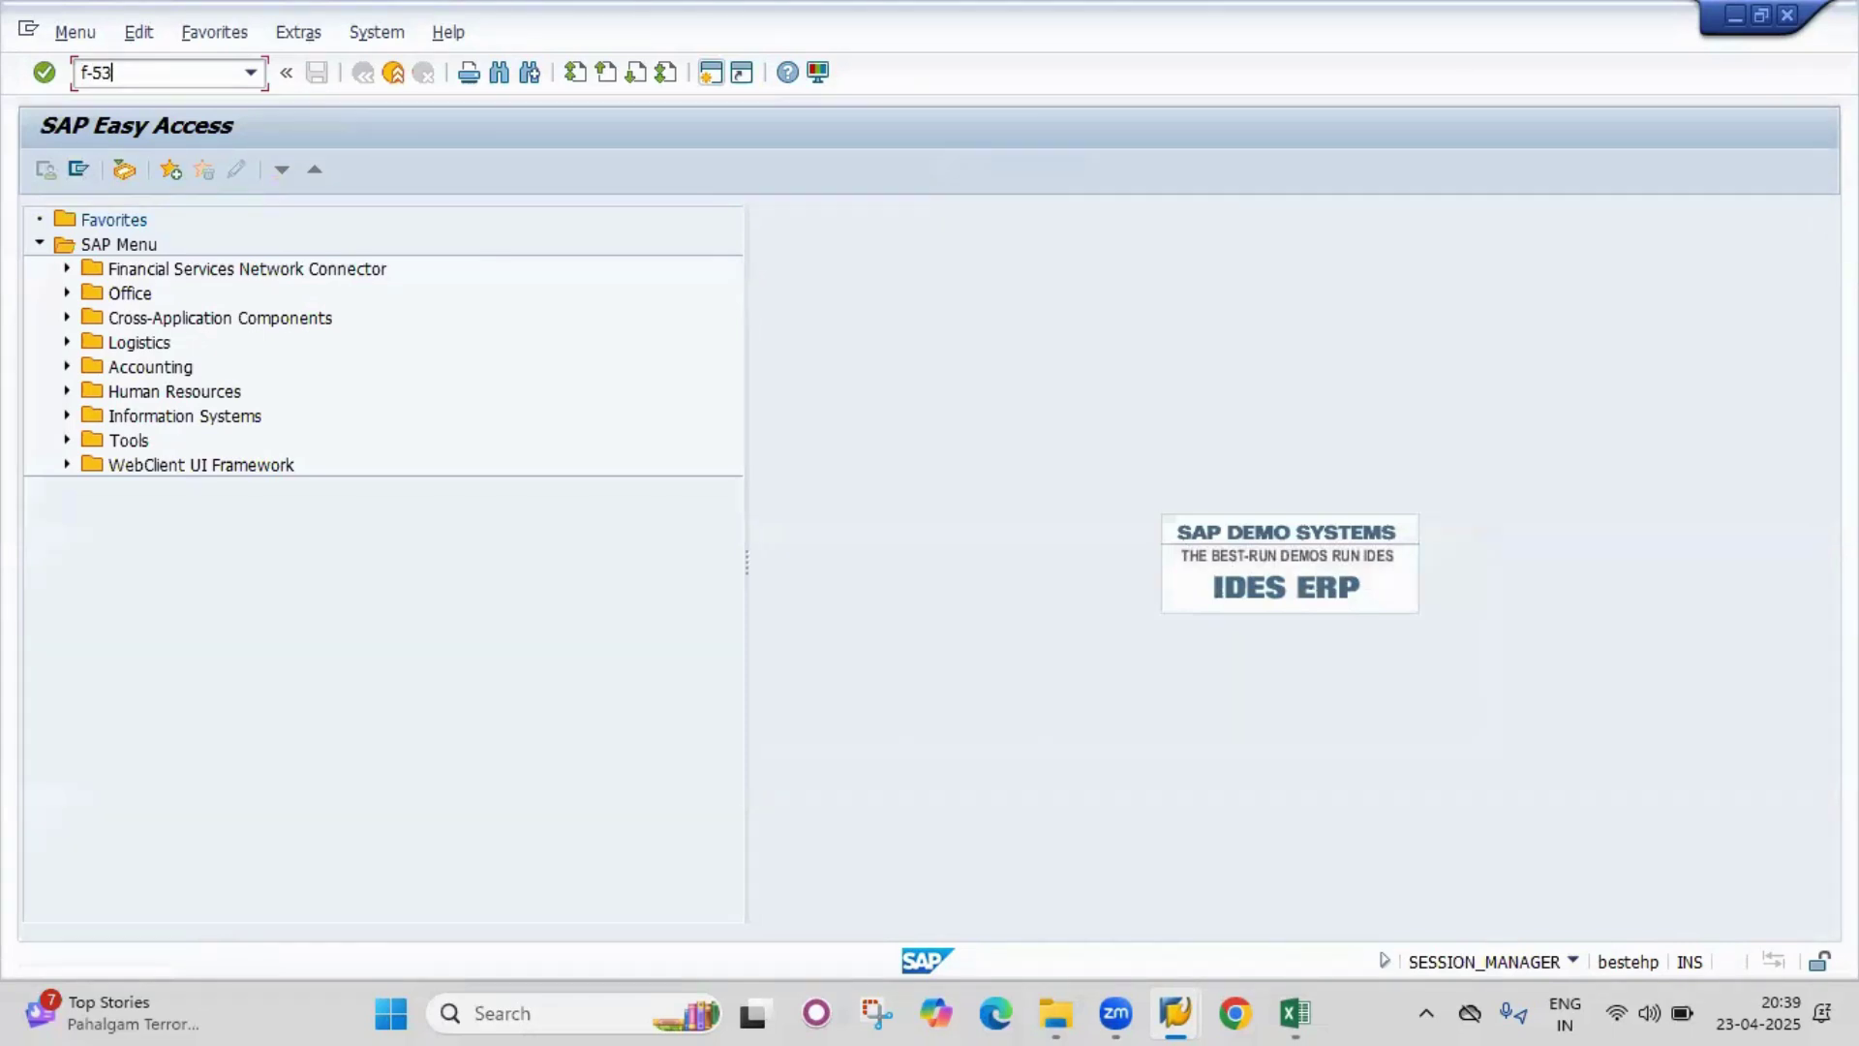
- Start F-53 with document date 23.04.2025, reference 'Residule pa' and bank account 200020
{"action": "key", "text": "Return"}
{"action": "key", "text": "BackSpace"}
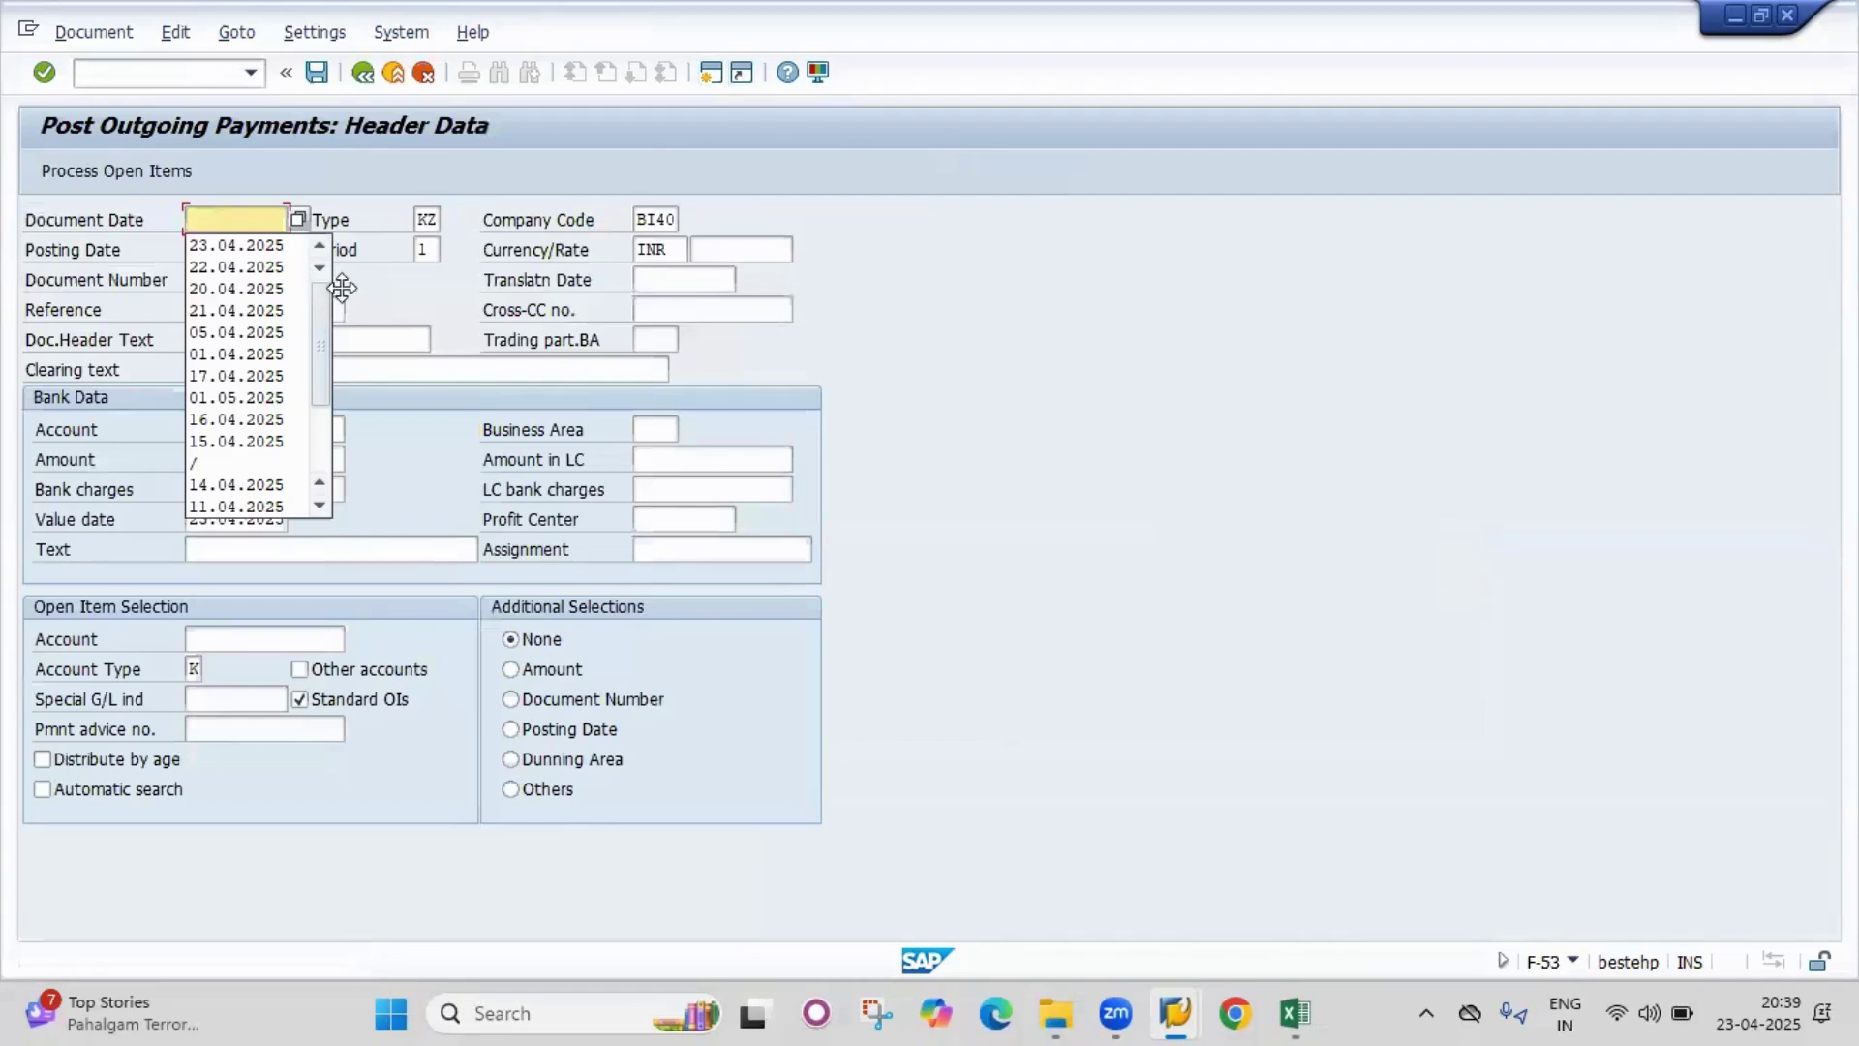
{"action": "left_click", "coordinate": [232, 245]}
{"action": "key", "text": "Tab"}
{"action": "key", "text": "Tab"}
{"action": "key", "text": "Tab"}
{"action": "key", "text": "Tab"}
{"action": "key", "text": "Tab"}
{"action": "key", "text": "Tab"}
{"action": "key", "text": "Tab"}
{"action": "key", "text": "Tab"}
{"action": "key", "text": "Tab"}
{"action": "type", "text": "Res"}
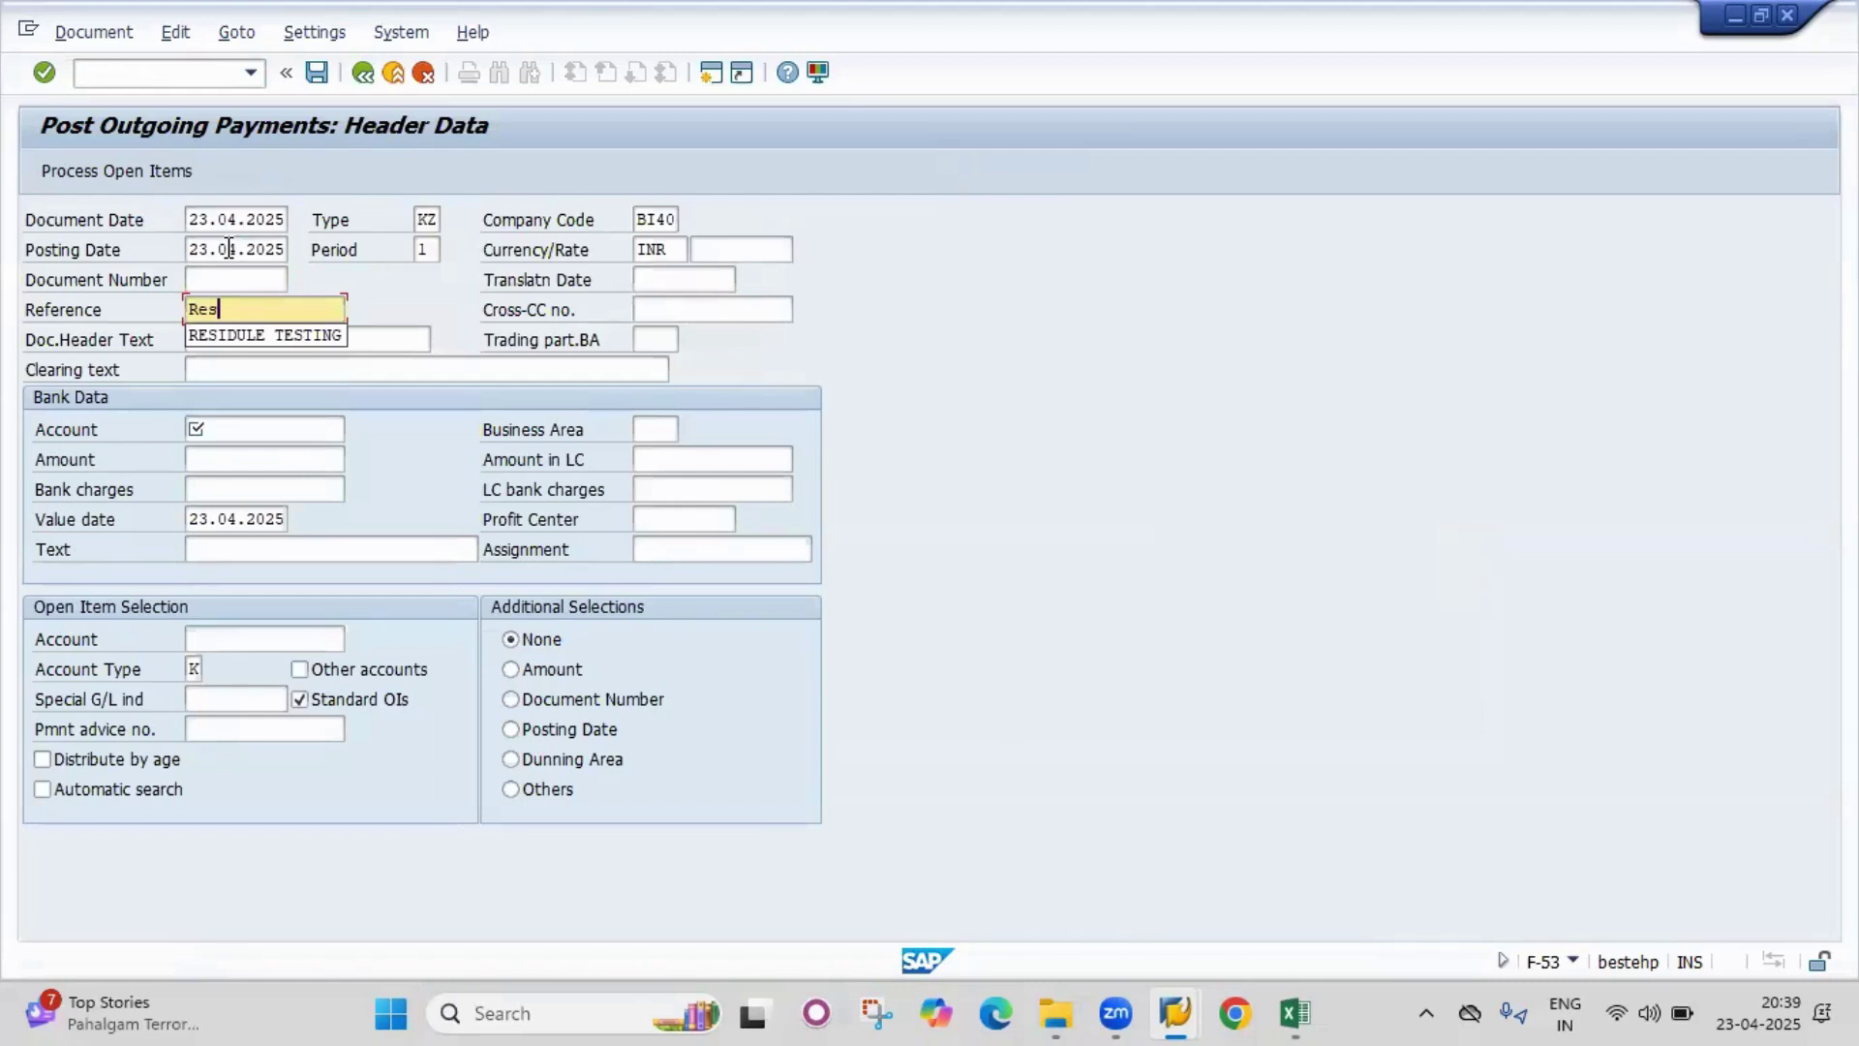
{"action": "type", "text": "idule pa"}
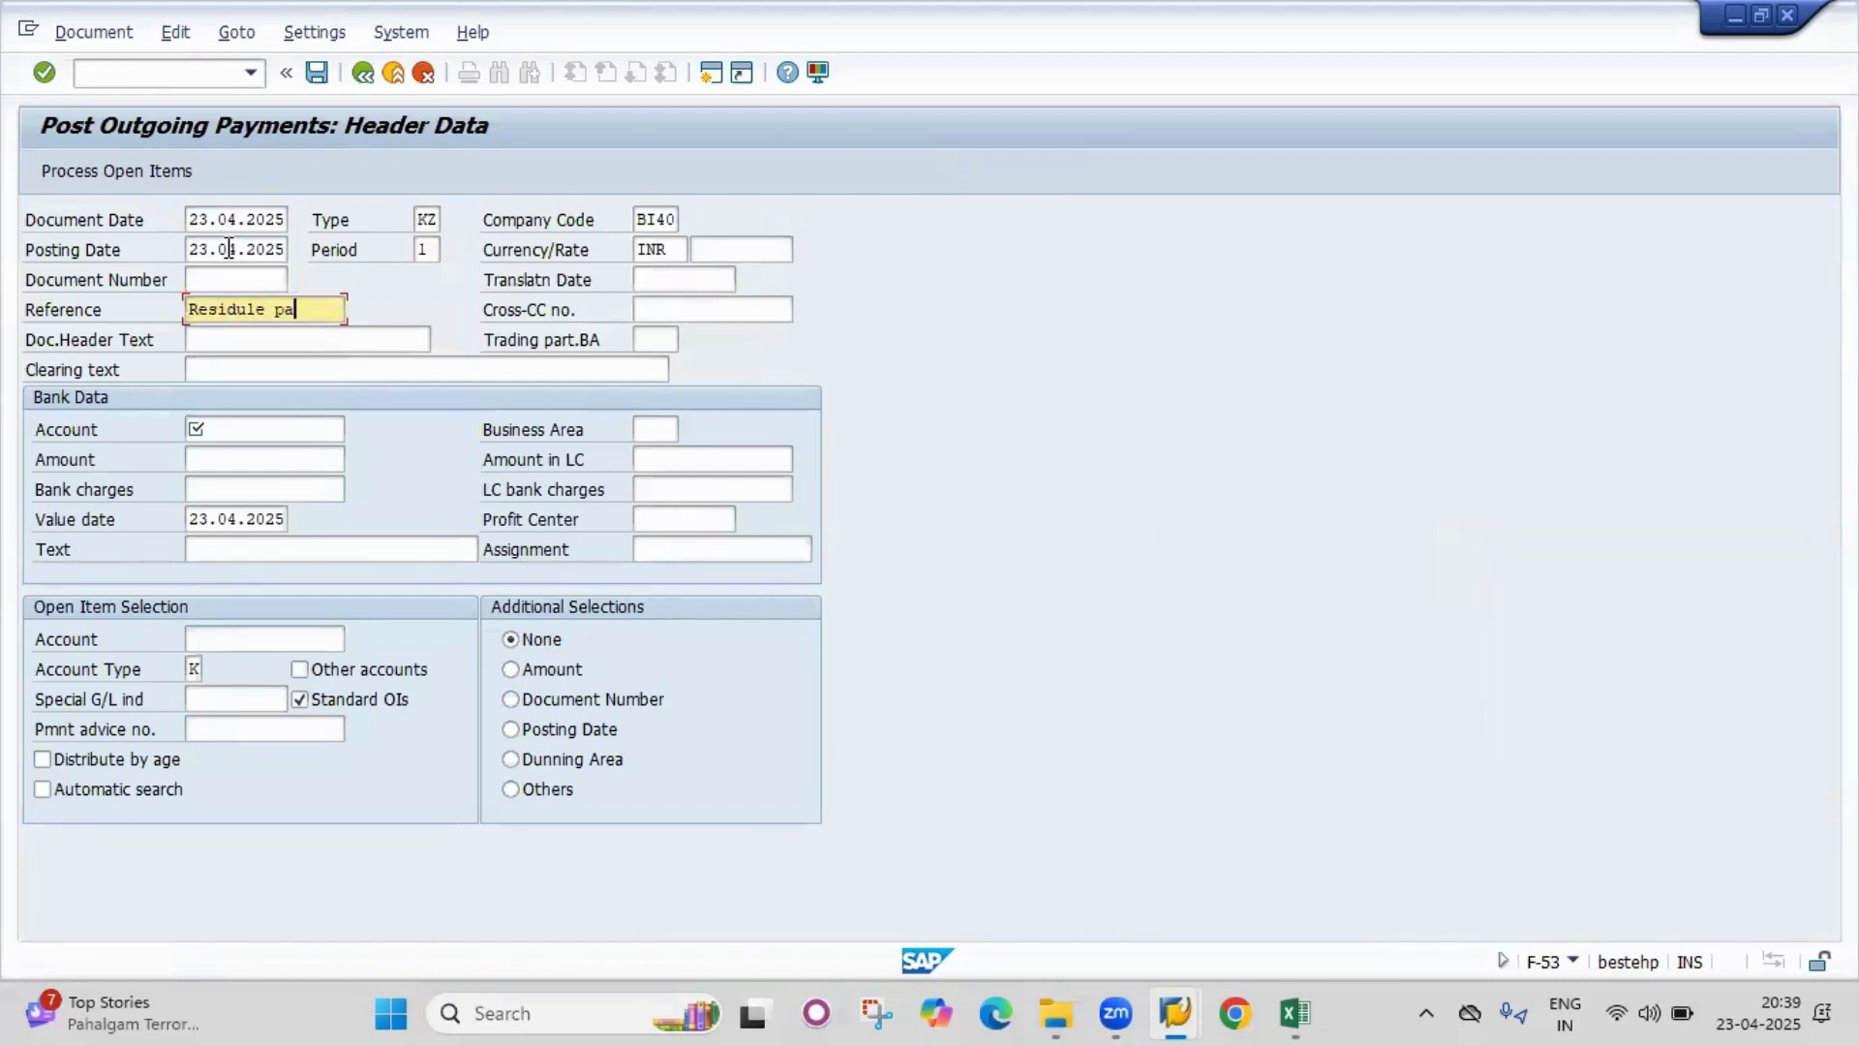
{"action": "key", "text": "Tab"}
{"action": "key", "text": "Tab"}
{"action": "key", "text": "Tab"}
{"action": "key", "text": "Tab"}
{"action": "key", "text": "Tab"}
{"action": "key", "text": "Tab"}
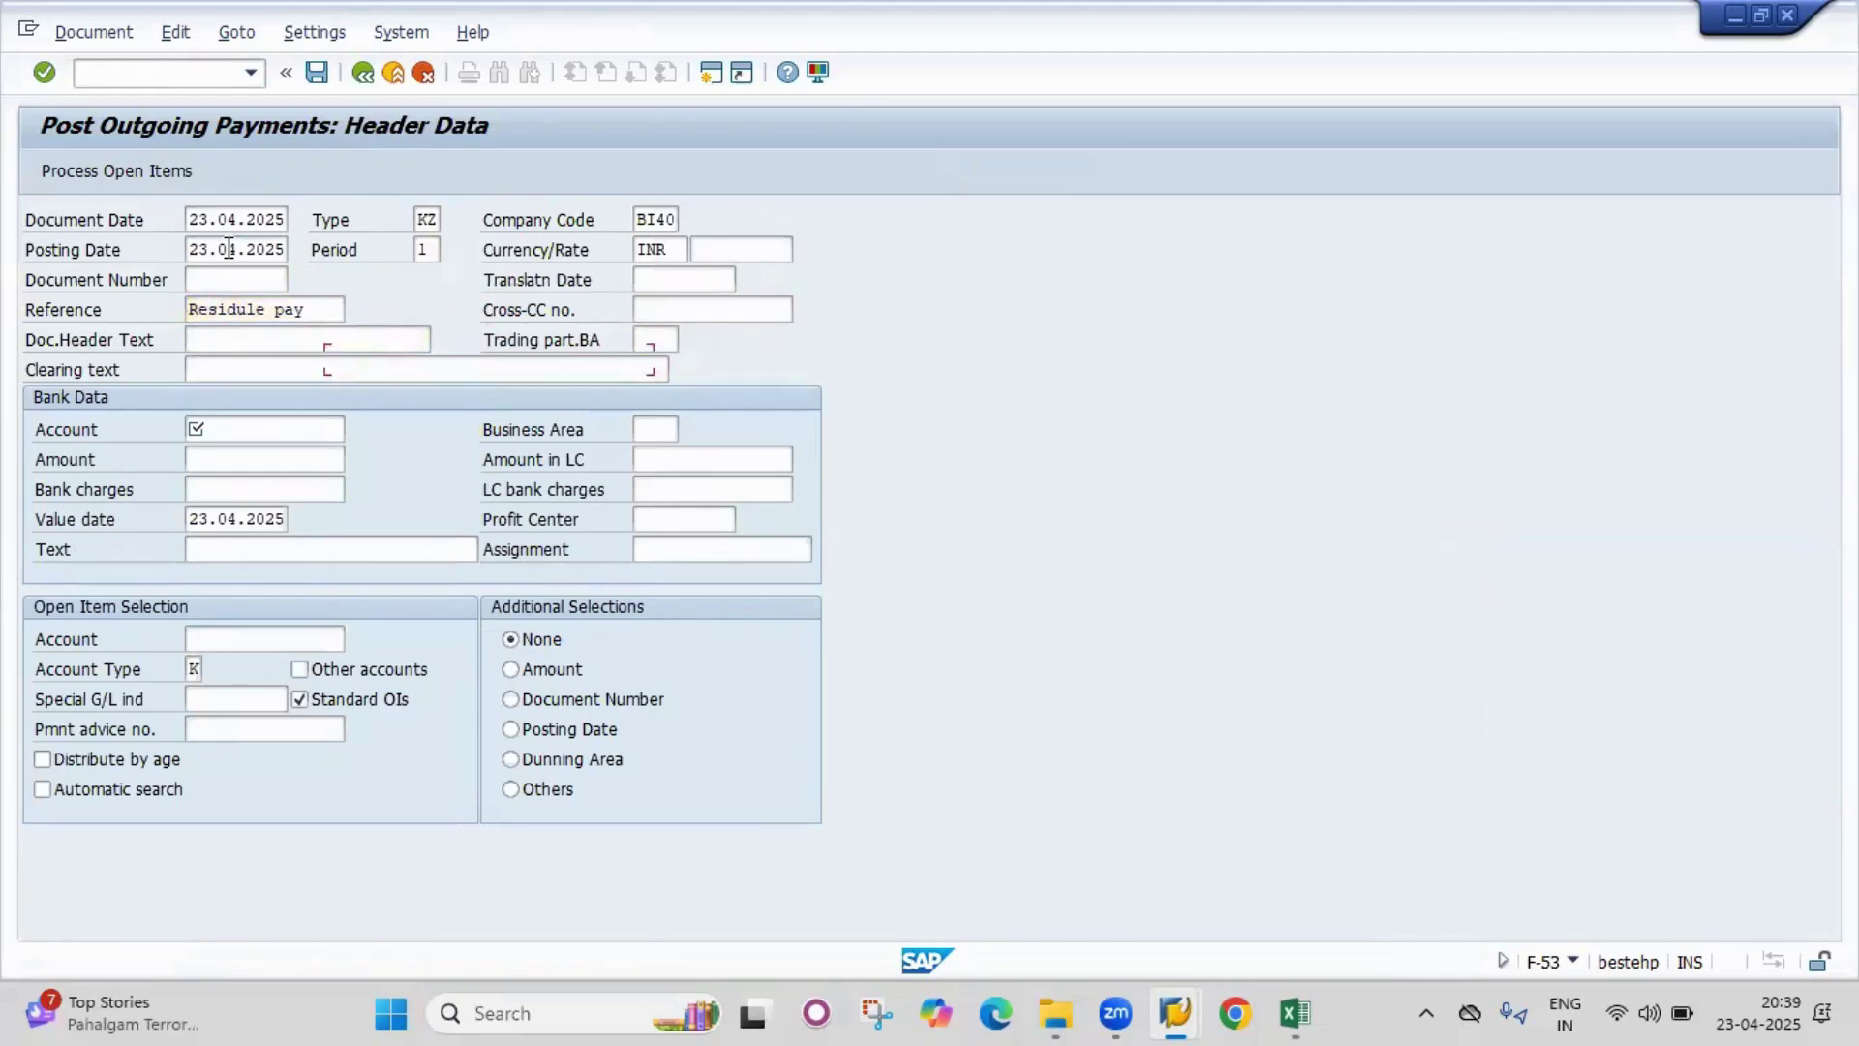
{"action": "key", "text": "shift+Tab"}
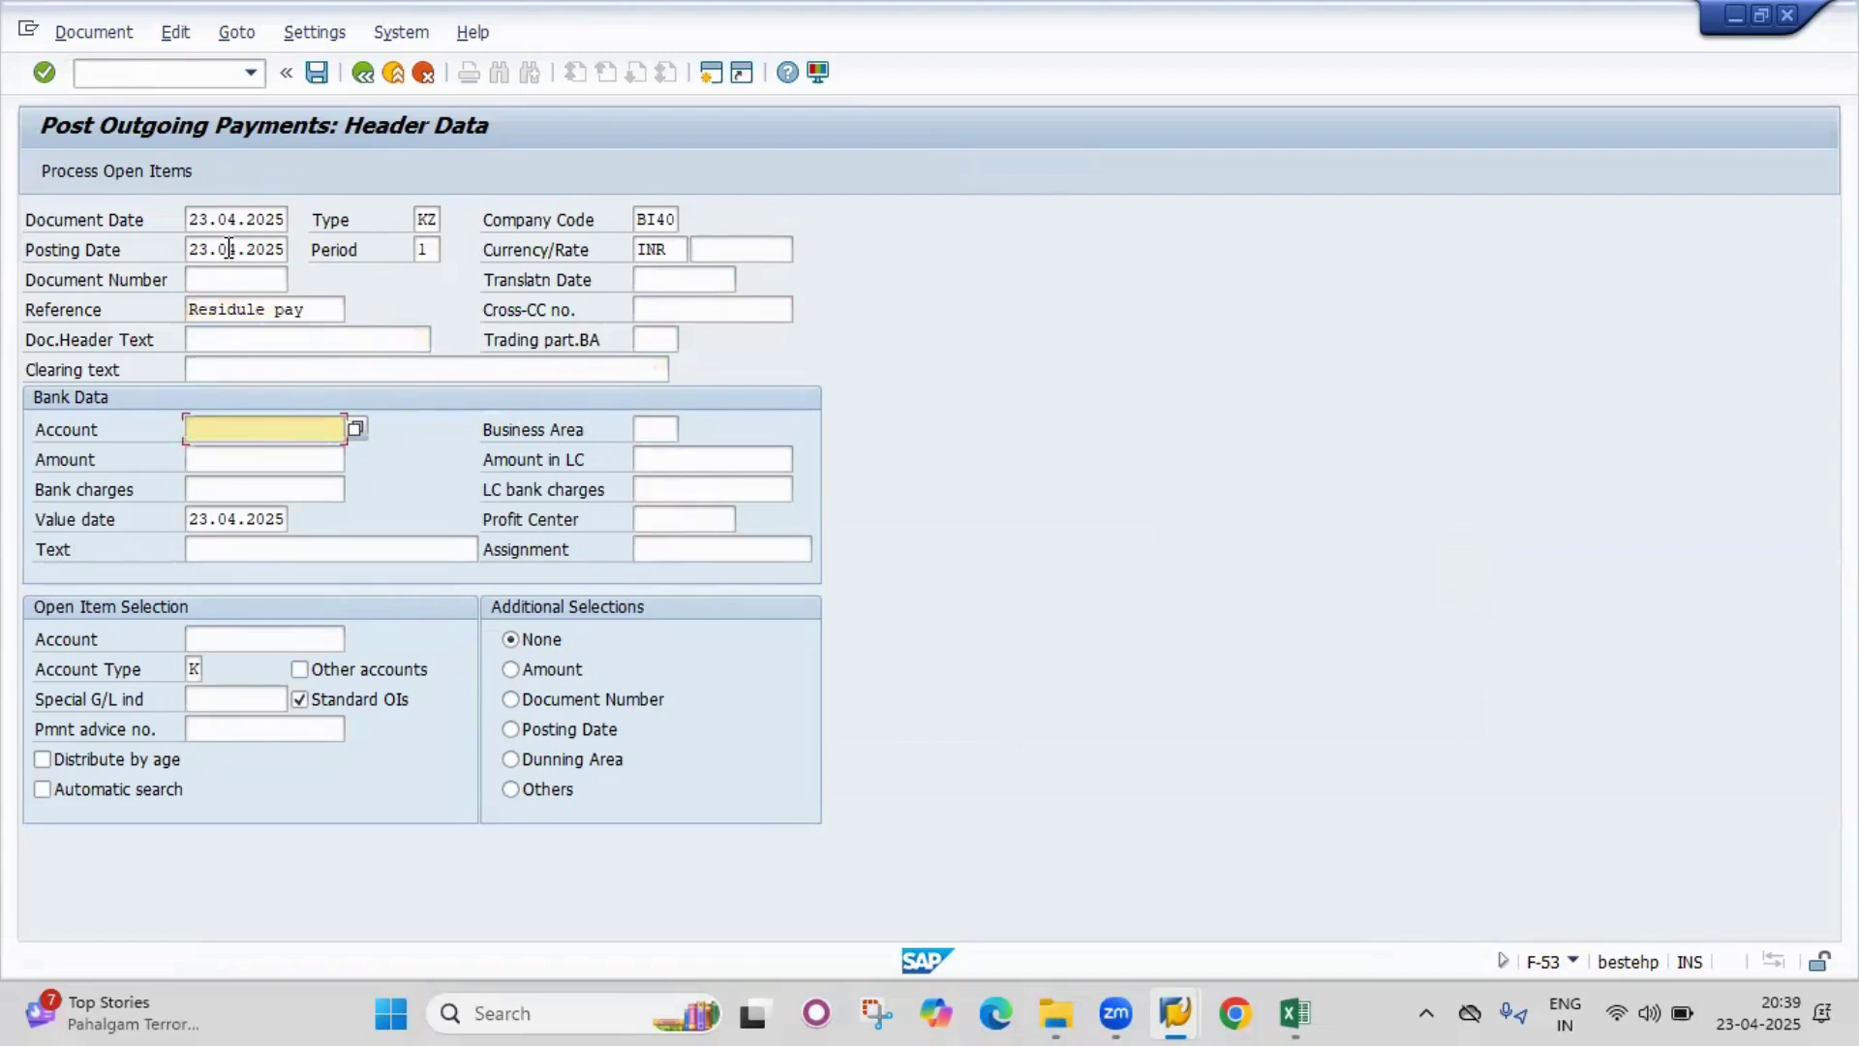
{"action": "key", "text": "Down"}
{"action": "key", "text": "Return"}
- Enter payment amount 80000 with item text 'Residule Payment'
{"action": "key", "text": "Tab"}
{"action": "key", "text": "Tab"}
{"action": "key", "text": "Tab"}
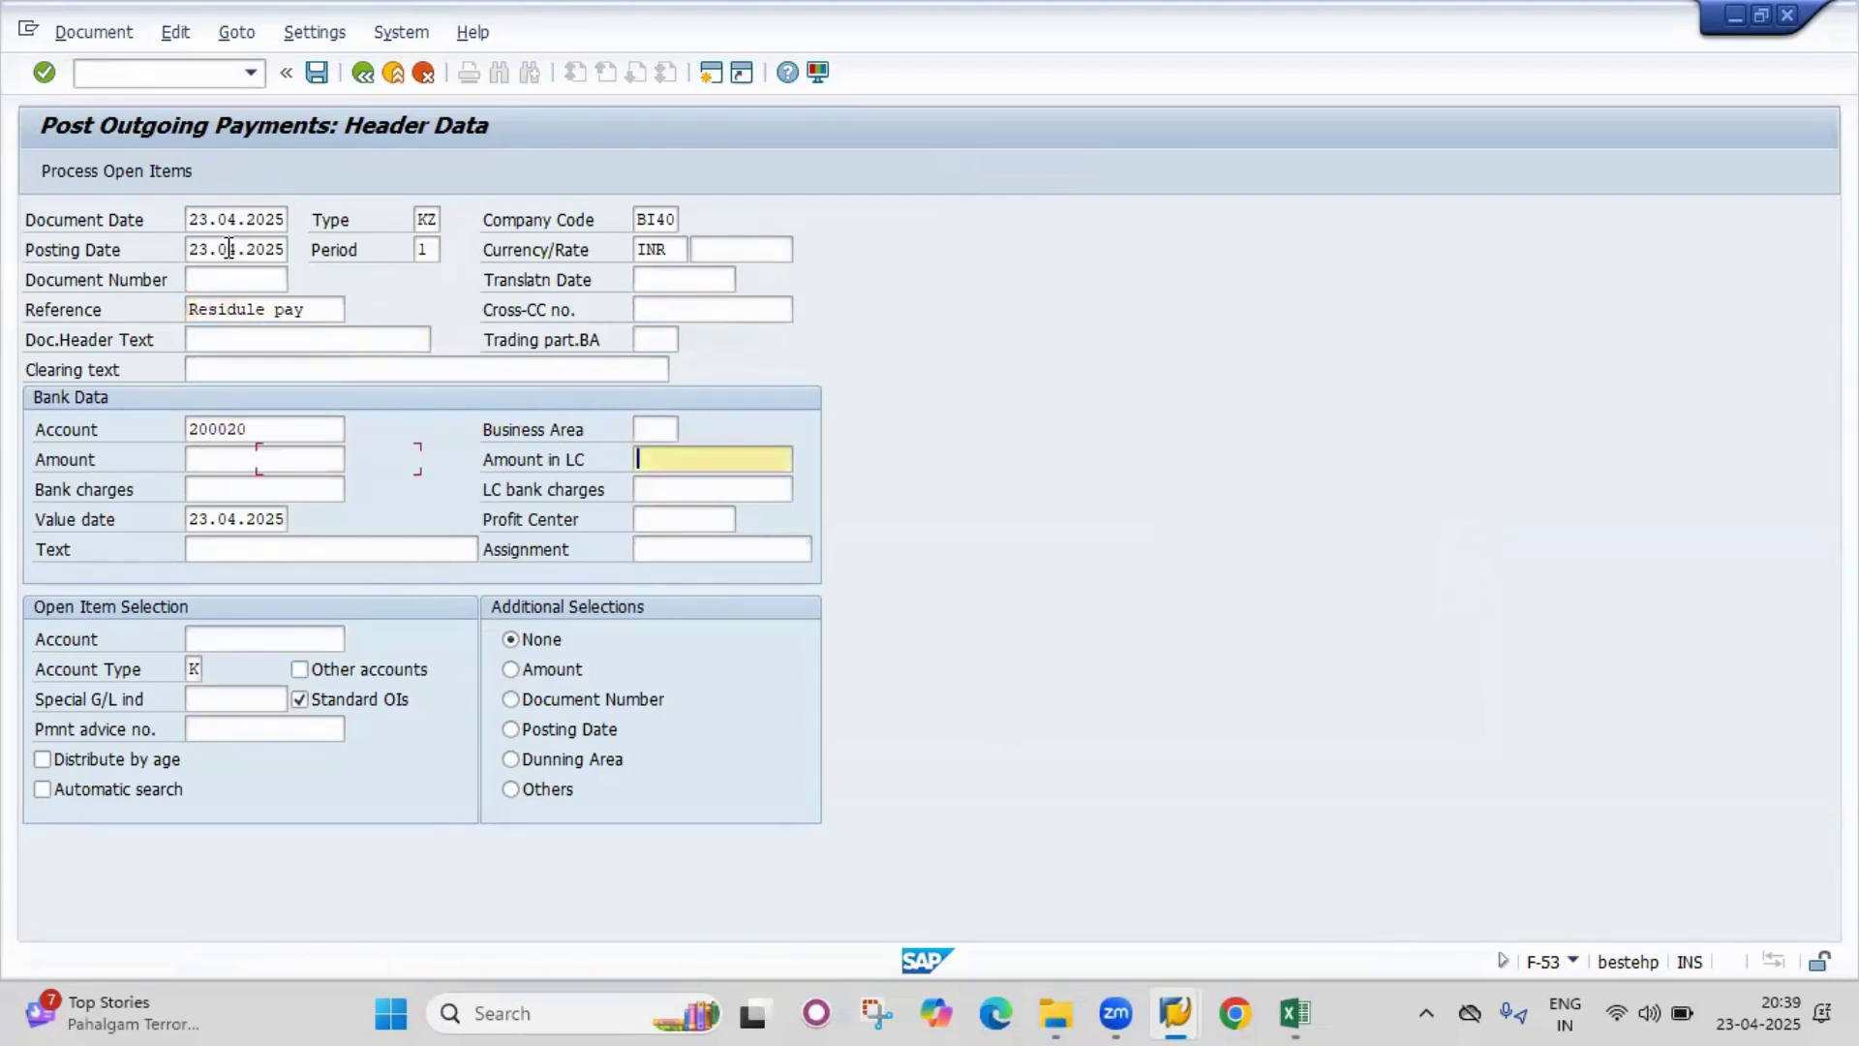
{"action": "key", "text": "shift+Tab"}
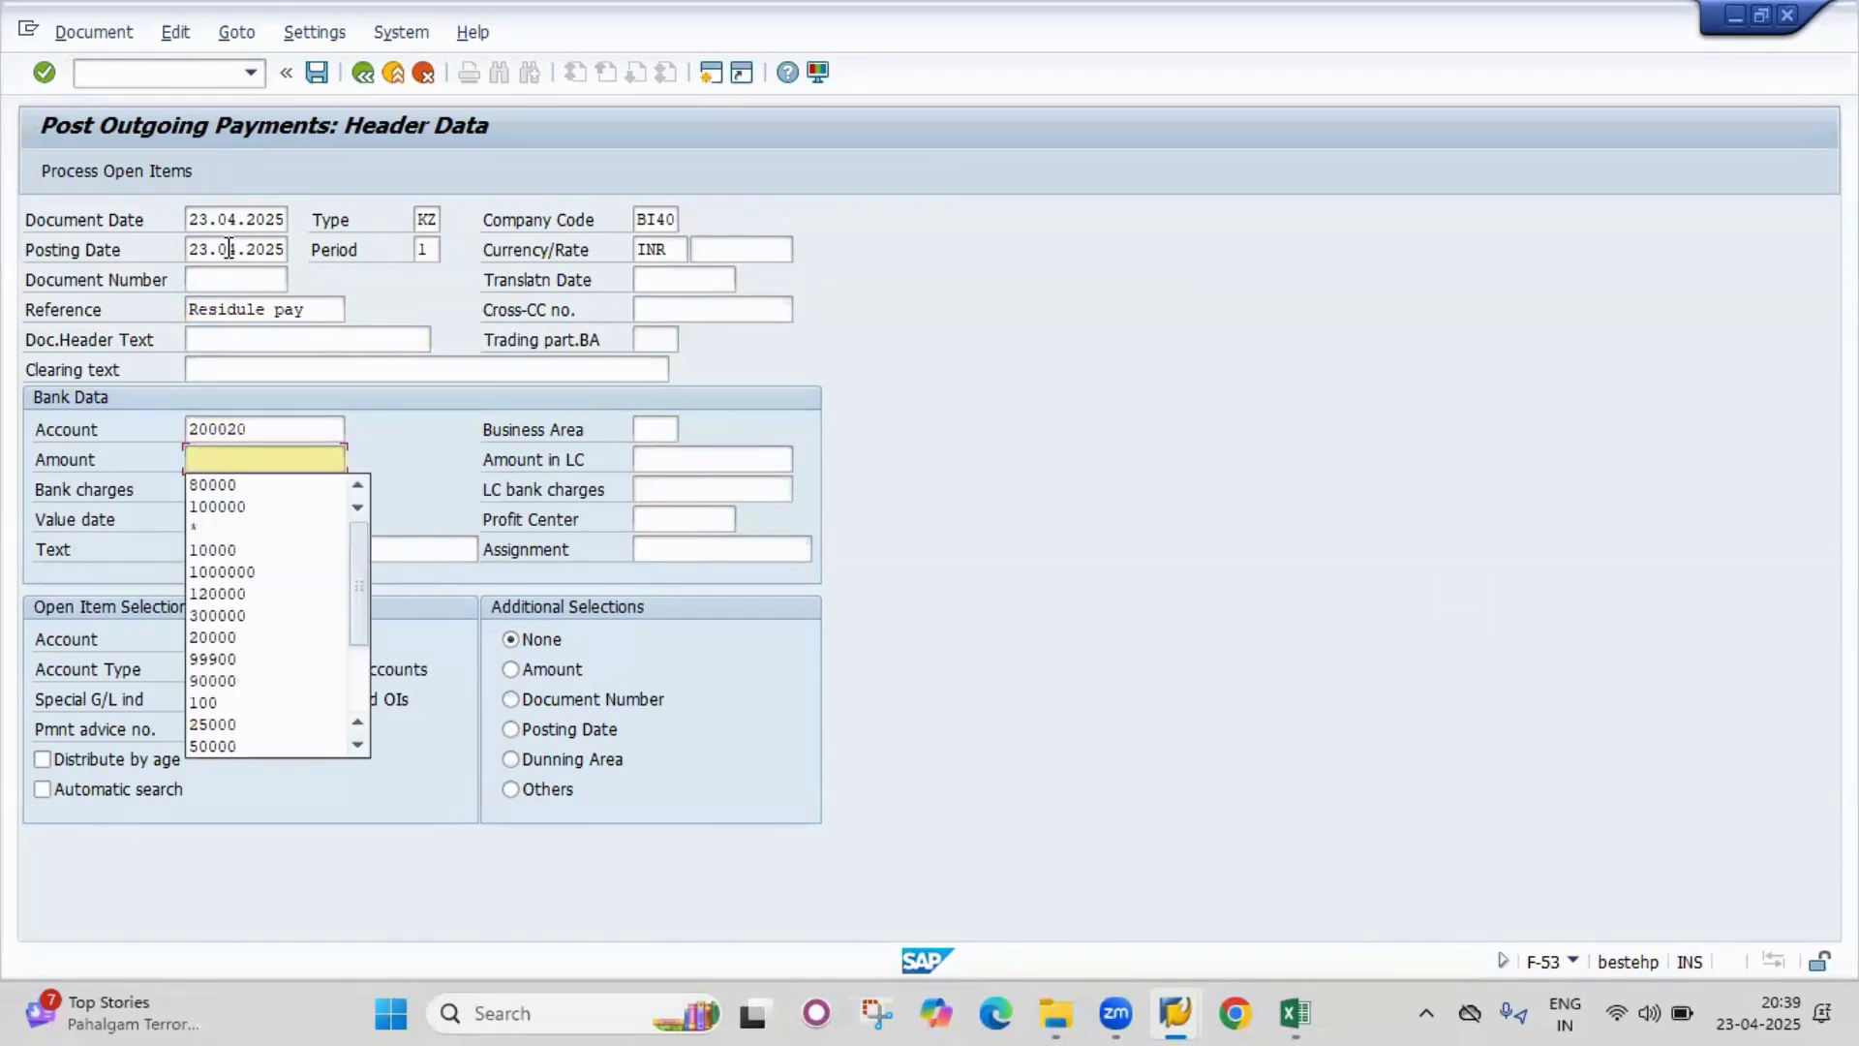
{"action": "type", "text": "20000"}
{"action": "key", "text": "BackSpace"}
{"action": "key", "text": "BackSpace"}
{"action": "key", "text": "BackSpace"}
{"action": "key", "text": "BackSpace"}
{"action": "key", "text": "BackSpace"}
{"action": "type", "text": "80000"}
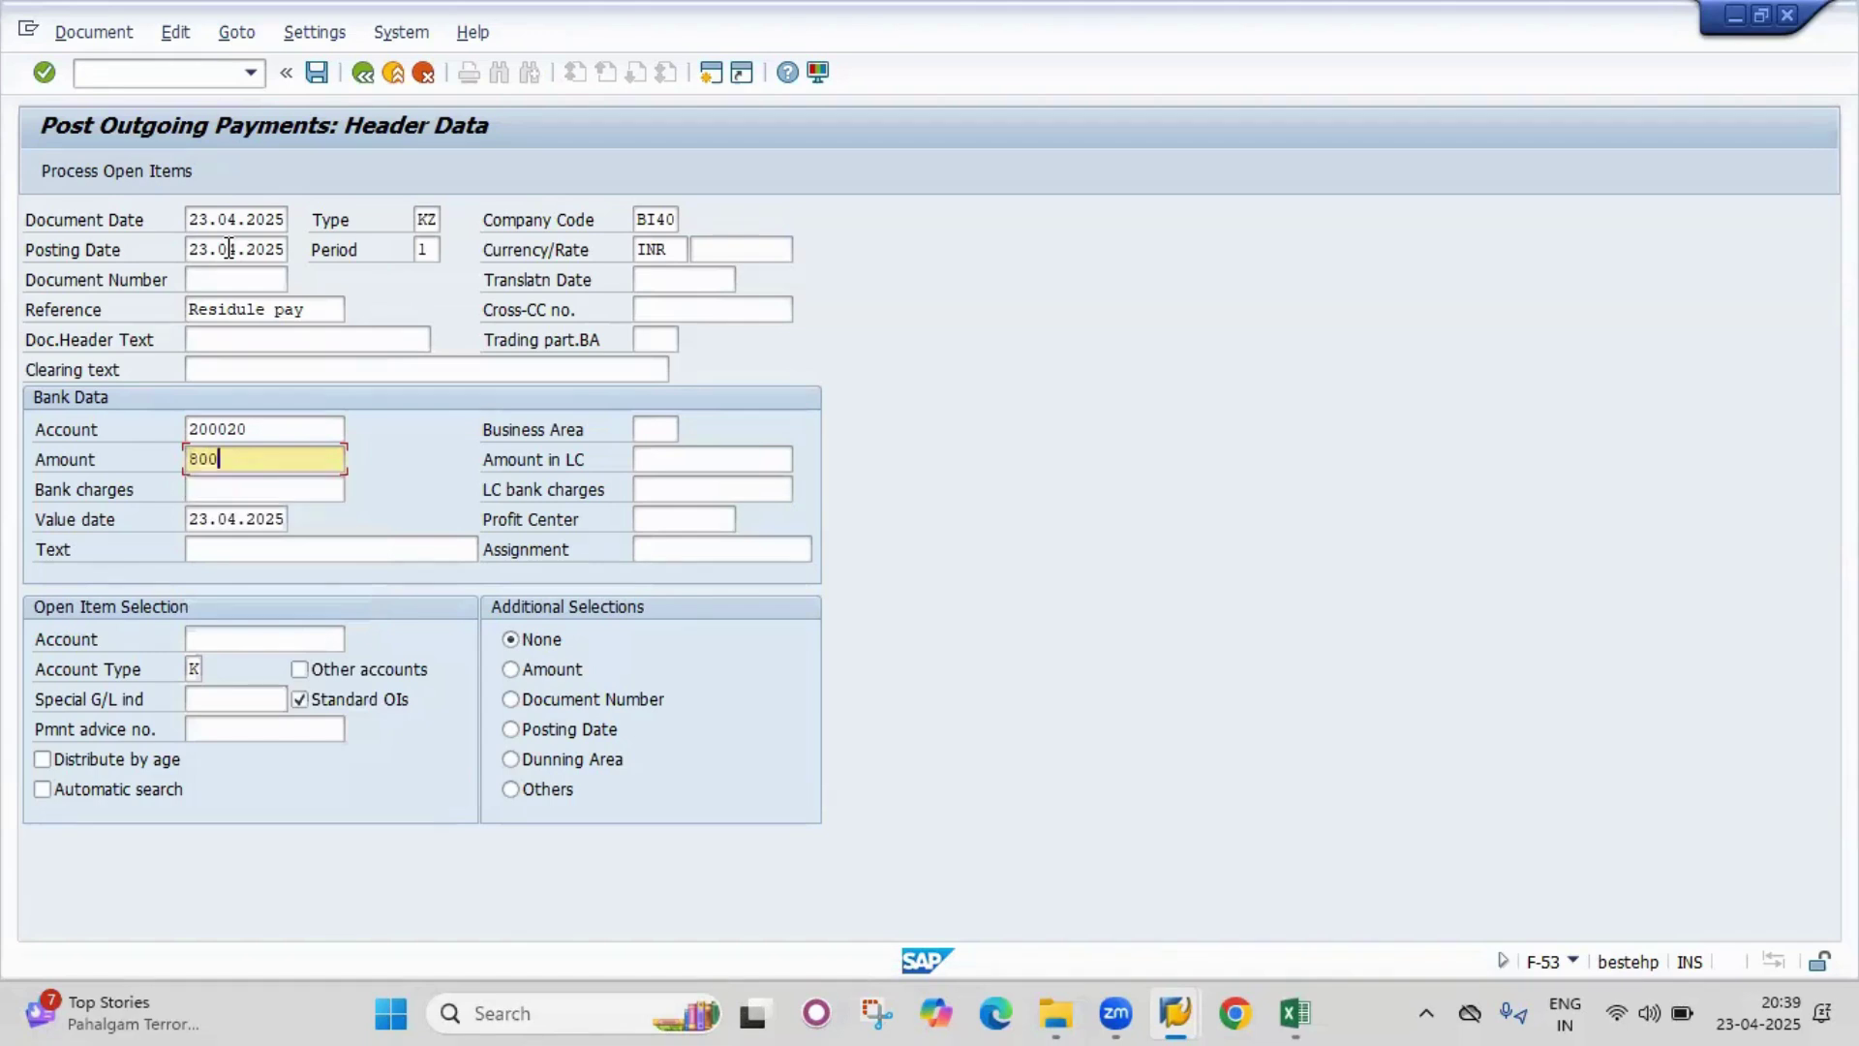
{"action": "key", "text": "Tab"}
{"action": "key", "text": "Tab"}
{"action": "key", "text": "Tab"}
{"action": "key", "text": "Tab"}
{"action": "key", "text": "Tab"}
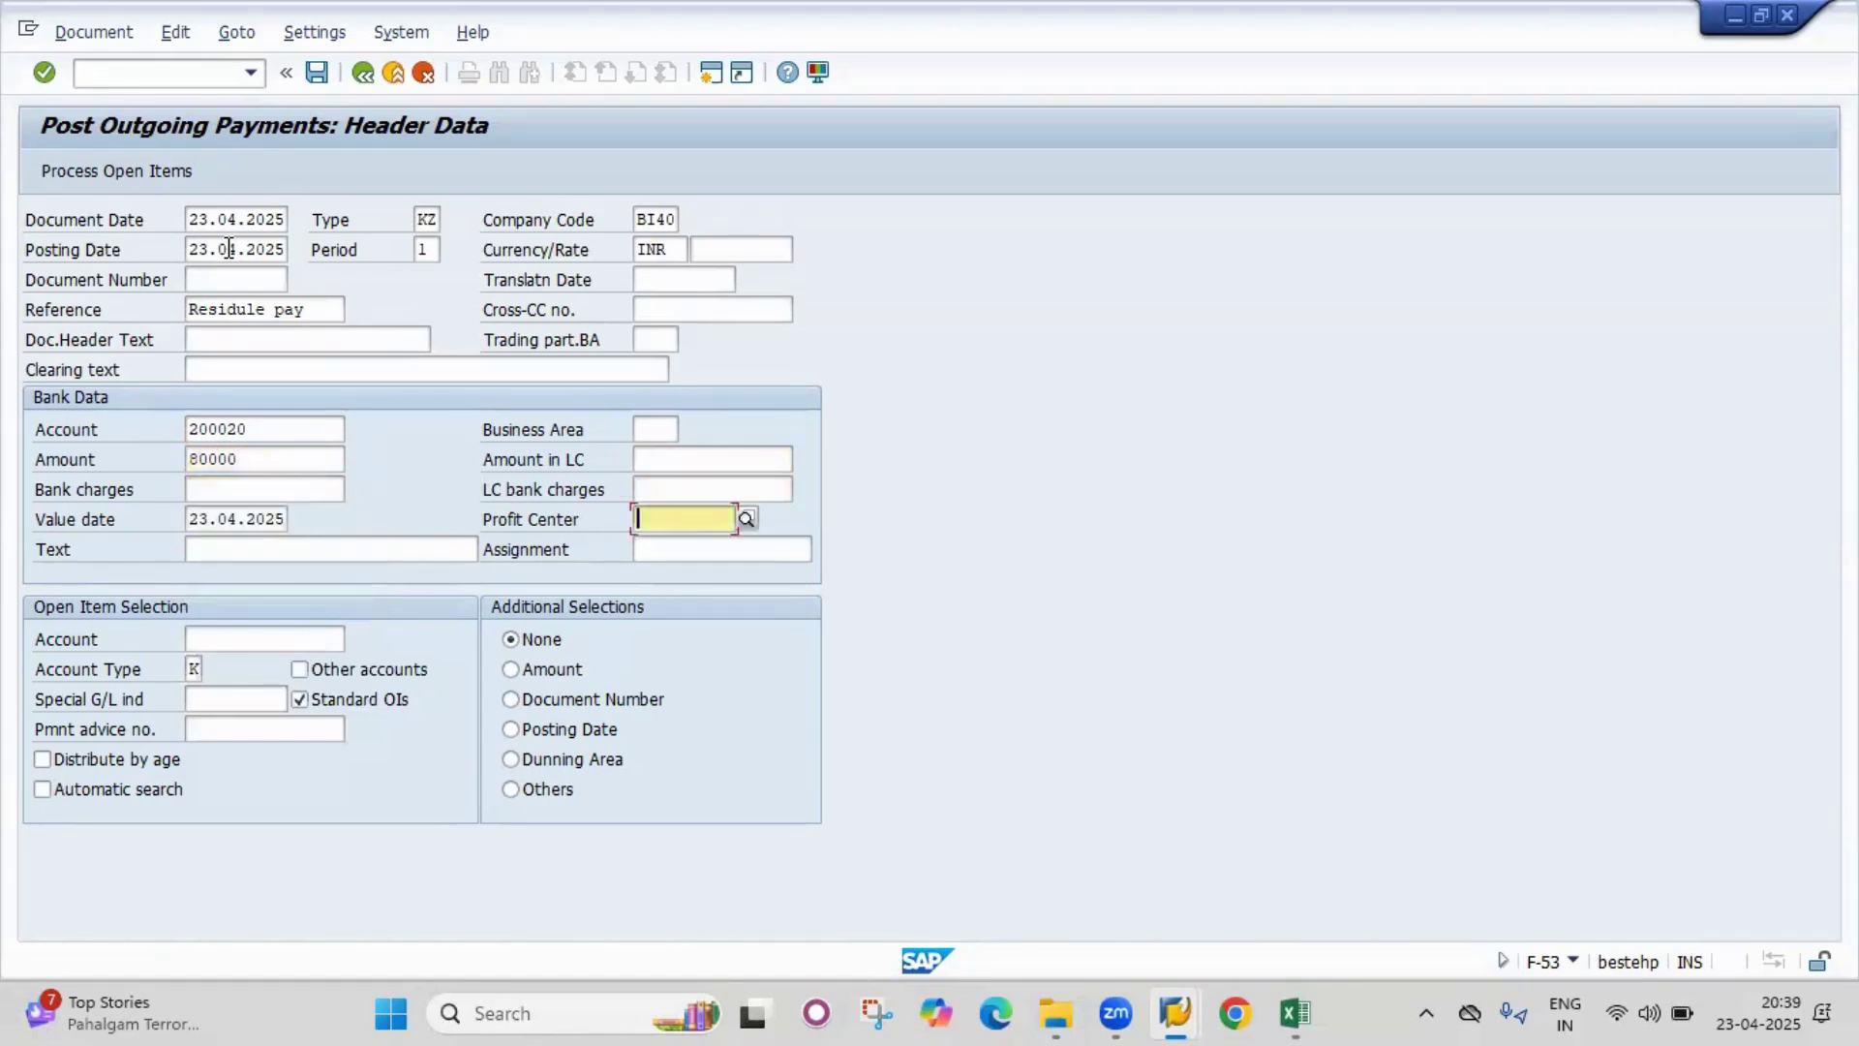
{"action": "type", "text": "Res"}
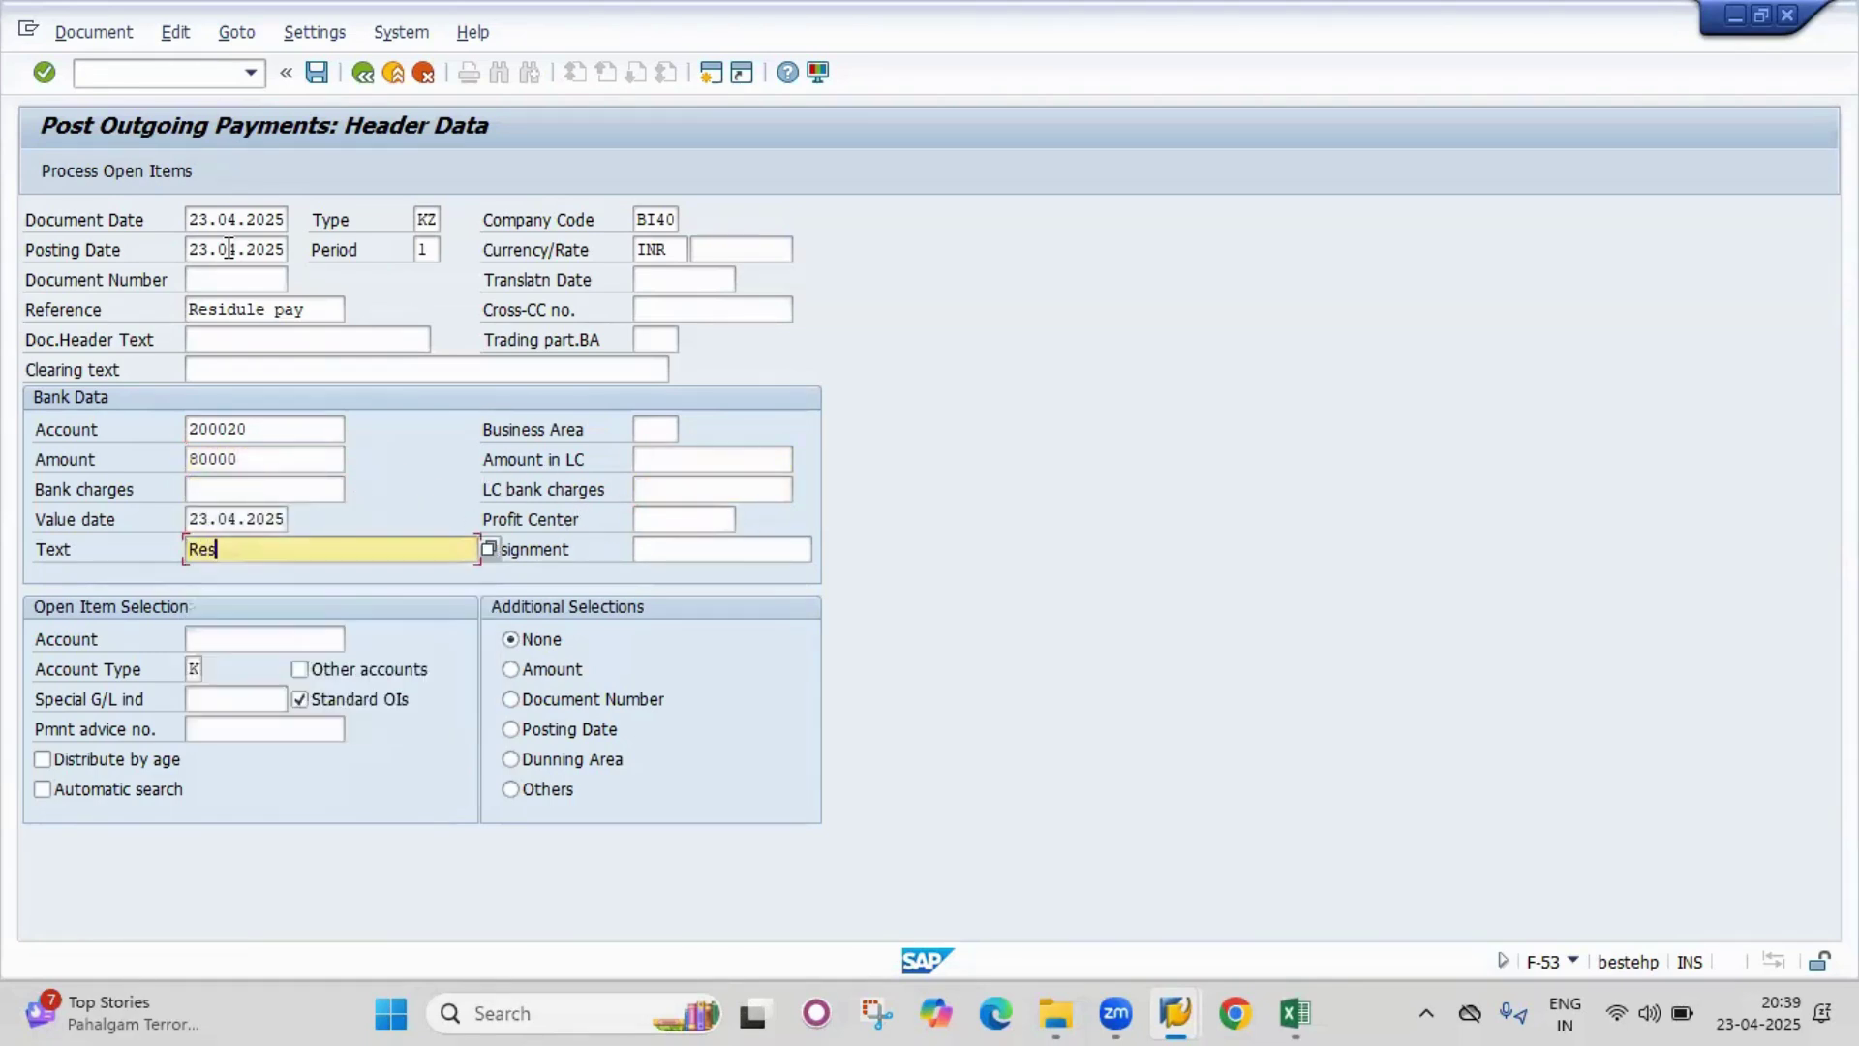
{"action": "type", "text": "idule Payment"}
{"action": "key", "text": "Tab"}
{"action": "key", "text": "Tab"}
{"action": "key", "text": "Tab"}
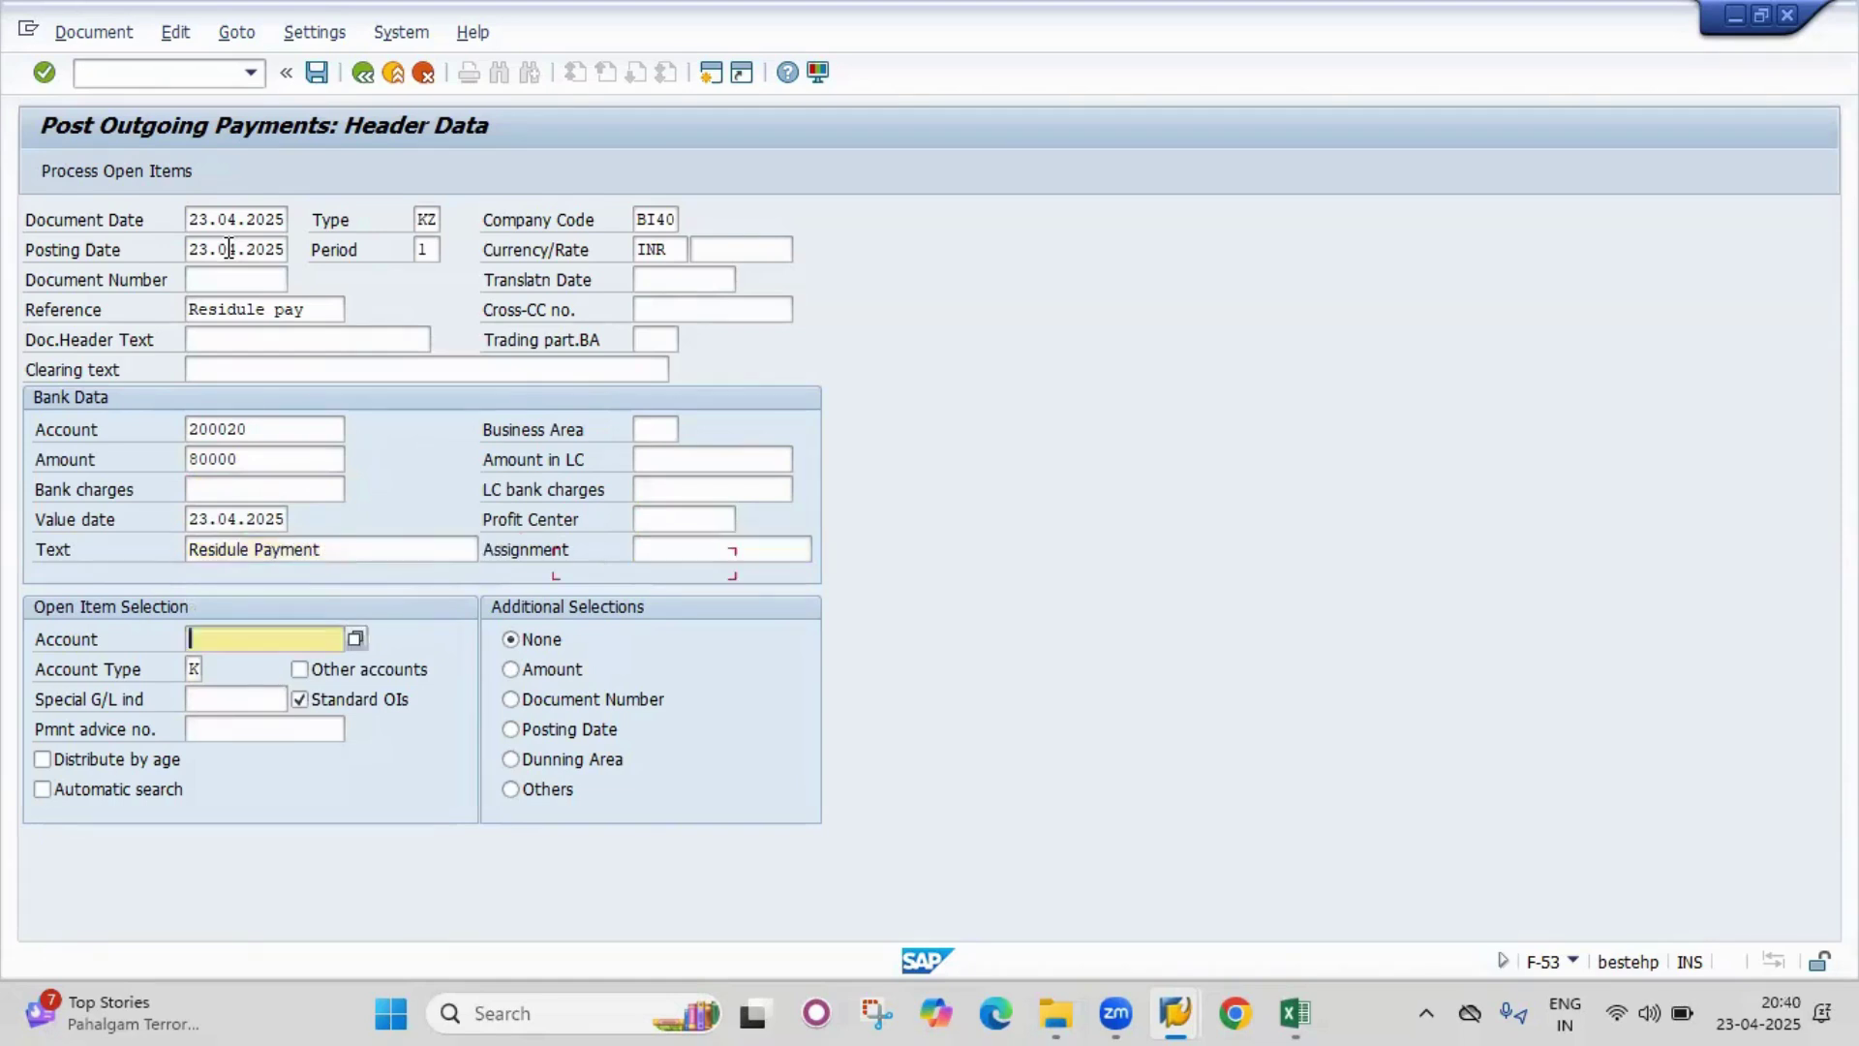
- Pick Reliance Industries' vendor account from history and list its open items
{"action": "key", "text": "shift+Tab"}
{"action": "key", "text": "BackSpace"}
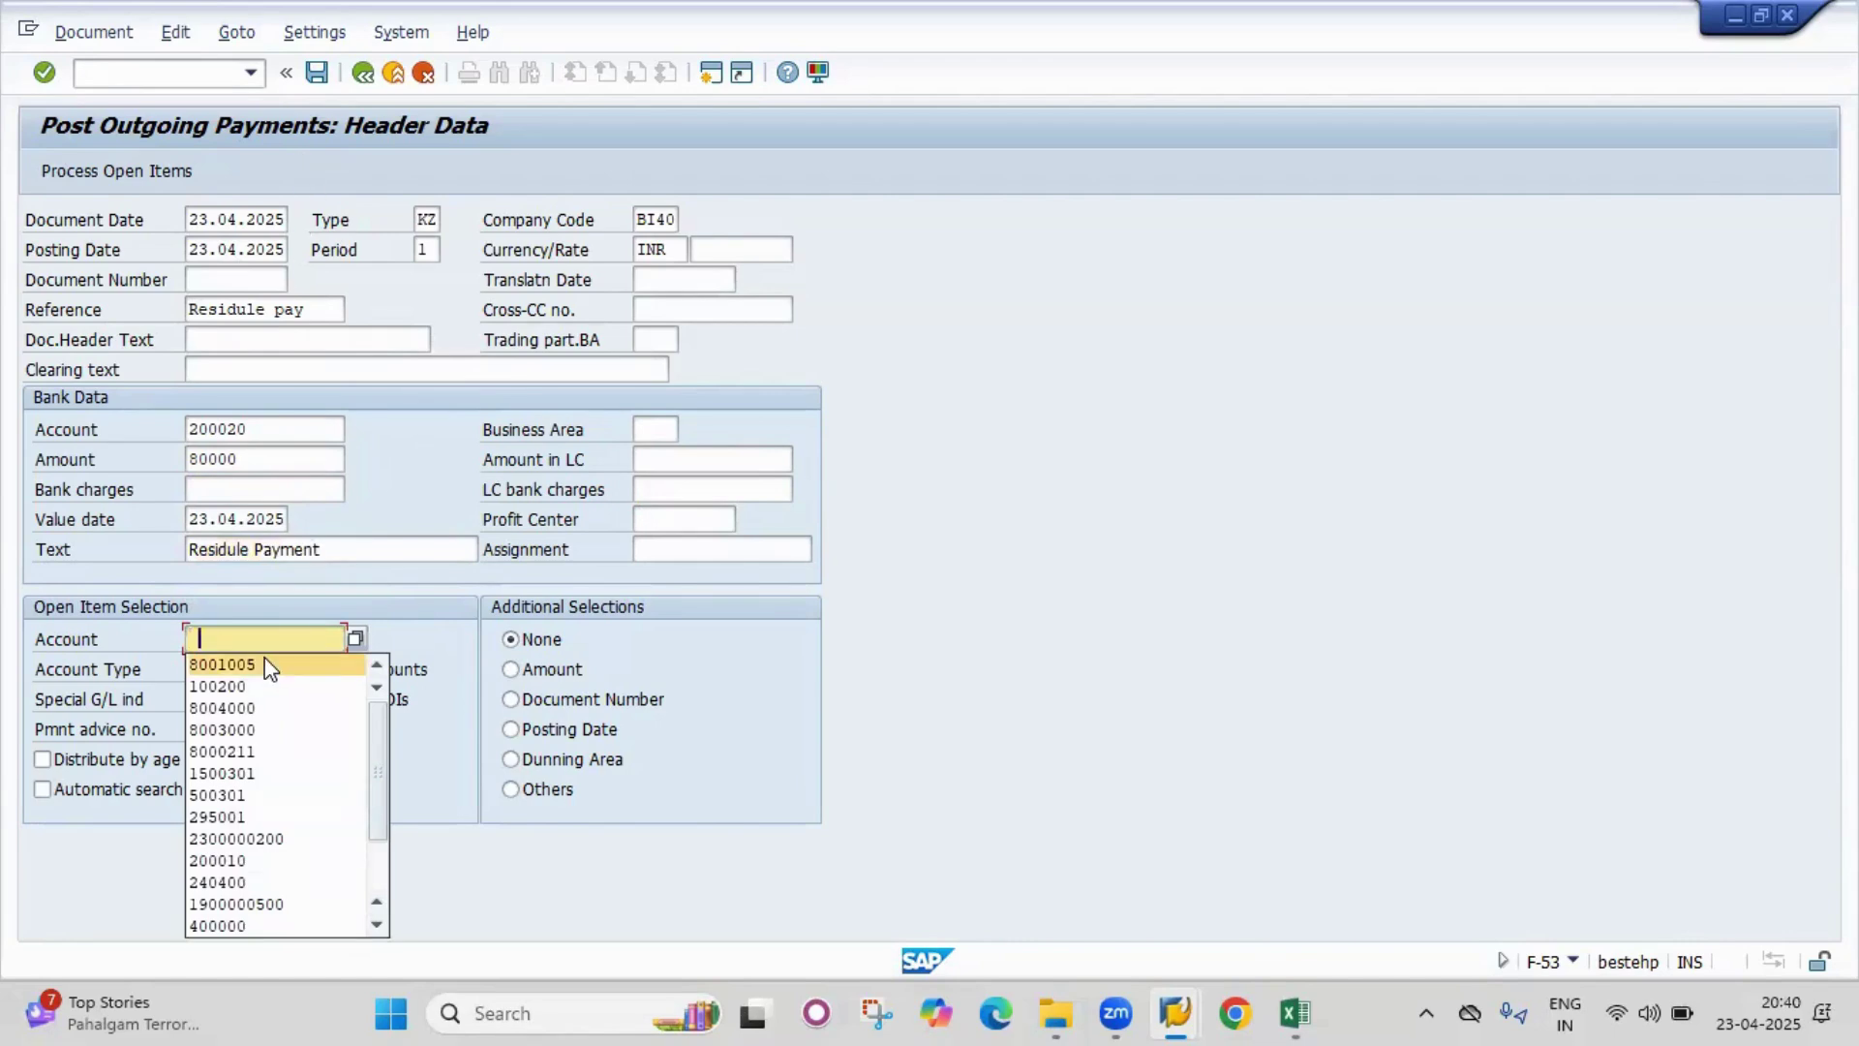
{"action": "left_click", "coordinate": [269, 666]}
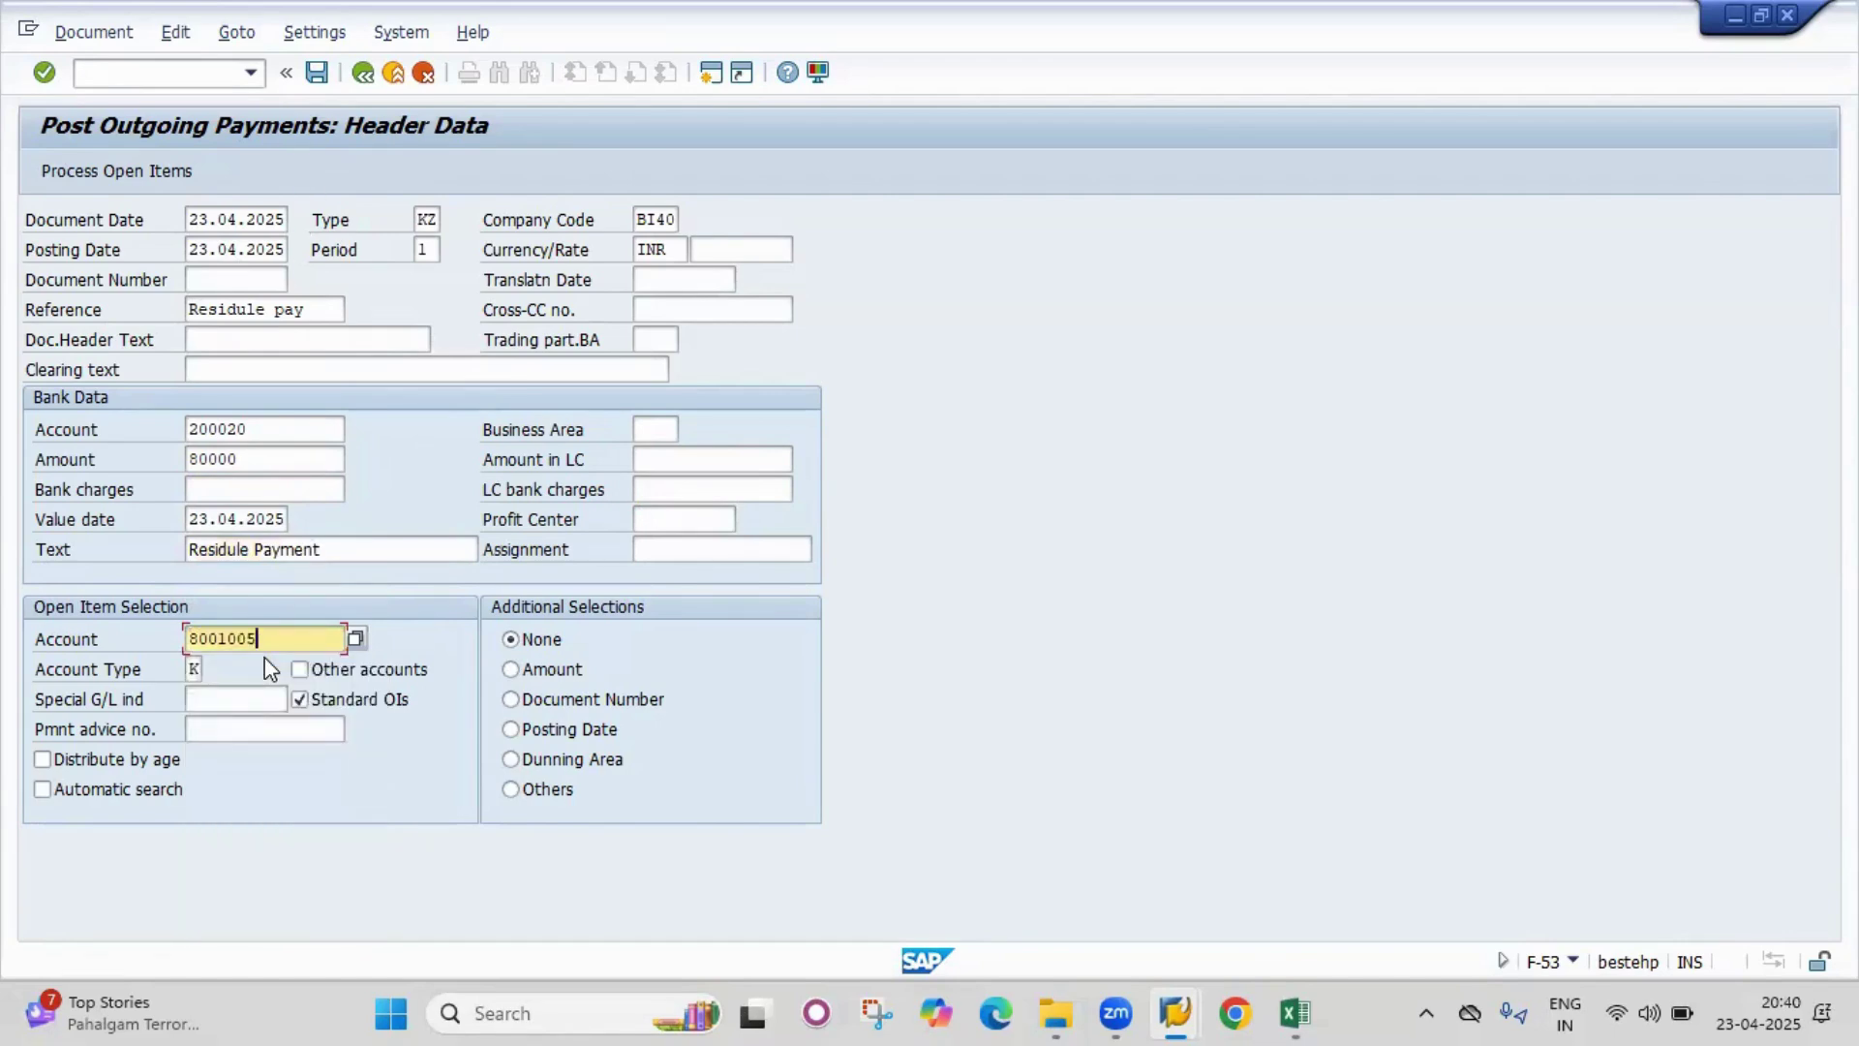
{"action": "key", "text": "Return"}
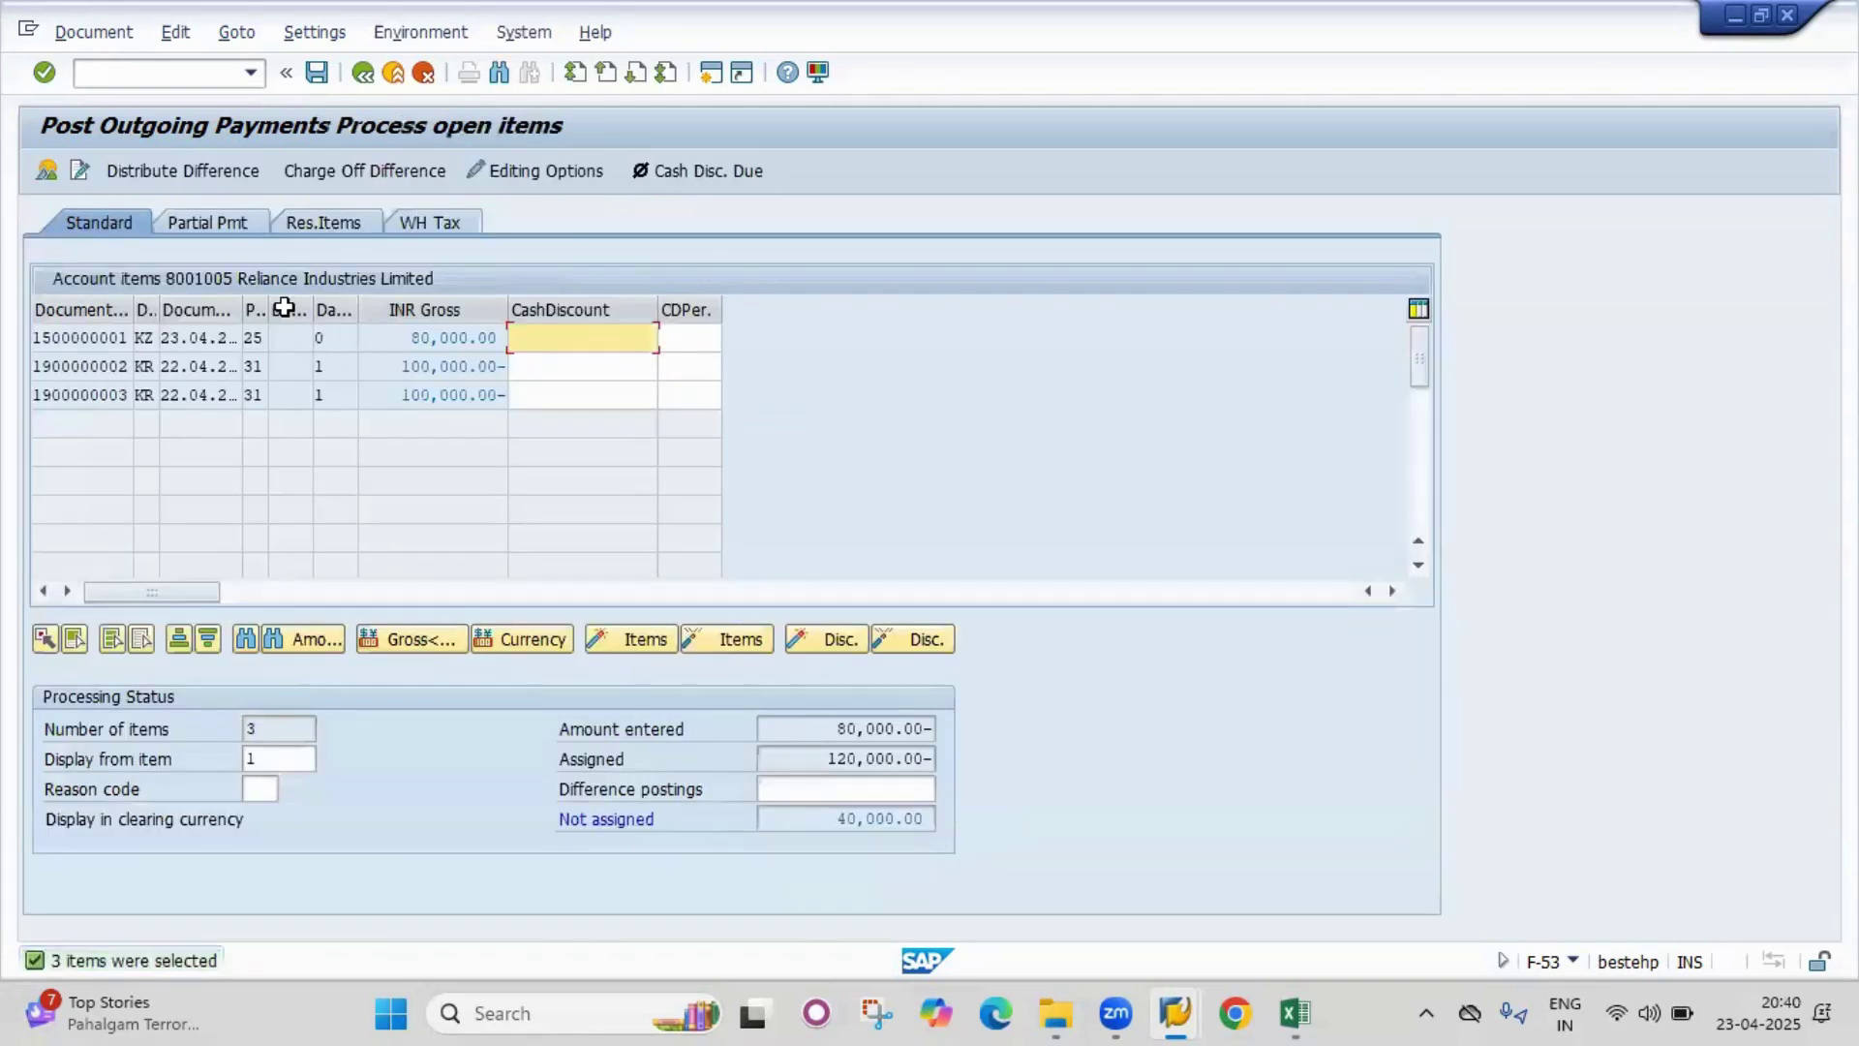
{"action": "left_click", "coordinate": [199, 225]}
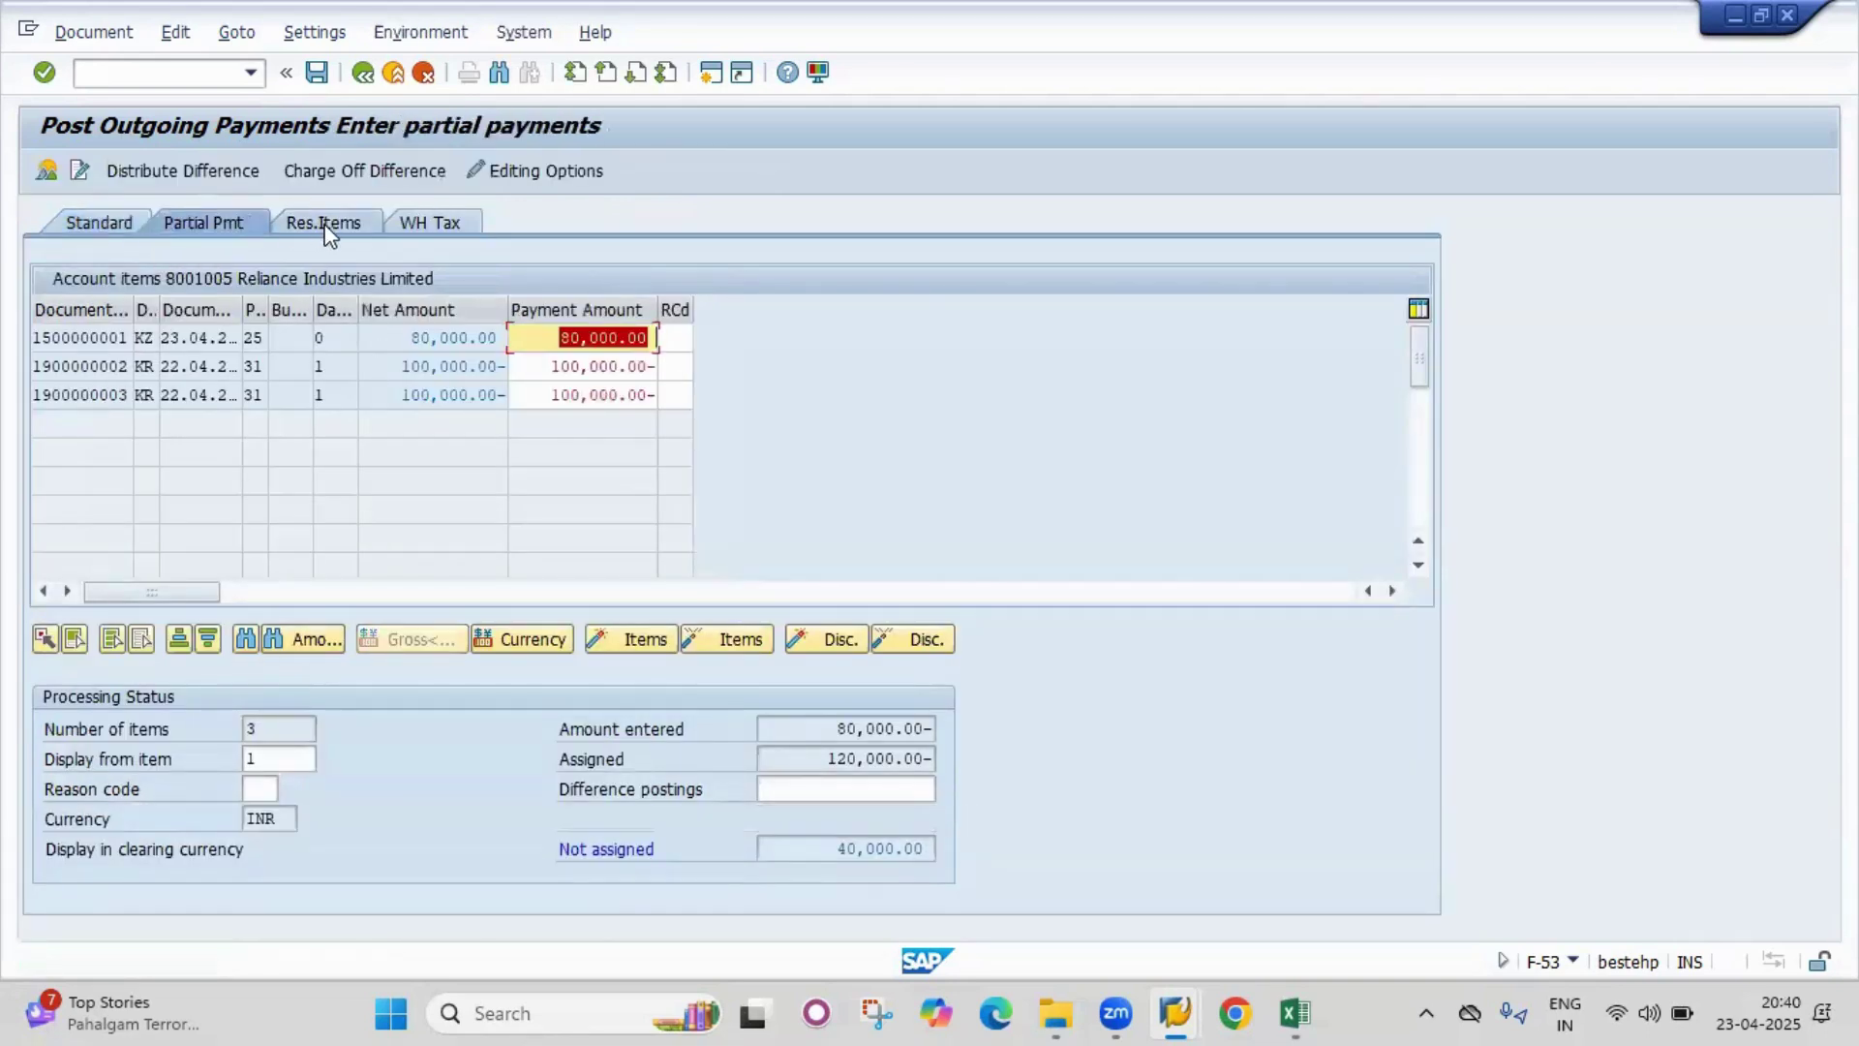
{"action": "left_click", "coordinate": [325, 230]}
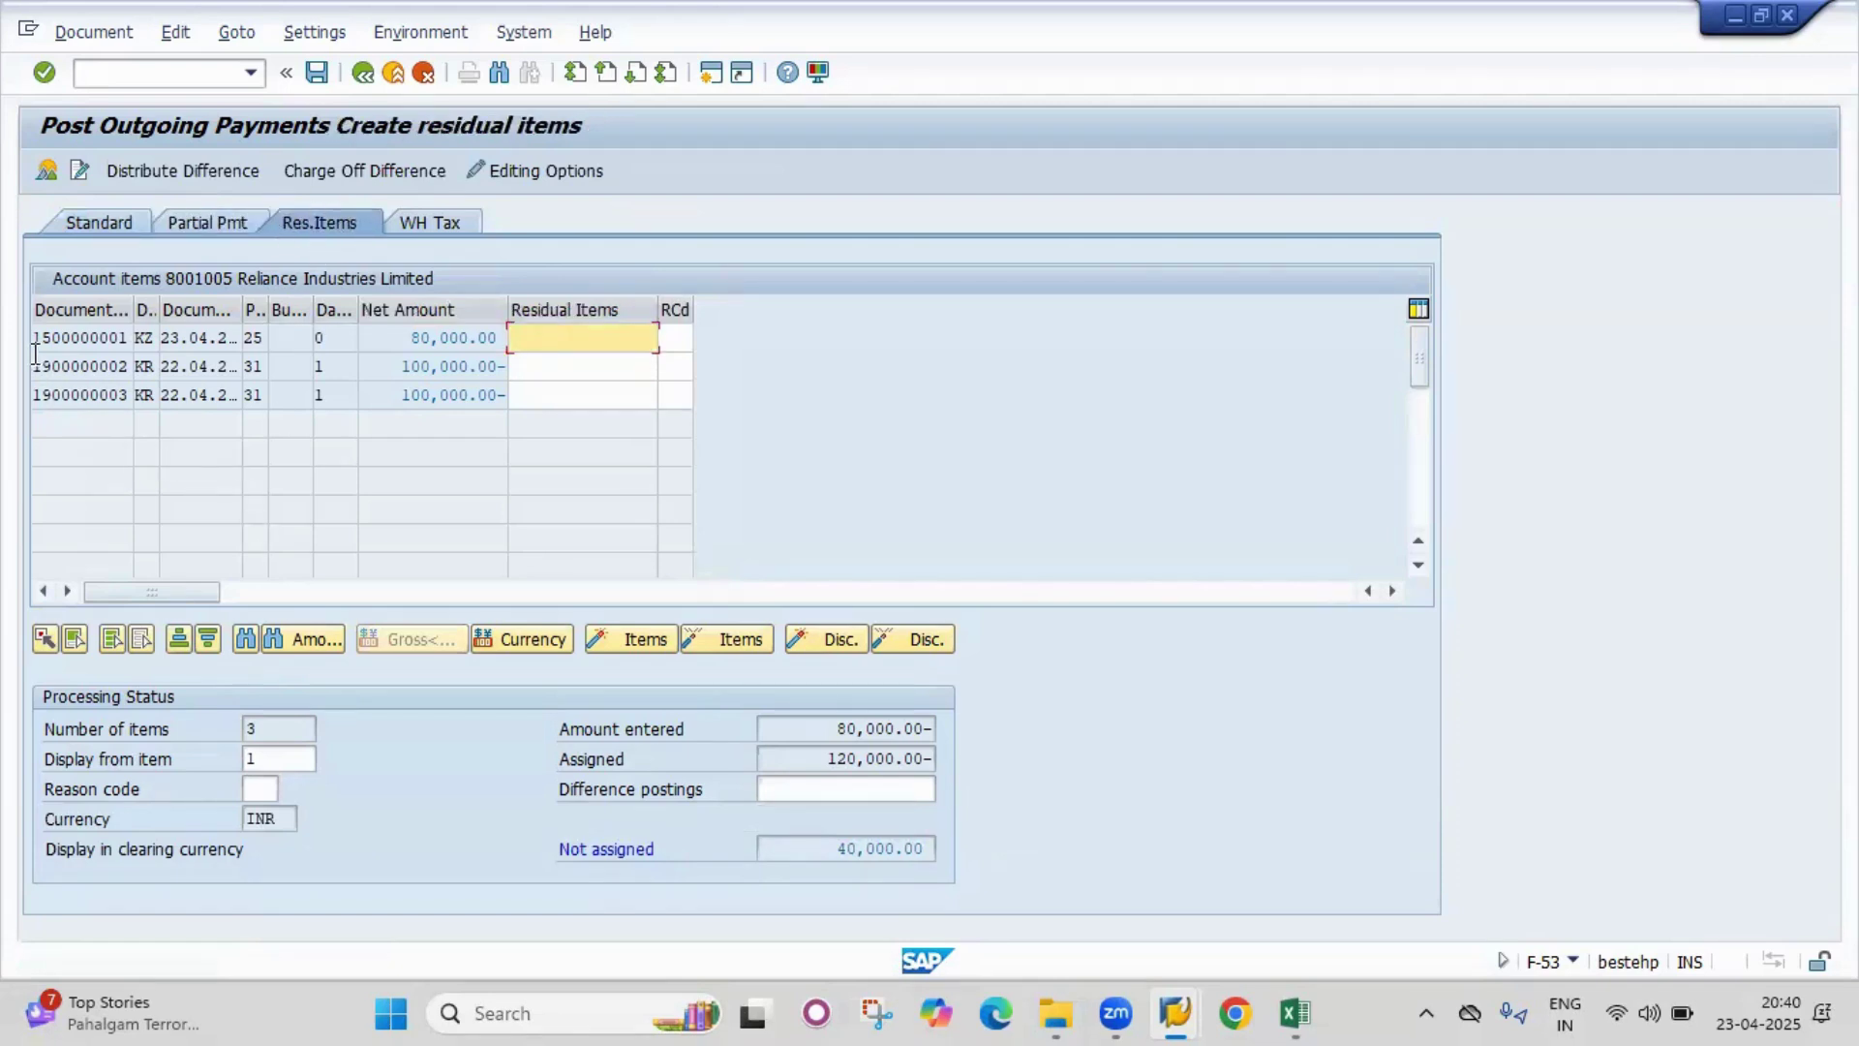
{"action": "left_click_drag", "start_coordinate": [34, 360], "coordinate": [188, 306]}
{"action": "left_click", "coordinate": [78, 441]}
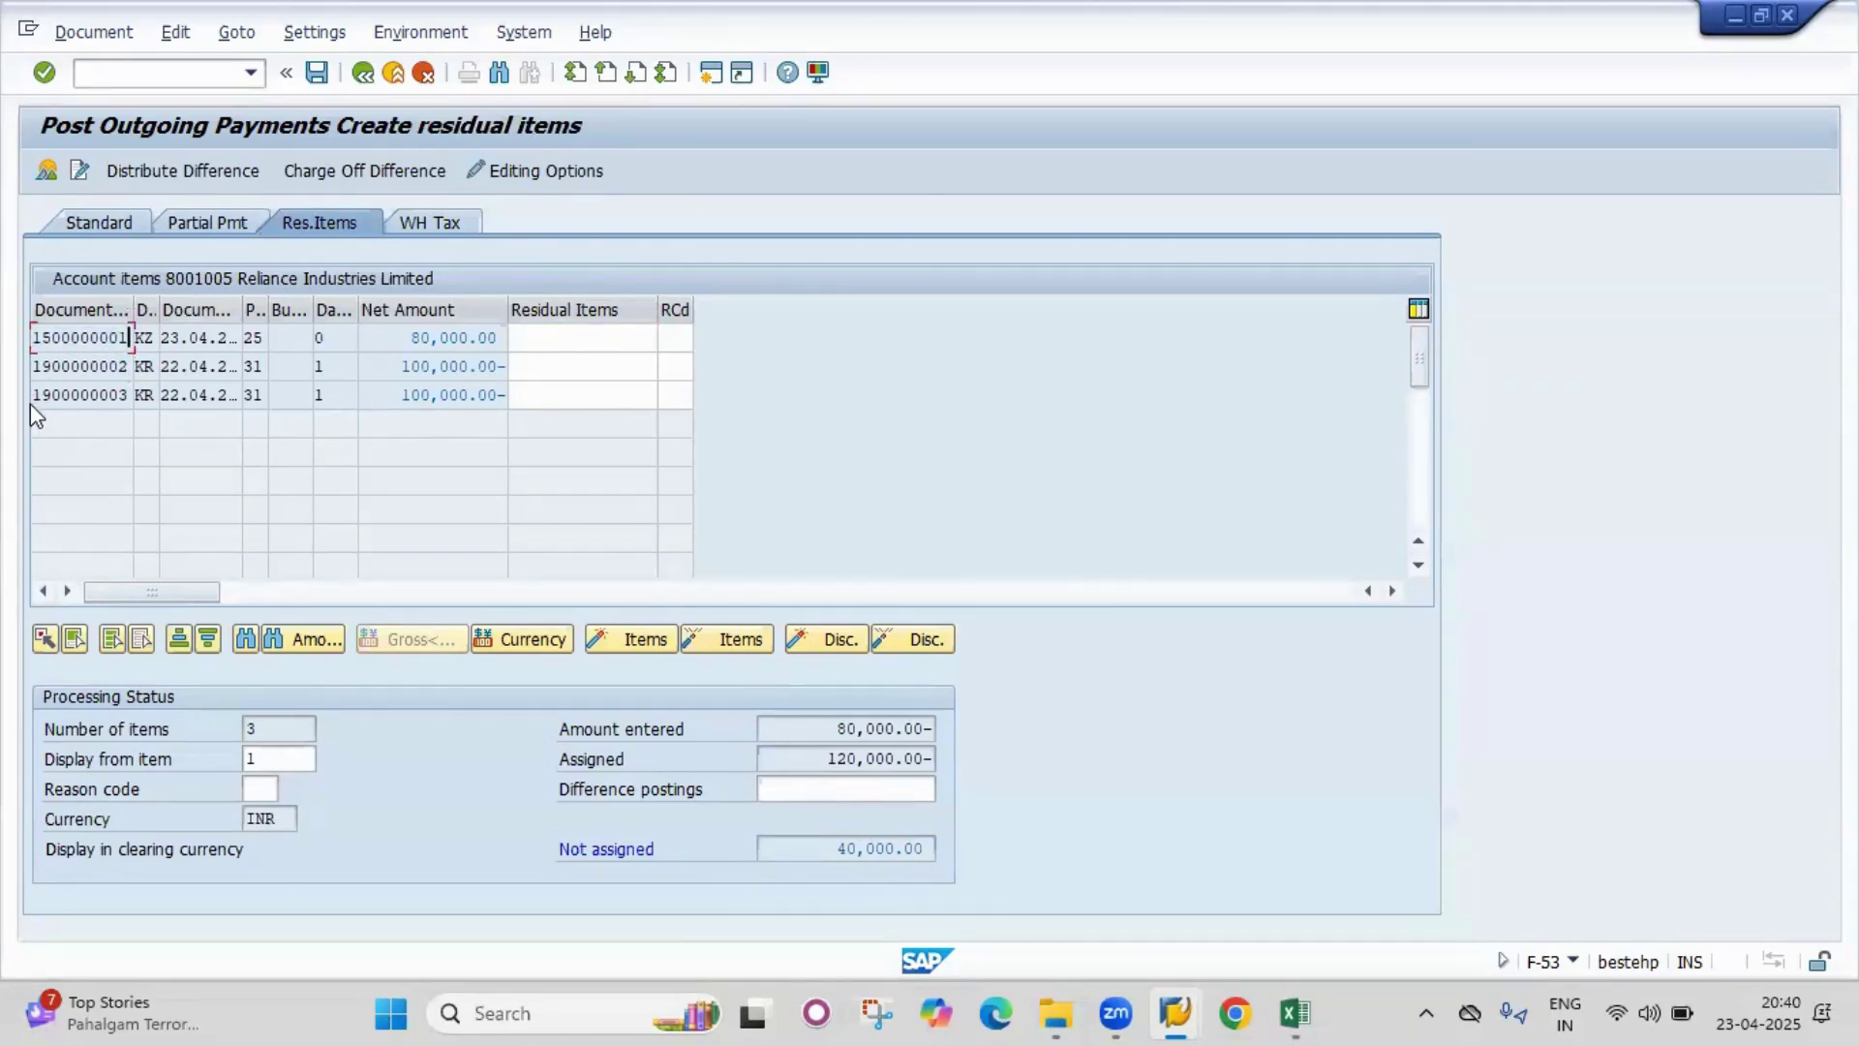
{"action": "left_click_drag", "start_coordinate": [35, 392], "coordinate": [163, 384]}
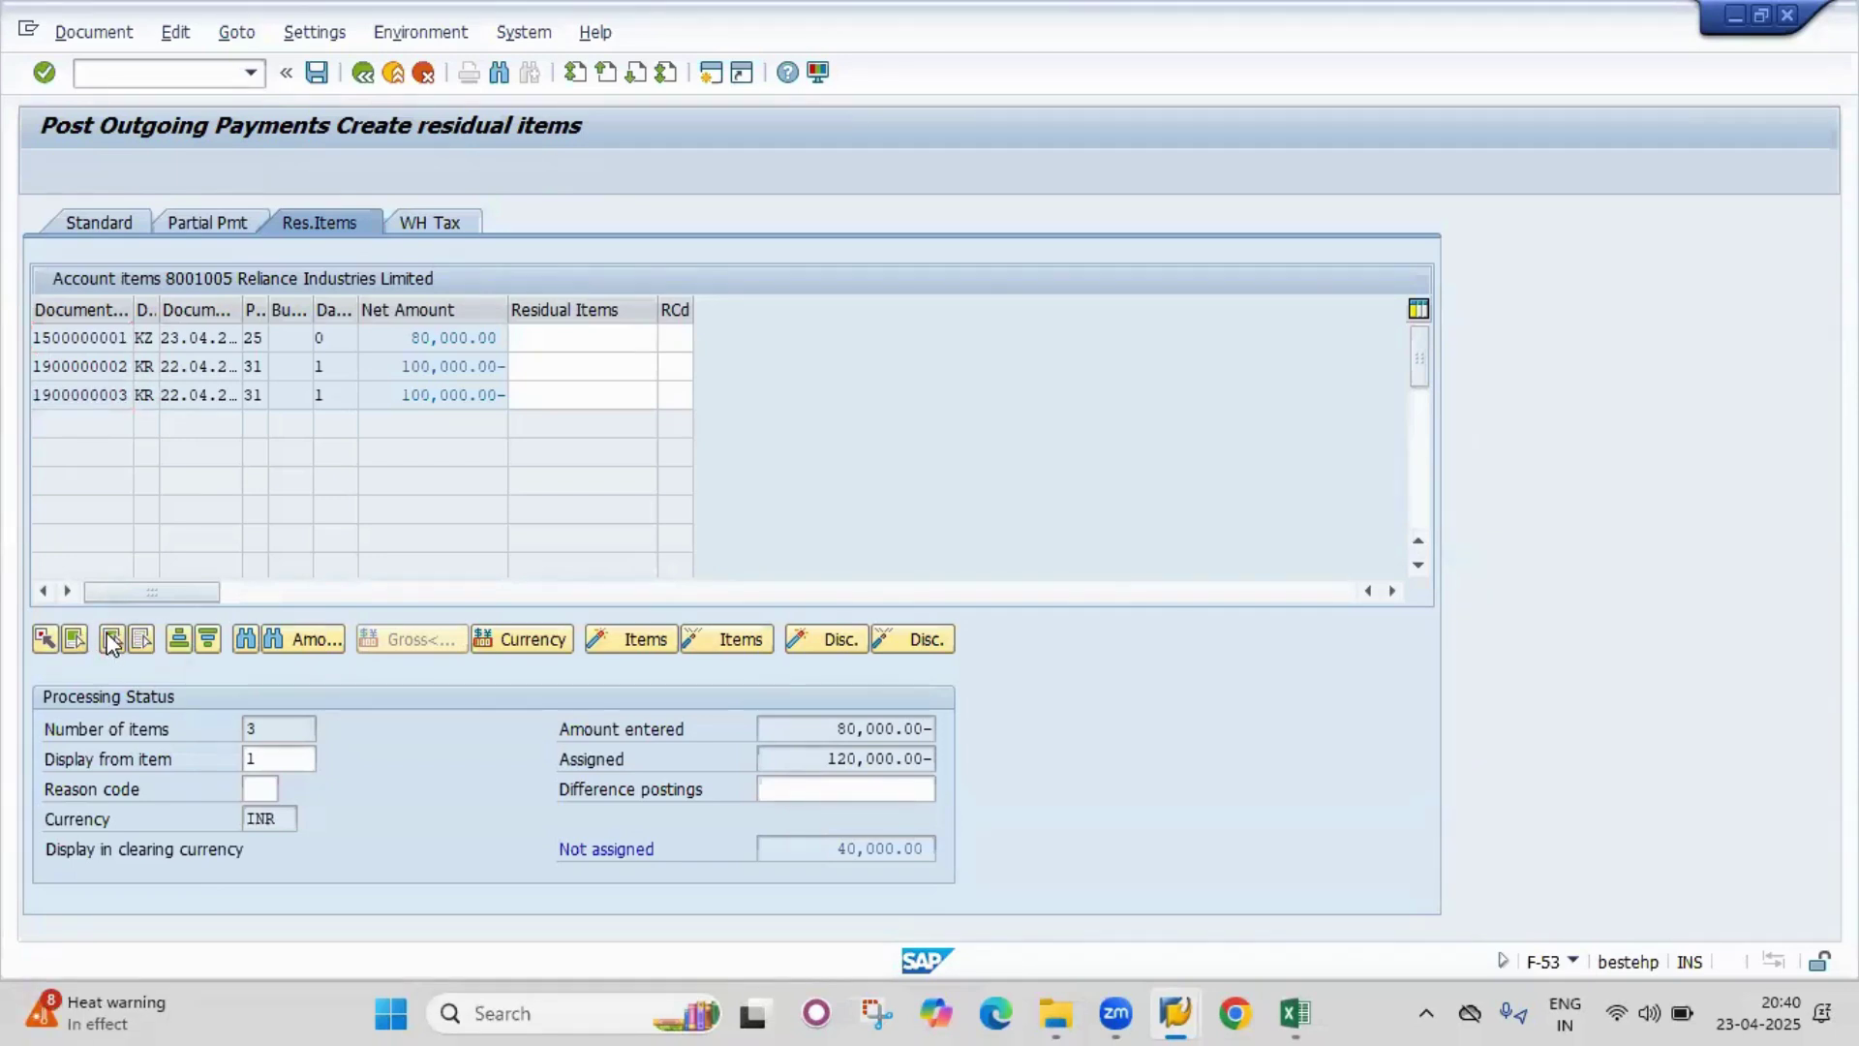
{"action": "left_click", "coordinate": [738, 640]}
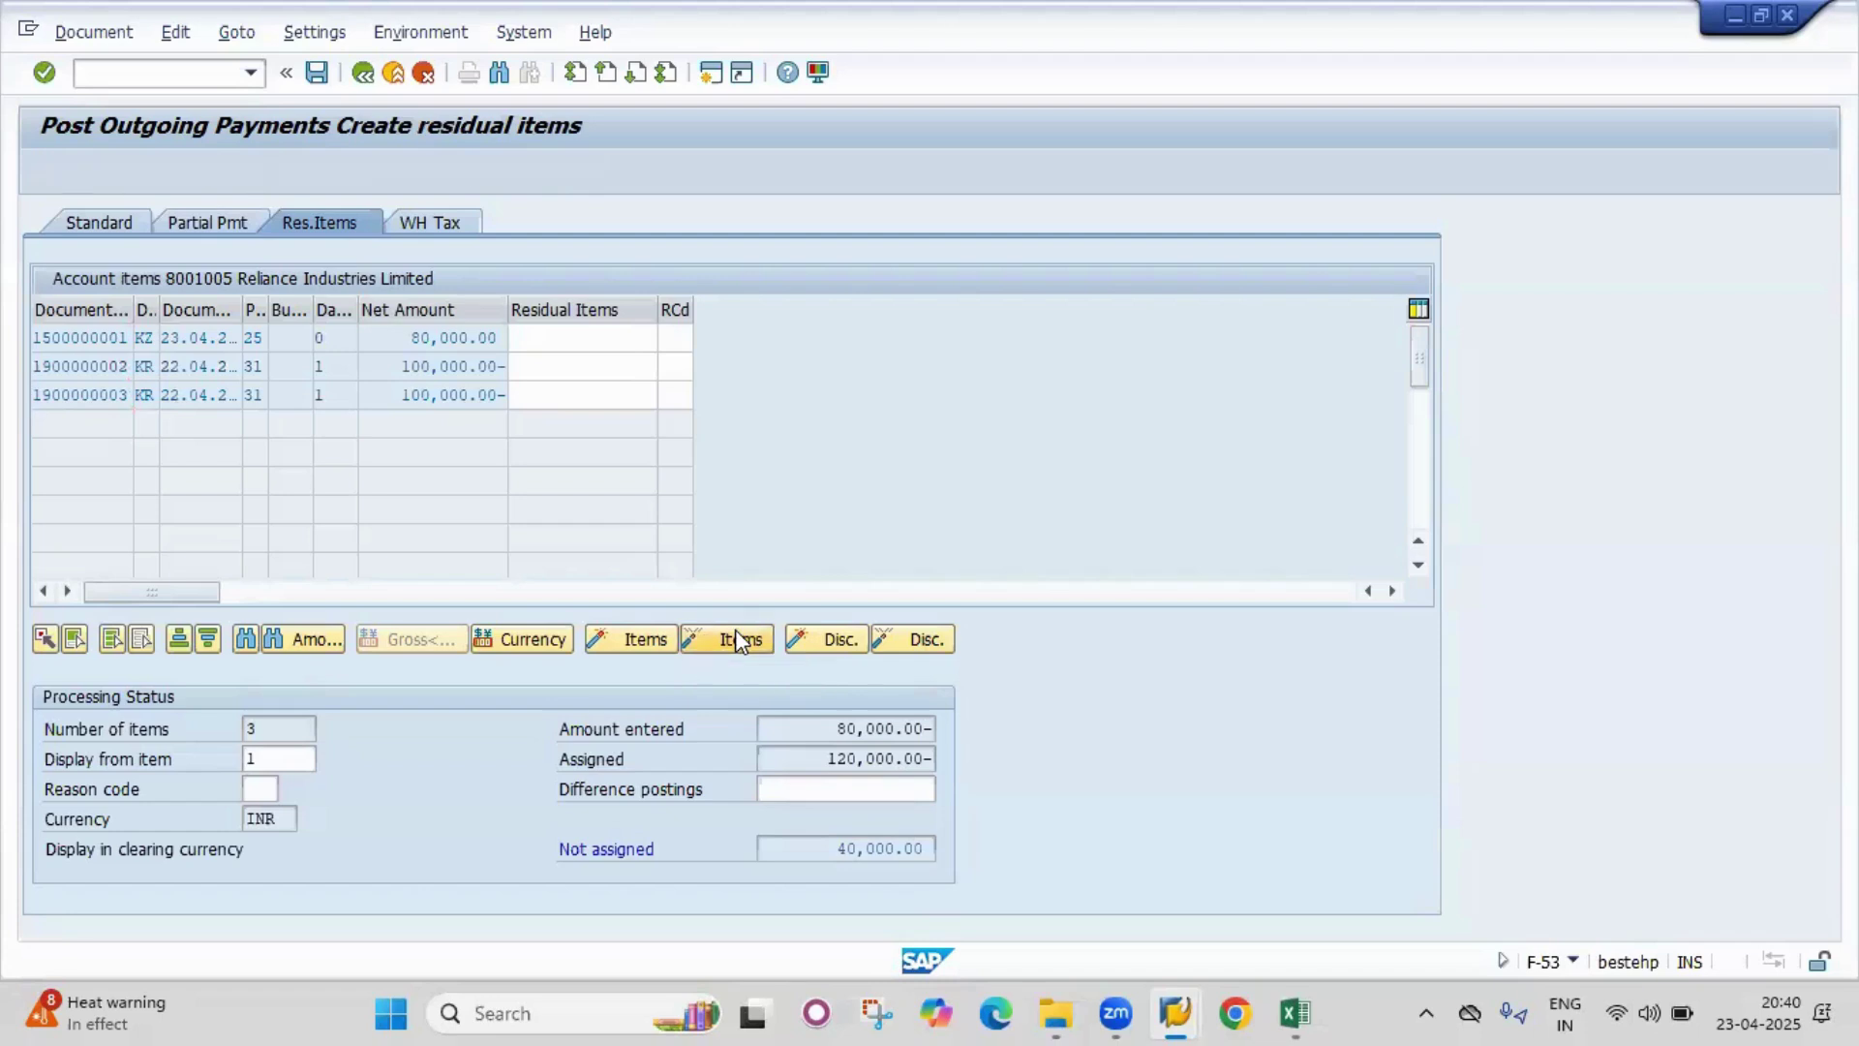
{"action": "double_click", "coordinate": [455, 393]}
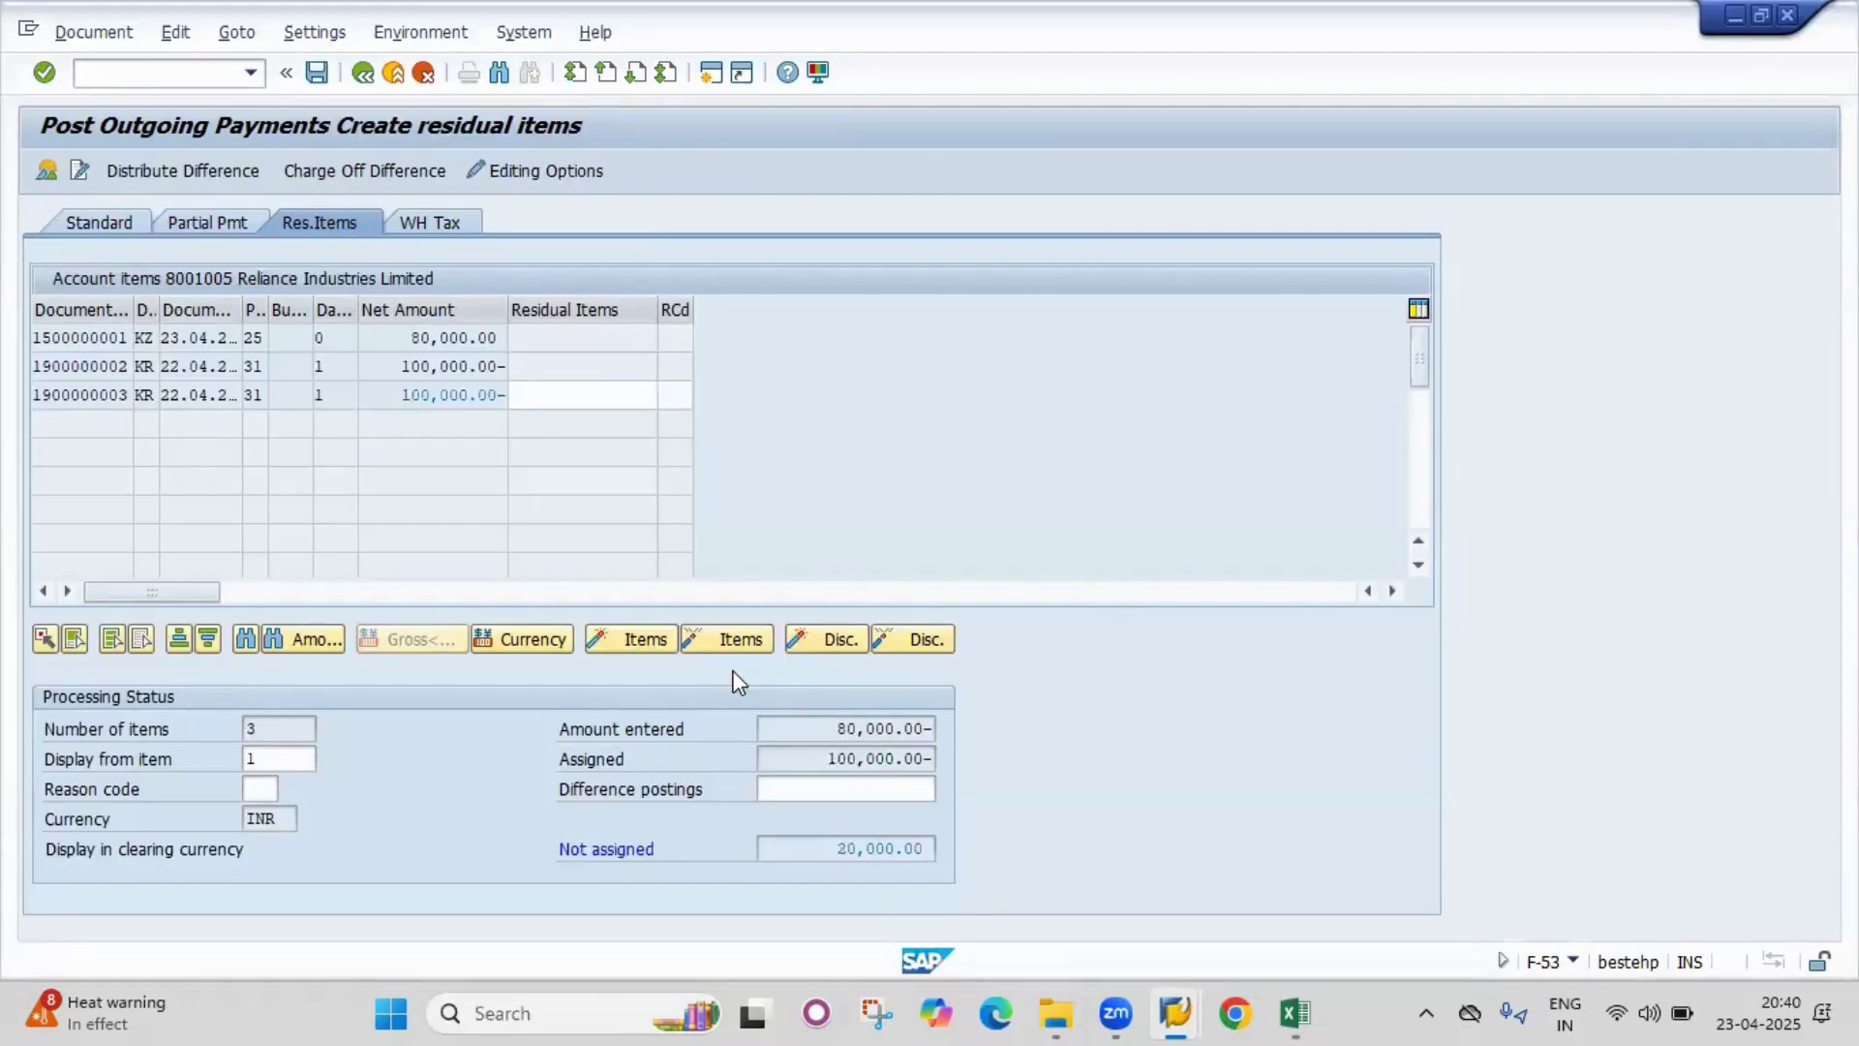
- Commit the row 181 explanation in Excel, select D181, and return to SAP
{"action": "key", "text": "alt+Tab"}
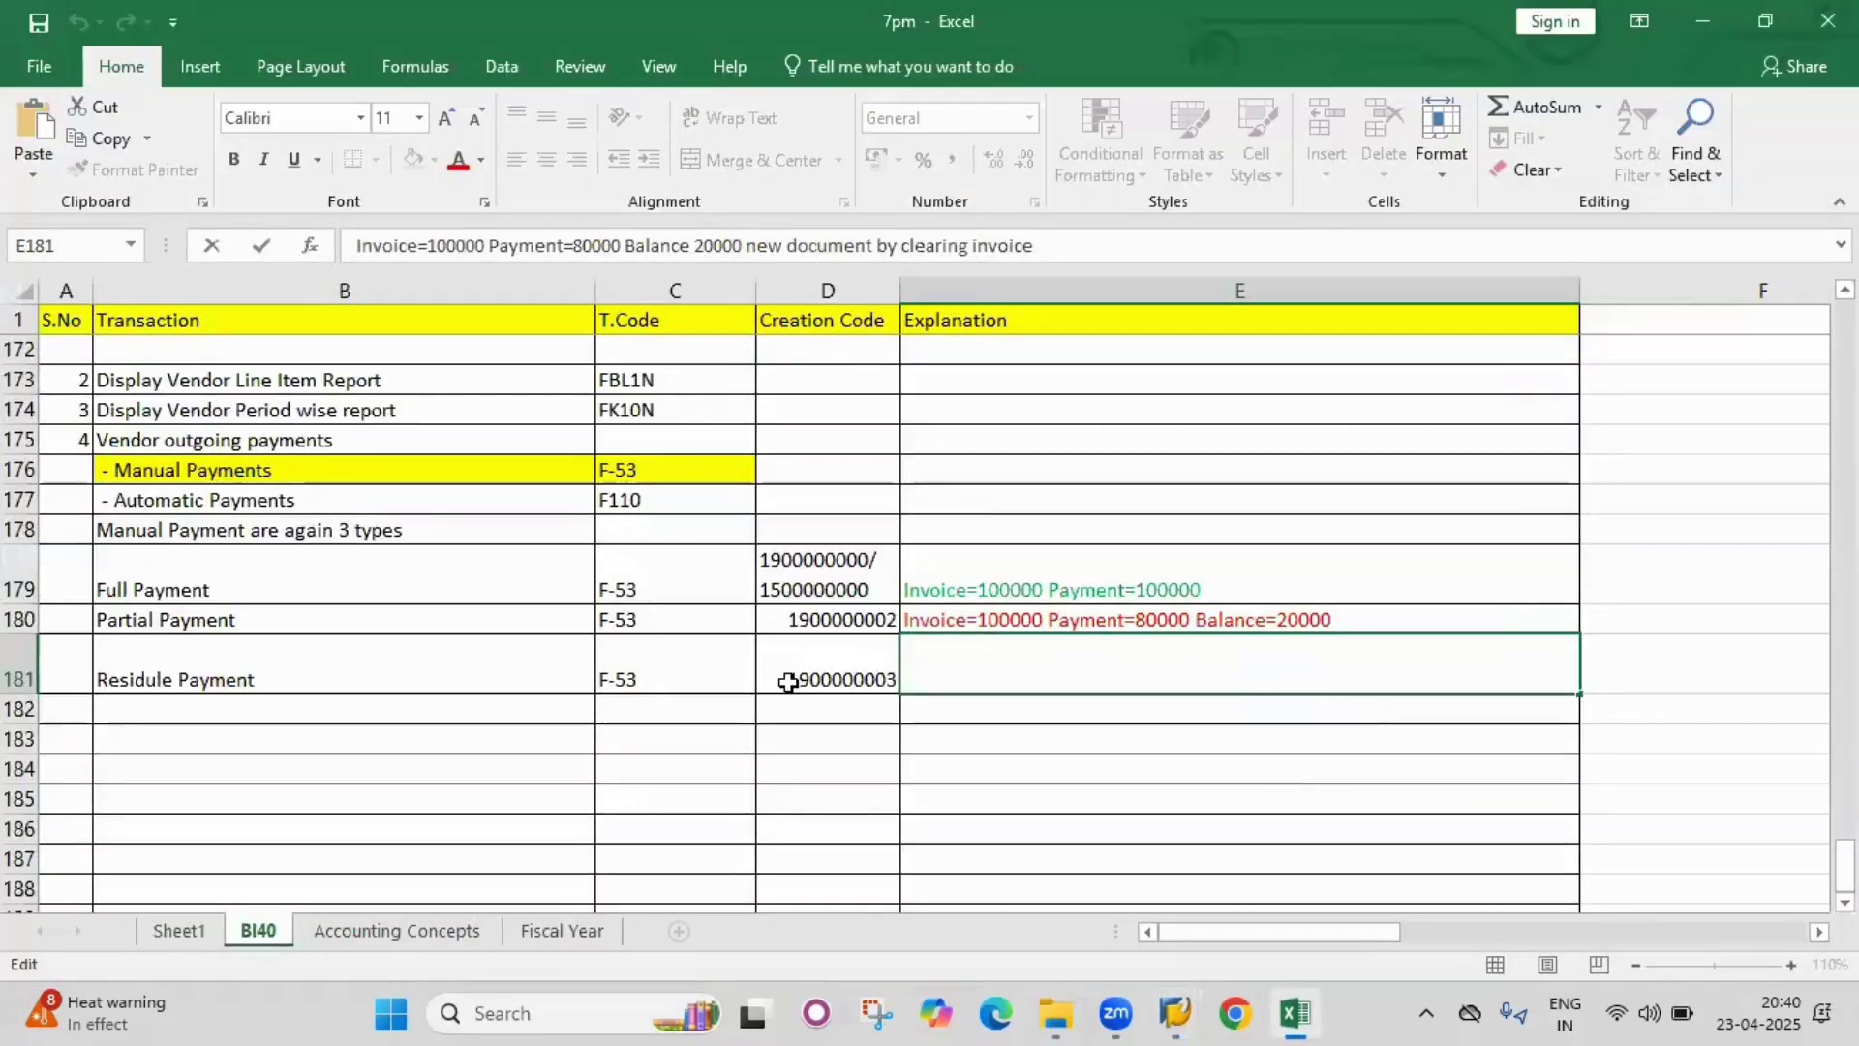
{"action": "left_click", "coordinate": [788, 682]}
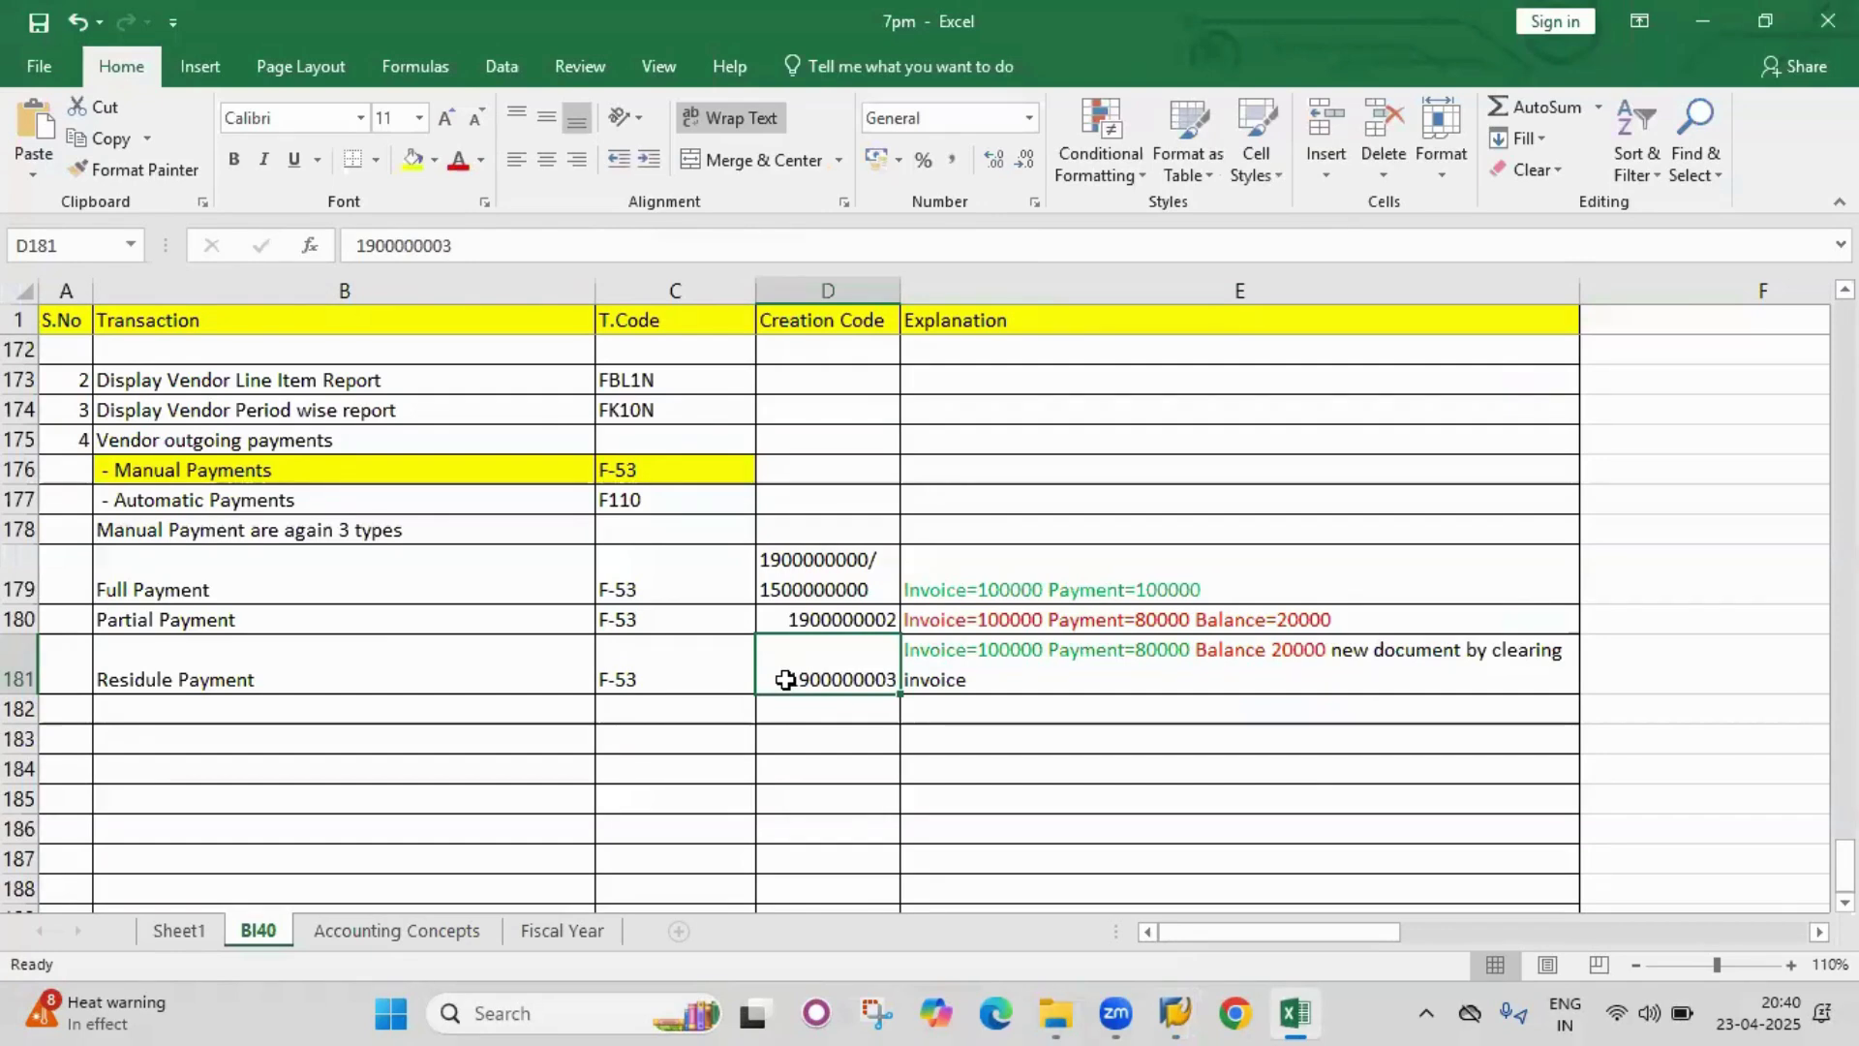
{"action": "key", "text": "alt+Tab"}
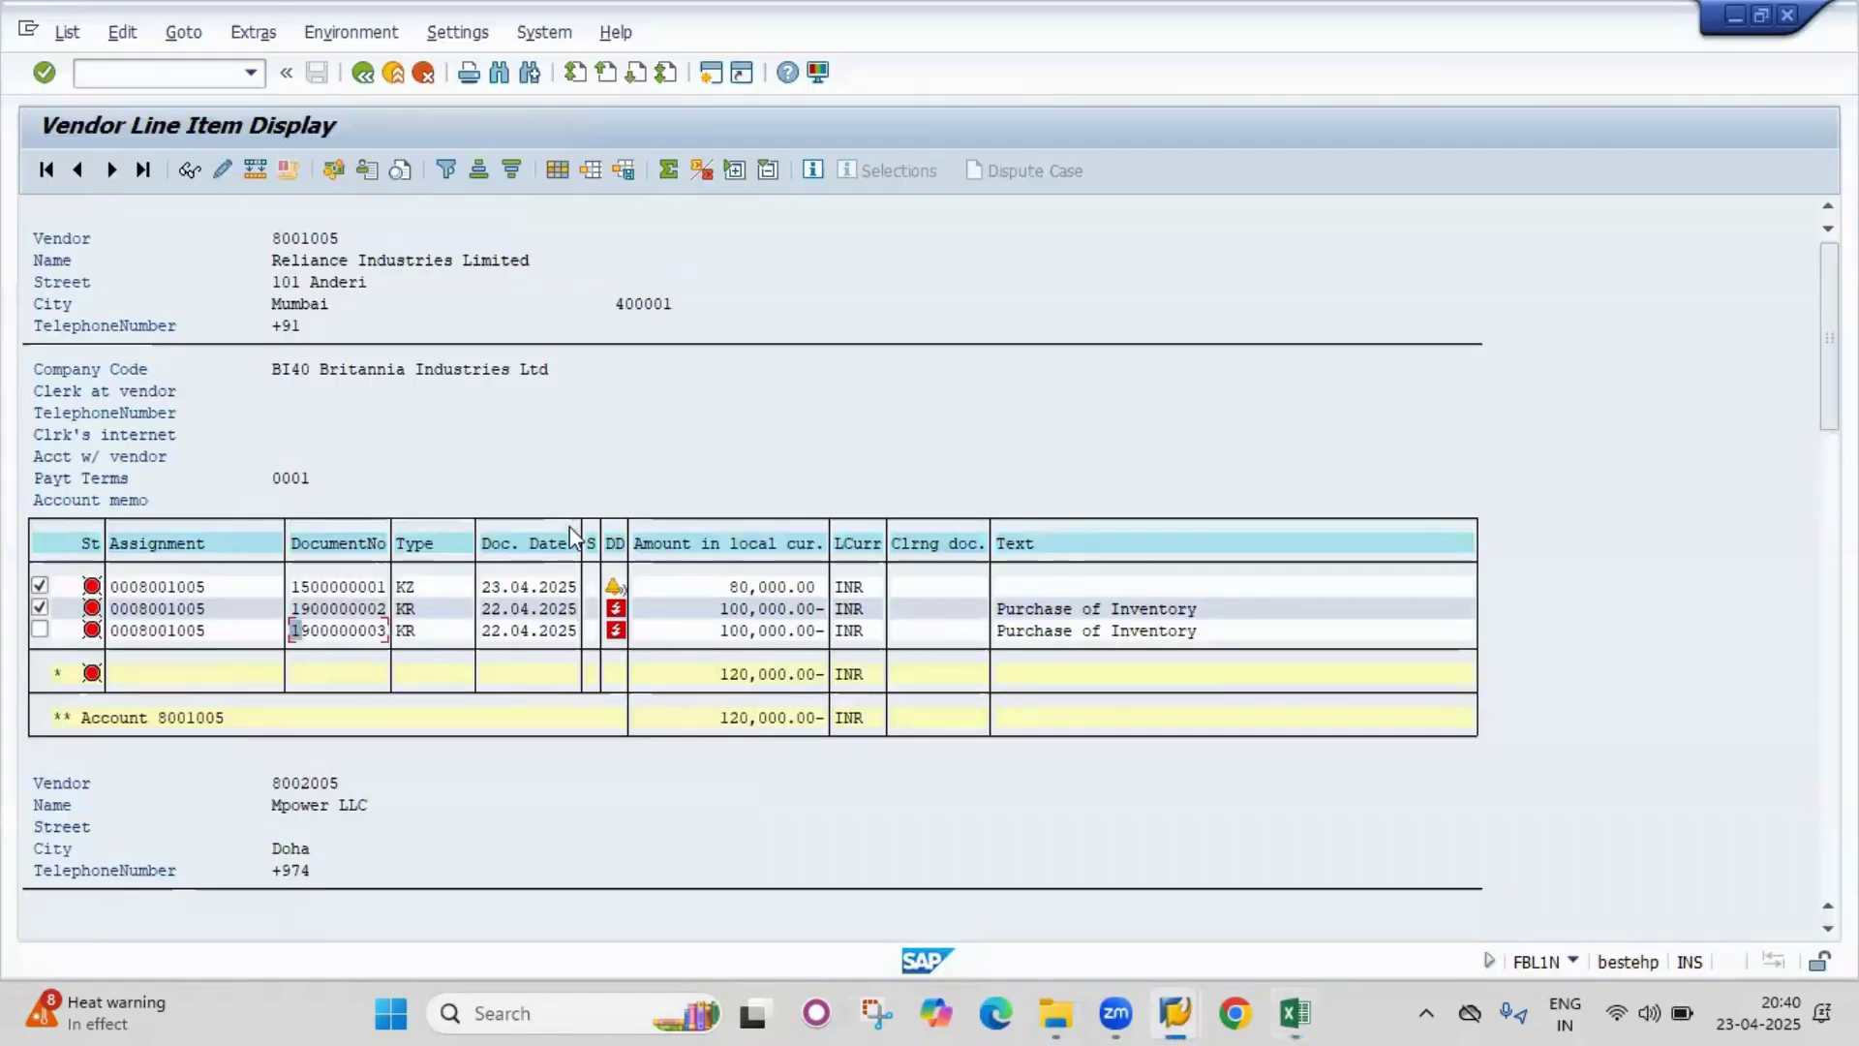
{"action": "key", "text": "alt+Tab"}
{"action": "key", "text": "alt+Tab"}
{"action": "key", "text": "Tab"}
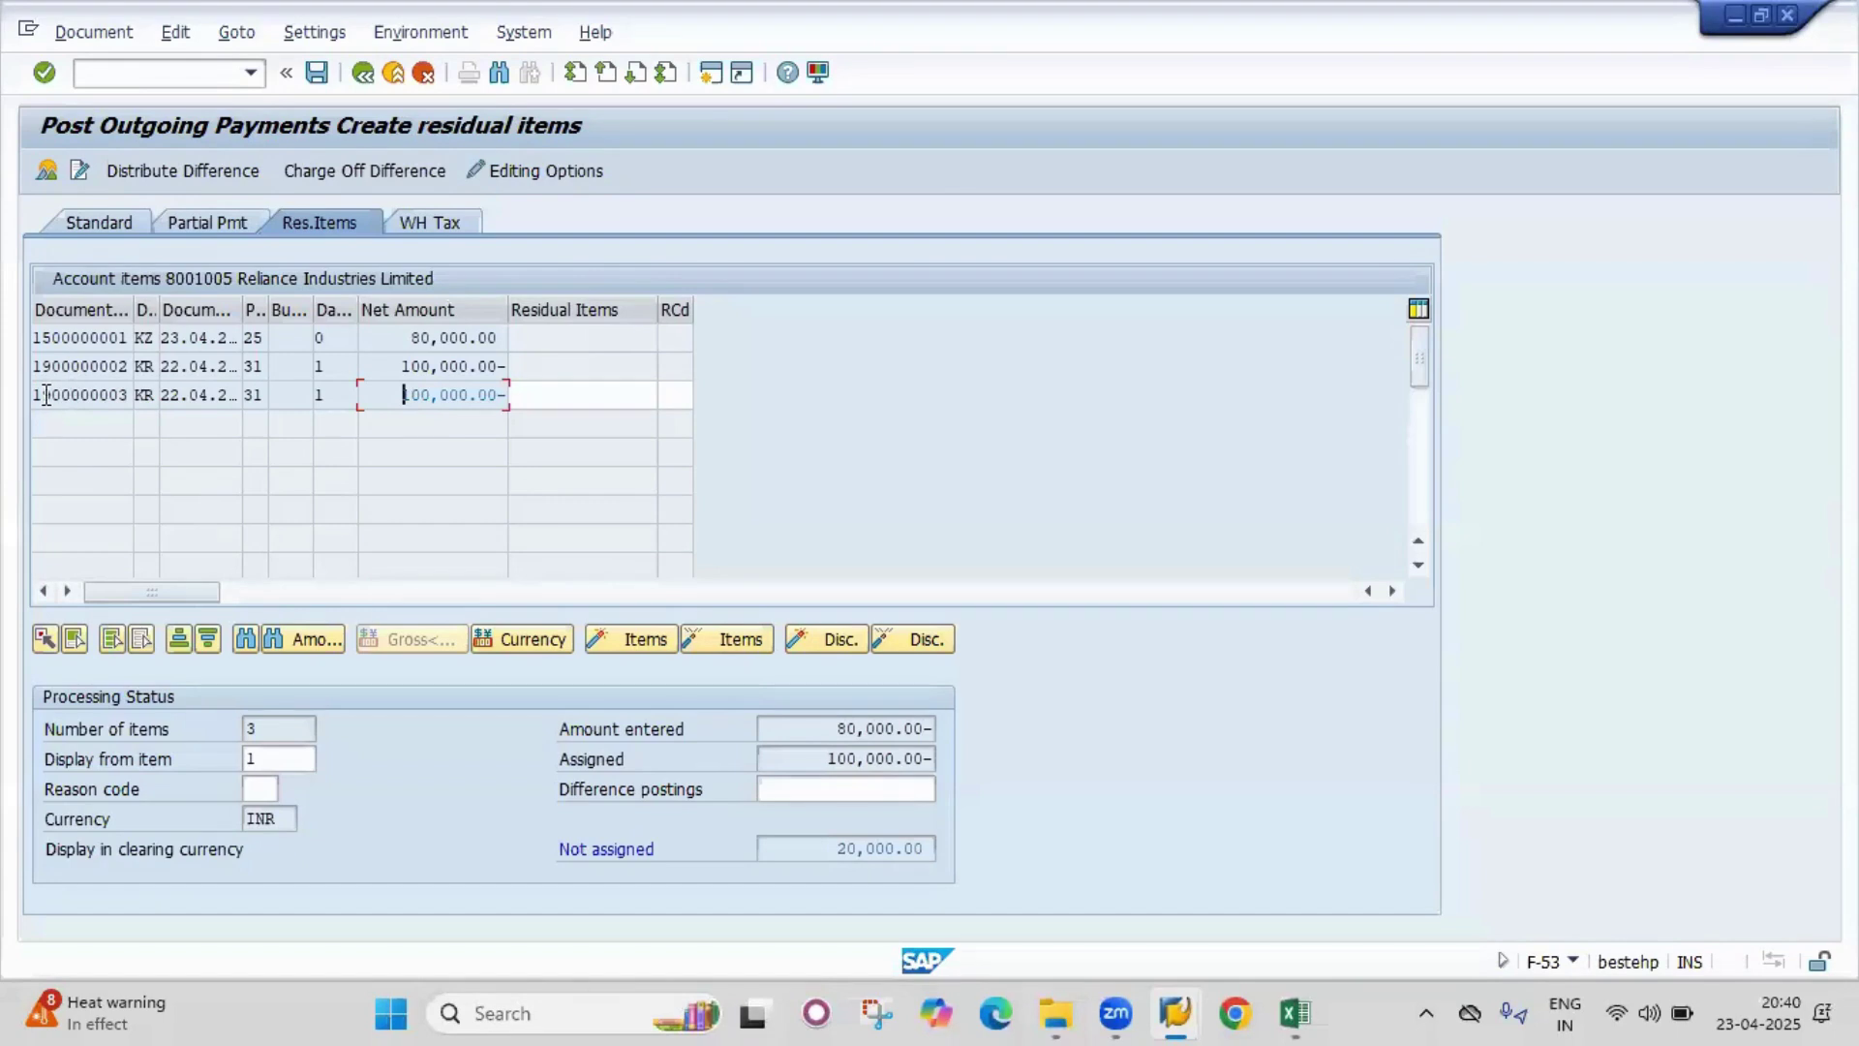
{"action": "left_click_drag", "start_coordinate": [35, 392], "coordinate": [134, 394]}
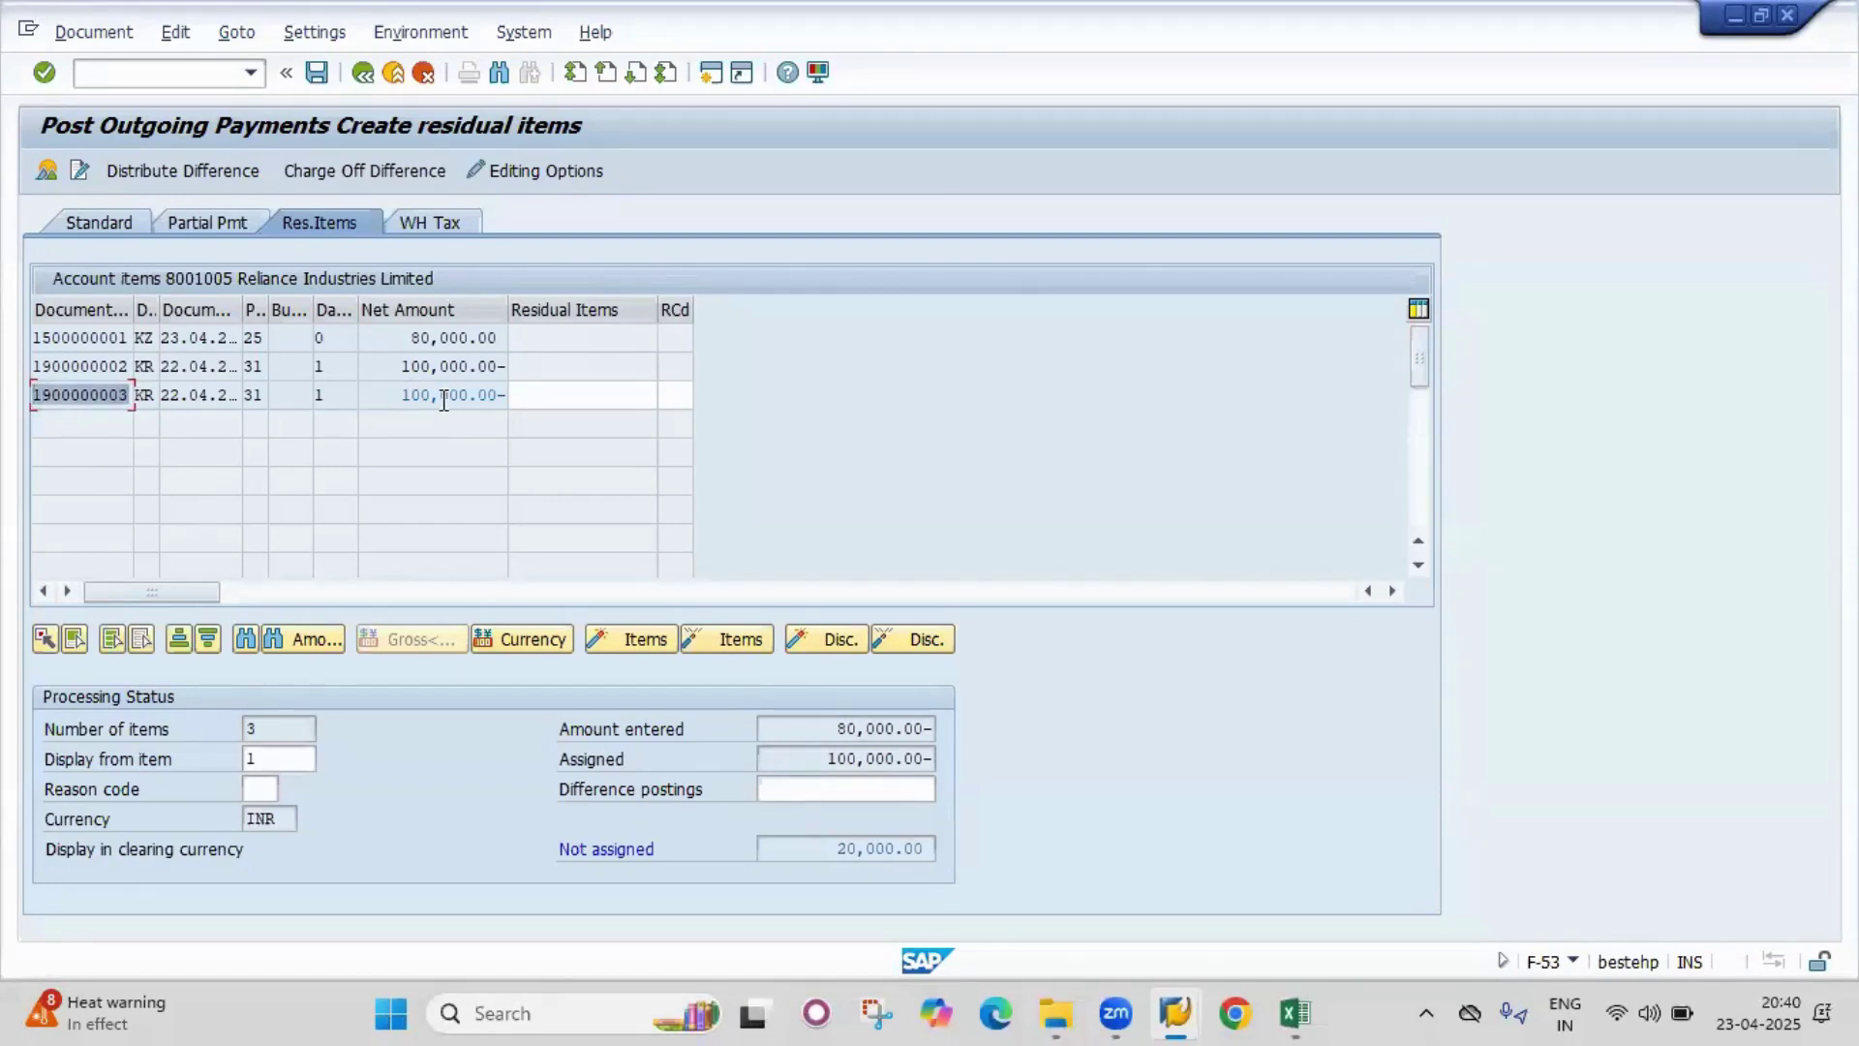
{"action": "left_click", "coordinate": [604, 397]}
{"action": "double_click", "coordinate": [604, 395]}
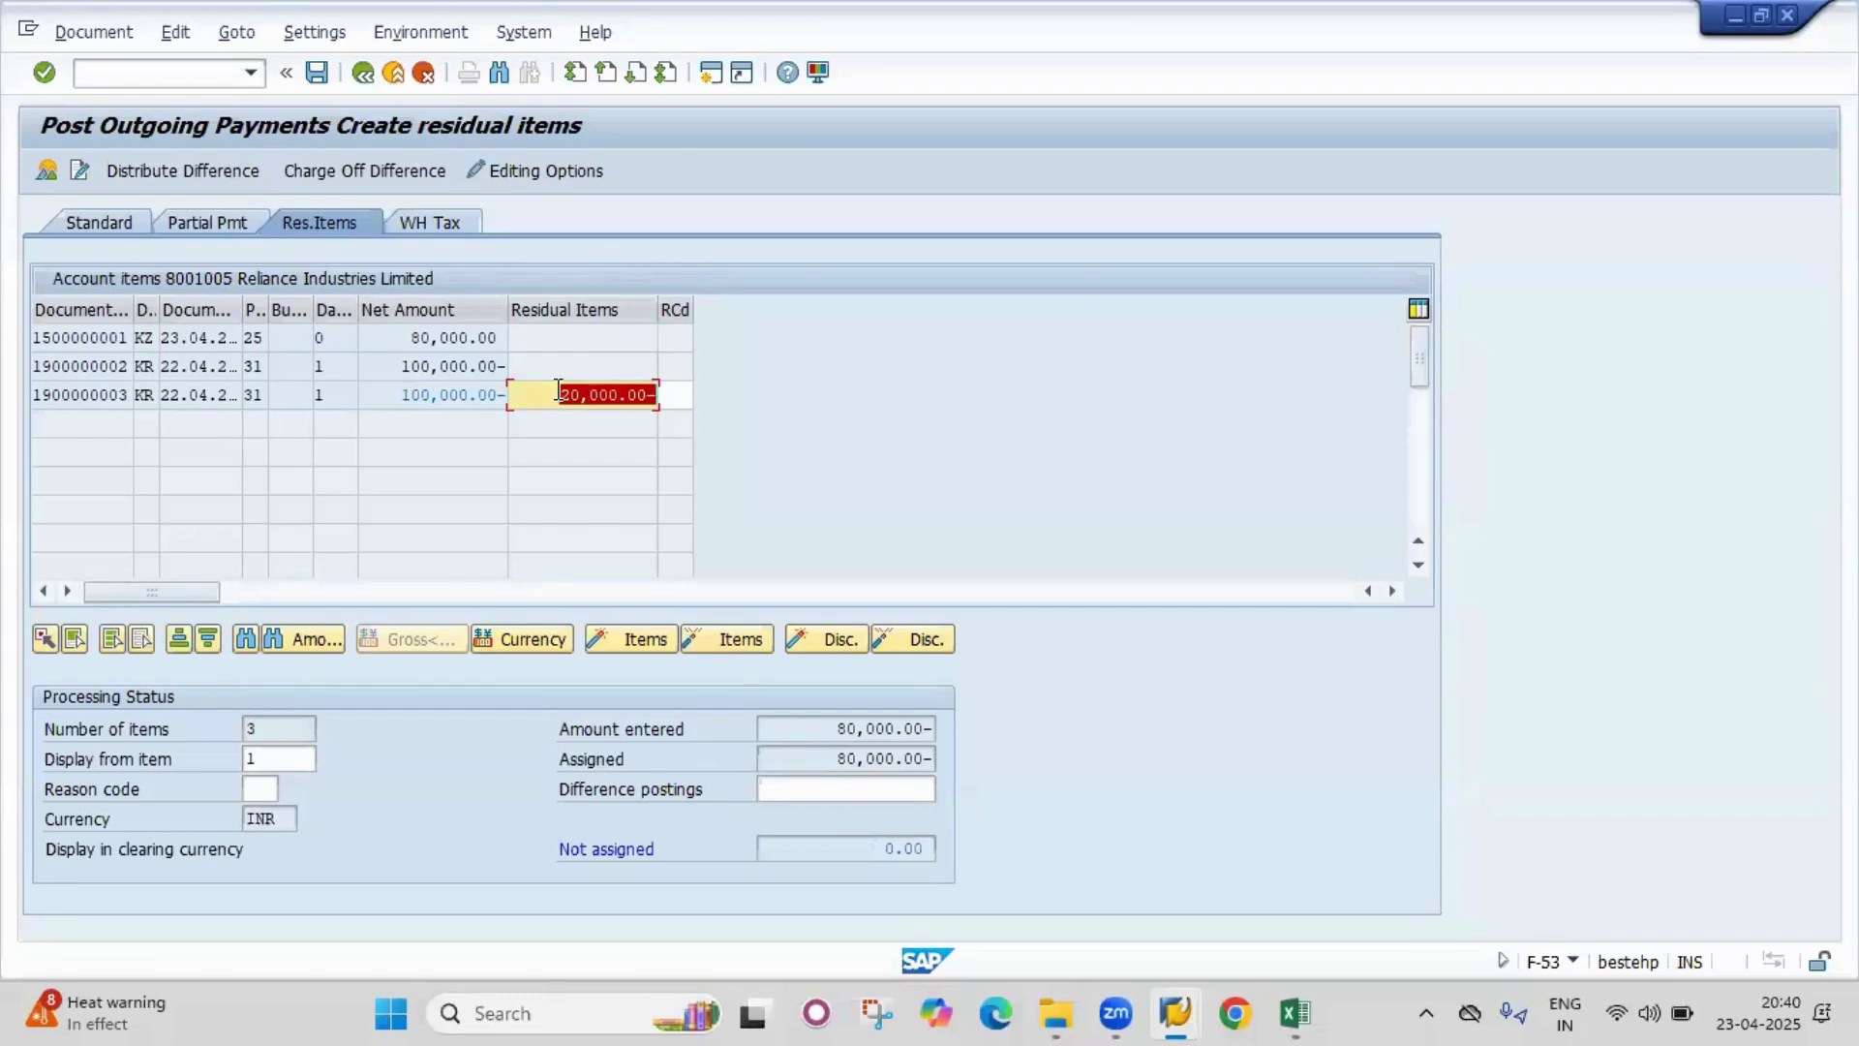
{"action": "left_click_drag", "start_coordinate": [560, 395], "coordinate": [657, 391]}
{"action": "left_click", "coordinate": [657, 390]}
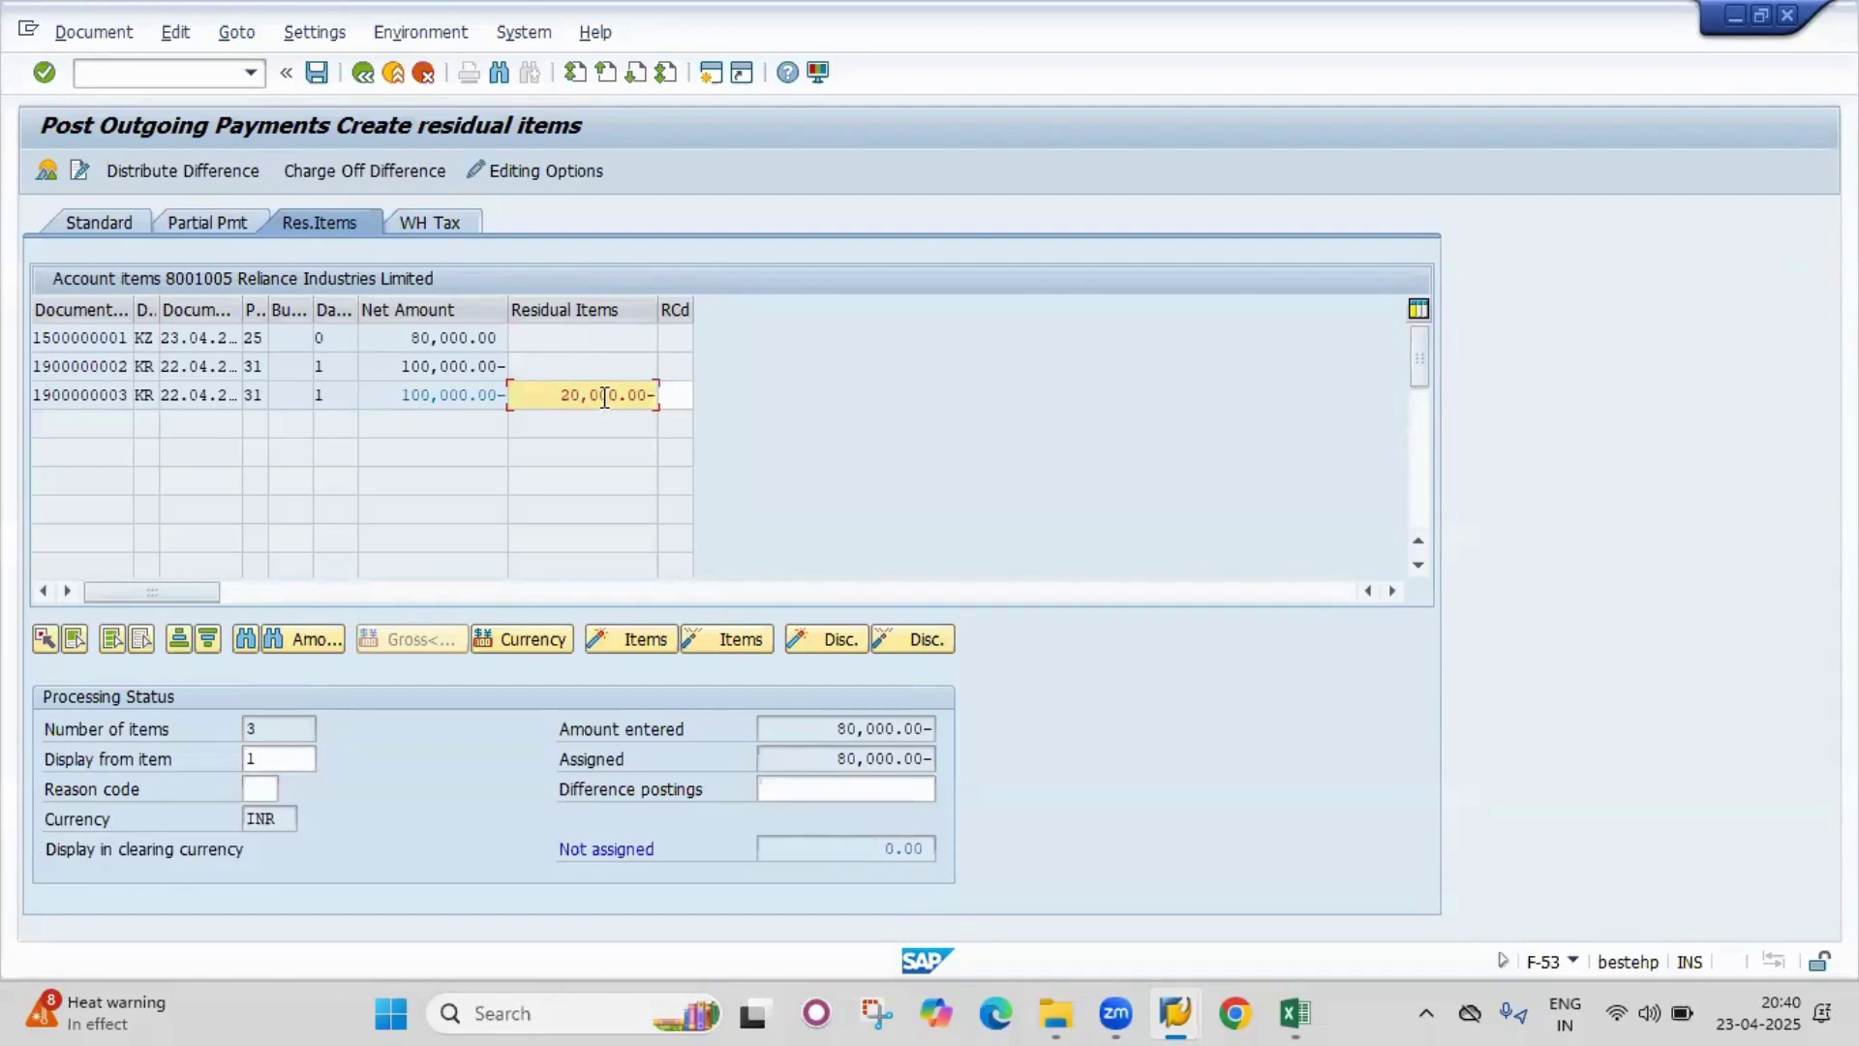
{"action": "double_click", "coordinate": [622, 387]}
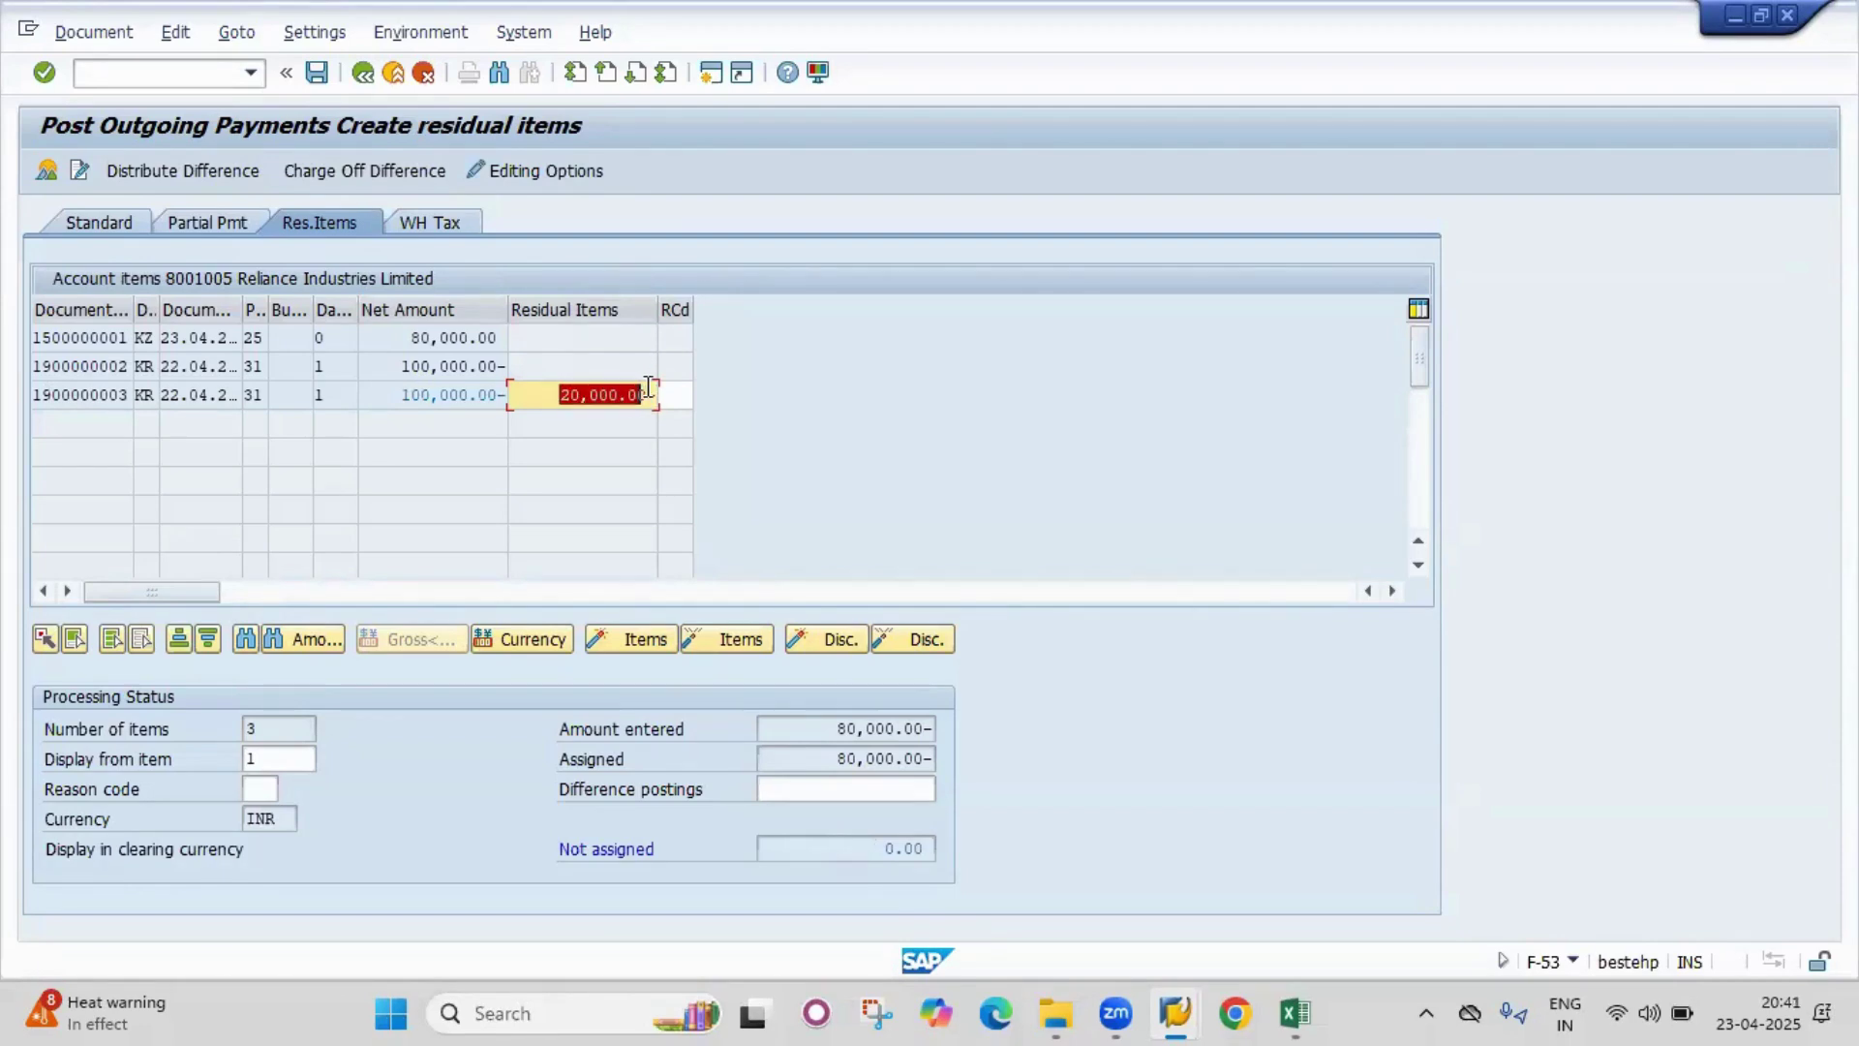
{"action": "left_click", "coordinate": [647, 387]}
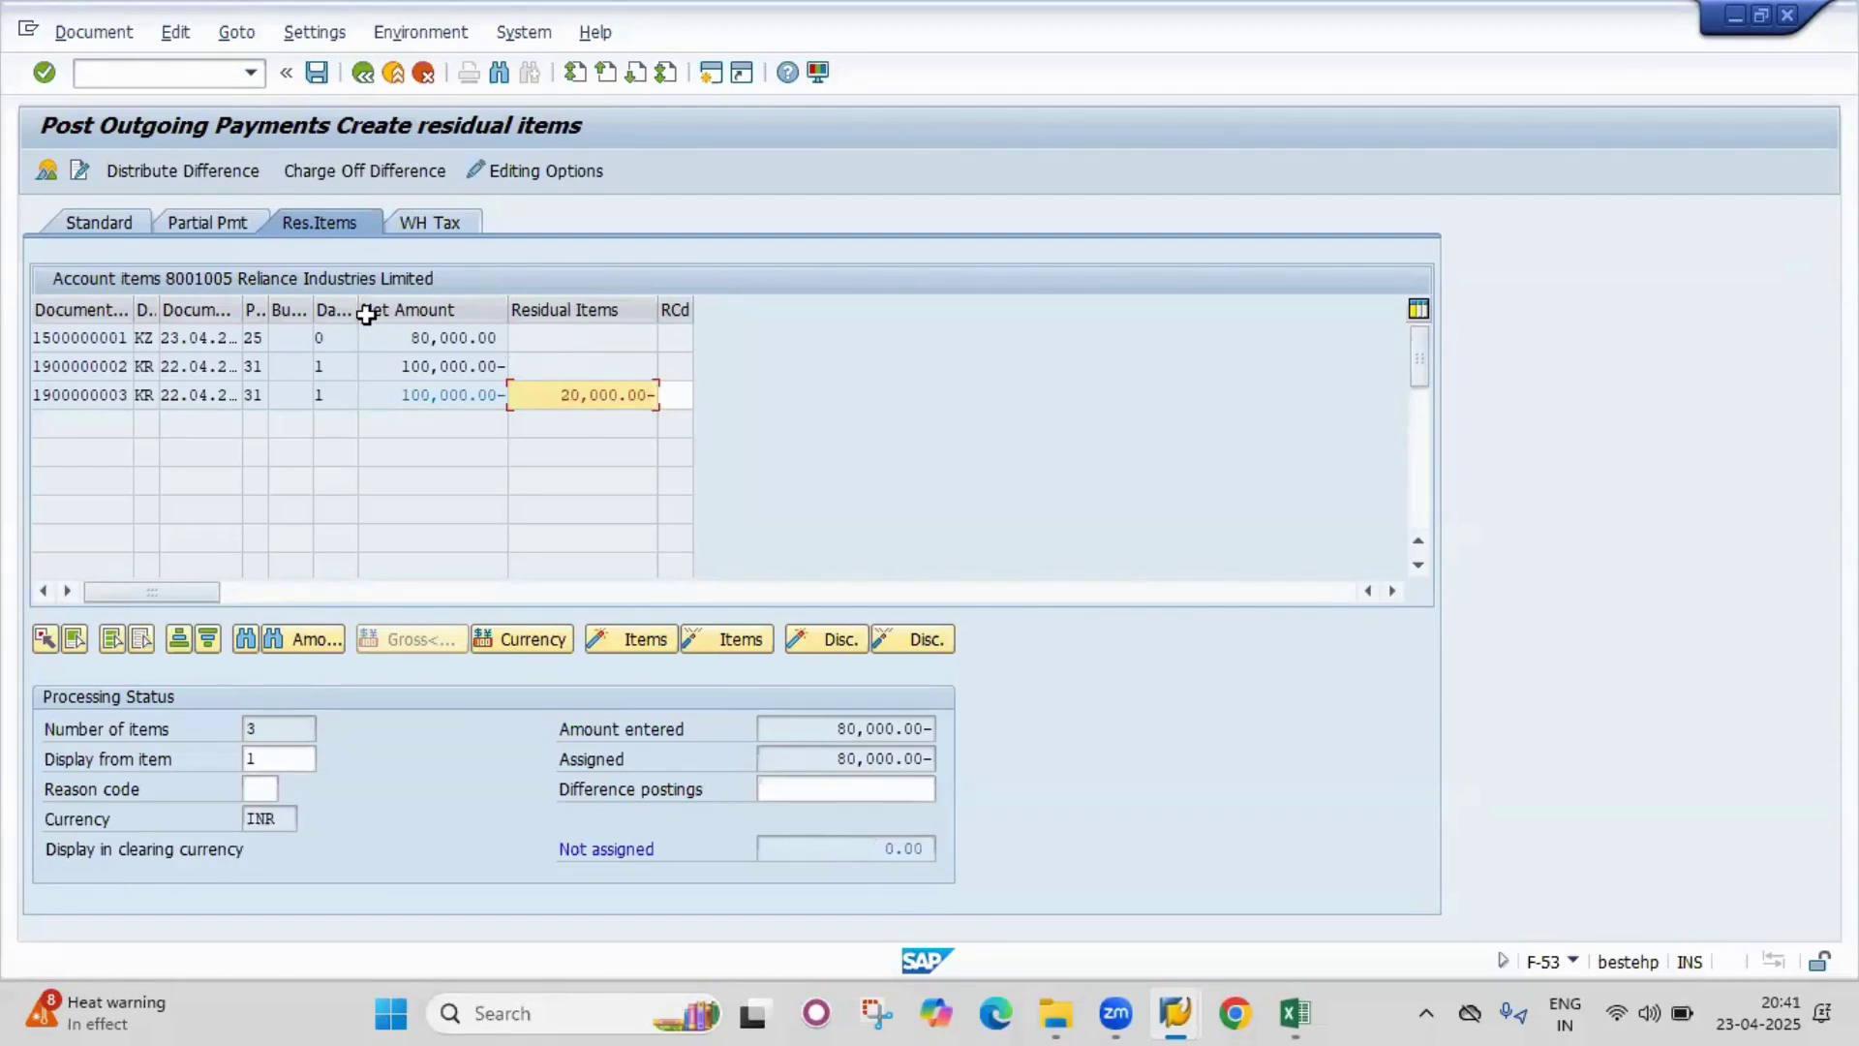
{"action": "double_click", "coordinate": [642, 391]}
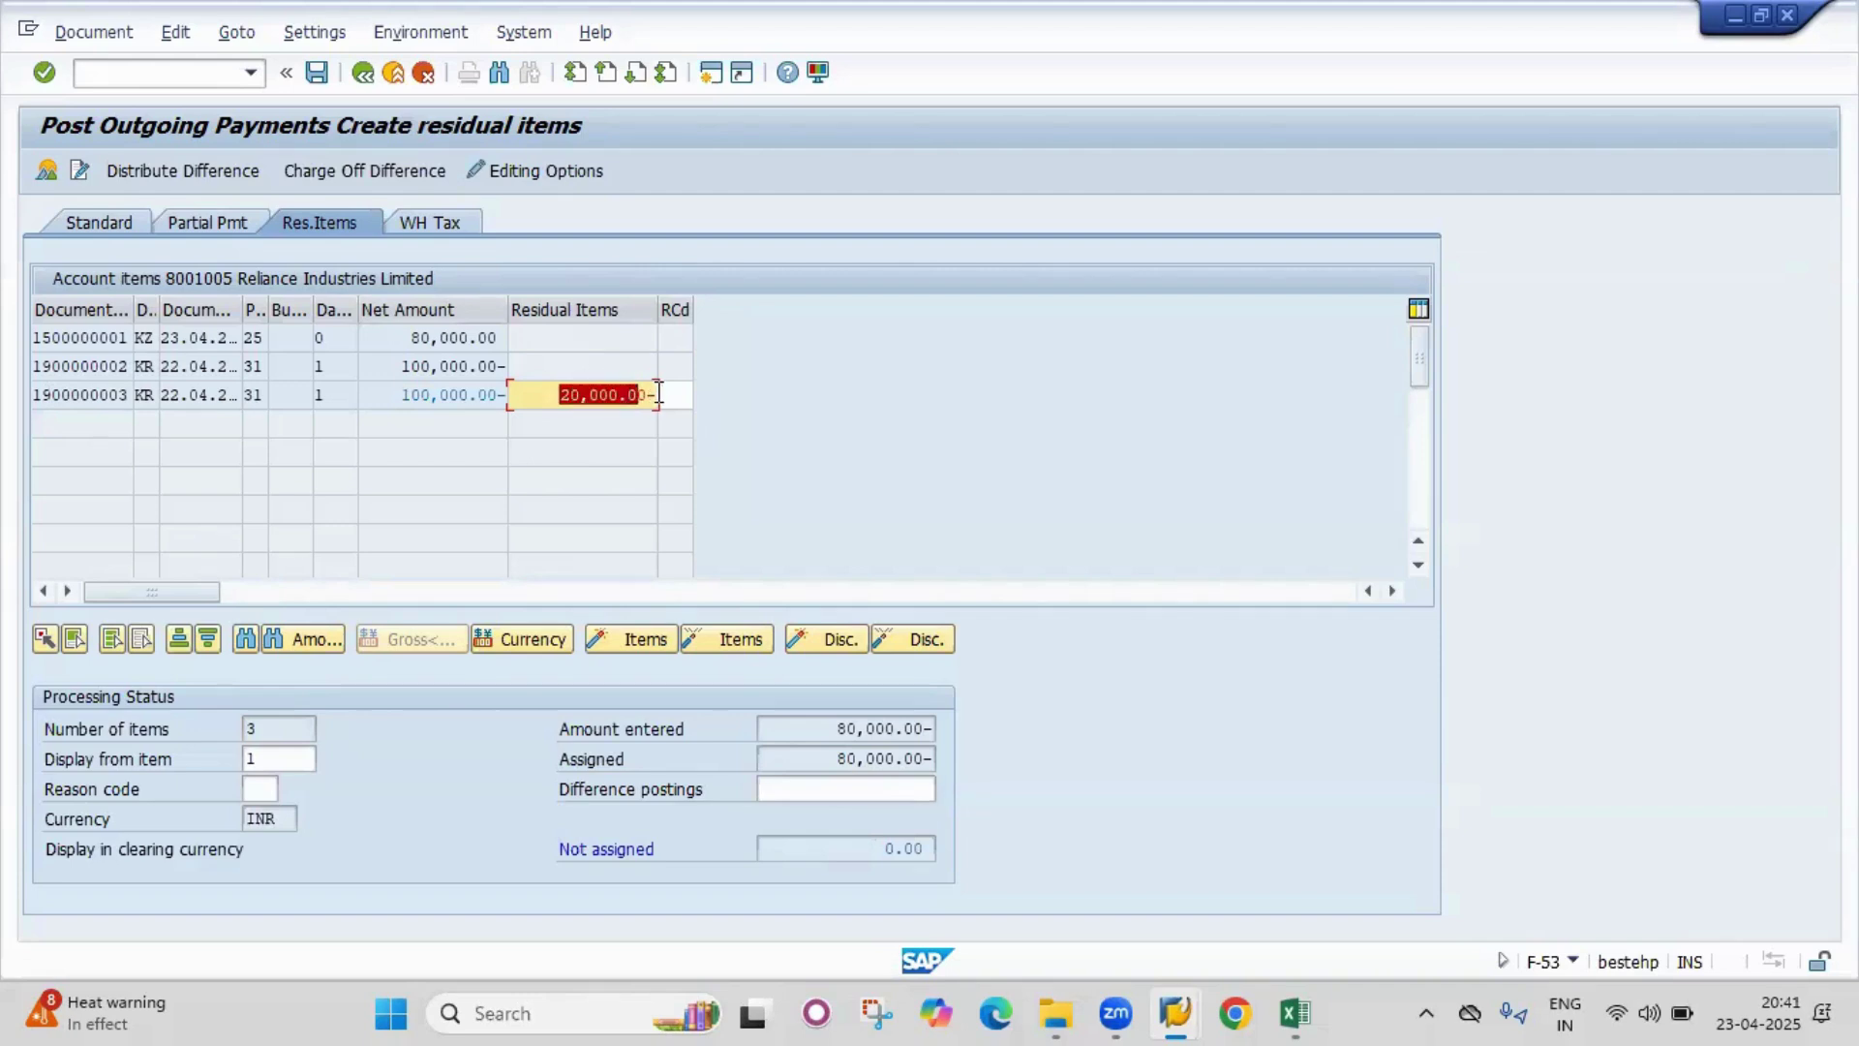
{"action": "left_click", "coordinate": [657, 393]}
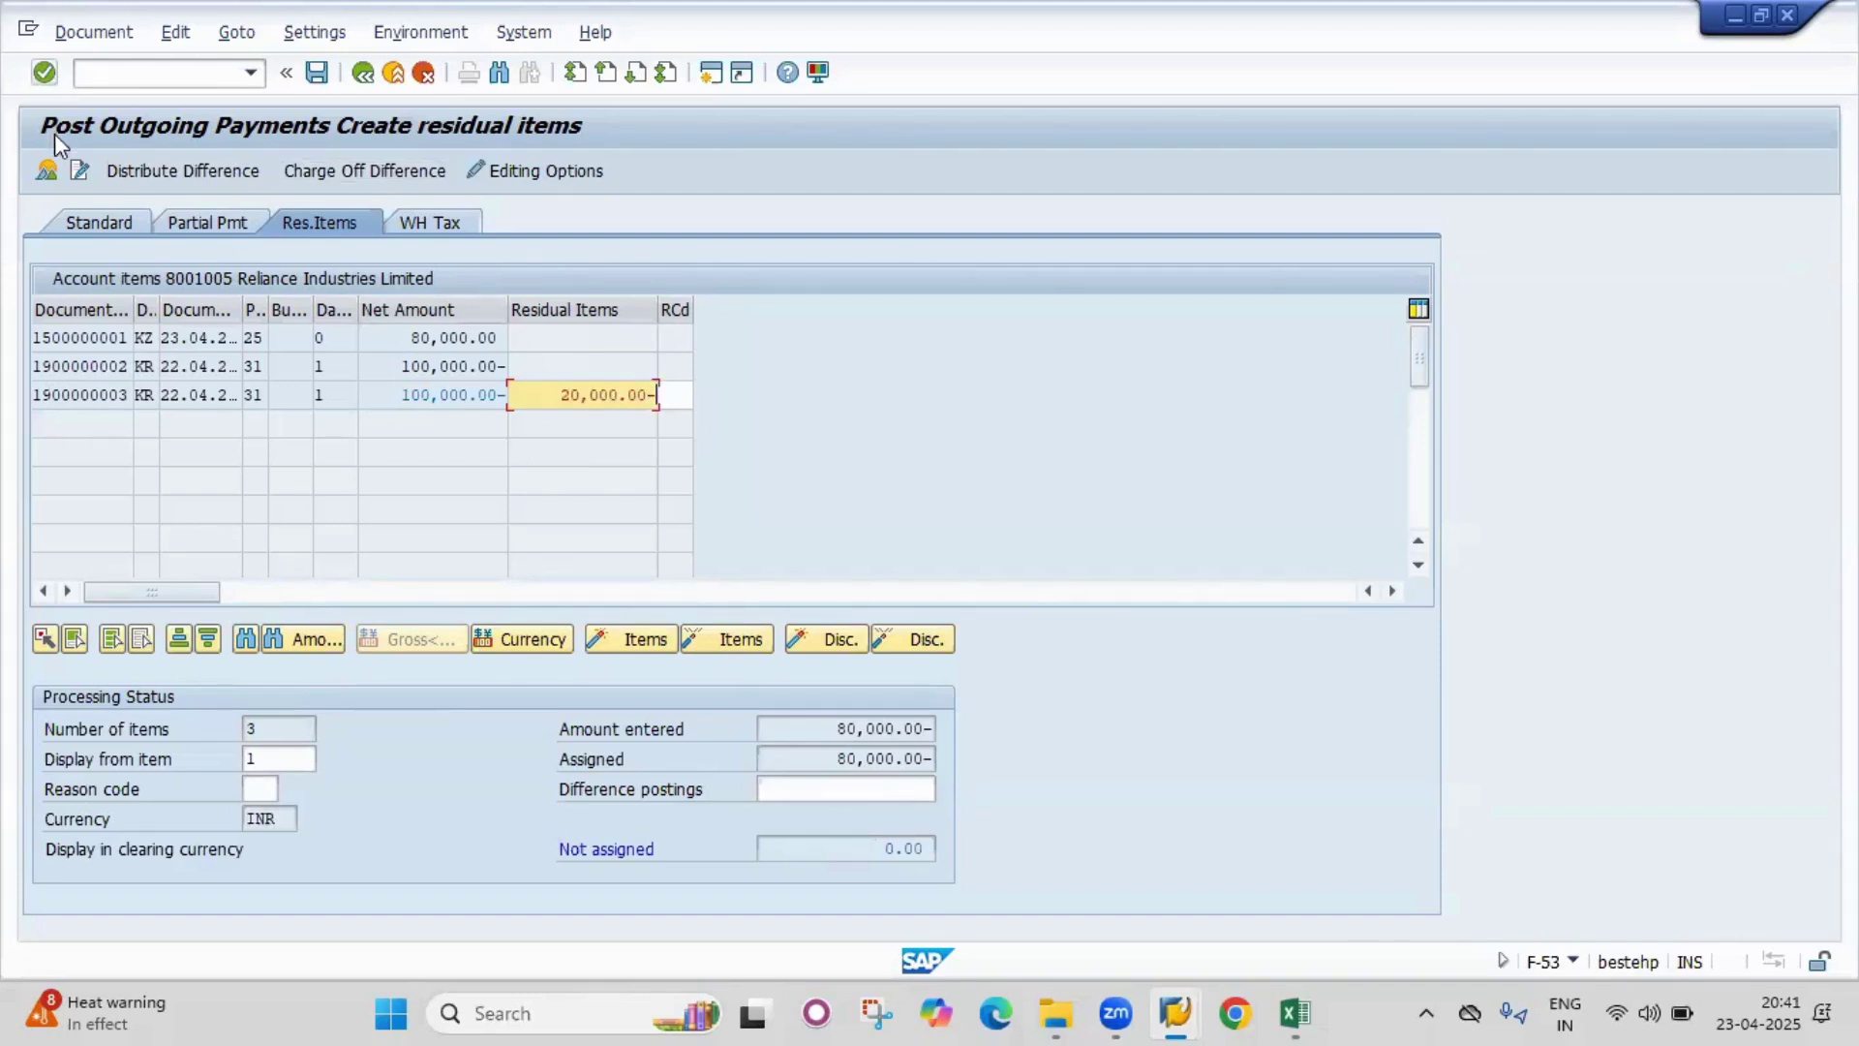
- Simulate the payment from the document overview and review the two new vendor line items
{"action": "left_click", "coordinate": [47, 172]}
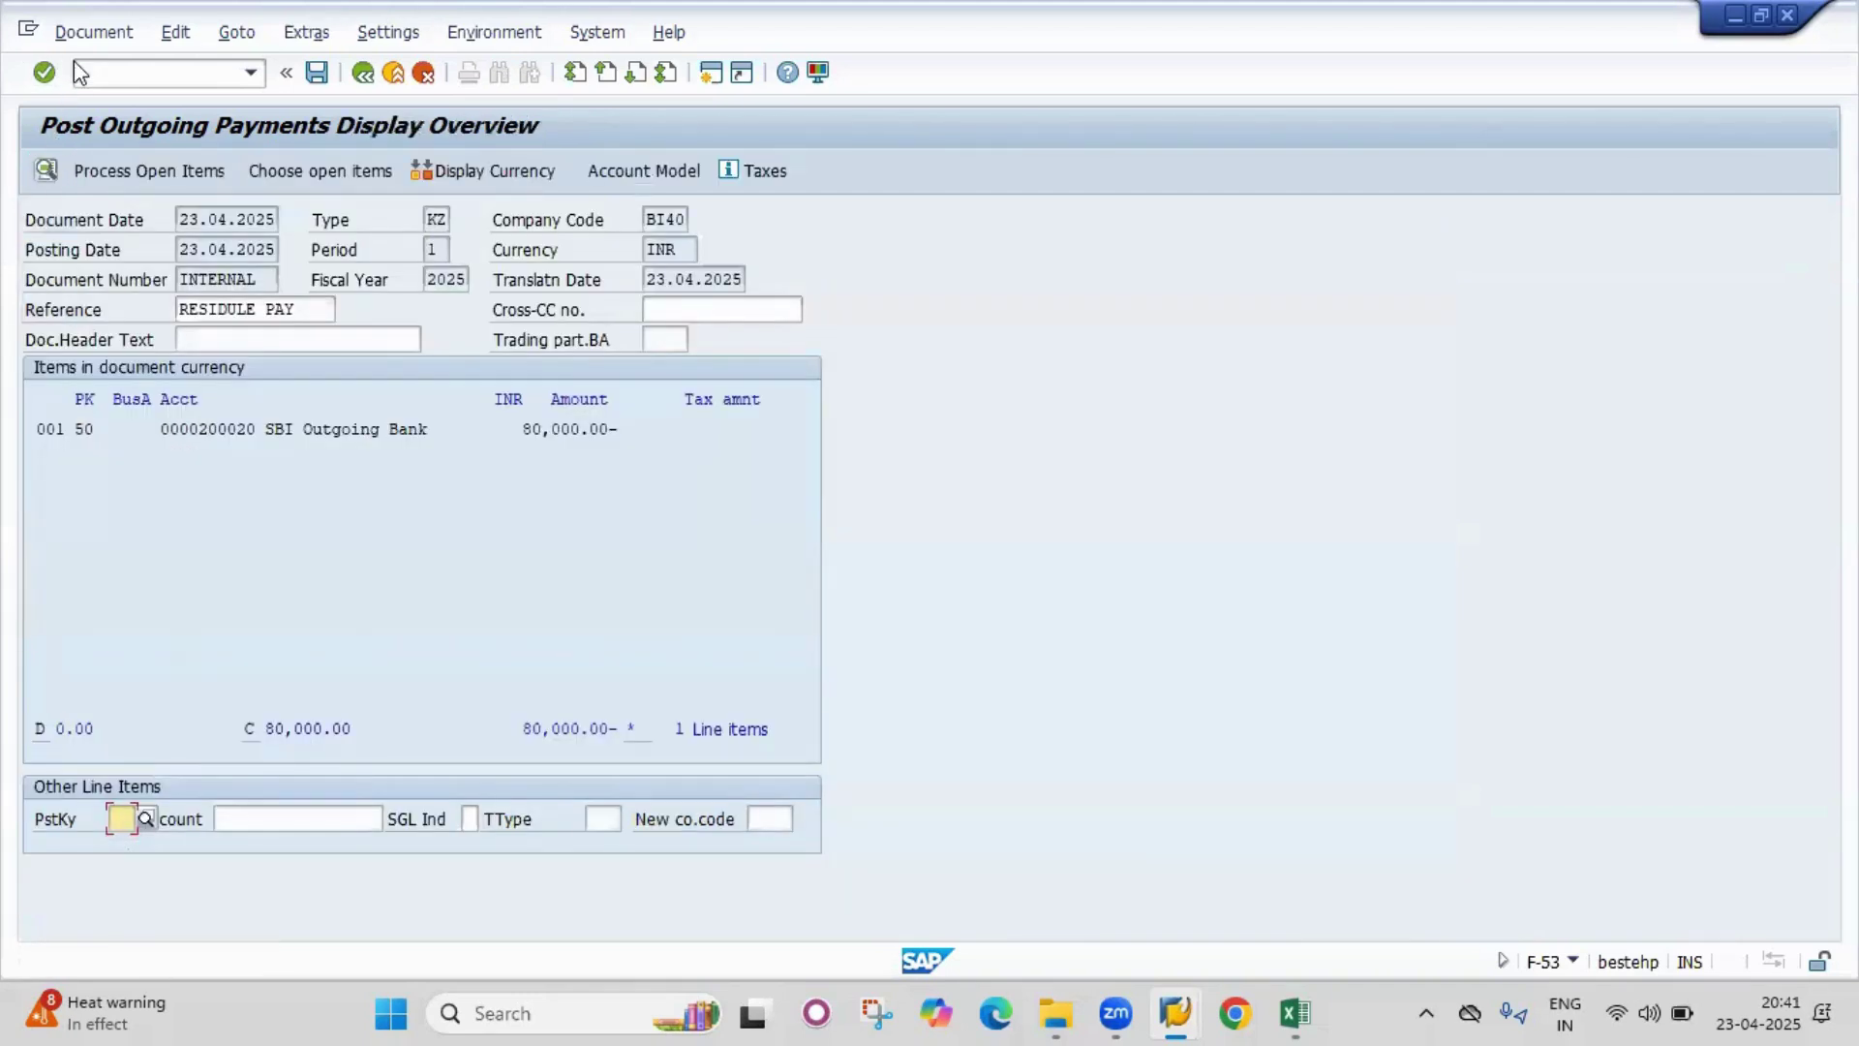
{"action": "left_click", "coordinate": [93, 33]}
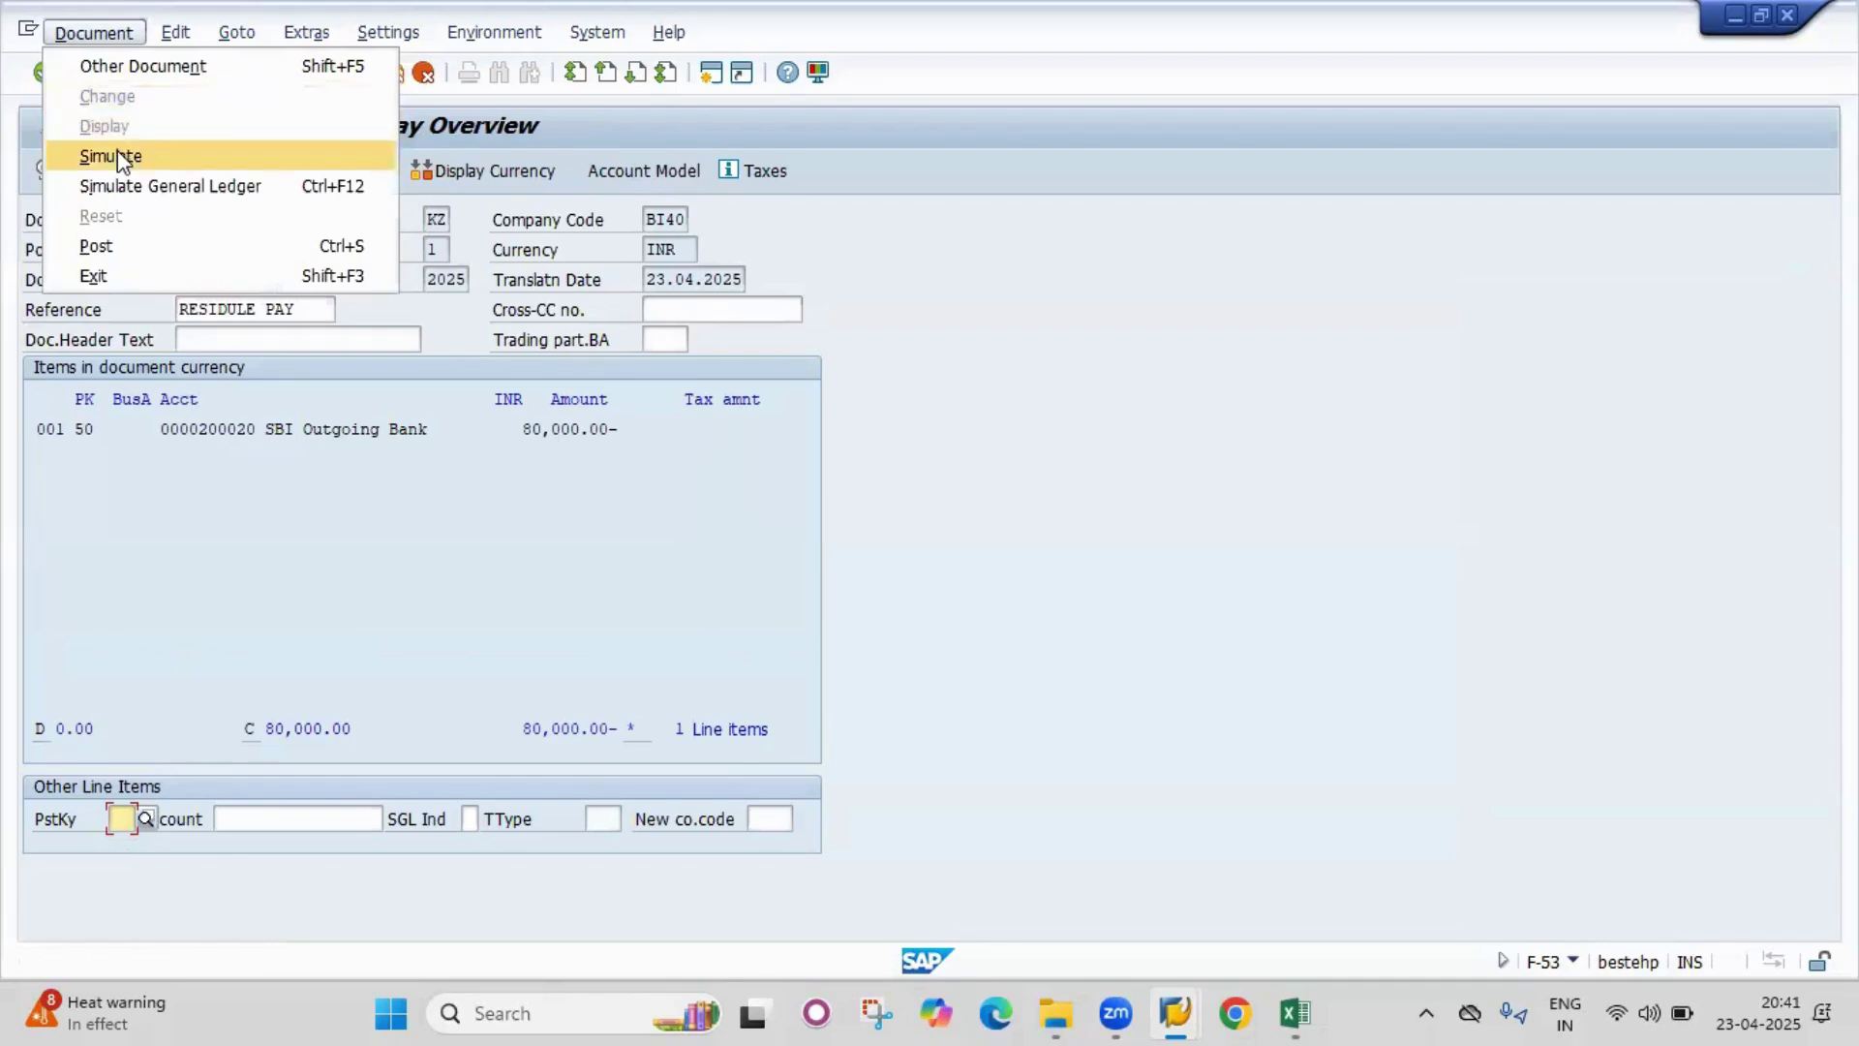
{"action": "left_click", "coordinate": [118, 155]}
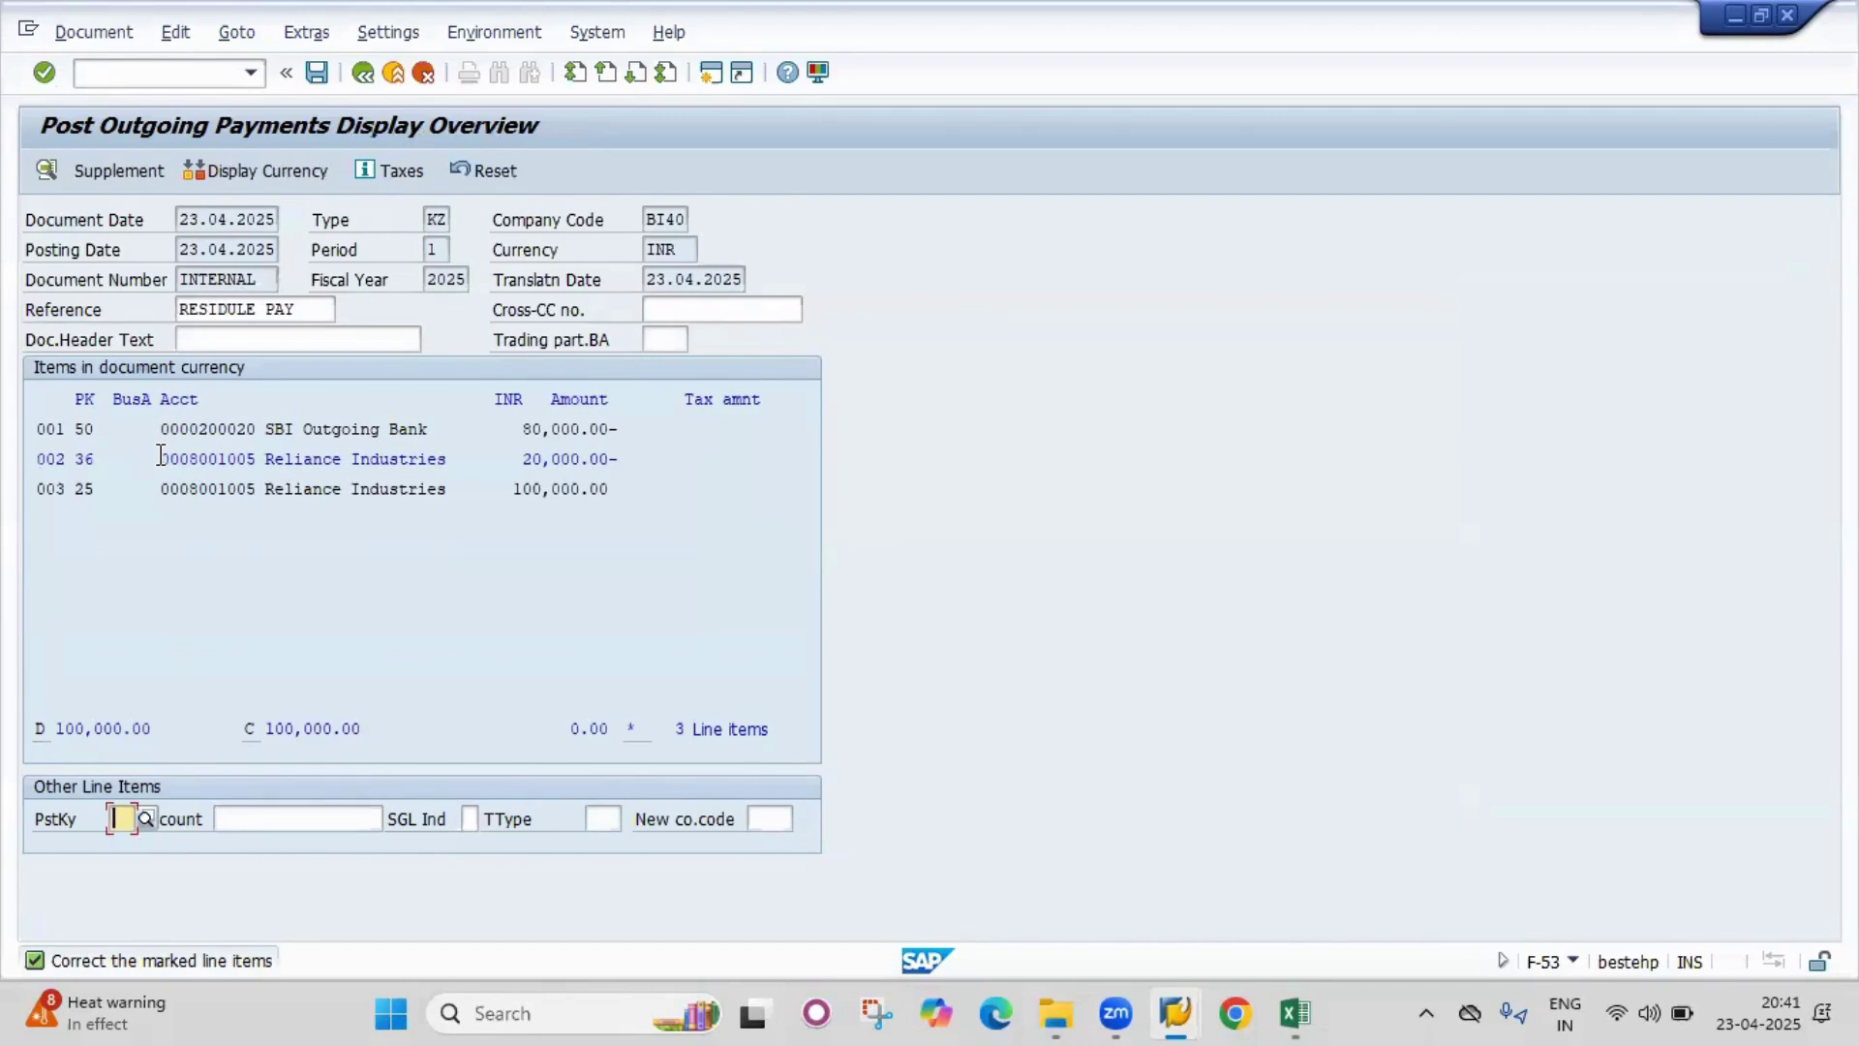
{"action": "left_click_drag", "start_coordinate": [160, 455], "coordinate": [624, 461]}
{"action": "left_click", "coordinate": [624, 461]}
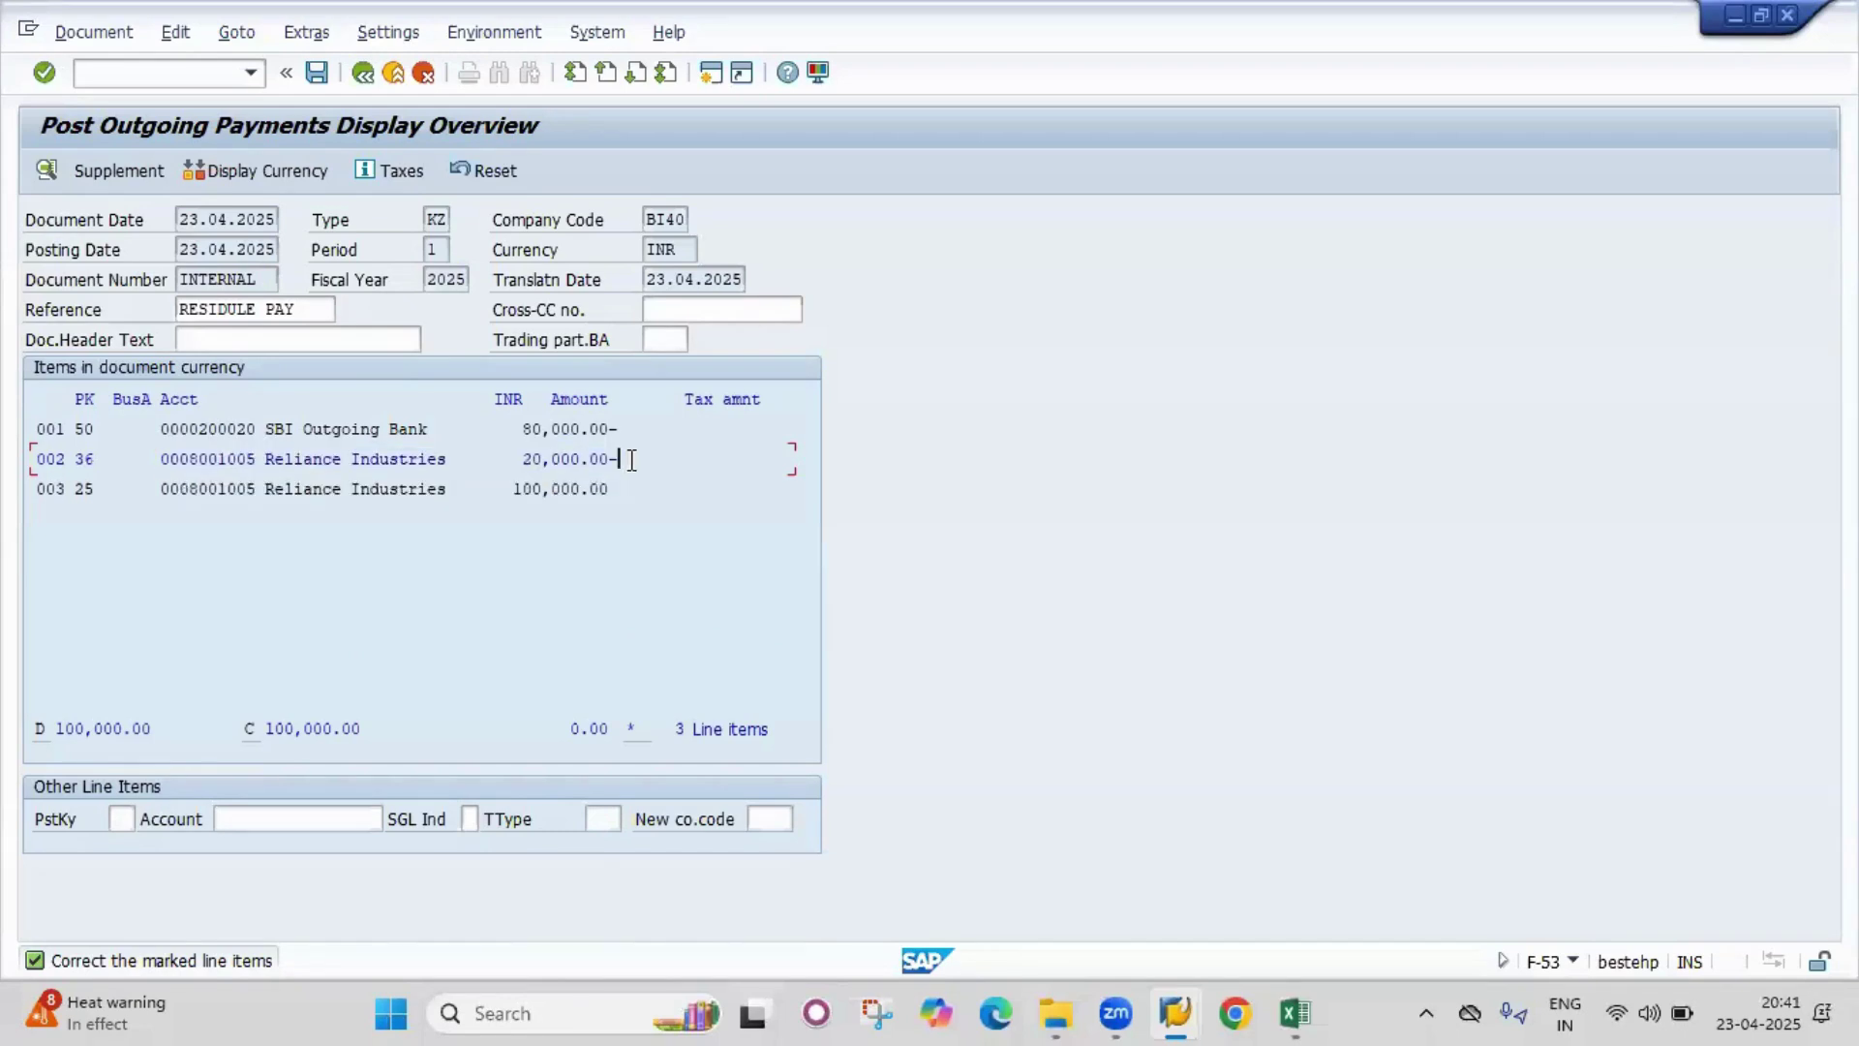
- Give residual line item 002 the text 'New Document for balance amount' and return to the overview
{"action": "double_click", "coordinate": [364, 462]}
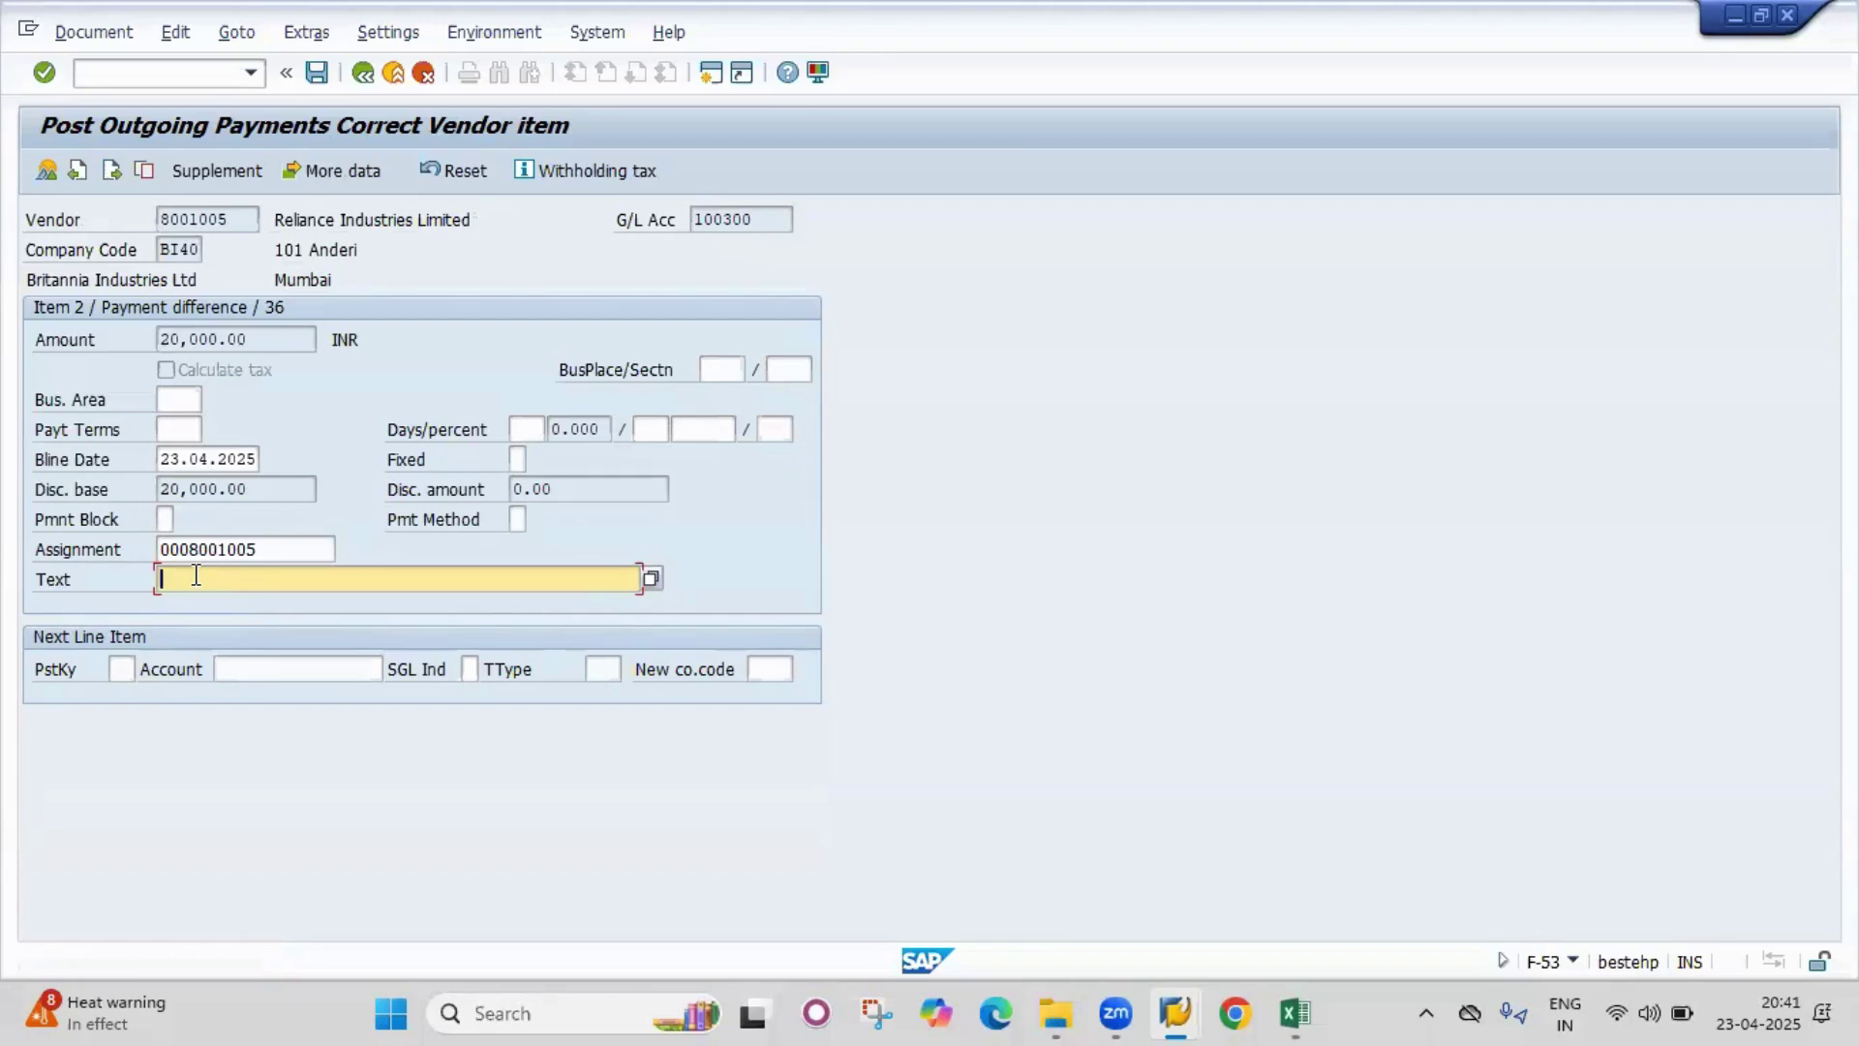
{"action": "type", "text": "New Document for balance amount"}
{"action": "key", "text": "Return"}
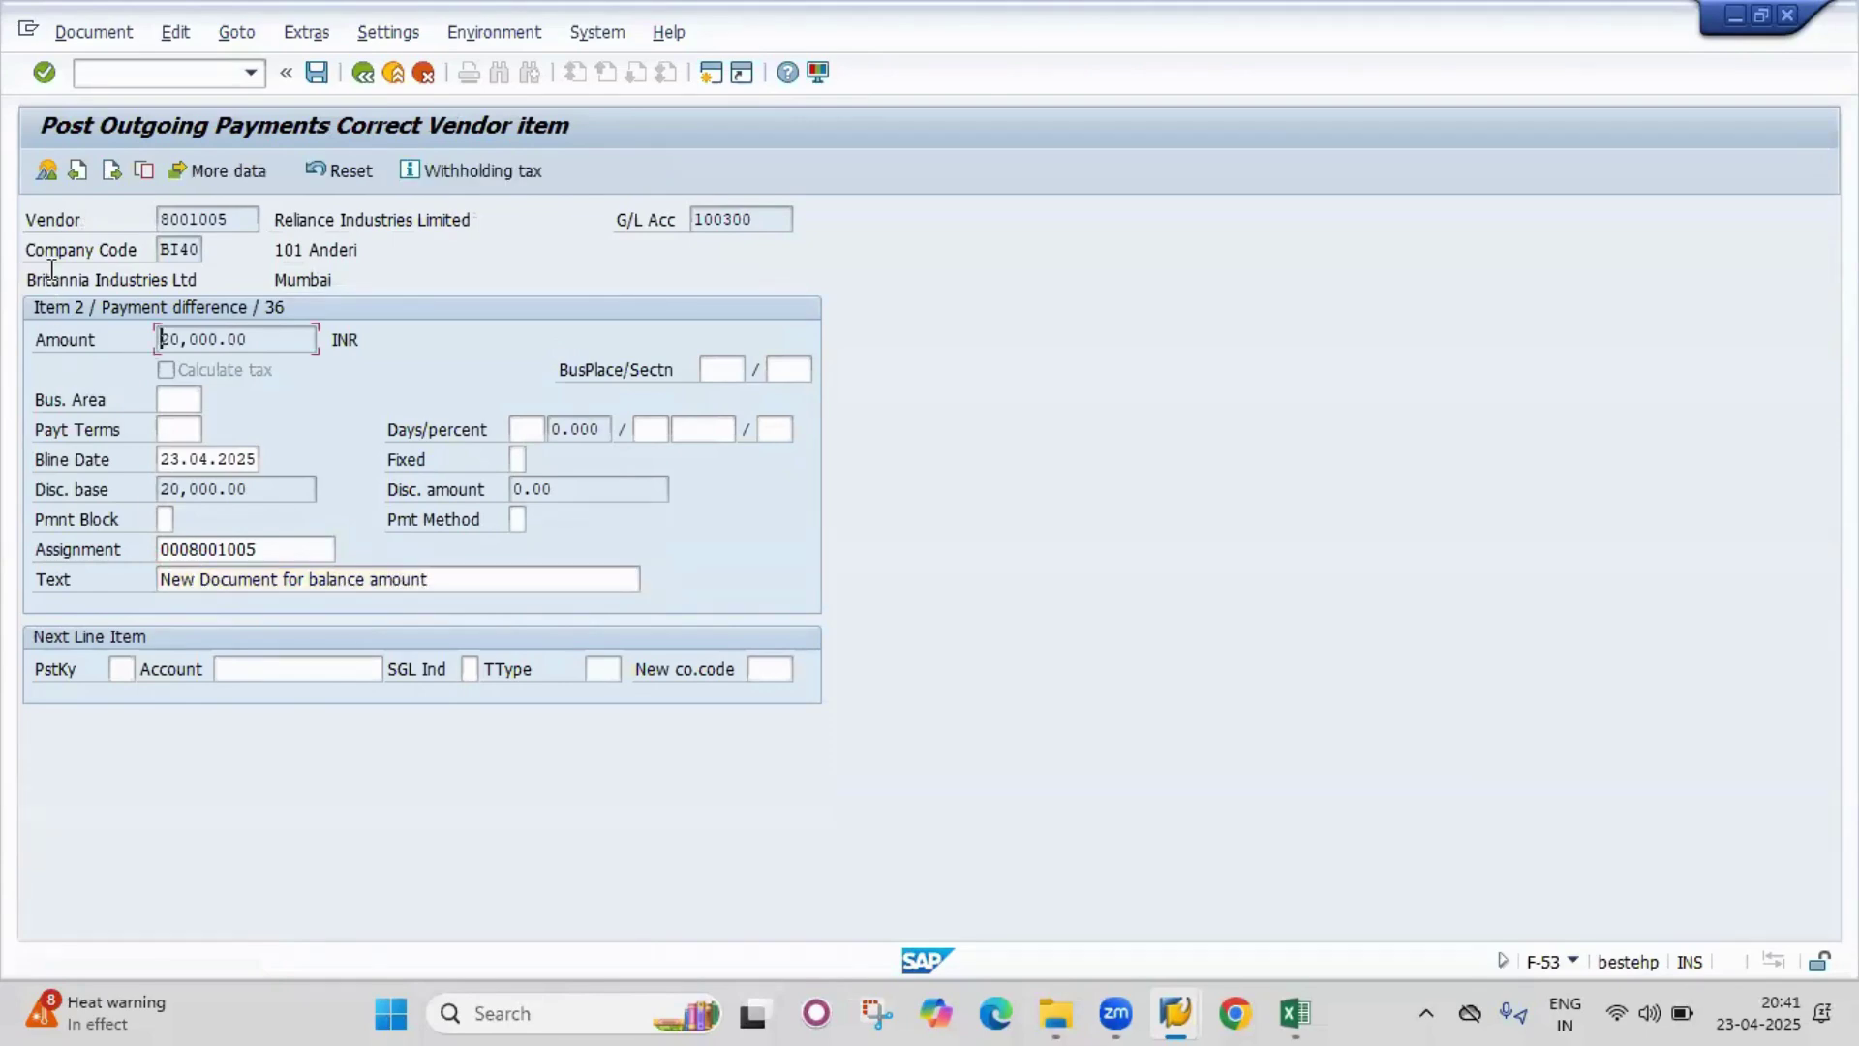
{"action": "left_click", "coordinate": [46, 170]}
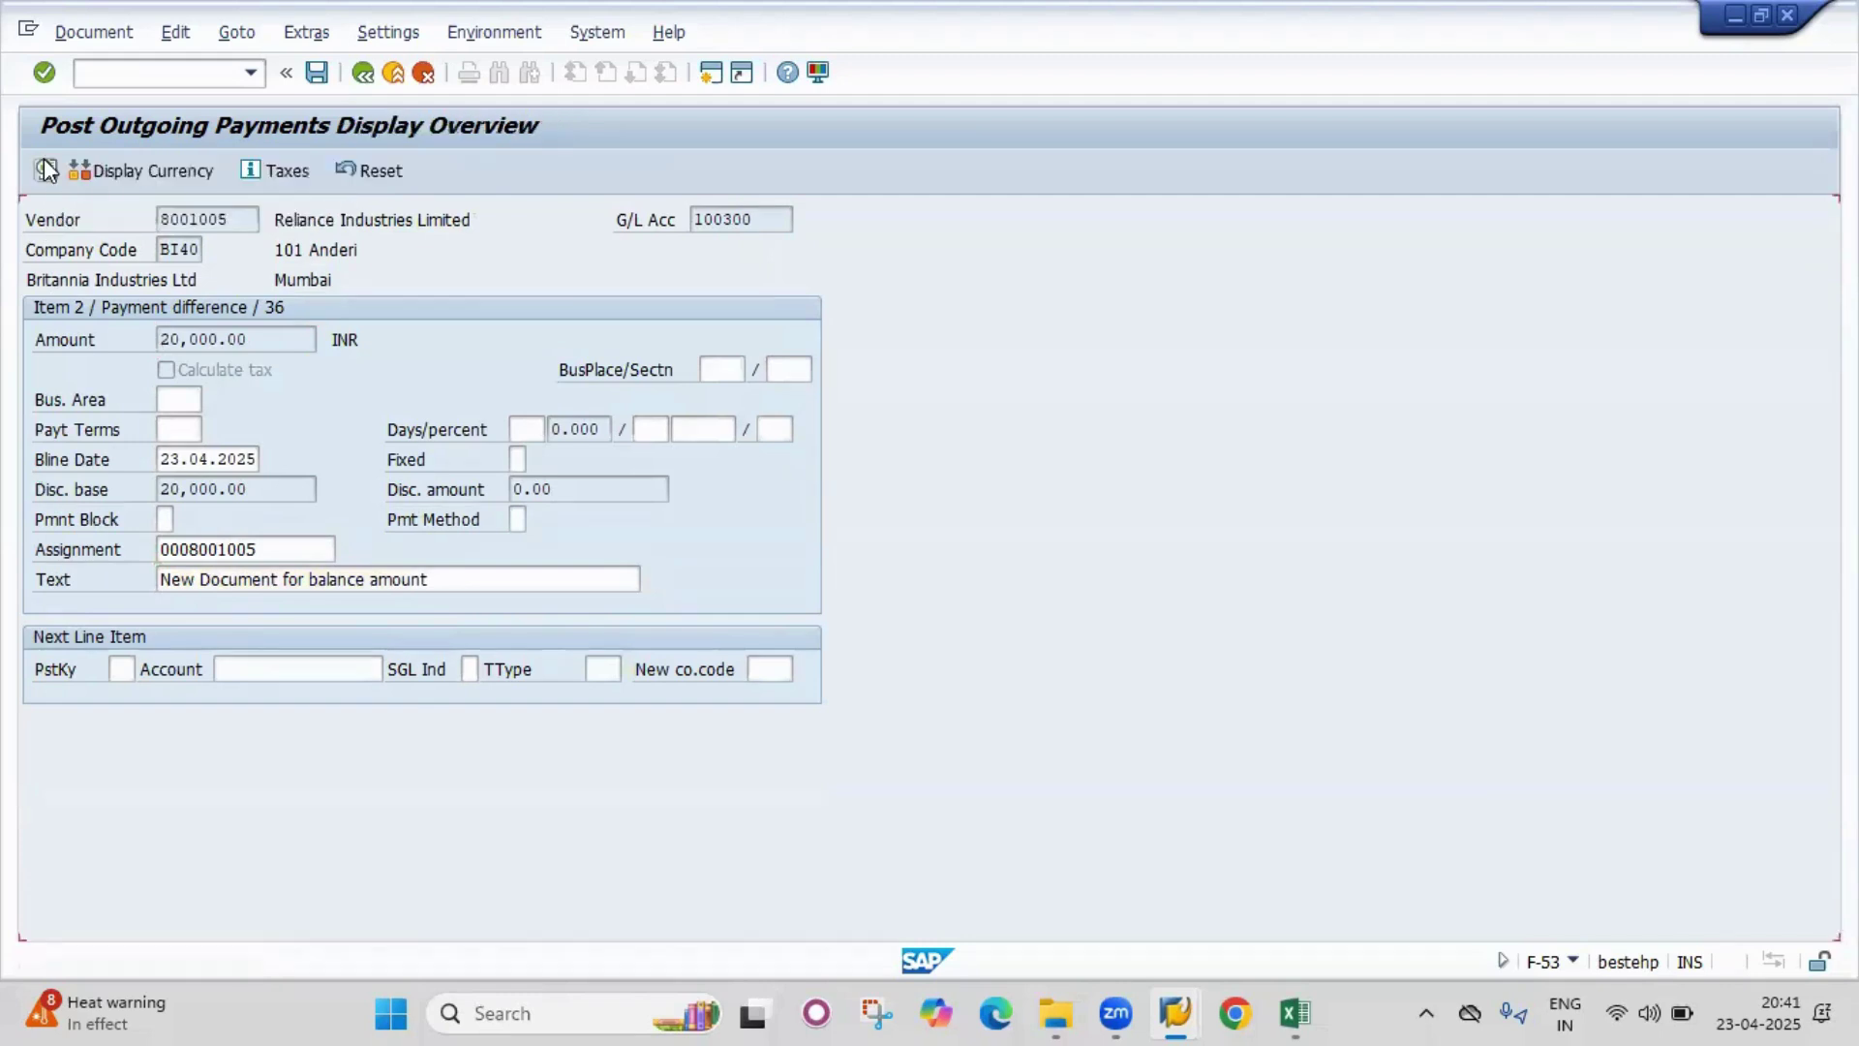
- Post the residual payment document and switch to the FBL1N vendor line item list
{"action": "left_click", "coordinate": [317, 72]}
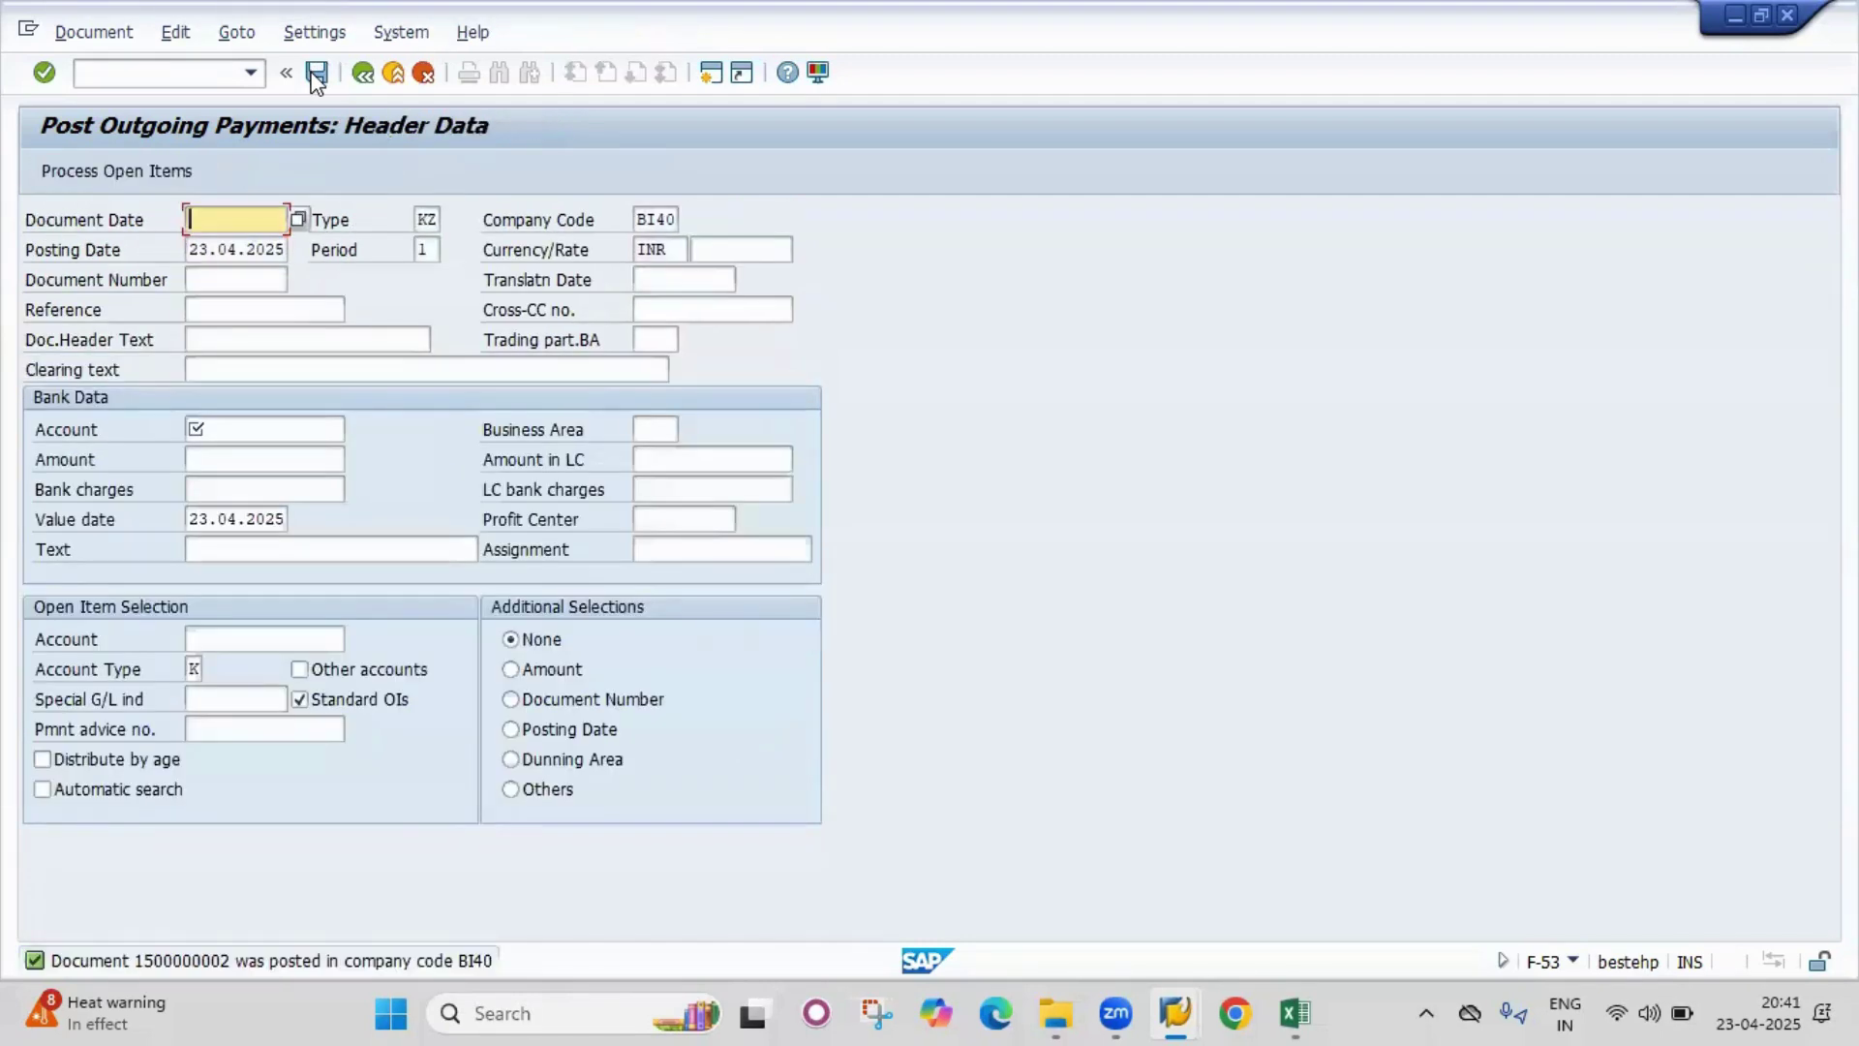
{"action": "key", "text": "alt+Tab"}
{"action": "key", "text": "Tab"}
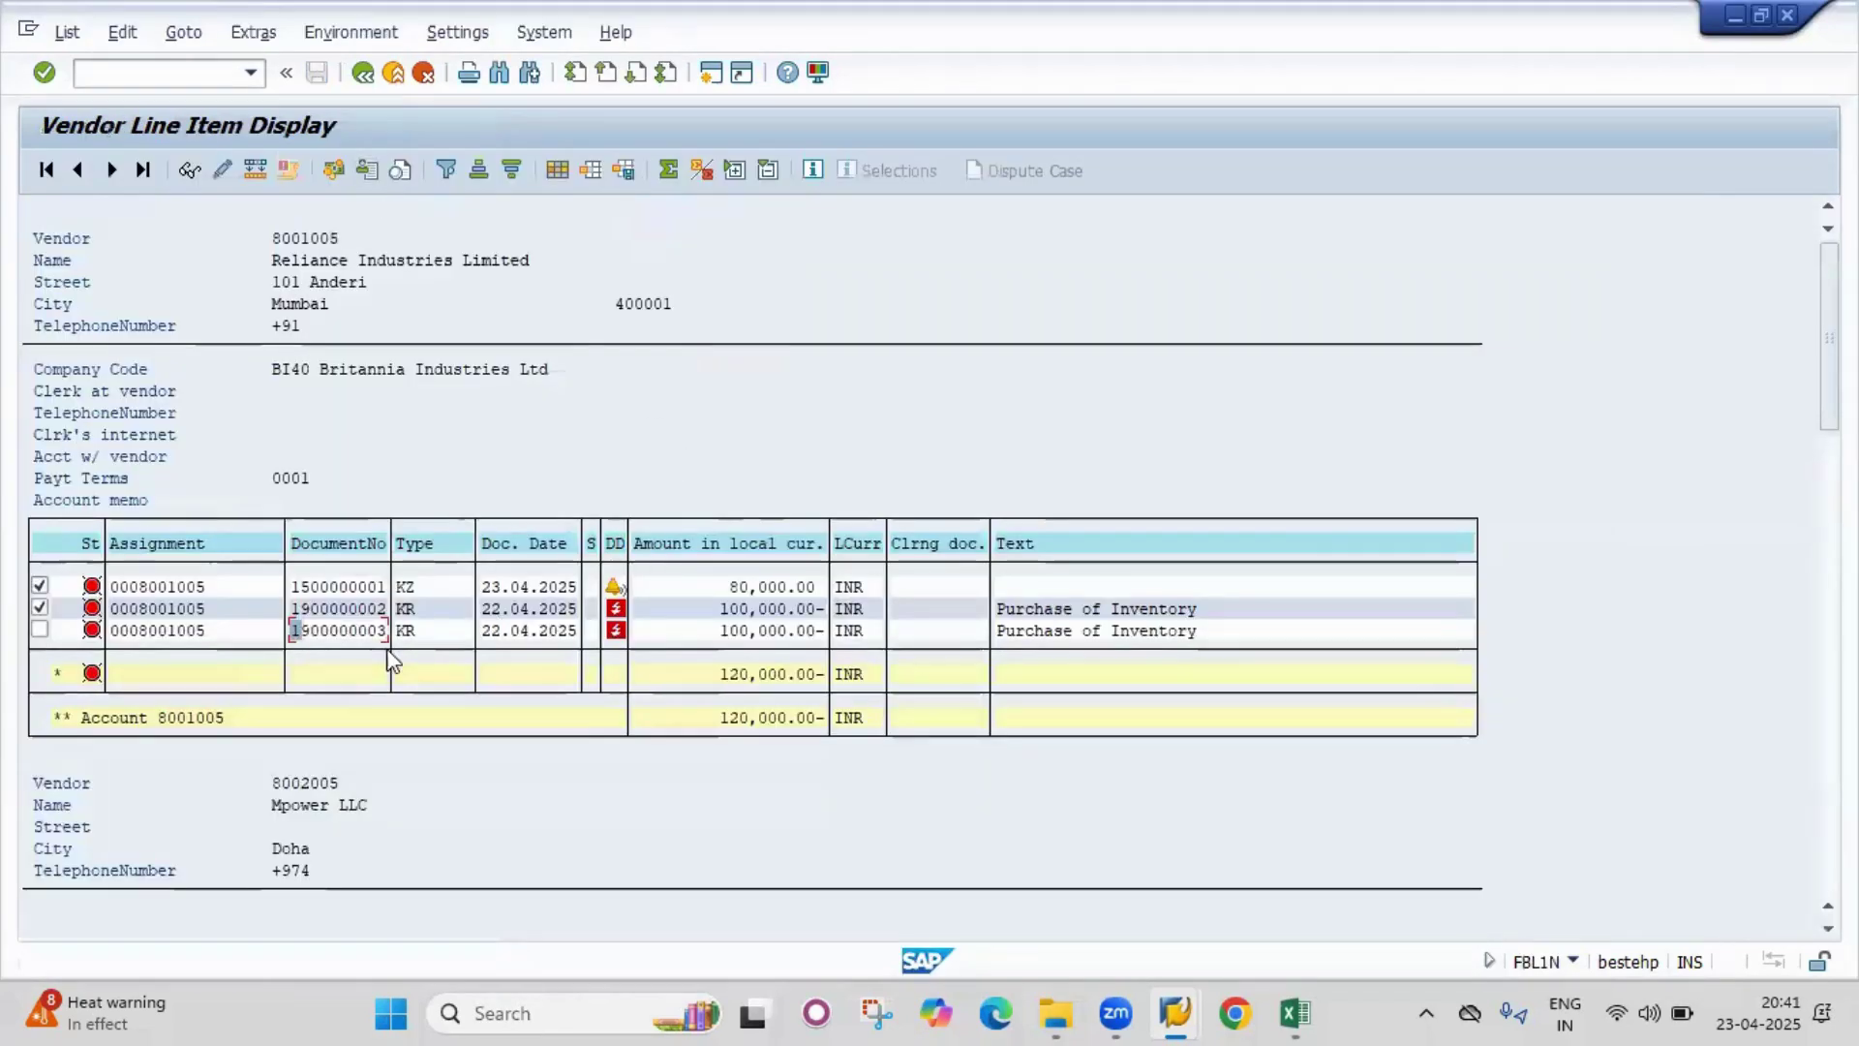
{"action": "left_click", "coordinate": [296, 630]}
{"action": "left_click_drag", "start_coordinate": [296, 630], "coordinate": [828, 643]}
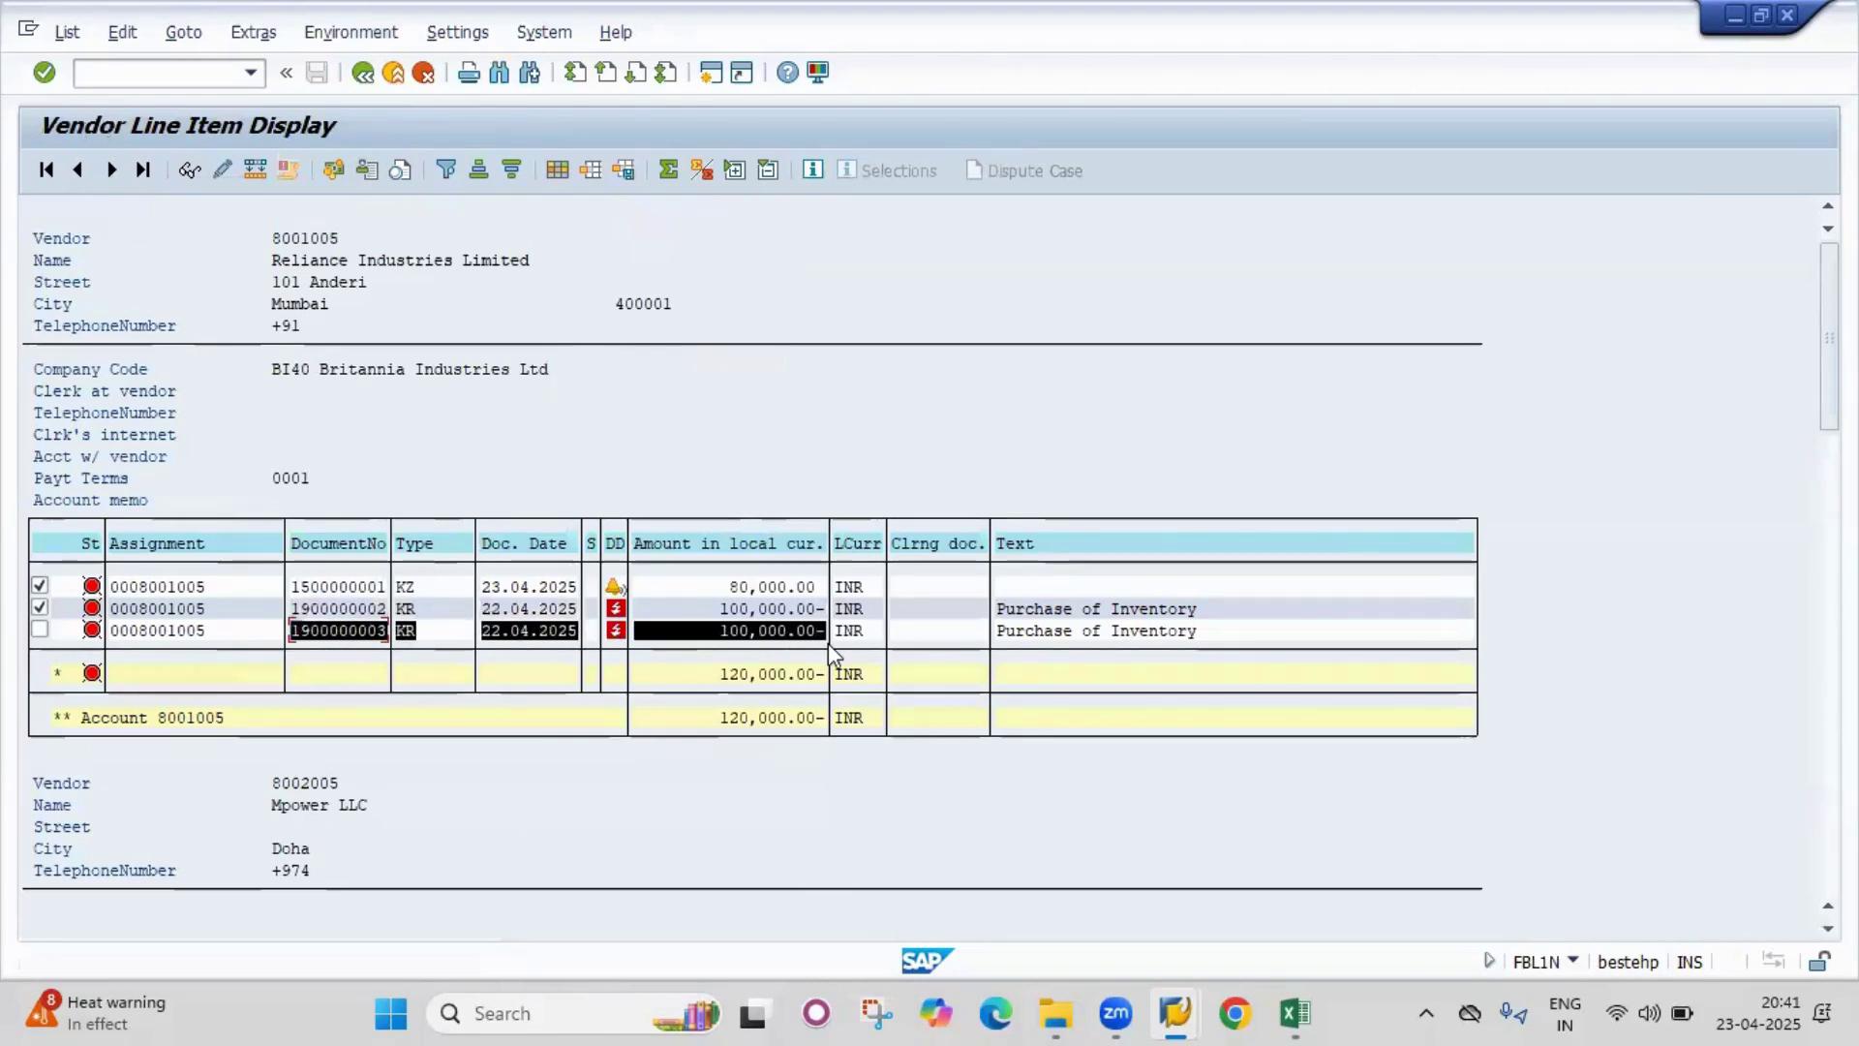
{"action": "key", "text": "ctrl+c"}
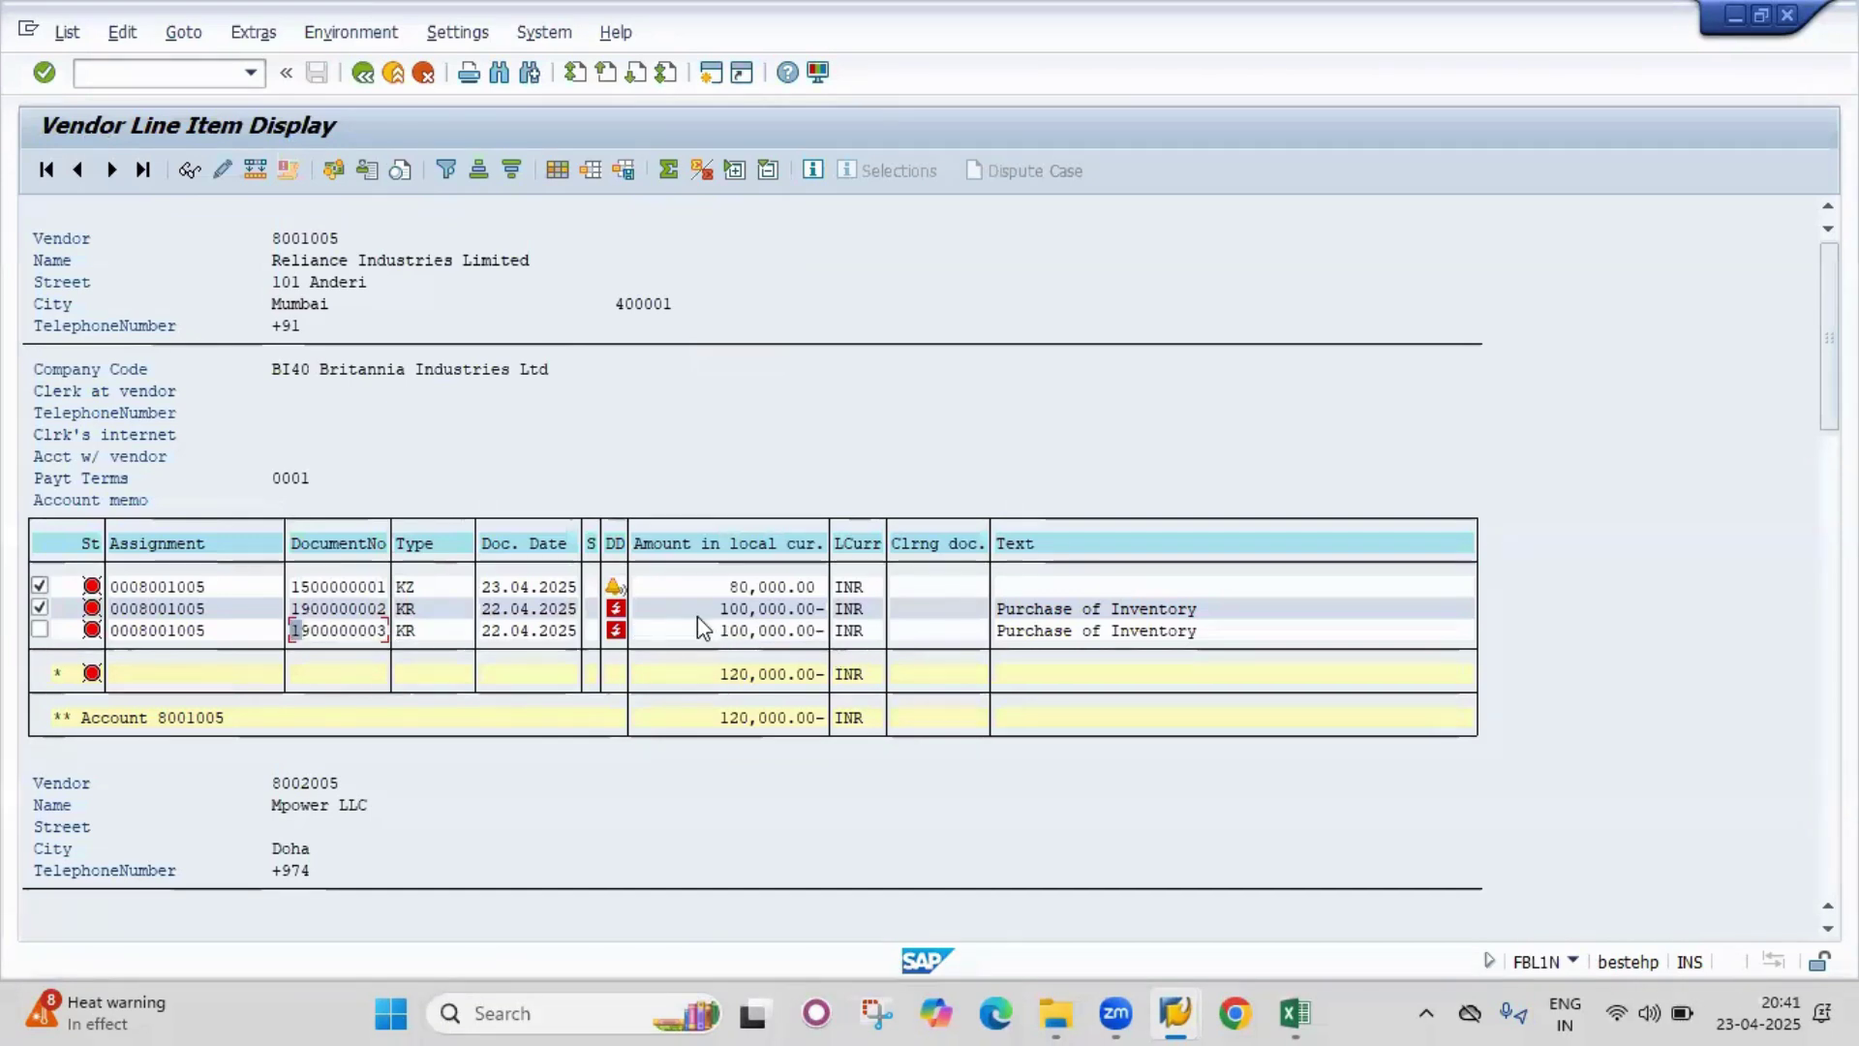
{"action": "left_click", "coordinate": [67, 32]}
{"action": "left_click", "coordinate": [90, 99]}
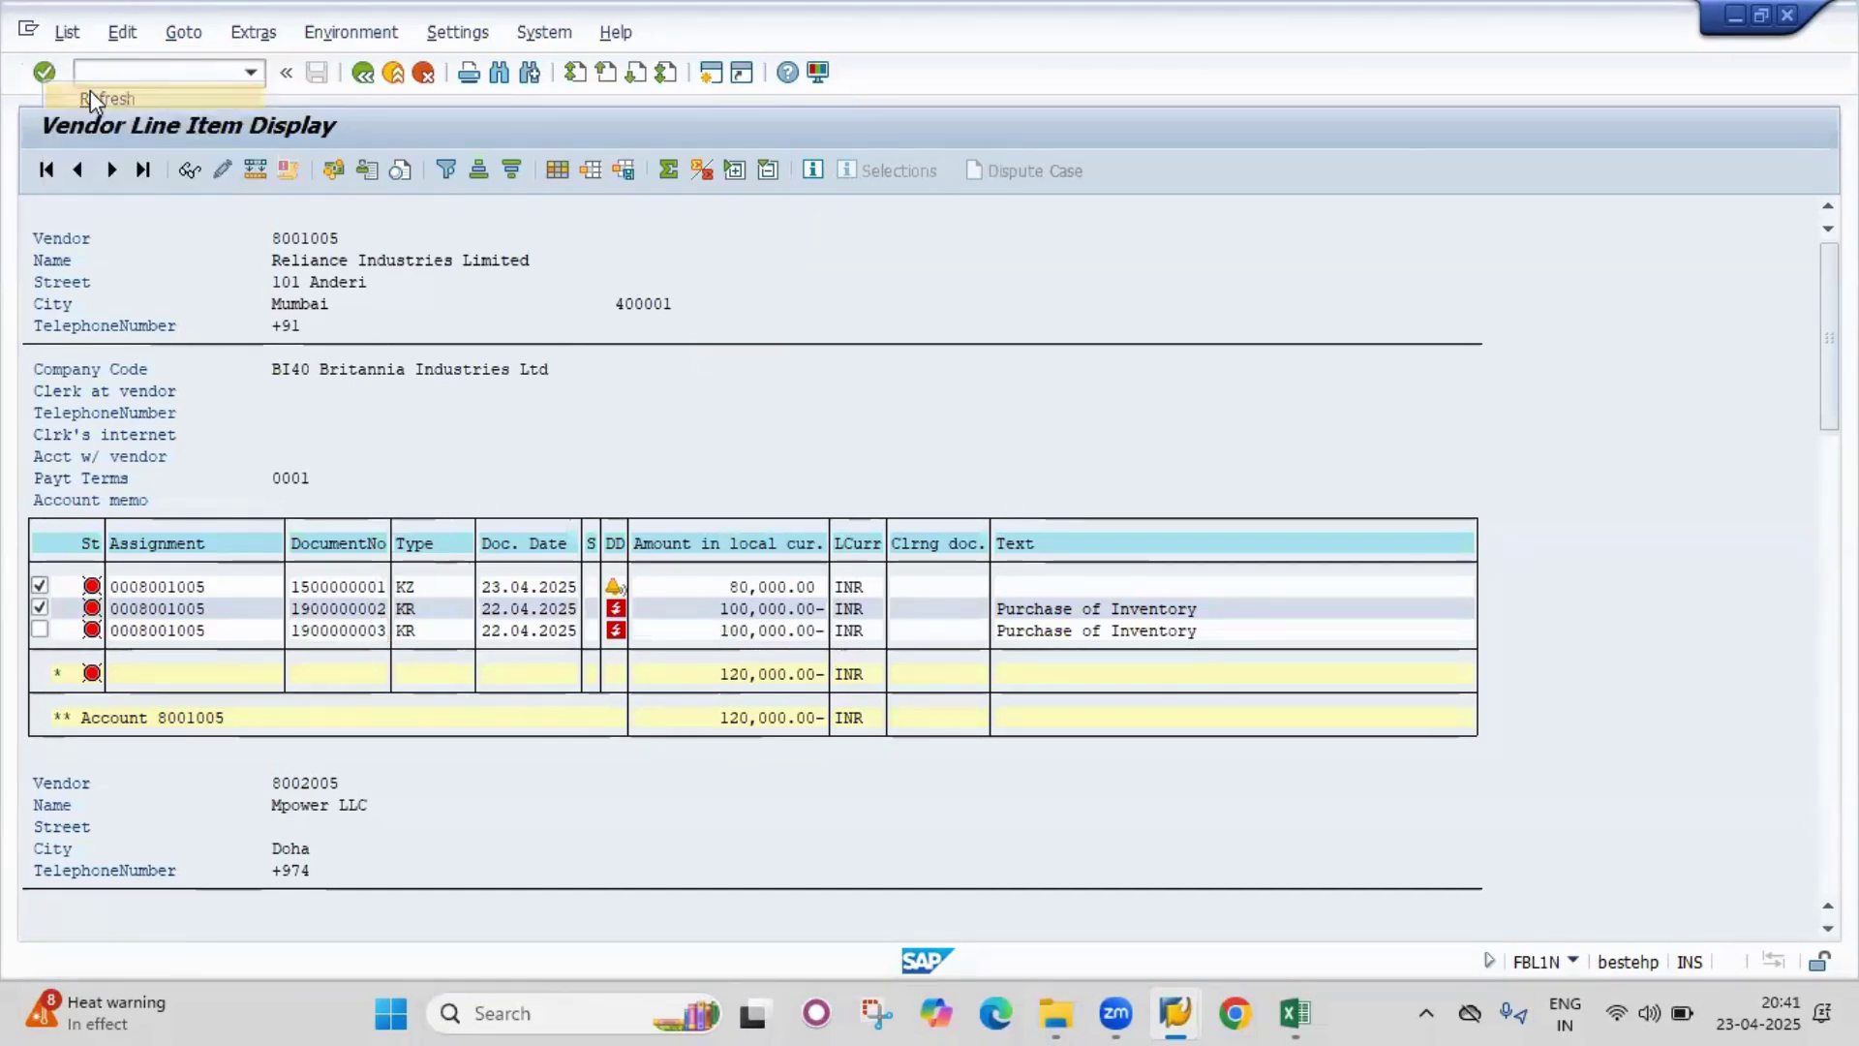
{"action": "left_click_drag", "start_coordinate": [292, 602], "coordinate": [1317, 620]}
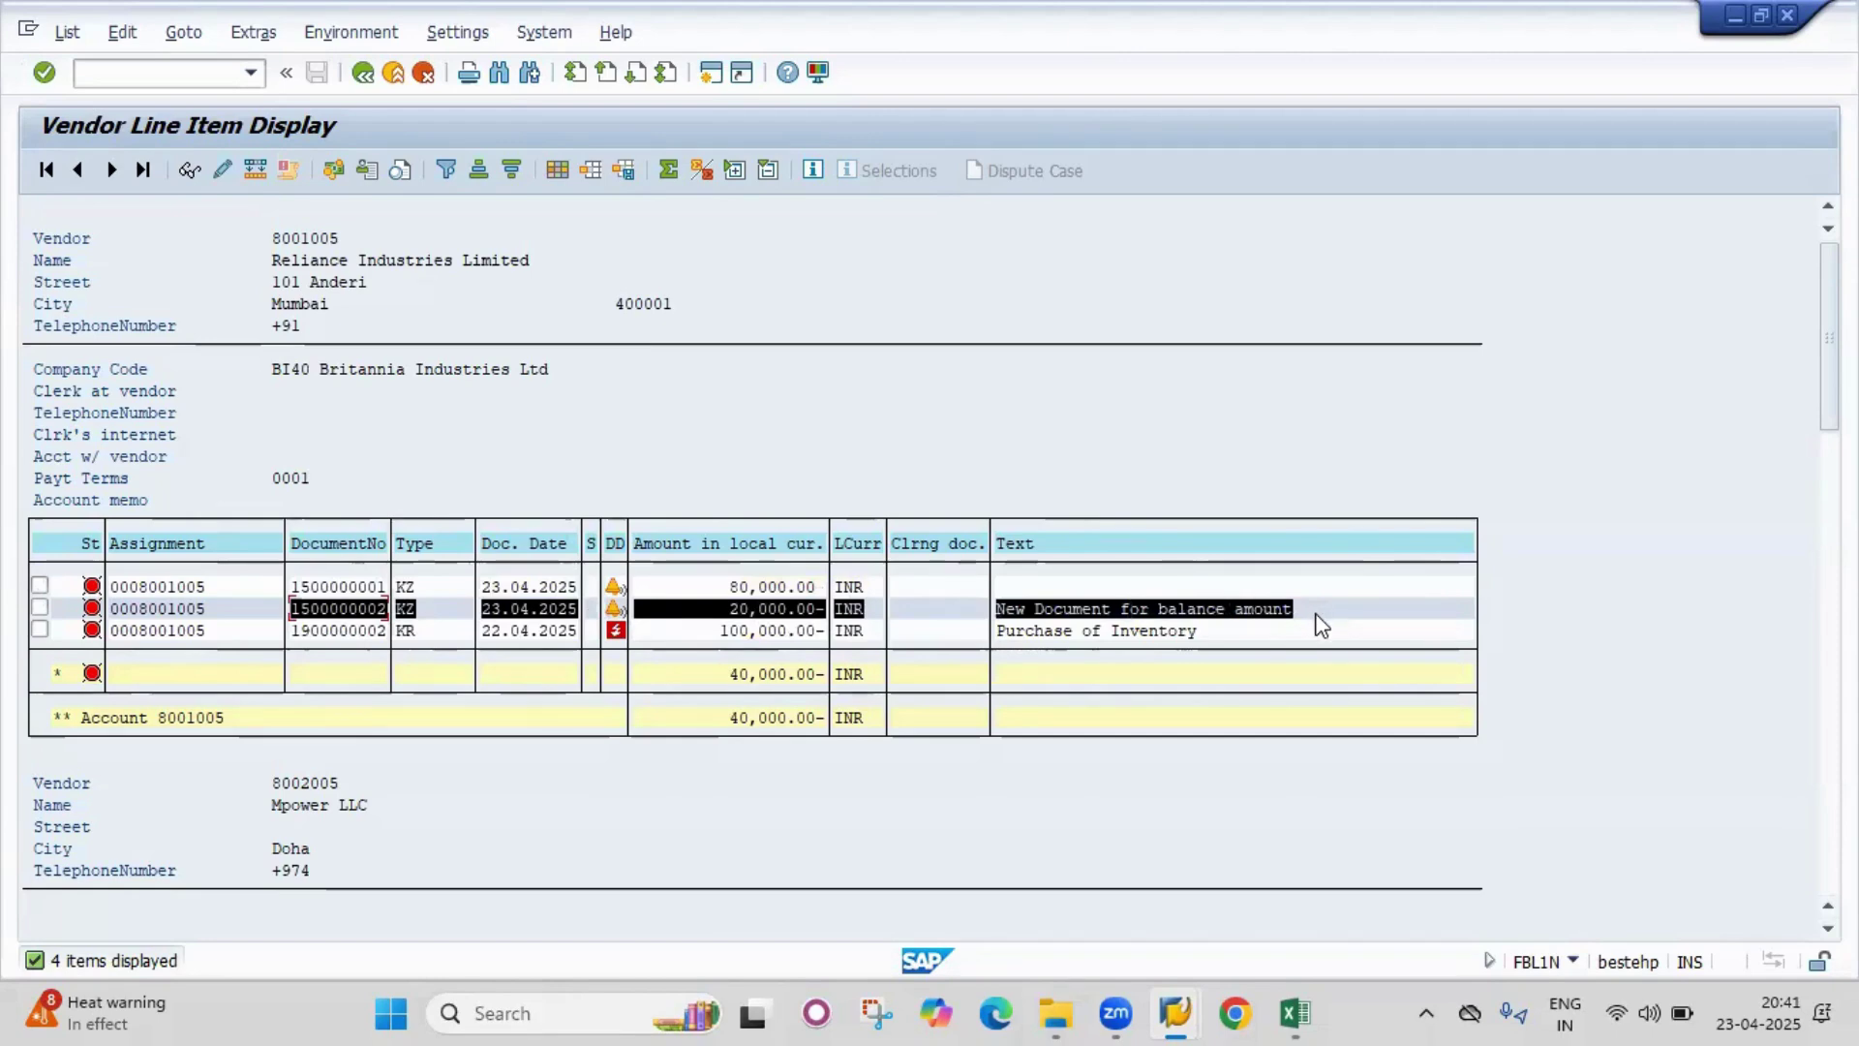
{"action": "key", "text": "ctrl+c"}
{"action": "left_click", "coordinate": [712, 689]}
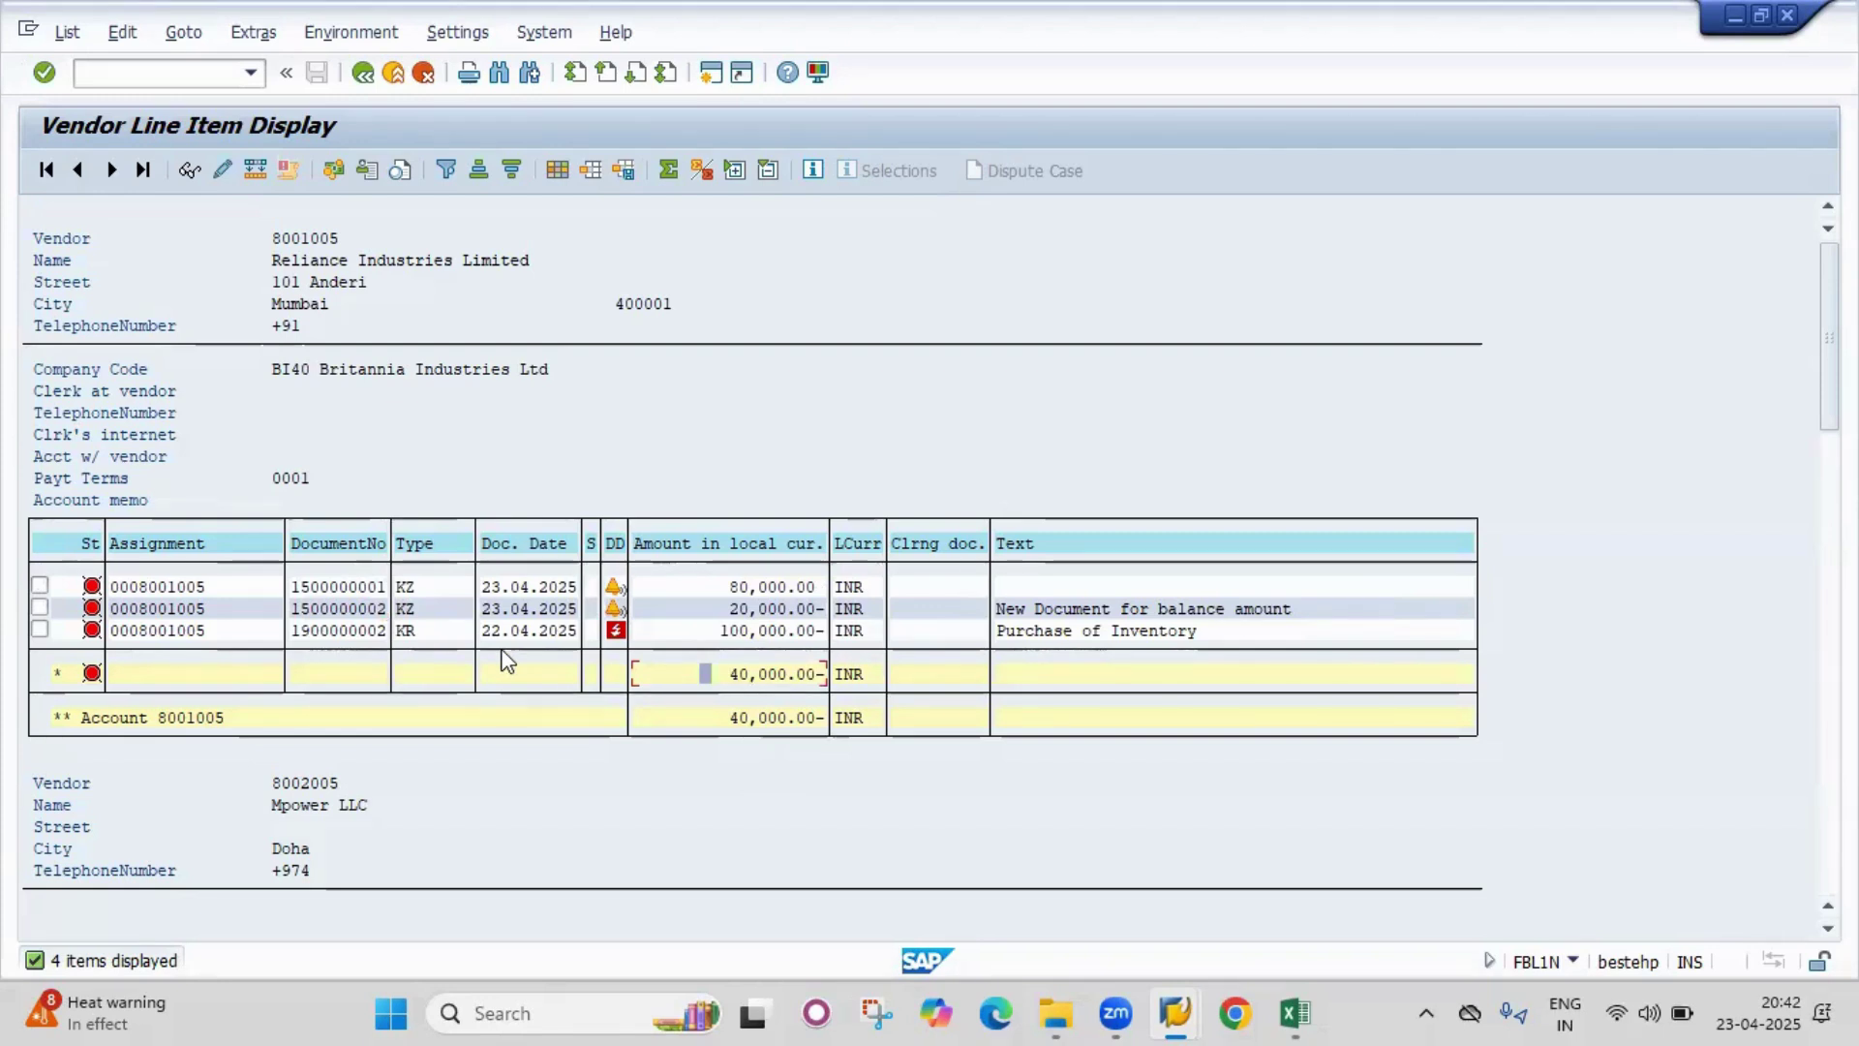
{"action": "key", "text": "F3"}
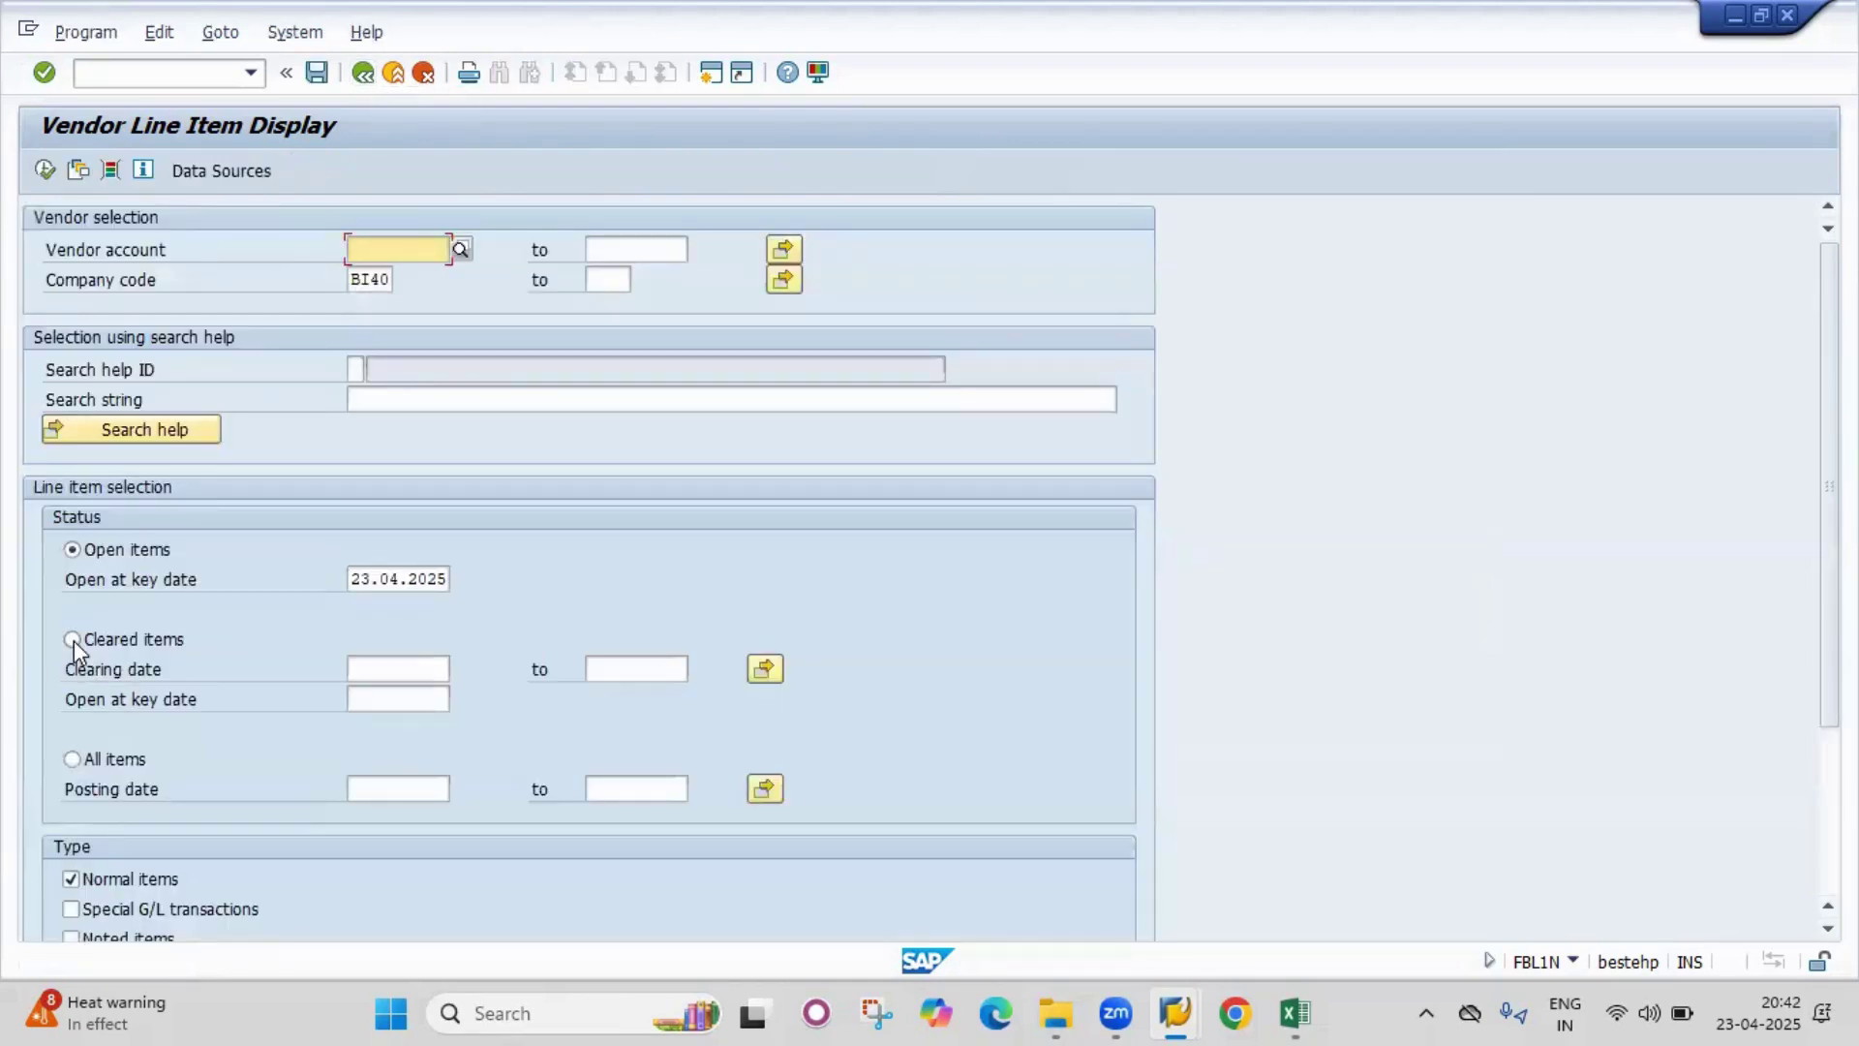
{"action": "left_click", "coordinate": [74, 641]}
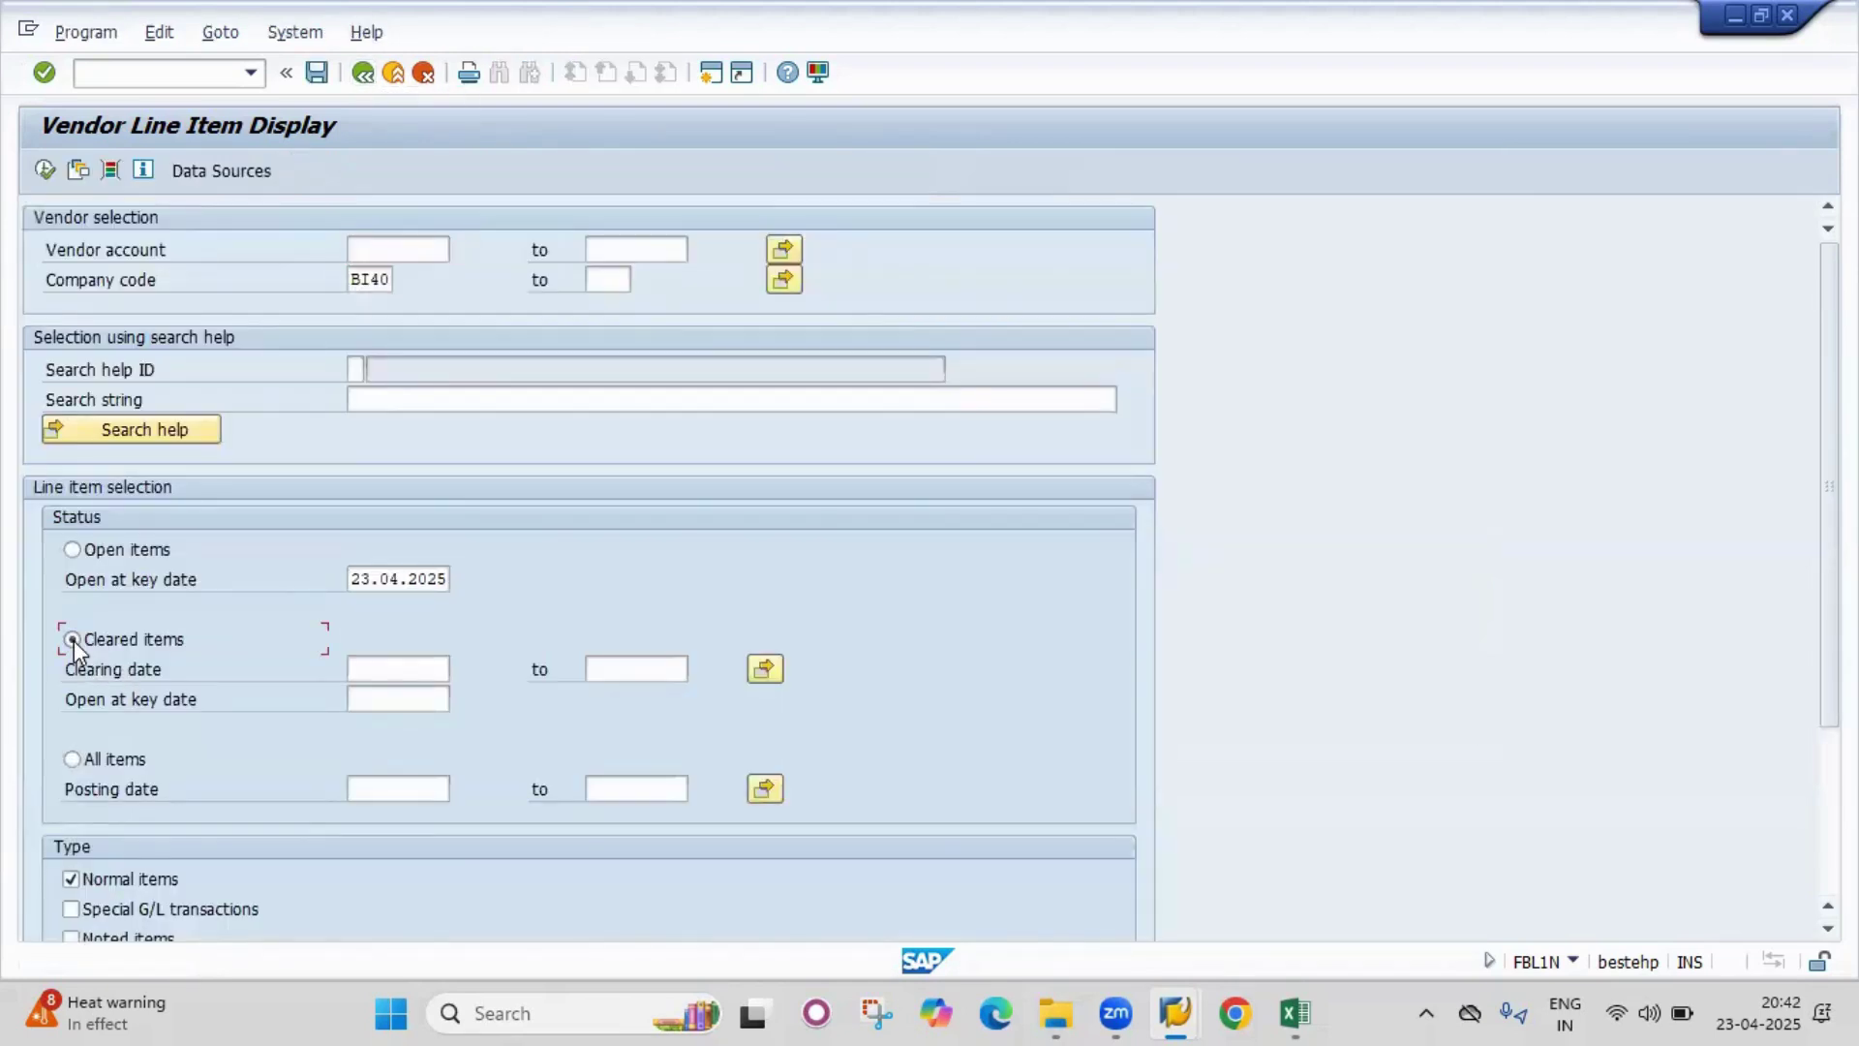
{"action": "left_click", "coordinate": [45, 170]}
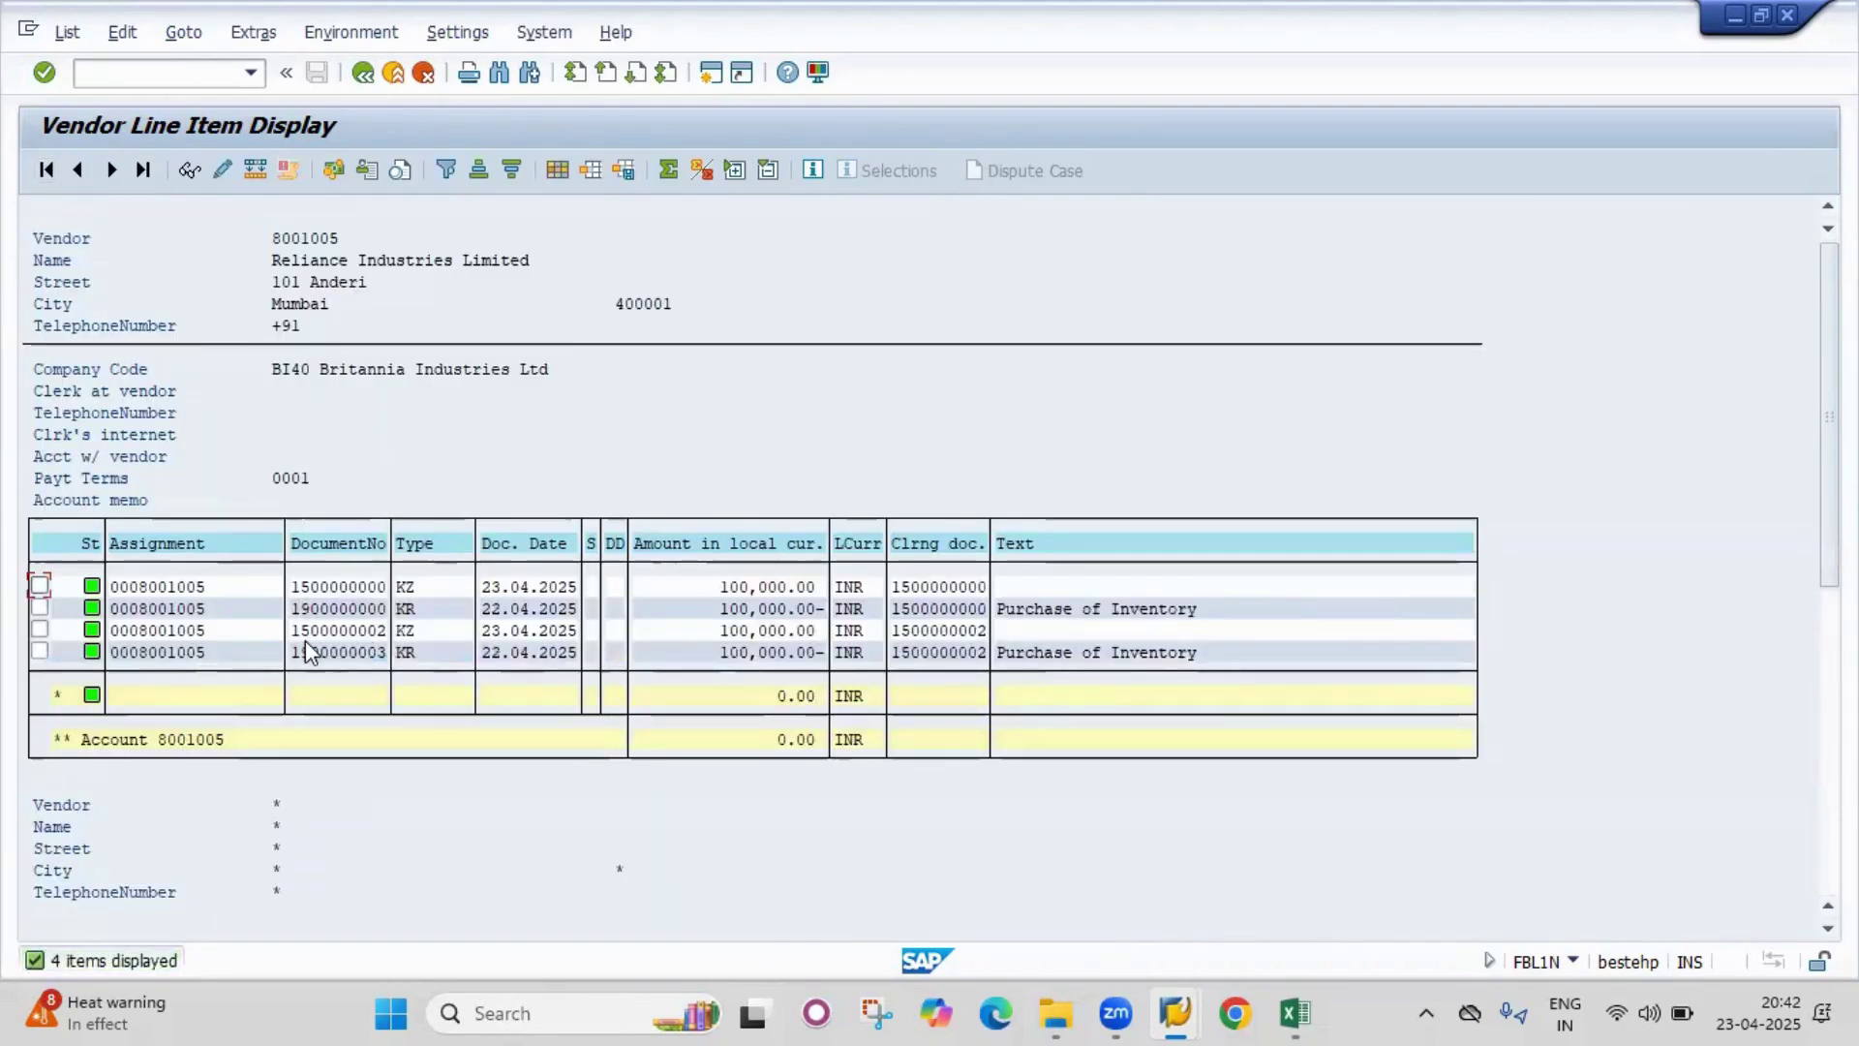
{"action": "left_click_drag", "start_coordinate": [292, 655], "coordinate": [394, 666]}
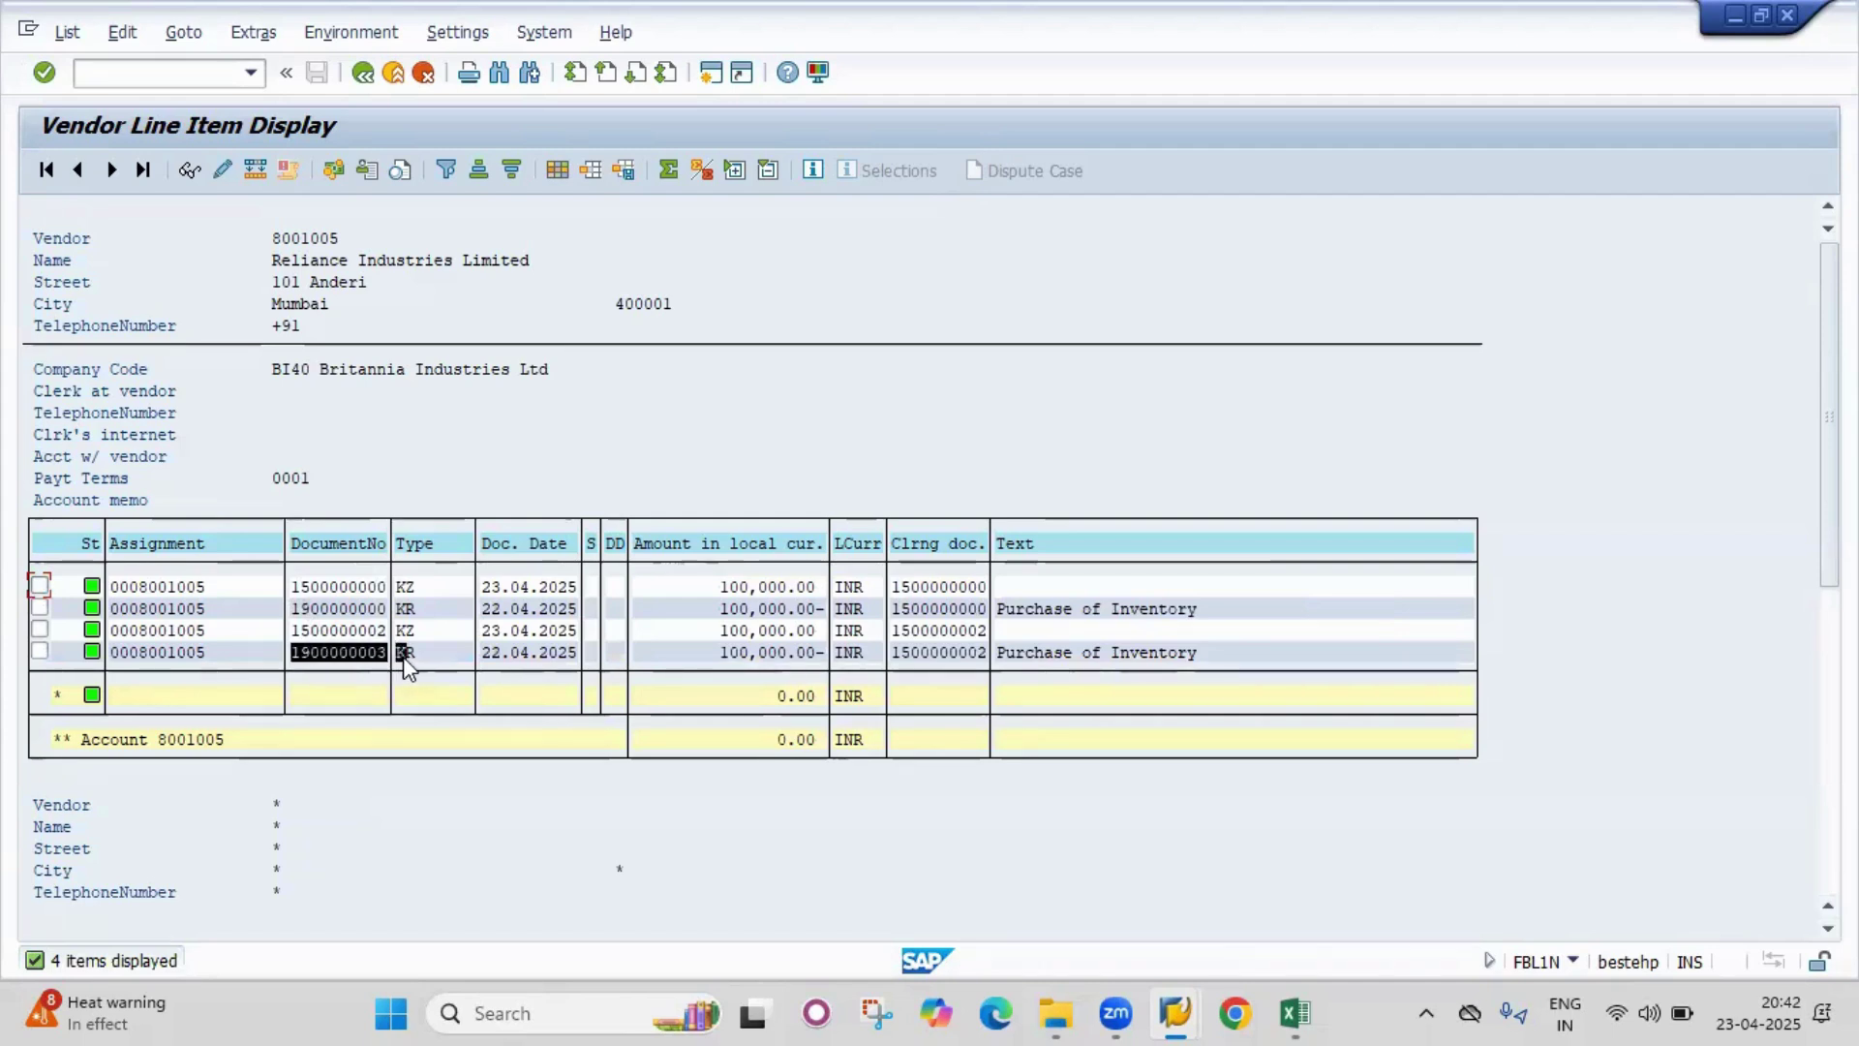
{"action": "left_click", "coordinate": [387, 651]}
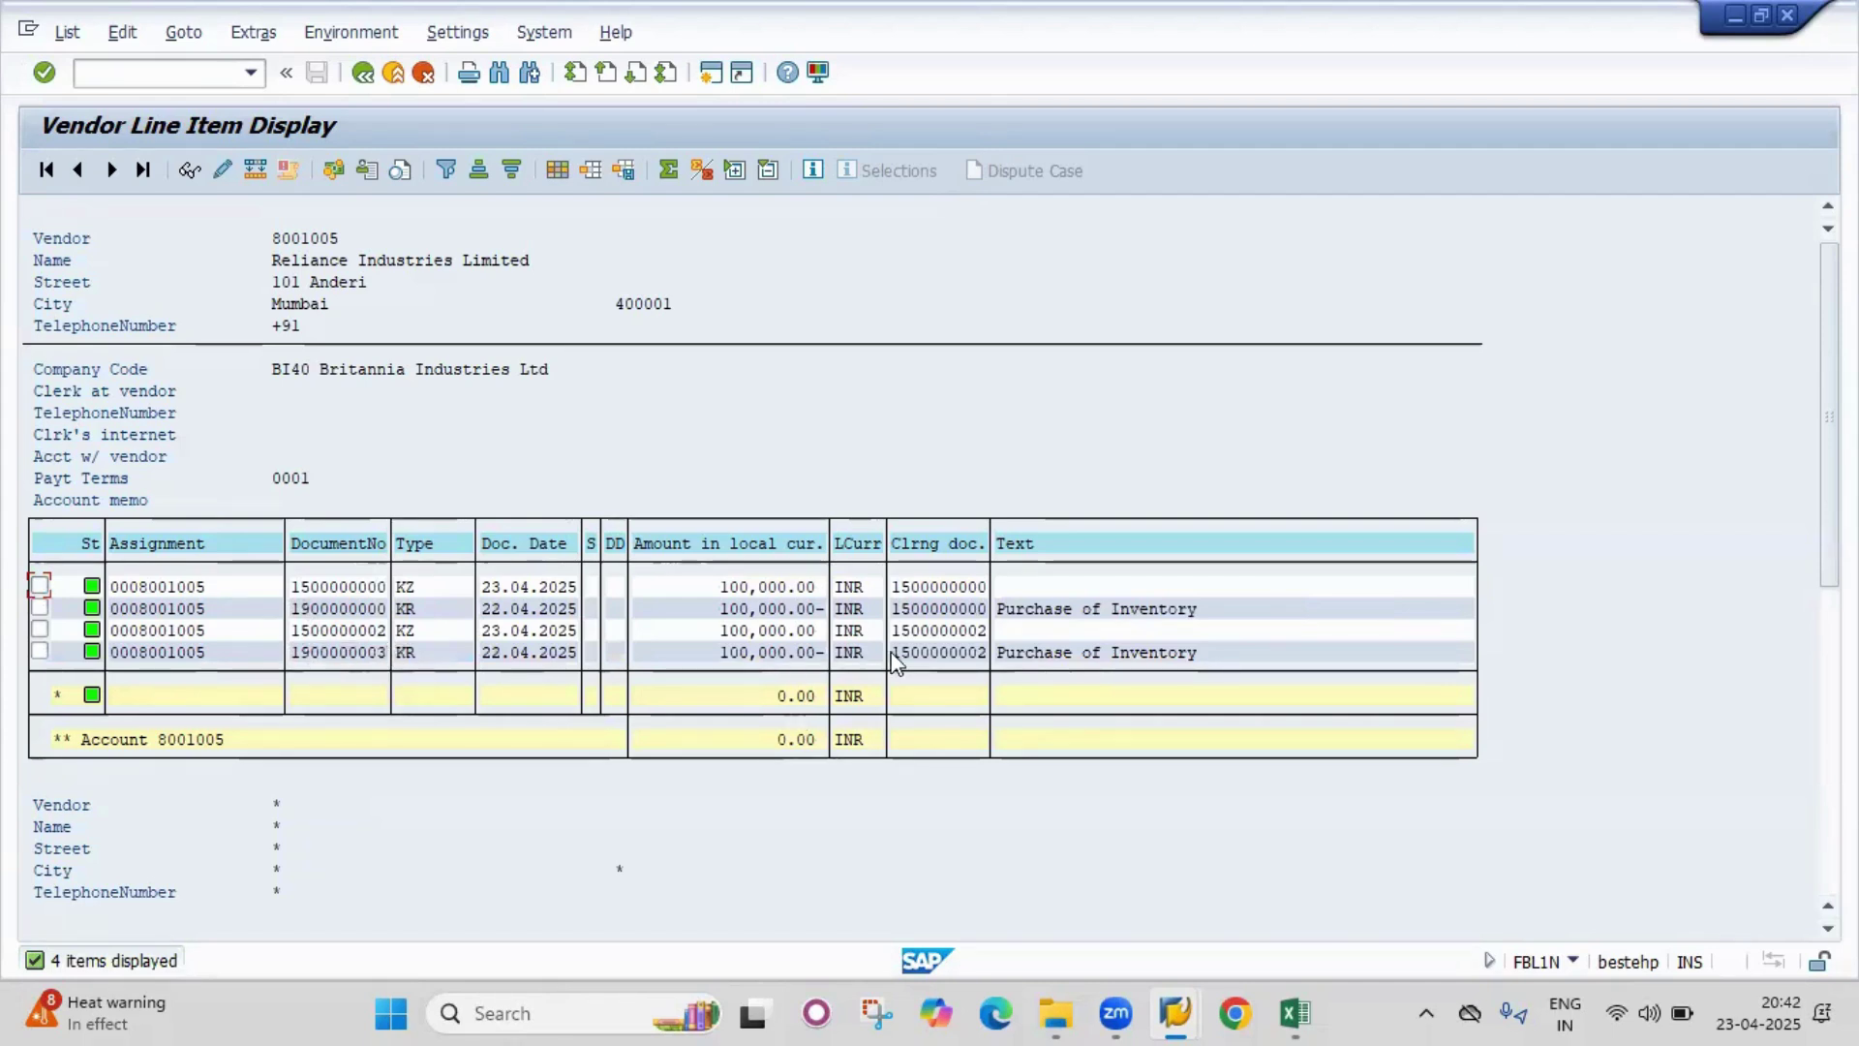
{"action": "left_click_drag", "start_coordinate": [895, 655], "coordinate": [1005, 665]}
{"action": "left_click", "coordinate": [995, 668]}
{"action": "key", "text": "F3"}
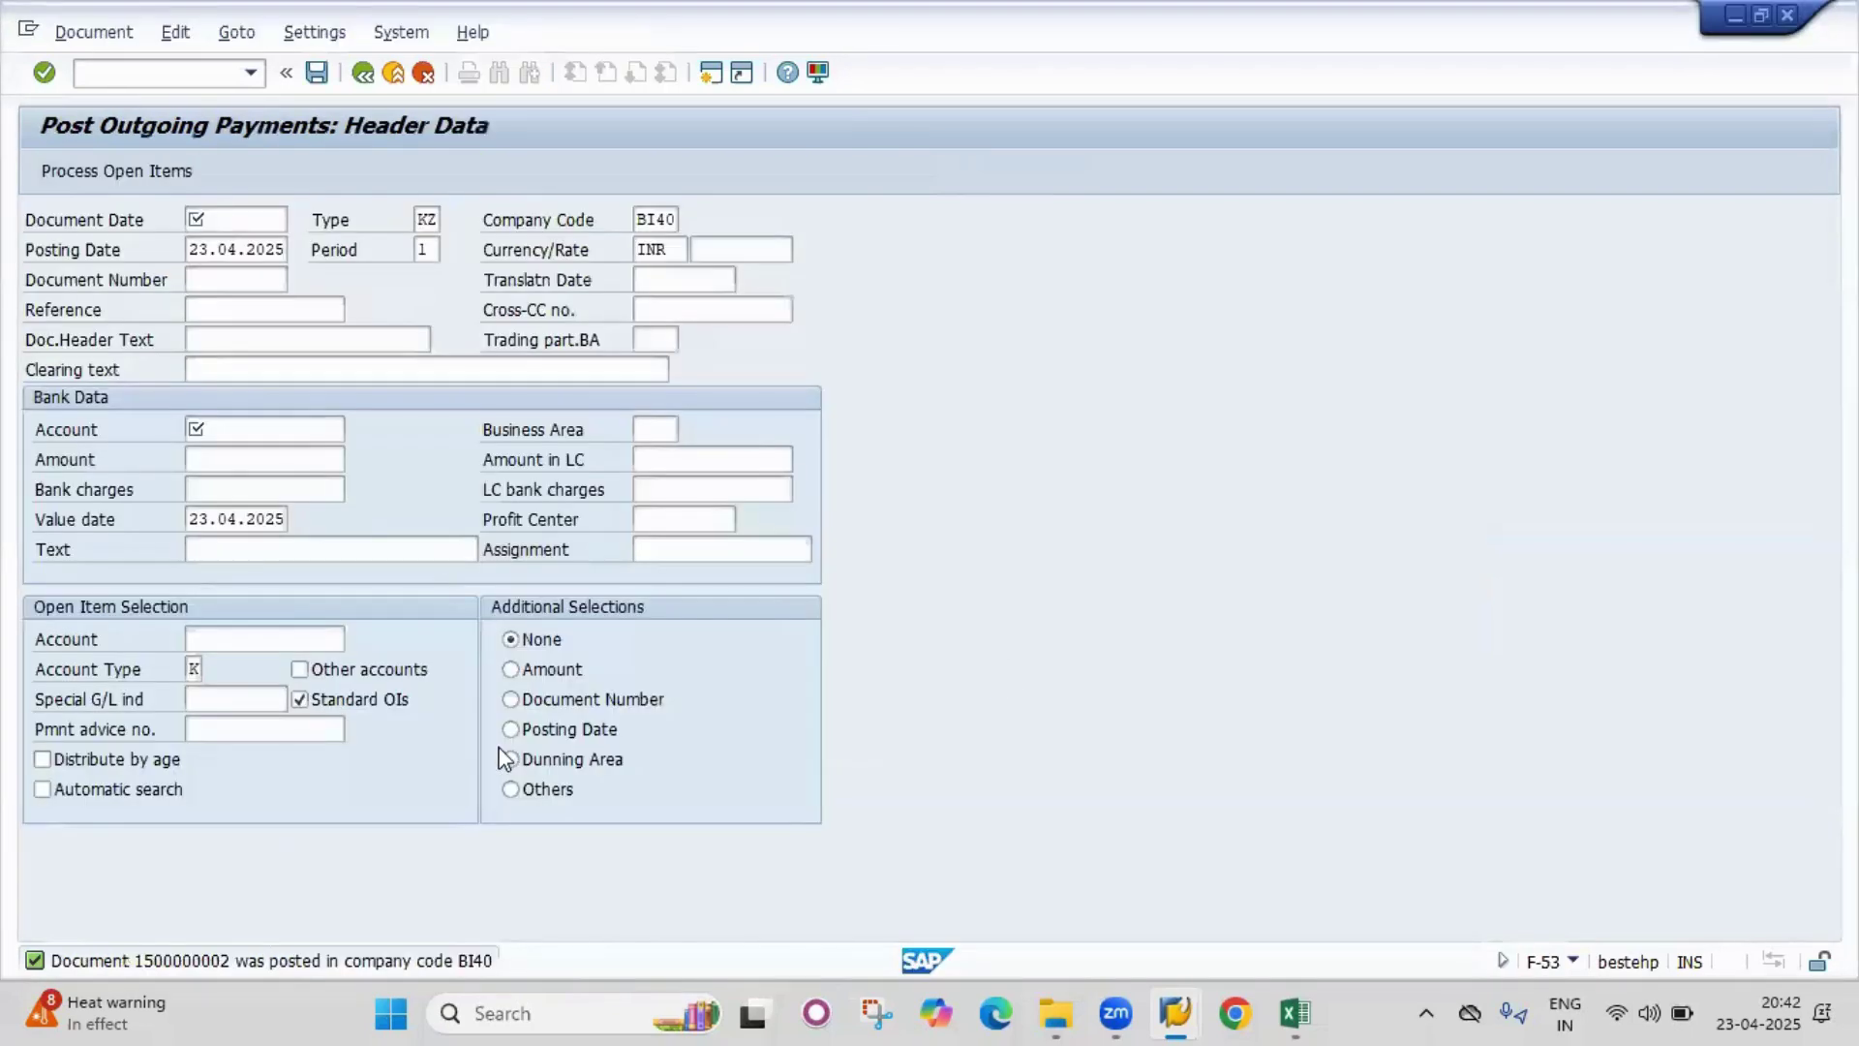
{"action": "key", "text": "alt+Tab"}
{"action": "key", "text": "Tab"}
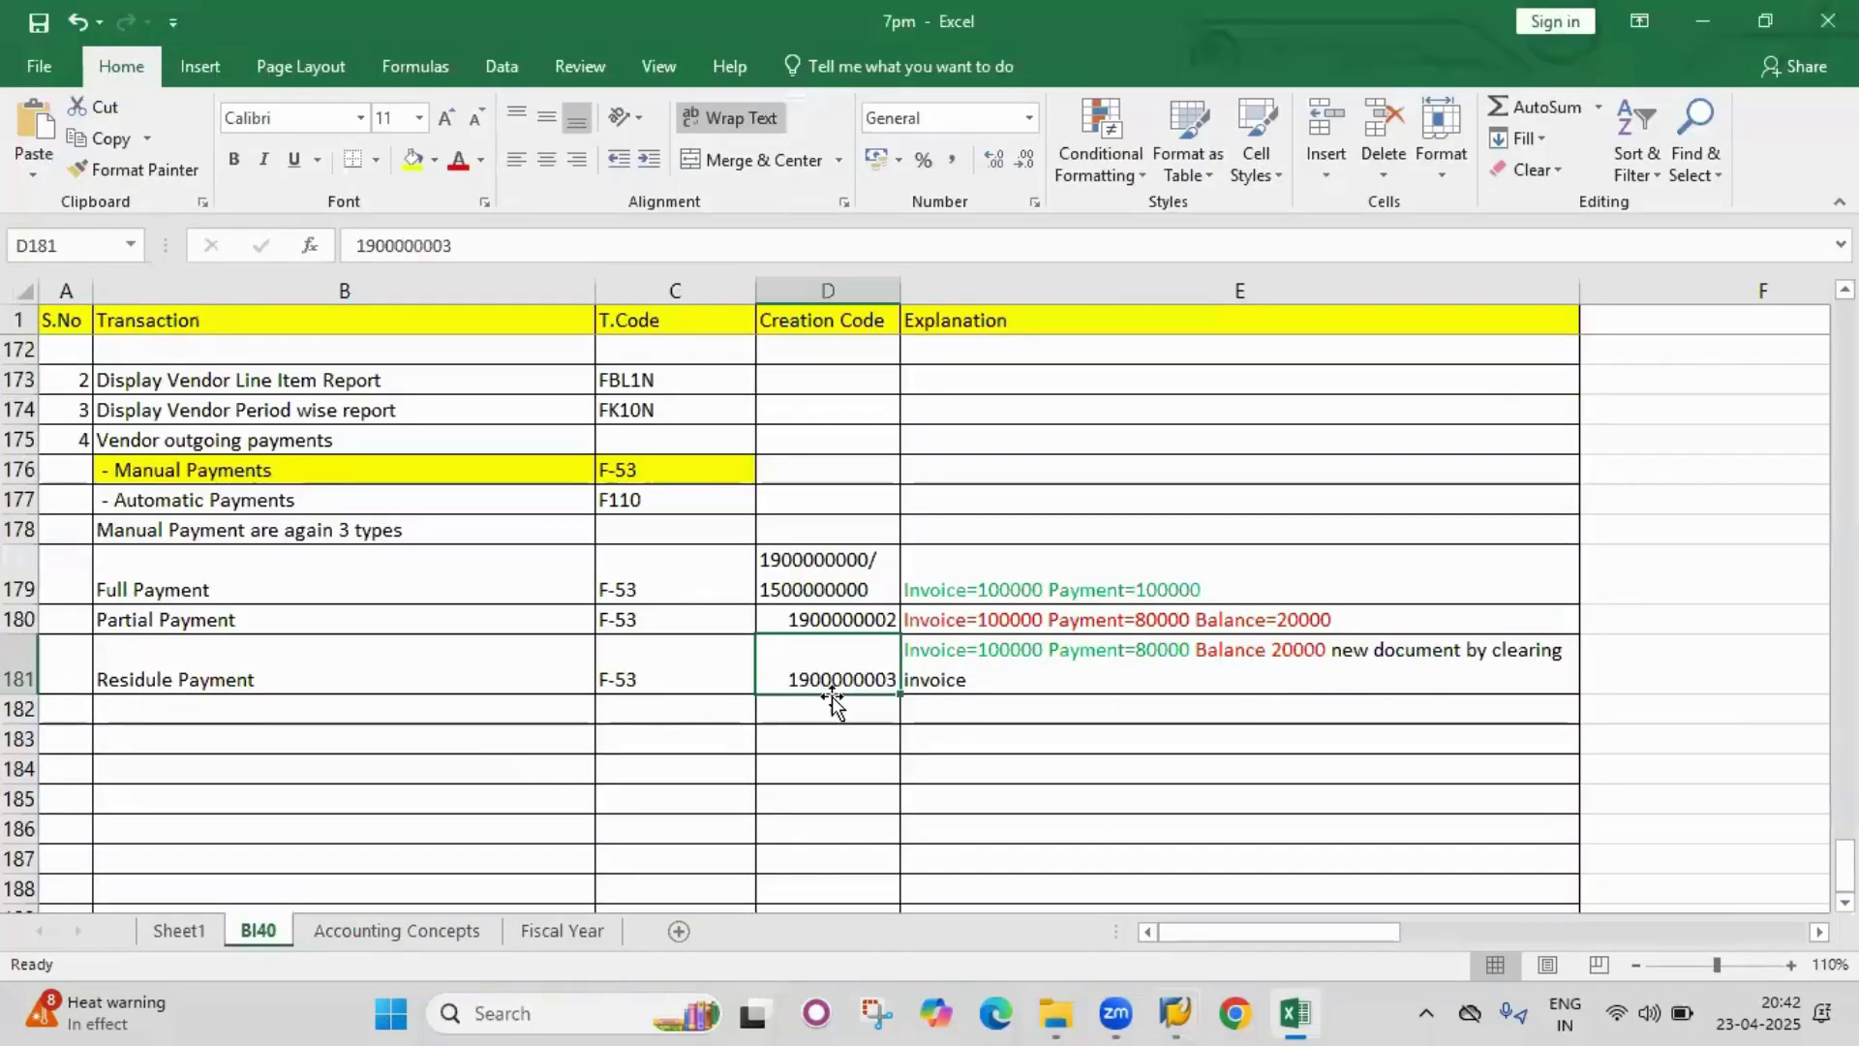
{"action": "left_click", "coordinate": [504, 245]}
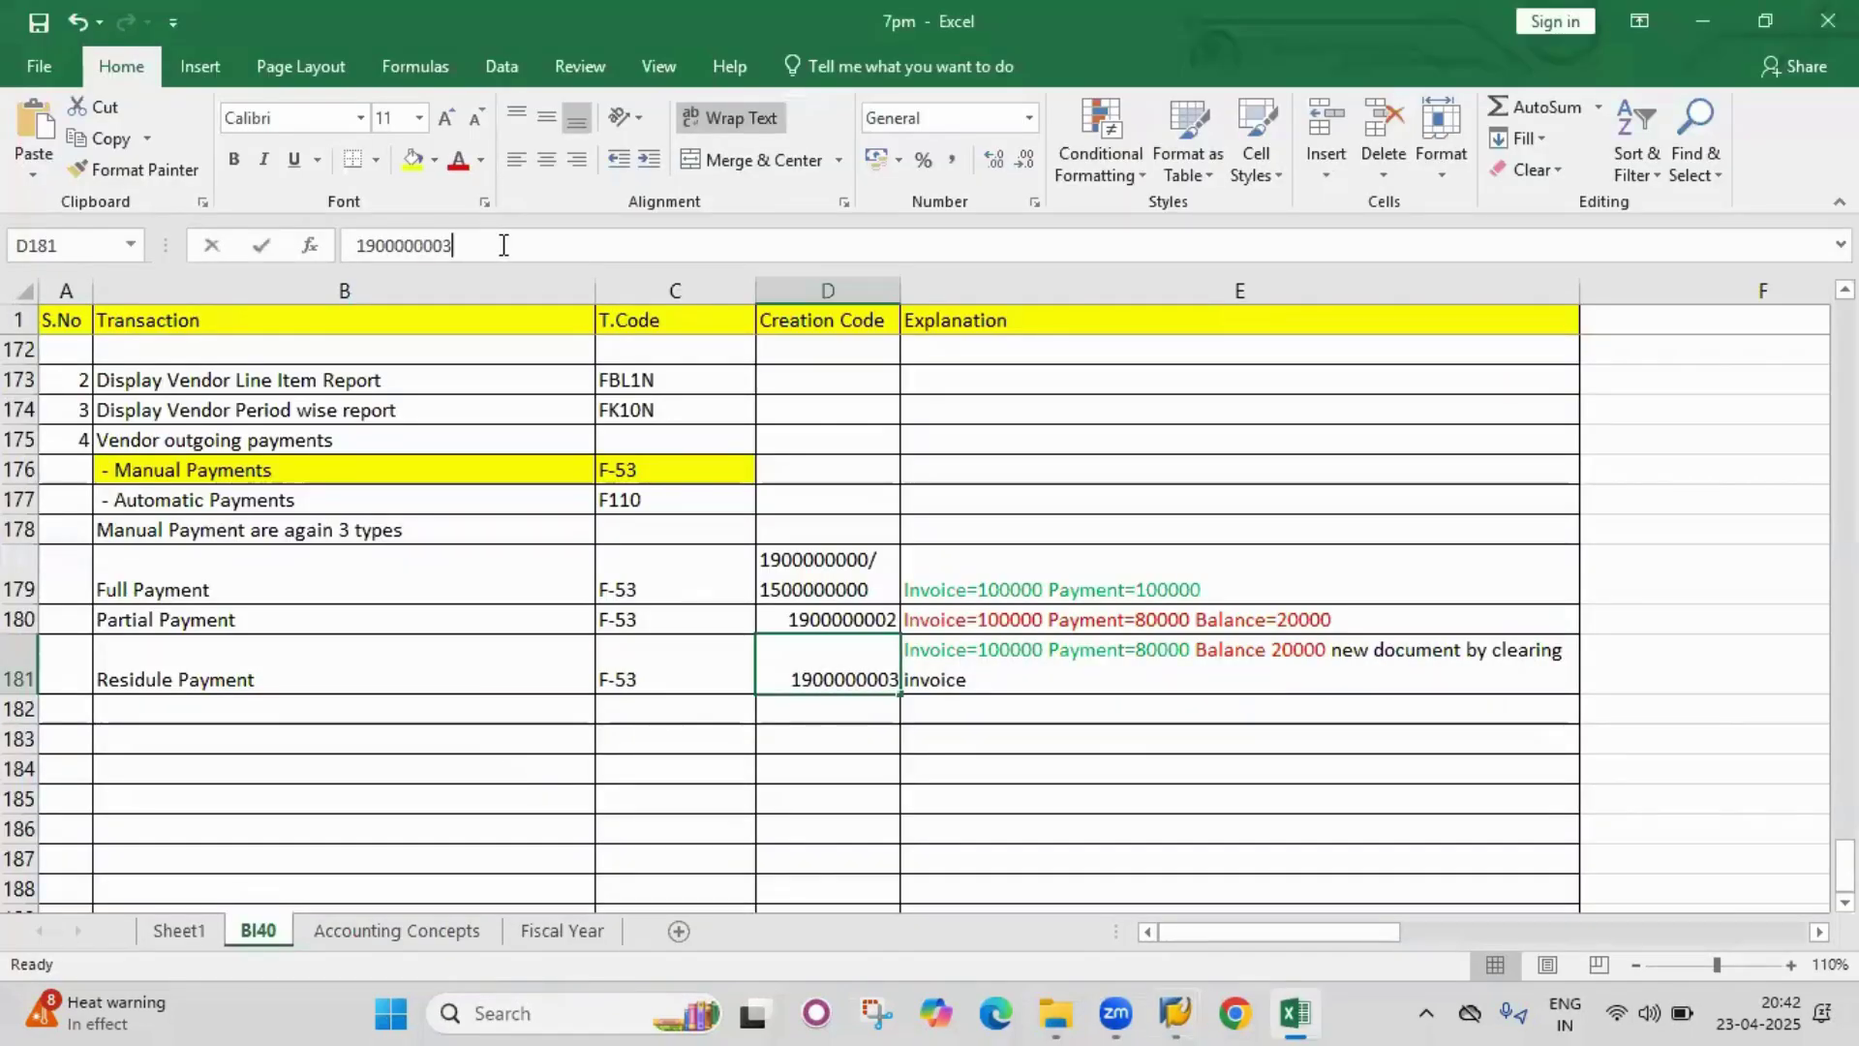
{"action": "type", "text": "/1500000002"}
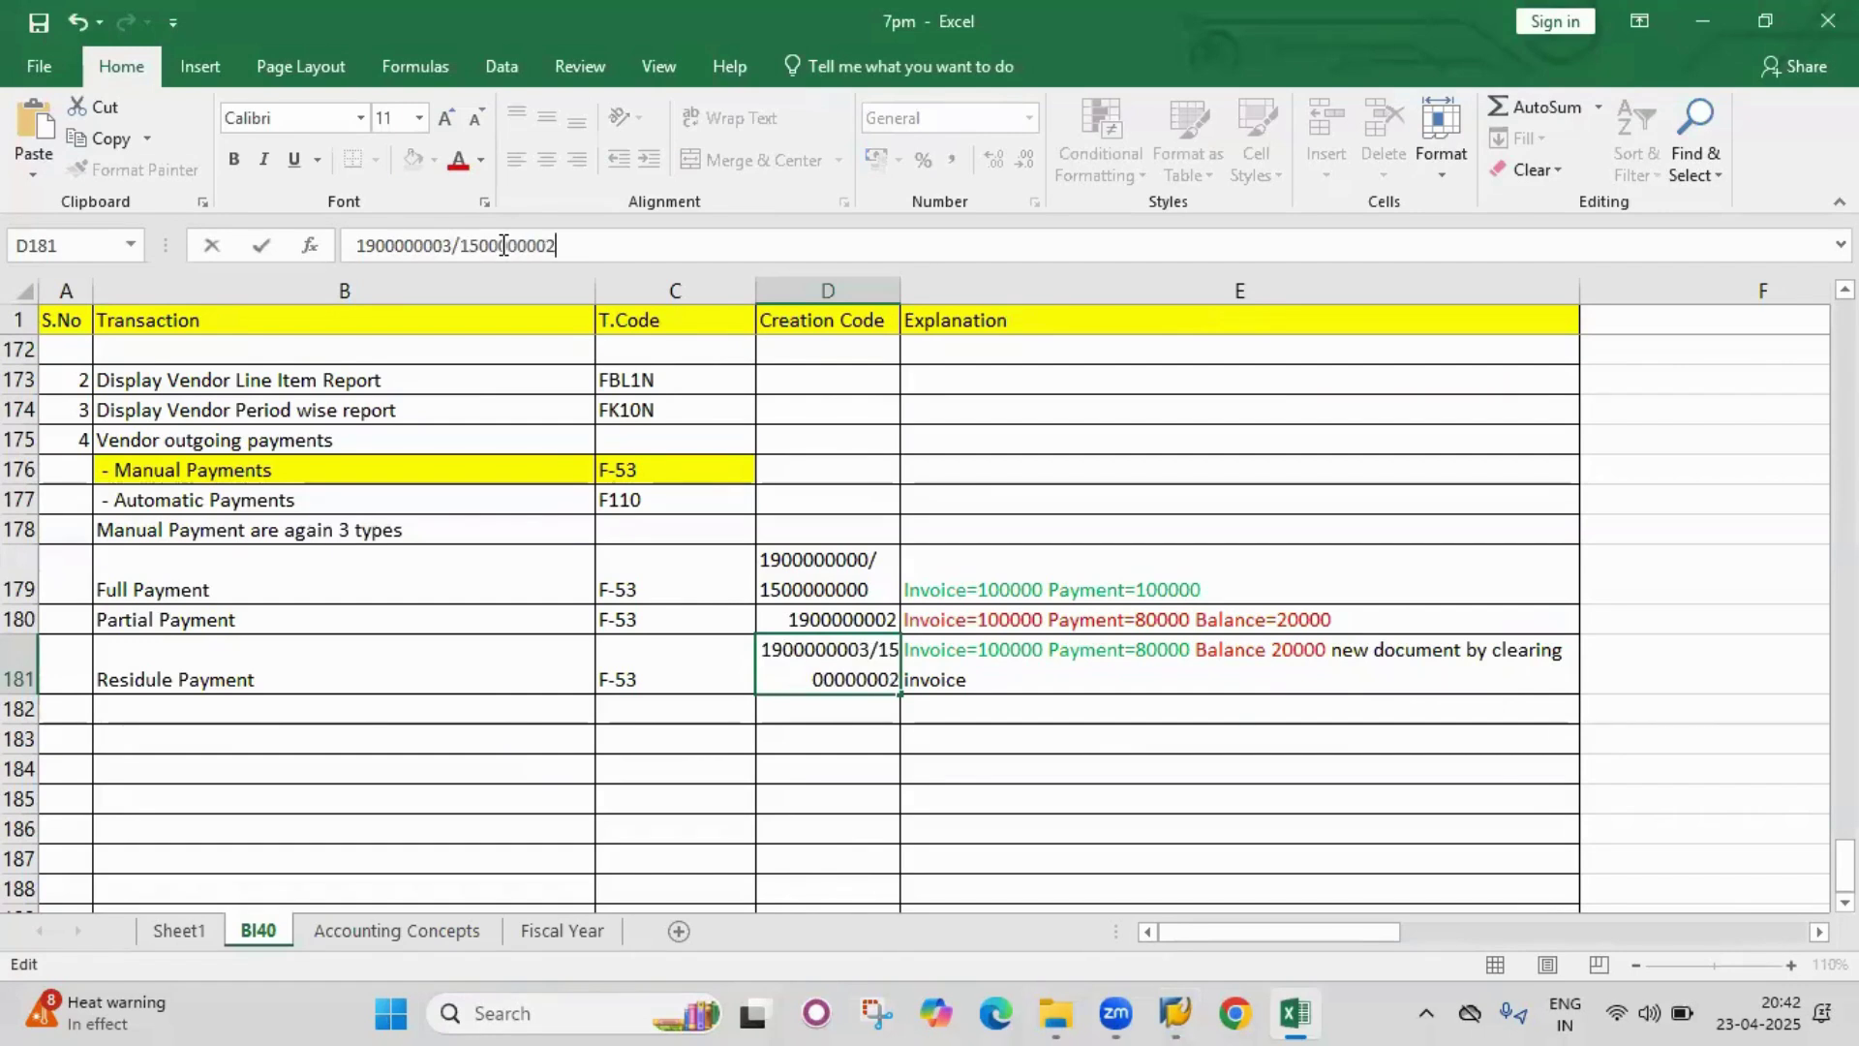
{"action": "key", "text": "Return"}
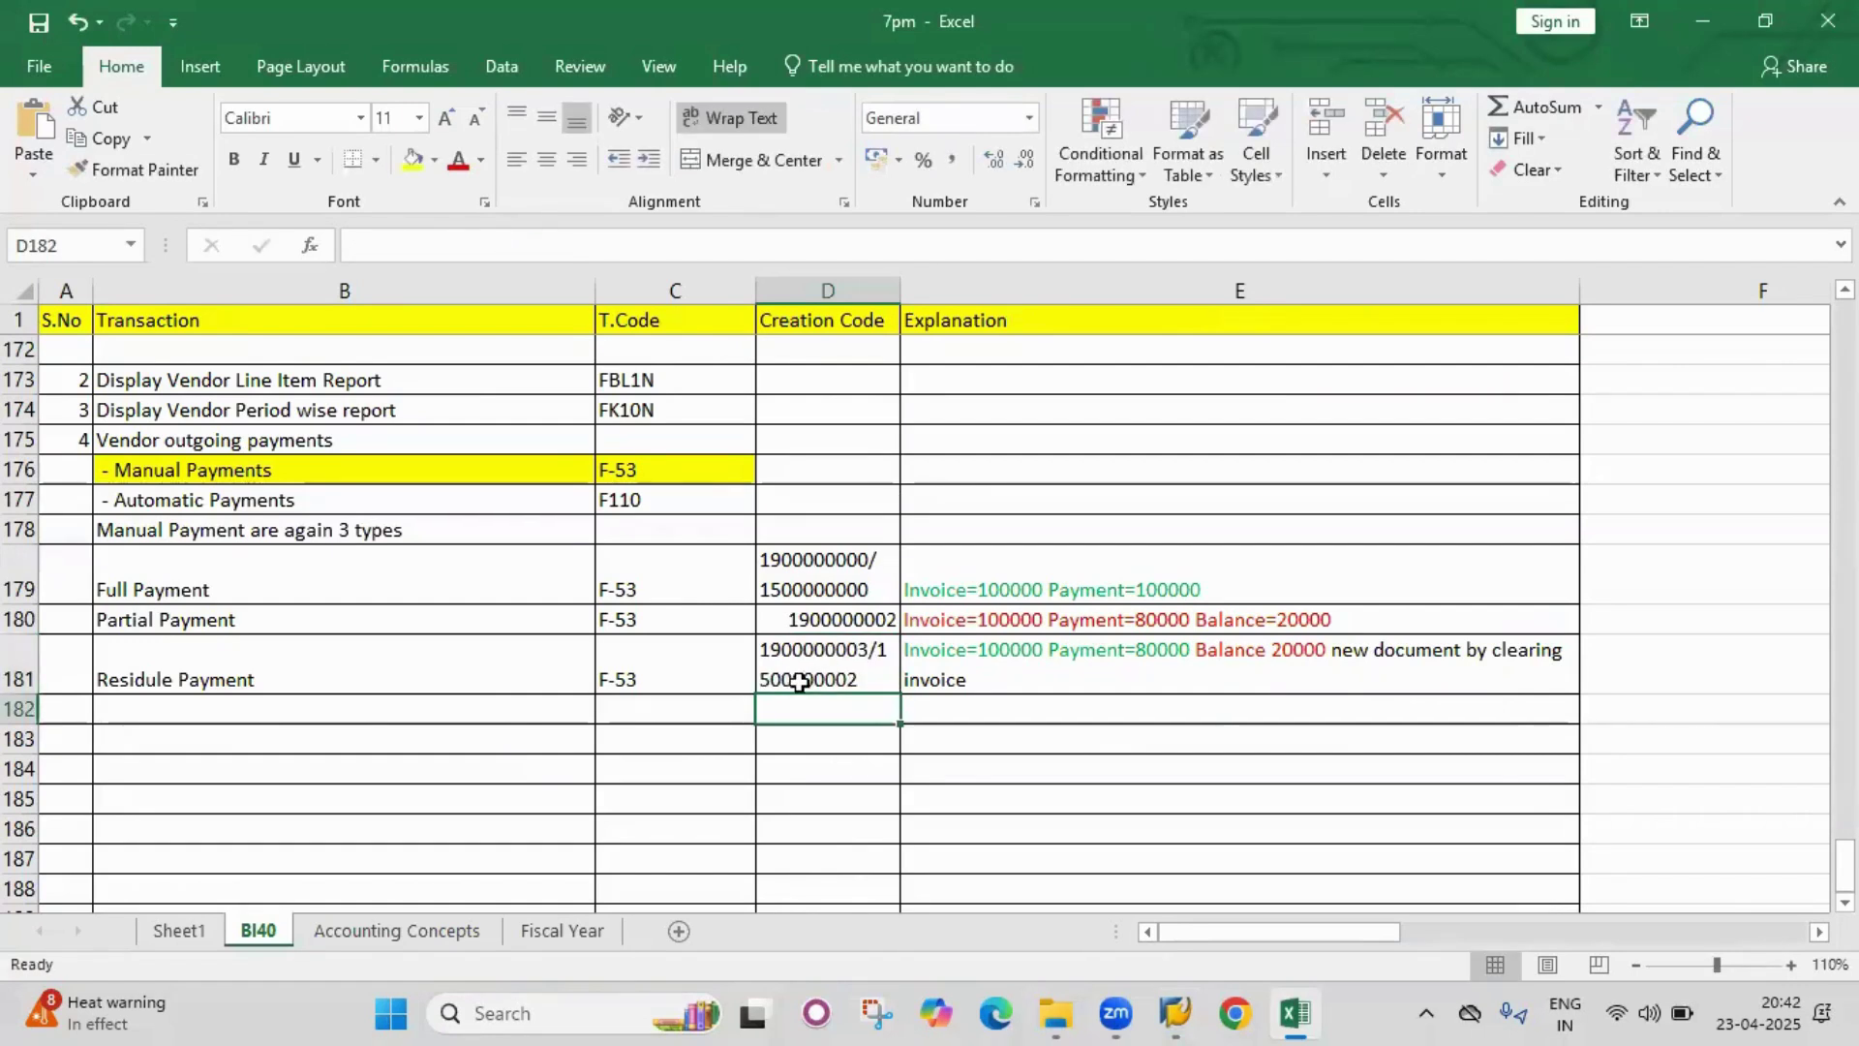
{"action": "left_click", "coordinate": [796, 675]}
{"action": "left_click", "coordinate": [435, 160]}
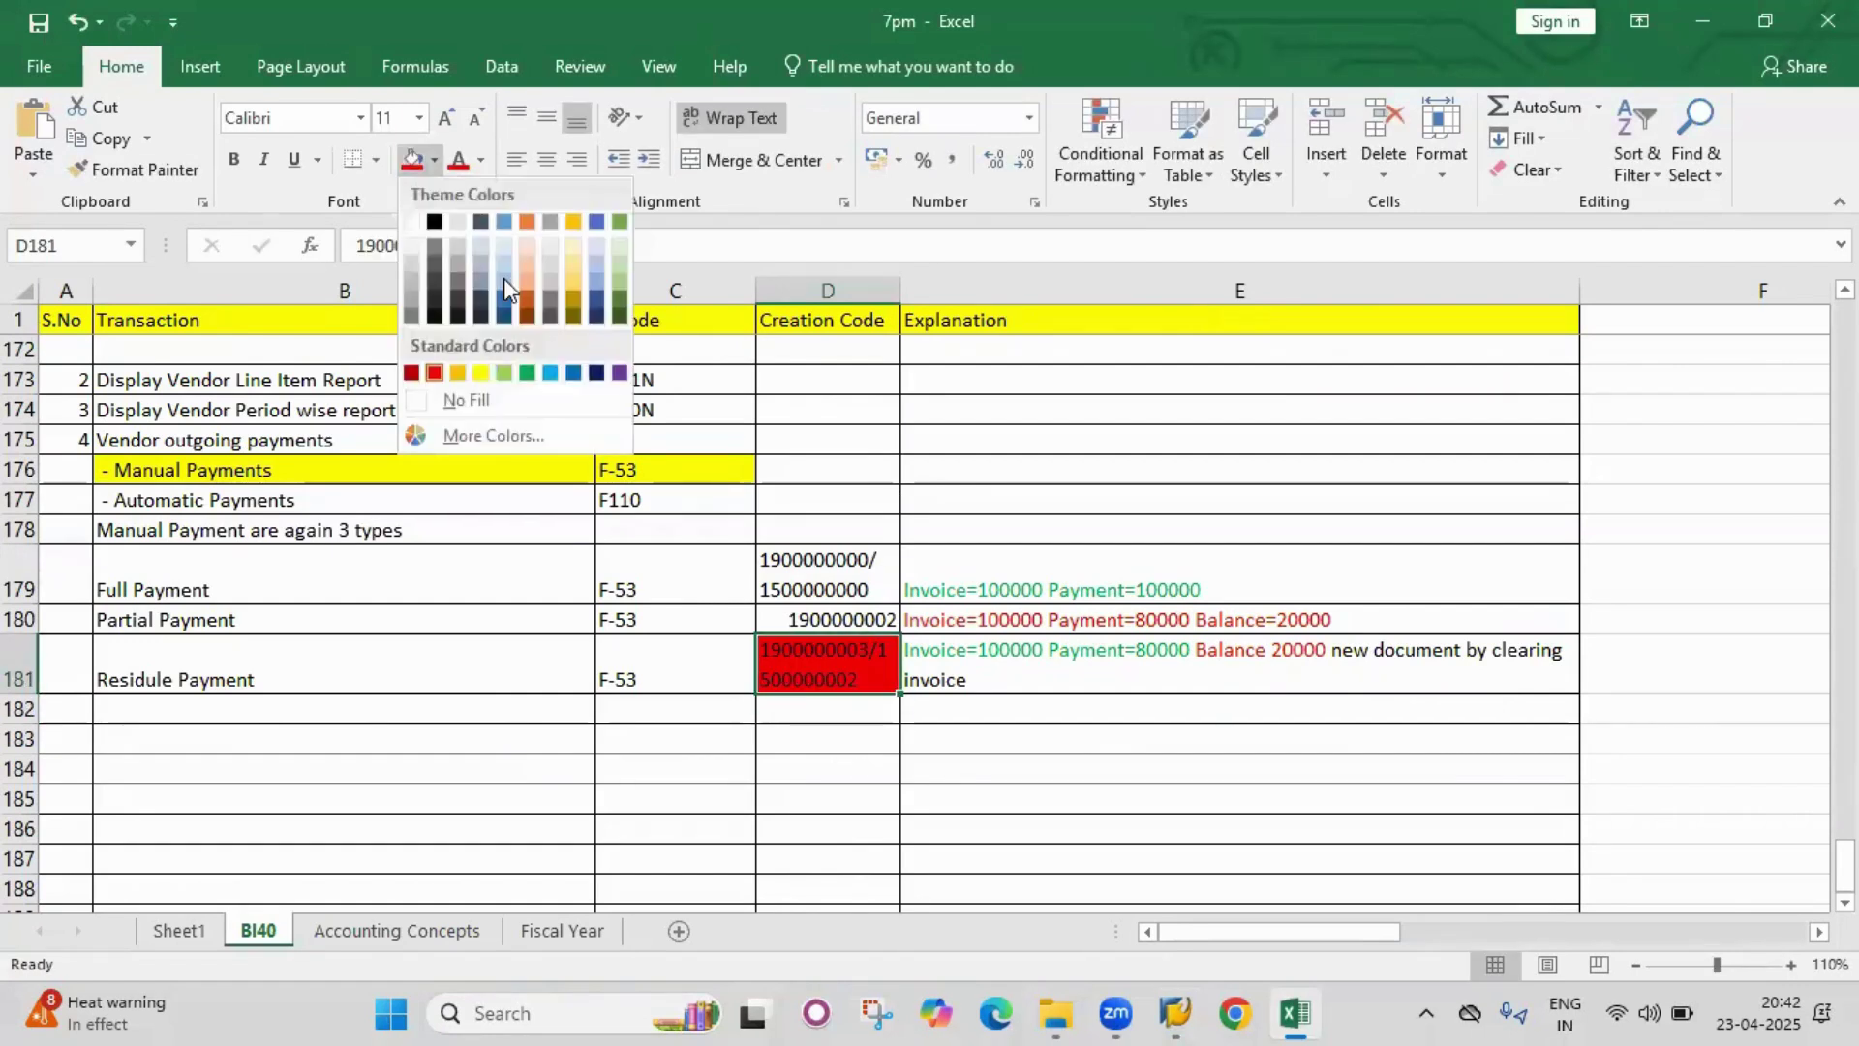
{"action": "left_click", "coordinate": [527, 373]}
{"action": "left_click", "coordinate": [784, 576]}
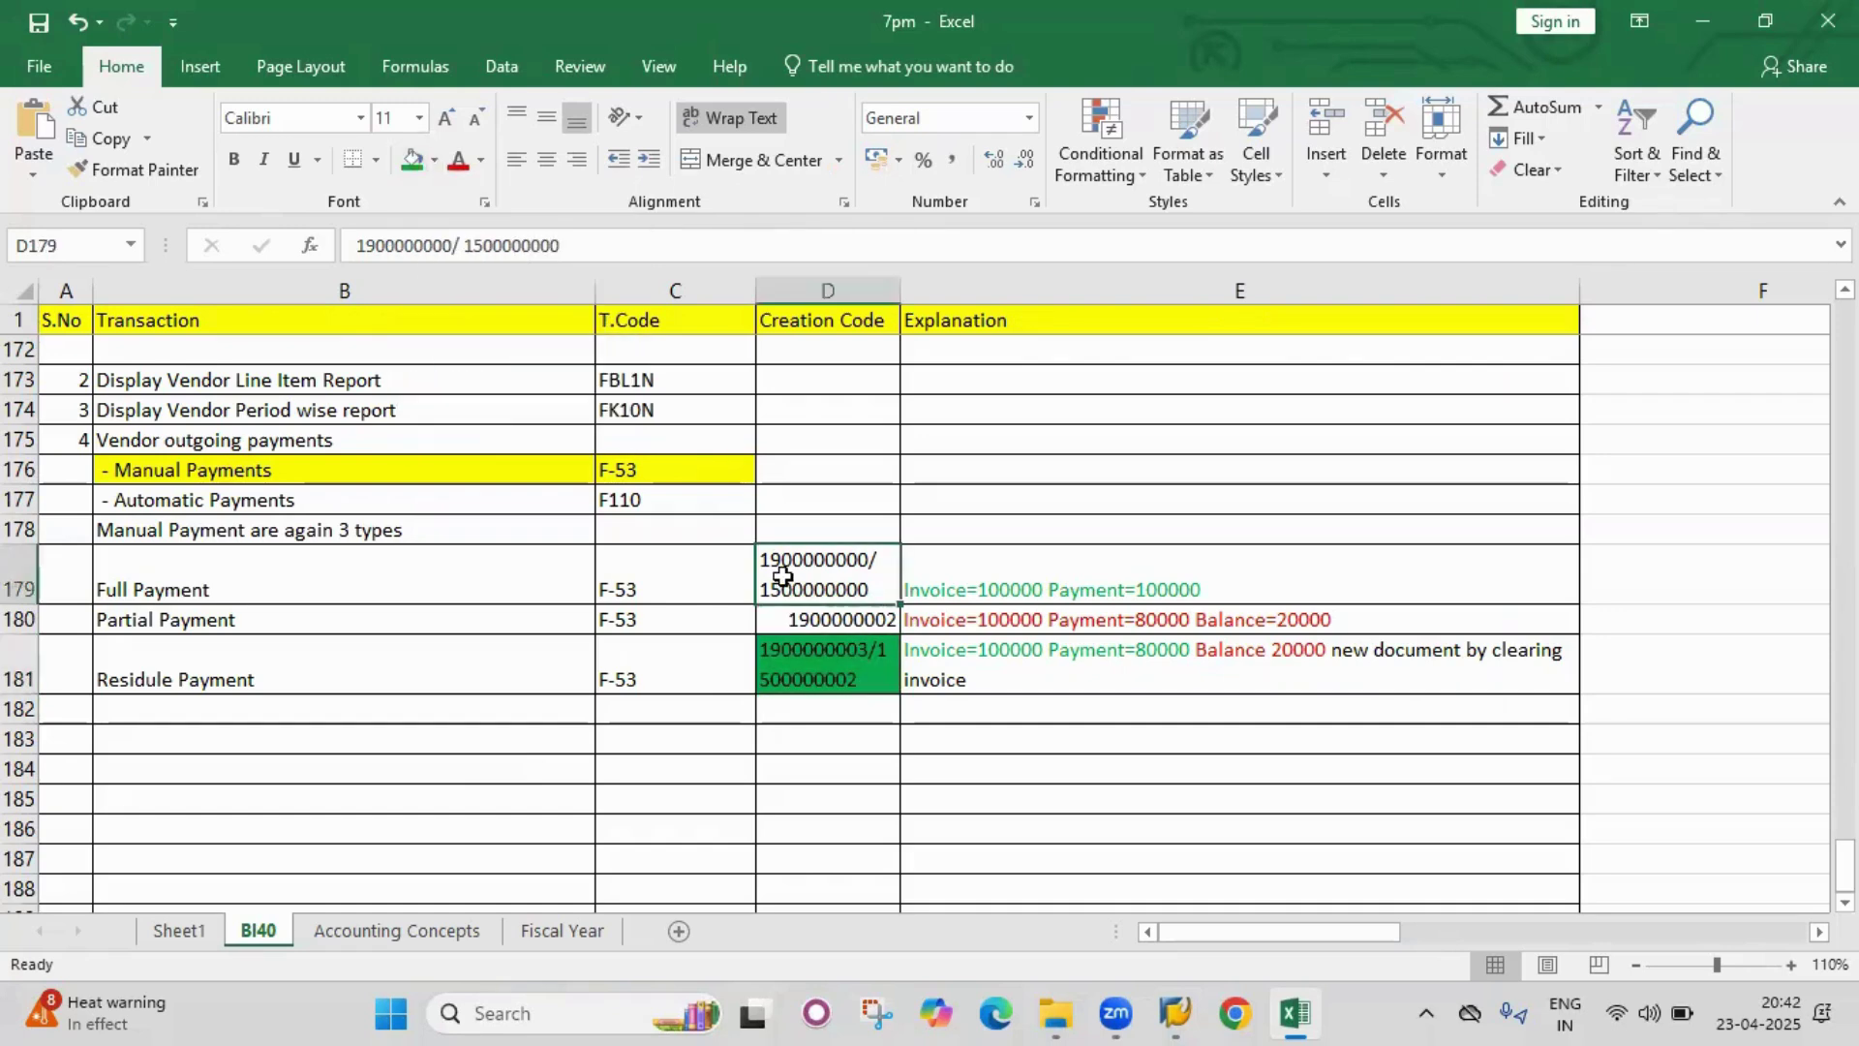
{"action": "left_click", "coordinate": [412, 162]}
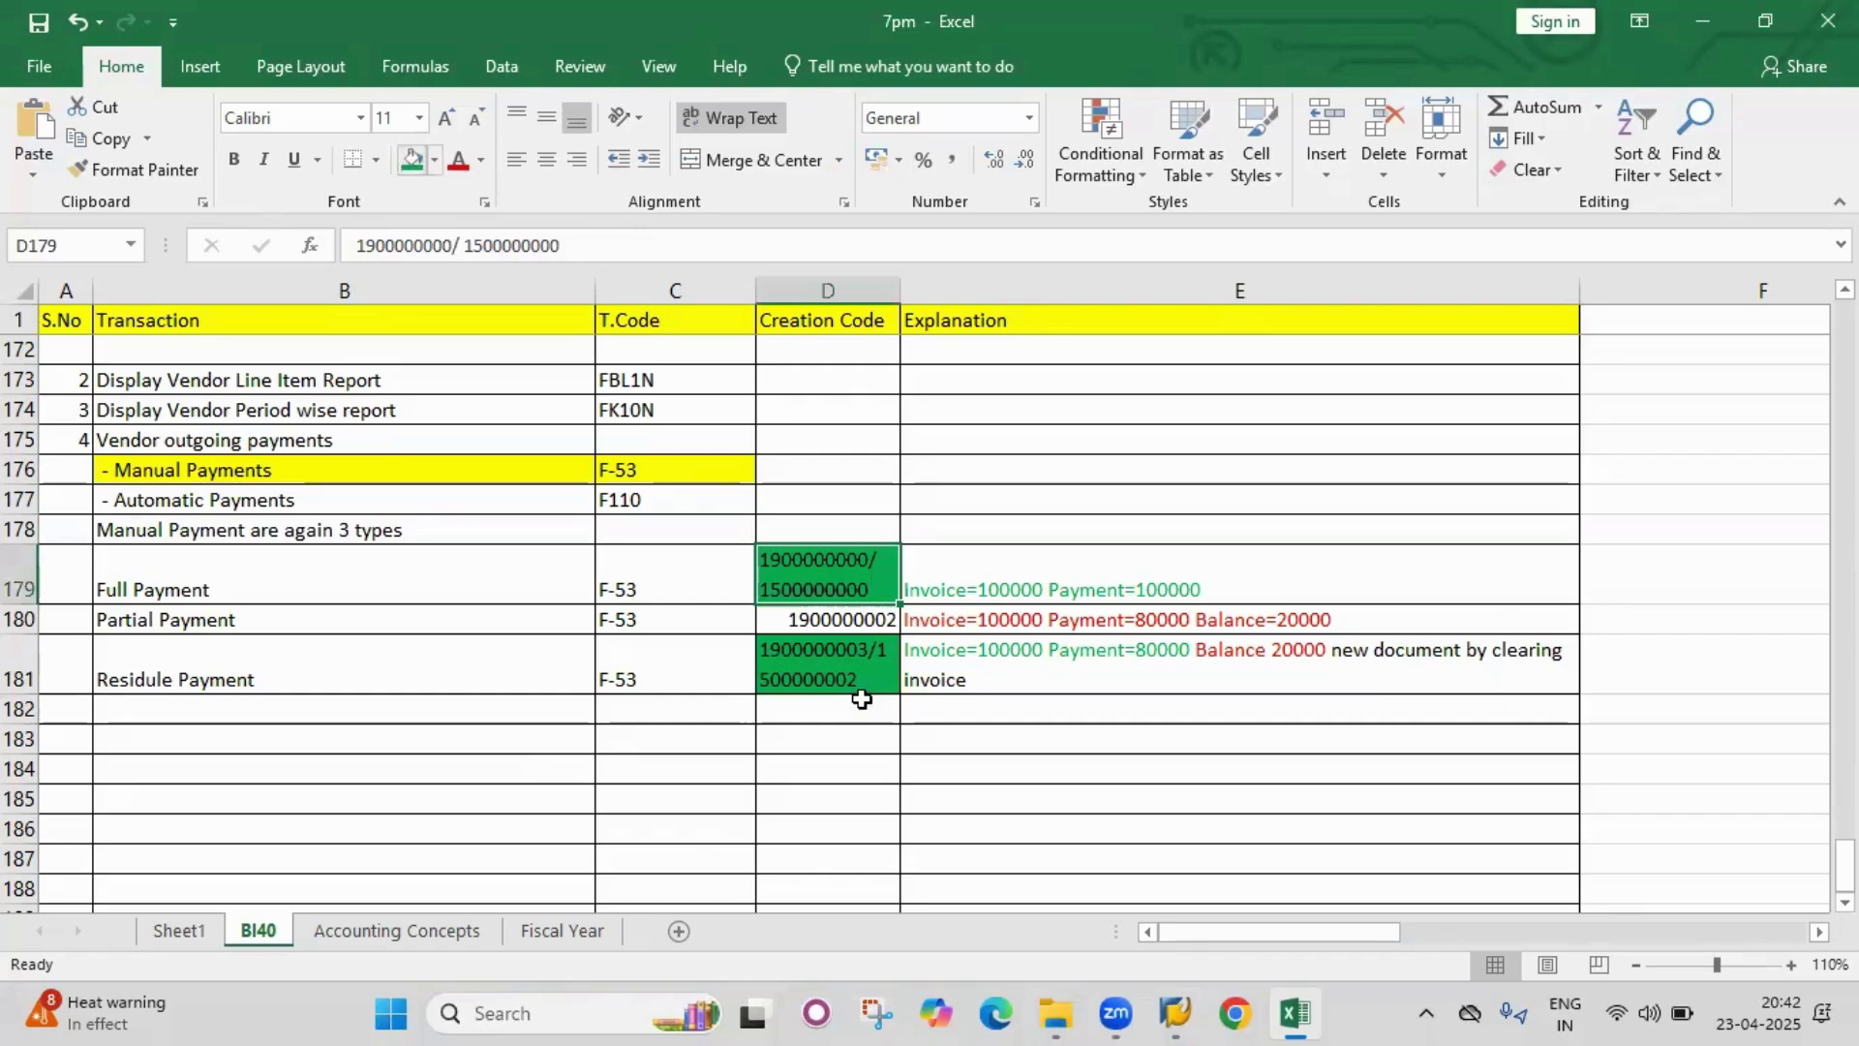
{"action": "left_click", "coordinate": [782, 622]}
{"action": "left_click", "coordinate": [511, 251]}
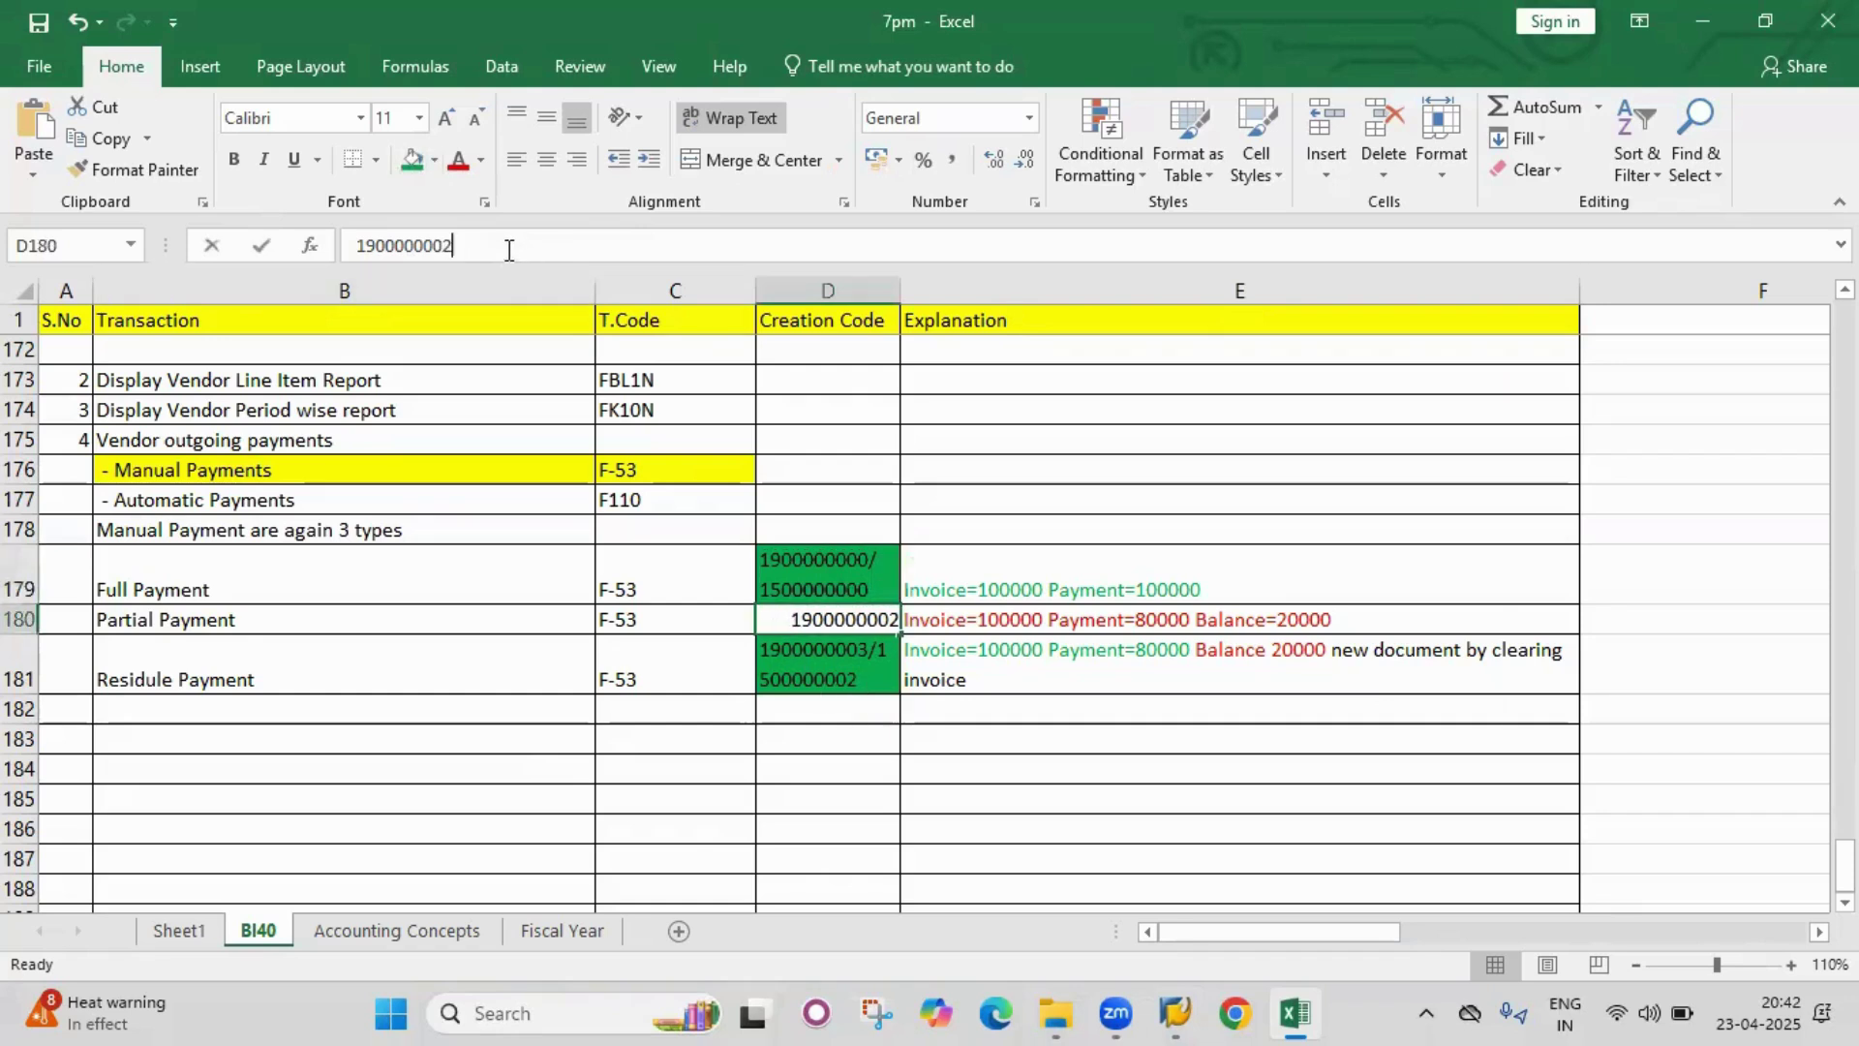
{"action": "type", "text": "/1500000"}
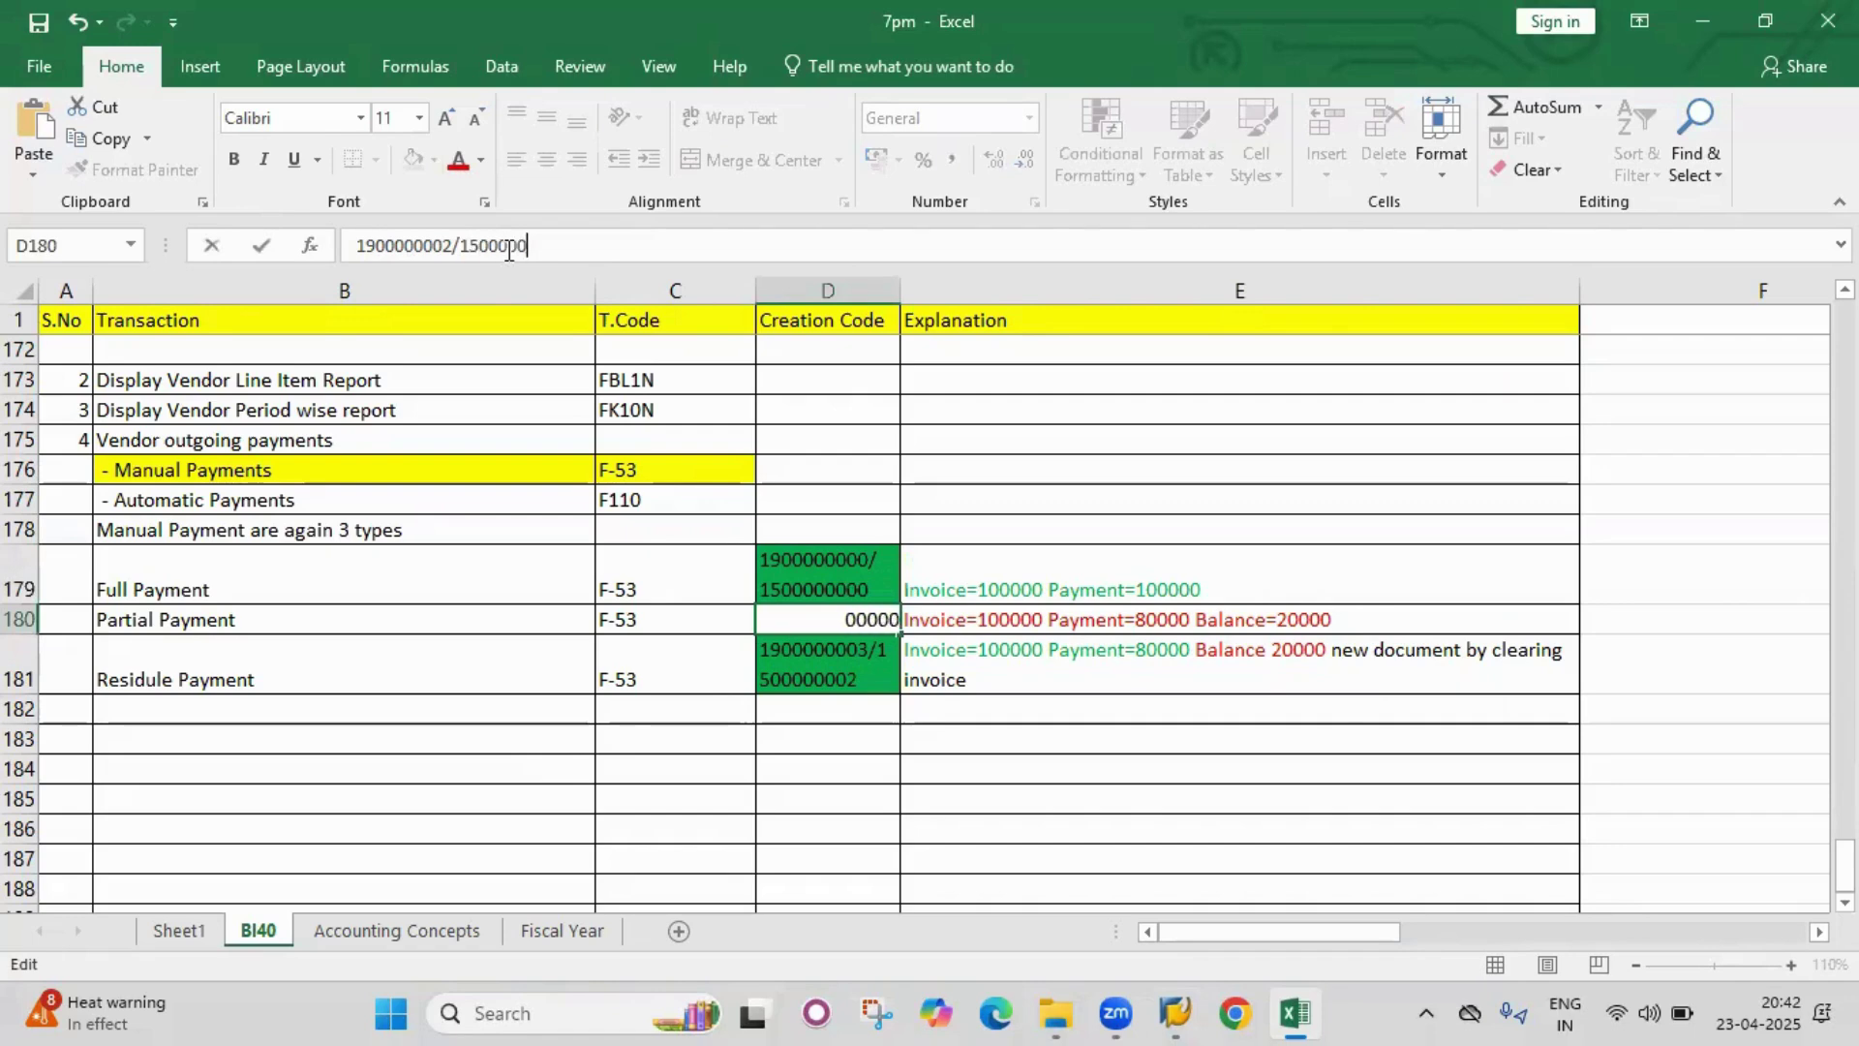
{"action": "type", "text": "001"}
{"action": "key", "text": "Return"}
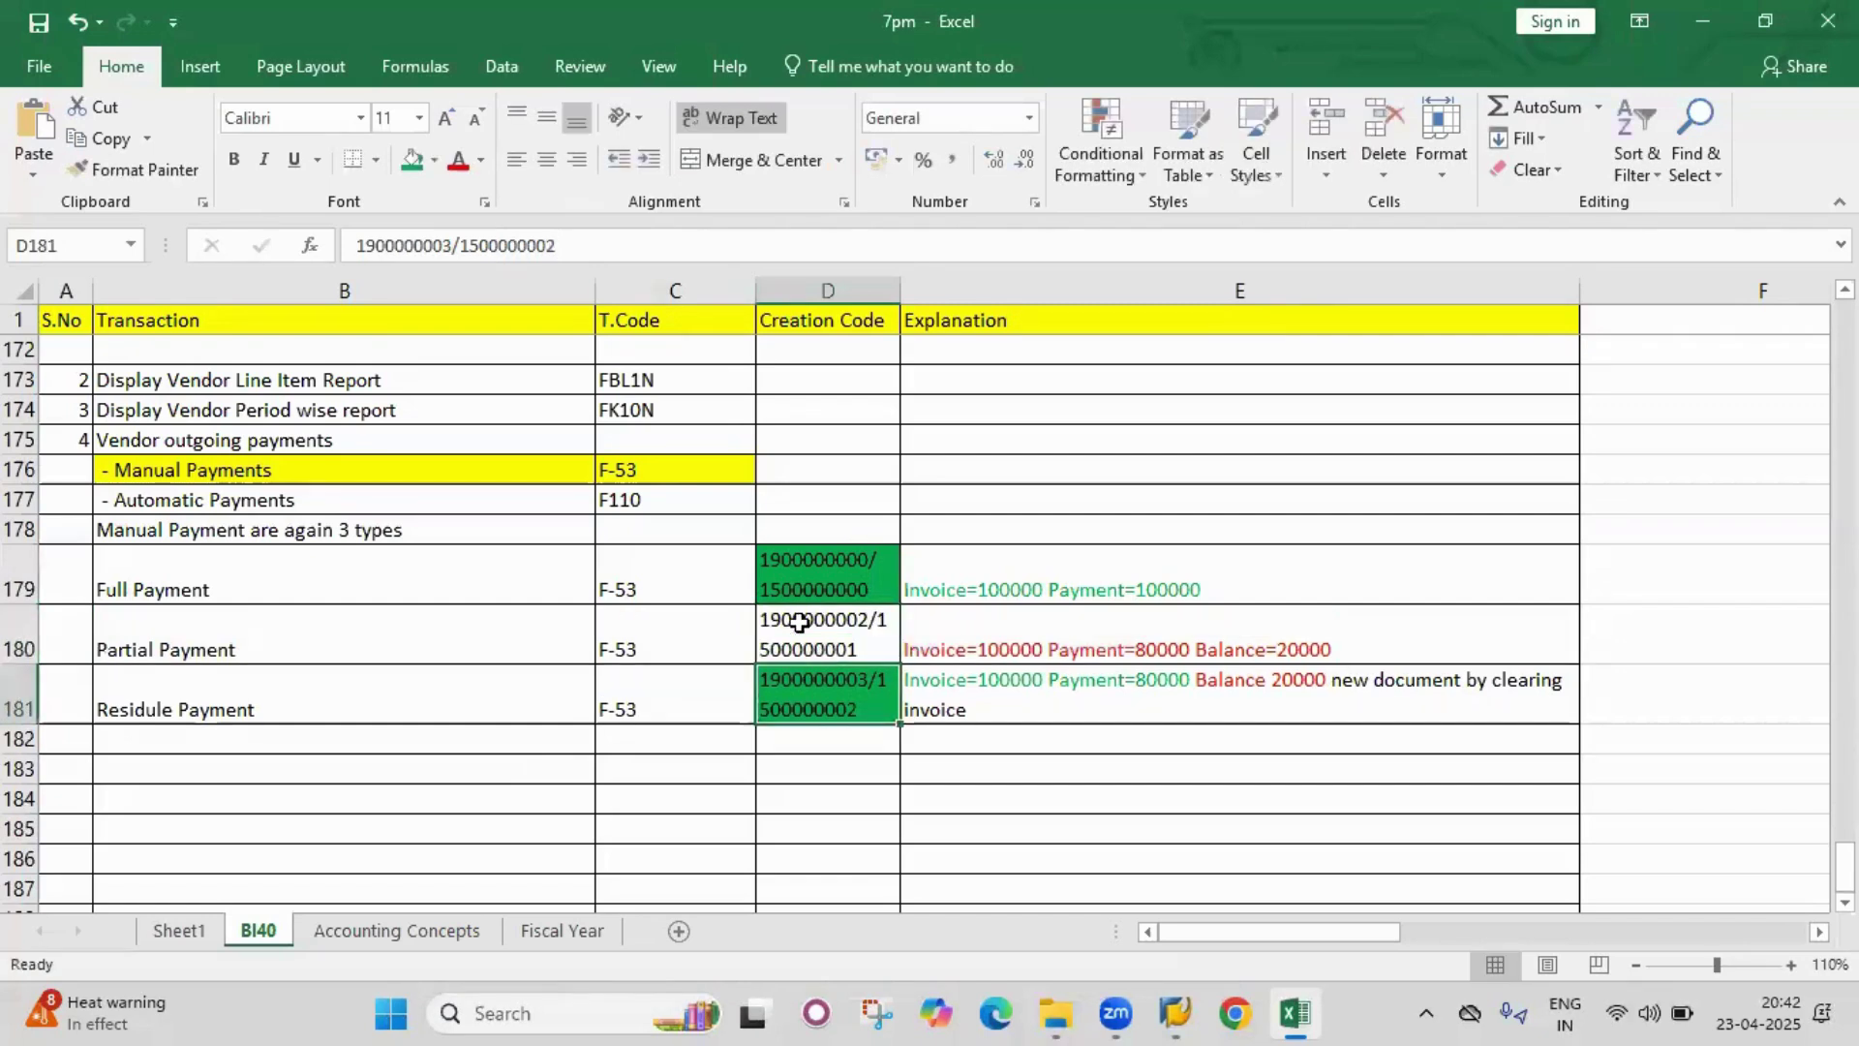
{"action": "key", "text": "Up"}
{"action": "left_click", "coordinate": [437, 166]}
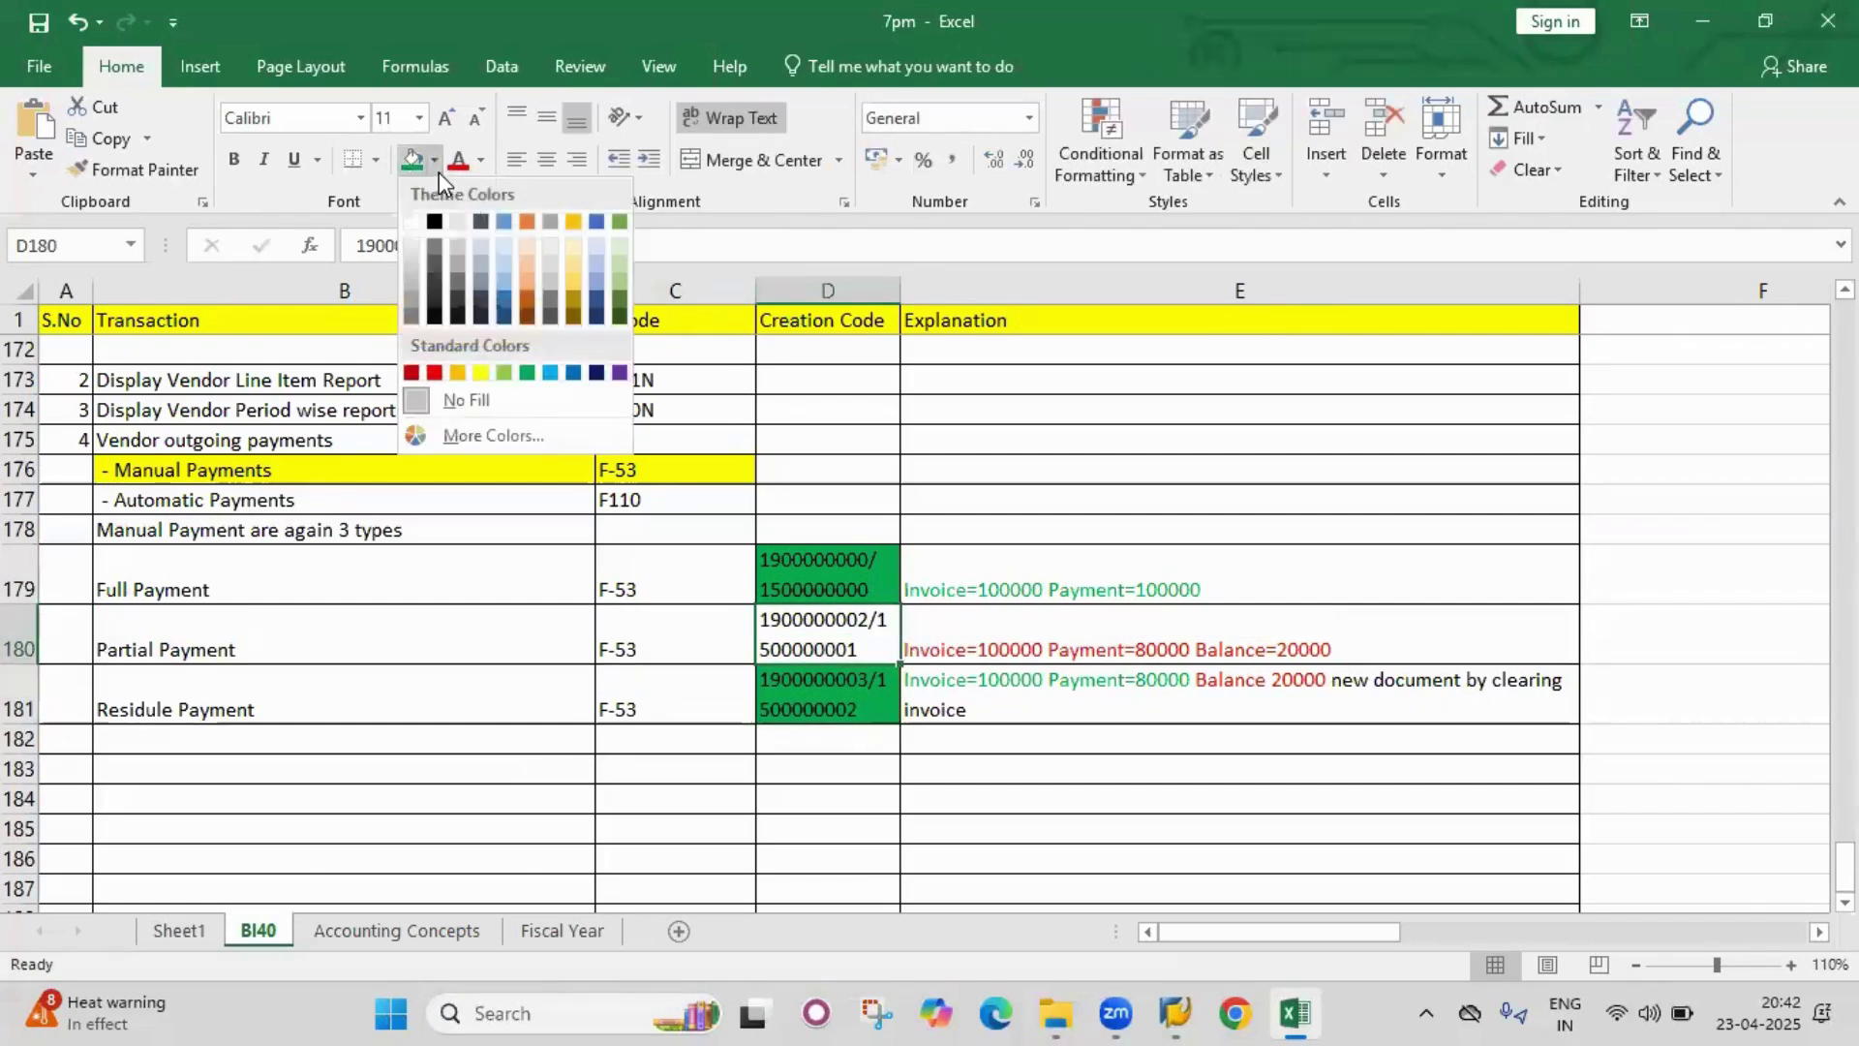
{"action": "left_click", "coordinate": [436, 374]}
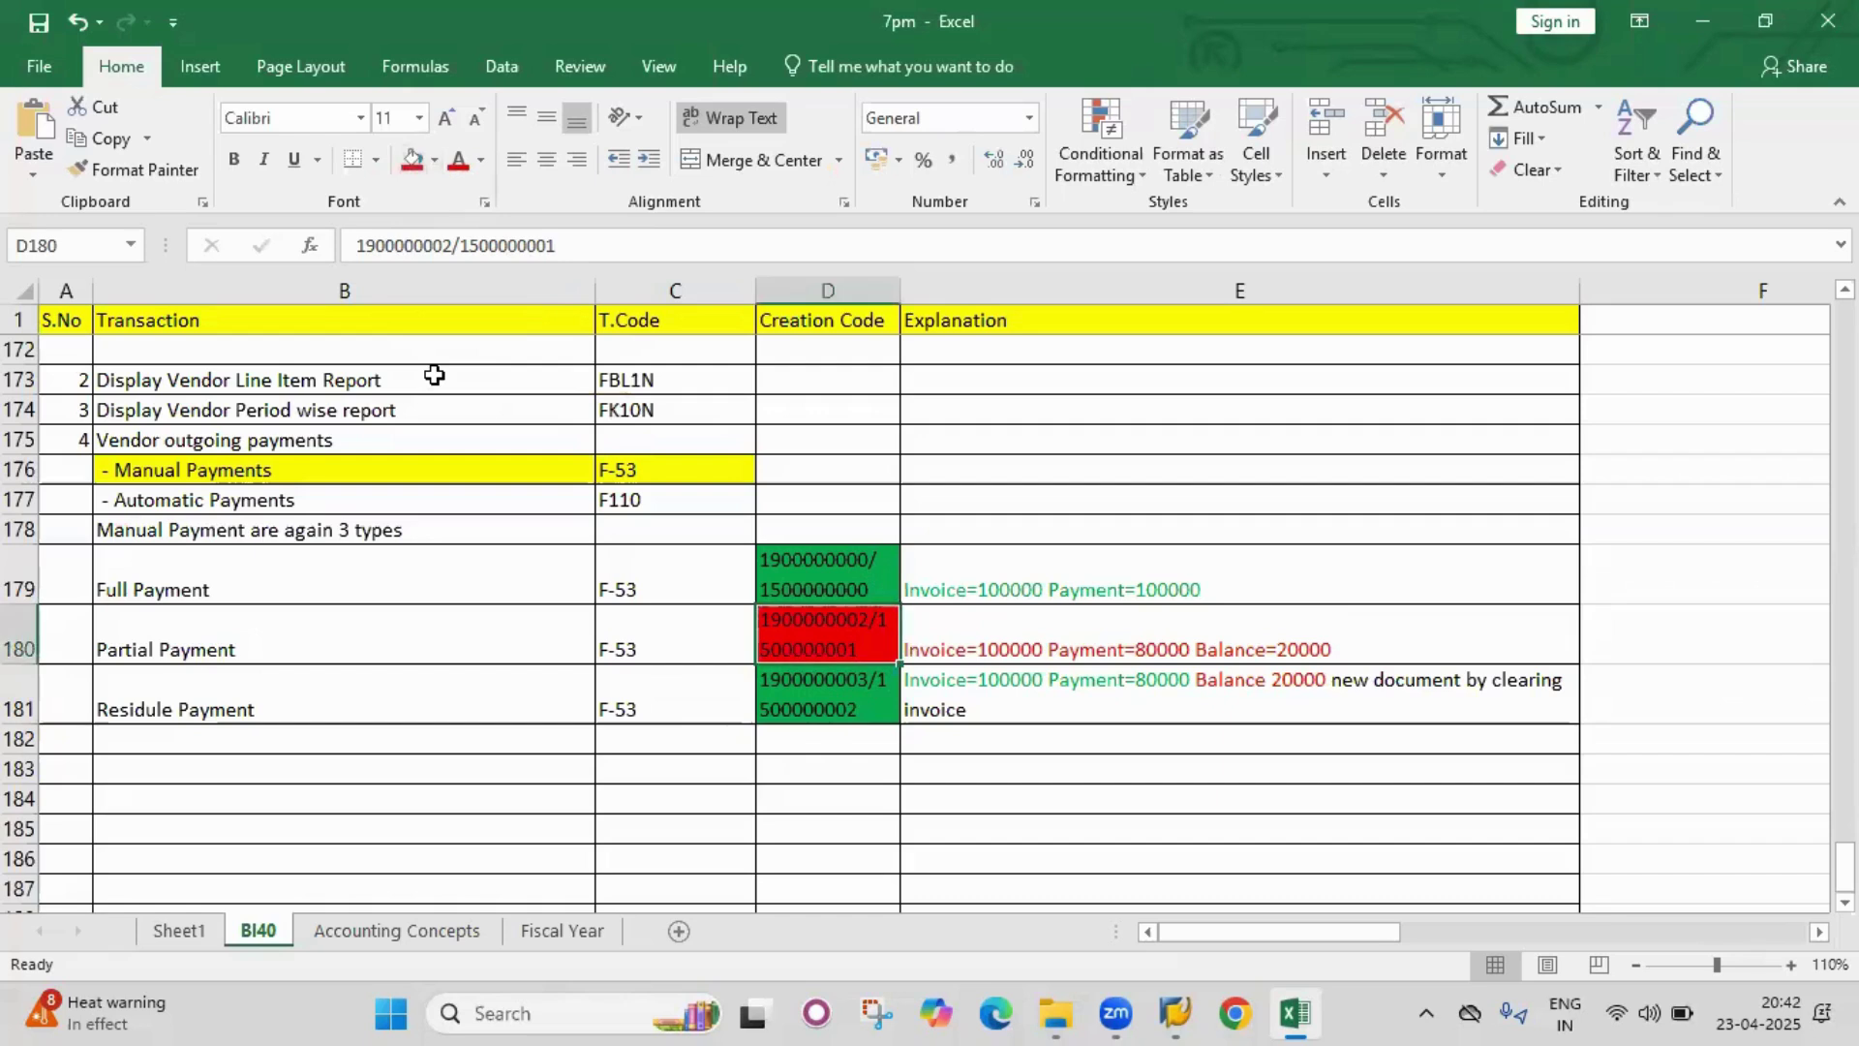
{"action": "left_click", "coordinate": [671, 701]}
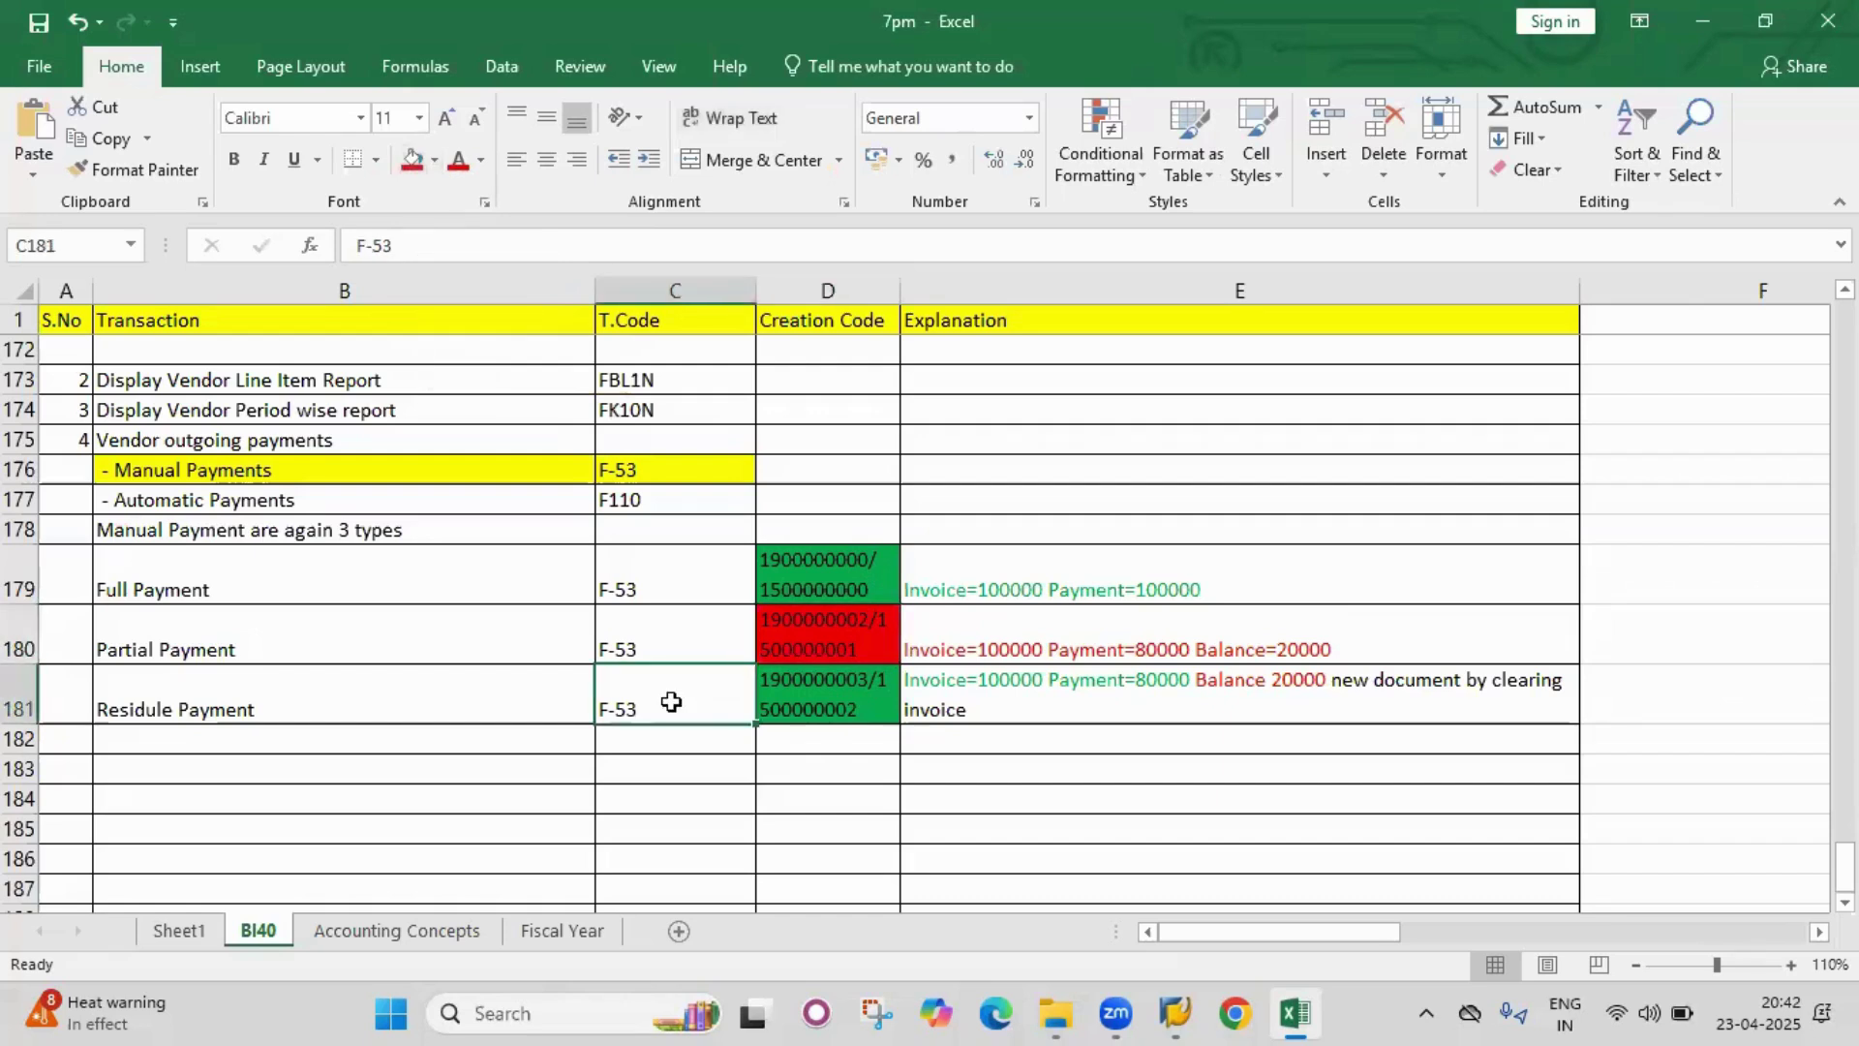